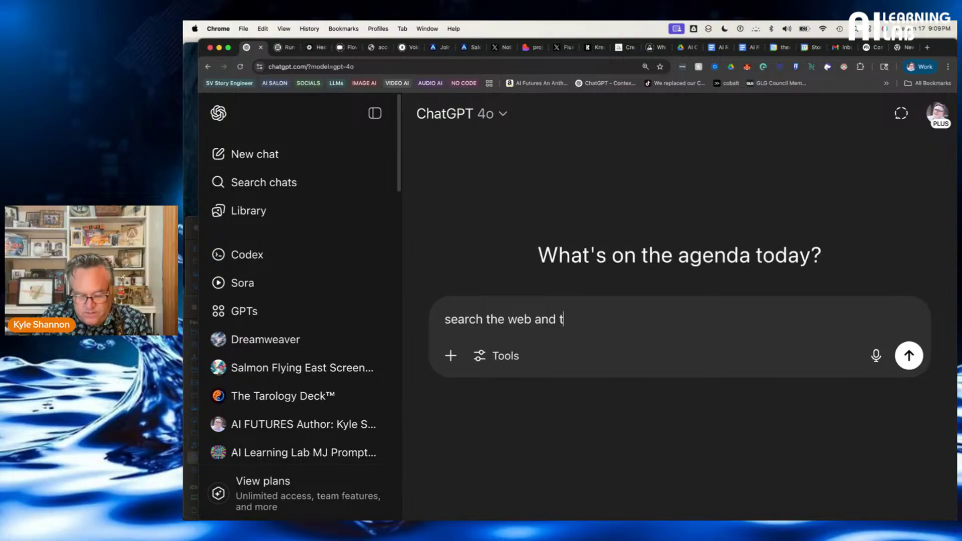
Ask ChatGPT to search the web for models available right now on gemini.google.com, what each is best for, and which have multimodality or special features
{"action": "type", "text": "ch m"}
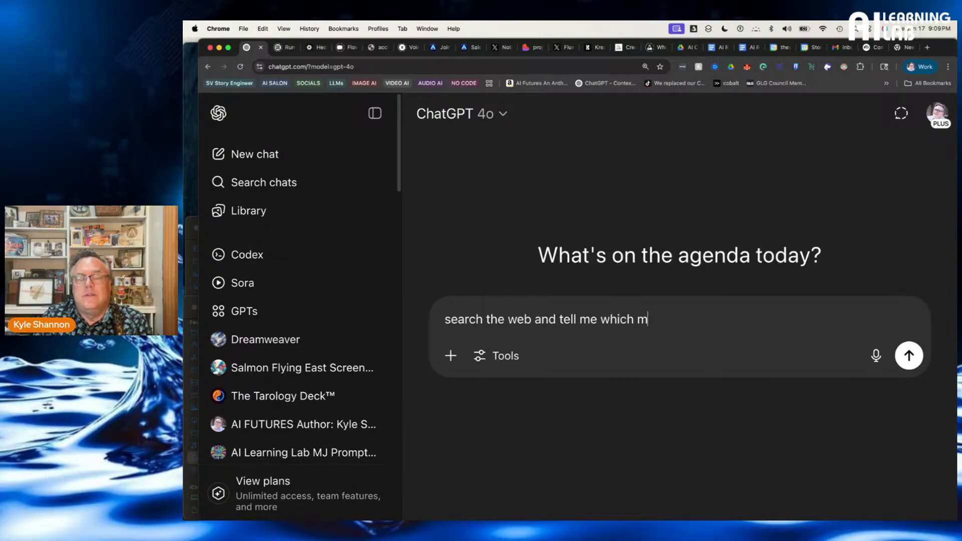
{"action": "type", "text": "odels ar"}
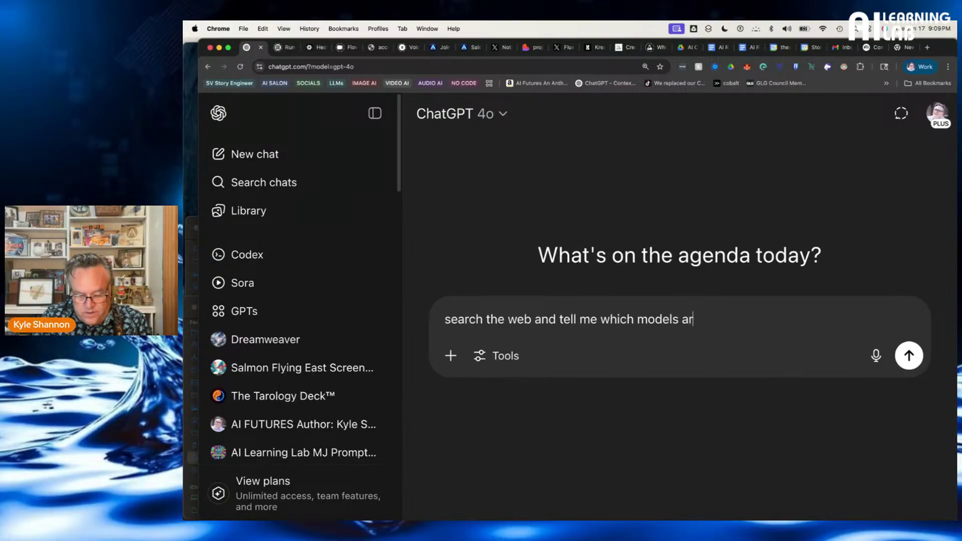
{"action": "type", "text": "e available"}
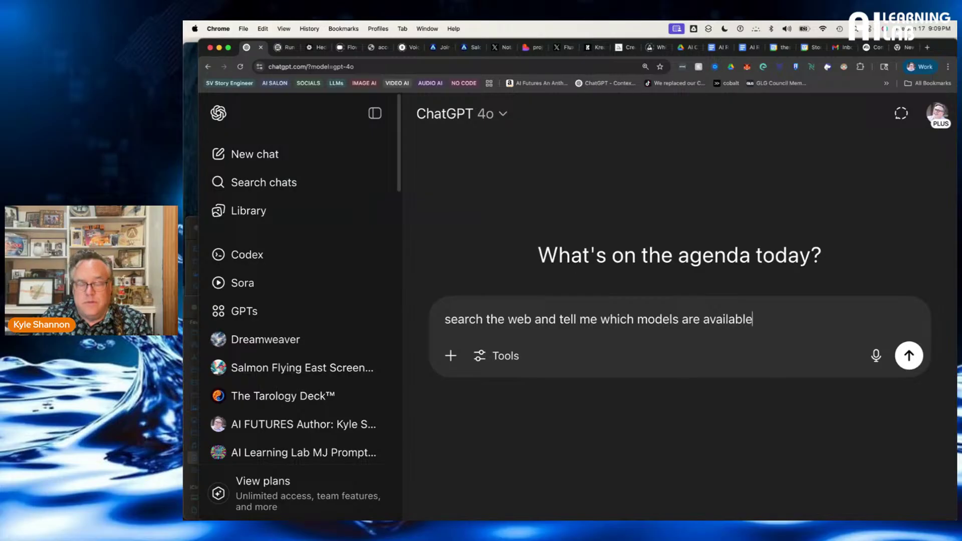
{"action": "type", "text": " right"}
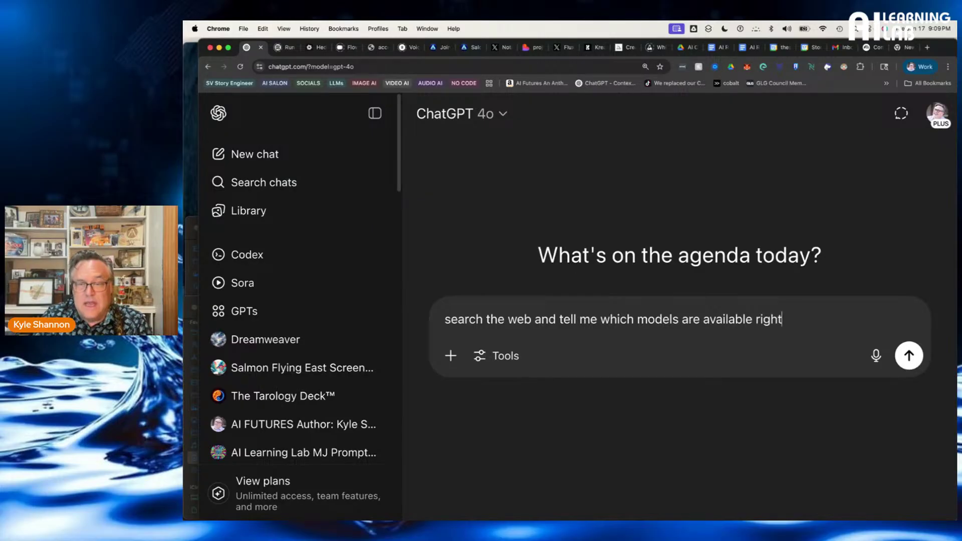
{"action": "type", "text": " now on gemini"}
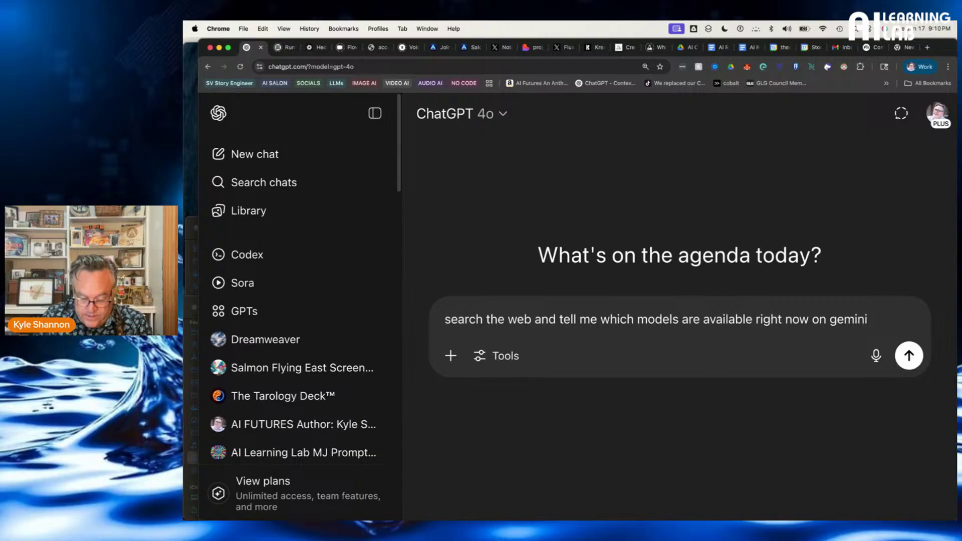
{"action": "type", "text": ".google.com"}
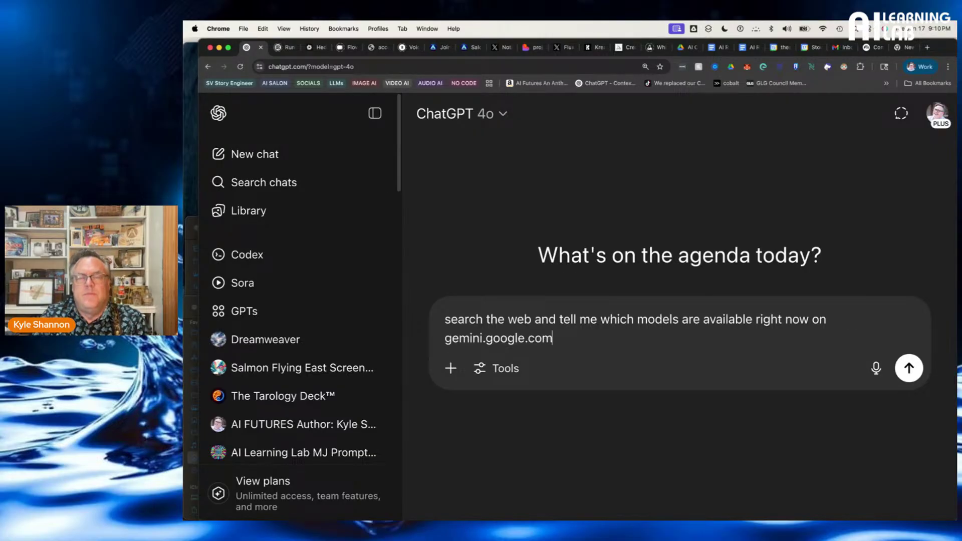
{"action": "type", "text": " and "}
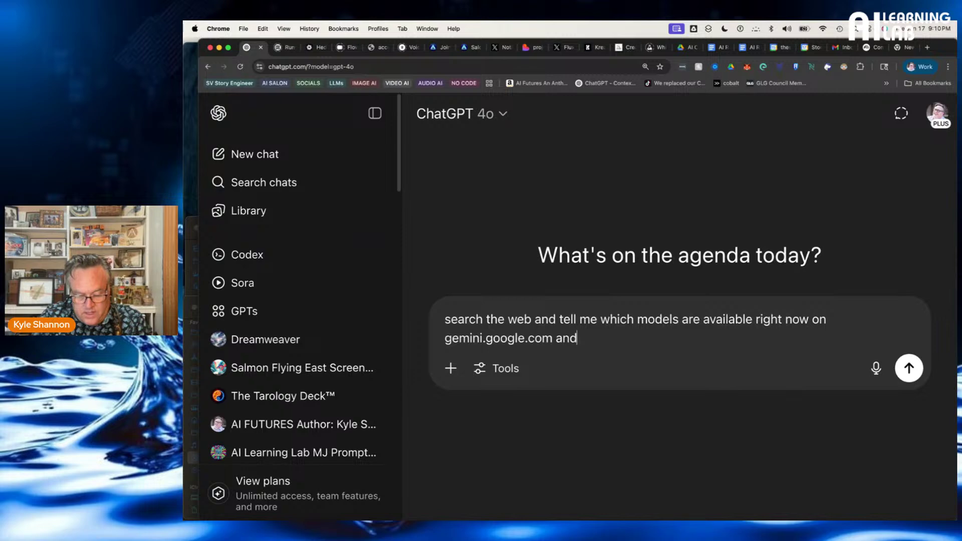
{"action": "type", "text": "what each "}
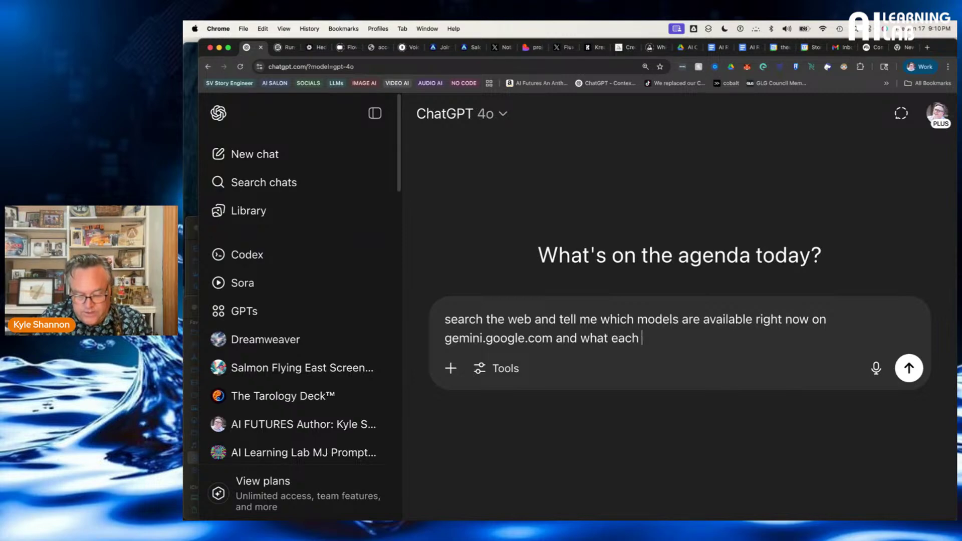
{"action": "type", "text": "of them are be"}
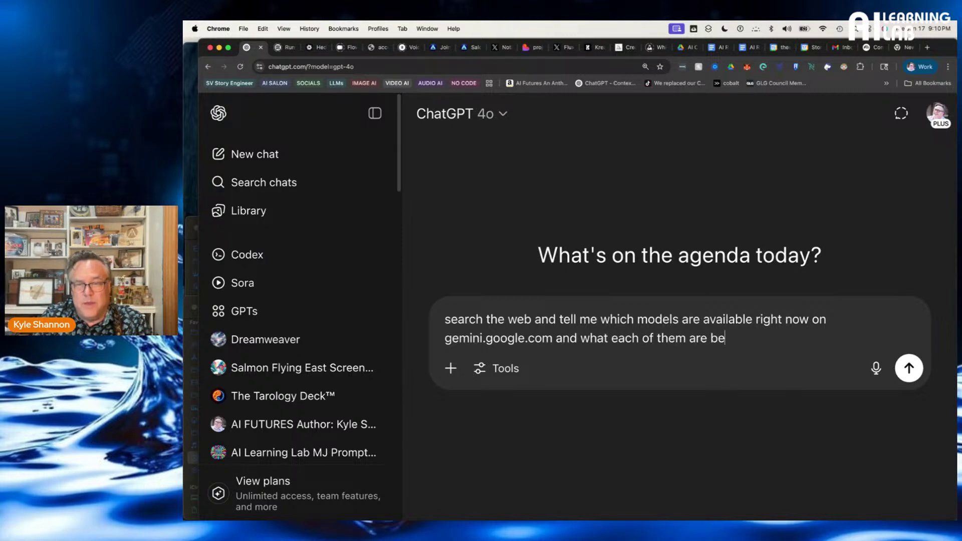
{"action": "type", "text": "st for and "}
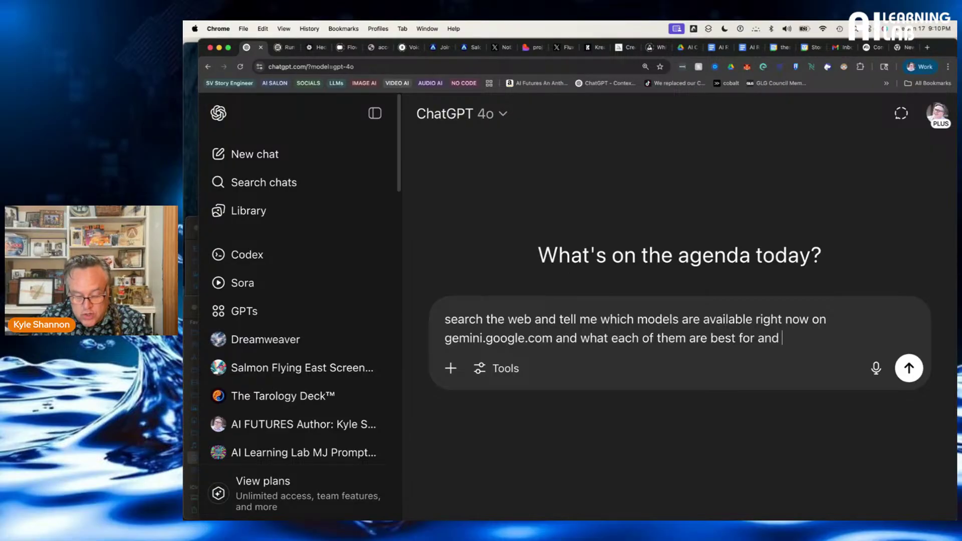
{"action": "type", "text": "which ones h"}
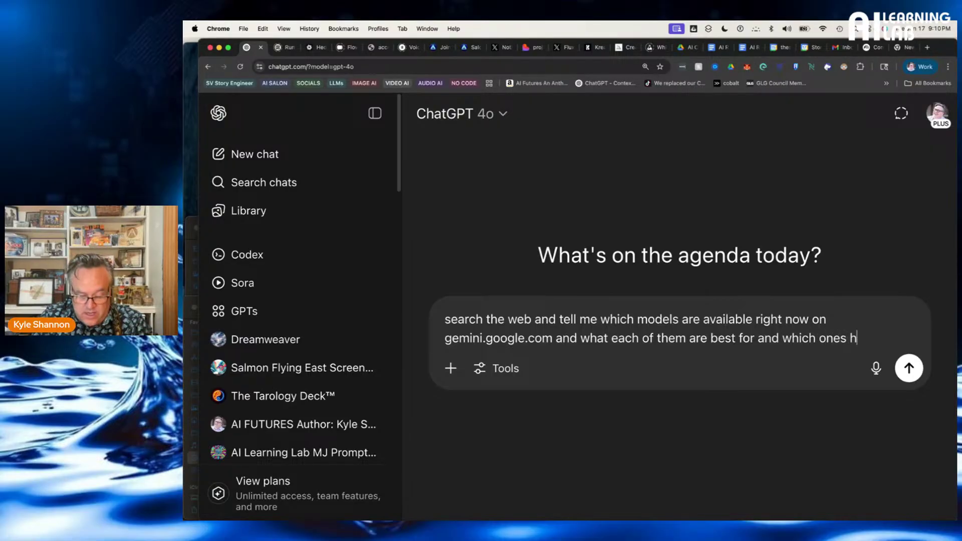
{"action": "type", "text": "ave multipl"}
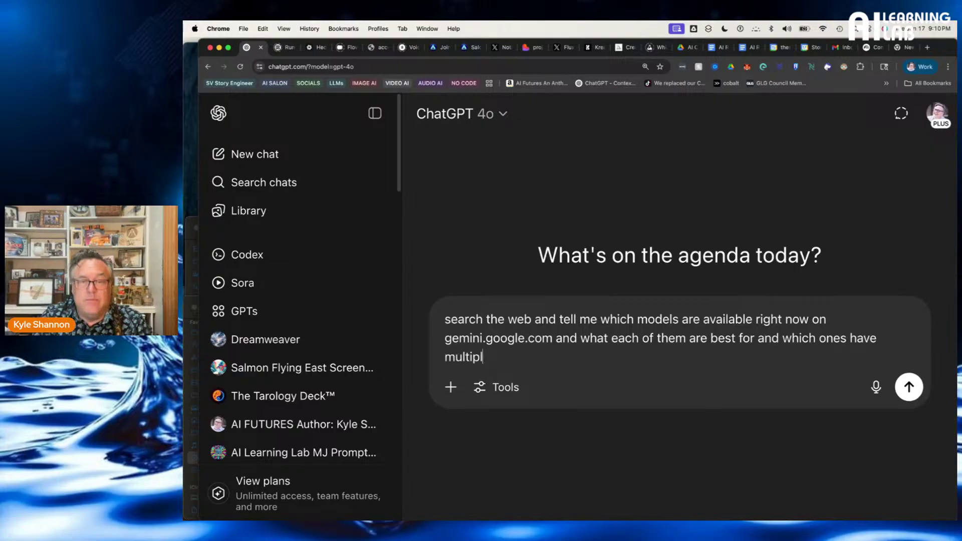
{"action": "key", "text": "BackSpace"}
{"action": "key", "text": "BackSpace"}
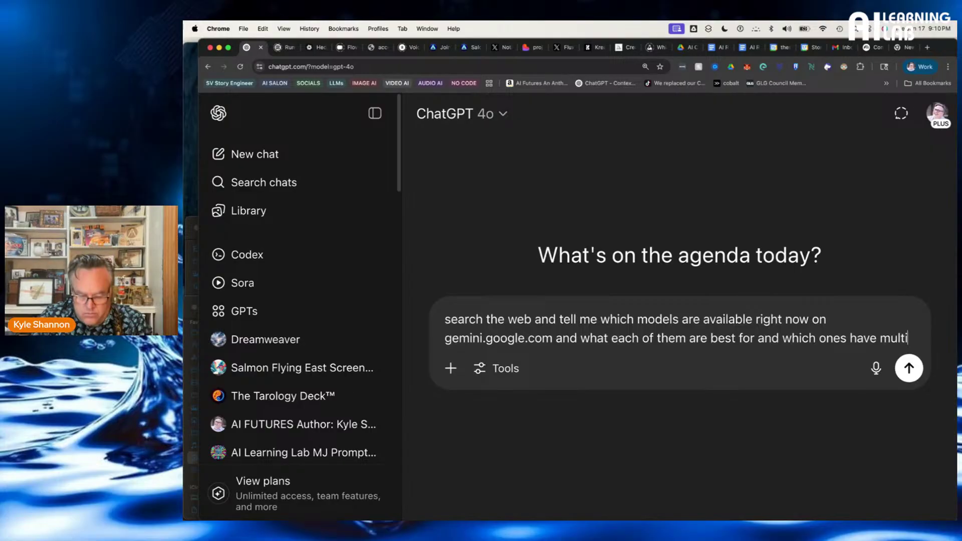
{"action": "type", "text": "modality "}
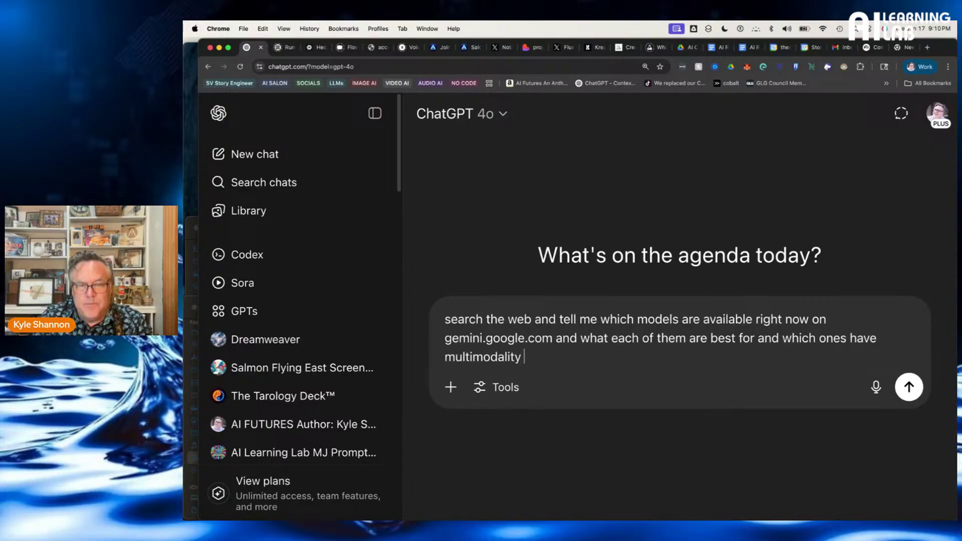
{"action": "type", "text": "or"}
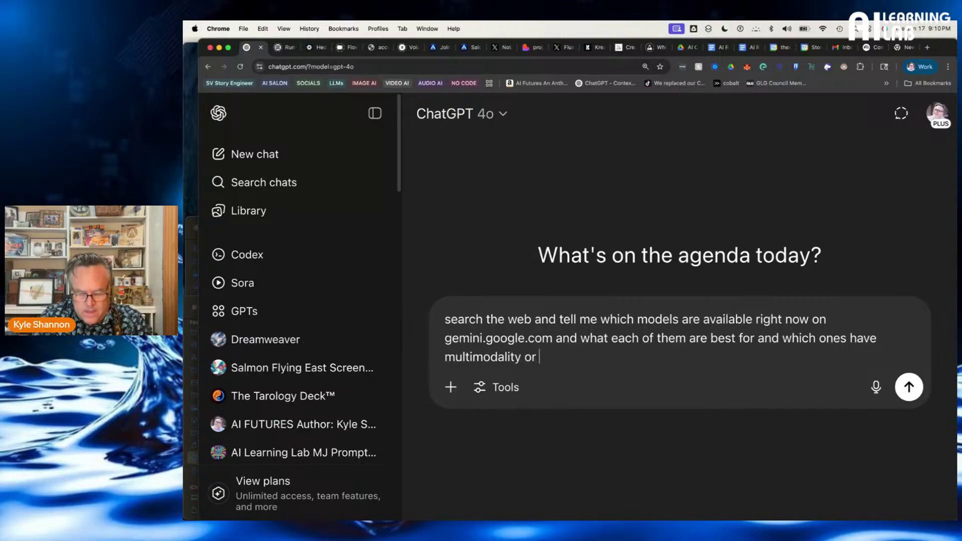
{"action": "type", "text": " special f"}
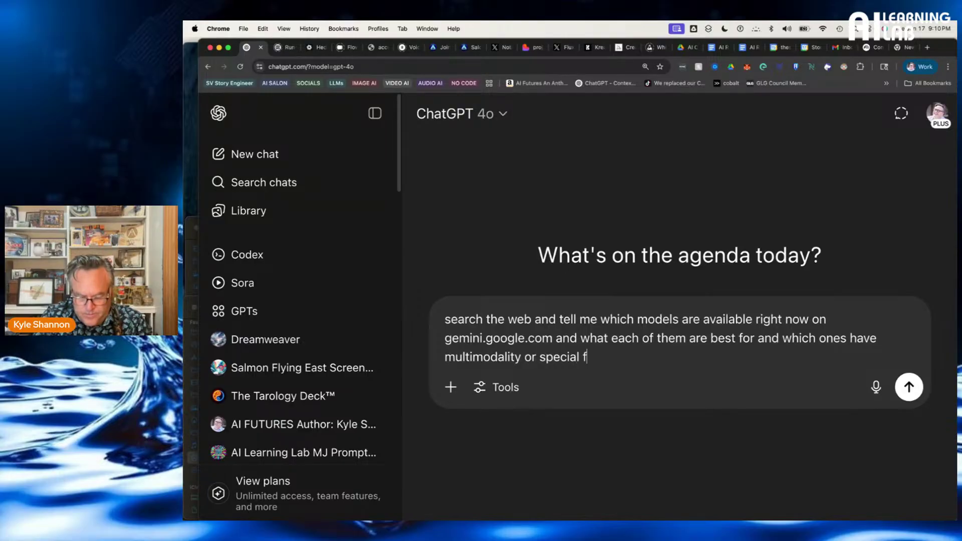
{"action": "type", "text": "eatures"}
{"action": "key", "text": "Return"}
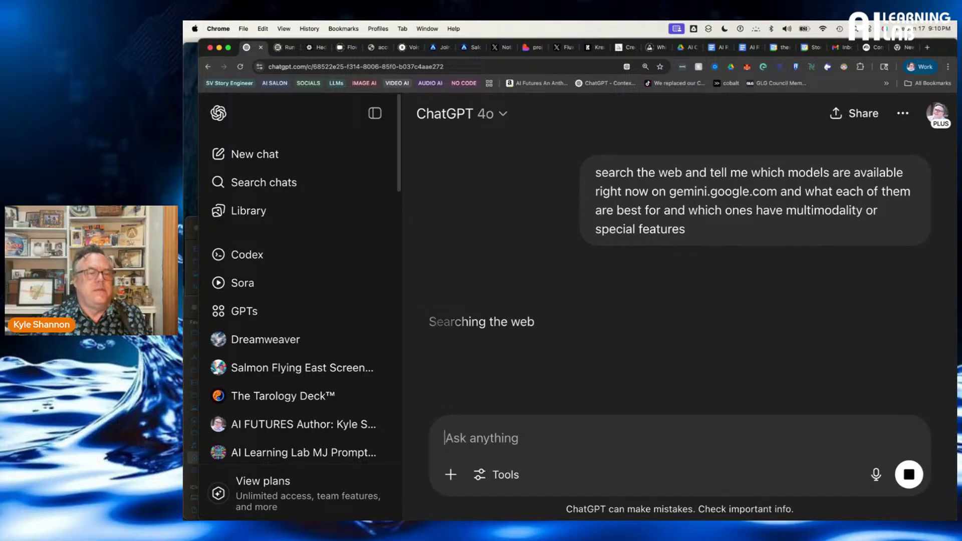
Switch to X and open the direct-message conversation in which the contact shared AI news links
{"action": "left_click", "coordinate": [195, 456]}
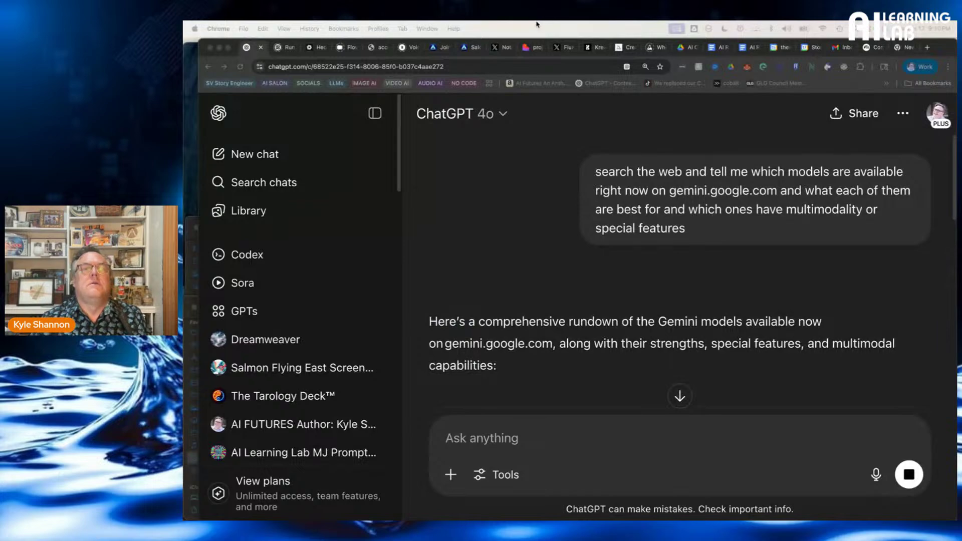
{"action": "left_click", "coordinate": [496, 47]}
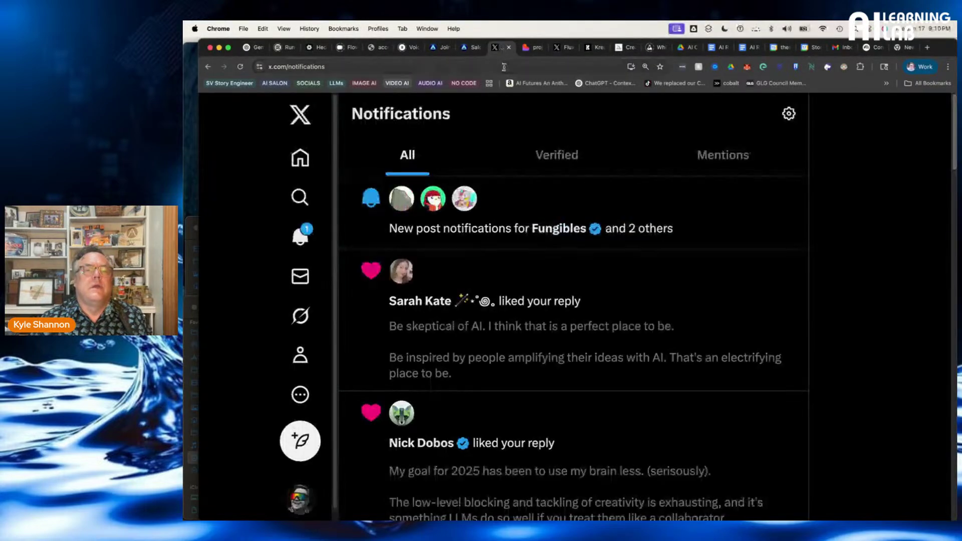
{"action": "left_click", "coordinate": [315, 273]}
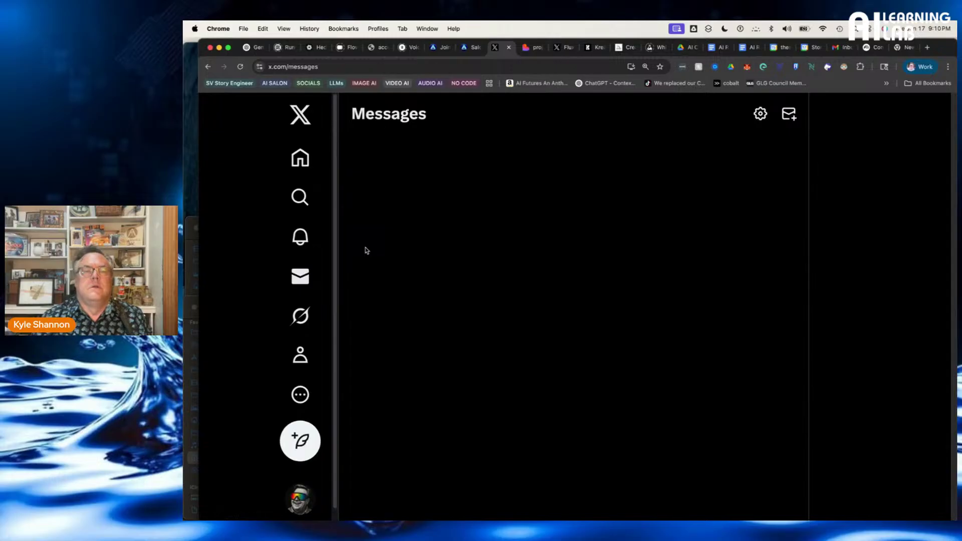
{"action": "left_click", "coordinate": [453, 231]}
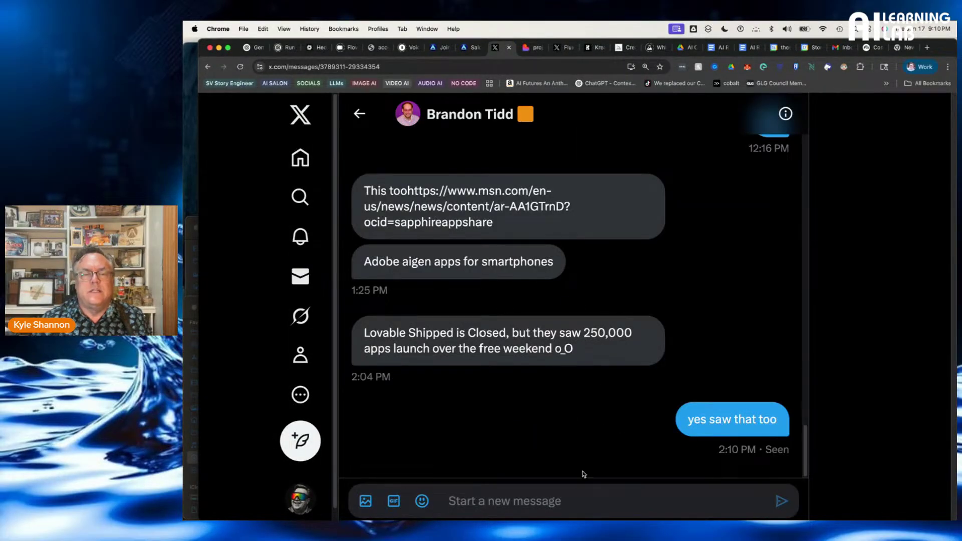
Find the shared blog.google link about the expanding Gemini 2.5 family of models in the conversation and open the article
{"action": "scroll", "coordinate": [544, 380], "scroll_direction": "up", "scroll_amount": 5}
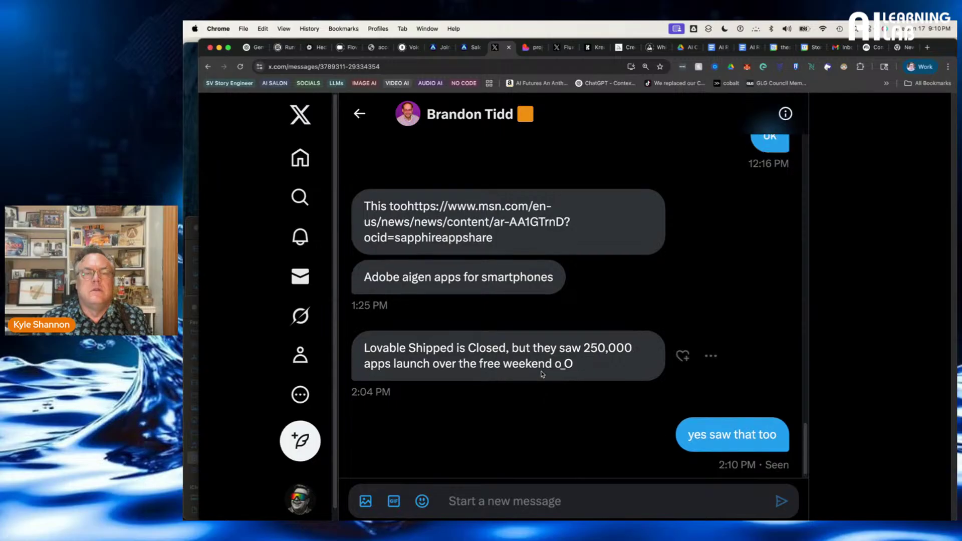
{"action": "scroll", "coordinate": [544, 378], "scroll_direction": "up", "scroll_amount": 10}
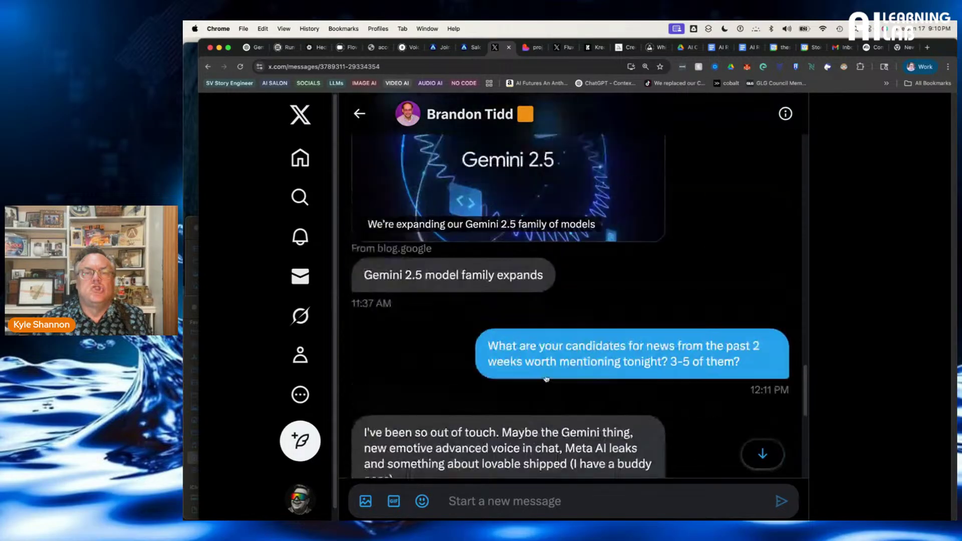
{"action": "scroll", "coordinate": [545, 379], "scroll_direction": "down", "scroll_amount": 2}
{"action": "left_click", "coordinate": [554, 376]}
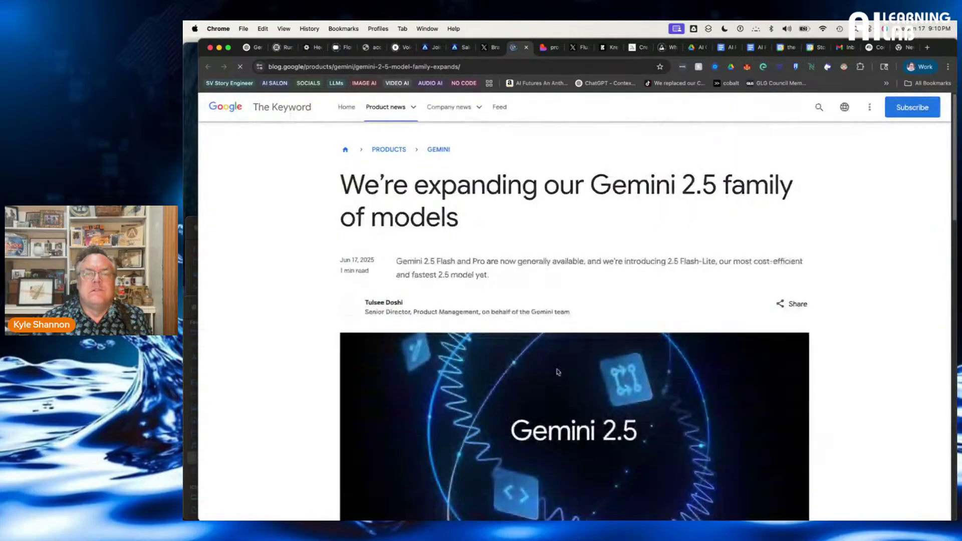
Examine the article's Gemini 2.5 Flash-Lite section and the price and benchmark table comparing the Flash-Lite, Flash and Pro models
{"action": "scroll", "coordinate": [558, 372], "scroll_direction": "down", "scroll_amount": 10}
{"action": "scroll", "coordinate": [558, 371], "scroll_direction": "down", "scroll_amount": 5}
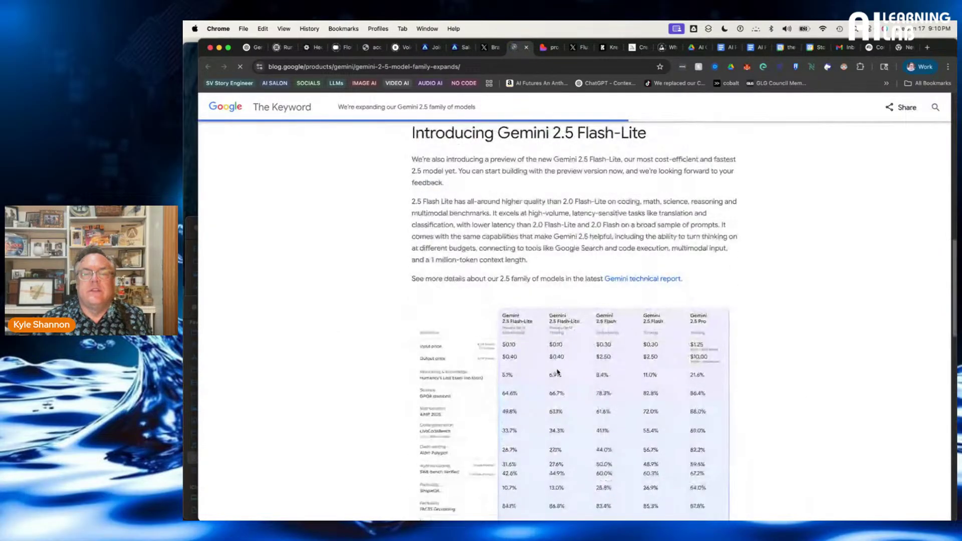
{"action": "scroll", "coordinate": [558, 372], "scroll_direction": "down", "scroll_amount": 3}
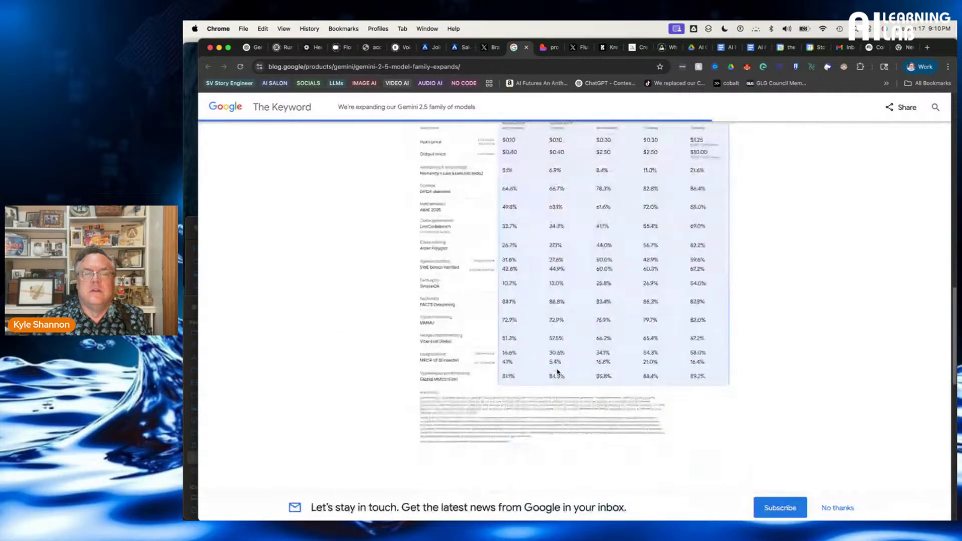
{"action": "scroll", "coordinate": [552, 382], "scroll_direction": "up", "scroll_amount": 2}
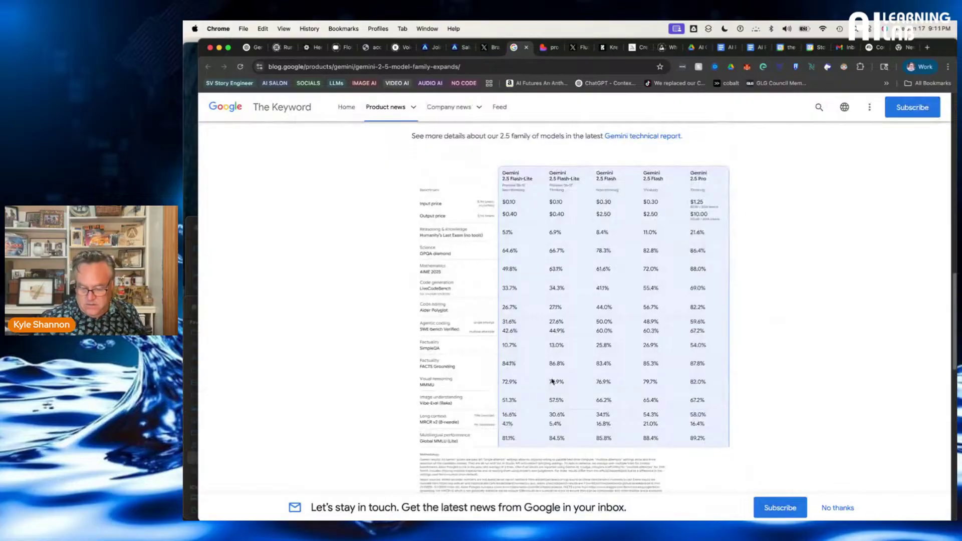
{"action": "key", "text": "super+equal"}
{"action": "key", "text": "super+equal"}
{"action": "key", "text": "super+equal"}
{"action": "key", "text": "super+equal"}
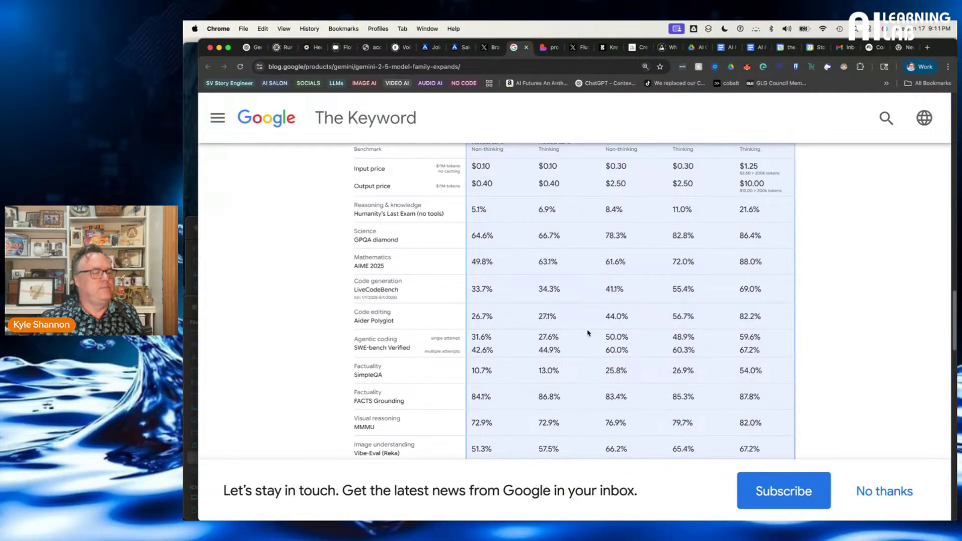
{"action": "scroll", "coordinate": [597, 347], "scroll_direction": "up", "scroll_amount": 3}
{"action": "scroll", "coordinate": [597, 347], "scroll_direction": "up", "scroll_amount": 1}
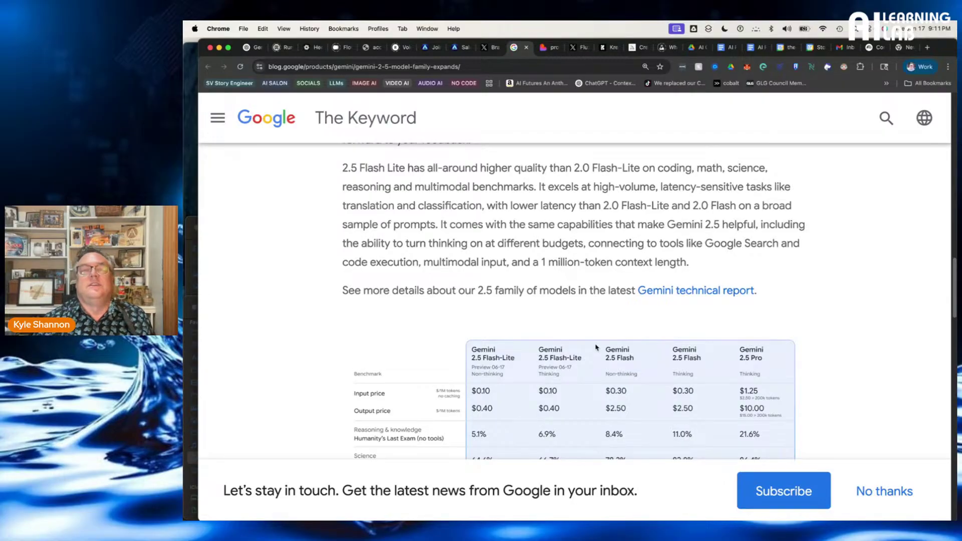
Return to the ChatGPT conversation and read the answer's sections on the Gemini 1.5, 2.0 and 2.5 series
{"action": "left_click", "coordinate": [247, 48]}
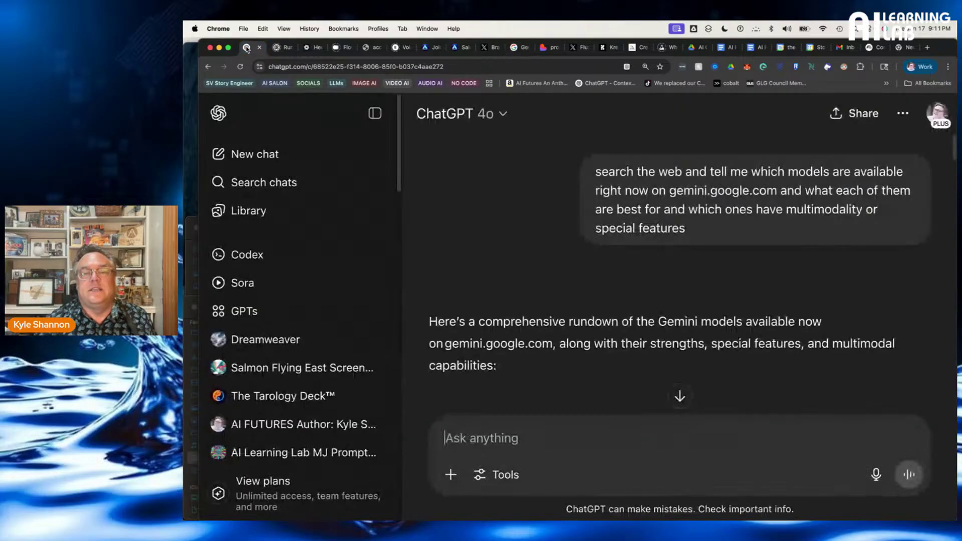
{"action": "scroll", "coordinate": [684, 301], "scroll_direction": "down", "scroll_amount": 6}
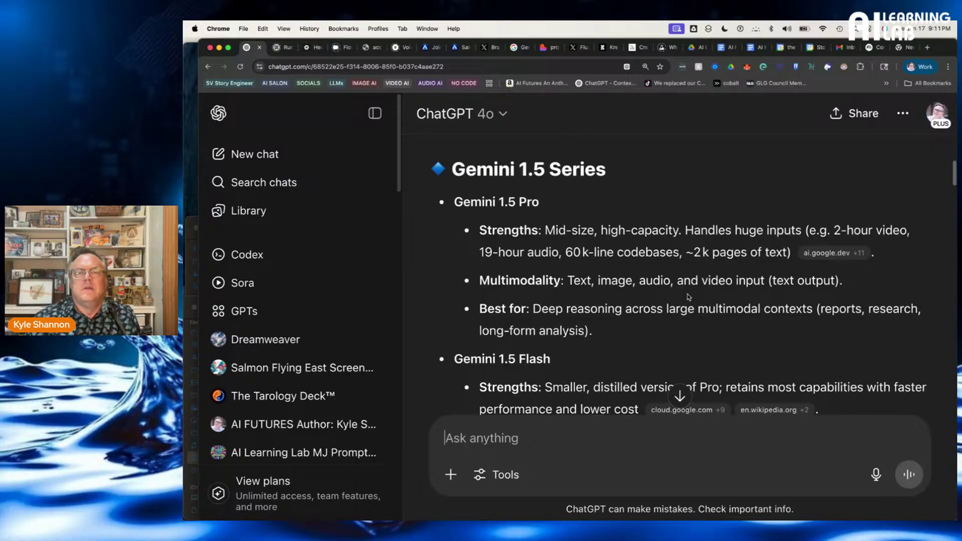
{"action": "scroll", "coordinate": [689, 297], "scroll_direction": "down", "scroll_amount": 5}
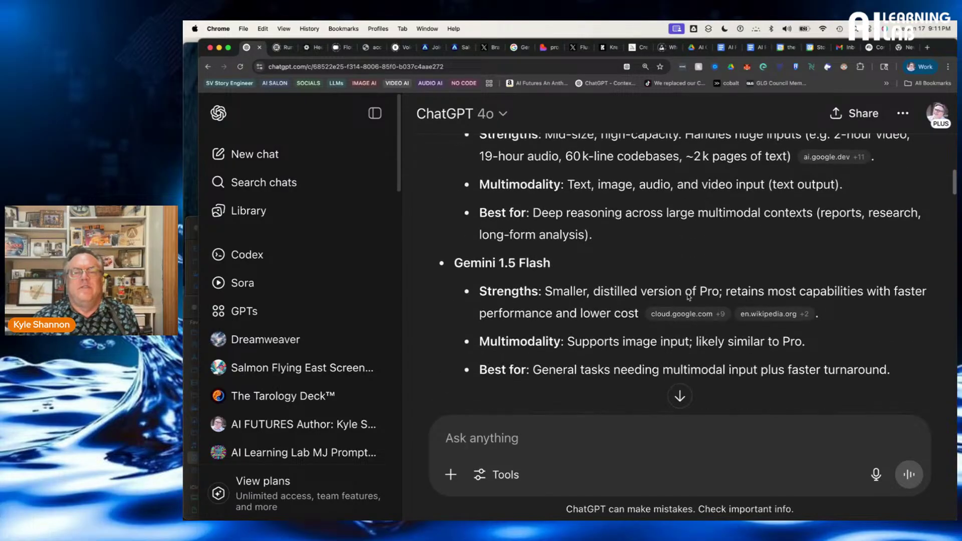
{"action": "scroll", "coordinate": [689, 302], "scroll_direction": "down", "scroll_amount": 5}
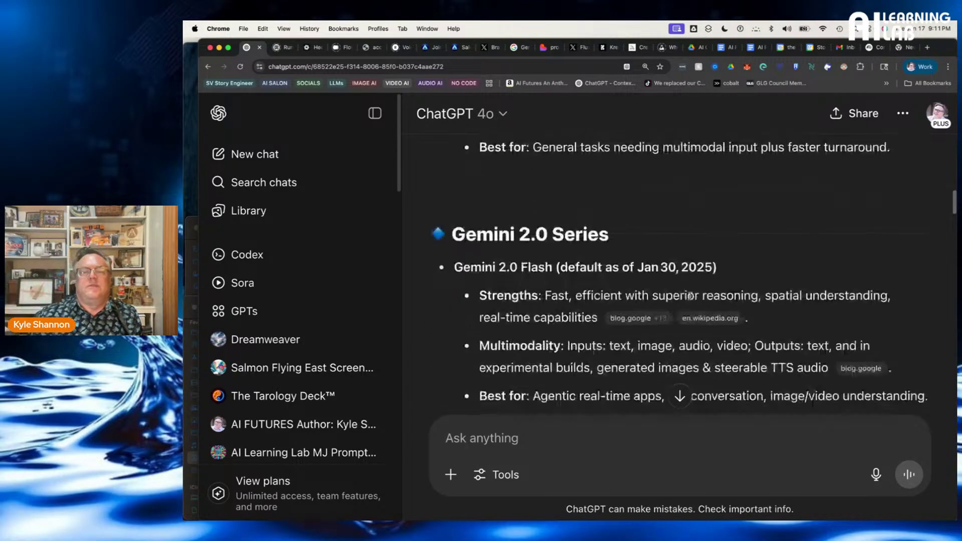
{"action": "scroll", "coordinate": [690, 297], "scroll_direction": "down", "scroll_amount": 10}
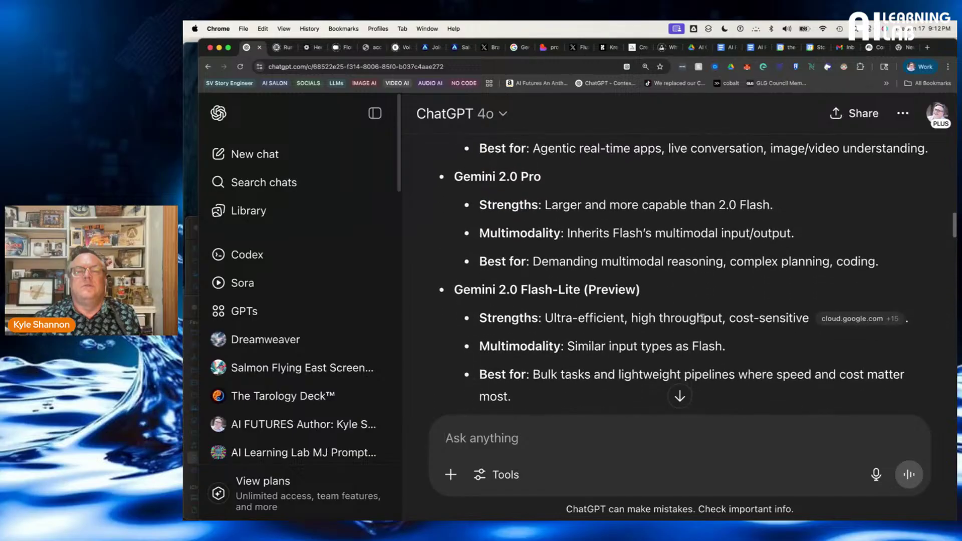
{"action": "scroll", "coordinate": [705, 318], "scroll_direction": "down", "scroll_amount": 4}
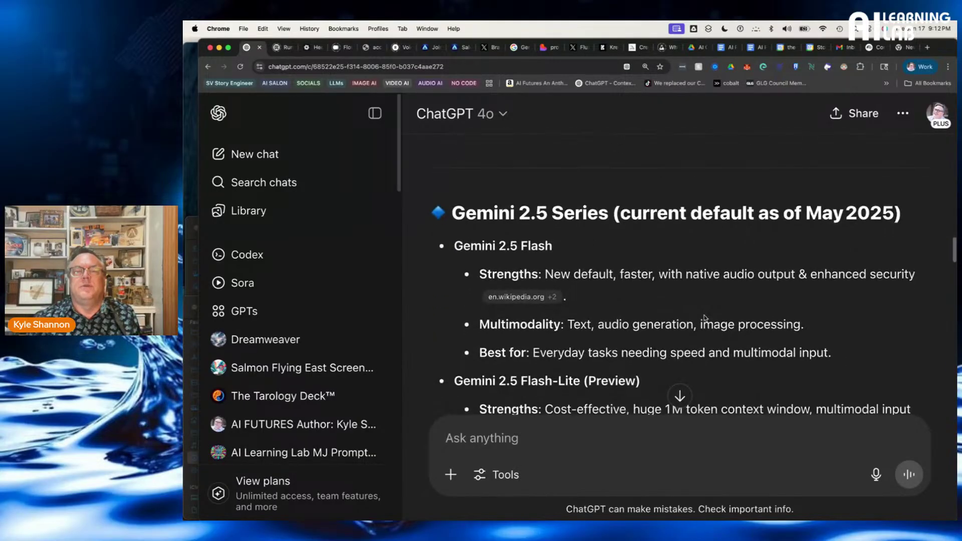
Read the answer's Gemini 2.5 Flash-Lite and 2.5 Pro entries and its Additional Capabilities & Models section
{"action": "scroll", "coordinate": [705, 318], "scroll_direction": "down", "scroll_amount": 6}
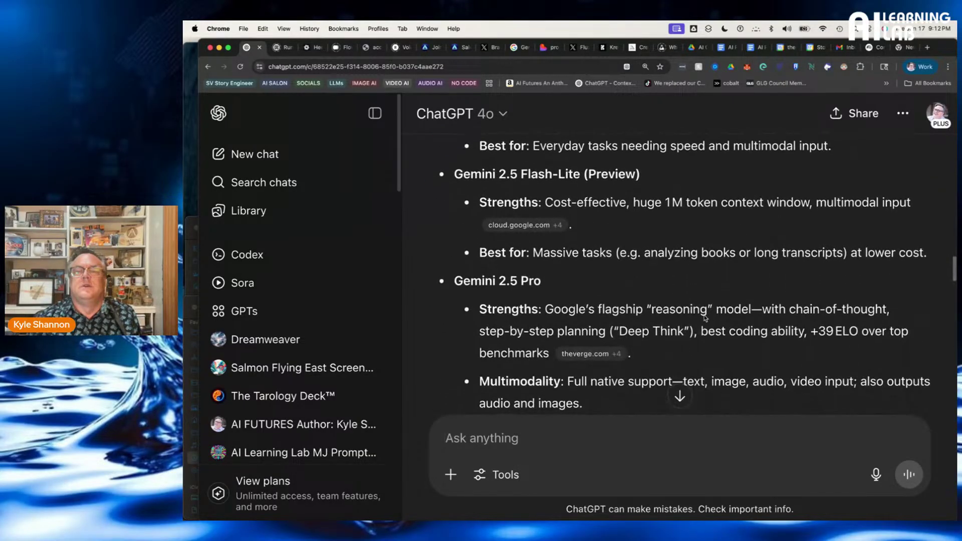
{"action": "scroll", "coordinate": [705, 319], "scroll_direction": "up", "scroll_amount": 1}
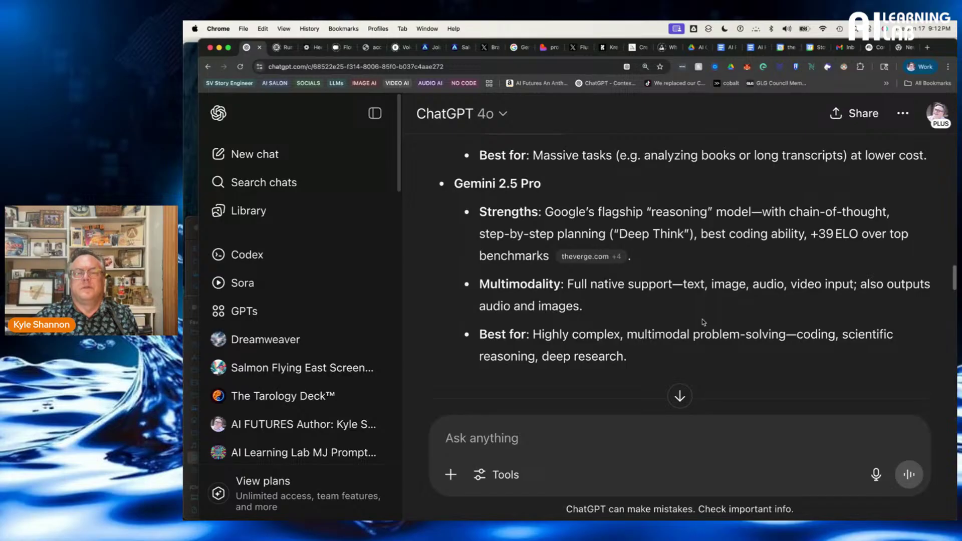
{"action": "scroll", "coordinate": [704, 322], "scroll_direction": "down", "scroll_amount": 10}
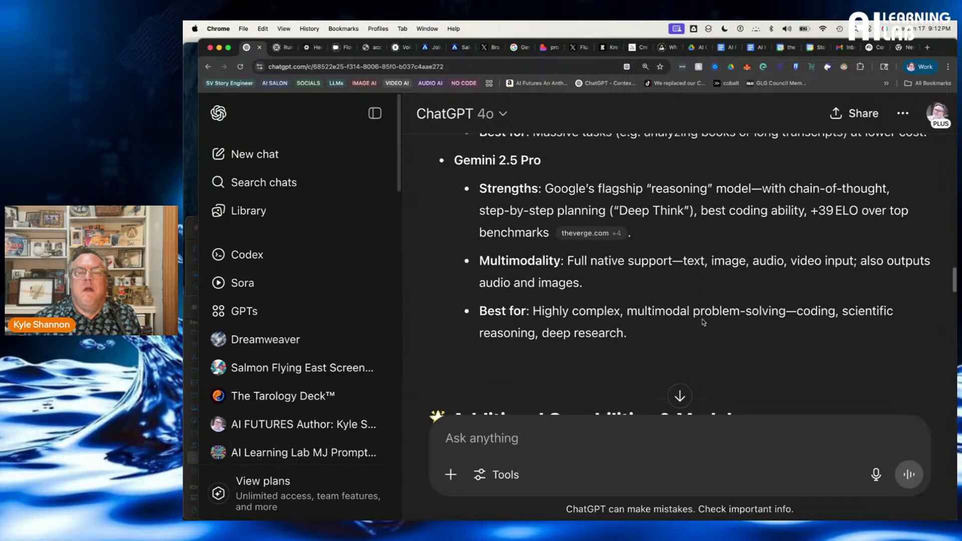
{"action": "scroll", "coordinate": [705, 323], "scroll_direction": "down", "scroll_amount": 2}
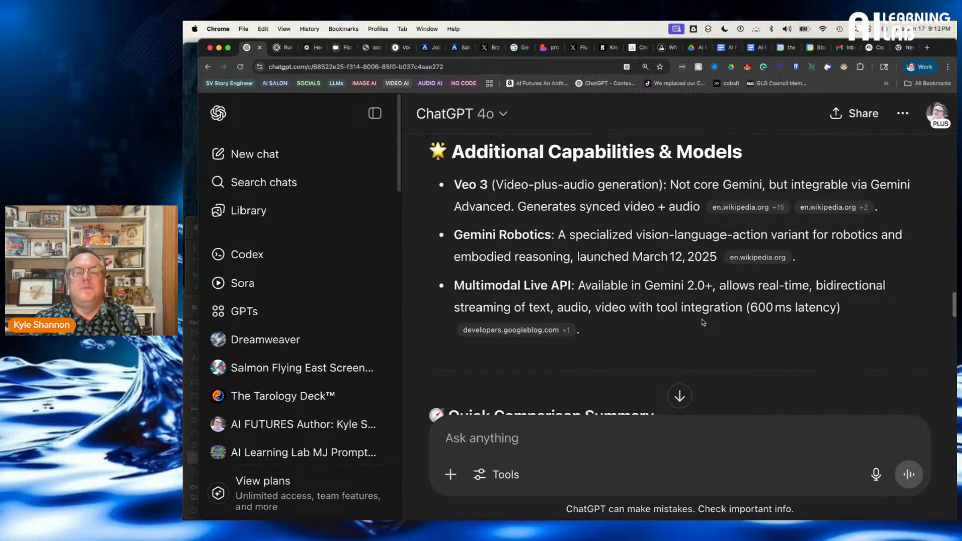
Examine the Quick Comparison Summary table covering each Gemini model's cost, context window, multimodality and best use
{"action": "scroll", "coordinate": [704, 323], "scroll_direction": "down", "scroll_amount": 3}
{"action": "scroll", "coordinate": [704, 322], "scroll_direction": "down", "scroll_amount": 9}
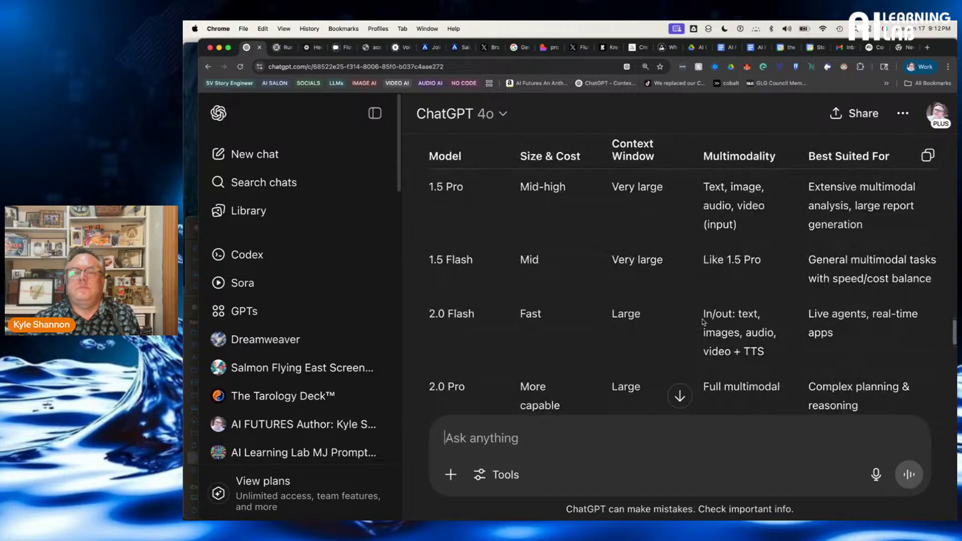
{"action": "scroll", "coordinate": [704, 323], "scroll_direction": "down", "scroll_amount": 3}
{"action": "scroll", "coordinate": [704, 322], "scroll_direction": "up", "scroll_amount": 4}
{"action": "scroll", "coordinate": [704, 322], "scroll_direction": "down", "scroll_amount": 5}
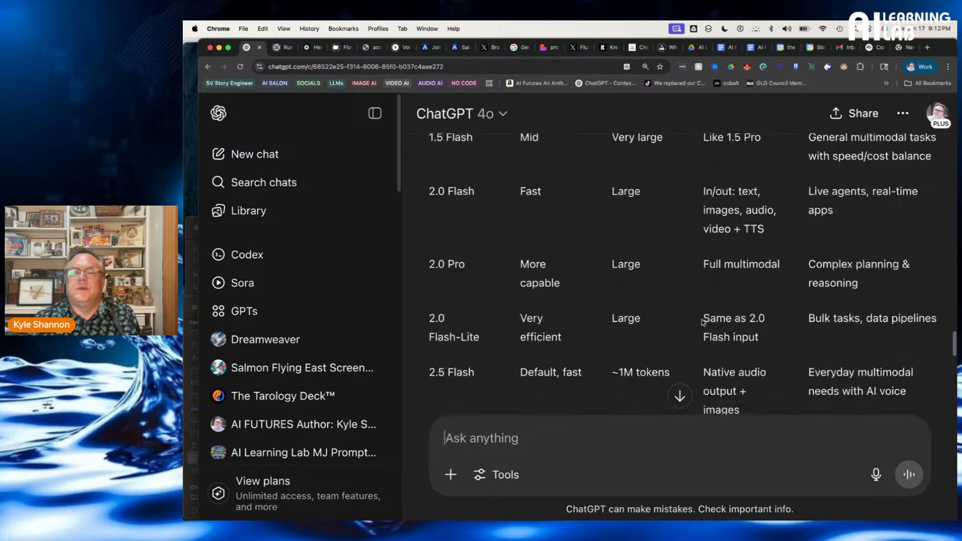
{"action": "scroll", "coordinate": [701, 322], "scroll_direction": "down", "scroll_amount": 7}
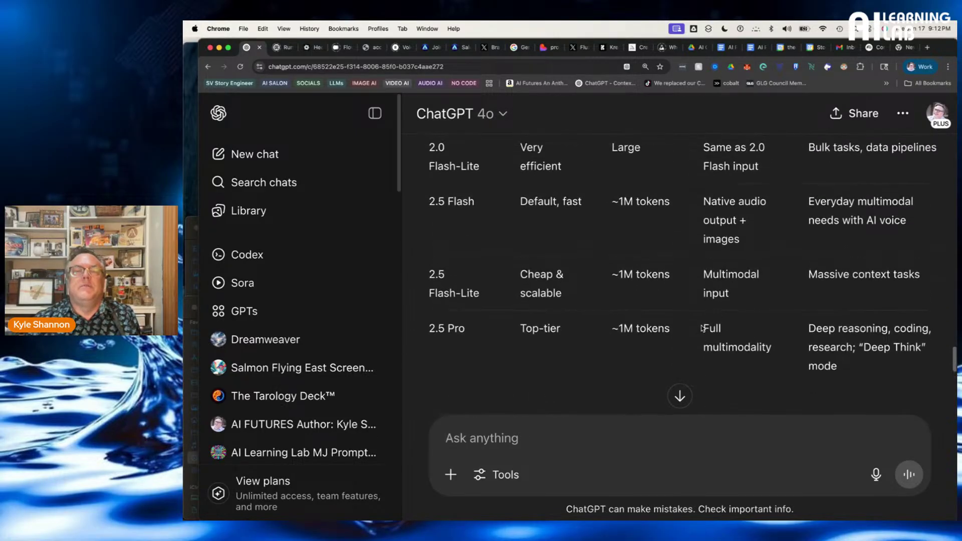
{"action": "scroll", "coordinate": [702, 336], "scroll_direction": "up", "scroll_amount": 1}
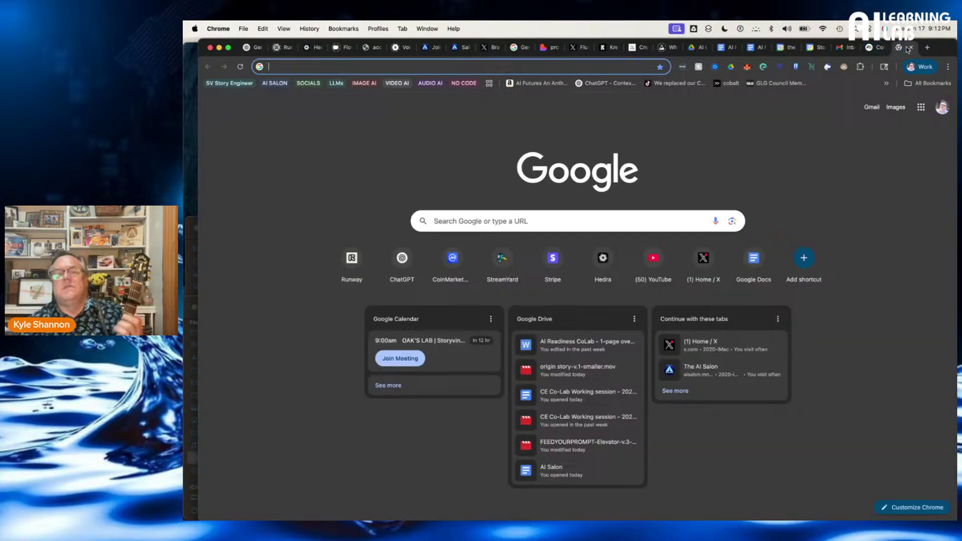
Open gemini.google.com in the blank tab, enlarge the page and accept the offer to try Imagen 4
{"action": "left_click", "coordinate": [904, 48]}
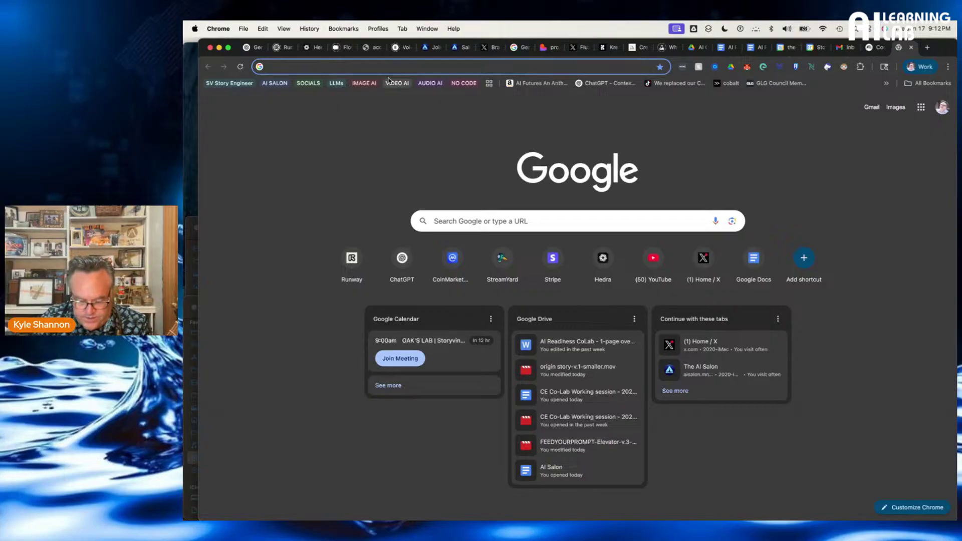
{"action": "type", "text": "gemin"}
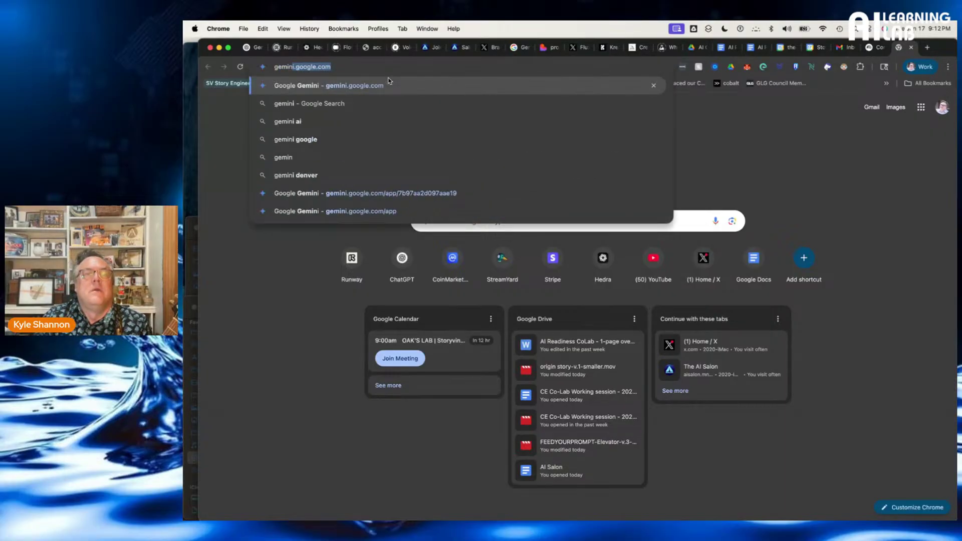
{"action": "key", "text": "Return"}
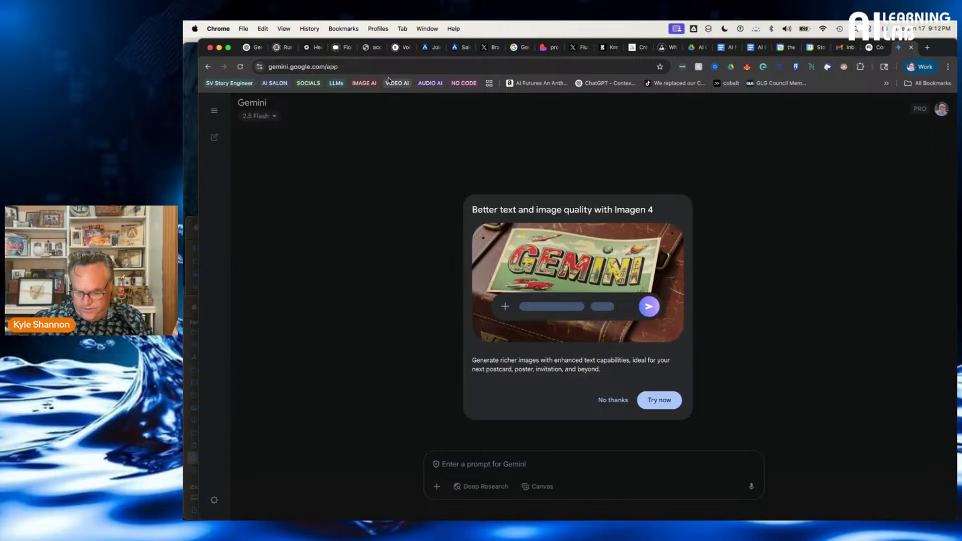
{"action": "key", "text": "super+equal"}
{"action": "key", "text": "super+equal"}
{"action": "key", "text": "super+equal"}
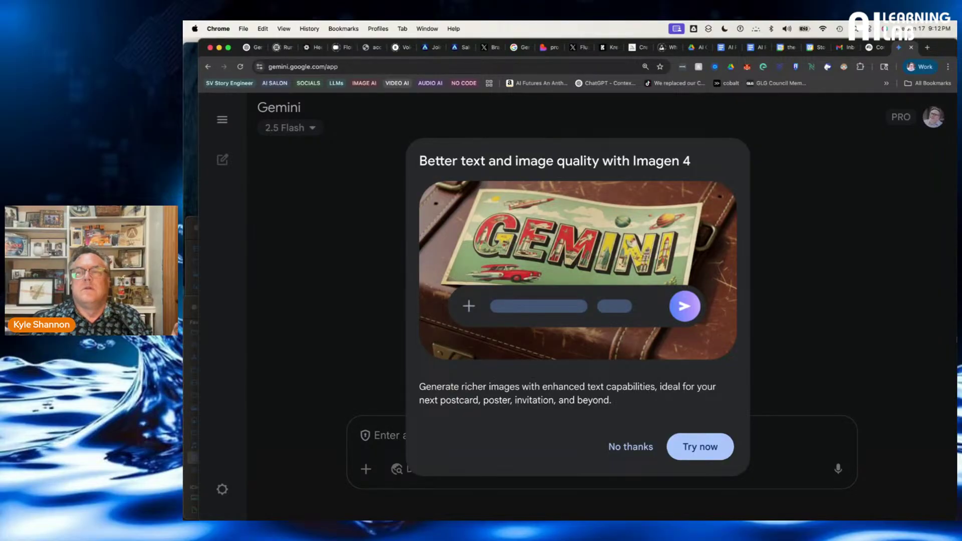
{"action": "left_click", "coordinate": [713, 444]}
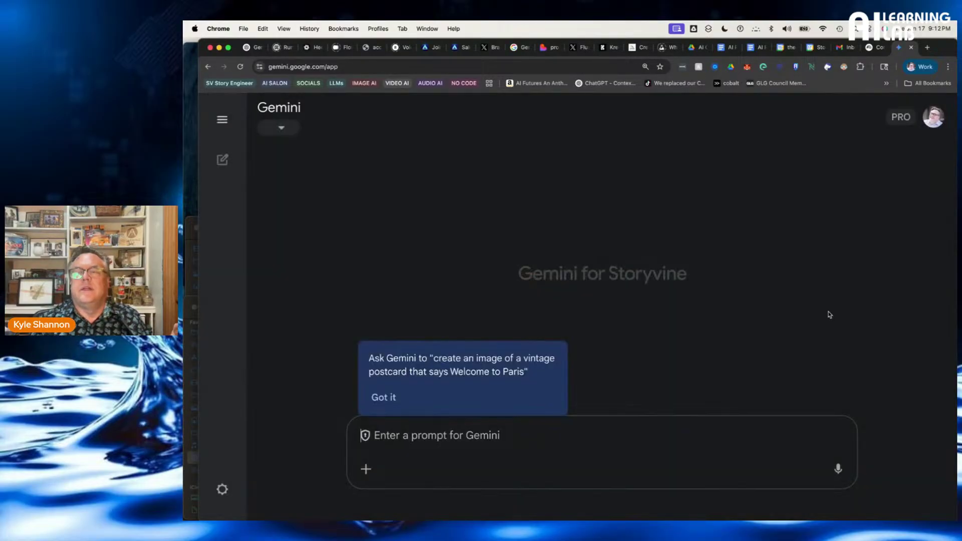
Switch Gemini to the Google account that has the Ultra plan
{"action": "left_click", "coordinate": [932, 120]}
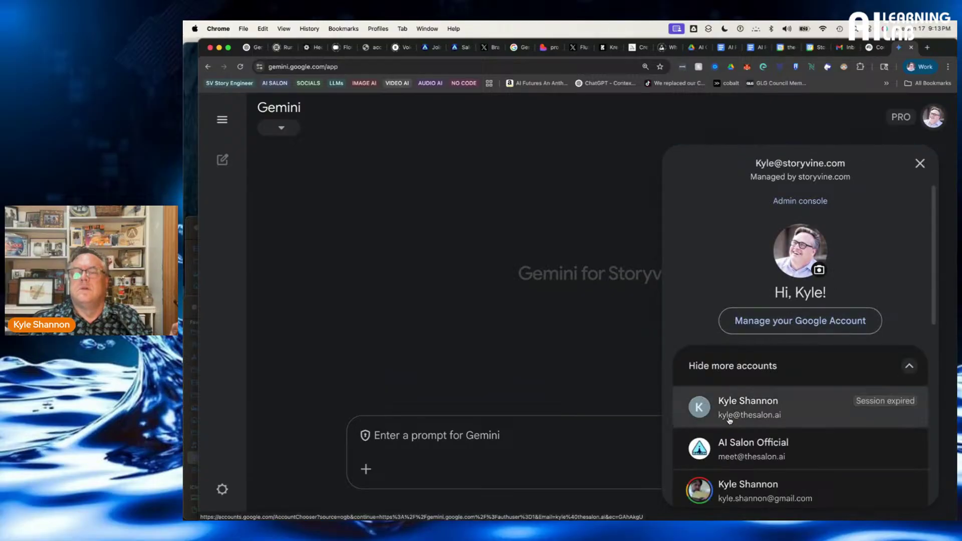
{"action": "scroll", "coordinate": [751, 446], "scroll_direction": "down", "scroll_amount": 2}
{"action": "left_click", "coordinate": [755, 445]}
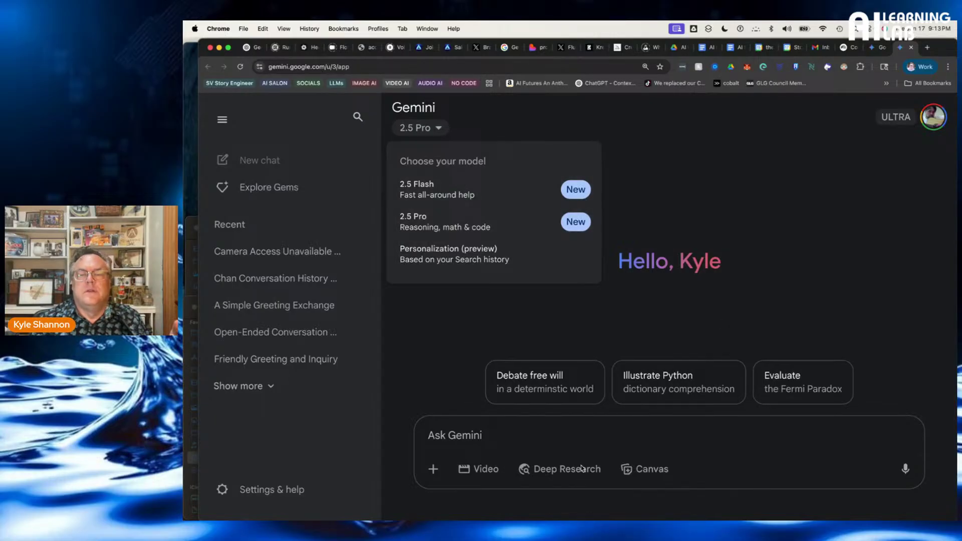
Turn on Gemini's Video option to view its Veo 3 description, and turn the option off again
{"action": "left_click", "coordinate": [486, 472]}
{"action": "left_click", "coordinate": [480, 470]}
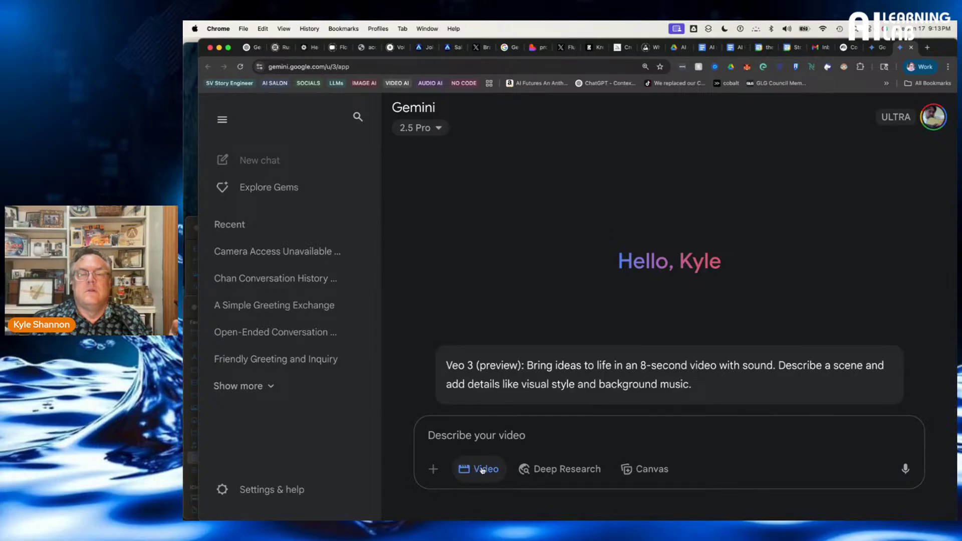
{"action": "left_click", "coordinate": [482, 470]}
{"action": "left_click", "coordinate": [483, 470]}
{"action": "left_click", "coordinate": [482, 470]}
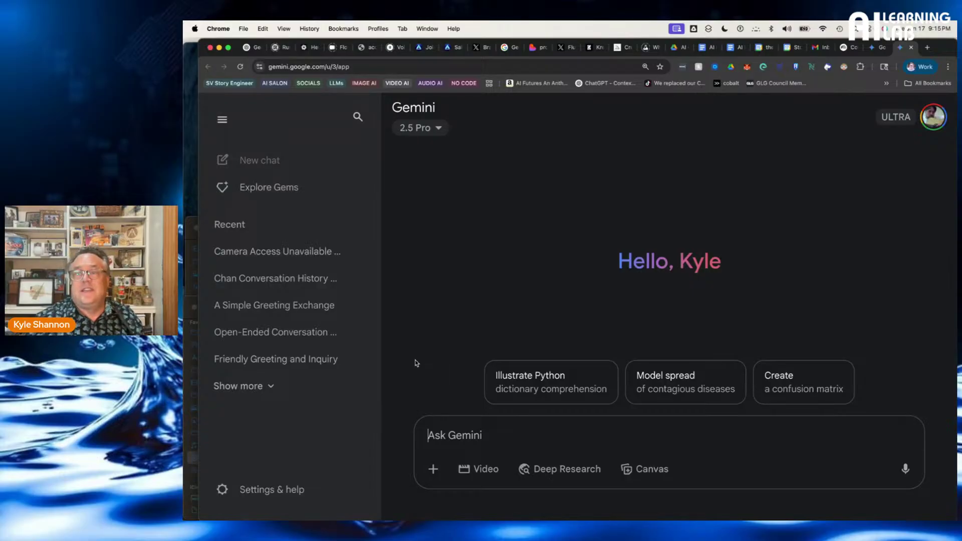
Open Hedra's video creation page at hedra.com/app/video in a new tab
{"action": "left_click", "coordinate": [928, 47]}
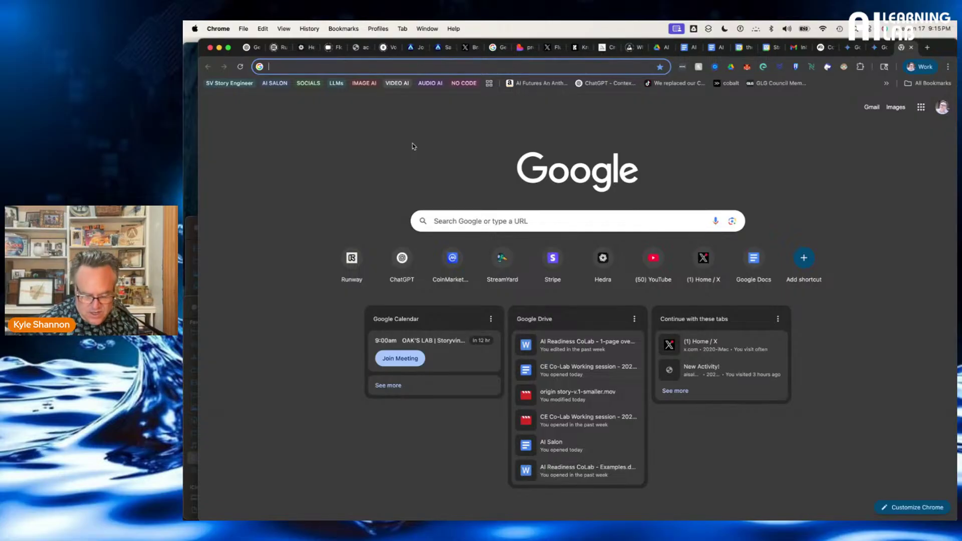
{"action": "type", "text": "hedra.com/app/video"}
{"action": "key", "text": "Return"}
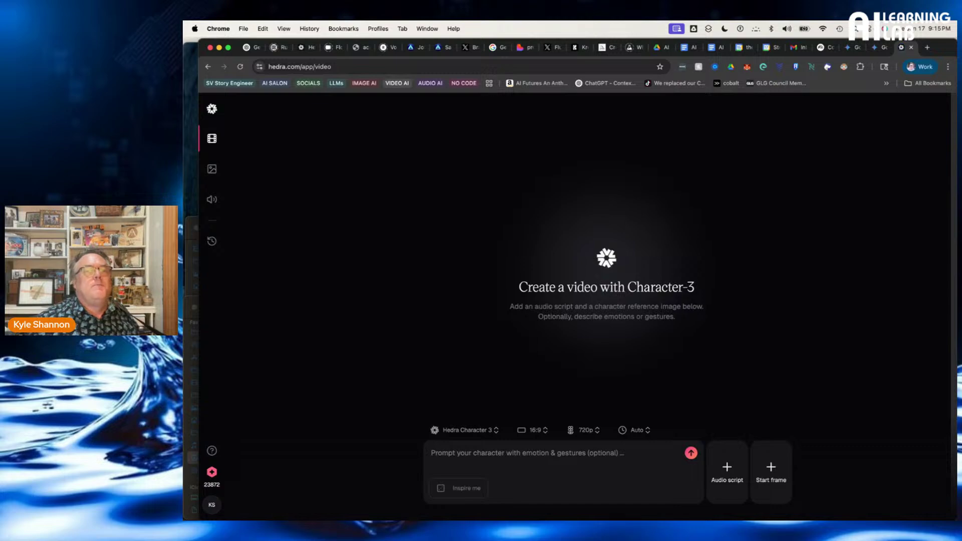
Go to Hedra's image creation page and choose Flux Kontext Pro T2I as the model
{"action": "left_click", "coordinate": [212, 169]}
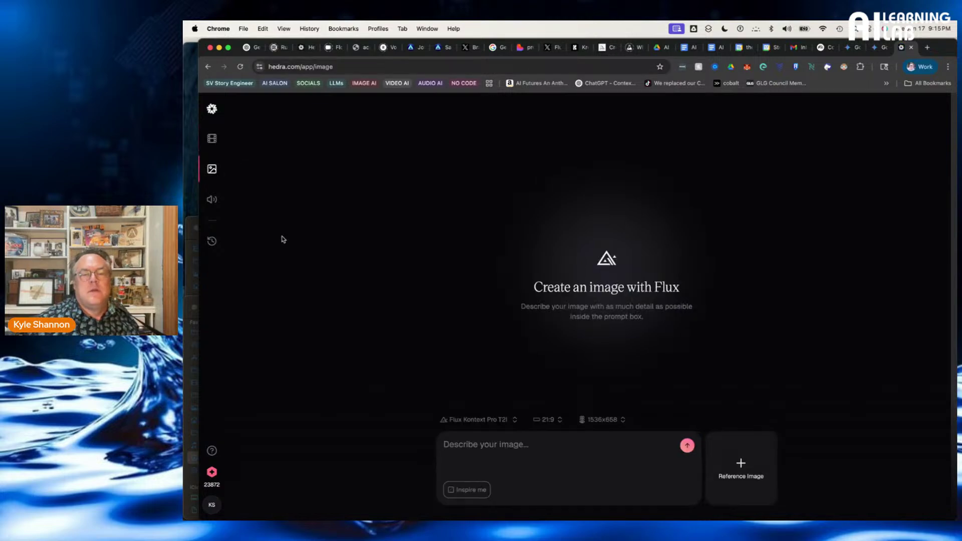
{"action": "left_click", "coordinate": [504, 424]}
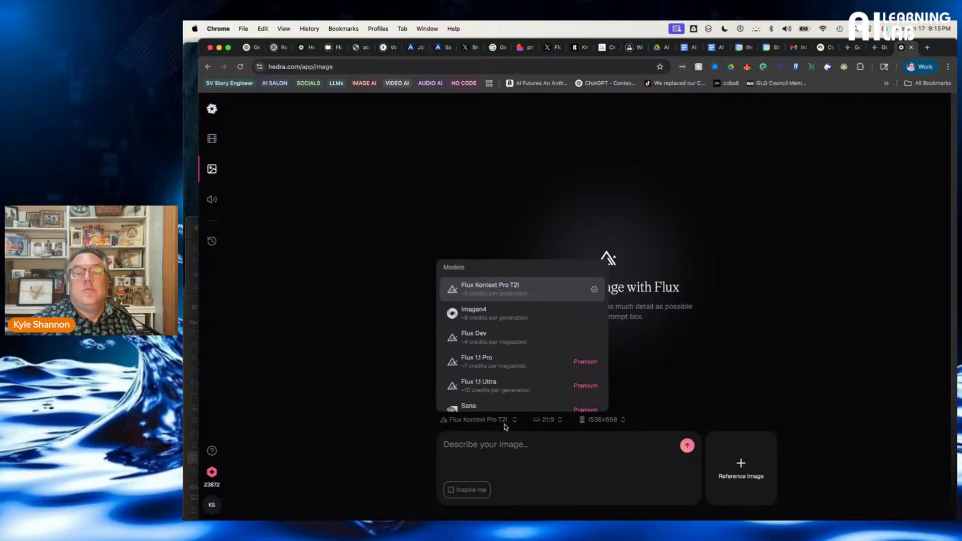
{"action": "left_click", "coordinate": [517, 288]}
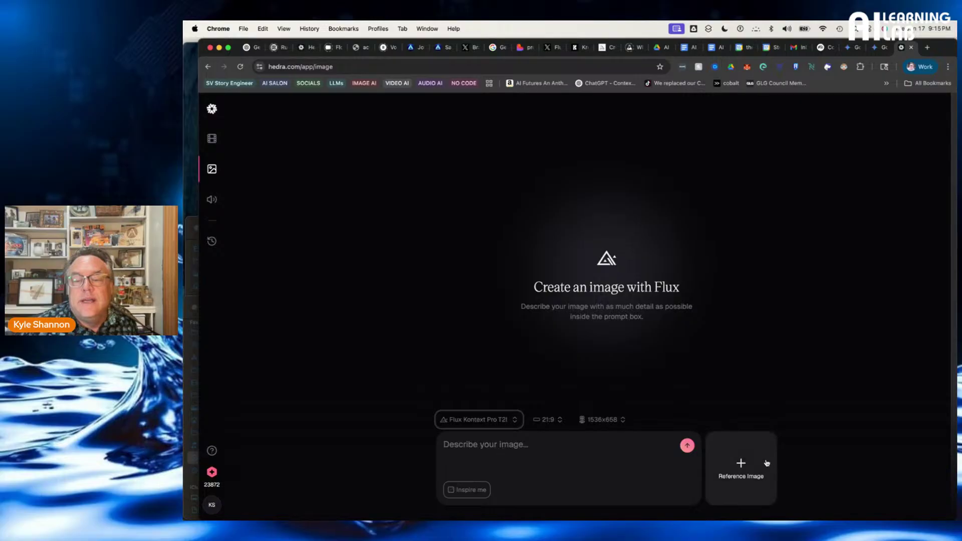
Preview Sydney-white-aurora.png in the Sydney Temp folder and add it as the reference image
{"action": "left_click", "coordinate": [740, 463]}
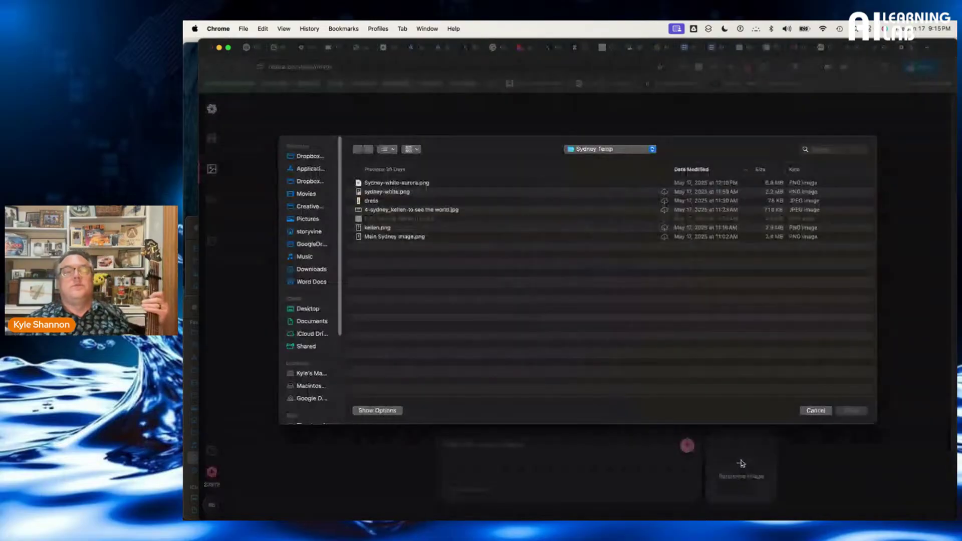
{"action": "left_click", "coordinate": [380, 185]}
{"action": "key", "text": "space"}
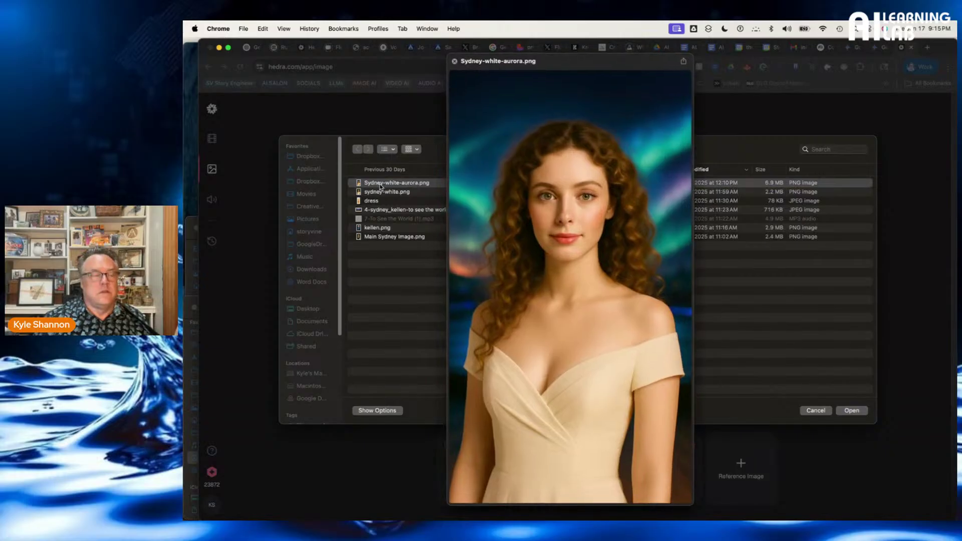
{"action": "key", "text": "space"}
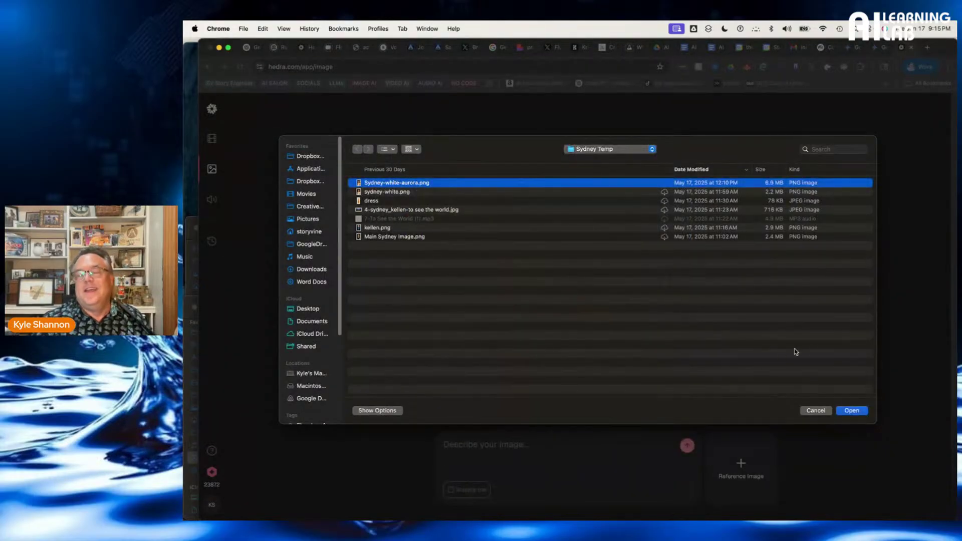
{"action": "left_click", "coordinate": [854, 413]}
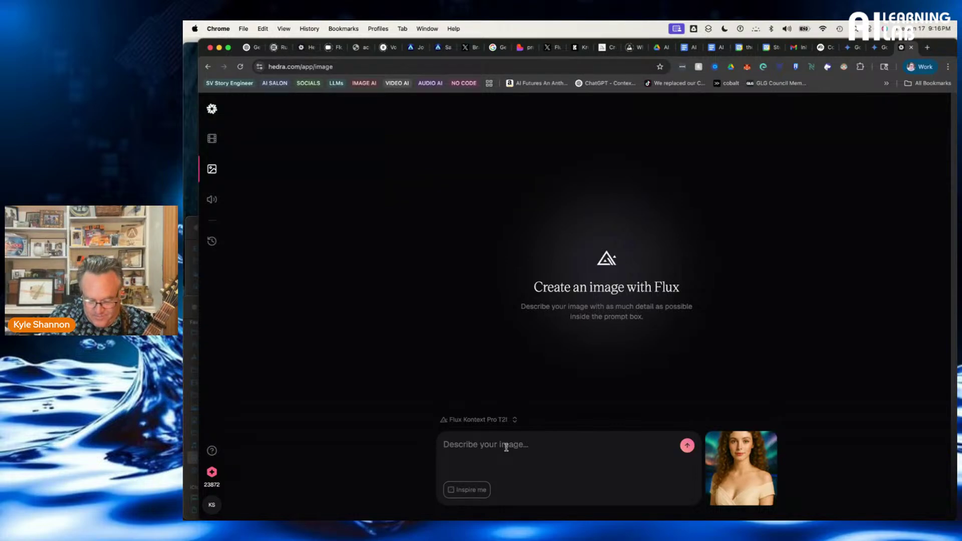
Begin the image prompt with "actress in a flowing red dress on a broaday stge with"
{"action": "type", "text": "actress "}
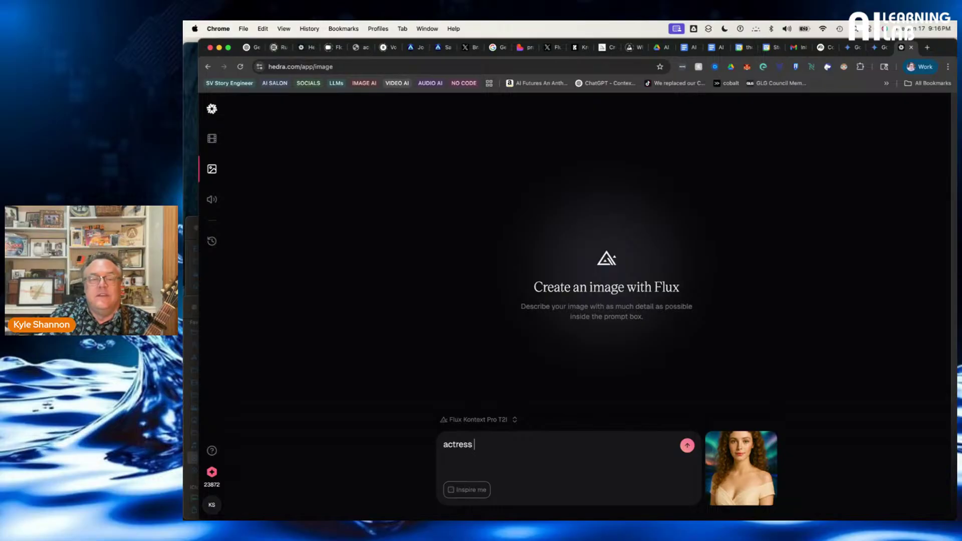
{"action": "type", "text": "ub"}
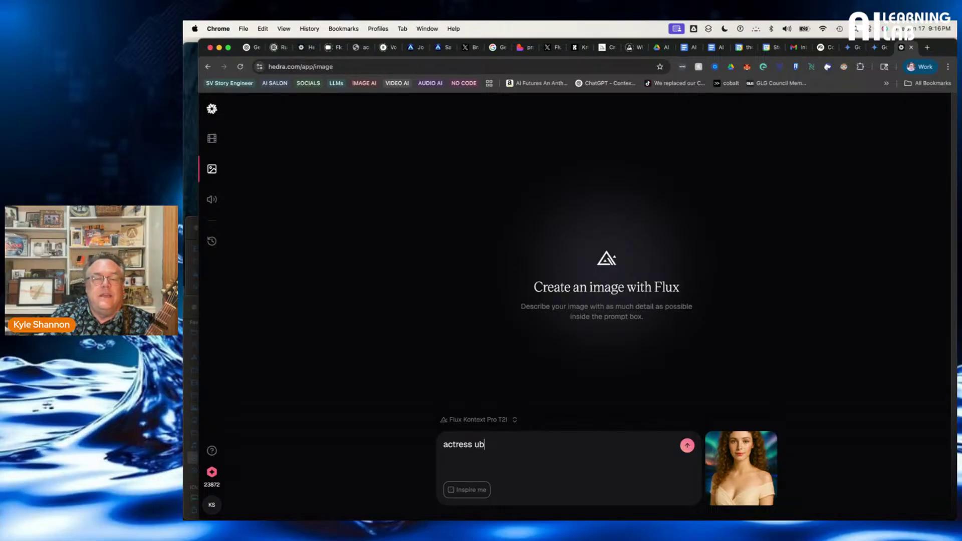
{"action": "key", "text": "BackSpace"}
{"action": "key", "text": "BackSpace"}
{"action": "type", "text": "in a flowin"}
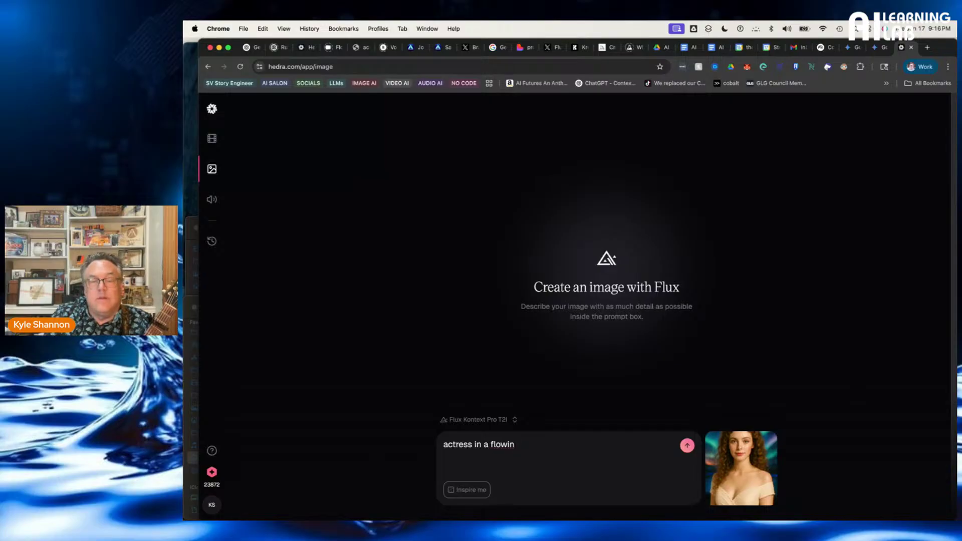
{"action": "type", "text": " g red dre"}
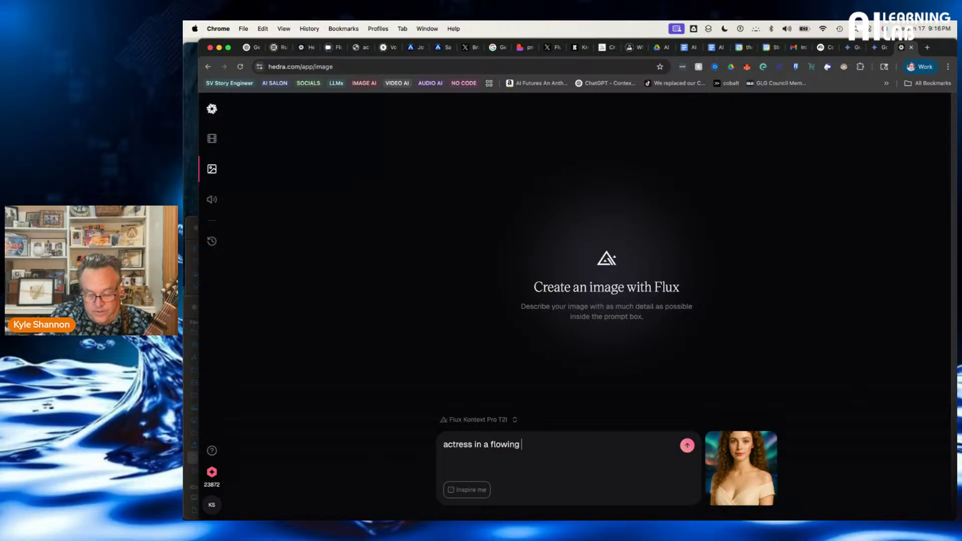
{"action": "type", "text": "ss on a"}
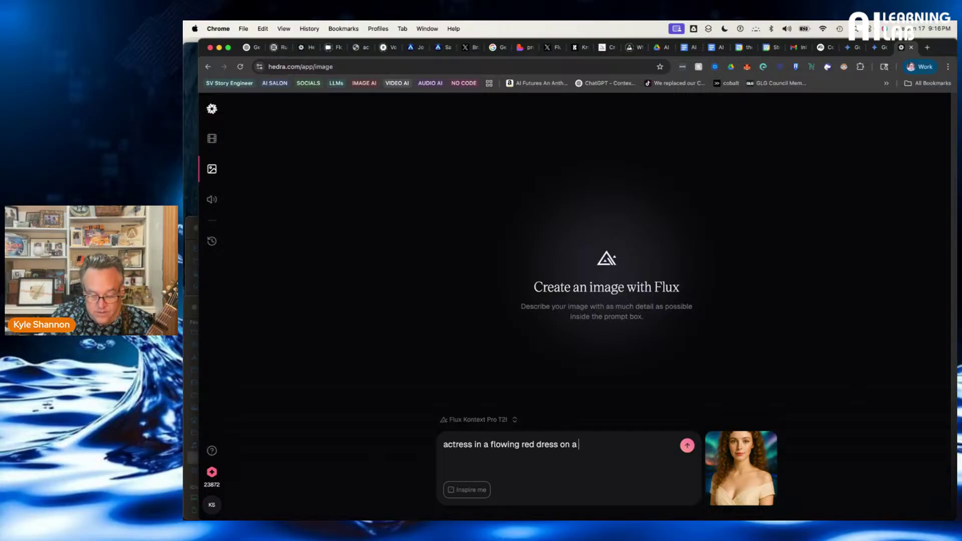
{"action": "type", "text": " broaday stge wih"}
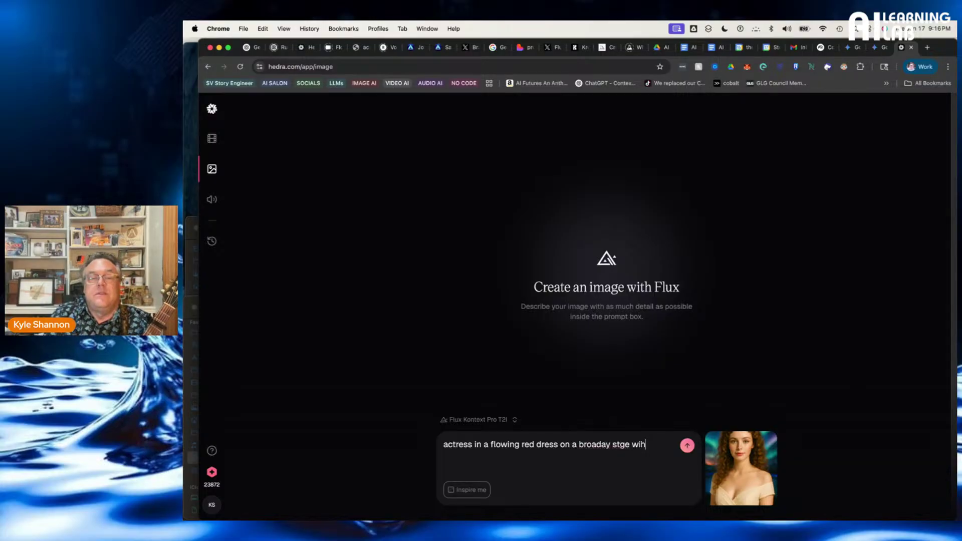
{"action": "key", "text": "BackSpace"}
{"action": "type", "text": "th"}
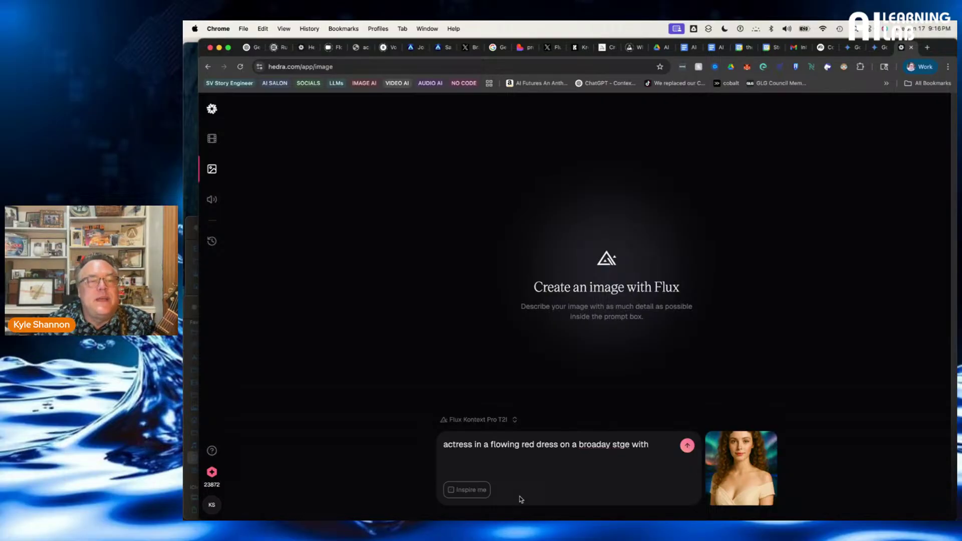
View the available image models while keeping Flux Kontext Pro T2I, and correct "stge" to "stage" in the prompt
{"action": "left_click", "coordinate": [514, 421]}
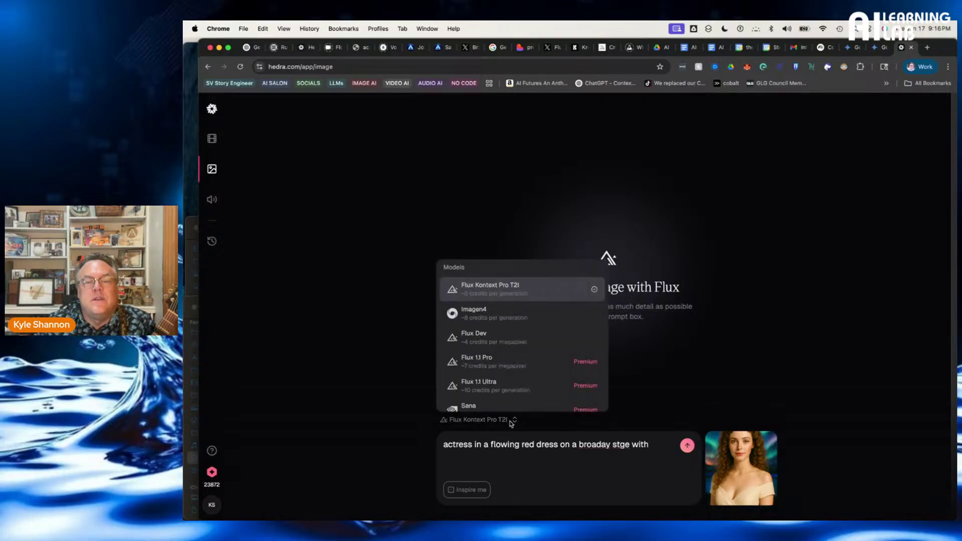
{"action": "left_click", "coordinate": [749, 324]}
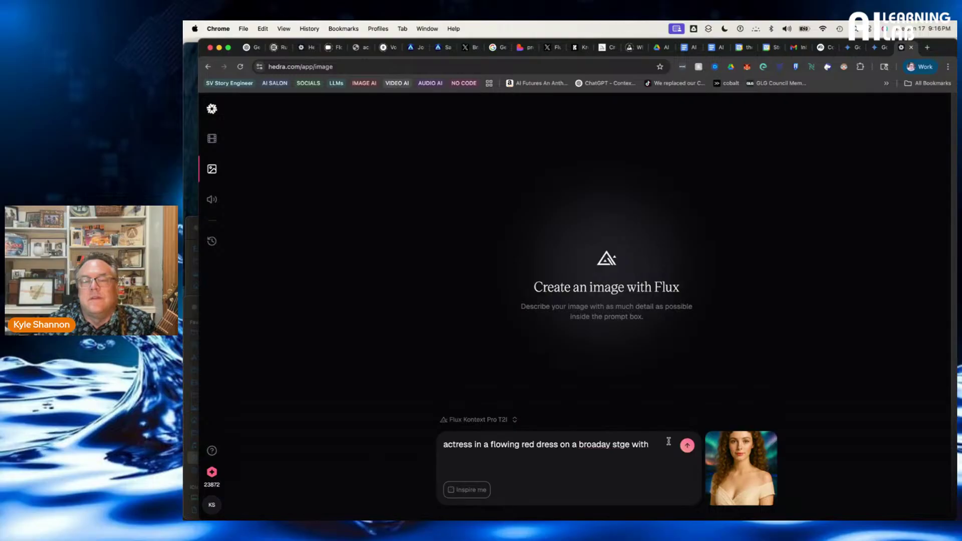
{"action": "key", "text": "Left"}
{"action": "key", "text": "Left"}
{"action": "key", "text": "Left"}
{"action": "key", "text": "Left"}
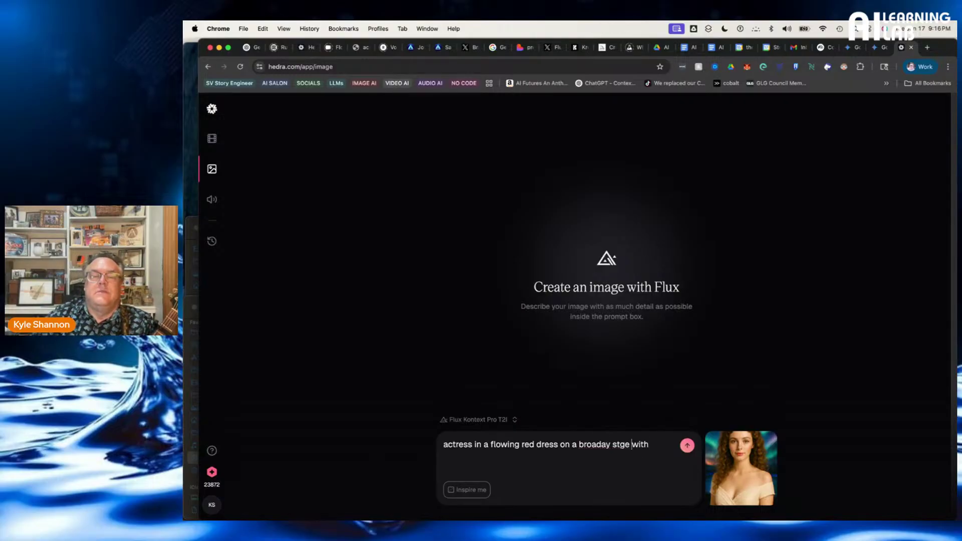
{"action": "type", "text": "a"}
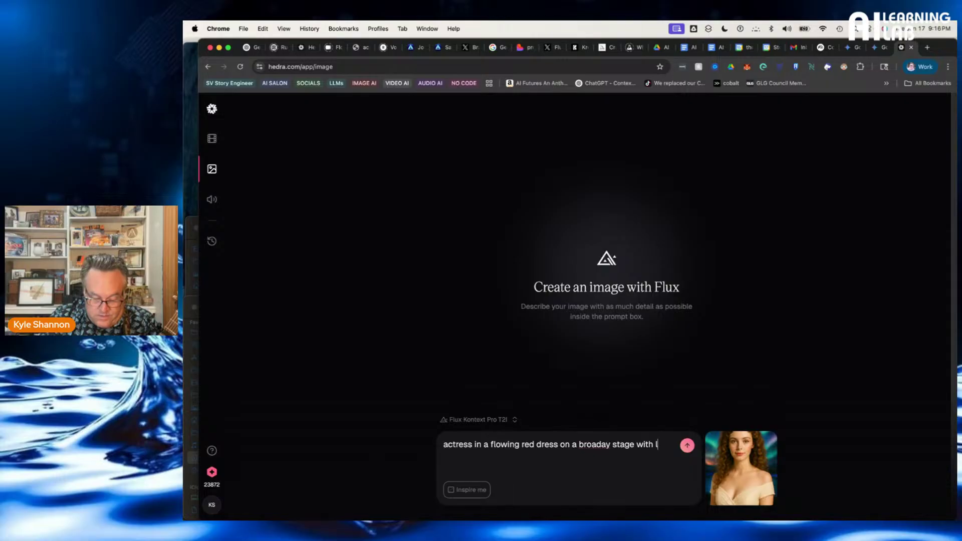
Continue the prompt with "large curved LED screen behind the actress"
{"action": "type", "text": "arge curv"}
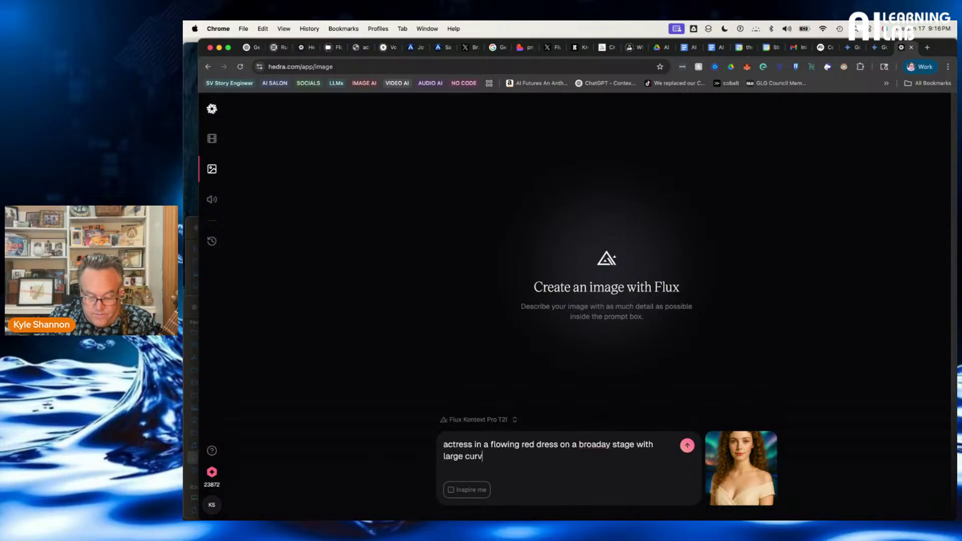
{"action": "type", "text": "ed LED "}
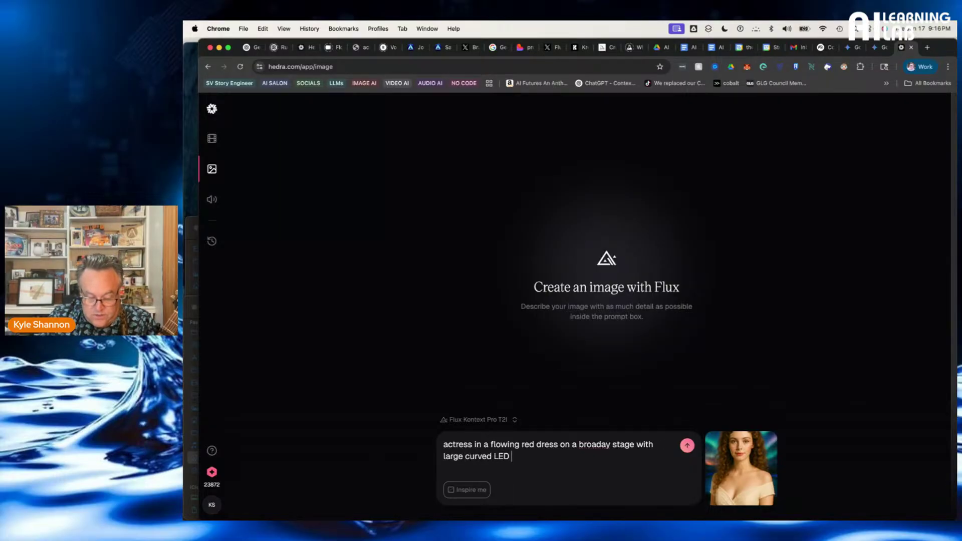
{"action": "type", "text": "screen "}
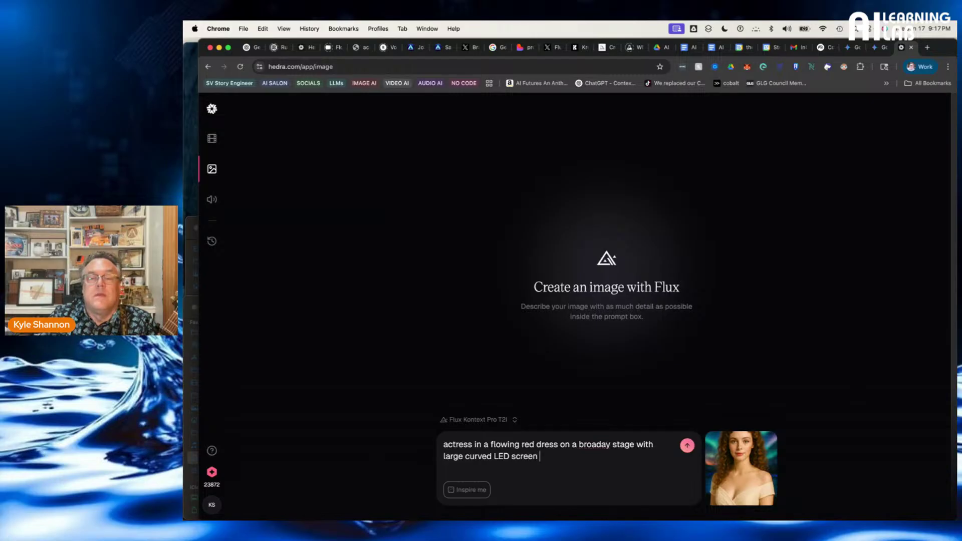
{"action": "type", "text": "behin"}
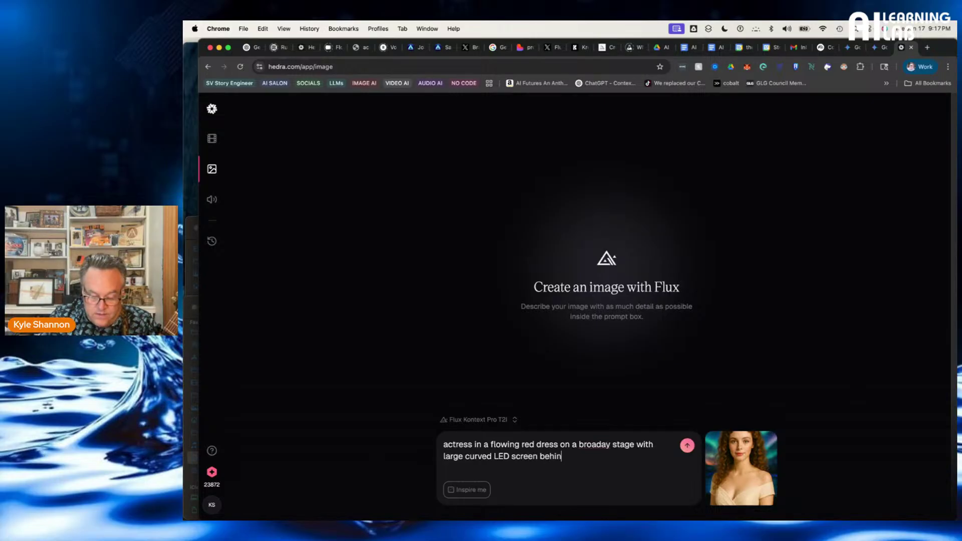
{"action": "type", "text": "d the actree"}
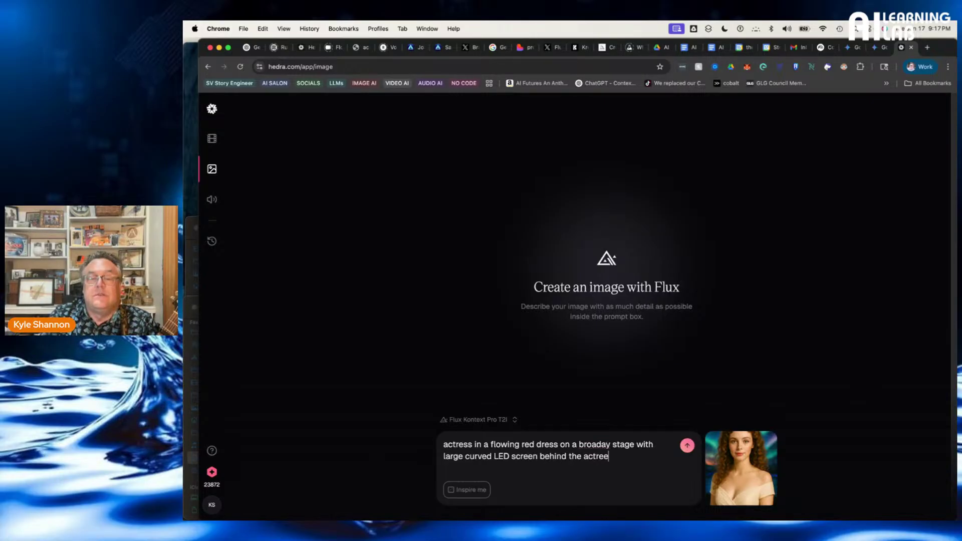
{"action": "type", "text": "s"}
{"action": "key", "text": "BackSpace"}
{"action": "key", "text": "BackSpace"}
{"action": "type", "text": "ss "}
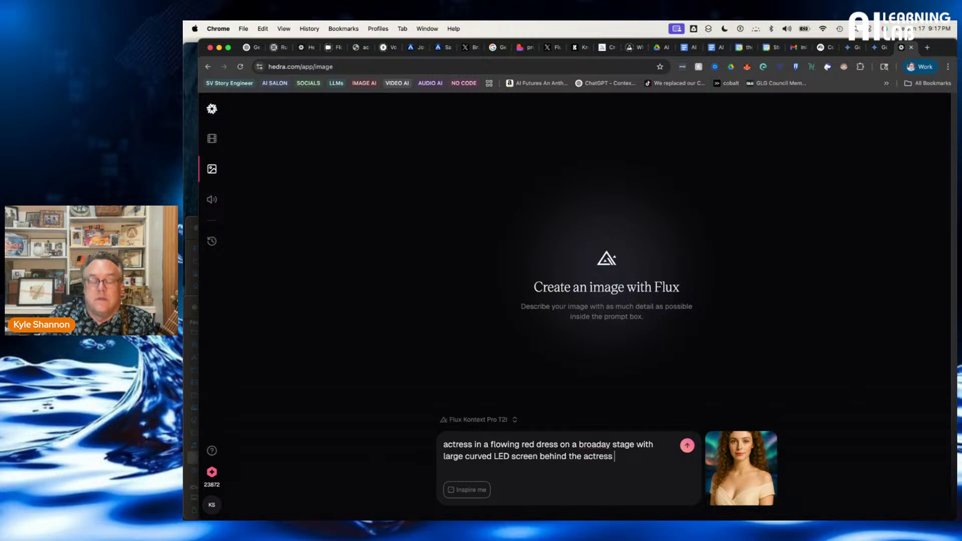
Complete the prompt with ". on the screen are the swiss alps" and generate the image
{"action": "type", "text": ". on the "}
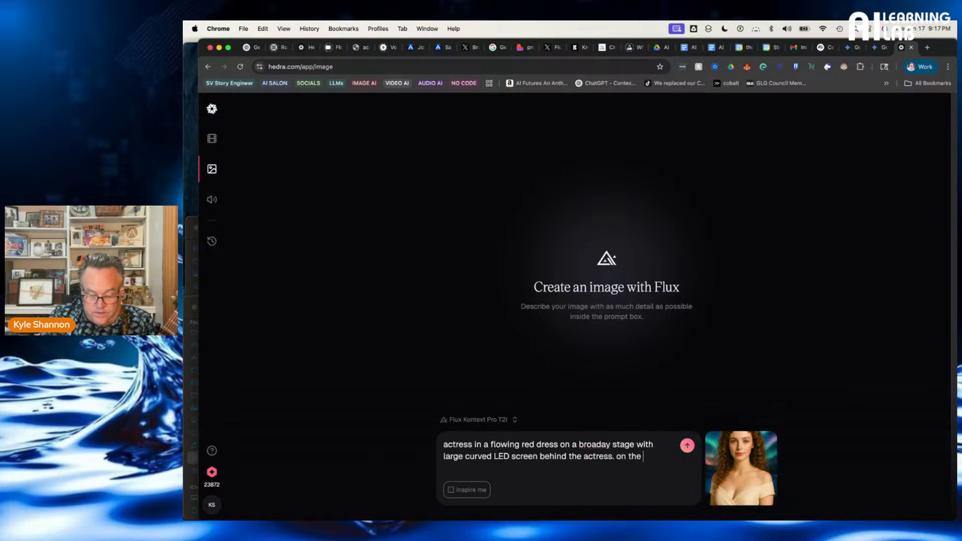
{"action": "type", "text": "screen are the "}
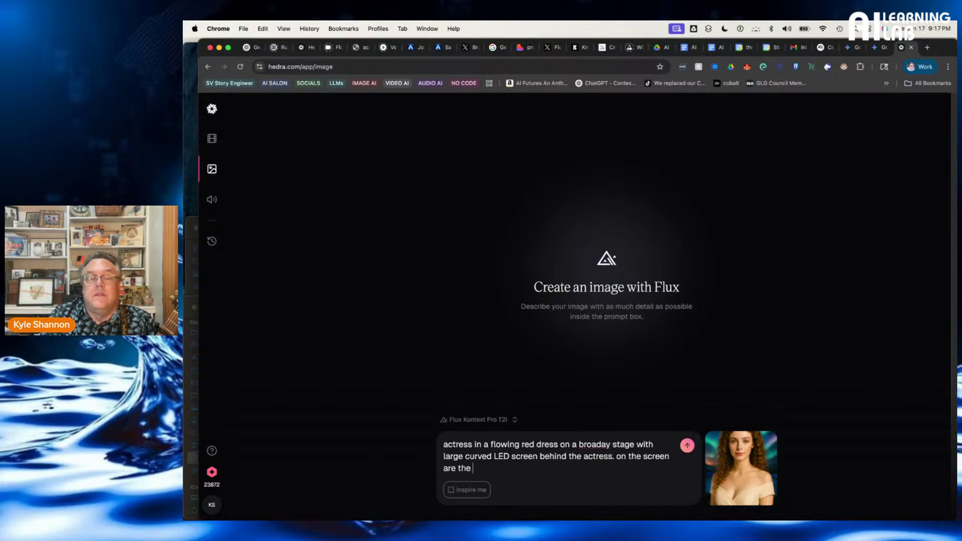
{"action": "type", "text": "swiss a"}
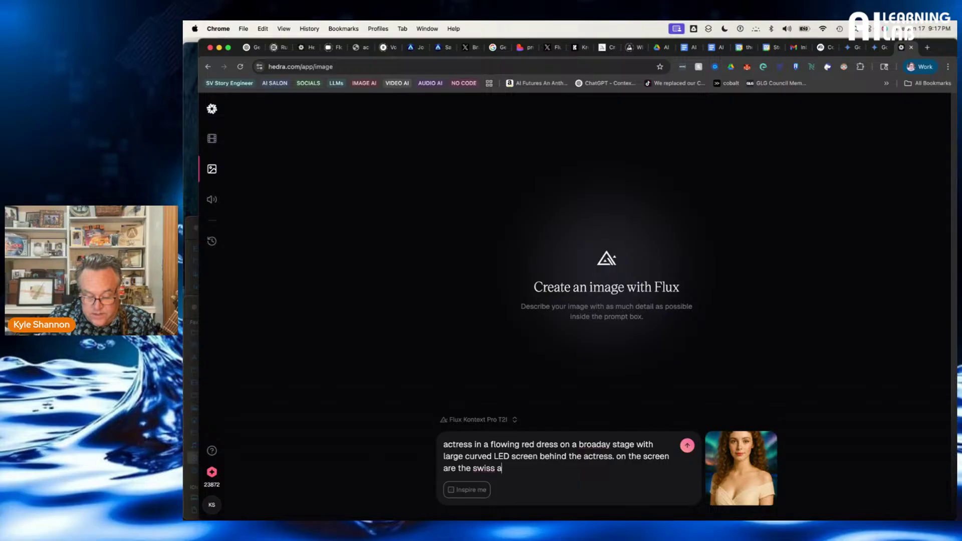
{"action": "type", "text": "lps"}
{"action": "key", "text": "shift+Return"}
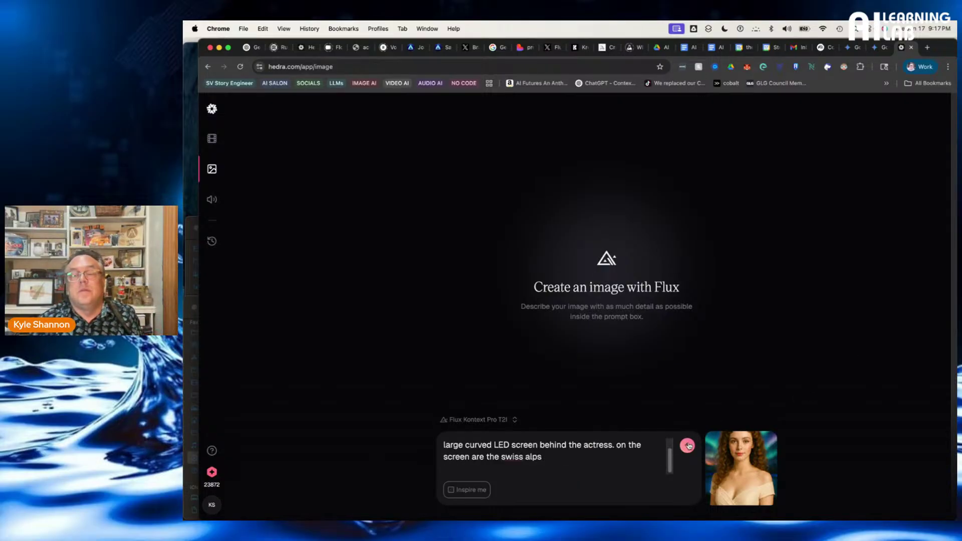
{"action": "left_click", "coordinate": [688, 446]}
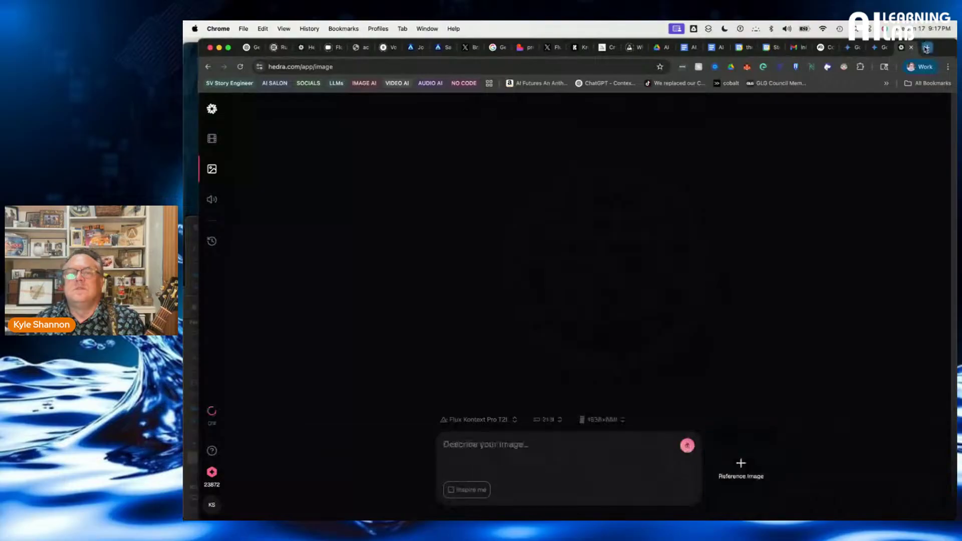
Search the web for "black forest labs" in a new tab and open the company's FLUX.1 Kontext page at bfl.ai
{"action": "left_click", "coordinate": [926, 47]}
{"action": "left_click", "coordinate": [525, 65]}
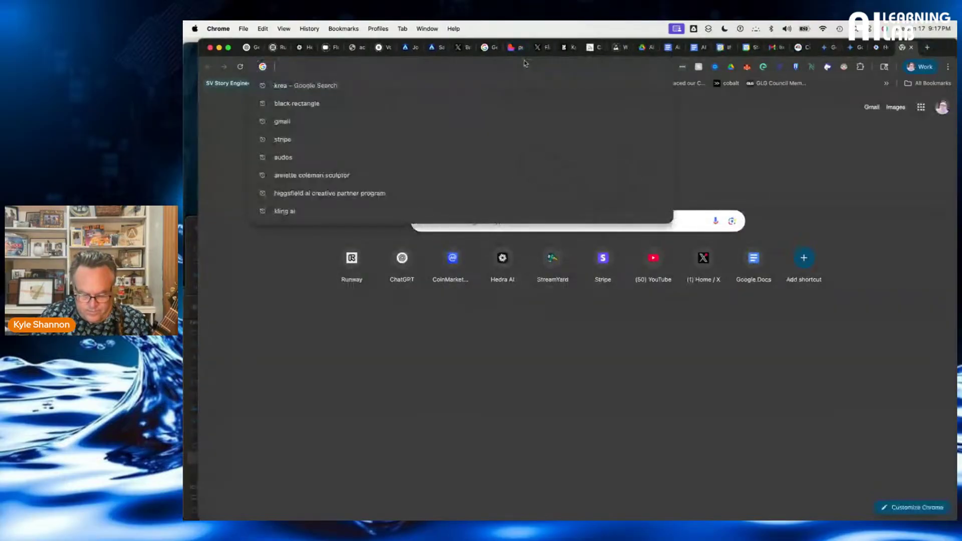
{"action": "type", "text": "black f"}
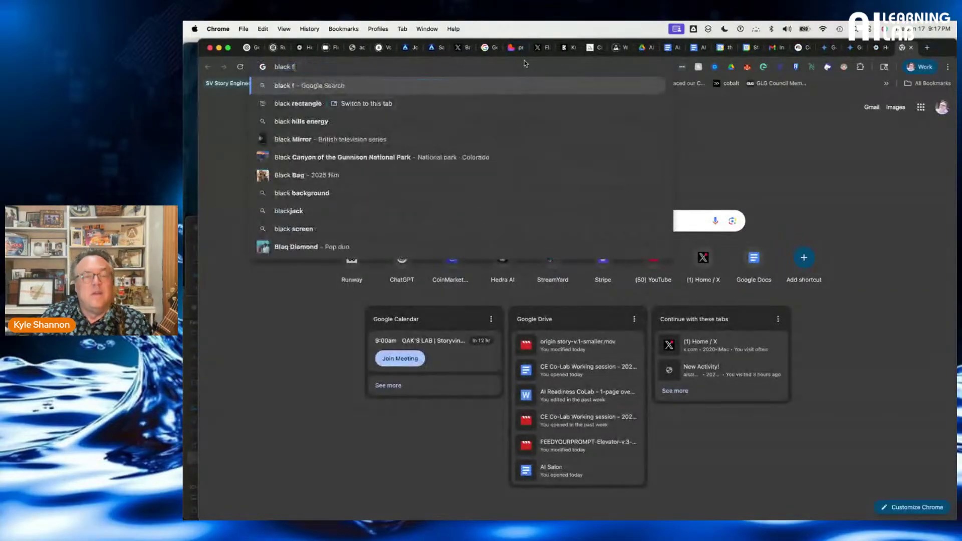
{"action": "type", "text": "or"}
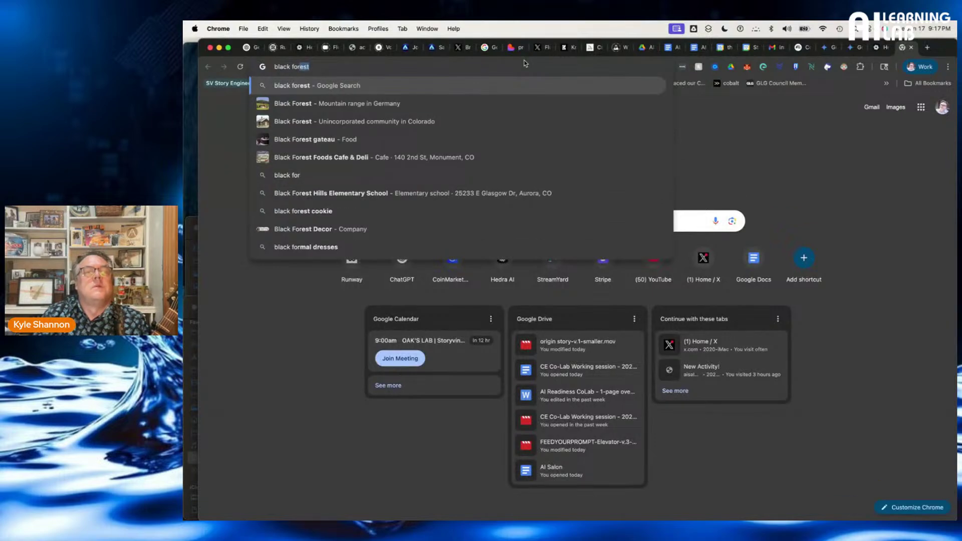
{"action": "type", "text": "est "}
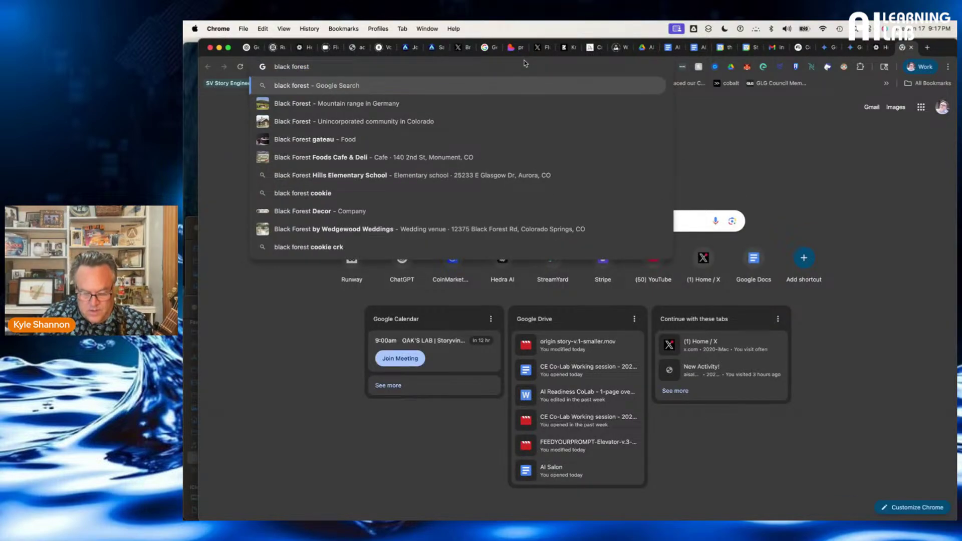
{"action": "type", "text": "labs"}
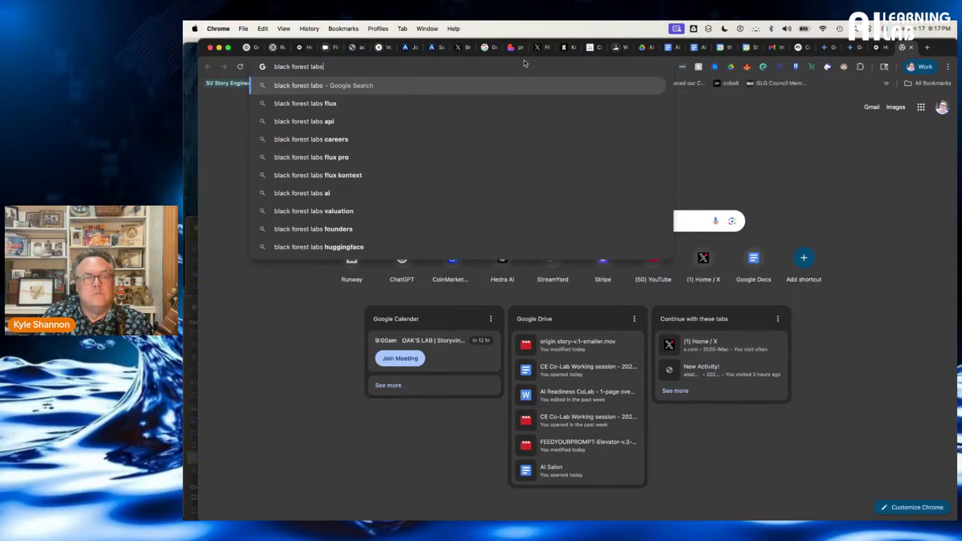
{"action": "key", "text": "Return"}
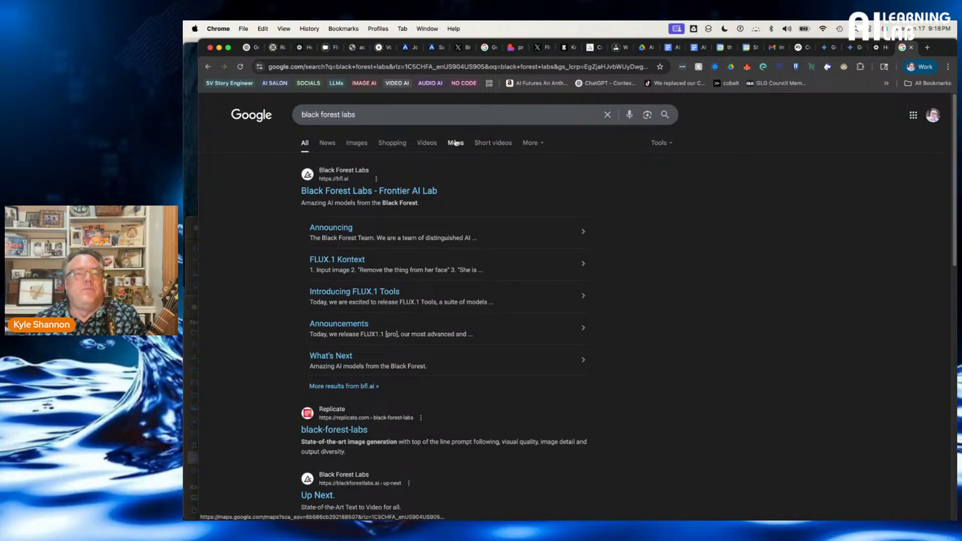
{"action": "left_click", "coordinate": [400, 190]}
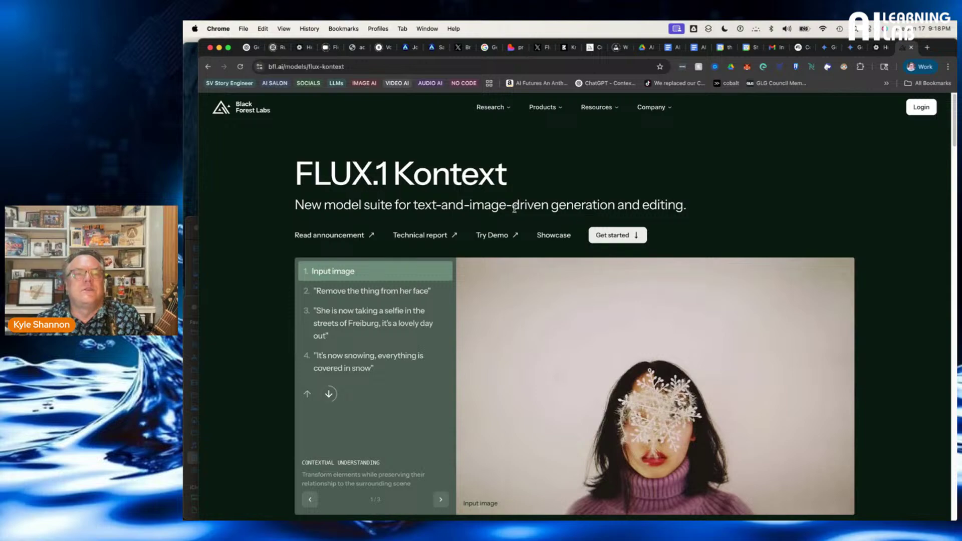
{"action": "scroll", "coordinate": [509, 226], "scroll_direction": "down", "scroll_amount": 2}
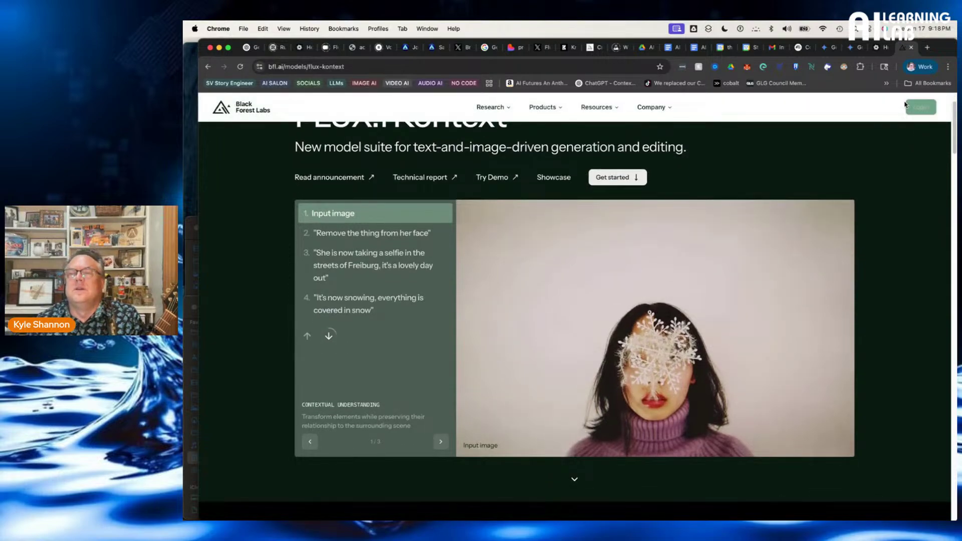
Log in to Black Forest Labs with the work Google account and view the API dashboard's overview
{"action": "left_click", "coordinate": [908, 106]}
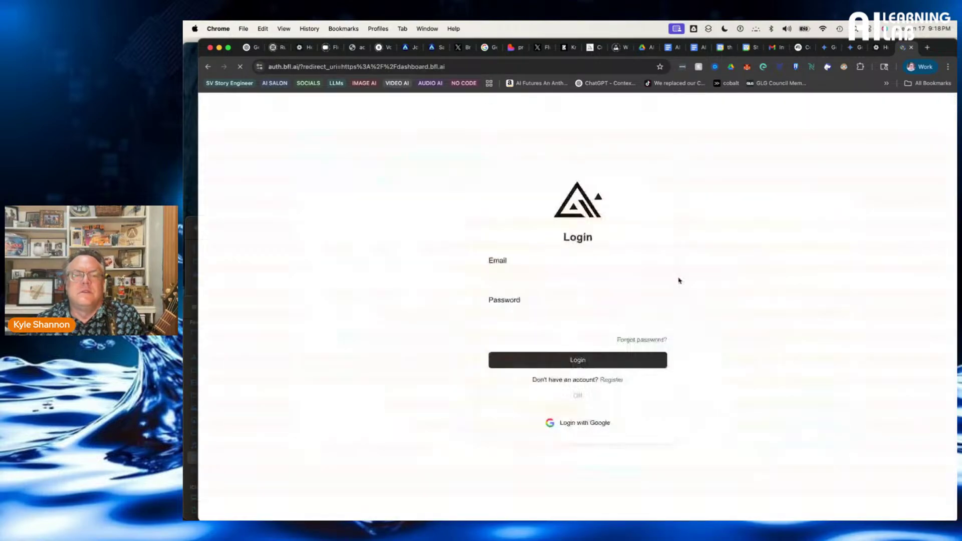
{"action": "left_click", "coordinate": [580, 424]}
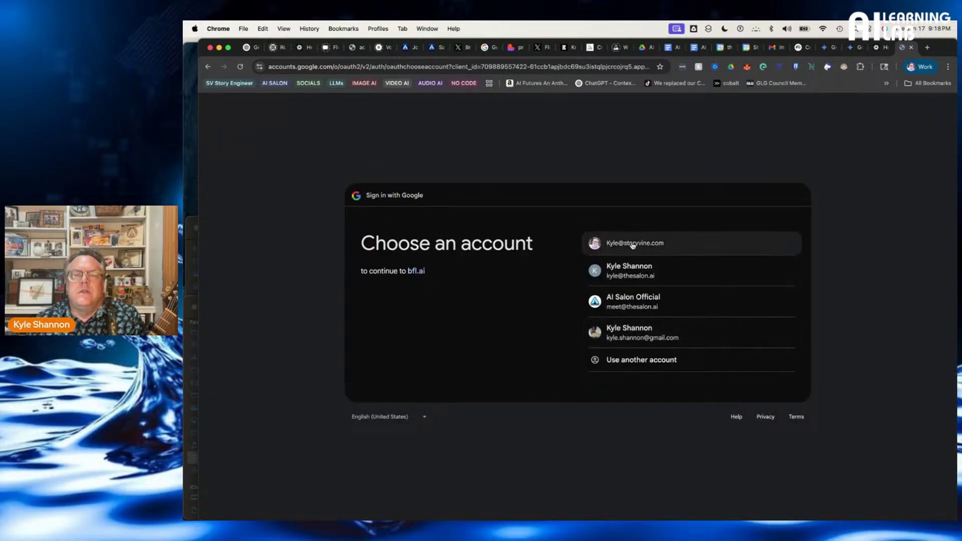
{"action": "left_click", "coordinate": [629, 244]}
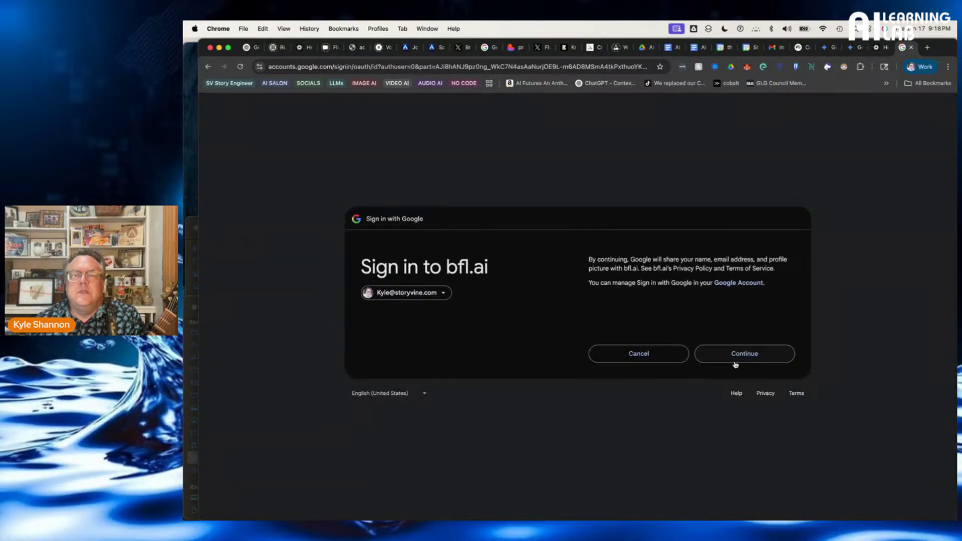
{"action": "left_click", "coordinate": [746, 358]}
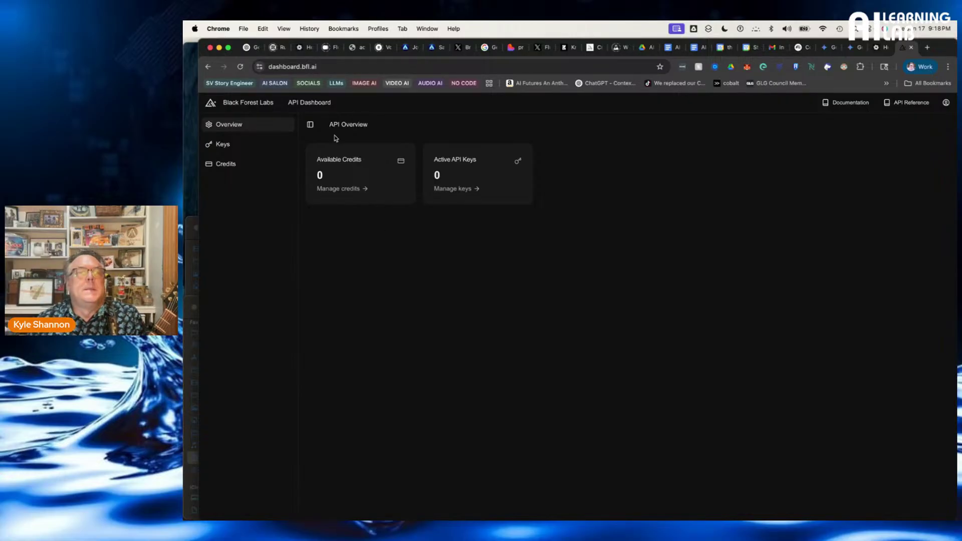
{"action": "left_click", "coordinate": [256, 121]}
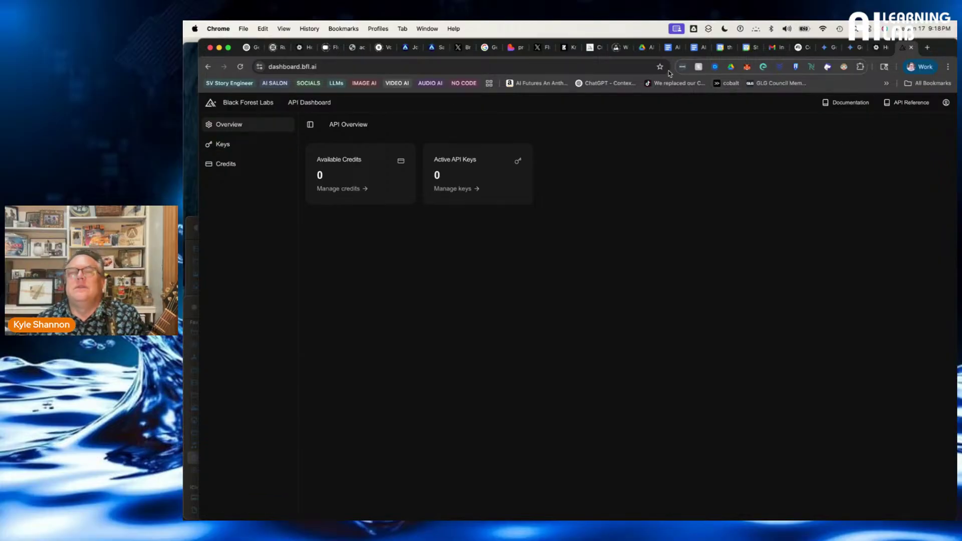
Try to open app.bfl.ai by replacing the dashboard part of the current web address
{"action": "left_click", "coordinate": [342, 67]}
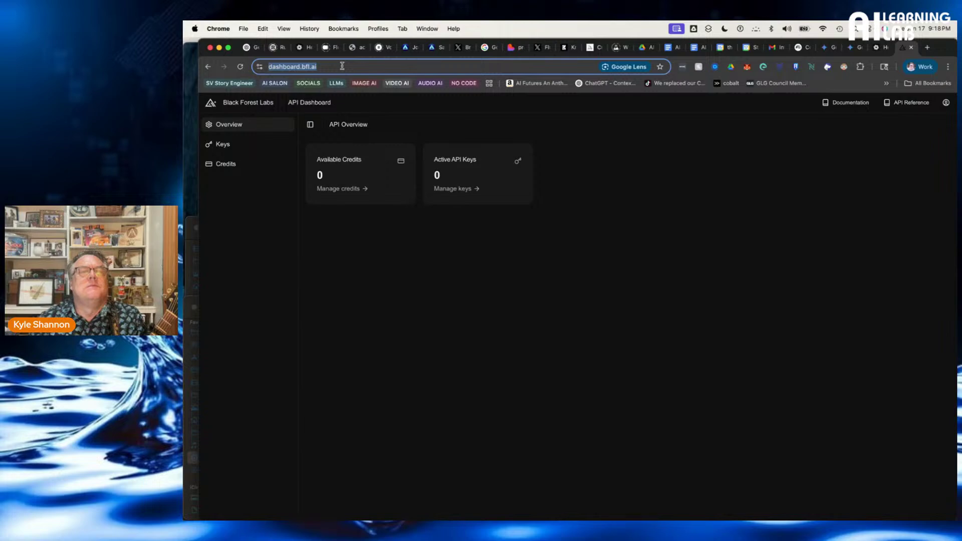
{"action": "left_click", "coordinate": [289, 66]}
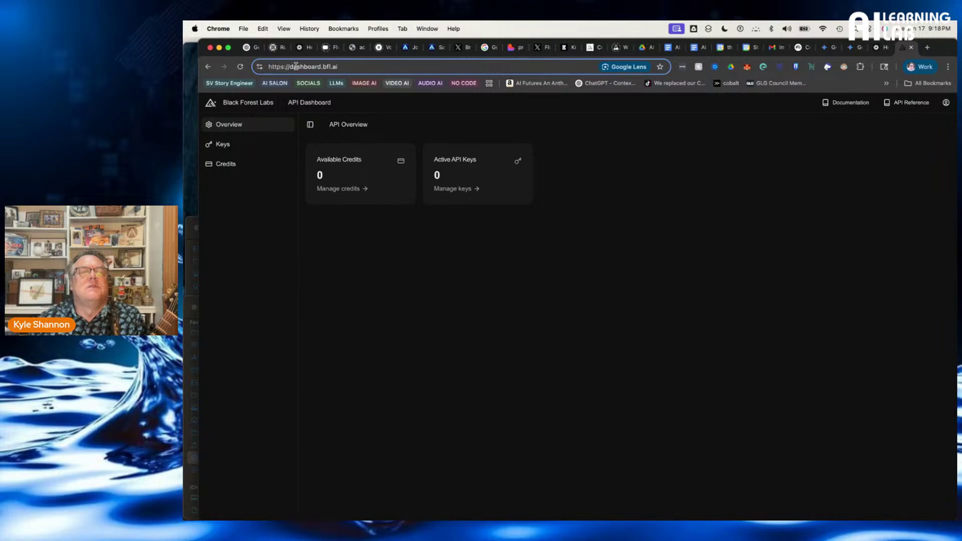
{"action": "double_click", "coordinate": [300, 66]}
{"action": "left_click_drag", "start_coordinate": [300, 67], "coordinate": [265, 68]}
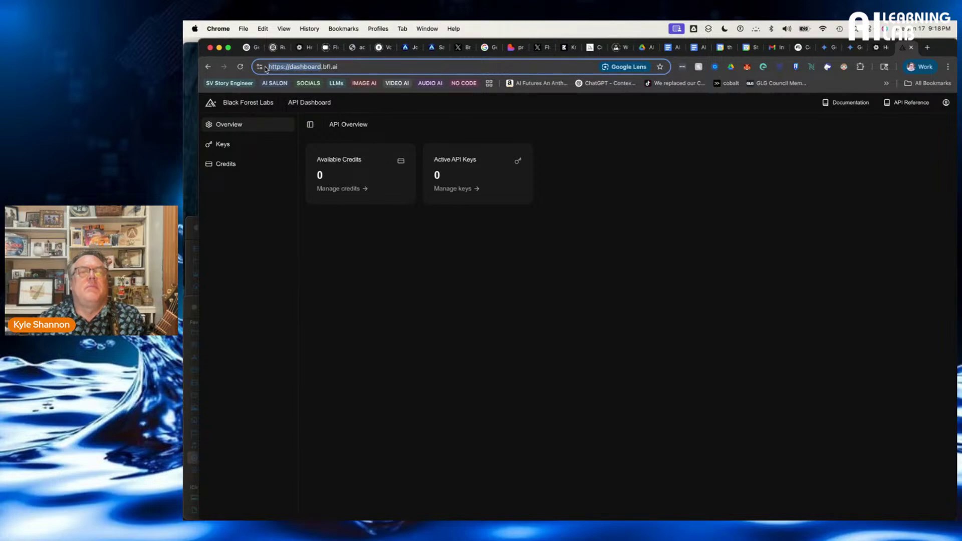
{"action": "type", "text": "app"}
{"action": "key", "text": "Return"}
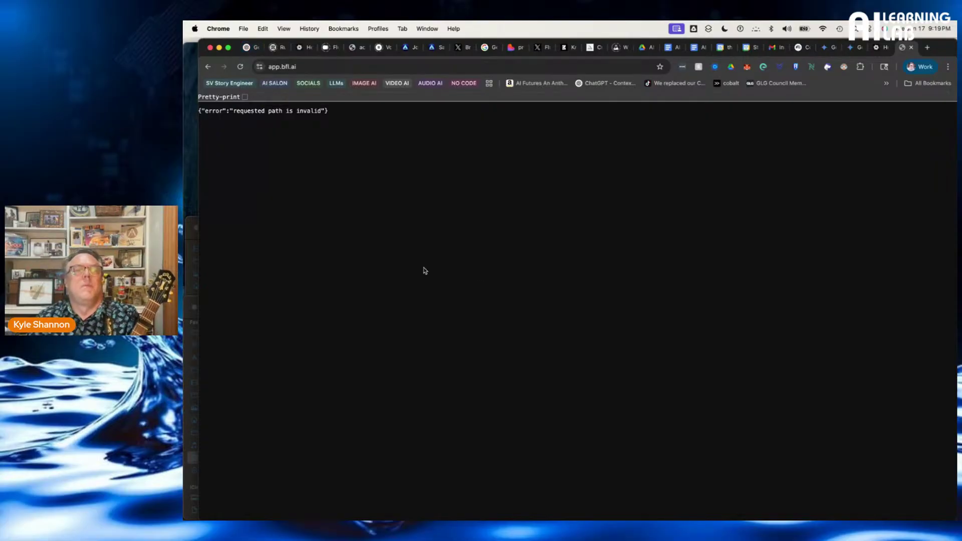
Try the web address flux.pro for the Flux image generator
{"action": "left_click", "coordinate": [315, 67]}
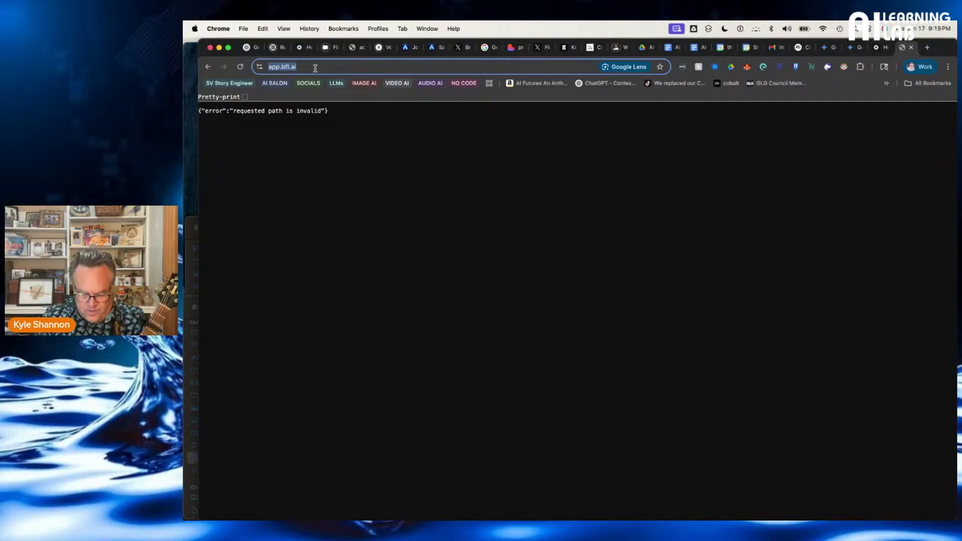
{"action": "type", "text": "flux"}
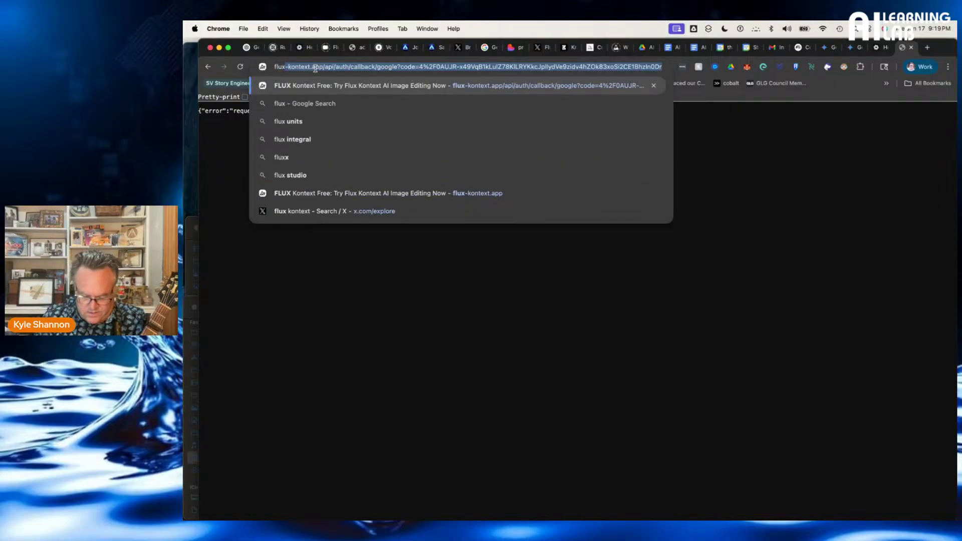
{"action": "type", "text": ".pro"}
{"action": "key", "text": "Return"}
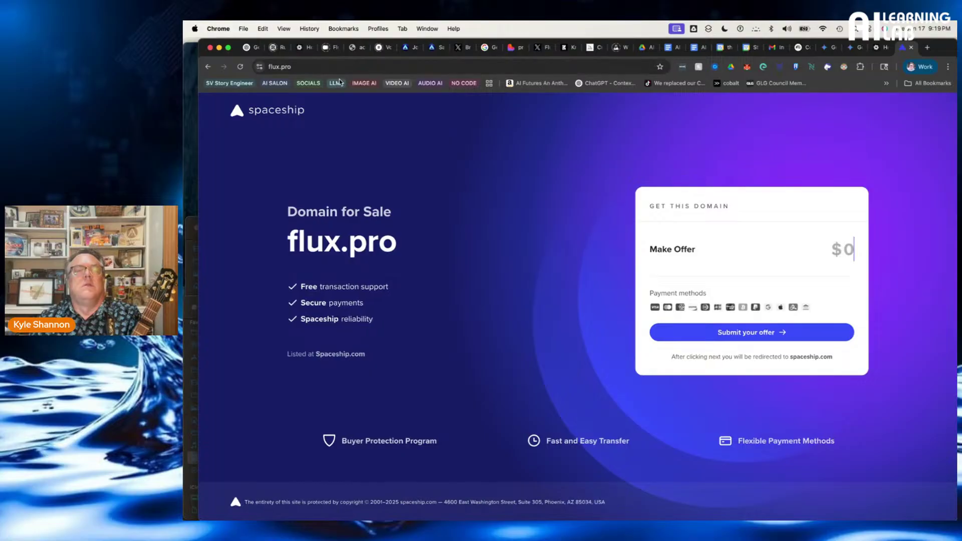
Search the web for "flux pro" and look over Black Forest Labs' FLUX.1 Kontext page from the results
{"action": "left_click", "coordinate": [328, 67]}
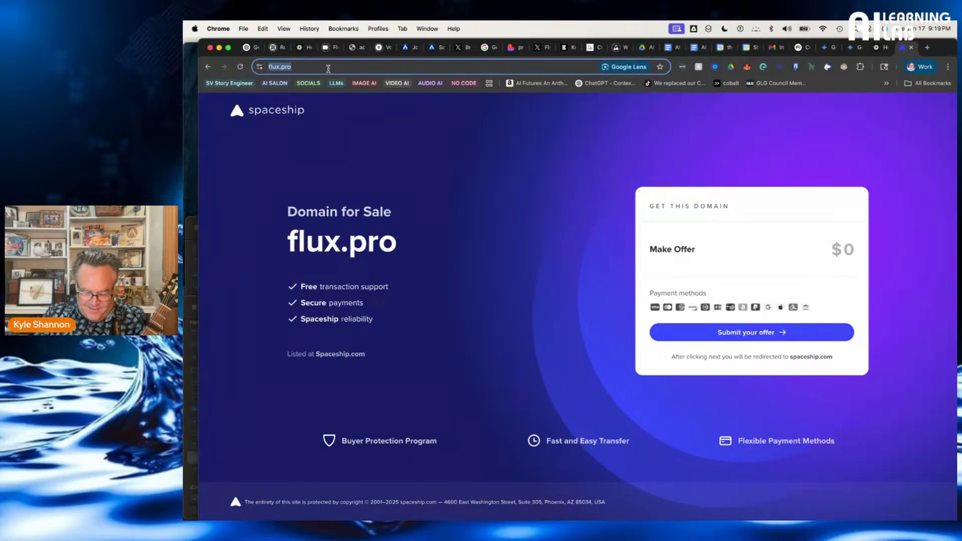
{"action": "type", "text": "flux pro"}
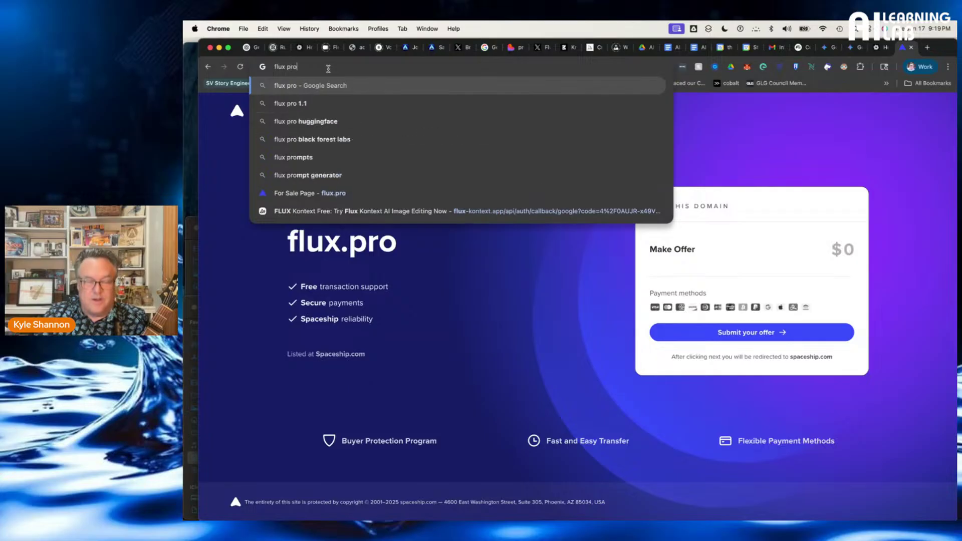
{"action": "key", "text": "Return"}
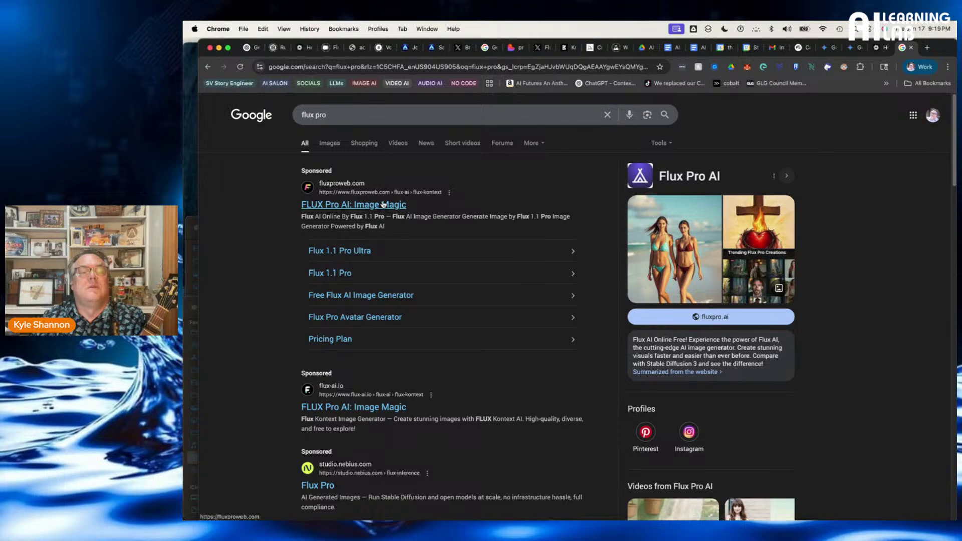
{"action": "scroll", "coordinate": [377, 236], "scroll_direction": "down", "scroll_amount": 3}
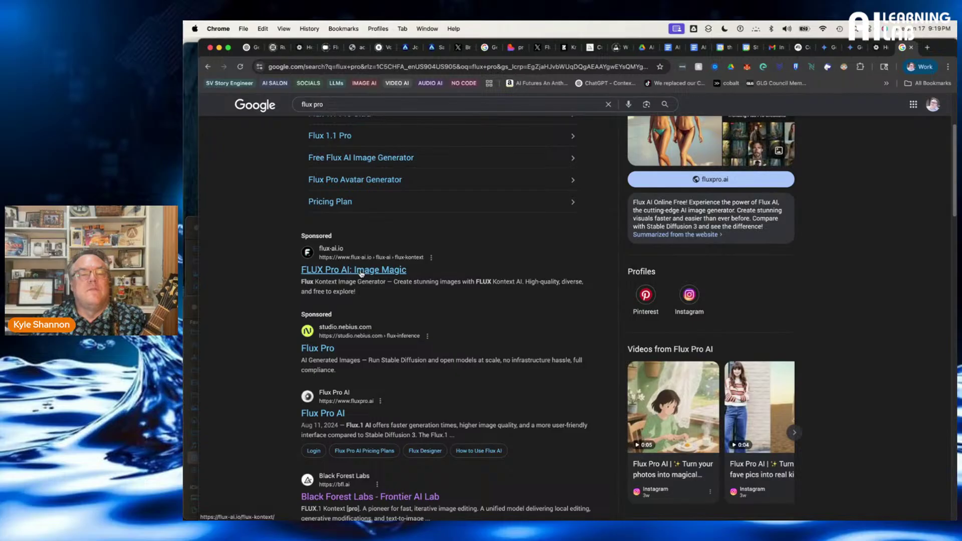
{"action": "scroll", "coordinate": [360, 273], "scroll_direction": "down", "scroll_amount": 2}
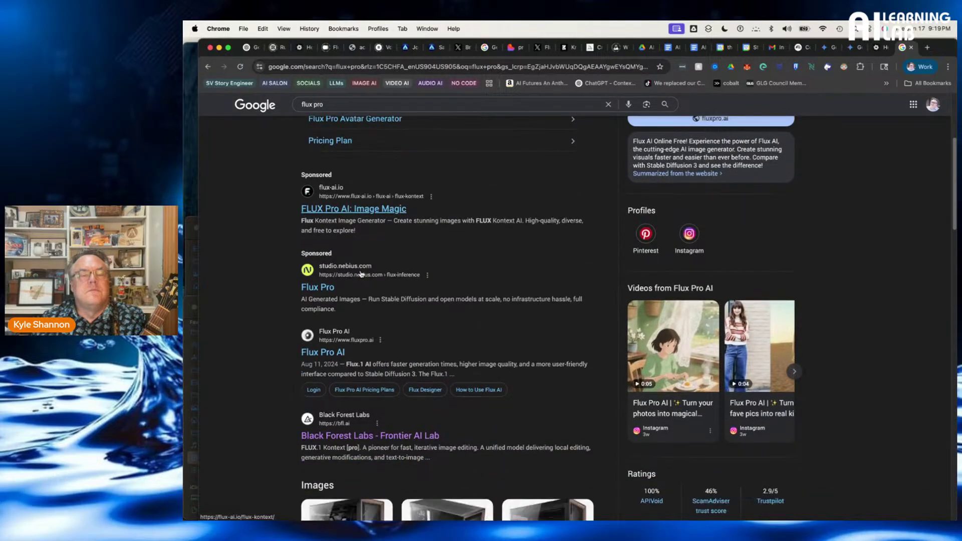
{"action": "scroll", "coordinate": [361, 273], "scroll_direction": "down", "scroll_amount": 2}
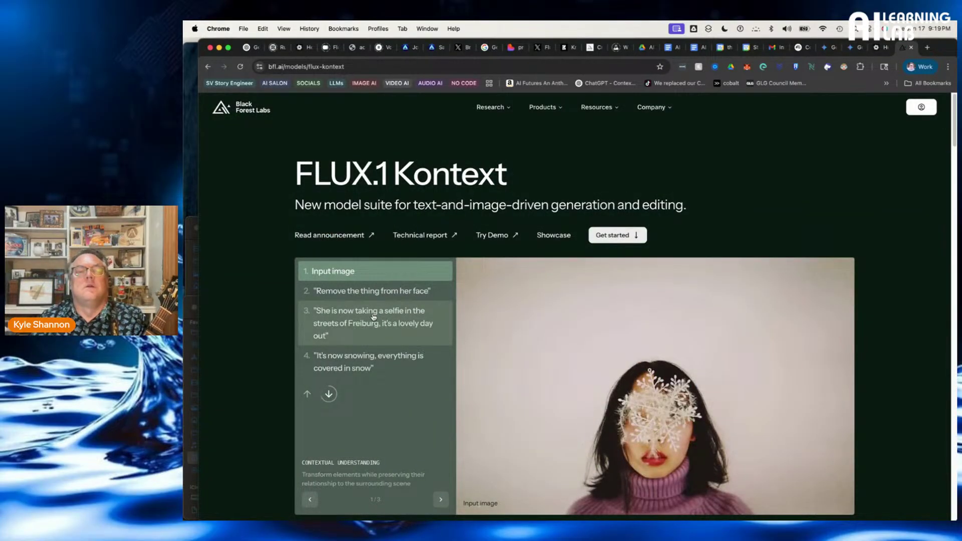
{"action": "scroll", "coordinate": [515, 365], "scroll_direction": "down", "scroll_amount": 5}
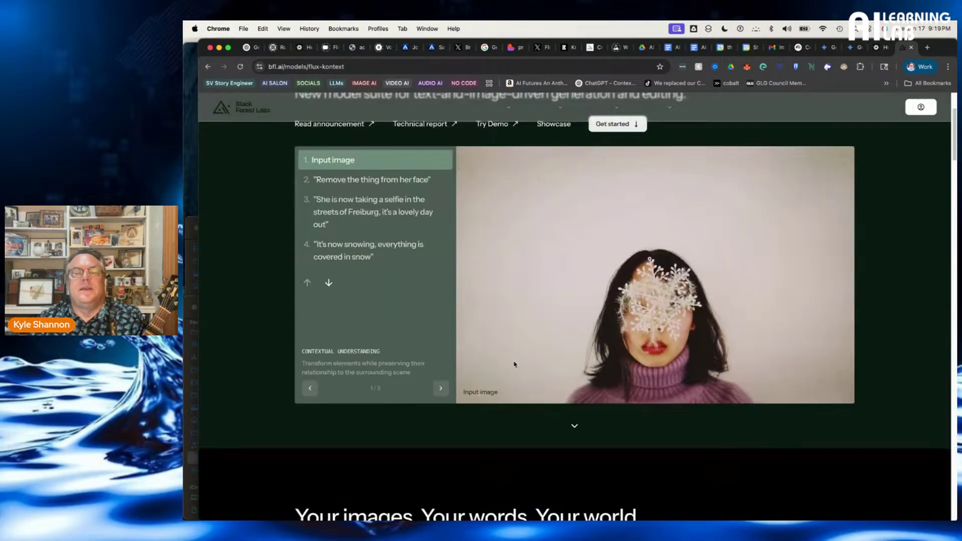
{"action": "scroll", "coordinate": [516, 345], "scroll_direction": "up", "scroll_amount": 5}
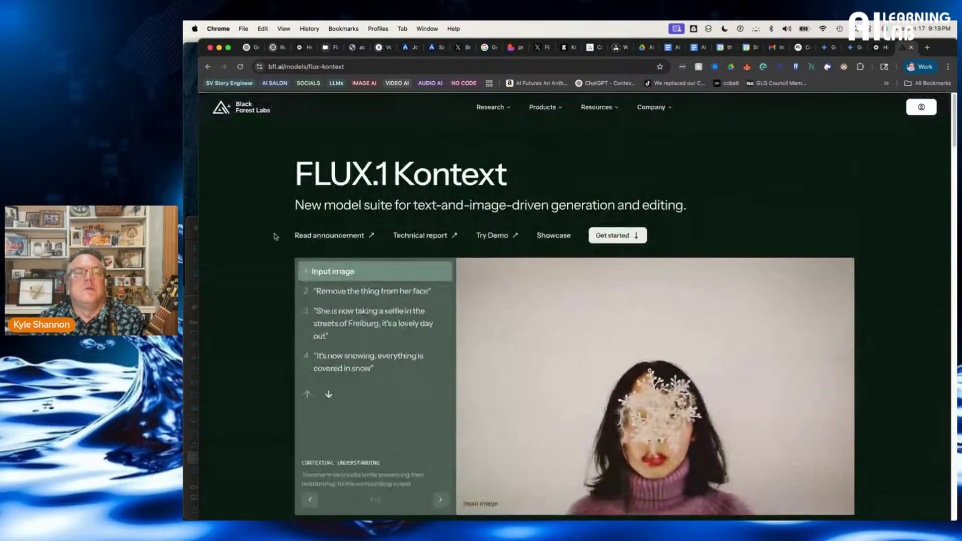
Return to the "flux pro" search results and open the Flux Pro AI website at fluxpro.ai
{"action": "left_click", "coordinate": [205, 67]}
{"action": "scroll", "coordinate": [339, 301], "scroll_direction": "up", "scroll_amount": 3}
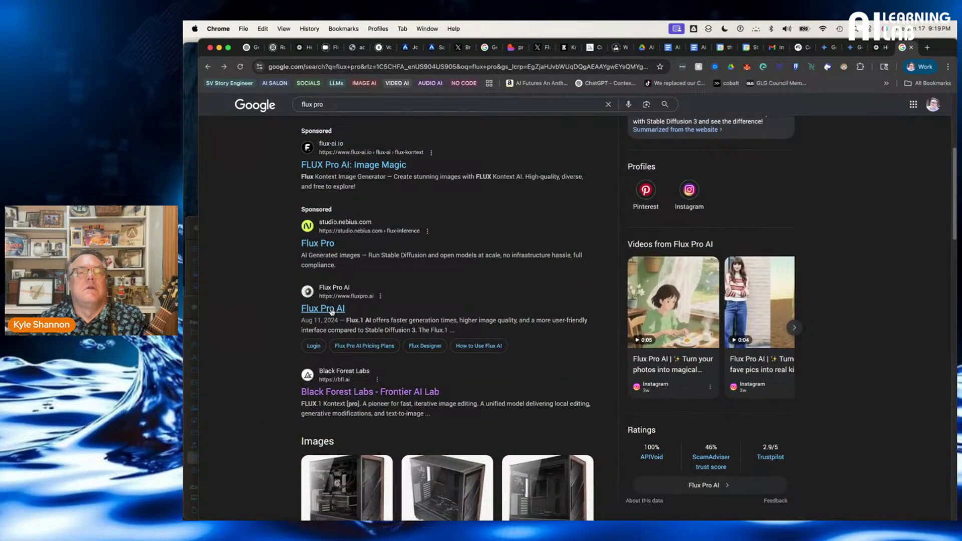
{"action": "left_click", "coordinate": [331, 310]}
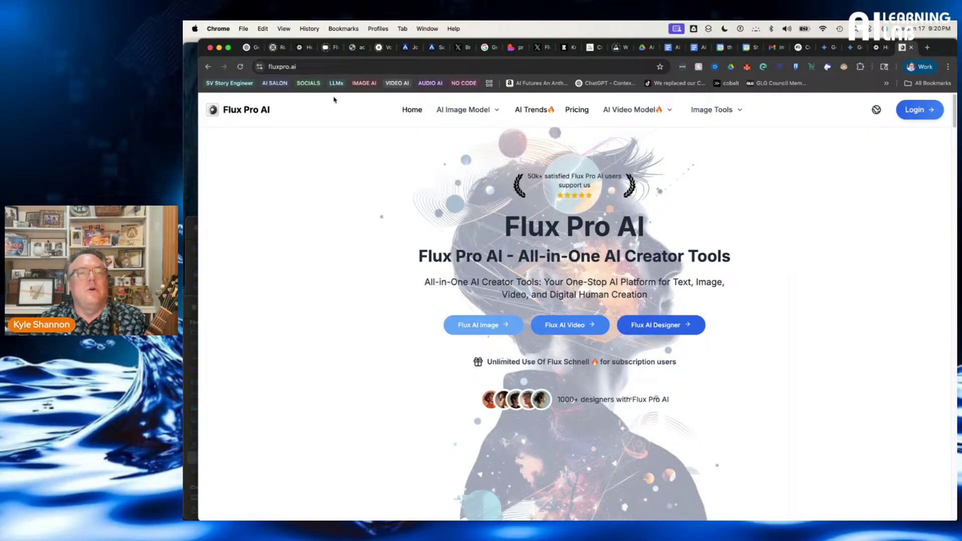
Go to fluxai.pro and look over its home page and Flux AI image showcase
{"action": "left_click", "coordinate": [323, 68]}
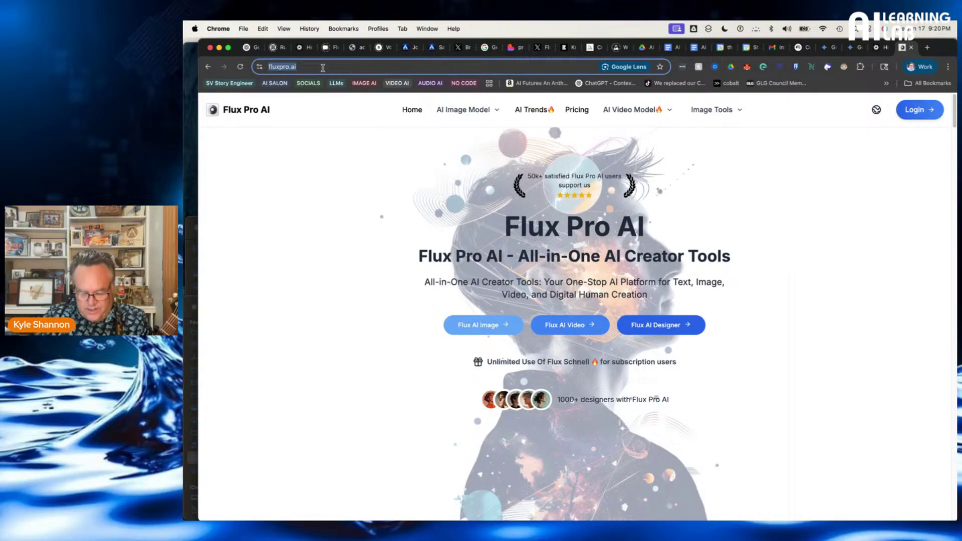
{"action": "type", "text": "flux"}
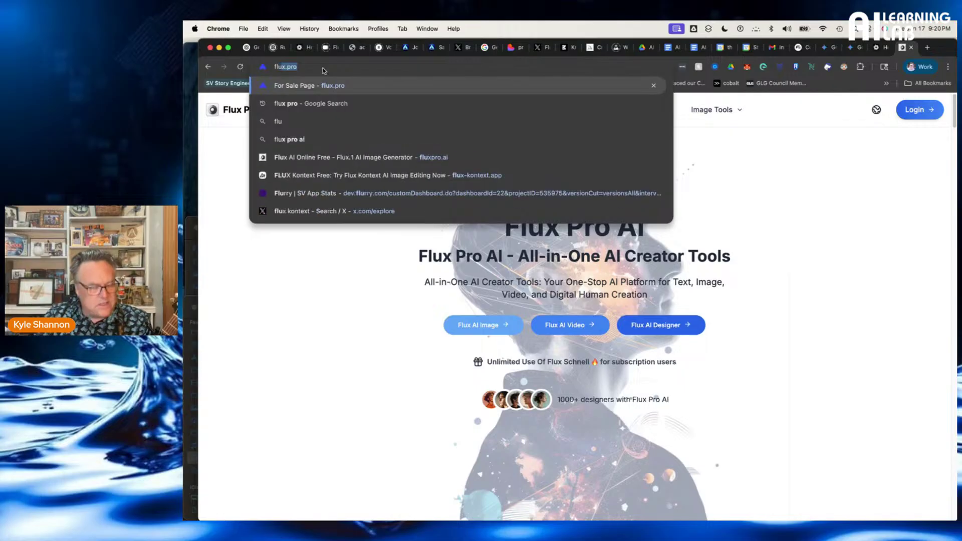
{"action": "type", "text": "ai"}
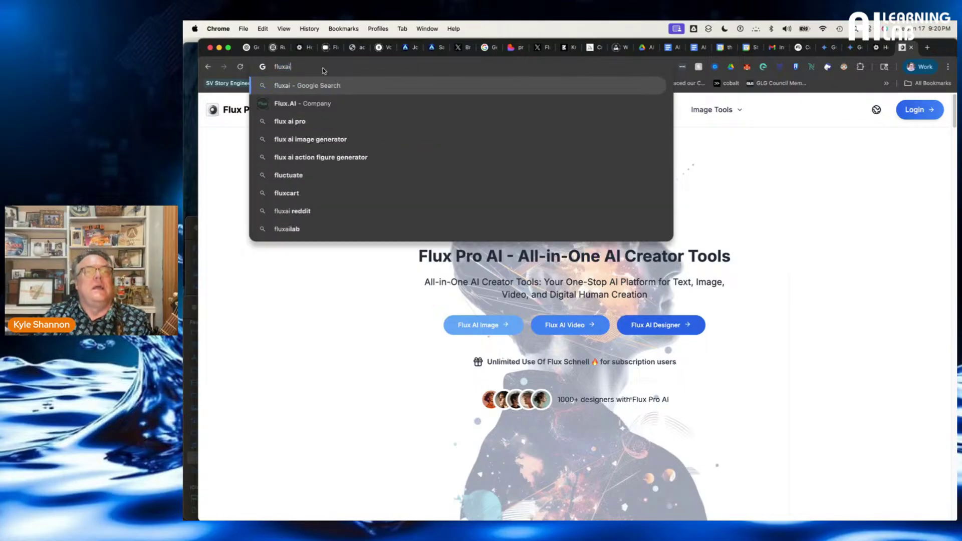
{"action": "type", "text": "."}
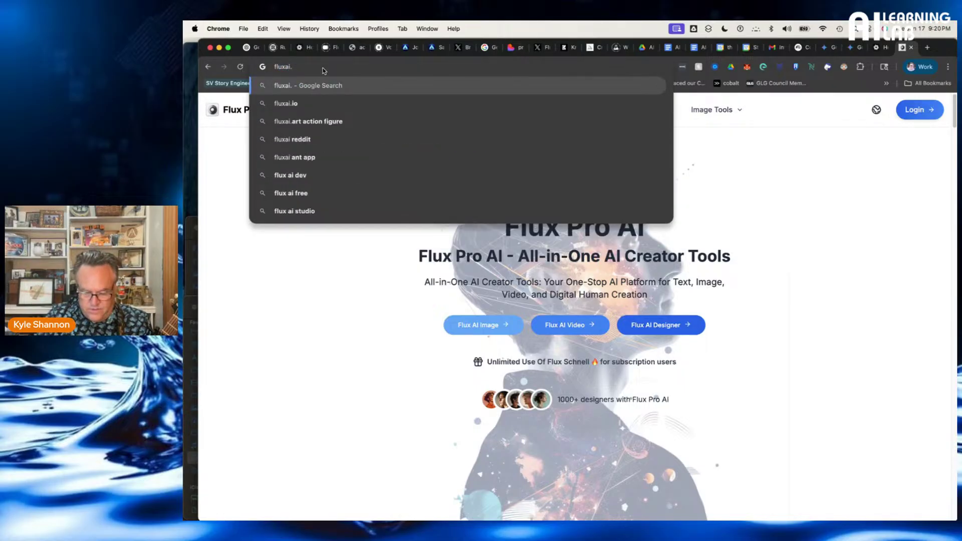
{"action": "type", "text": "rpo"}
{"action": "key", "text": "BackSpace"}
{"action": "key", "text": "BackSpace"}
{"action": "key", "text": "BackSpace"}
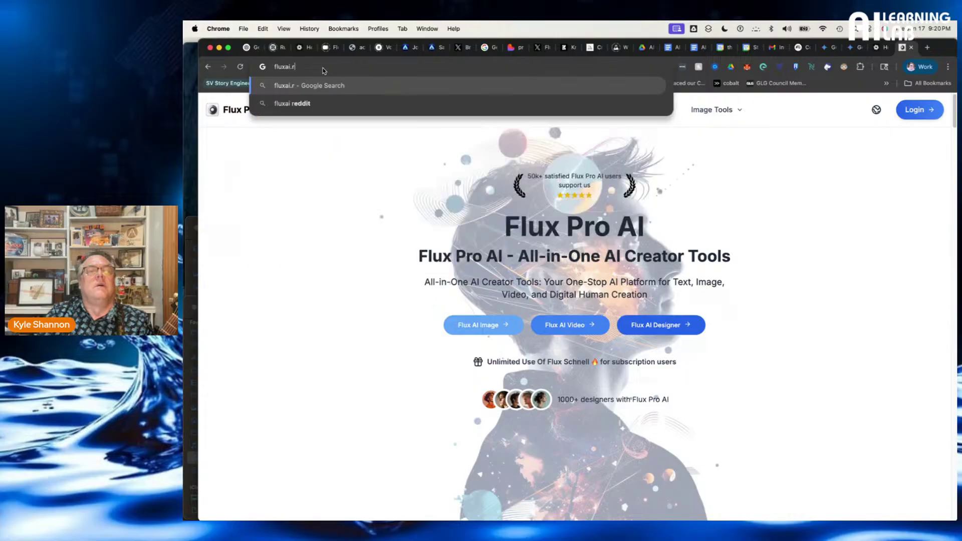
{"action": "type", "text": "pro"}
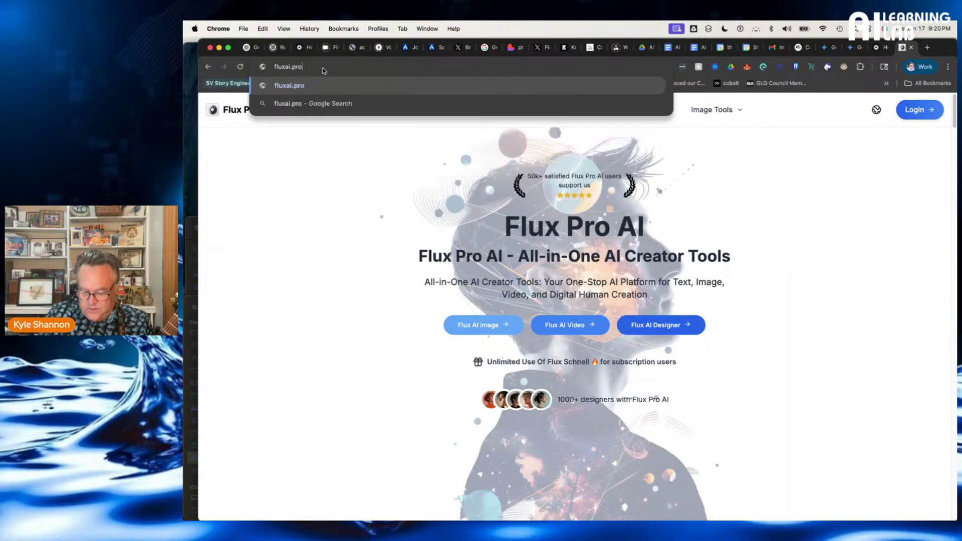
{"action": "key", "text": "Return"}
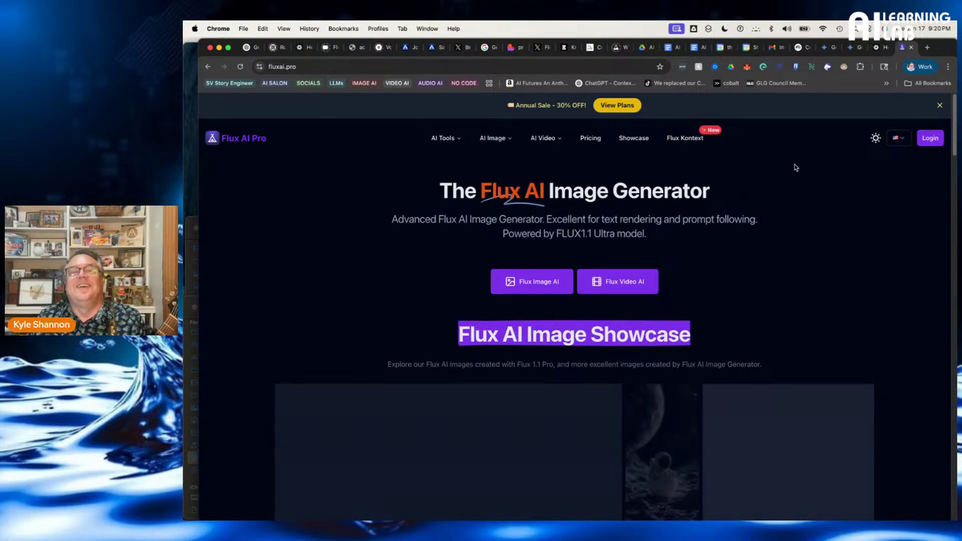
{"action": "scroll", "coordinate": [674, 295], "scroll_direction": "down", "scroll_amount": 3}
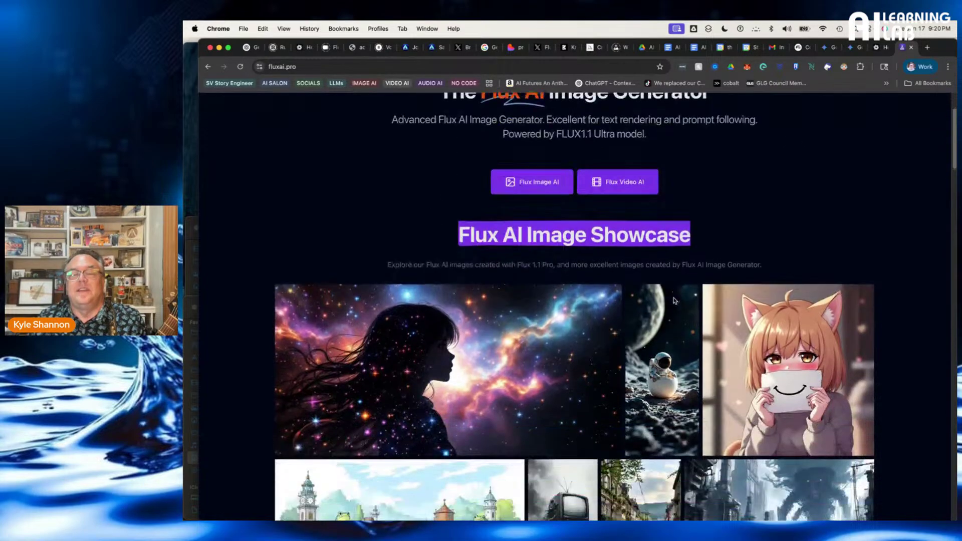
{"action": "scroll", "coordinate": [674, 301], "scroll_direction": "down", "scroll_amount": 4}
{"action": "scroll", "coordinate": [673, 301], "scroll_direction": "up", "scroll_amount": 6}
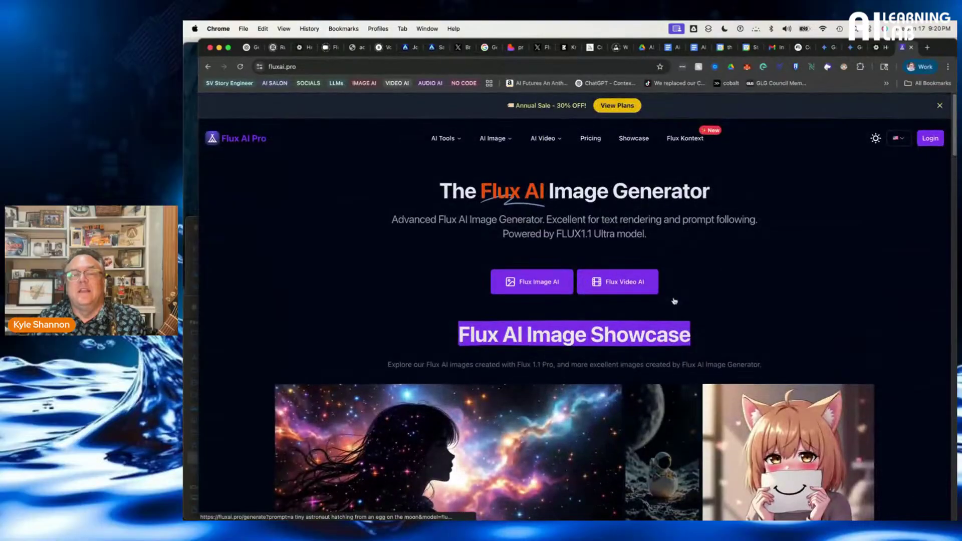
Open the Decohere website from a web search for "decohere ai" and sign in with Google
{"action": "left_click", "coordinate": [537, 70]}
{"action": "type", "text": "de"}
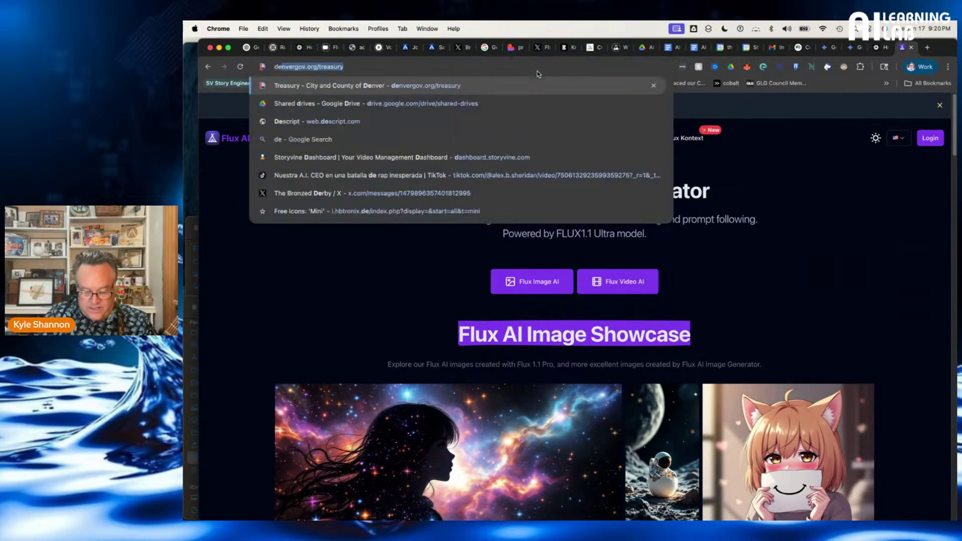
{"action": "type", "text": "cohere"}
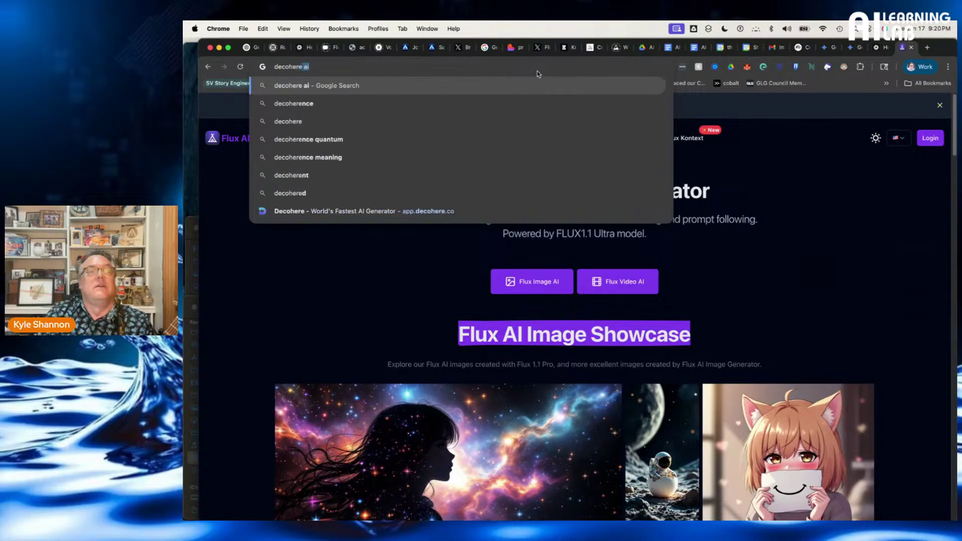
{"action": "key", "text": "Down"}
{"action": "key", "text": "Return"}
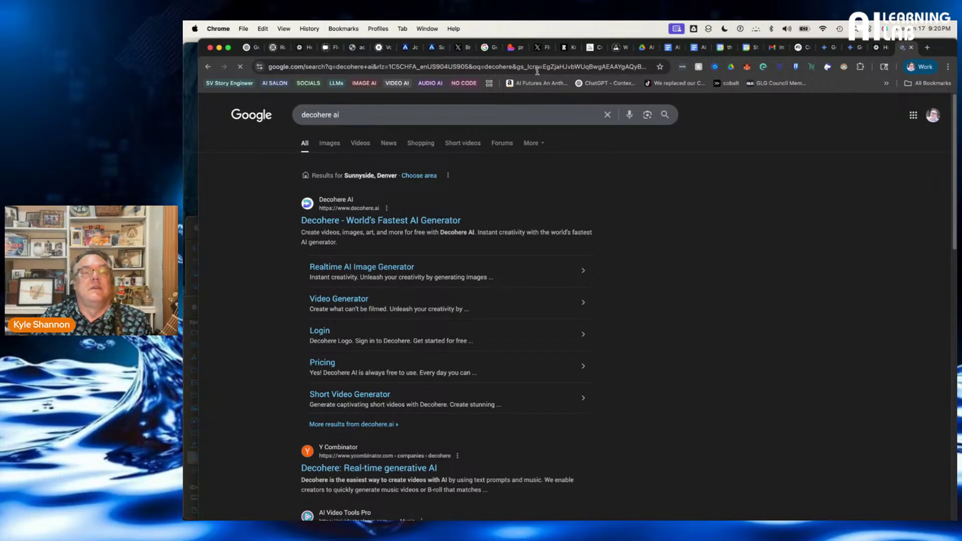
{"action": "left_click", "coordinate": [383, 219]}
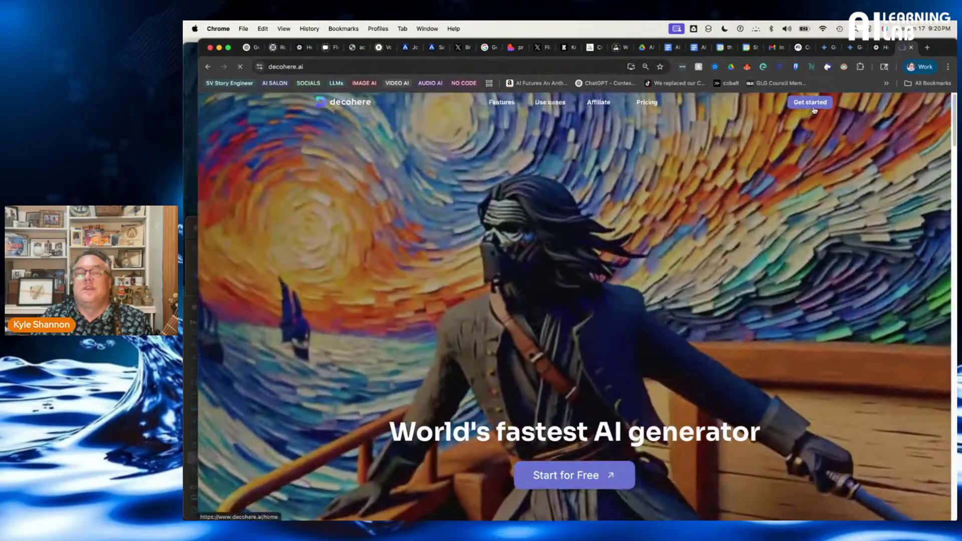
{"action": "left_click", "coordinate": [810, 102]}
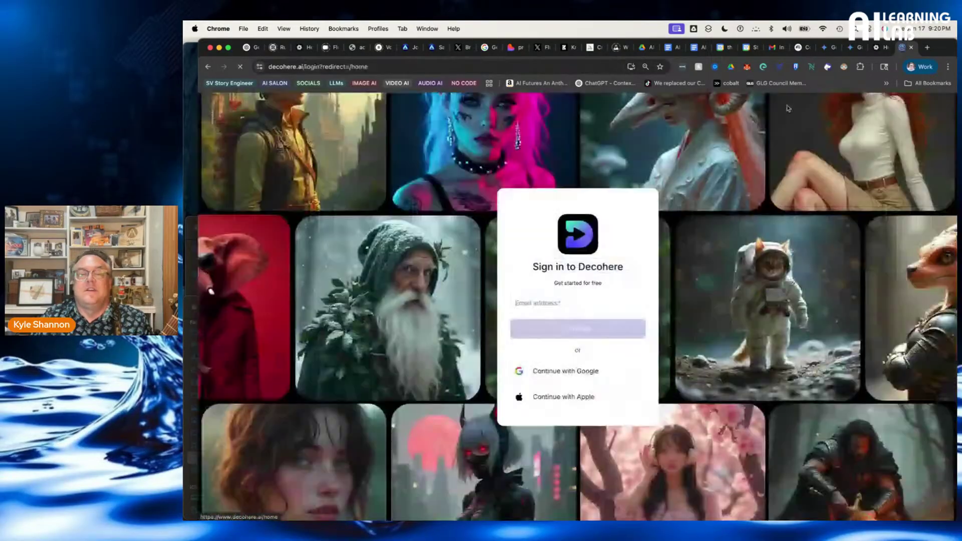
{"action": "left_click", "coordinate": [584, 375]}
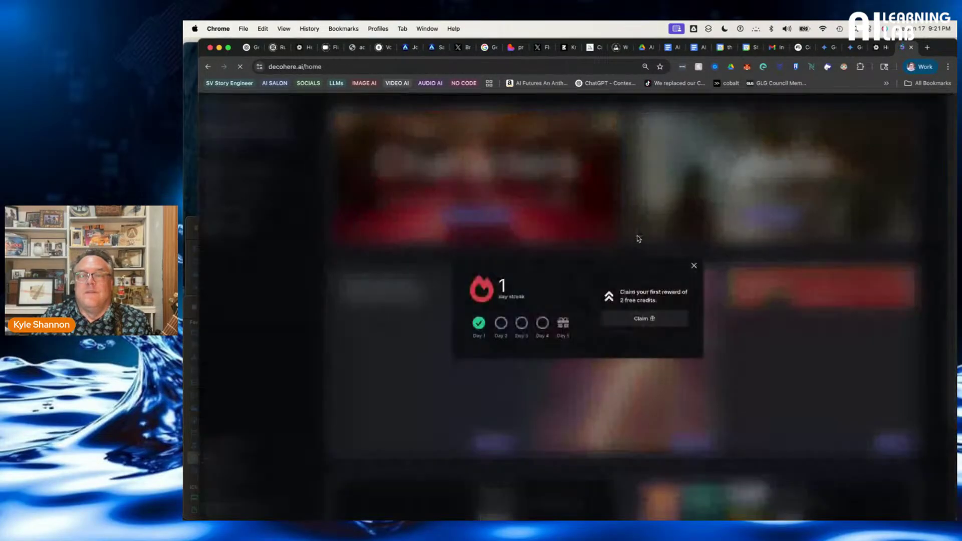
Claim the first daily reward of 2 free credits and open Decohere's Generate Image page
{"action": "left_click", "coordinate": [659, 319]}
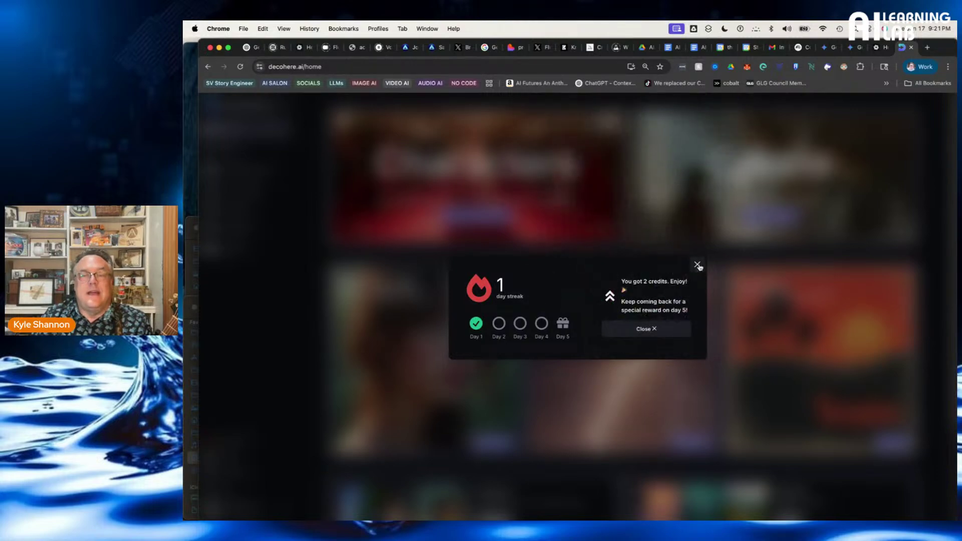
{"action": "left_click", "coordinate": [698, 266]}
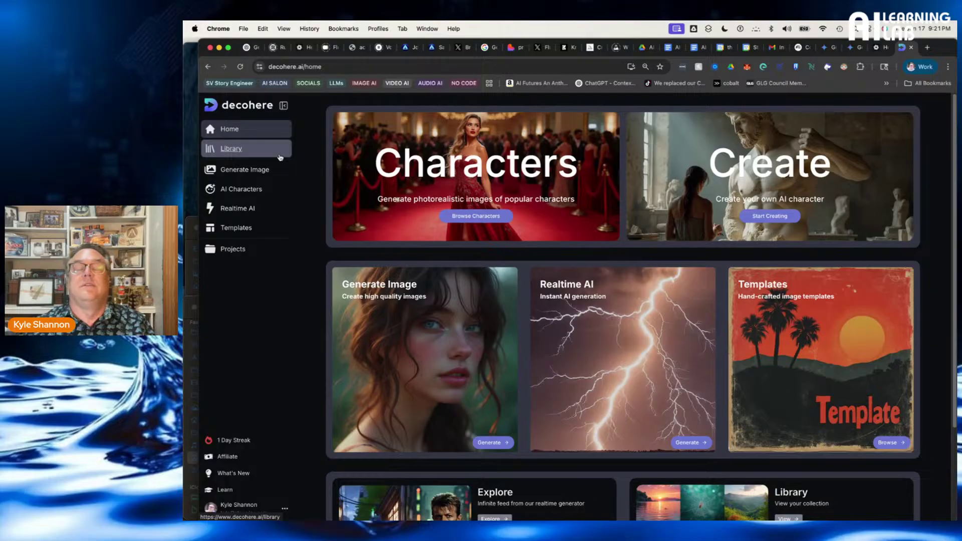
{"action": "left_click", "coordinate": [439, 340]}
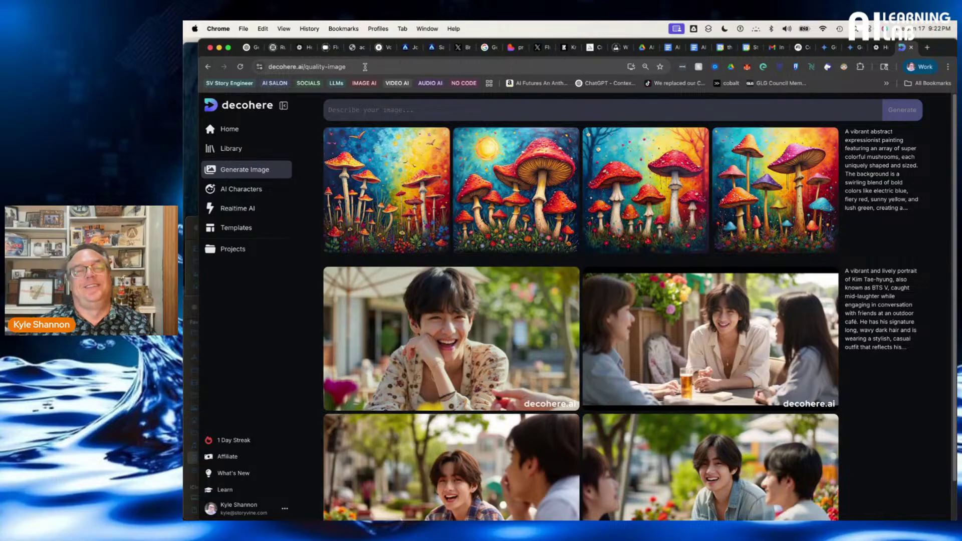
Try to open the Flux playground at the address playground.bff.ai
{"action": "left_click", "coordinate": [365, 67]}
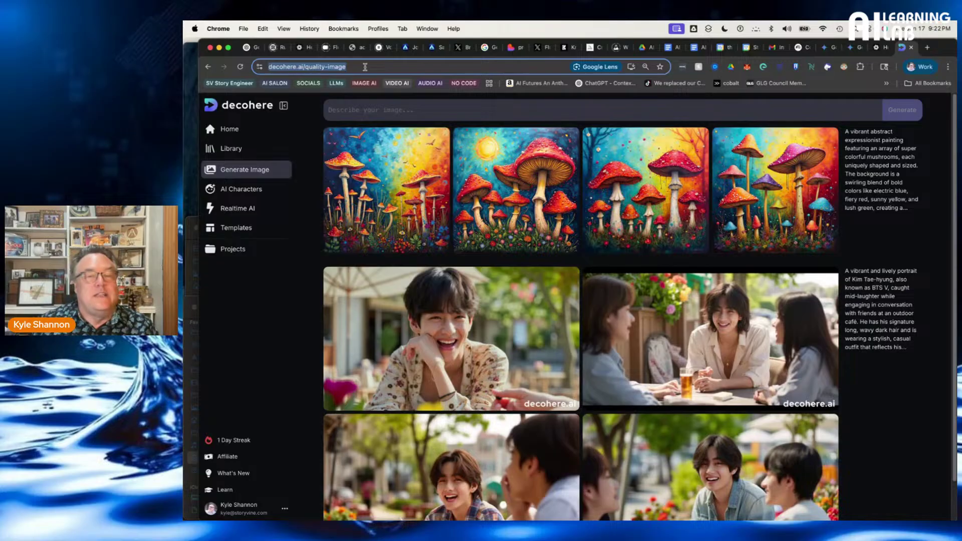
{"action": "type", "text": "playground"}
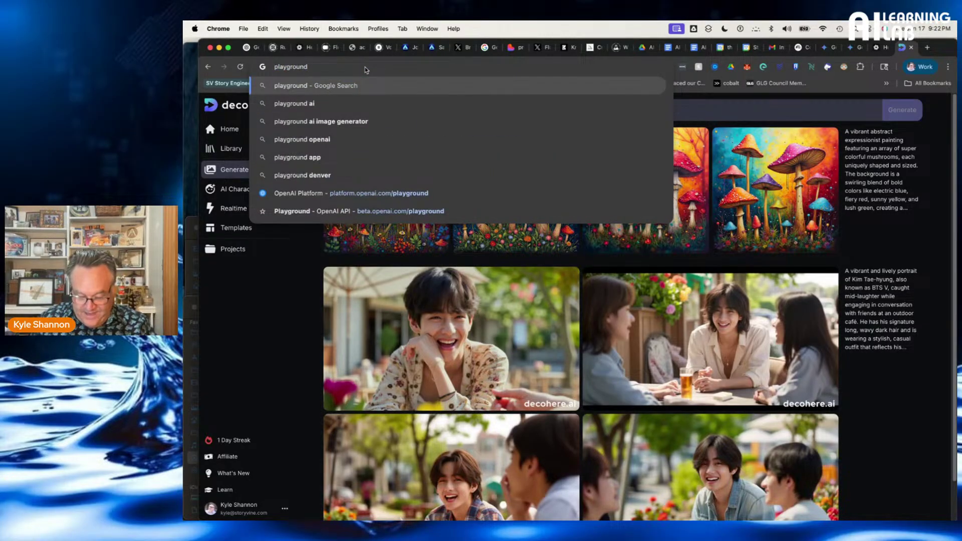
{"action": "type", "text": ".bff"}
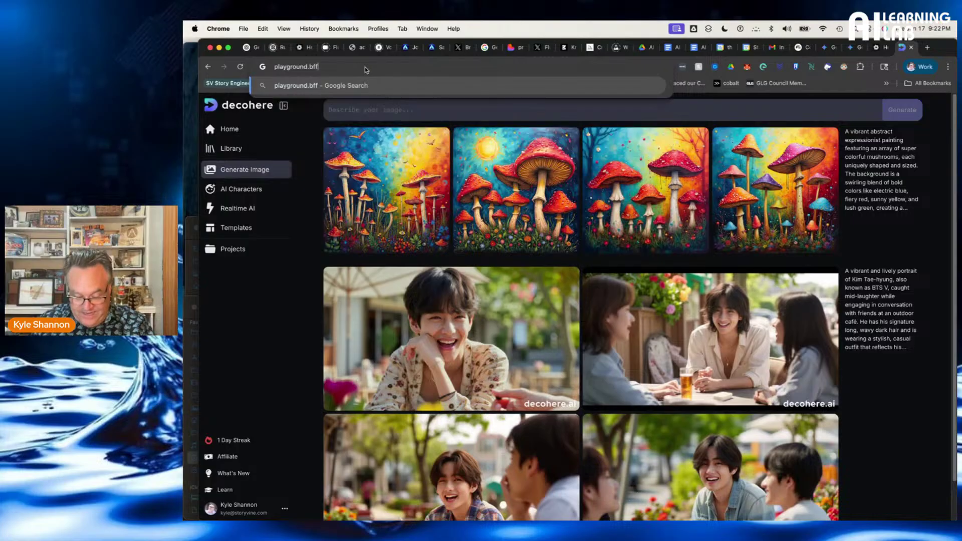
{"action": "type", "text": ".ai"}
{"action": "key", "text": "Return"}
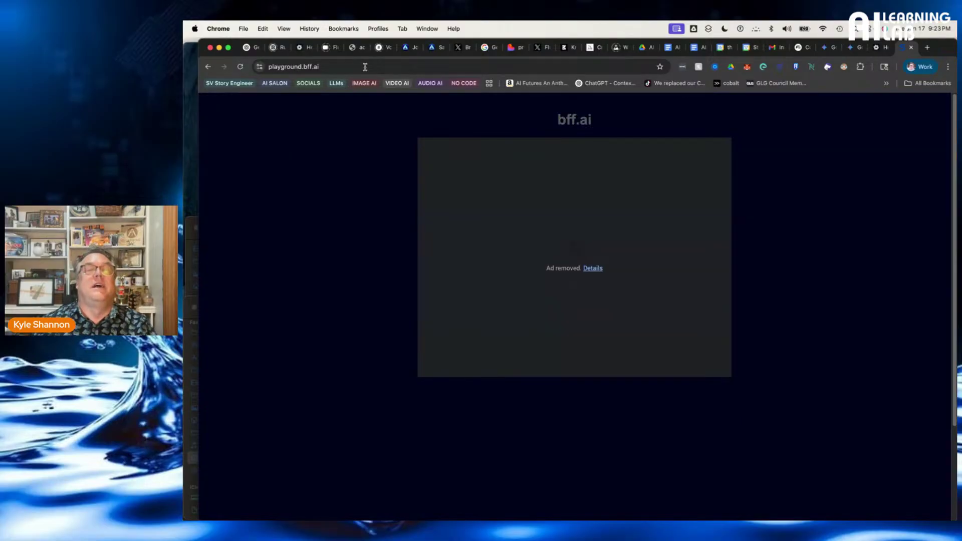
Correct the web address to playground.bfl.ai, then accept the age and terms agreement to enter the FLUX Playground
{"action": "left_click", "coordinate": [321, 67]}
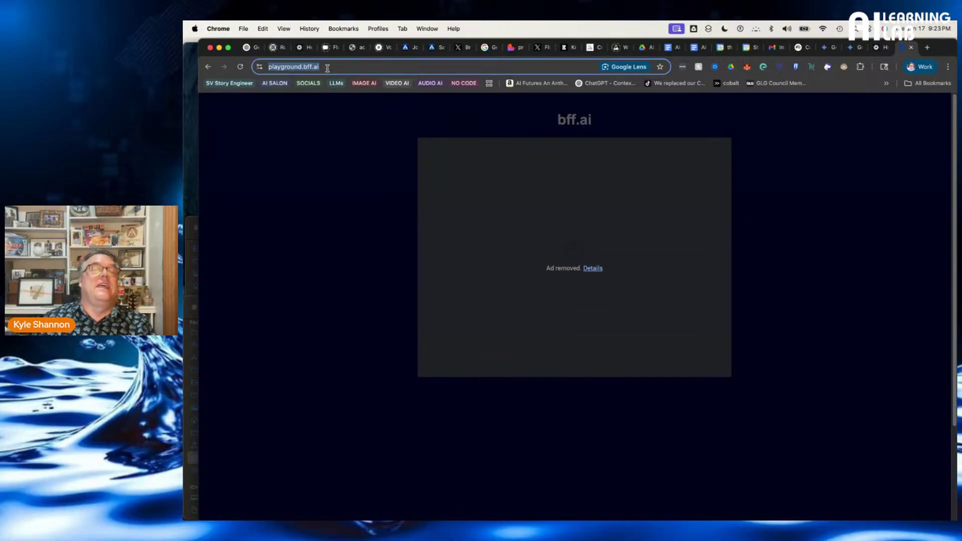
{"action": "left_click", "coordinate": [327, 67]}
{"action": "key", "text": "Left"}
{"action": "key", "text": "Left"}
{"action": "key", "text": "Left"}
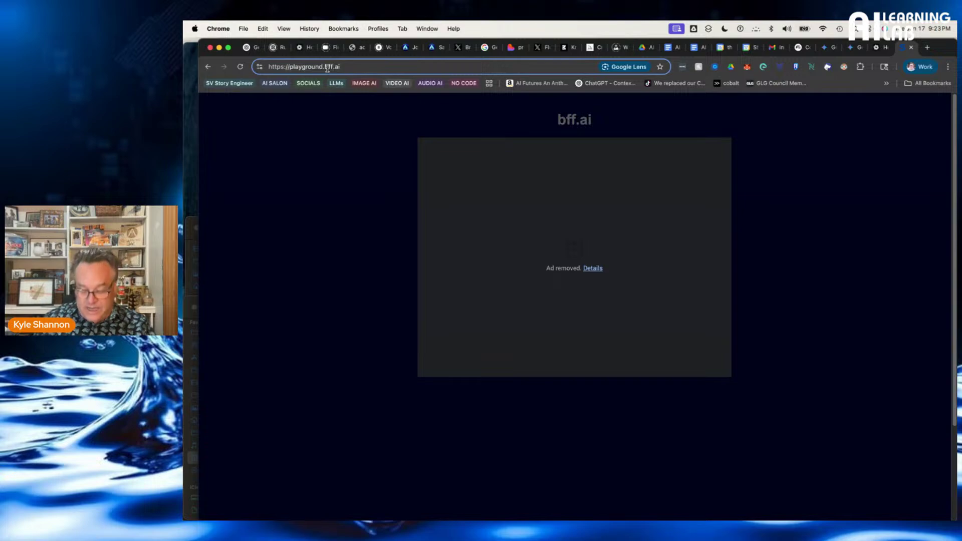
{"action": "key", "text": "BackSpace"}
{"action": "type", "text": "l"}
{"action": "key", "text": "Return"}
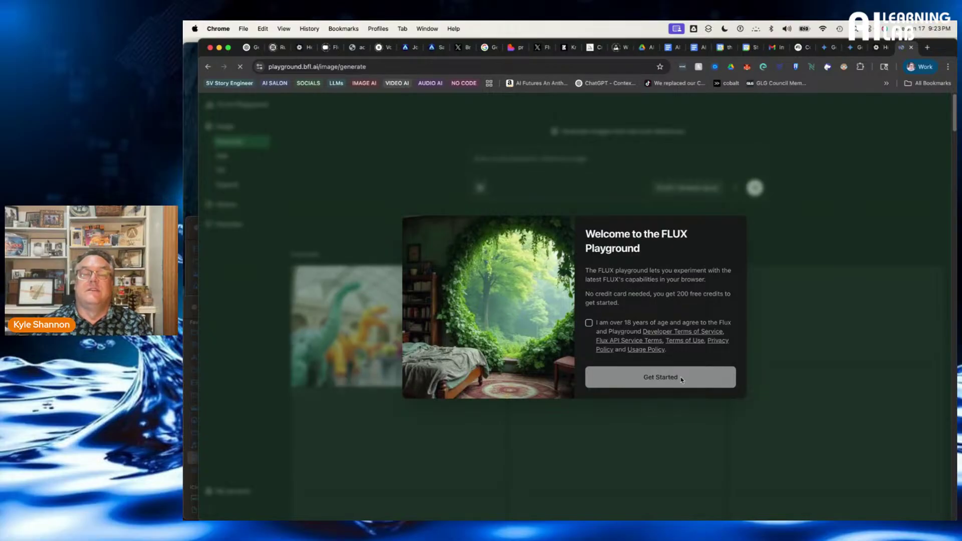
{"action": "left_click", "coordinate": [589, 324]}
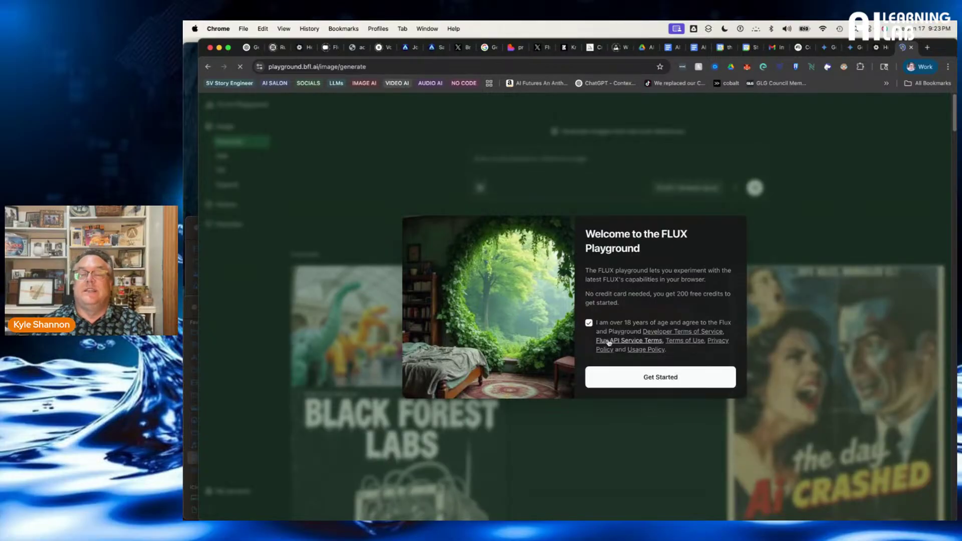
{"action": "left_click", "coordinate": [659, 378]}
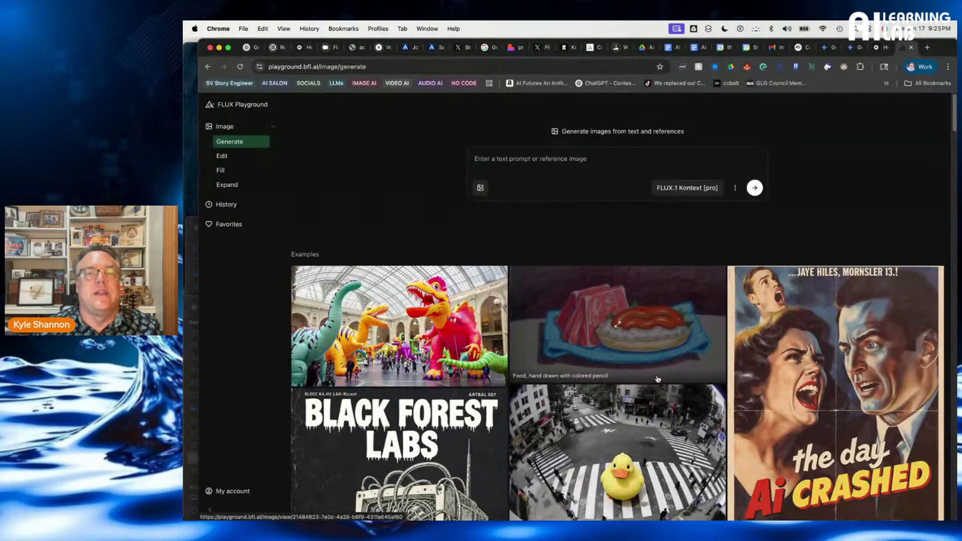
Look over the FLUX models available for image generation, leaving FLUX.1 Kontext [pro] selected
{"action": "left_click", "coordinate": [685, 188]}
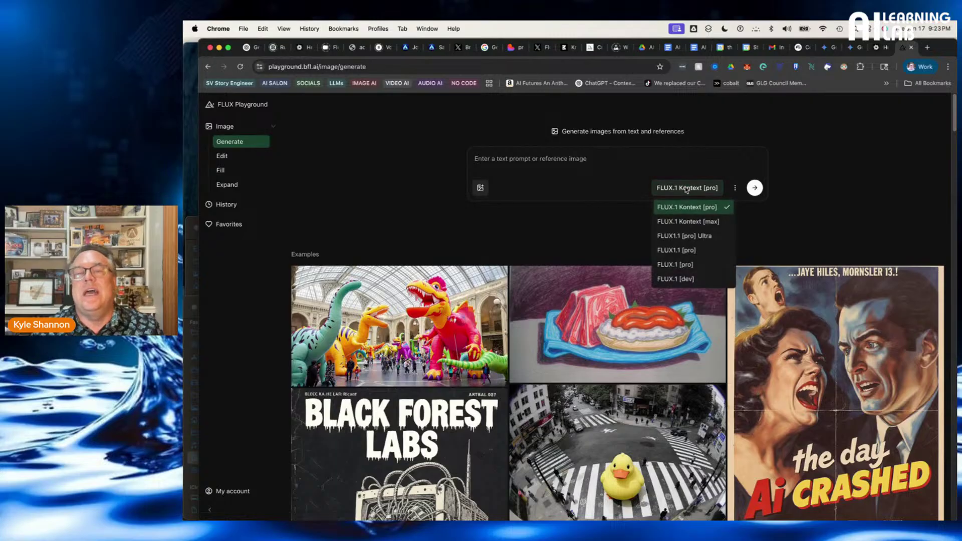
{"action": "left_click", "coordinate": [818, 190]}
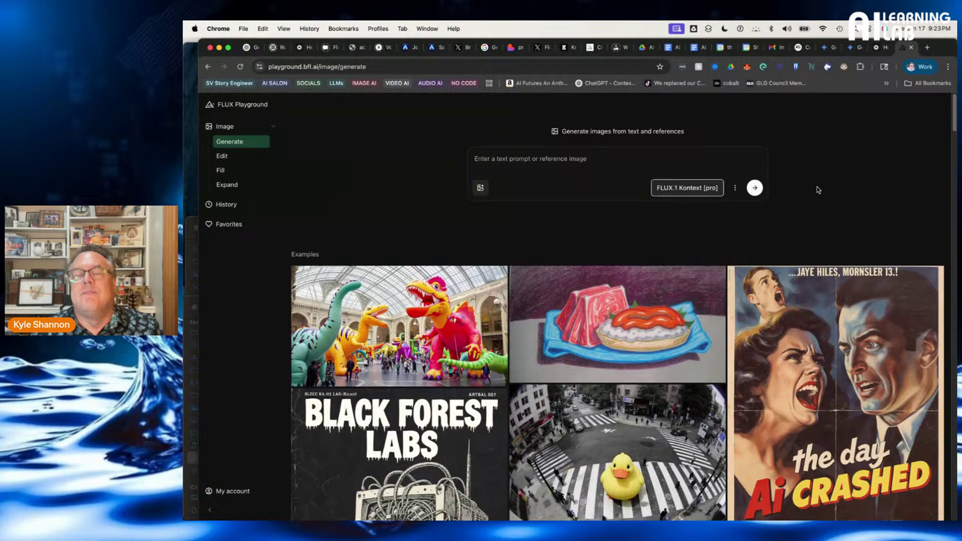
{"action": "left_click", "coordinate": [701, 189]}
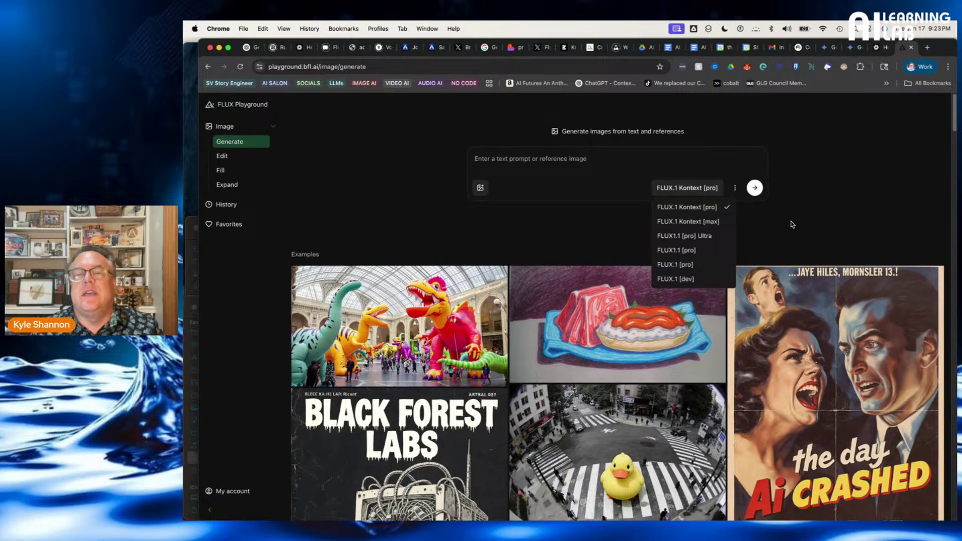
{"action": "left_click", "coordinate": [822, 185]}
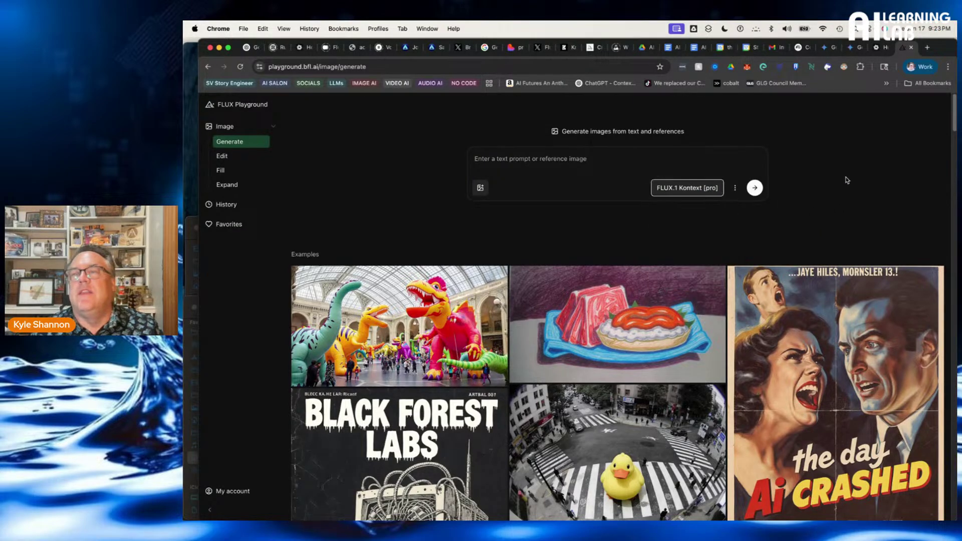
Switch to Hedra's image page, set the aspect ratio to 16:9 and check the available resolutions
{"action": "left_click", "coordinate": [882, 48]}
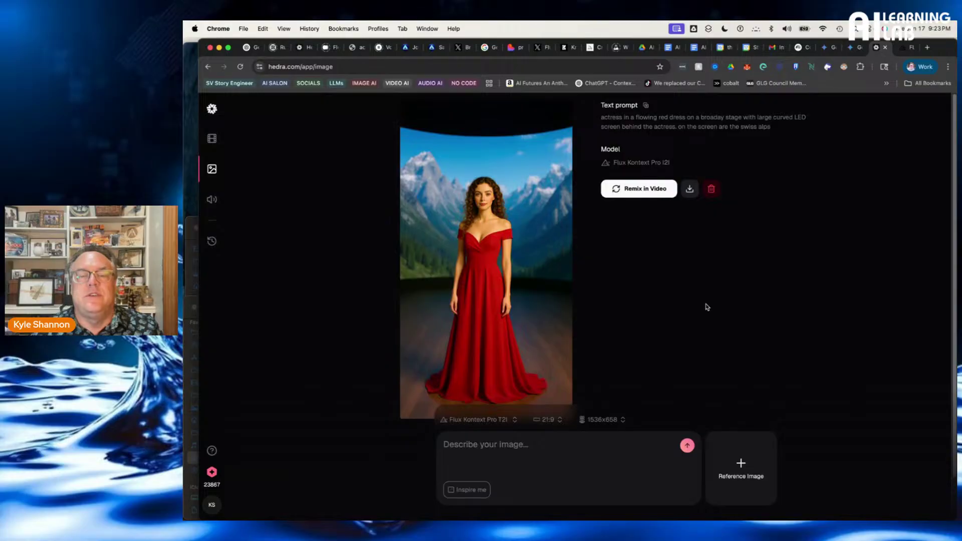
{"action": "left_click", "coordinate": [555, 421]}
{"action": "left_click", "coordinate": [555, 303]}
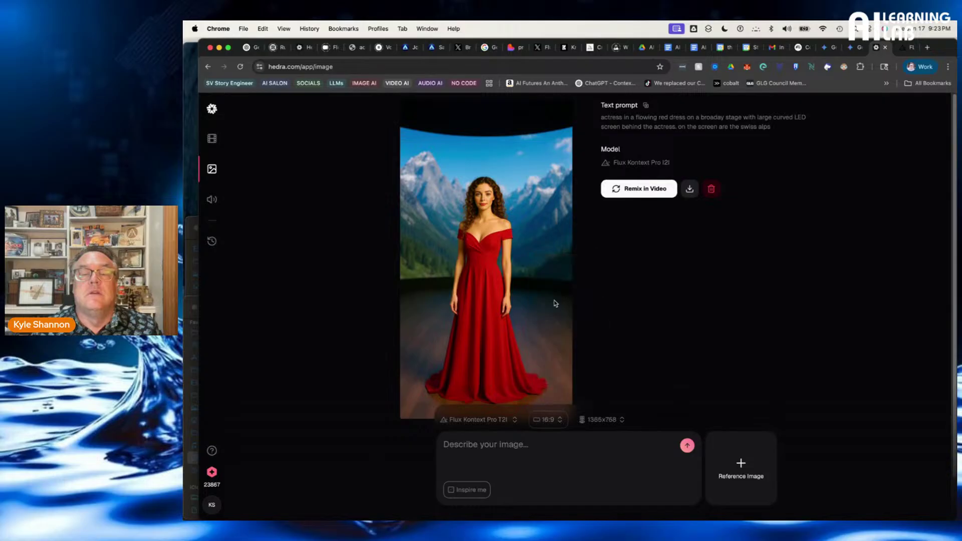
{"action": "left_click", "coordinate": [596, 420]}
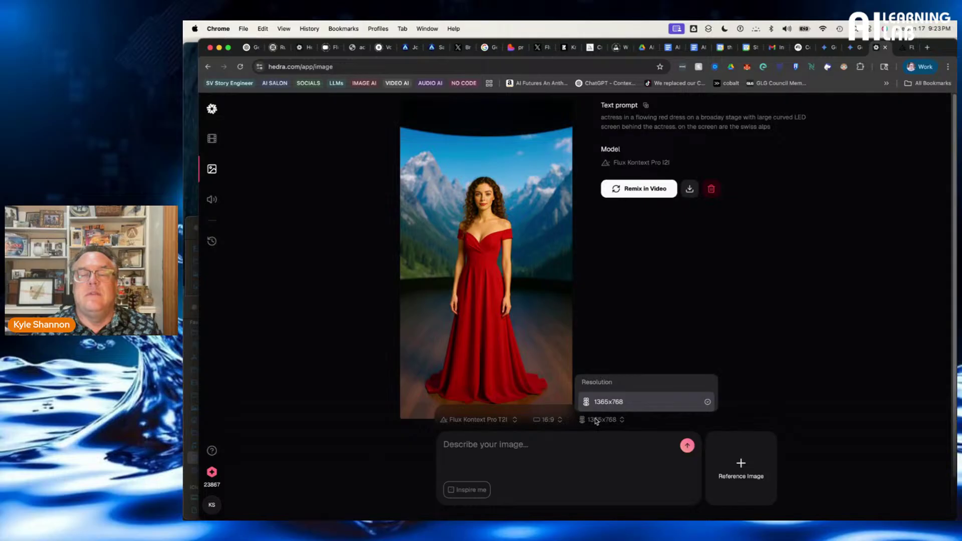
{"action": "left_click", "coordinate": [645, 364]}
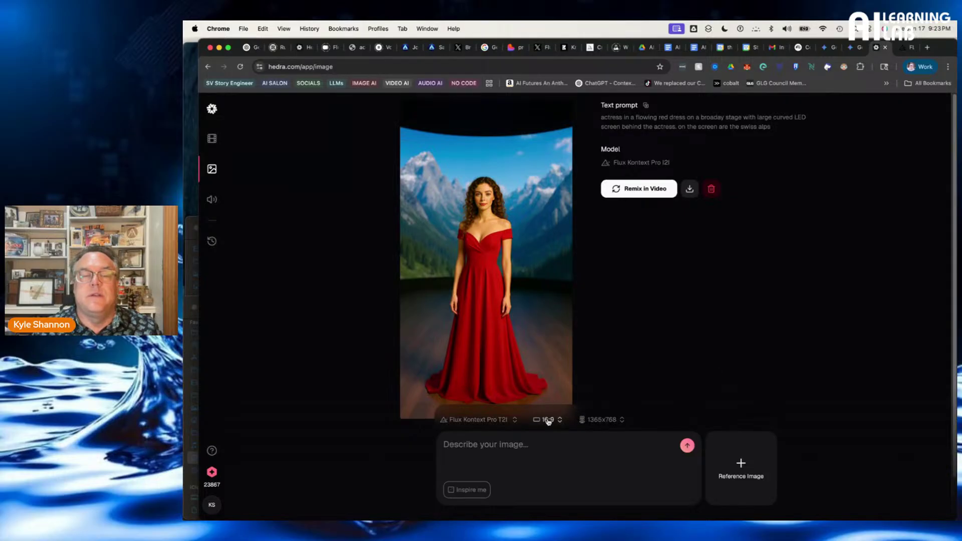
Add sydney-white.png as the reference image and enter the prompt "make this a wide image of actress in 3/4 view with LED screens representing a modern news room"
{"action": "left_click", "coordinate": [737, 460]}
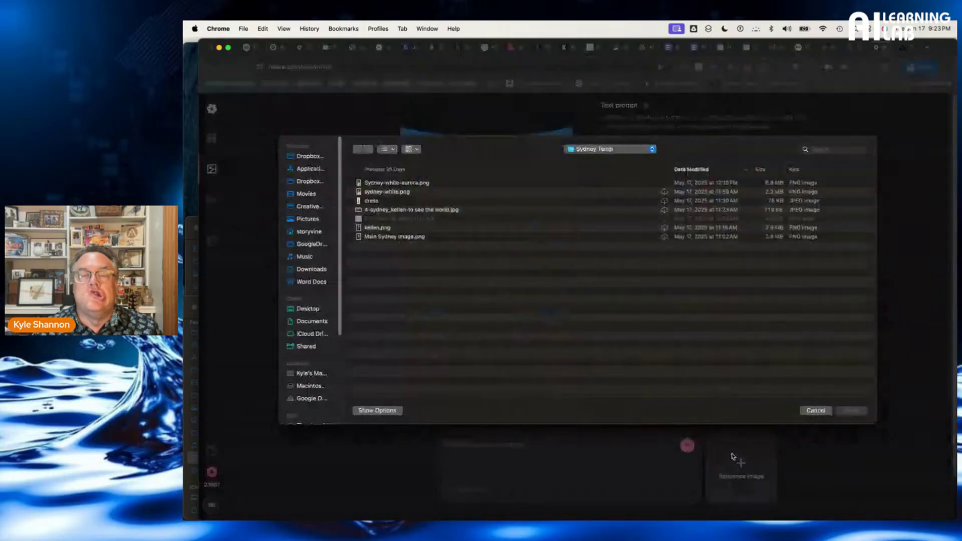
{"action": "double_click", "coordinate": [384, 192]}
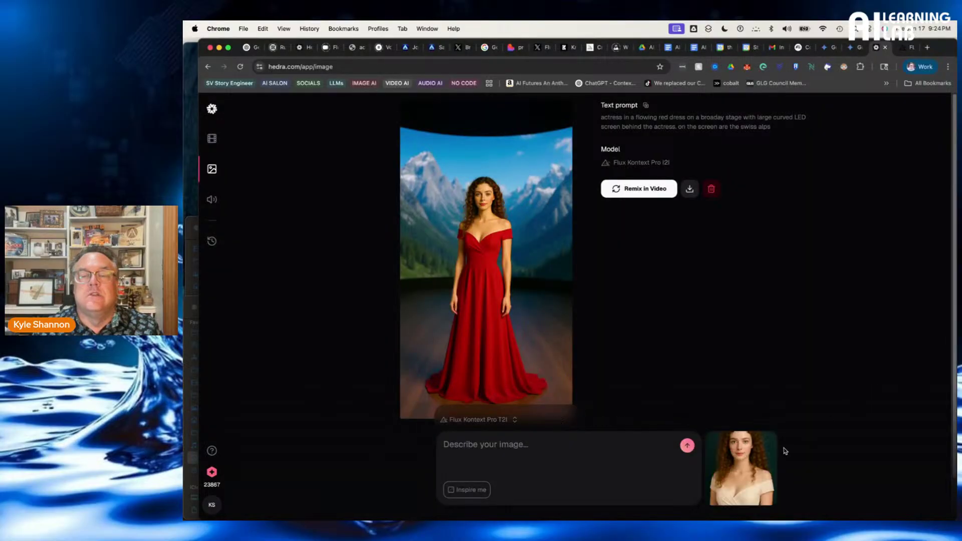
{"action": "left_click", "coordinate": [525, 455]}
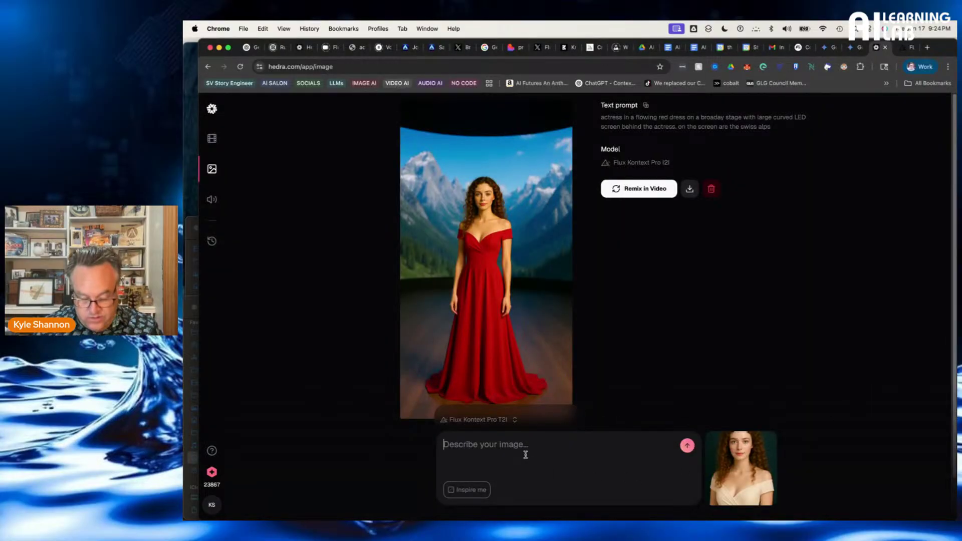
{"action": "type", "text": "make this a "}
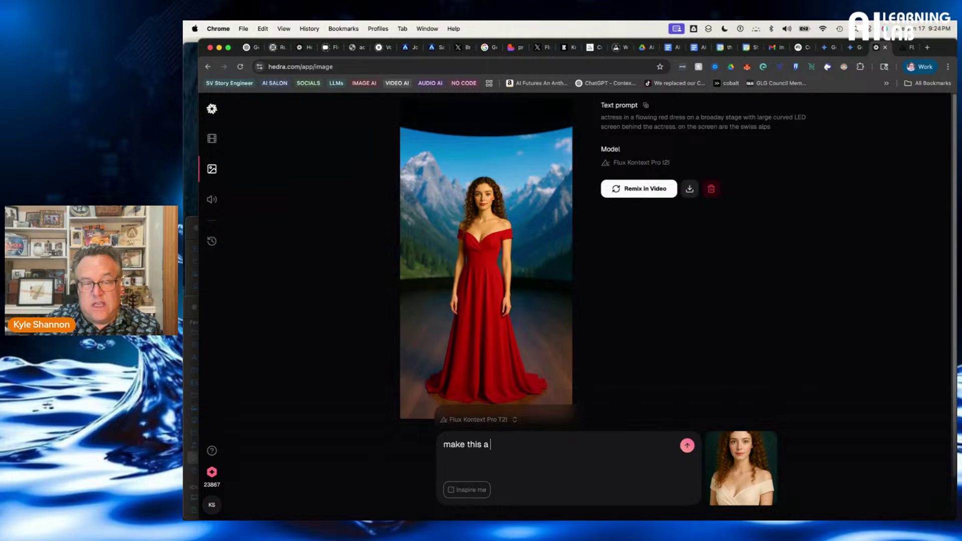
{"action": "type", "text": "wide image"}
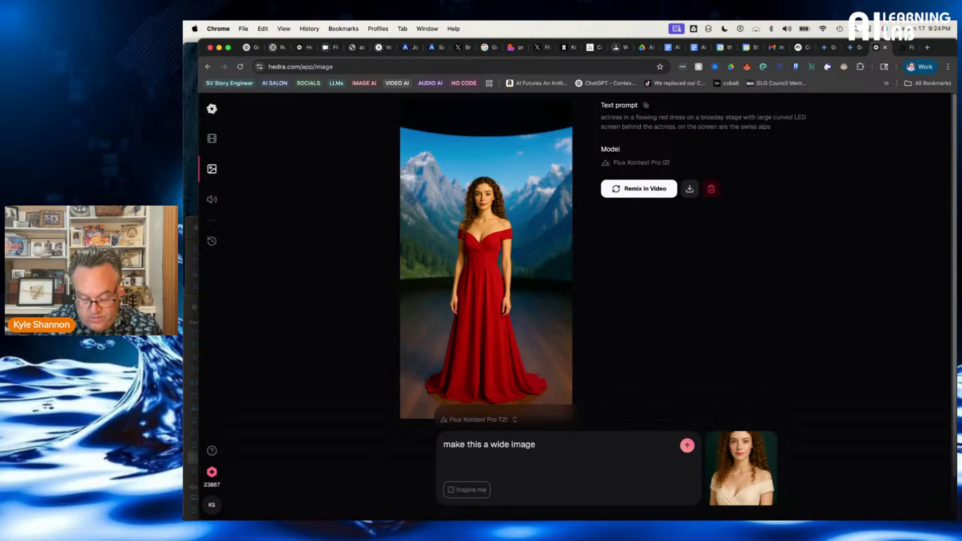
{"action": "type", "text": " of actreu"}
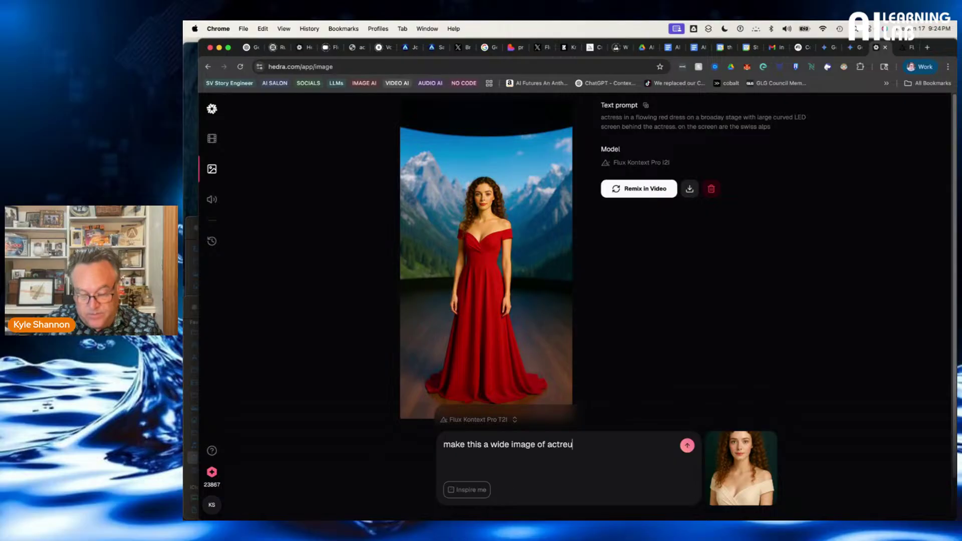
{"action": "key", "text": "BackSpace"}
{"action": "type", "text": "ss "}
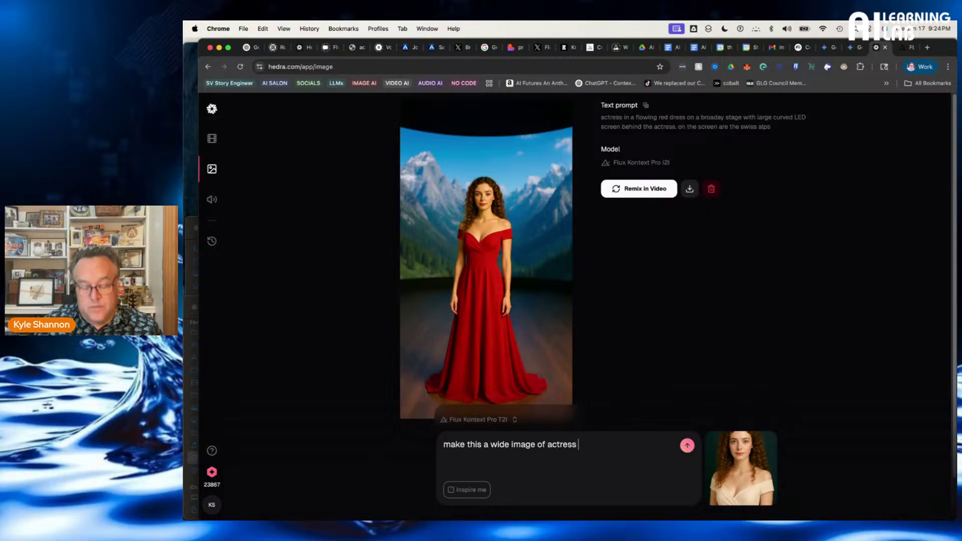
{"action": "type", "text": "in 3/"}
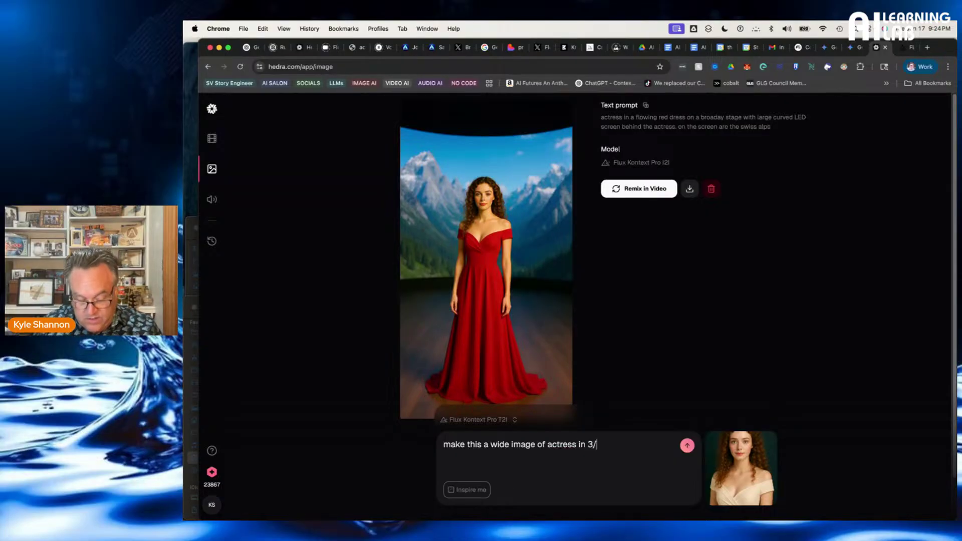
{"action": "type", "text": "4 view"}
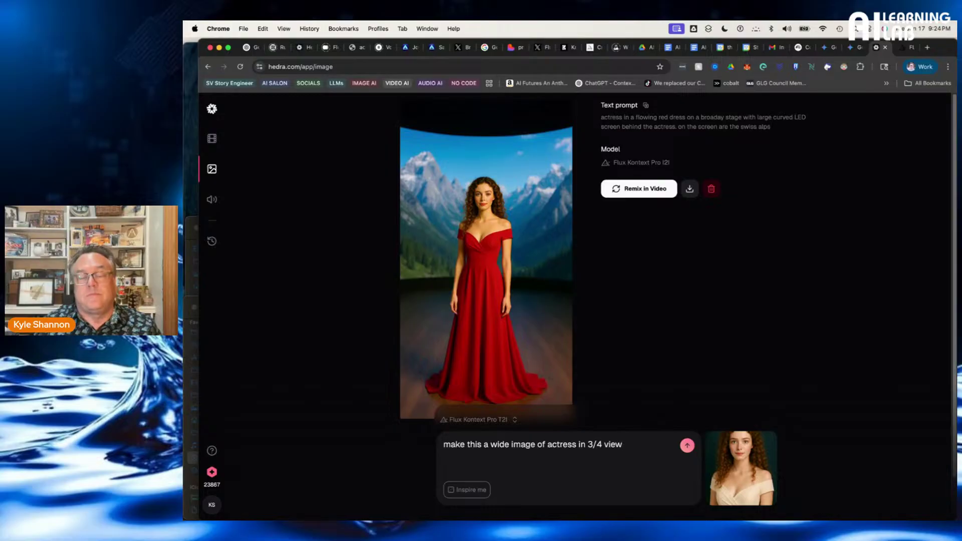
{"action": "type", "text": " with"}
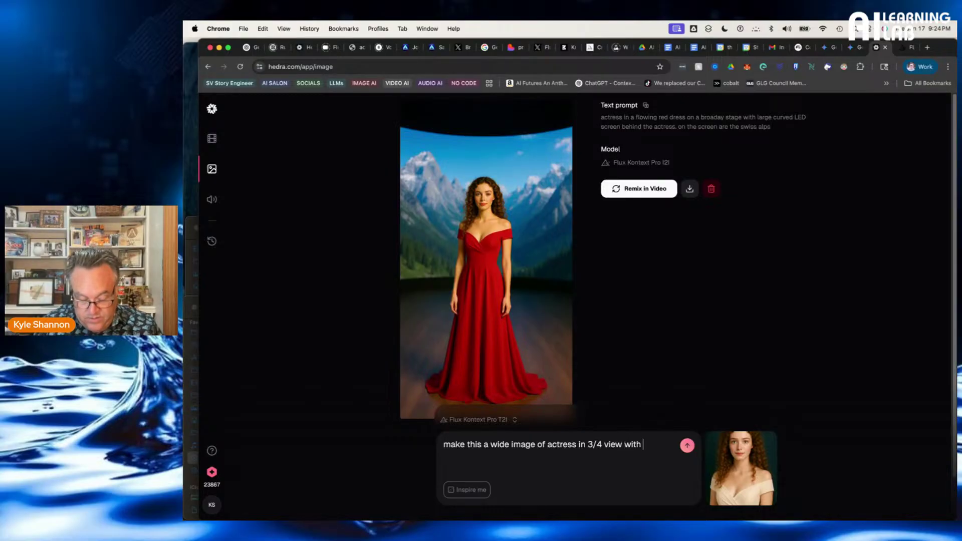
{"action": "type", "text": " LED screen s"}
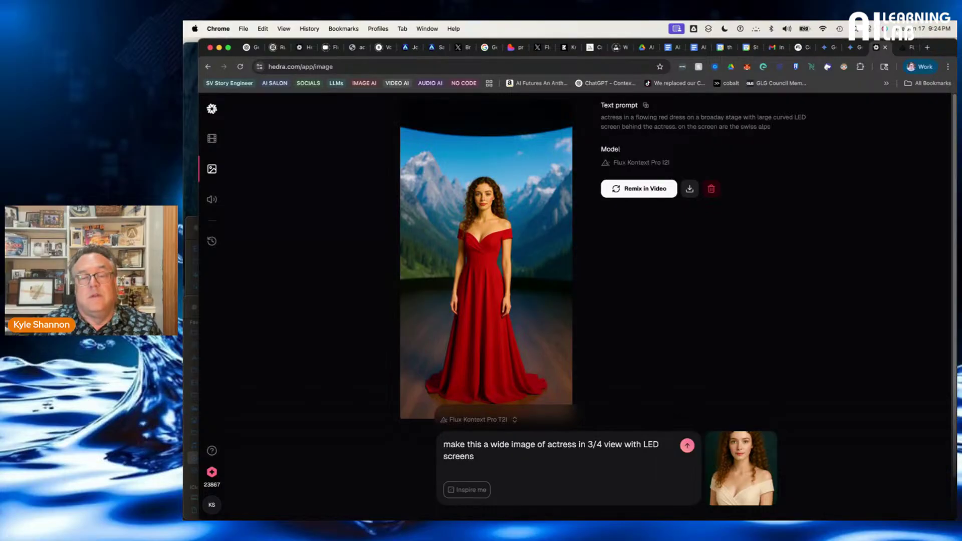
{"action": "type", "text": " represe"}
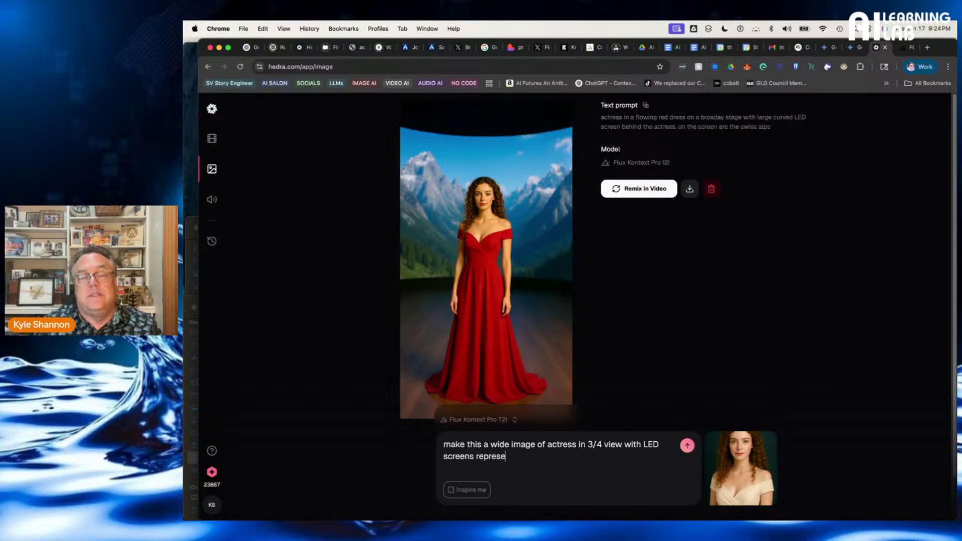
{"action": "type", "text": "nting a"}
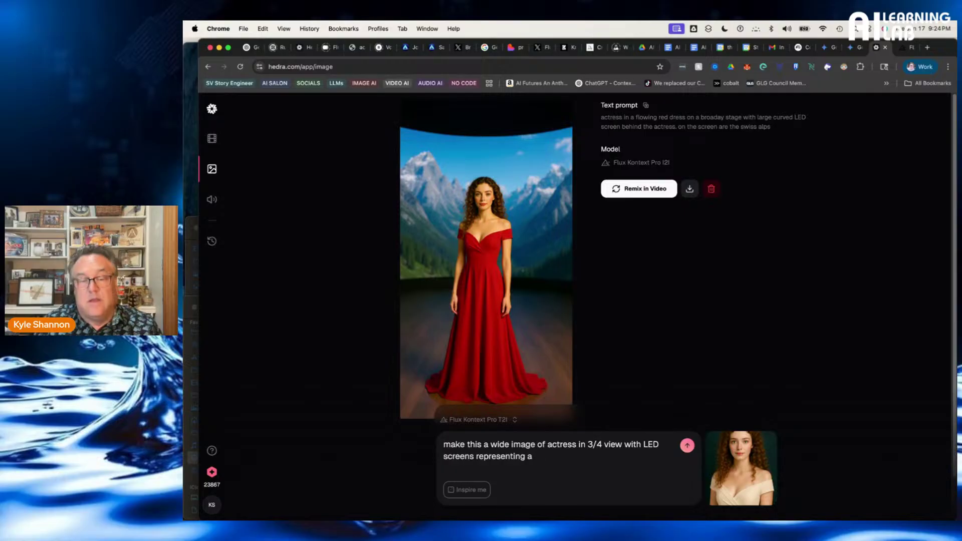
{"action": "type", "text": " modern n"}
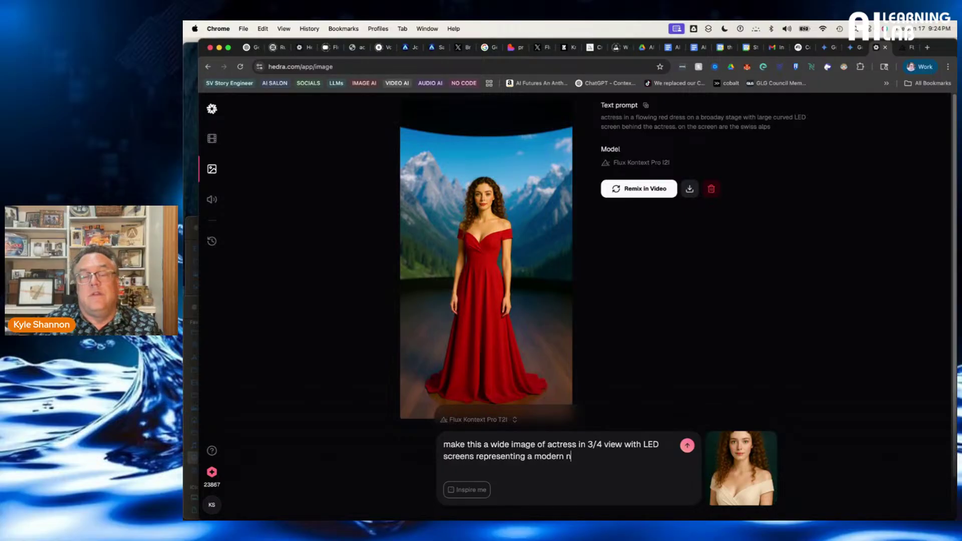
{"action": "type", "text": "ews room"}
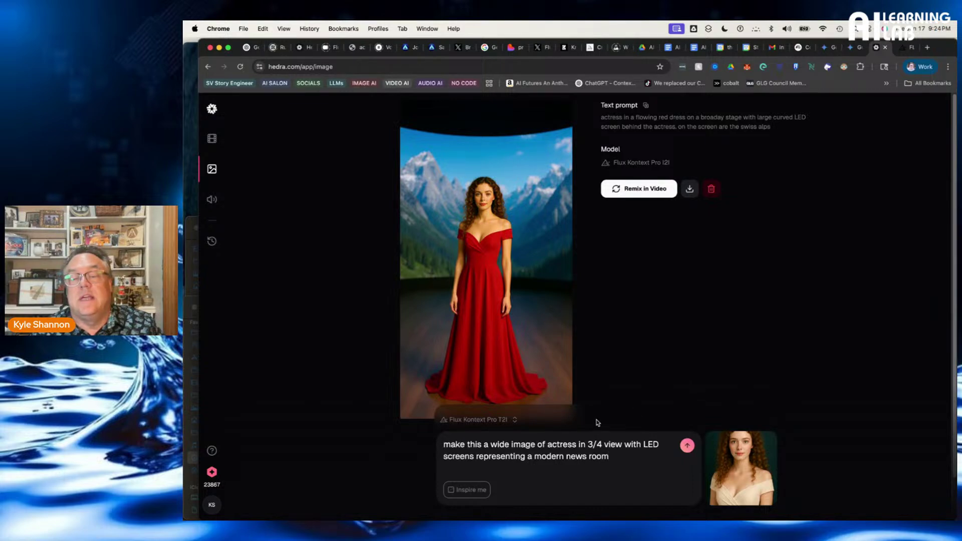
Check Hedra's image model choices without changing the model, and return to the FLUX Playground's Generate page
{"action": "left_click", "coordinate": [496, 419]}
{"action": "left_click", "coordinate": [725, 343]}
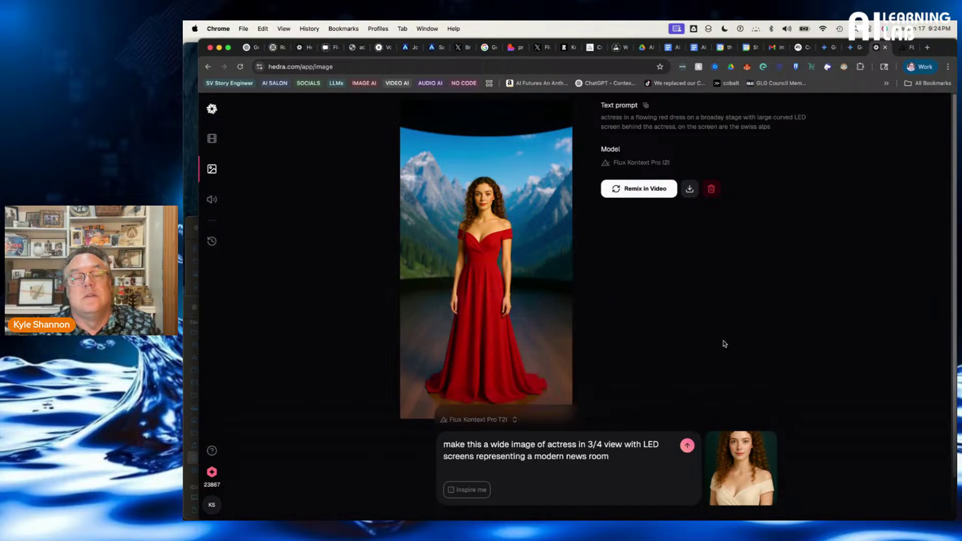
{"action": "triple_click", "coordinate": [725, 344]}
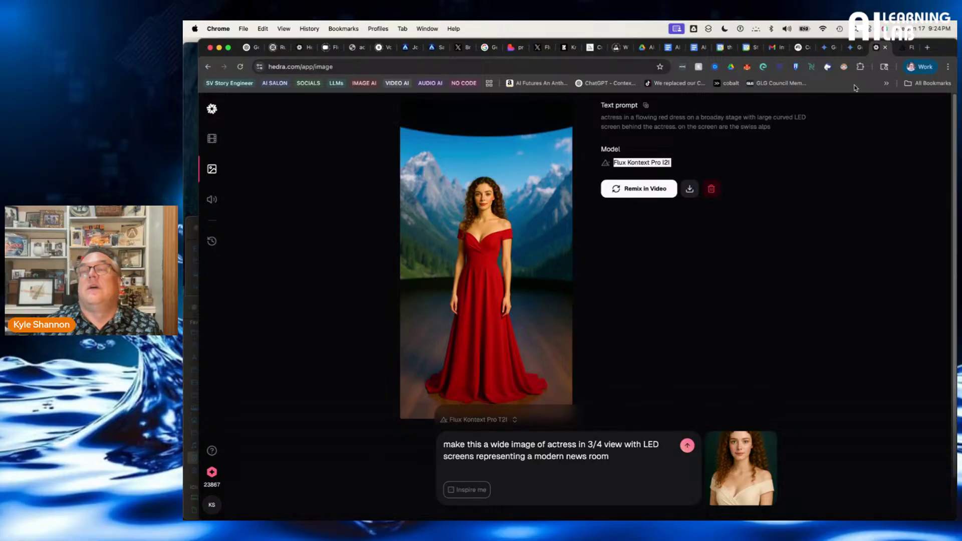
{"action": "left_click", "coordinate": [911, 48]}
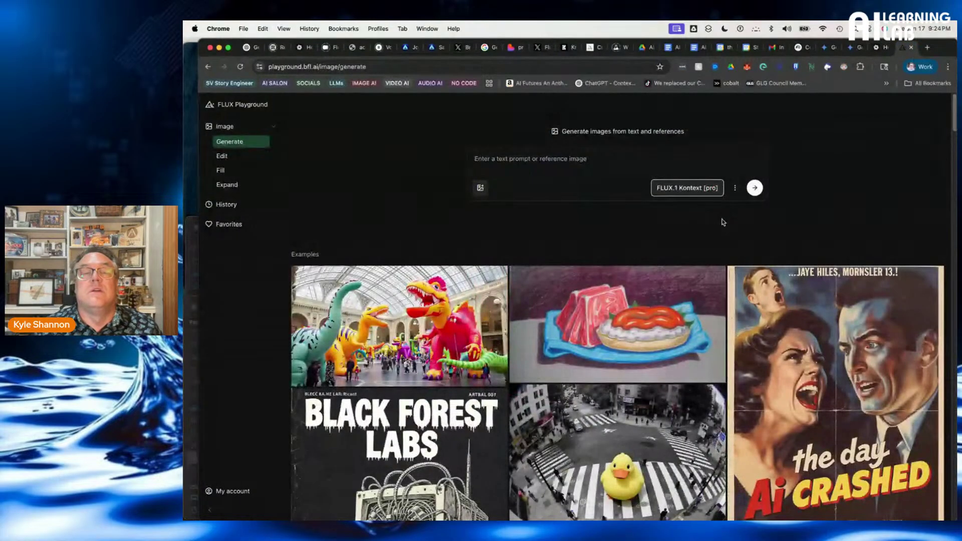
Add sydney-white.png as the reference image for the FLUX.1 Kontext [pro] generation
{"action": "left_click", "coordinate": [482, 187]}
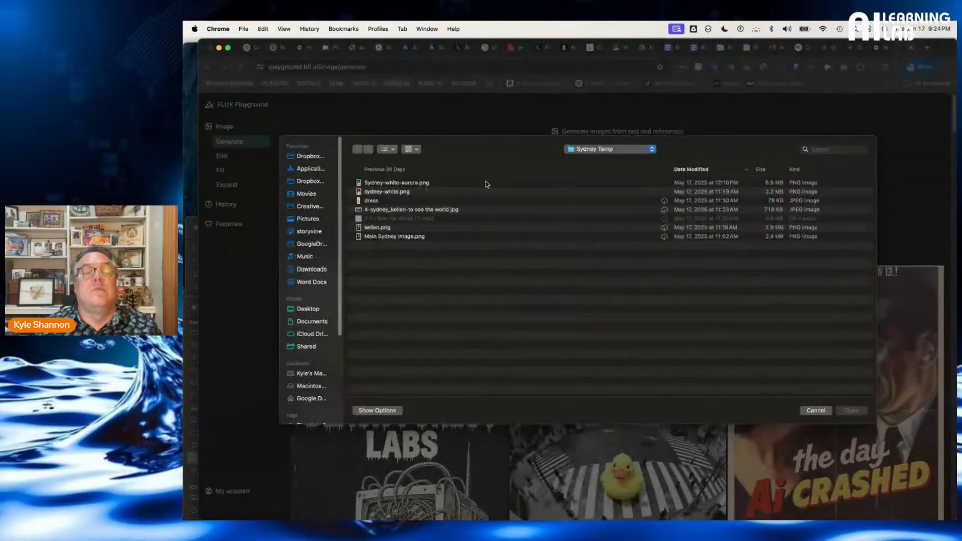
{"action": "left_click", "coordinate": [414, 191]}
{"action": "double_click", "coordinate": [413, 192]}
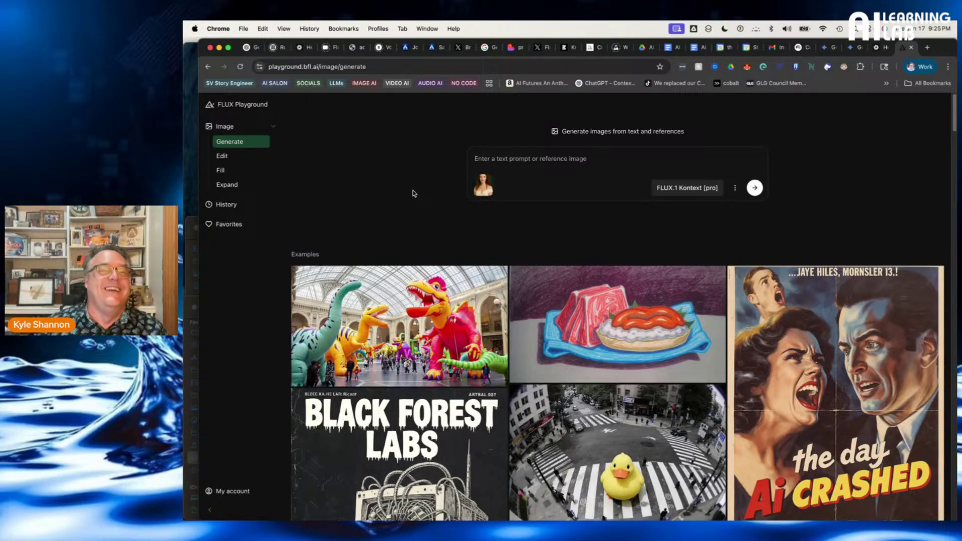
Switch to ChatGPT and start a new chat using the o4-mini-high model with deep research enabled
{"action": "left_click", "coordinate": [249, 47]}
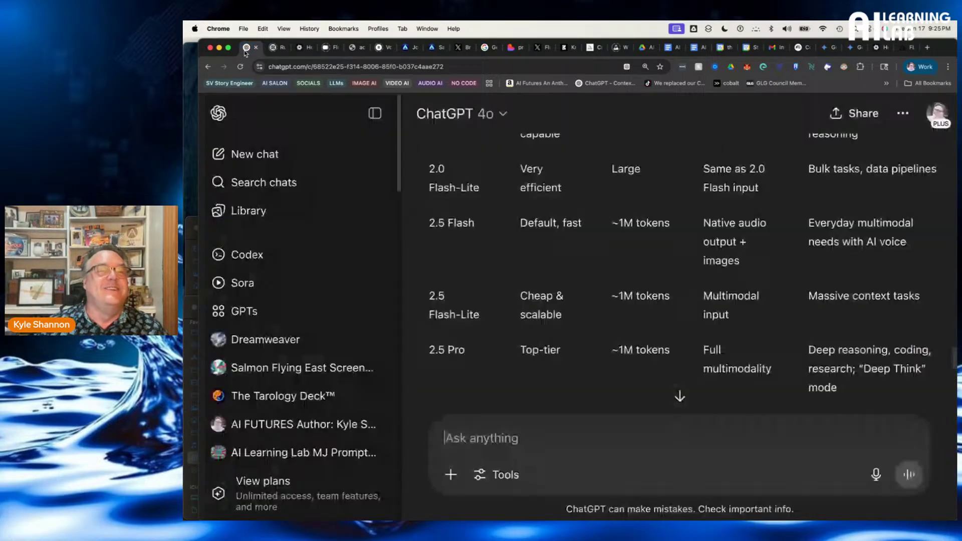
{"action": "left_click", "coordinate": [253, 183]}
{"action": "left_click", "coordinate": [244, 156]}
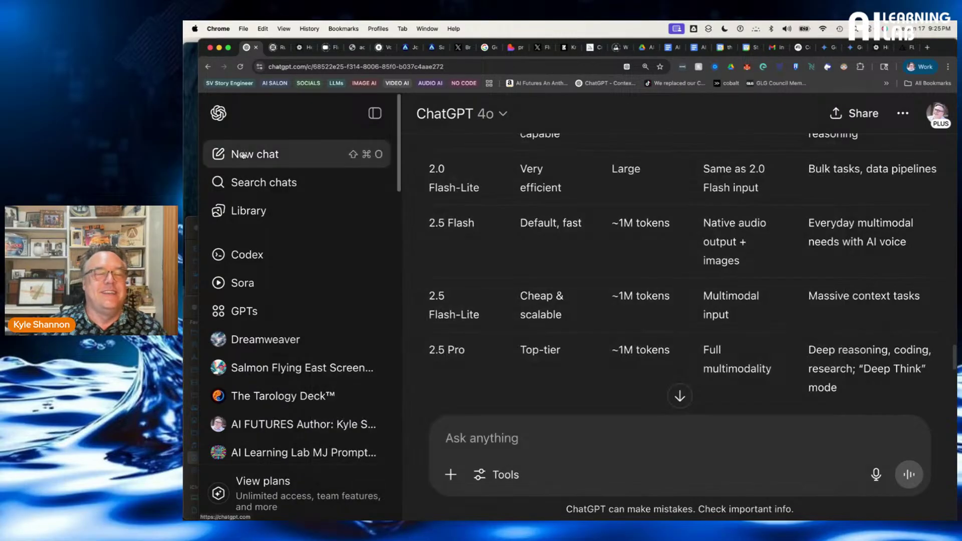
{"action": "left_click", "coordinate": [243, 155]}
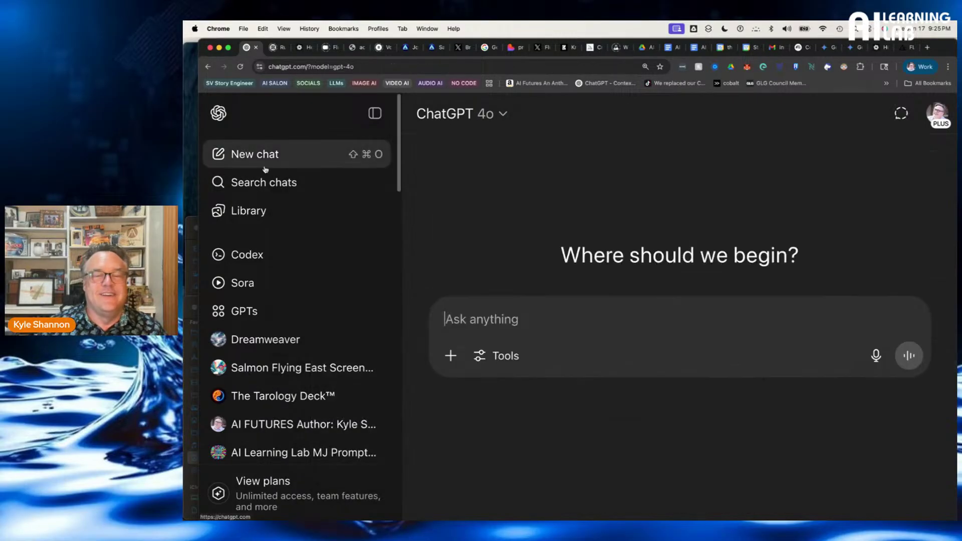
{"action": "left_click", "coordinate": [483, 113]}
{"action": "left_click", "coordinate": [489, 297]}
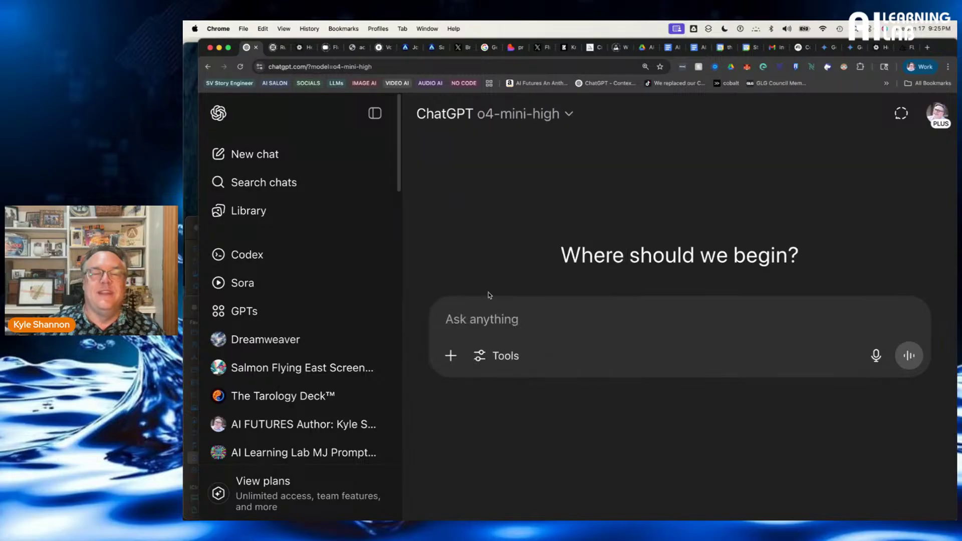
{"action": "left_click", "coordinate": [513, 363]}
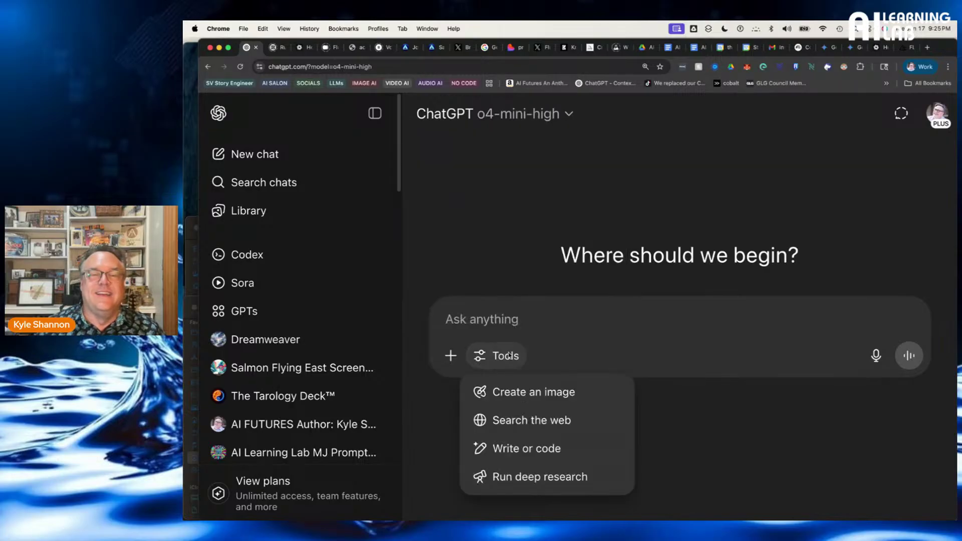
{"action": "left_click", "coordinate": [542, 474]}
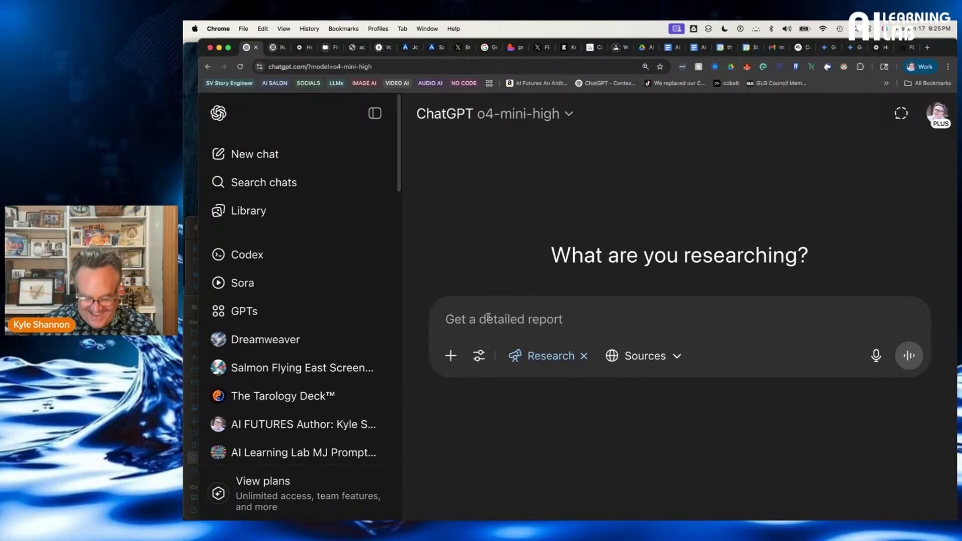
Begin the research prompt with "I want you to create a catagrised report of 3 recommended bread makers in low medium and high price points."
{"action": "type", "text": "I want "}
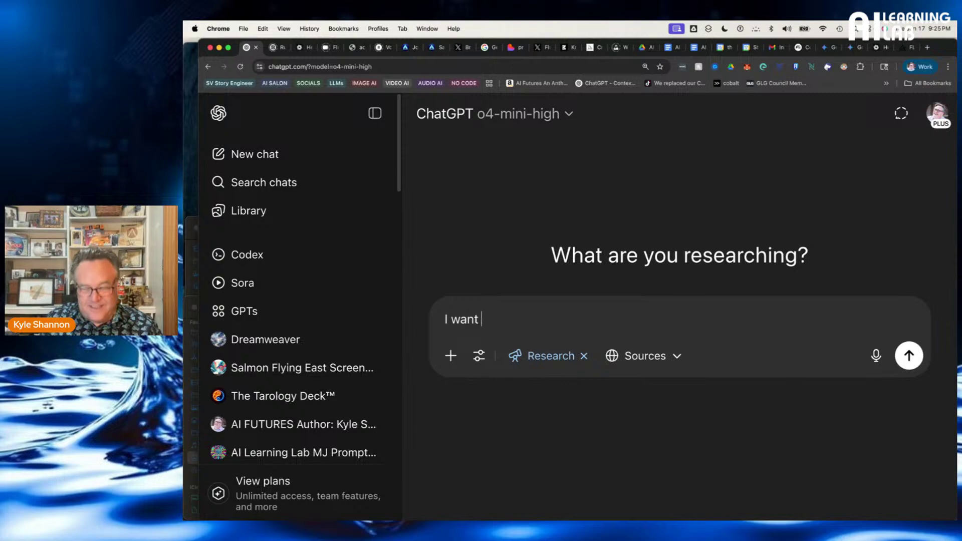
{"action": "type", "text": "you to cr"}
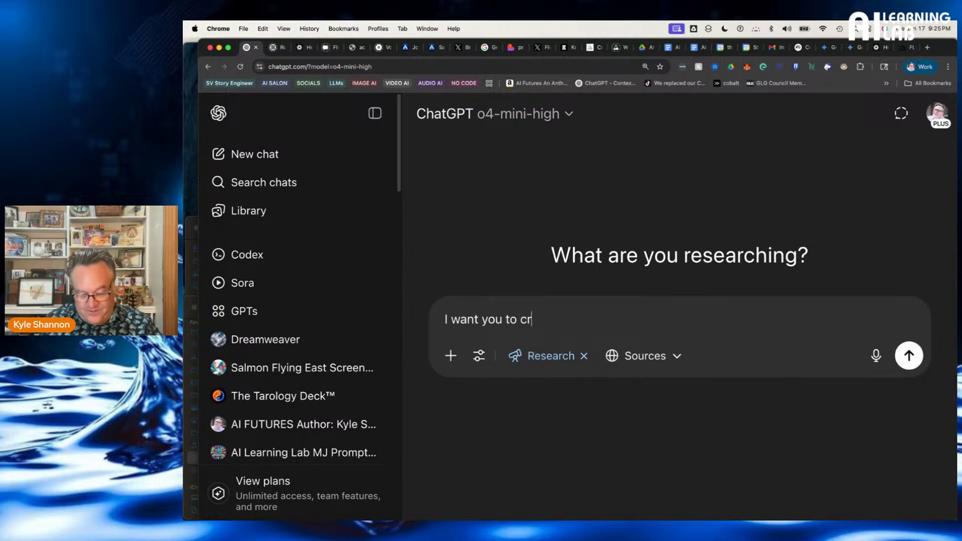
{"action": "type", "text": "eate a "}
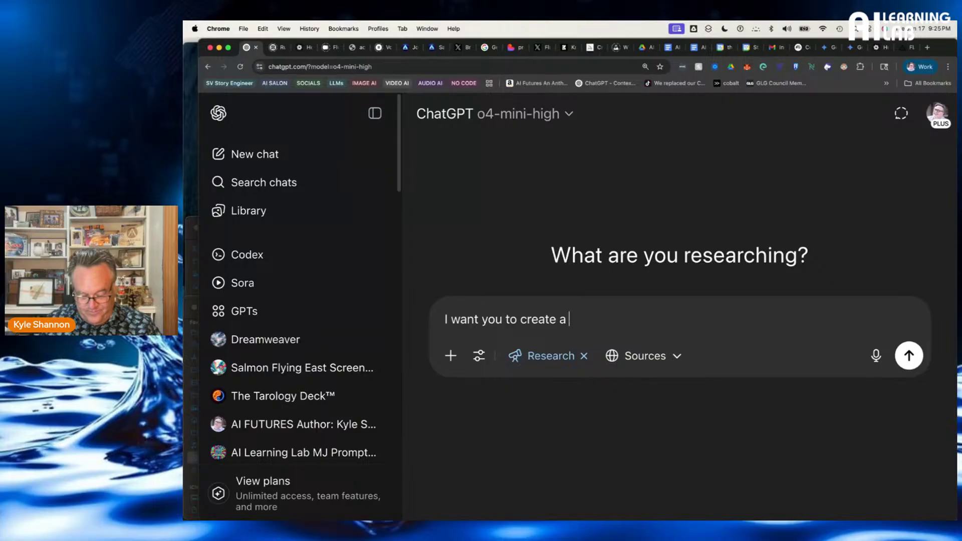
{"action": "type", "text": "catagro"}
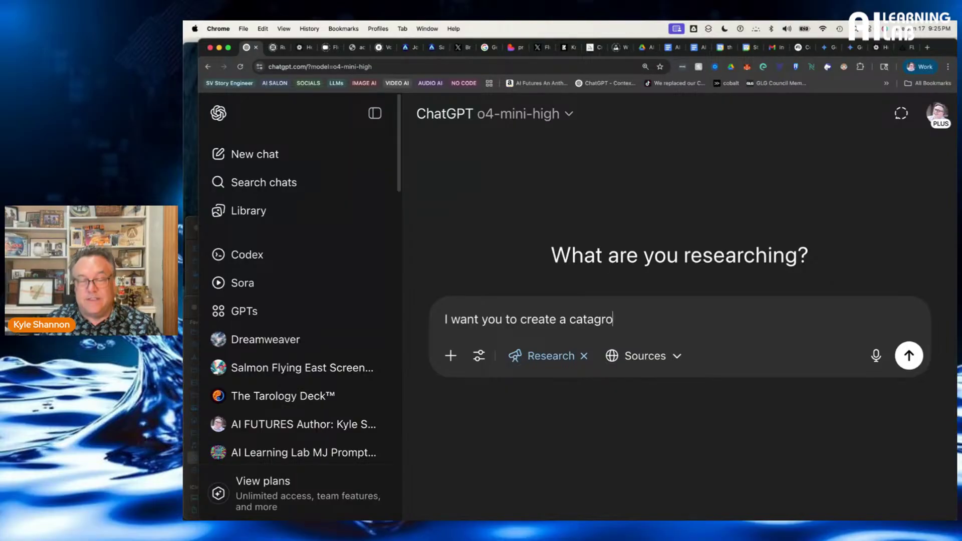
{"action": "key", "text": "BackSpace"}
{"action": "type", "text": "i"}
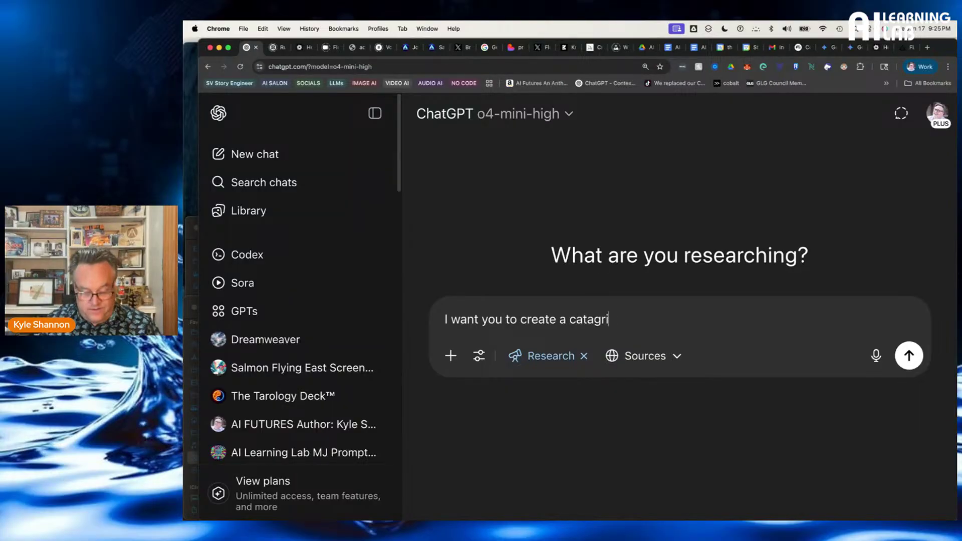
{"action": "type", "text": "sed repo"}
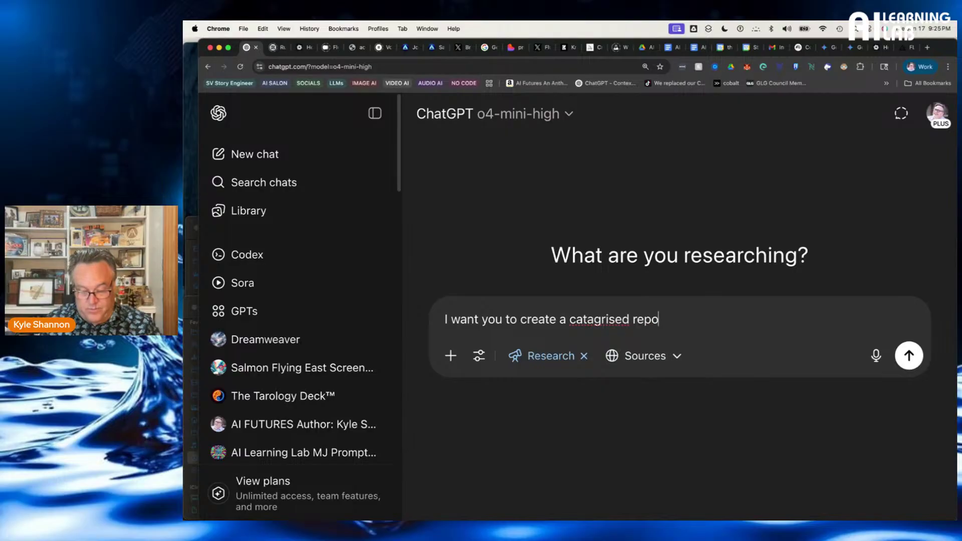
{"action": "type", "text": "rt of "}
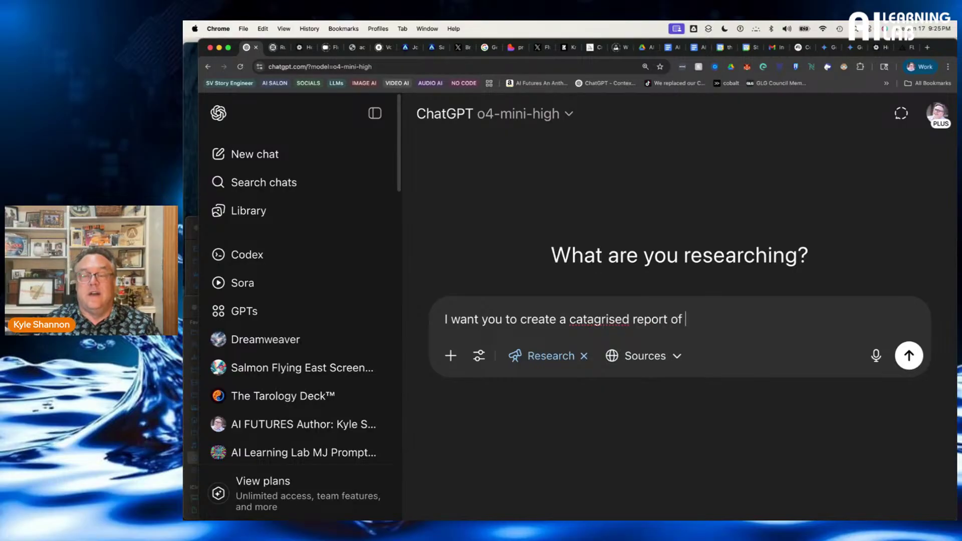
{"action": "type", "text": "3 reco"}
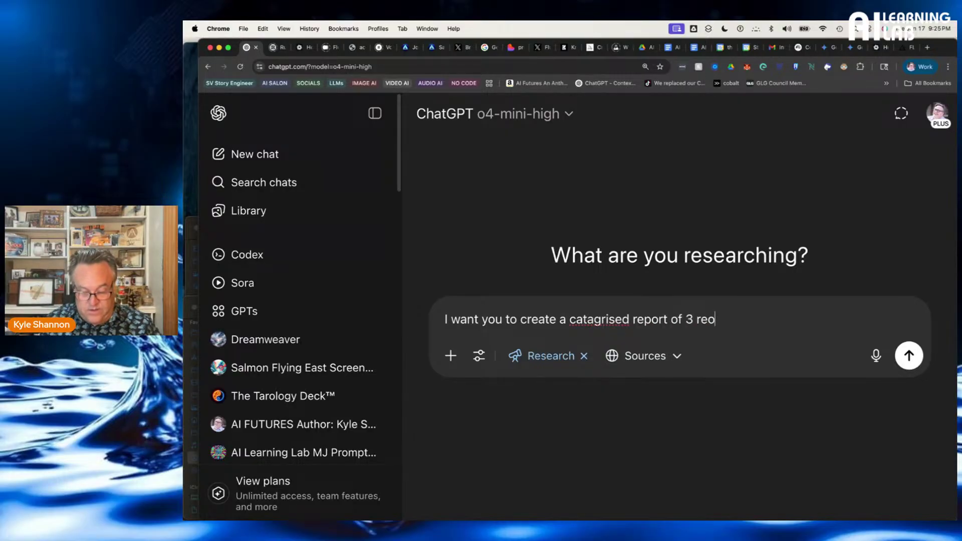
{"action": "type", "text": "mmended"}
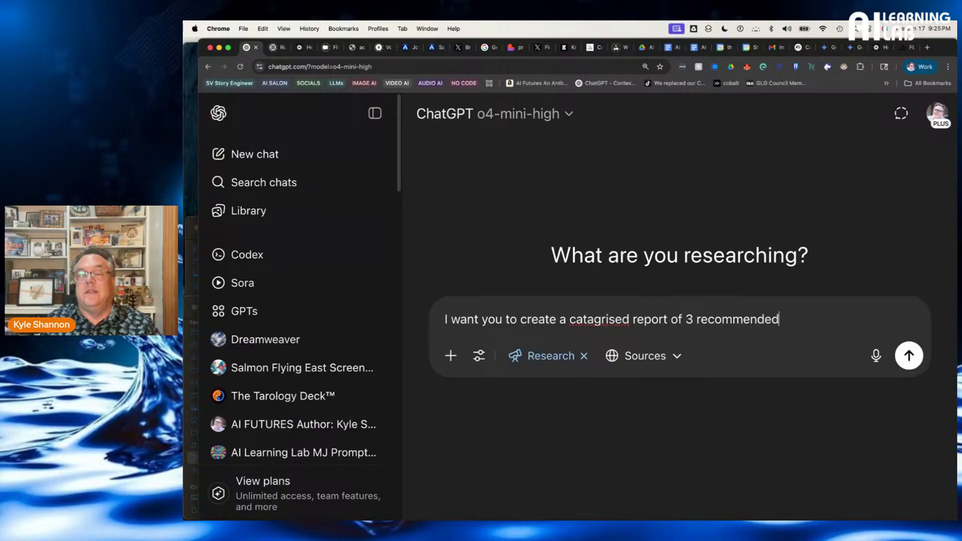
{"action": "type", "text": " bread makes"}
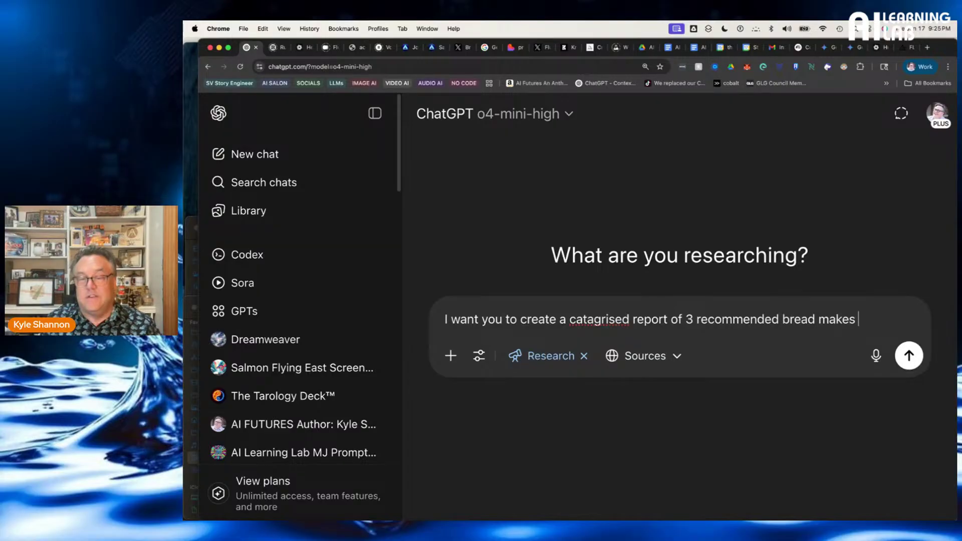
{"action": "key", "text": "BackSpace"}
{"action": "type", "text": "rs "}
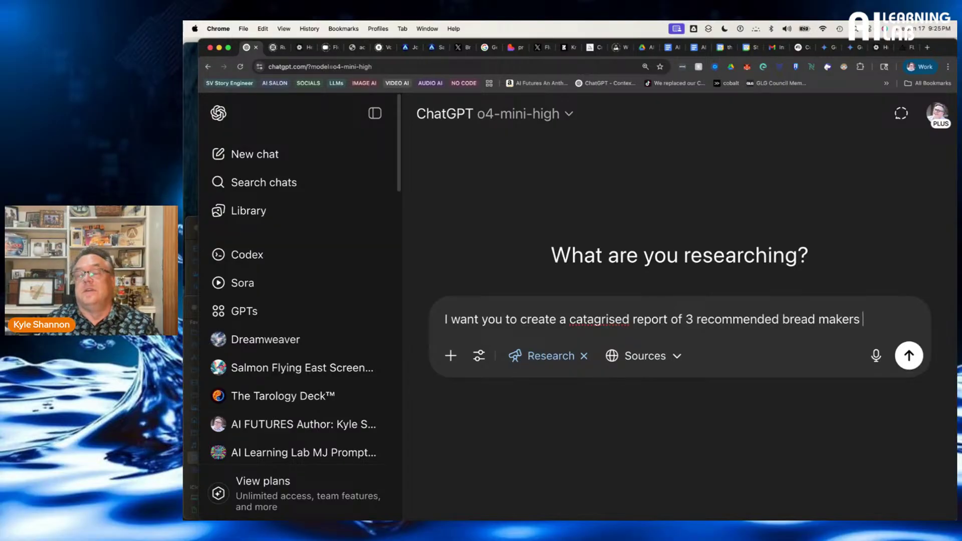
{"action": "type", "text": "in lo"}
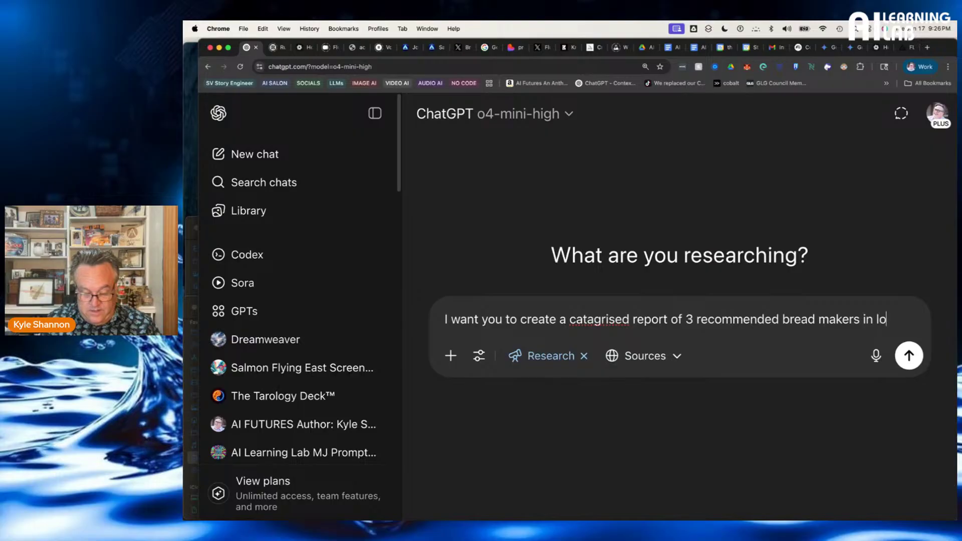
{"action": "type", "text": "w medium a"}
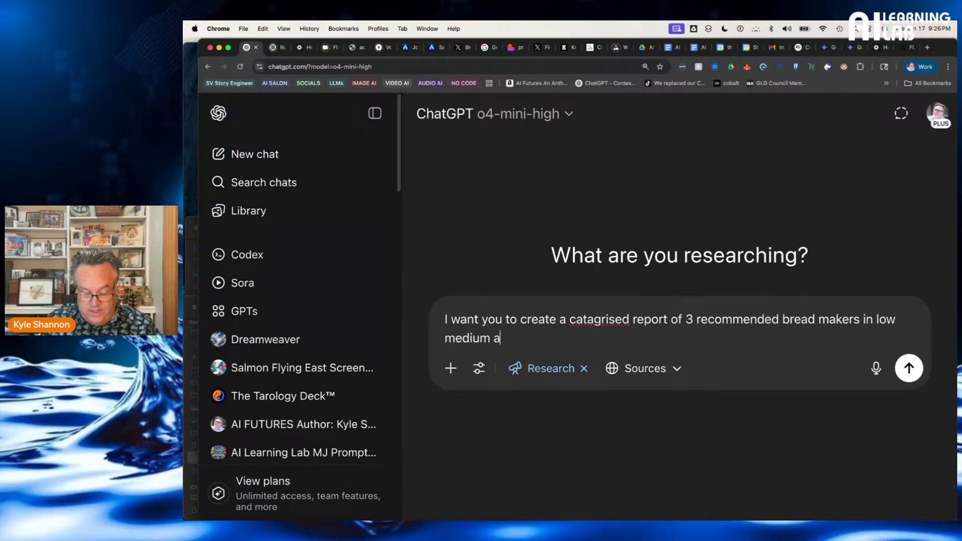
{"action": "type", "text": "nd high price p"}
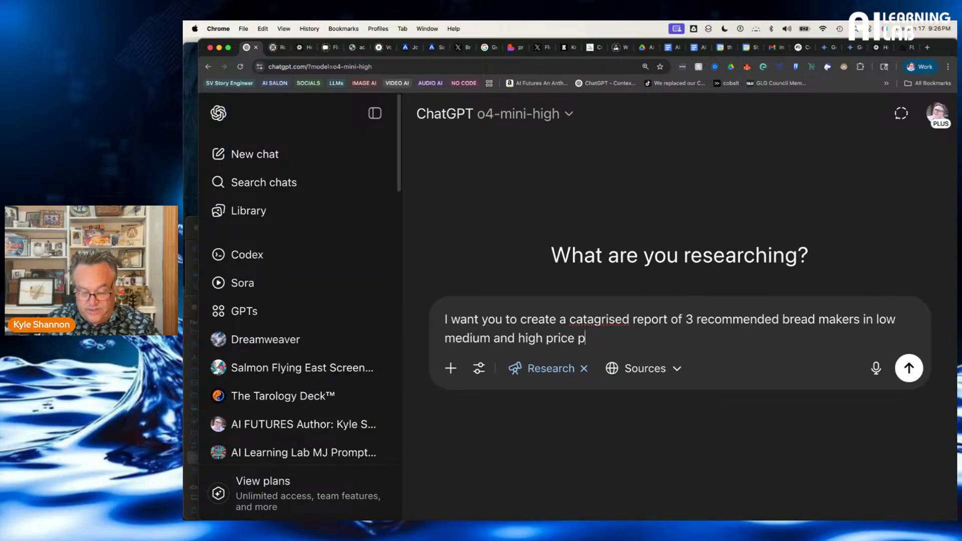
{"action": "type", "text": "oints. "}
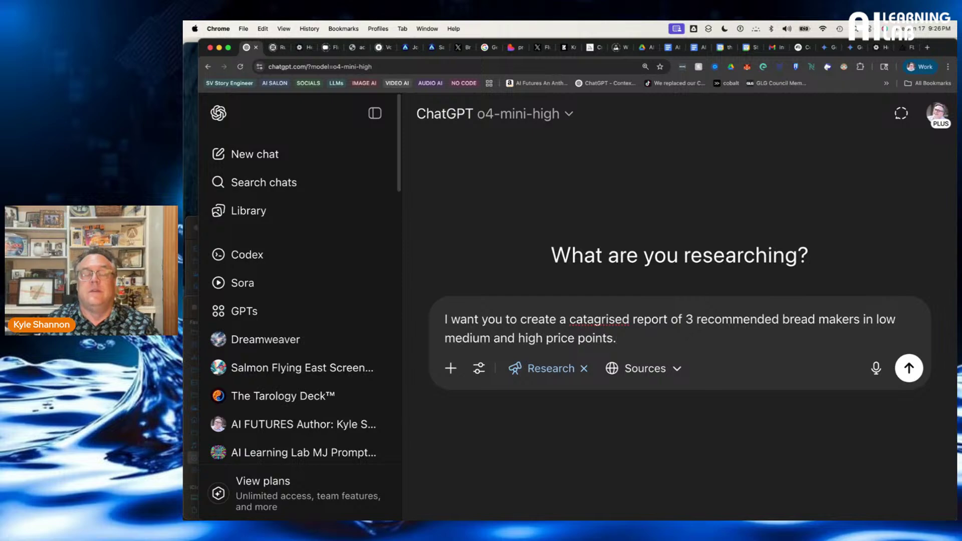
Add the instruction "You decide the criteria and don't mess it up." to the research prompt
{"action": "type", "text": "You de"}
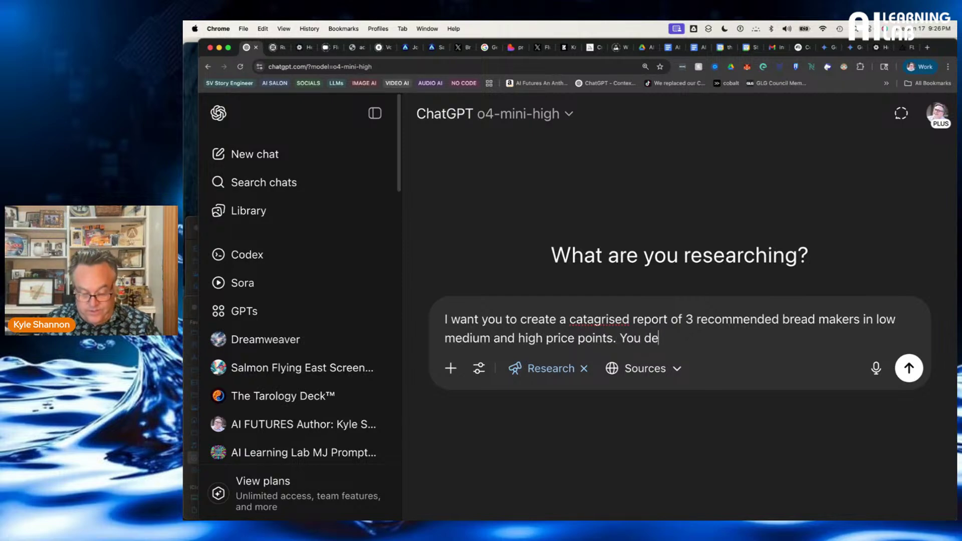
{"action": "type", "text": "cide the c"}
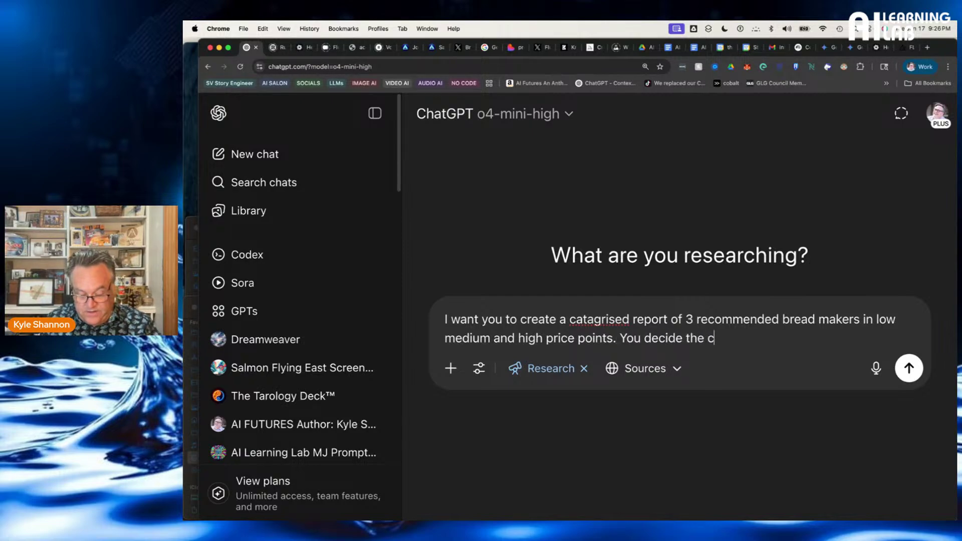
{"action": "type", "text": "riteria"}
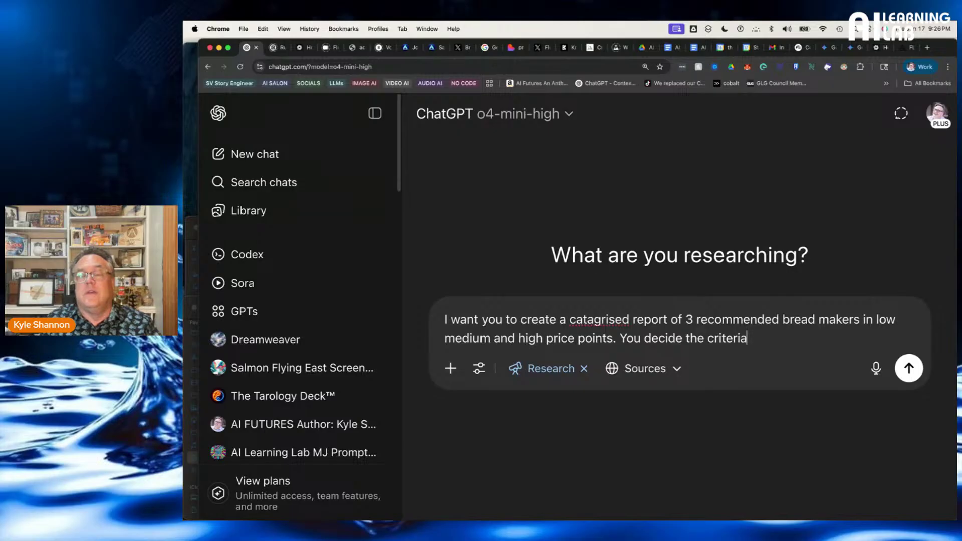
{"action": "type", "text": " and don't "}
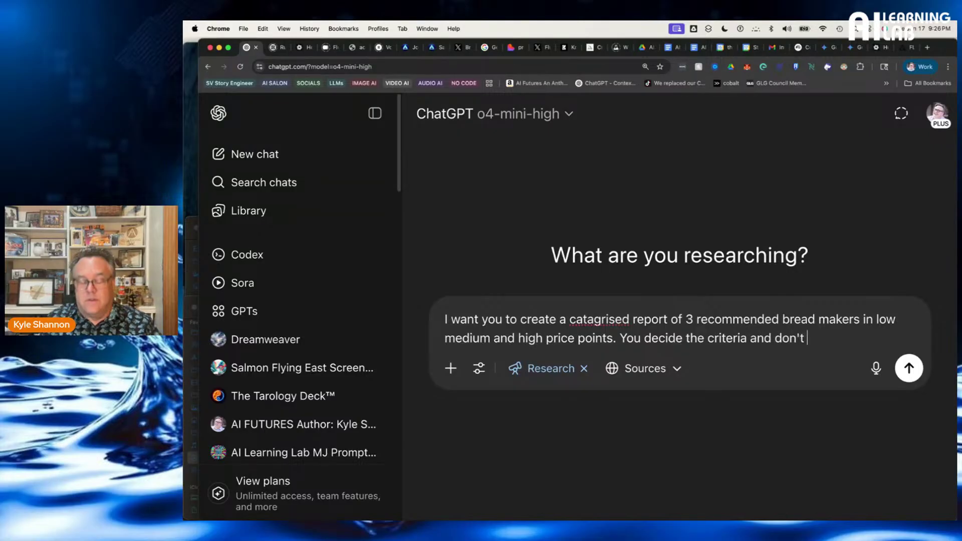
{"action": "type", "text": "mess it up. "}
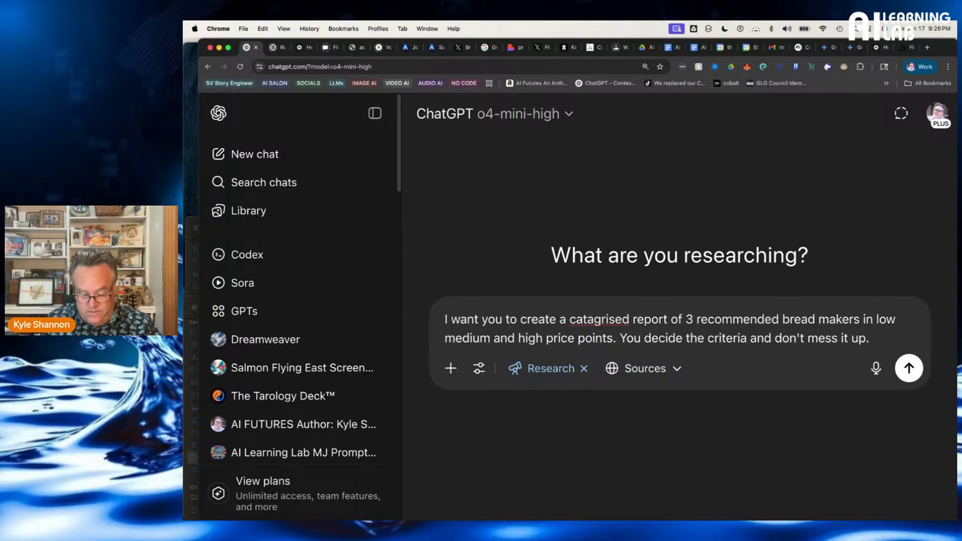
End the research prompt with "Theres a stoned dude who's munchies depend on the answer."
{"action": "type", "text": "Th"}
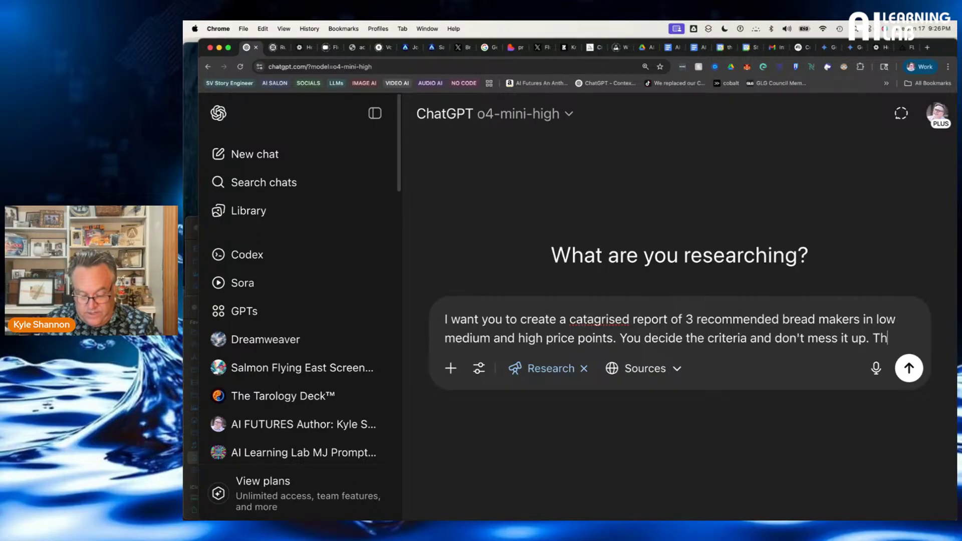
{"action": "type", "text": "eres a sto"}
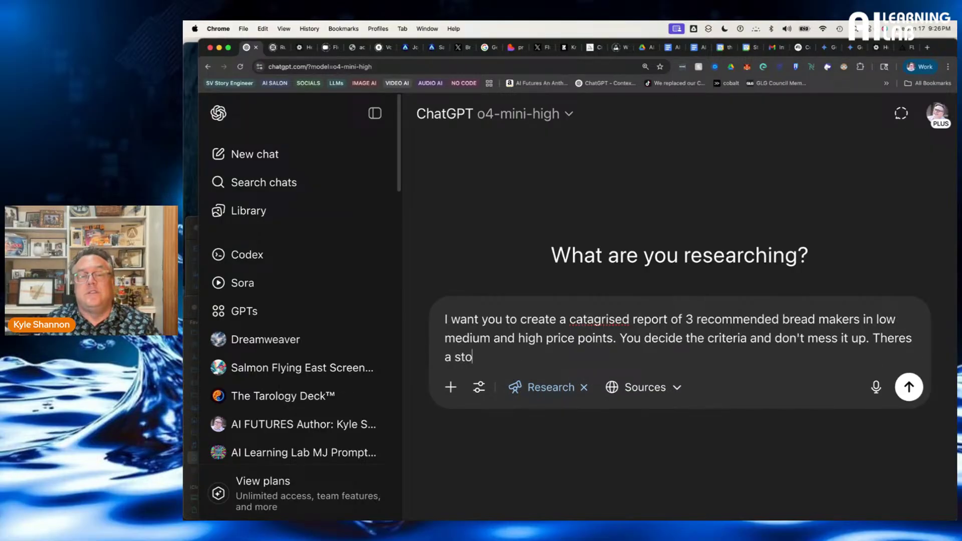
{"action": "type", "text": "ned d"}
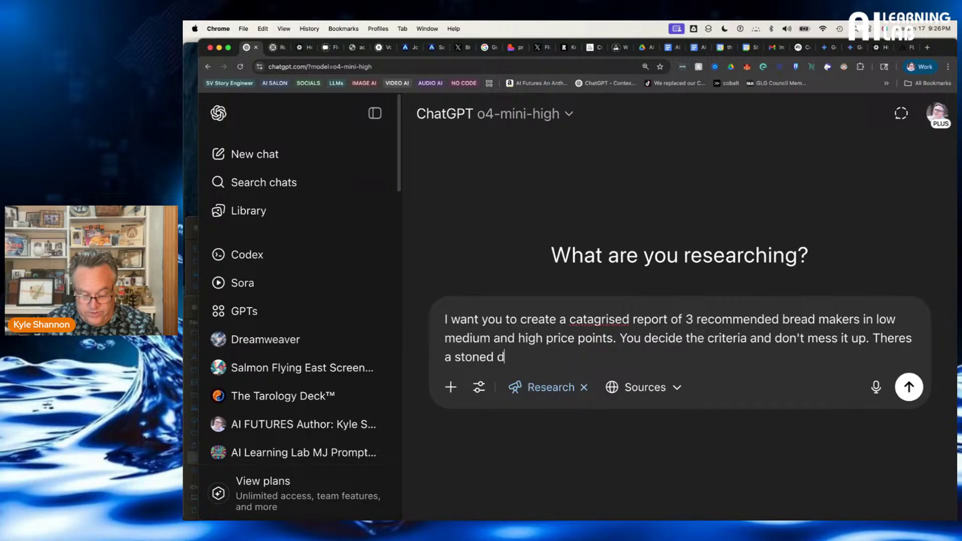
{"action": "type", "text": "ude who's mun"}
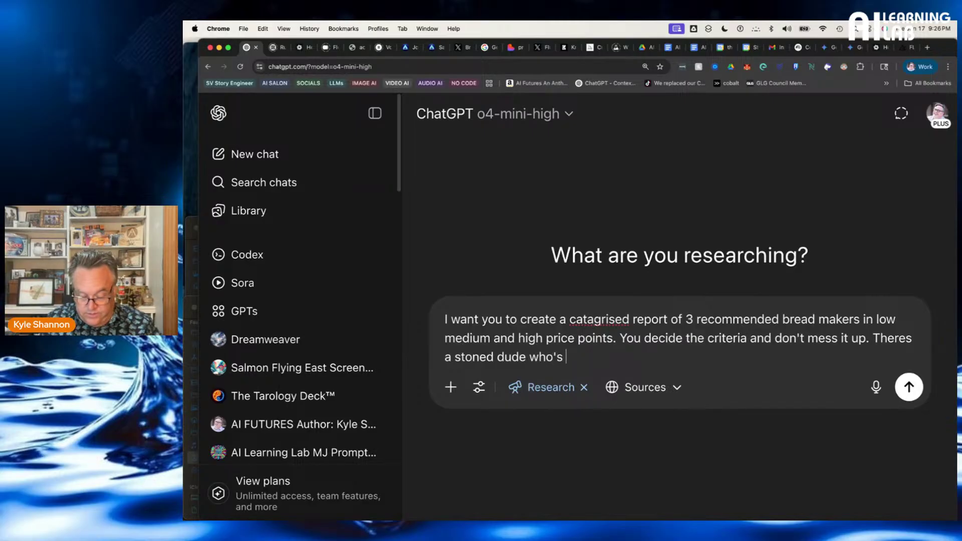
{"action": "type", "text": "ie"}
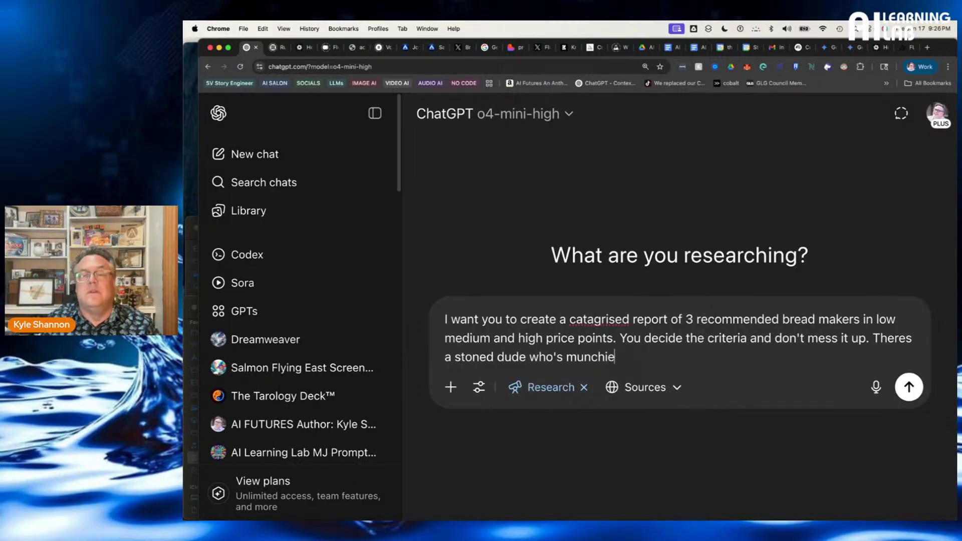
{"action": "type", "text": "s depend"}
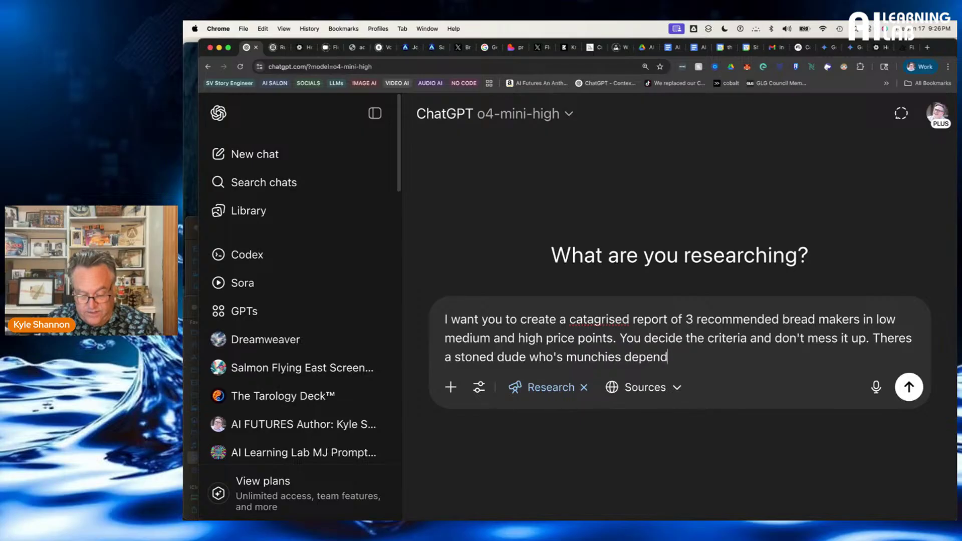
{"action": "type", "text": " on the answer."}
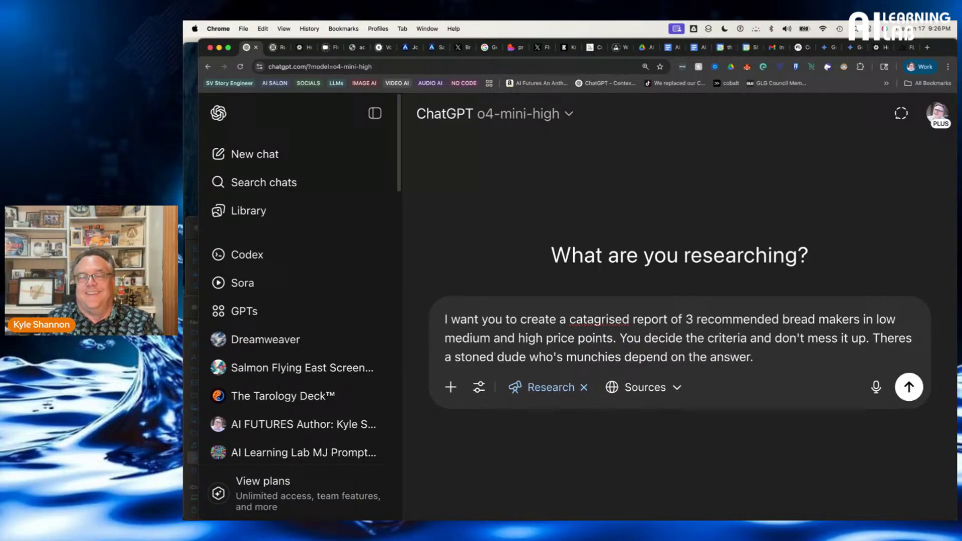
Submit the research prompt and begin the reply to the clarifying questions with "US, flexible loaf size"
{"action": "key", "text": "Return"}
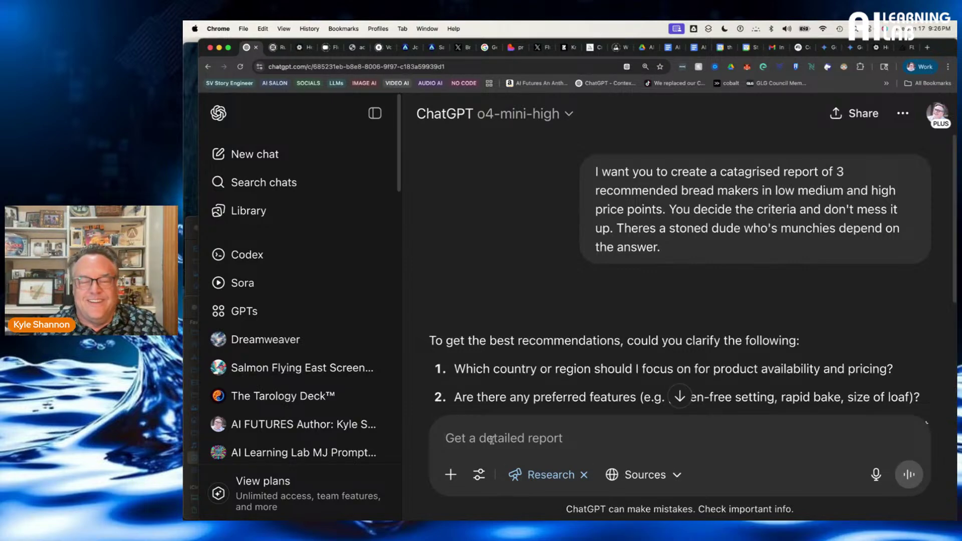
{"action": "type", "text": "US"}
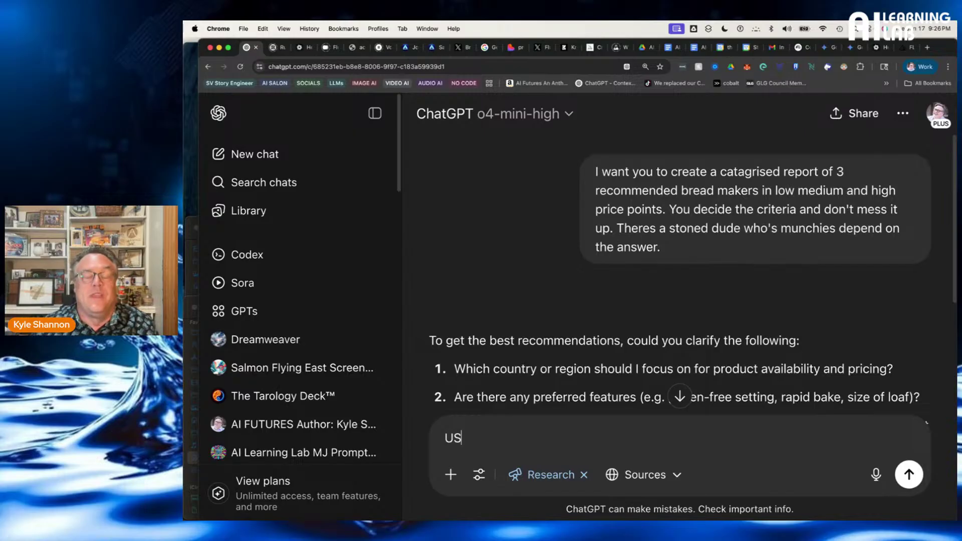
{"action": "scroll", "coordinate": [666, 370], "scroll_direction": "down", "scroll_amount": 3}
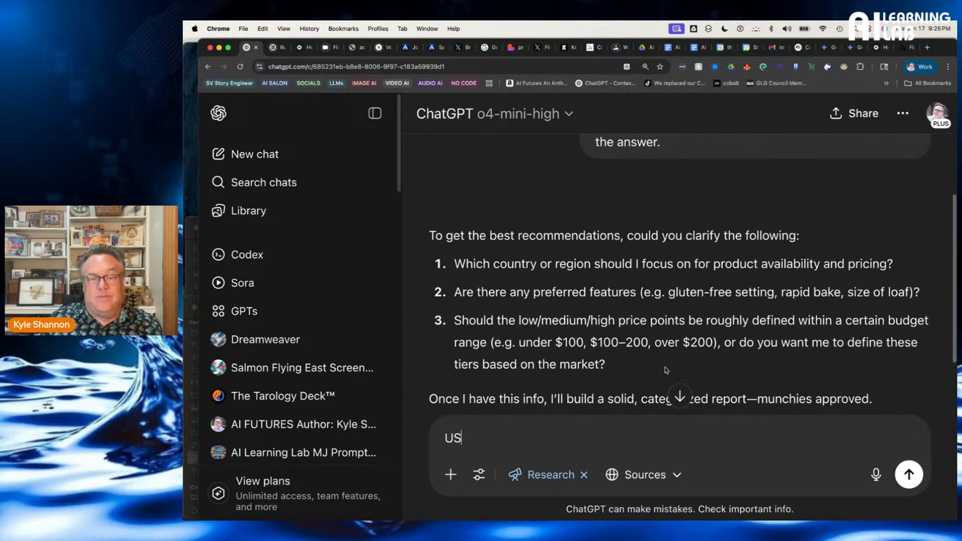
{"action": "type", "text": ", "}
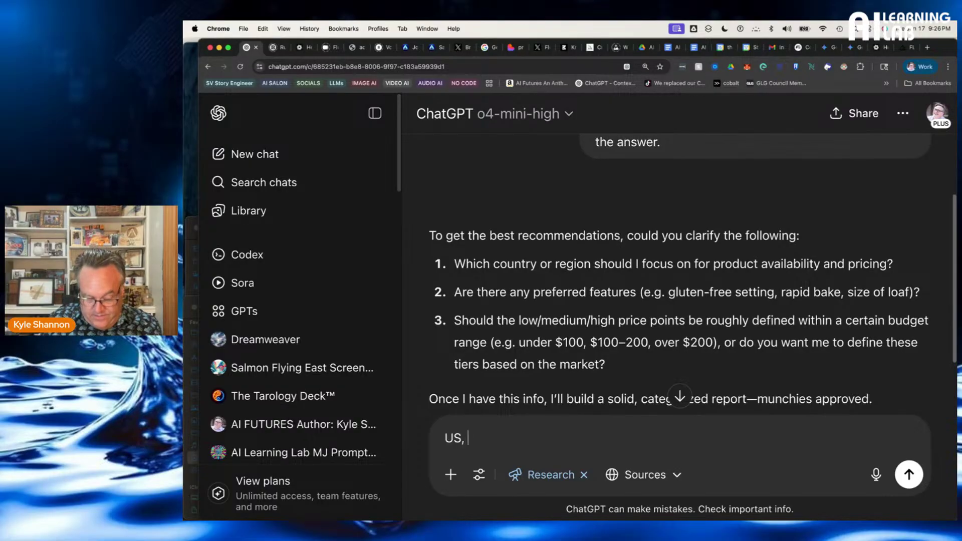
{"action": "type", "text": "flexible"}
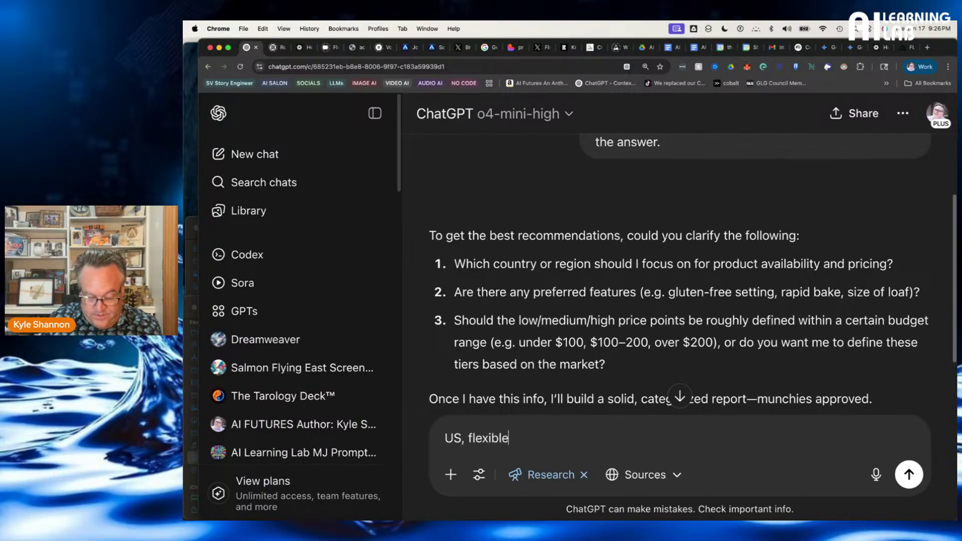
{"action": "type", "text": " loaf size"}
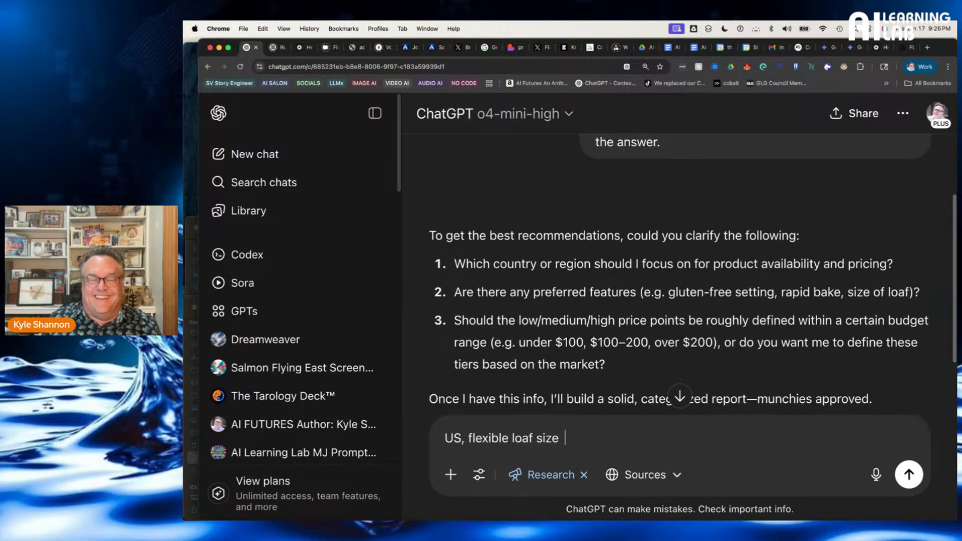
Finish the clarification reply with ", you define ranges" and send it to start the research
{"action": "key", "text": "BackSpace"}
{"action": "type", "text": ","}
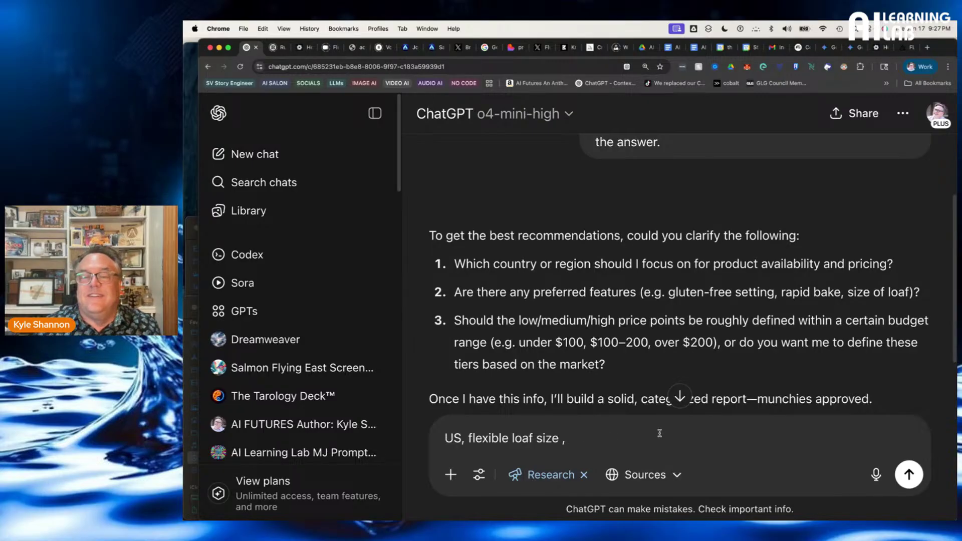
{"action": "type", "text": "you"}
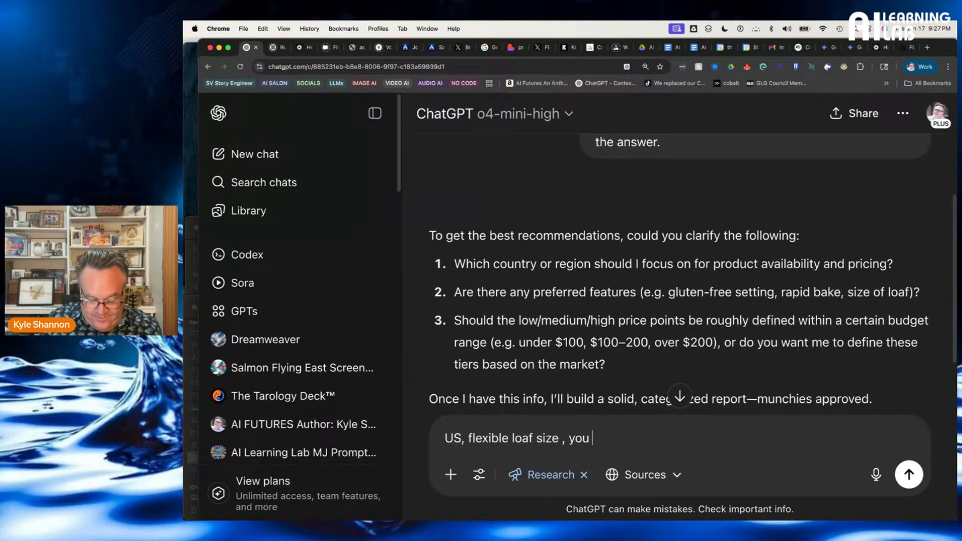
{"action": "type", "text": " define ranges"}
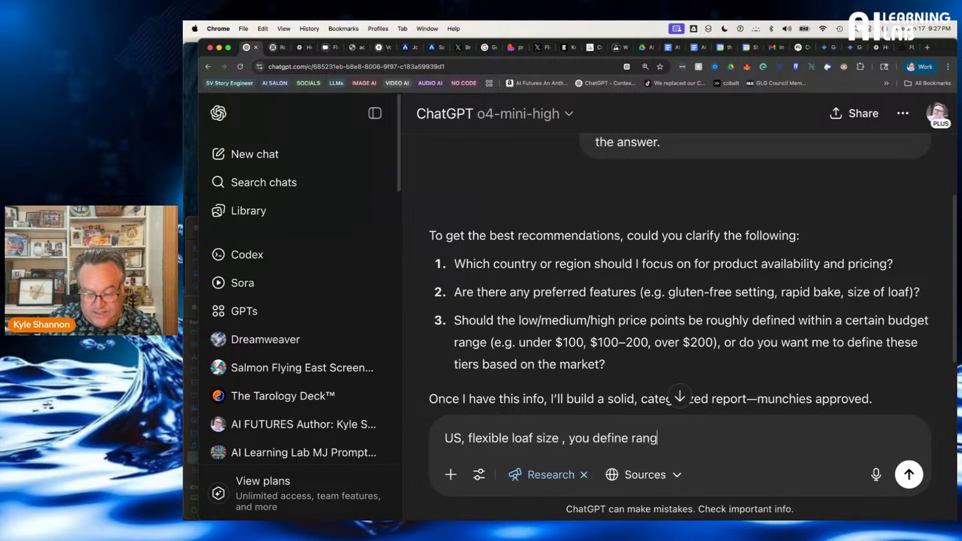
{"action": "key", "text": "Return"}
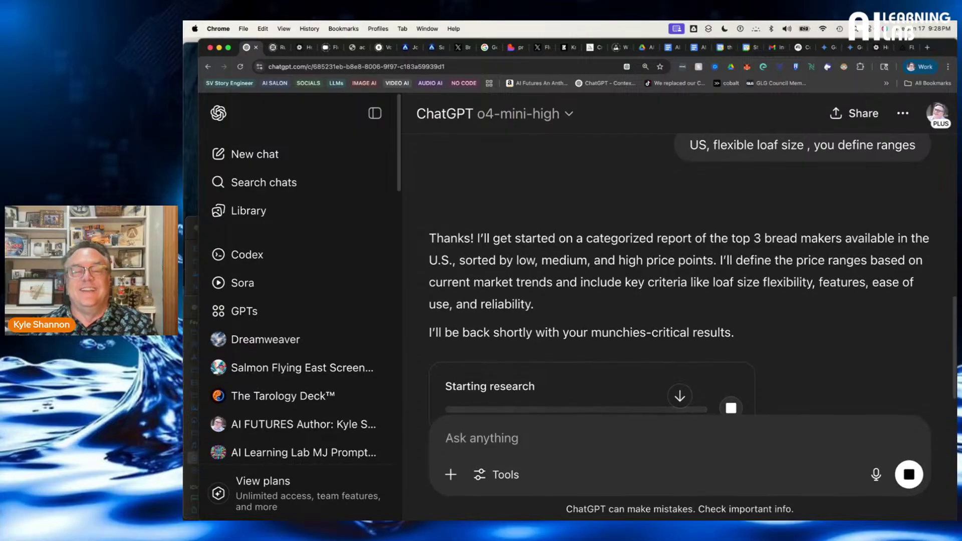
{"action": "scroll", "coordinate": [833, 344], "scroll_direction": "down", "scroll_amount": 3}
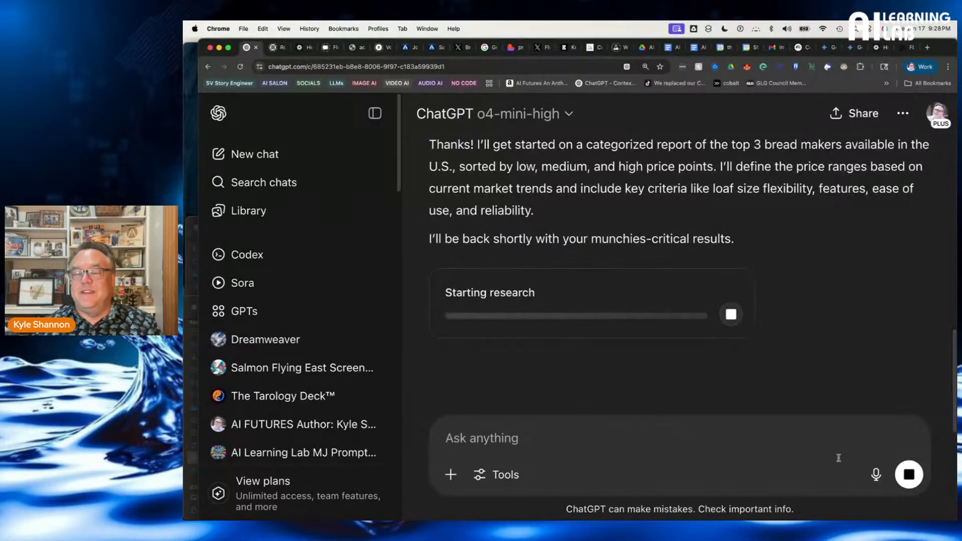
{"action": "left_click", "coordinate": [909, 475]}
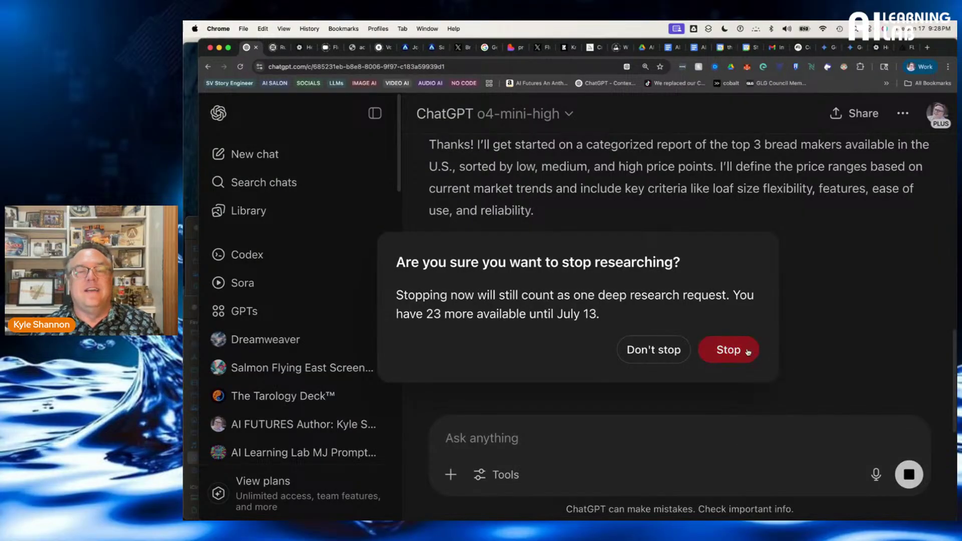
{"action": "left_click", "coordinate": [645, 354]}
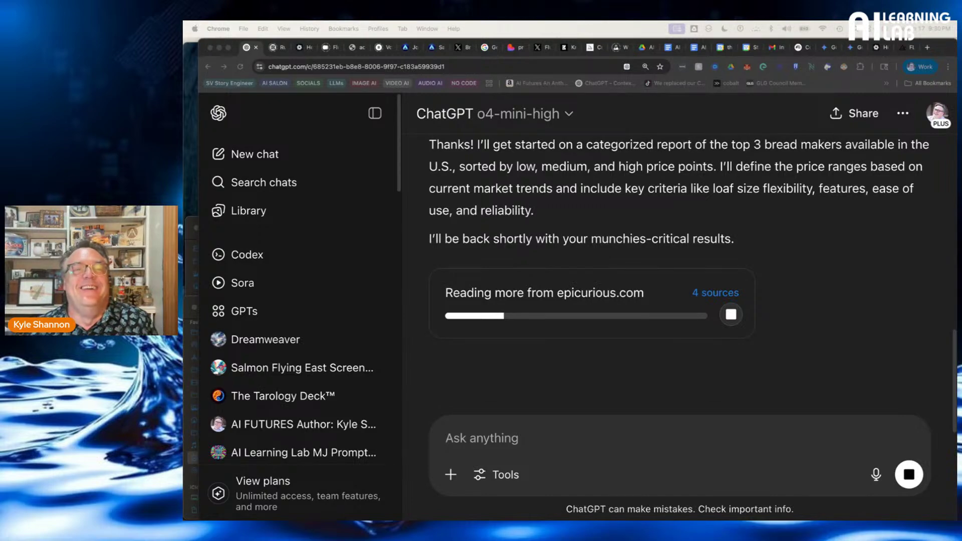
Switch to The AI Salon community and open the Irregulars (AI Learning Lab) space
{"action": "left_click", "coordinate": [408, 47]}
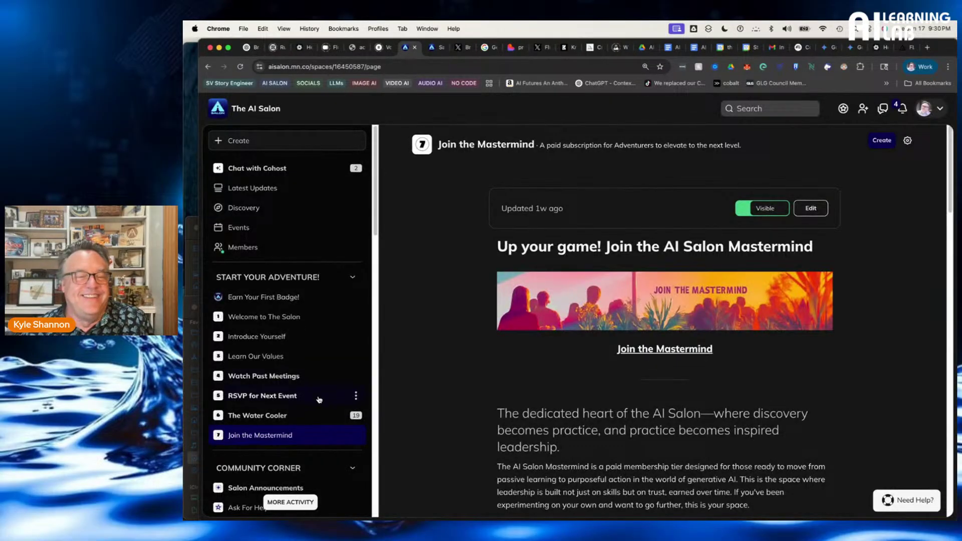
{"action": "scroll", "coordinate": [310, 394], "scroll_direction": "down", "scroll_amount": 10}
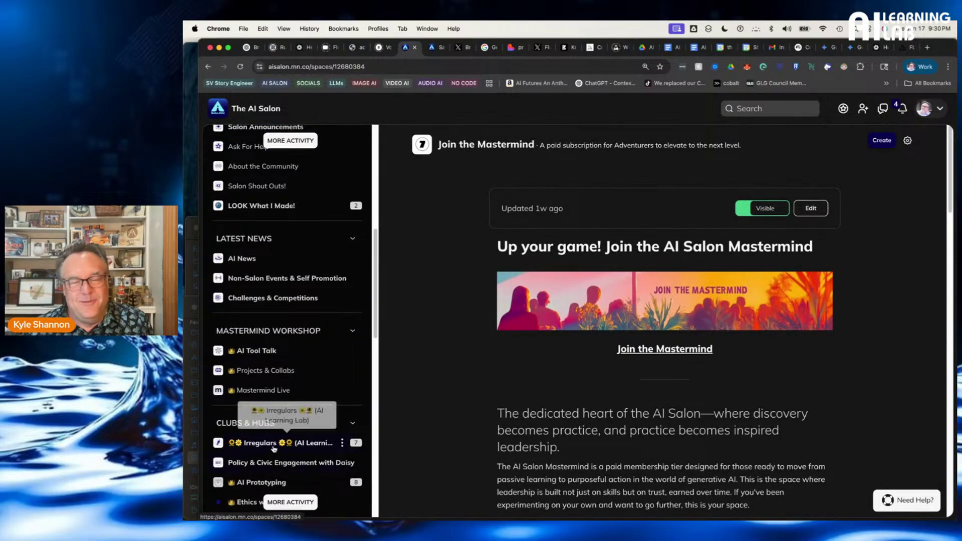
{"action": "left_click", "coordinate": [286, 443]}
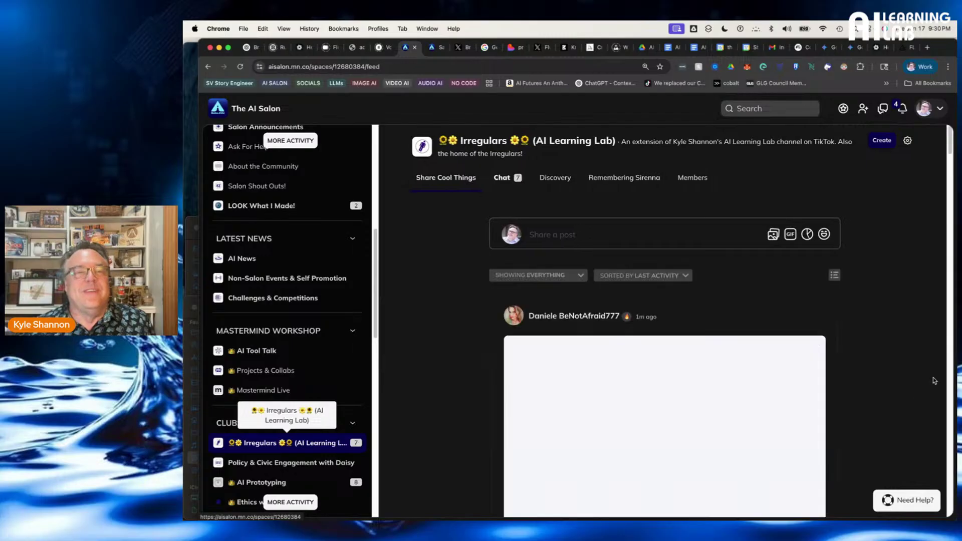
Enlarge the FLUX.1 Kontext [pro] portrait screenshot in the newest post, examine the generated faces up close, and close it
{"action": "scroll", "coordinate": [907, 395], "scroll_direction": "down", "scroll_amount": 5}
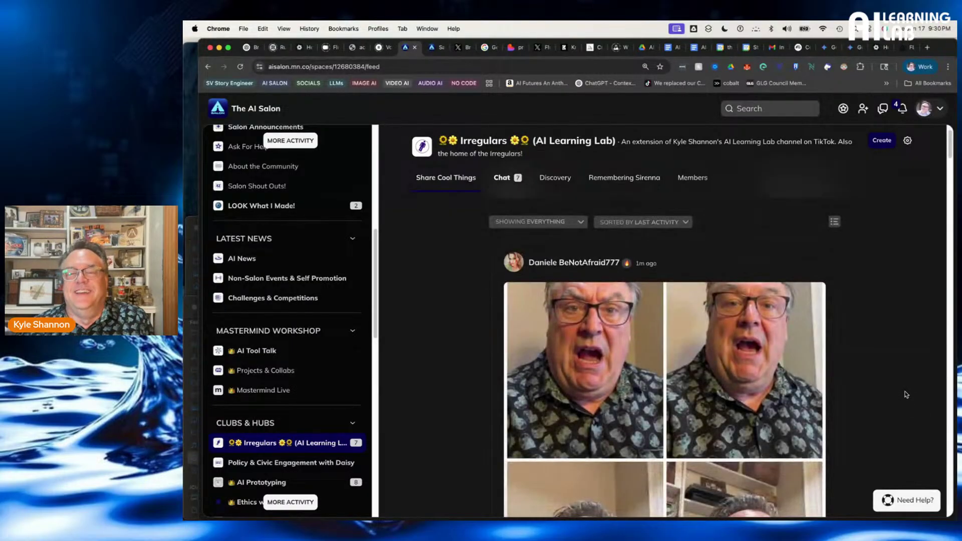
{"action": "scroll", "coordinate": [906, 391], "scroll_direction": "up", "scroll_amount": 2}
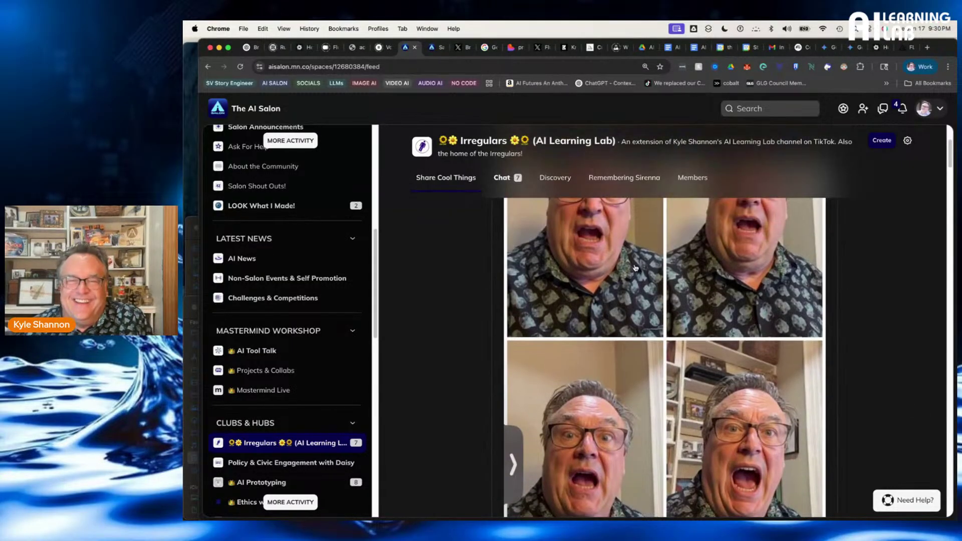
{"action": "left_click", "coordinate": [612, 264]}
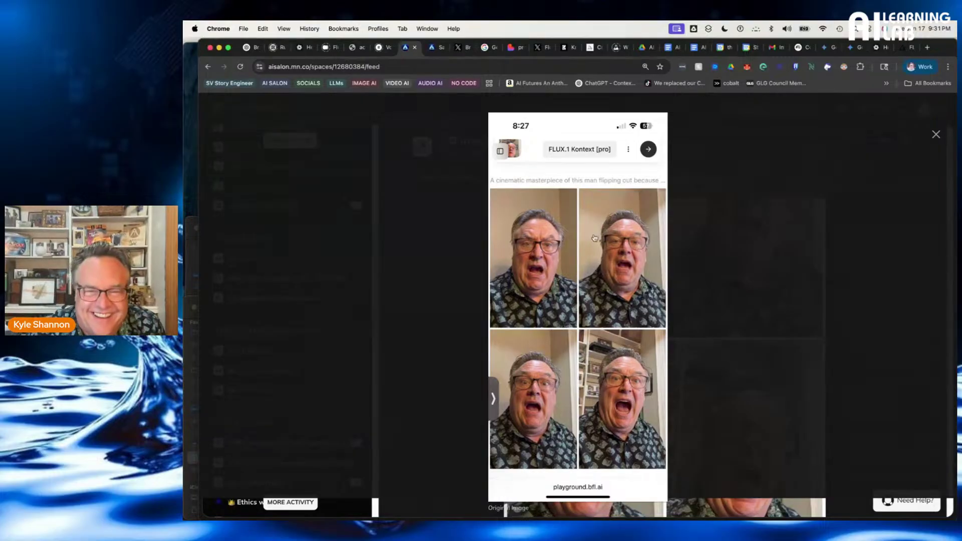
{"action": "left_click", "coordinate": [551, 246]}
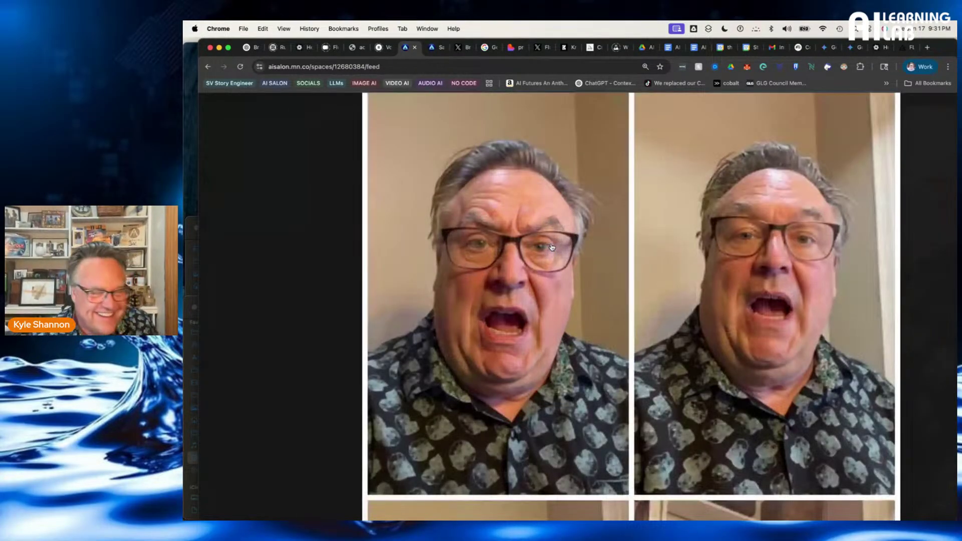
{"action": "left_click", "coordinate": [656, 245]}
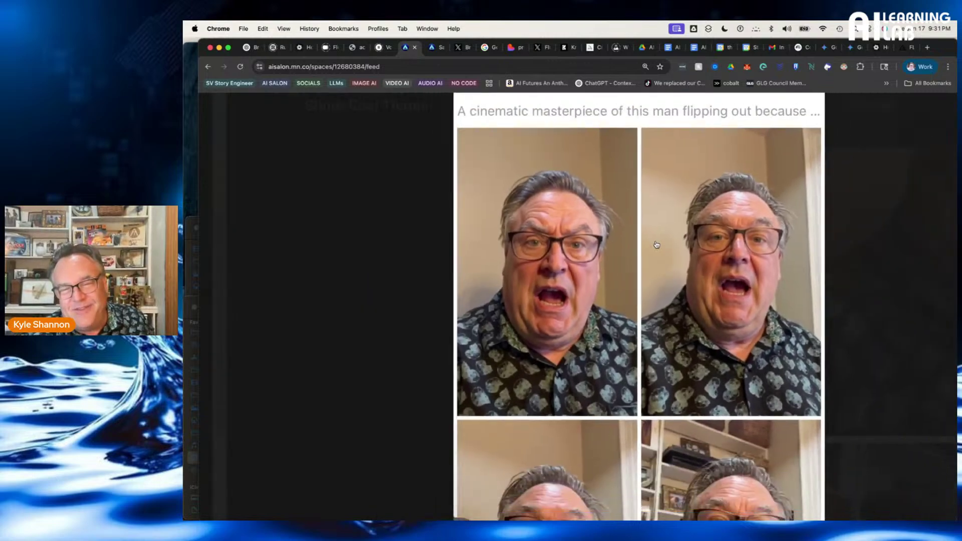
{"action": "scroll", "coordinate": [656, 245], "scroll_direction": "down", "scroll_amount": 5}
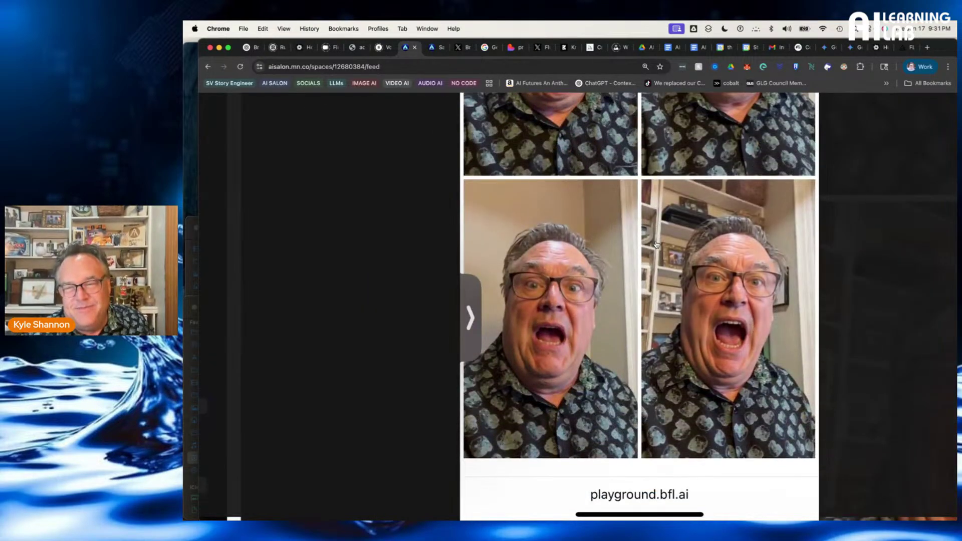
{"action": "left_click", "coordinate": [671, 286]}
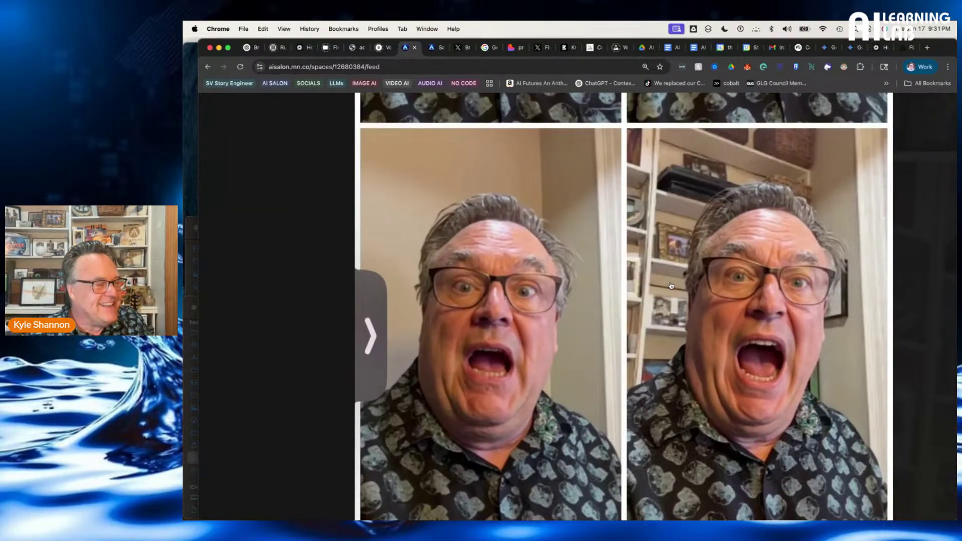
{"action": "left_click", "coordinate": [671, 286]}
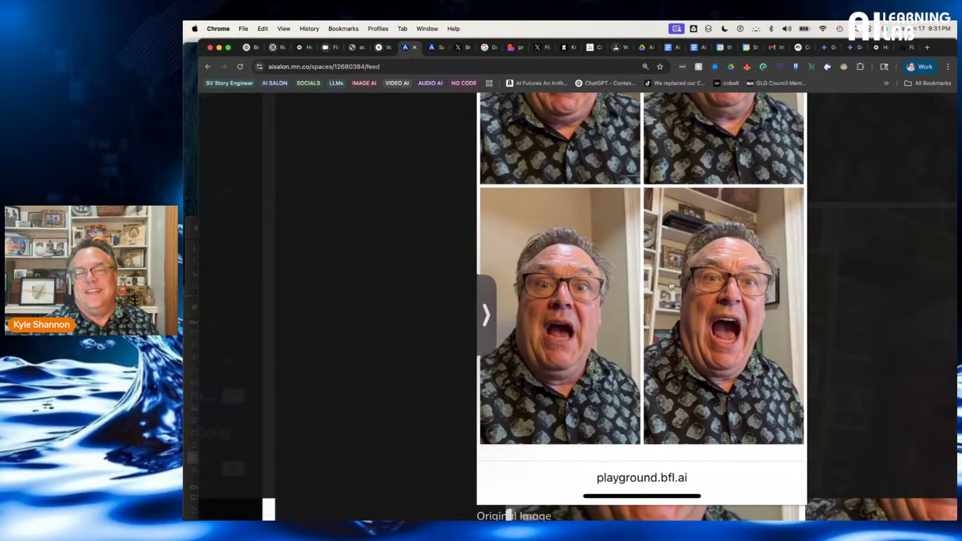
{"action": "left_click", "coordinate": [671, 286]}
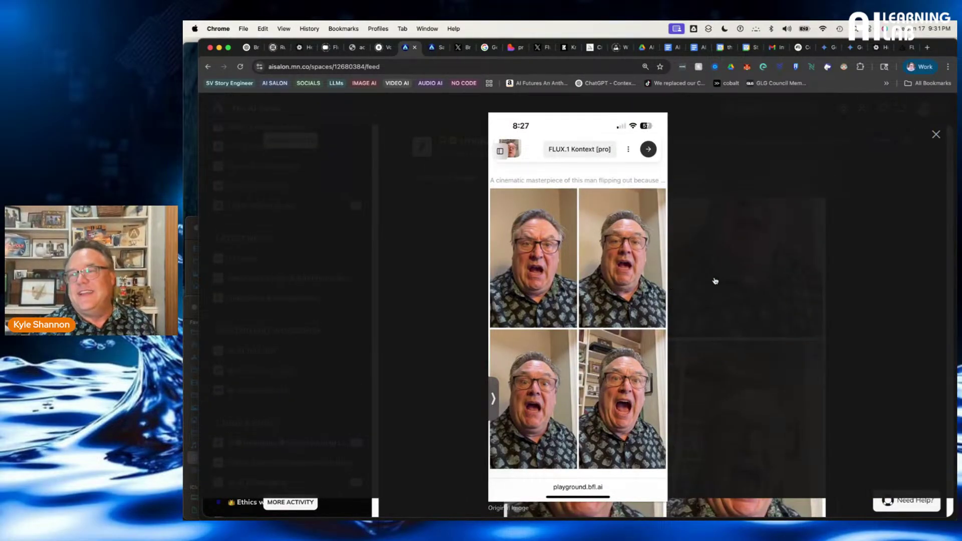
{"action": "left_click", "coordinate": [935, 135]}
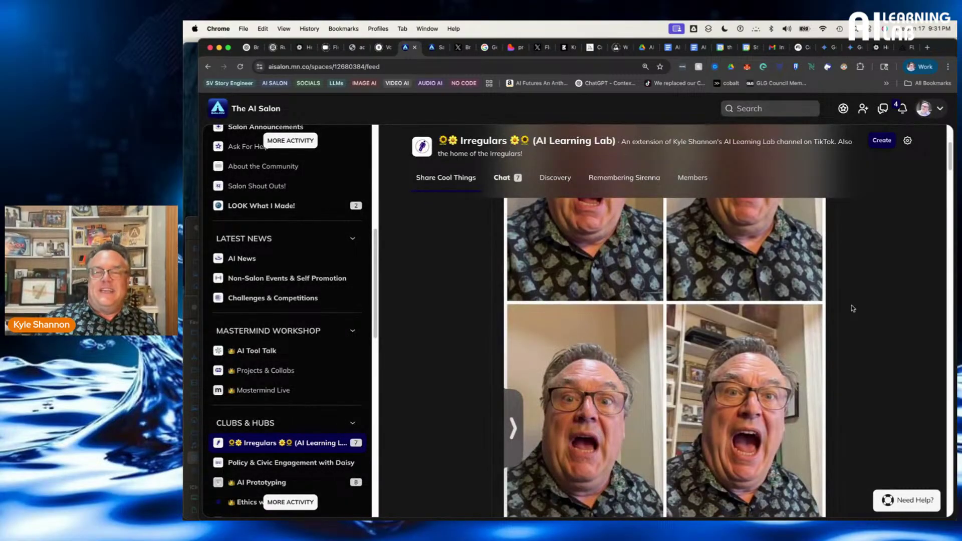
{"action": "scroll", "coordinate": [853, 308], "scroll_direction": "down", "scroll_amount": 12}
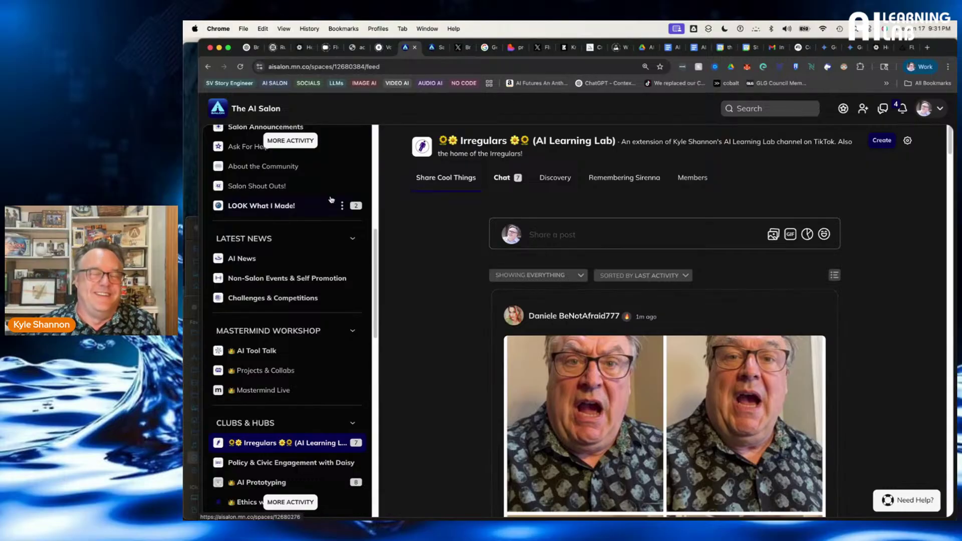
{"action": "scroll", "coordinate": [264, 185], "scroll_direction": "up", "scroll_amount": 5}
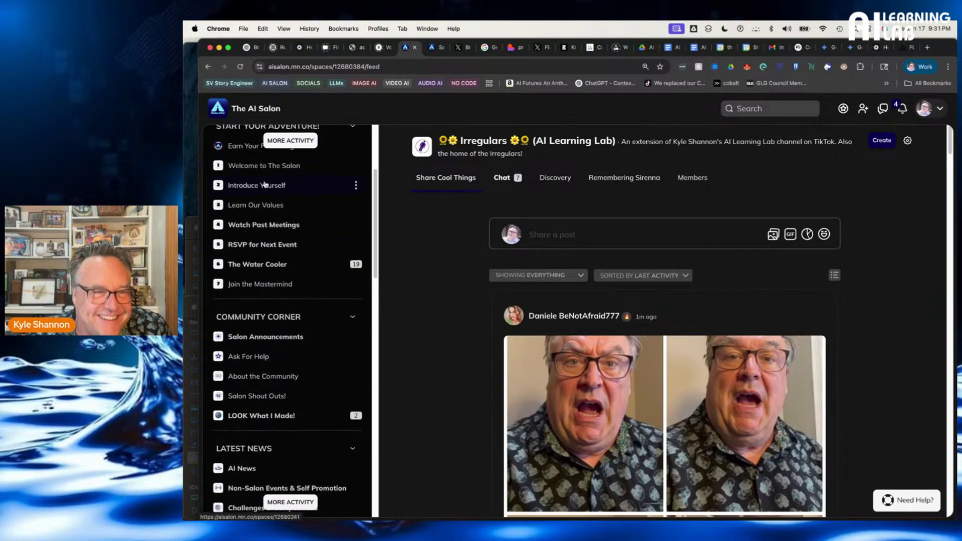
{"action": "scroll", "coordinate": [264, 184], "scroll_direction": "up", "scroll_amount": 3}
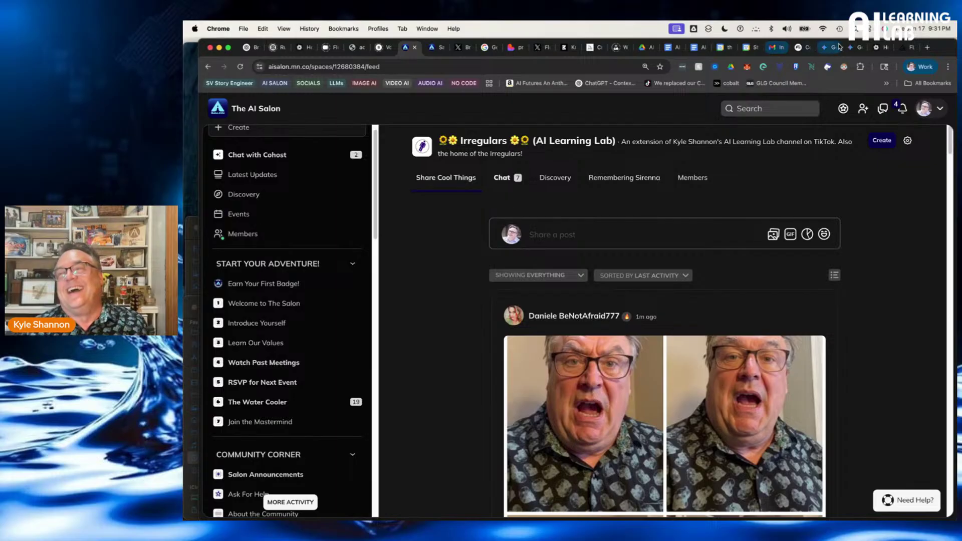
Switch to Midjourney, upload sydney-white.png into the image editor, and set its aspect ratio to 16:9
{"action": "left_click", "coordinate": [908, 48]}
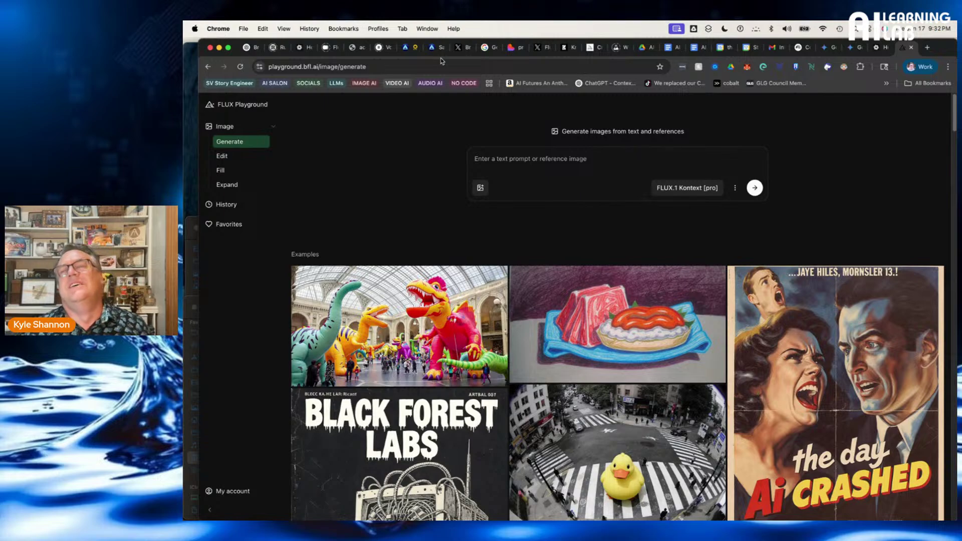
{"action": "left_click", "coordinate": [593, 50]}
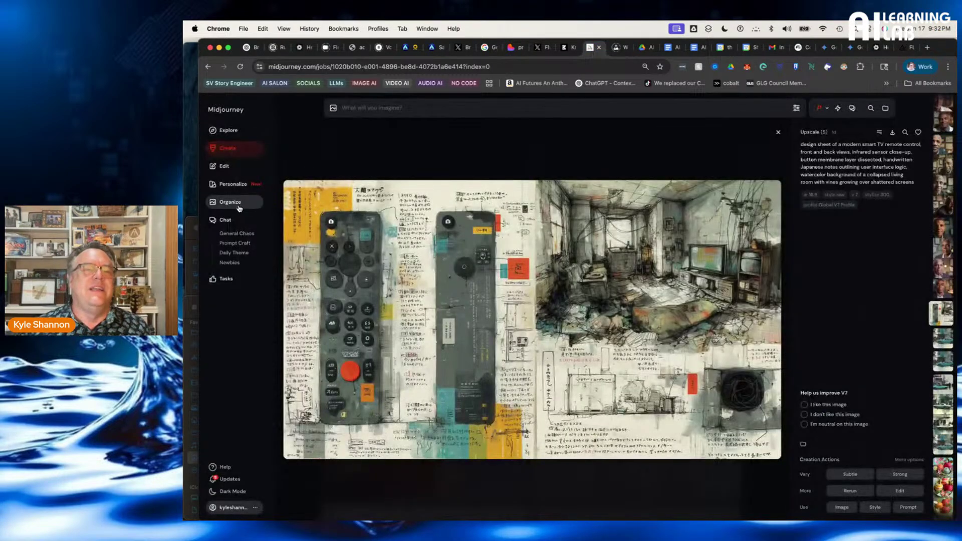
{"action": "left_click", "coordinate": [230, 170]}
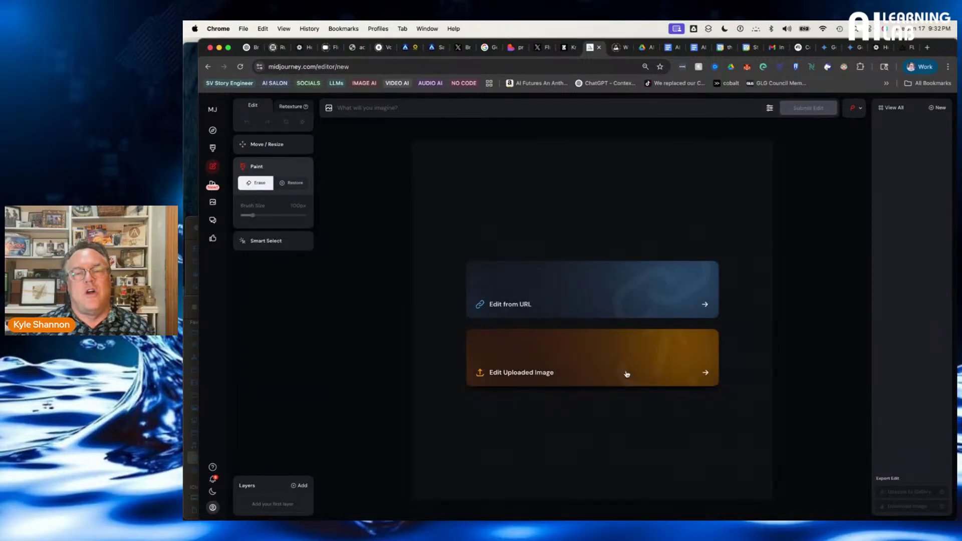
{"action": "left_click", "coordinate": [563, 352]}
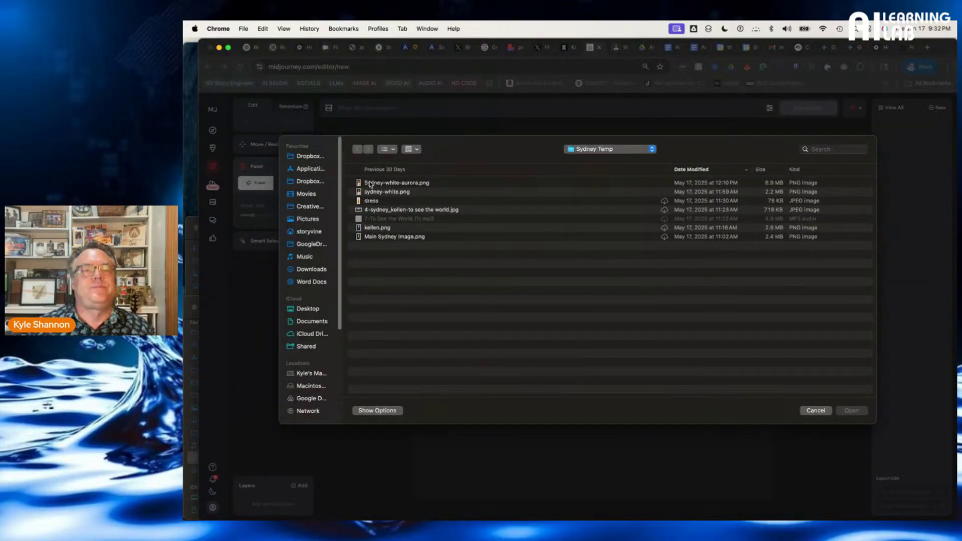
{"action": "double_click", "coordinate": [387, 193]}
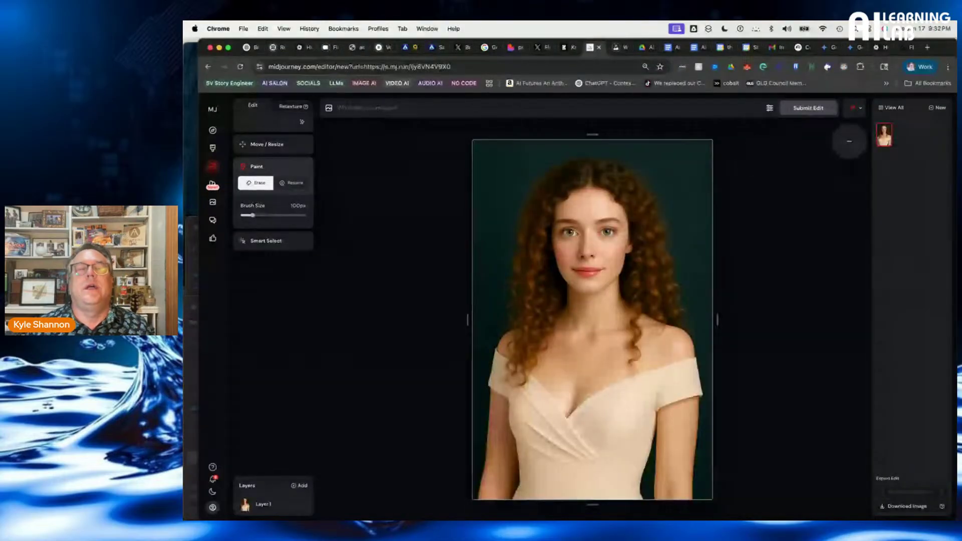
{"action": "left_click", "coordinate": [275, 145]}
{"action": "left_click", "coordinate": [288, 214]}
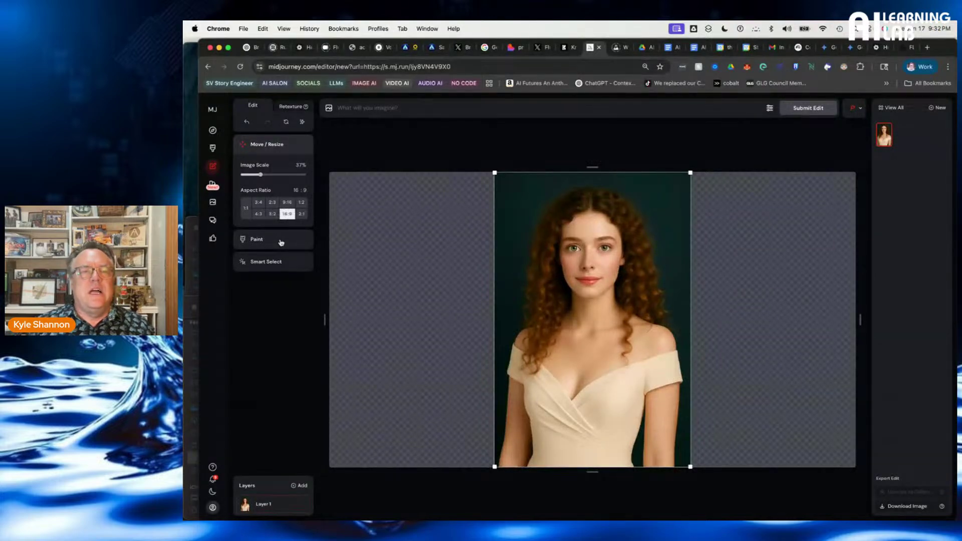
Enter the prompt "dark green background" for the widened portrait and submit the edit
{"action": "left_click", "coordinate": [381, 106]}
{"action": "type", "text": "dar"}
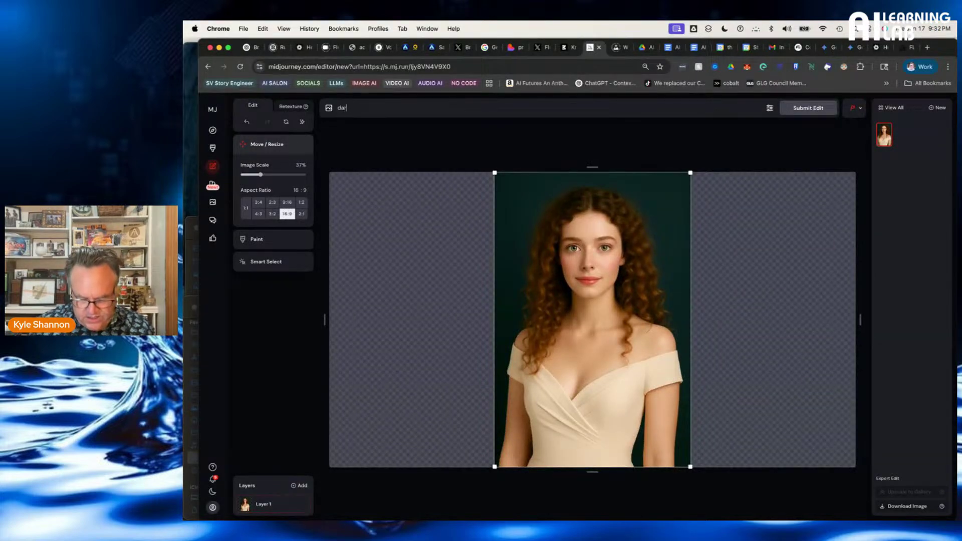
{"action": "type", "text": "g"}
{"action": "key", "text": "BackSpace"}
{"action": "type", "text": "k "}
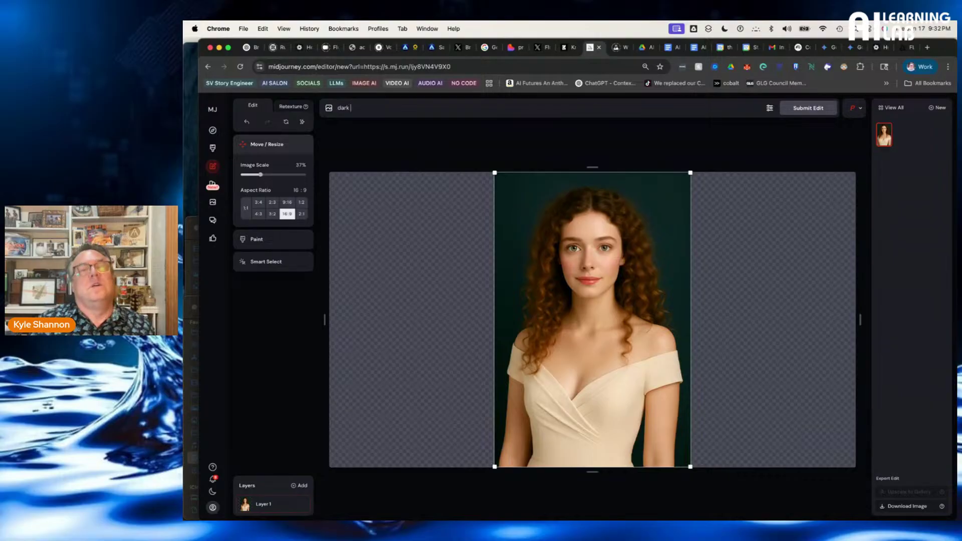
{"action": "type", "text": "green"}
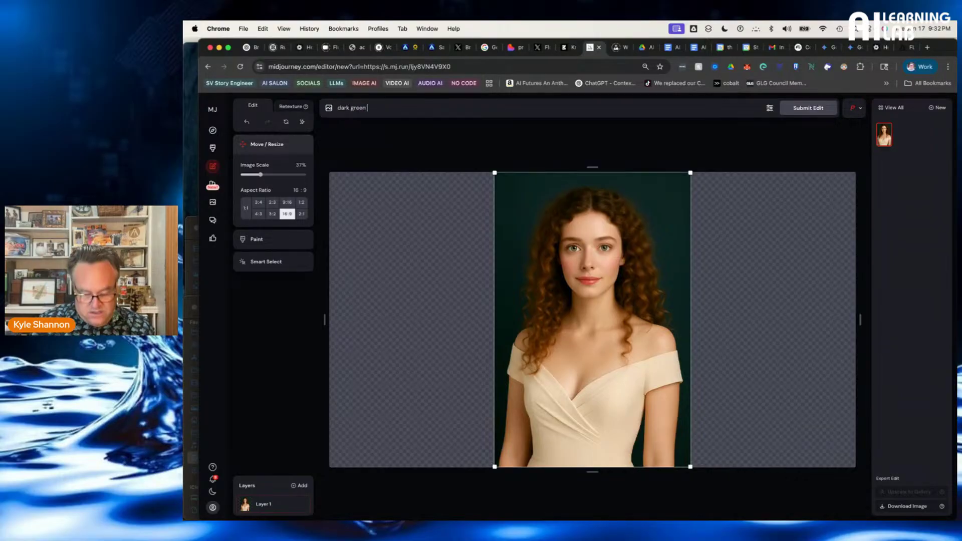
{"action": "type", "text": " backgrou"}
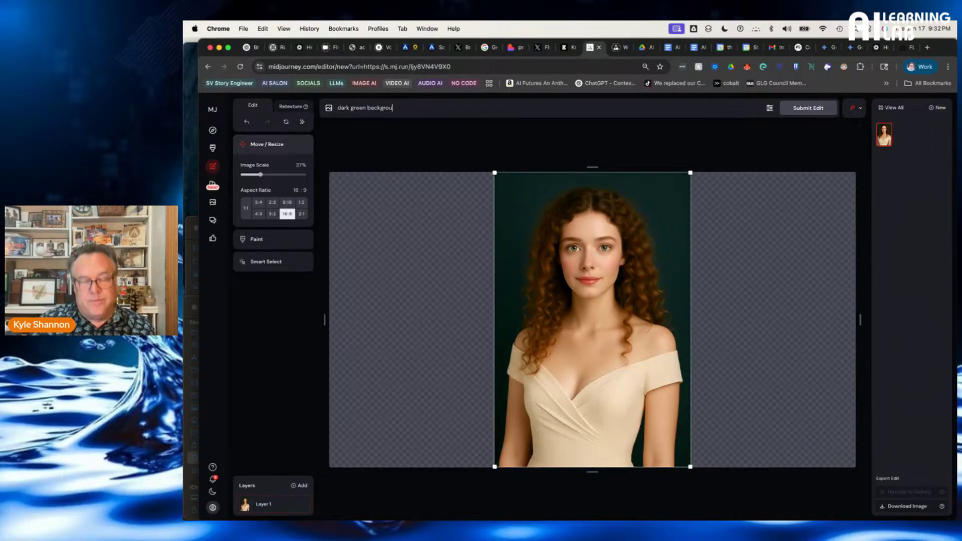
{"action": "type", "text": "nd"}
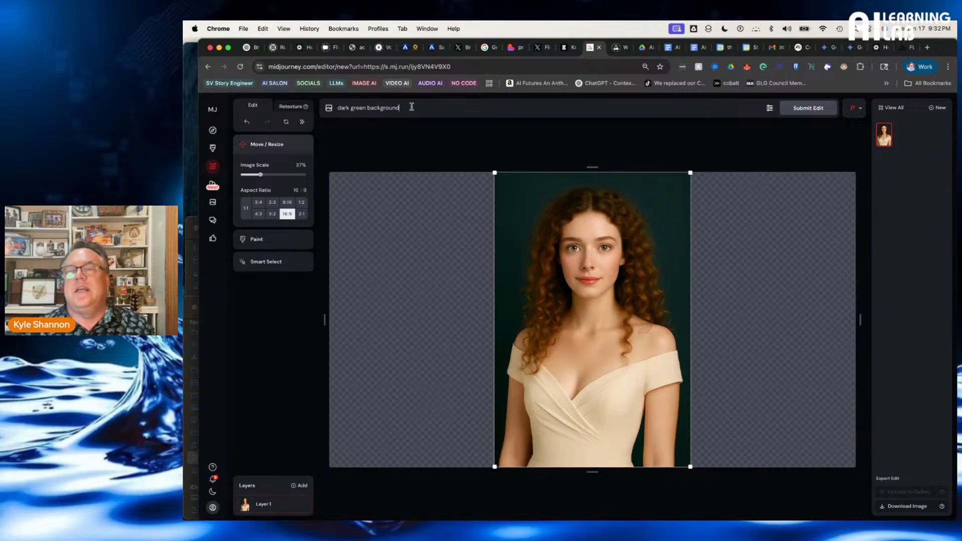
{"action": "left_click", "coordinate": [807, 109]}
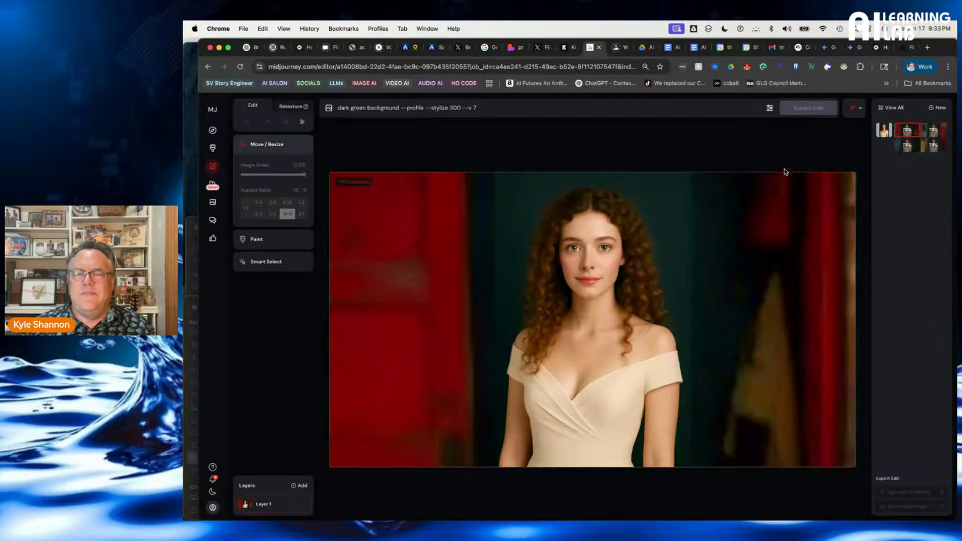
Select the variation with the teal door and erase the door area beside the woman with a 245px brush
{"action": "left_click", "coordinate": [911, 148]}
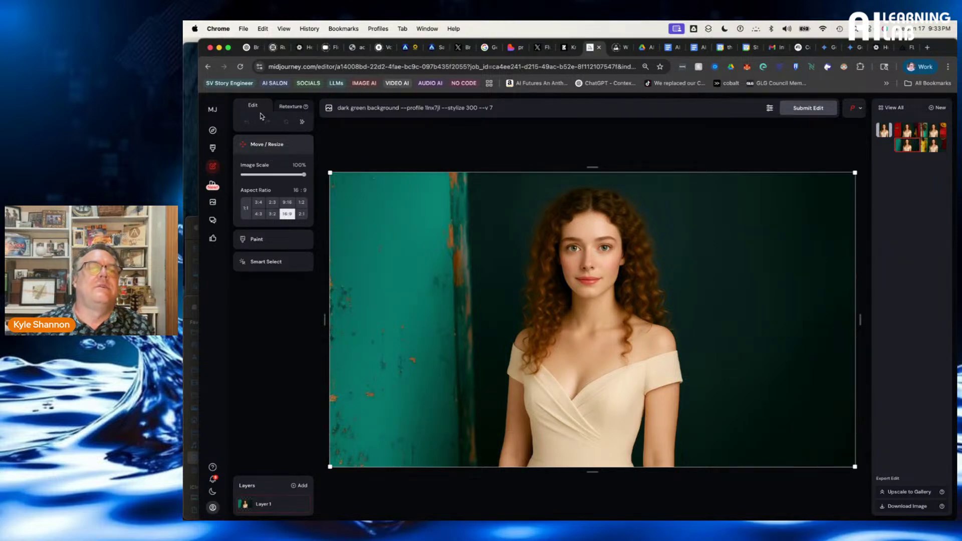
{"action": "left_click", "coordinate": [262, 240]}
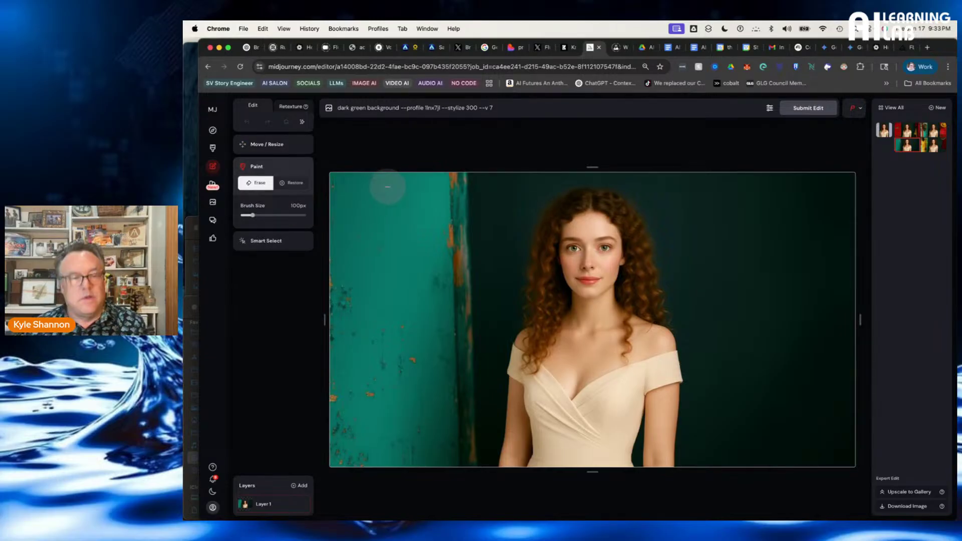
{"action": "left_click_drag", "start_coordinate": [253, 216], "coordinate": [272, 215]}
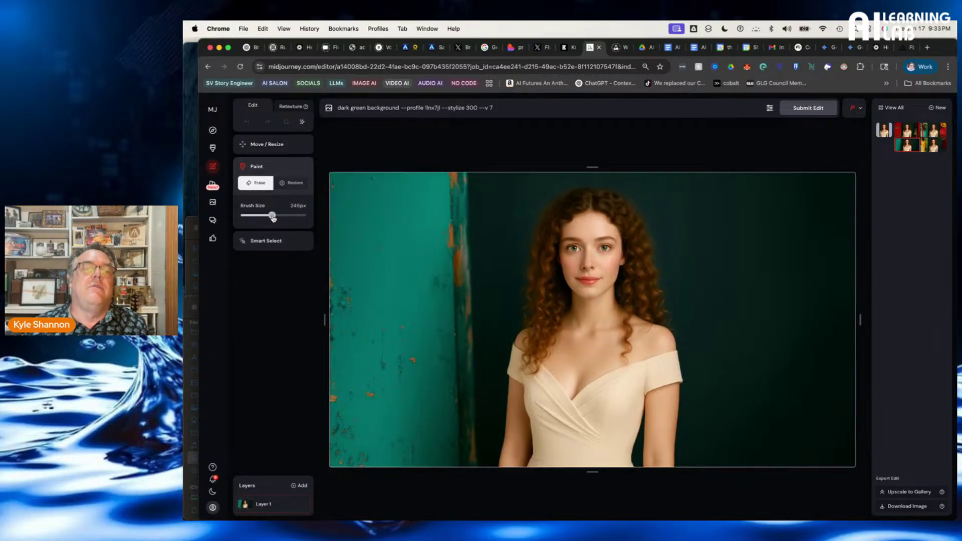
{"action": "mouse_move", "coordinate": [444, 200]}
{"action": "left_mouse_down"}
{"action": "mouse_move", "coordinate": [430, 397]}
{"action": "mouse_move", "coordinate": [430, 440]}
{"action": "mouse_move", "coordinate": [440, 451]}
{"action": "mouse_move", "coordinate": [344, 442]}
{"action": "mouse_move", "coordinate": [363, 141]}
{"action": "left_mouse_up"}
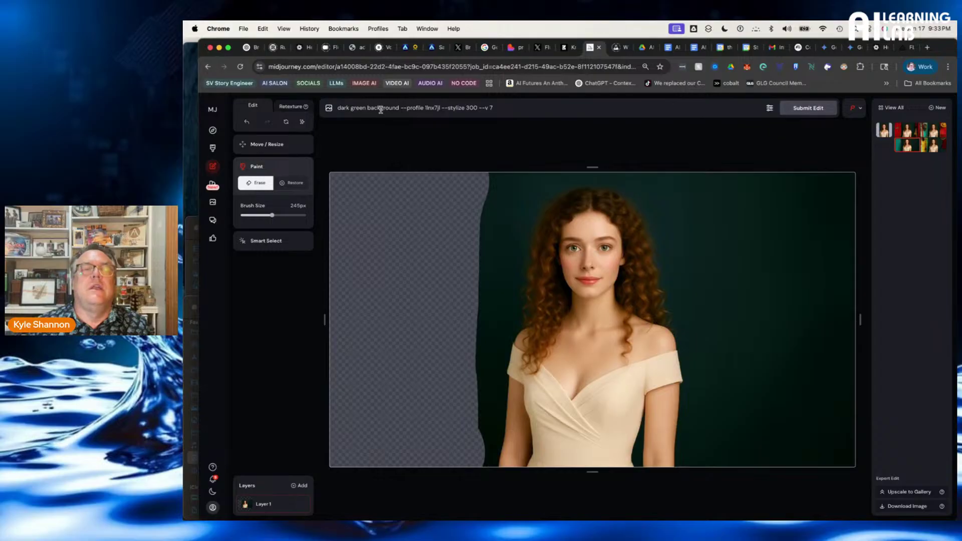
Change the prompt to "dark green grdient background" with stylize 50, turn personalization off, and submit the edit
{"action": "type", "text": "grdient"}
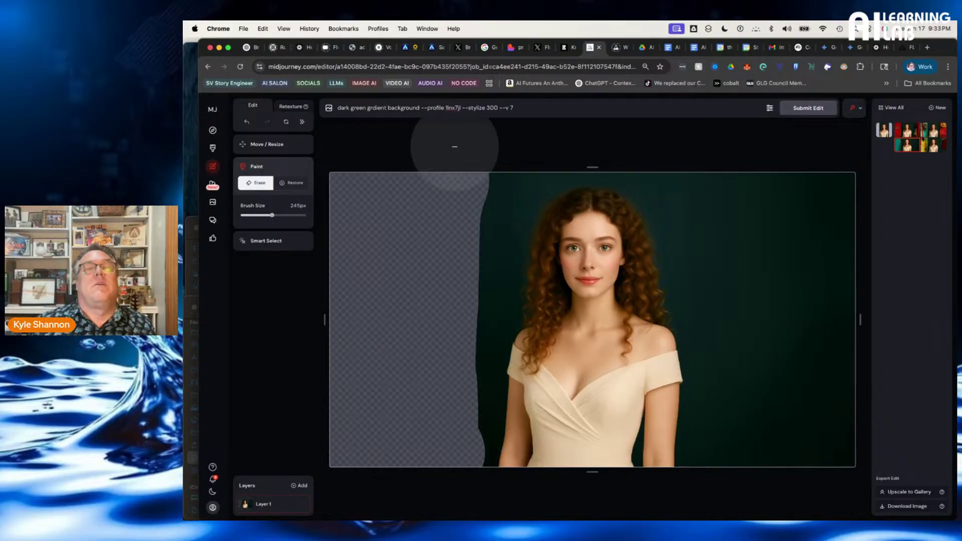
{"action": "double_click", "coordinate": [490, 108]}
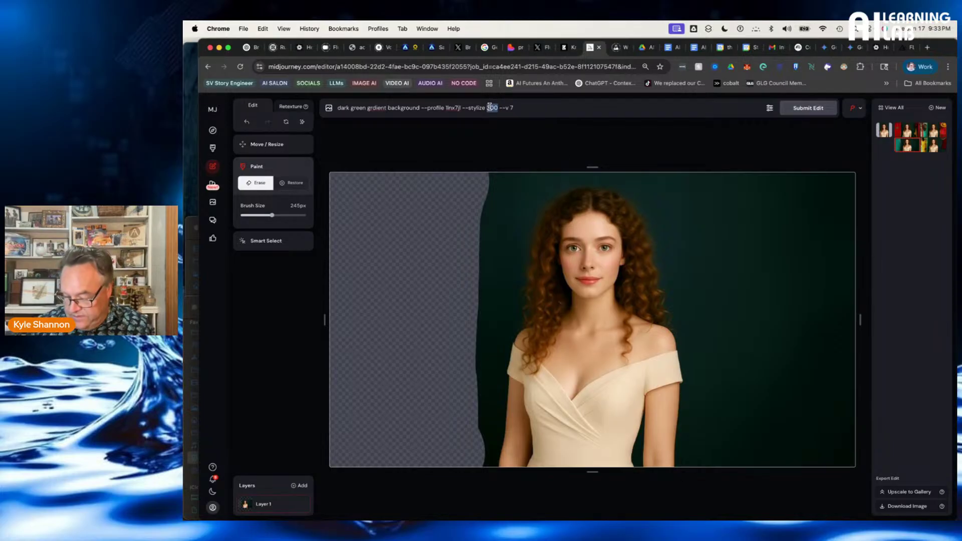
{"action": "type", "text": "50"}
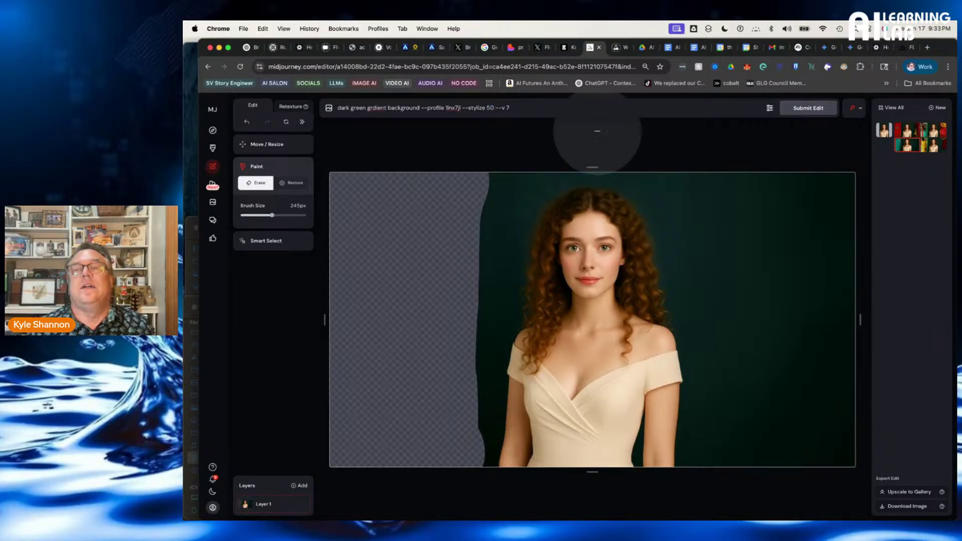
{"action": "left_click", "coordinate": [853, 108]}
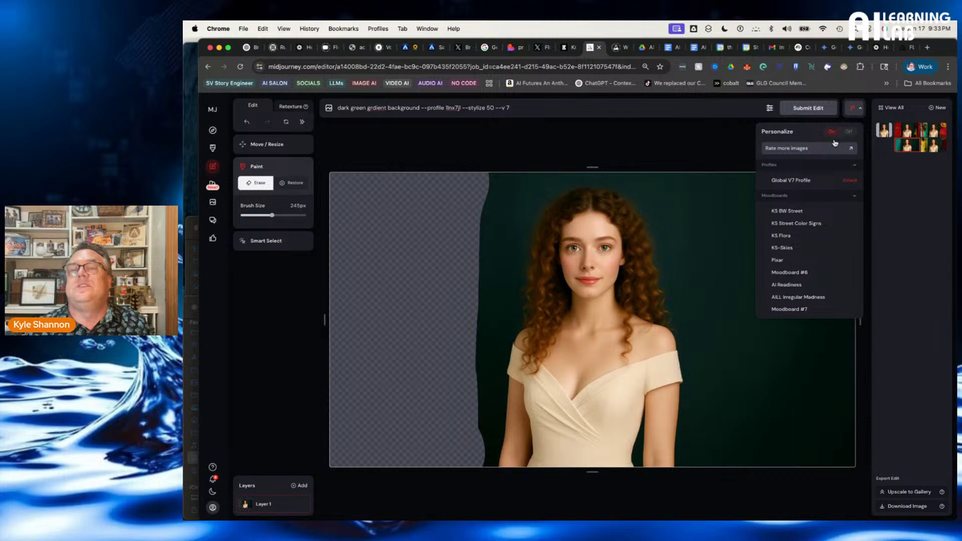
{"action": "left_click", "coordinate": [854, 110]}
{"action": "left_click", "coordinate": [810, 111]}
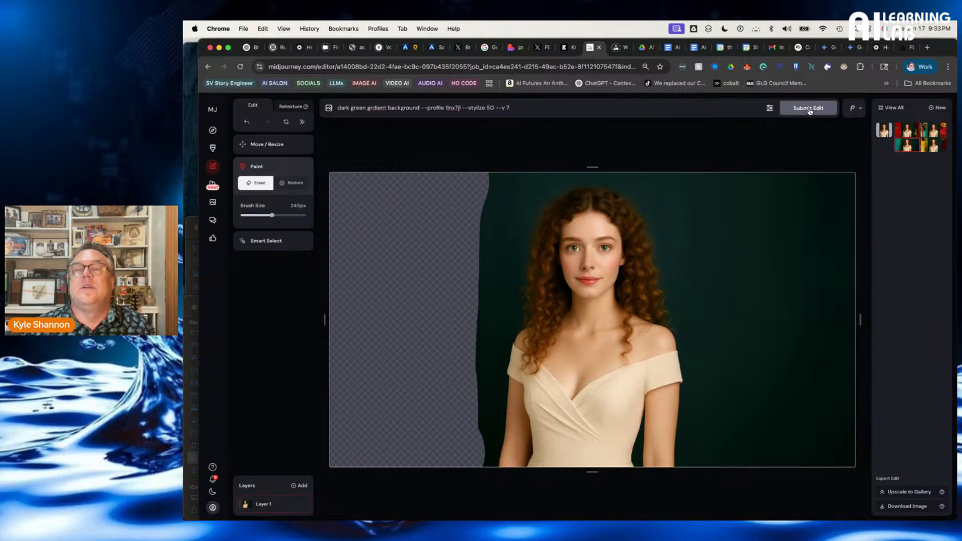
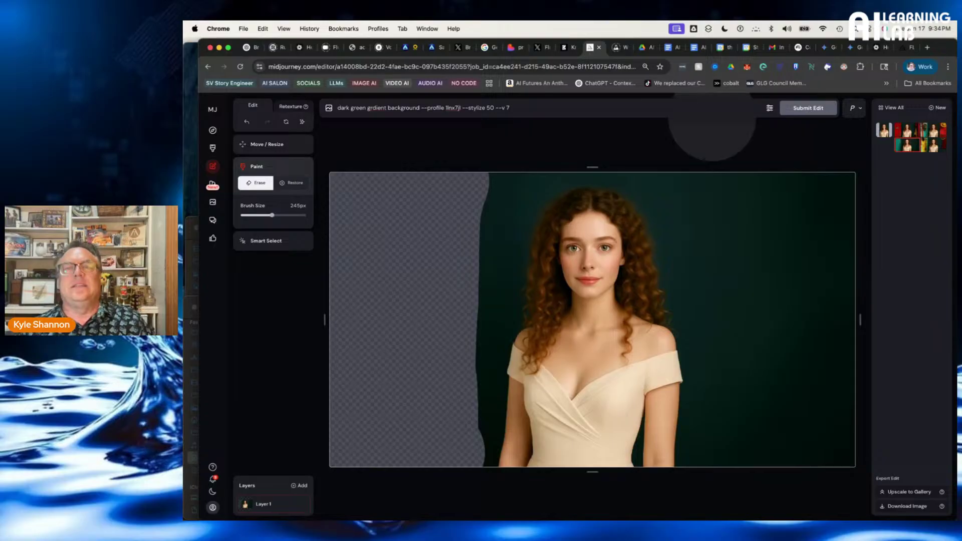
{"action": "left_click", "coordinate": [804, 109]}
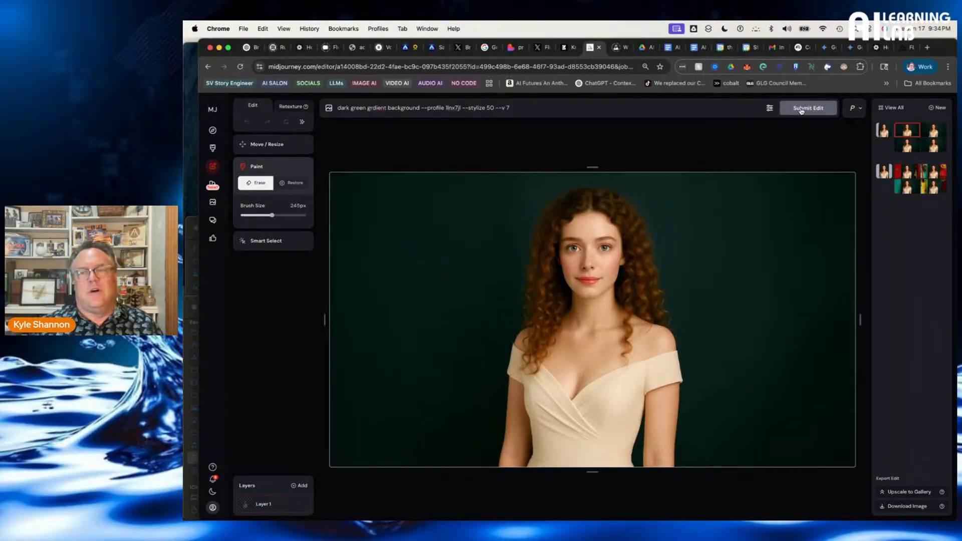
Compare the new dark green background variations and upscale the first one to the gallery
{"action": "left_click", "coordinate": [929, 132]}
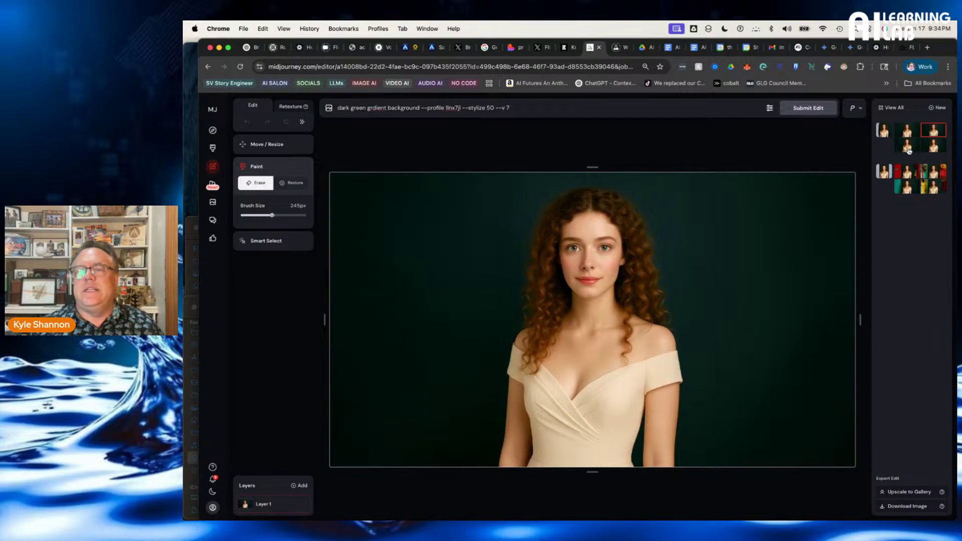
{"action": "left_click", "coordinate": [933, 145]}
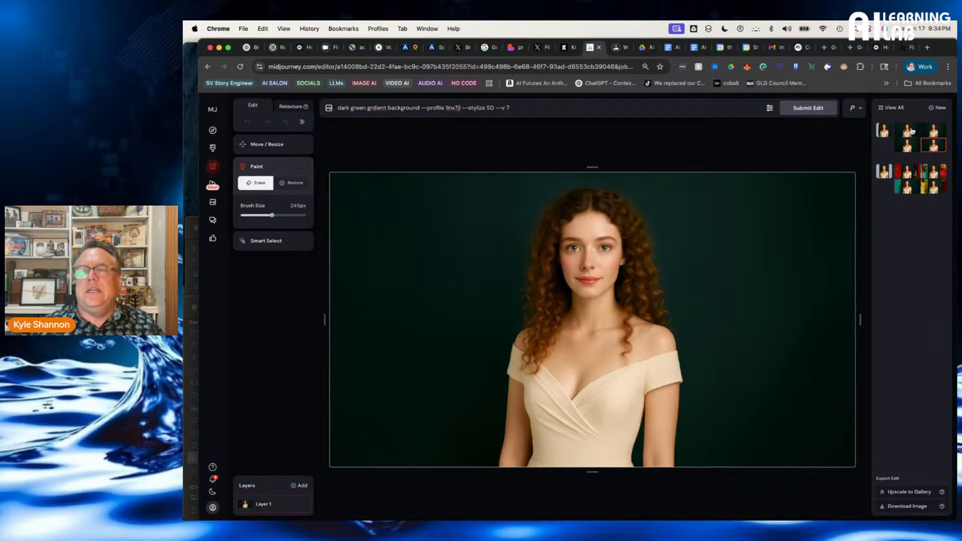
{"action": "left_click", "coordinate": [912, 132]}
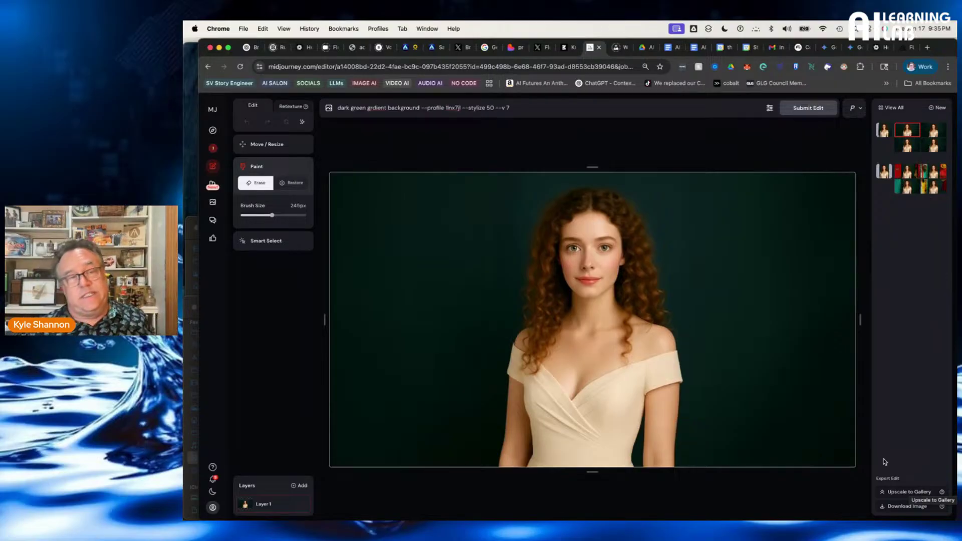
Open the upscaled portrait from the created images and download it
{"action": "left_click", "coordinate": [214, 149]}
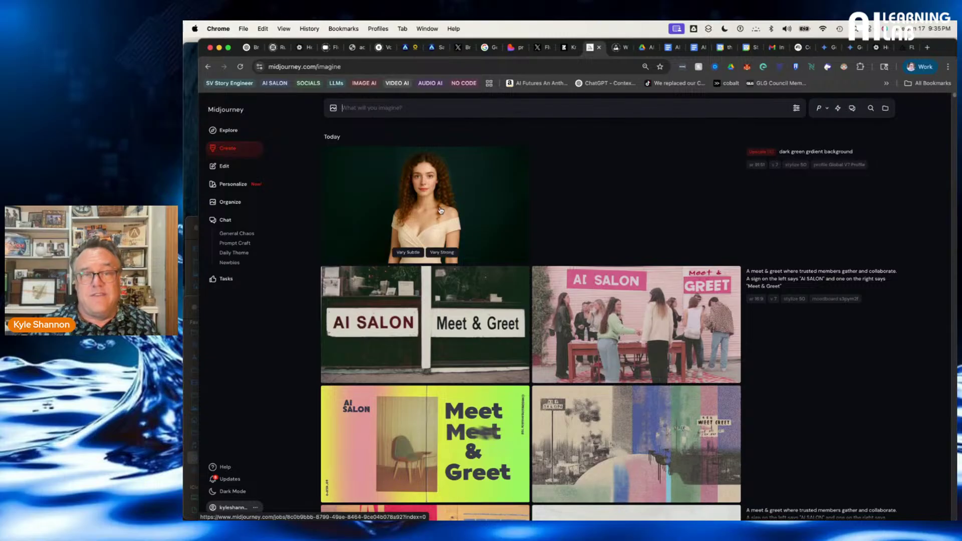
{"action": "left_click", "coordinate": [431, 202]}
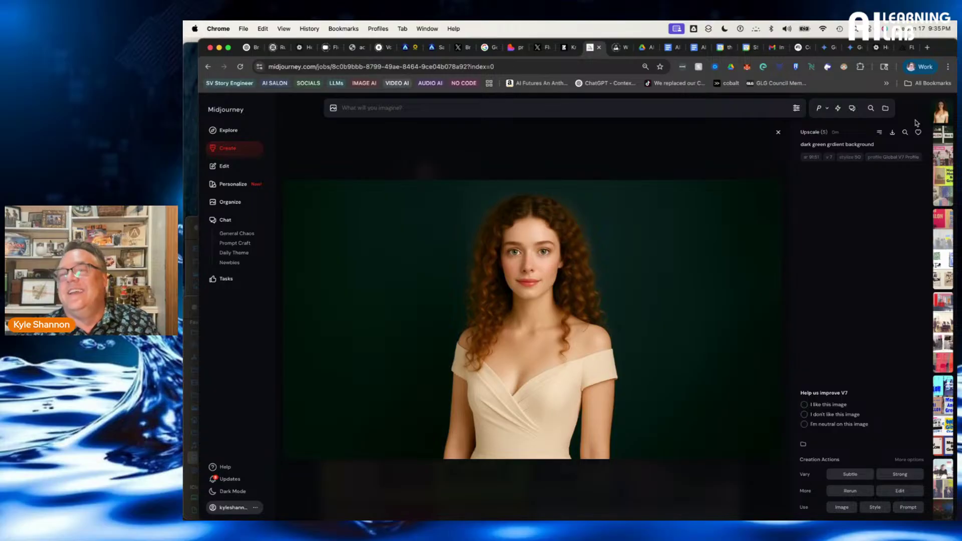
{"action": "left_click", "coordinate": [893, 133]}
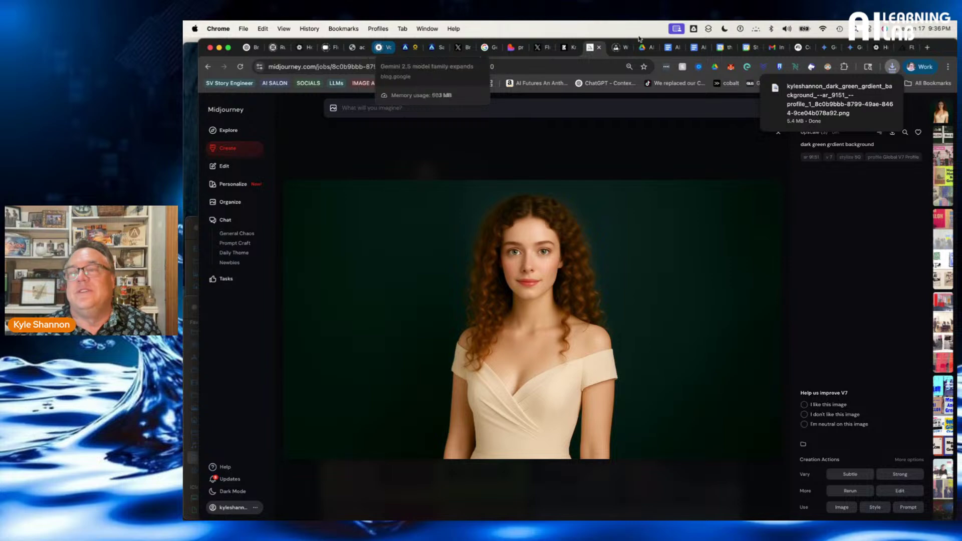
Switch to Hedra, replace the reference image with the newly downloaded dark green portrait PNG, and generate using the existing modern news room prompt
{"action": "left_click", "coordinate": [905, 48]}
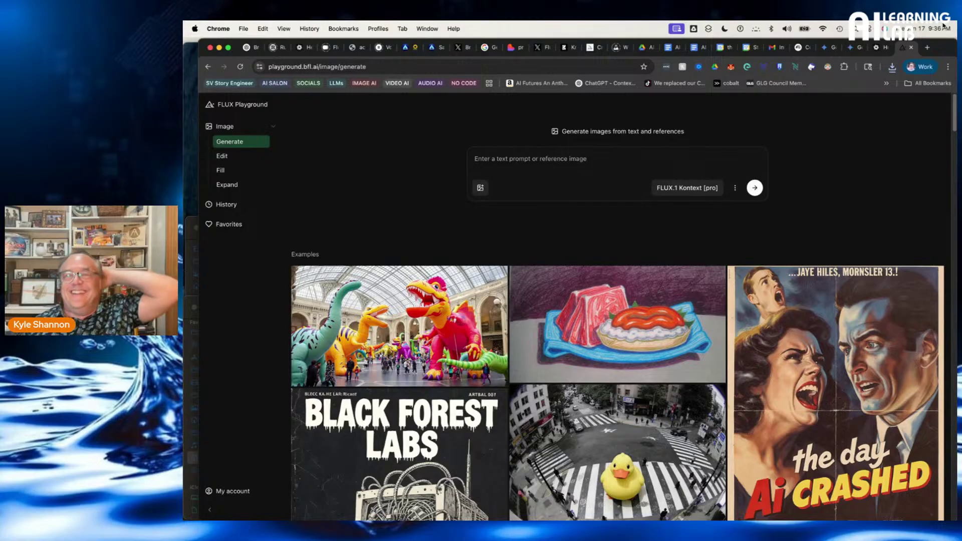
{"action": "left_click", "coordinate": [879, 49]}
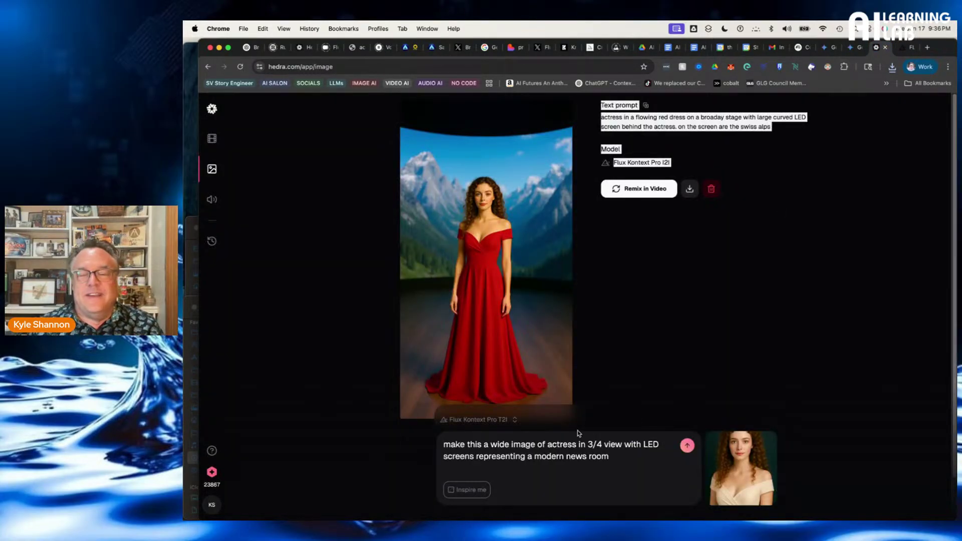
{"action": "left_click", "coordinate": [732, 453]}
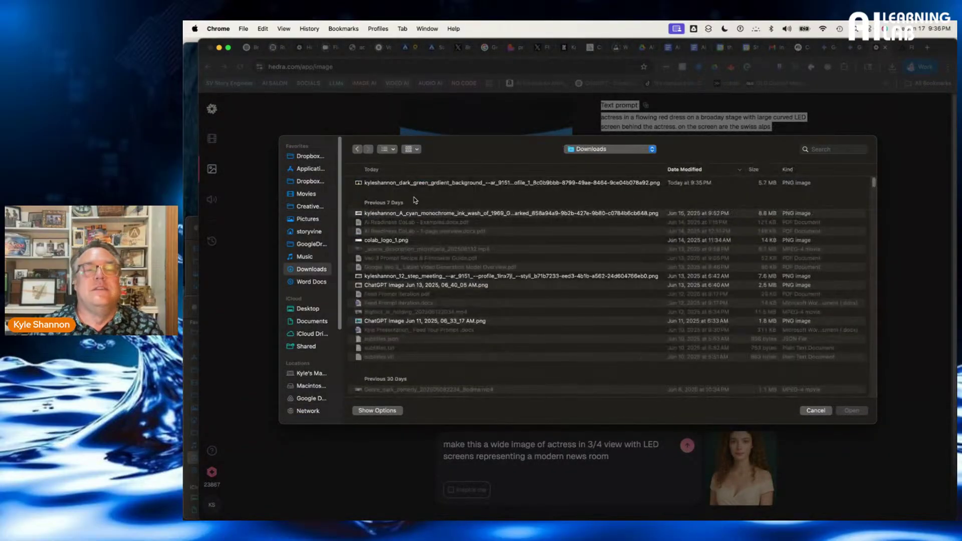
{"action": "left_click", "coordinate": [421, 183]}
{"action": "key", "text": "space"}
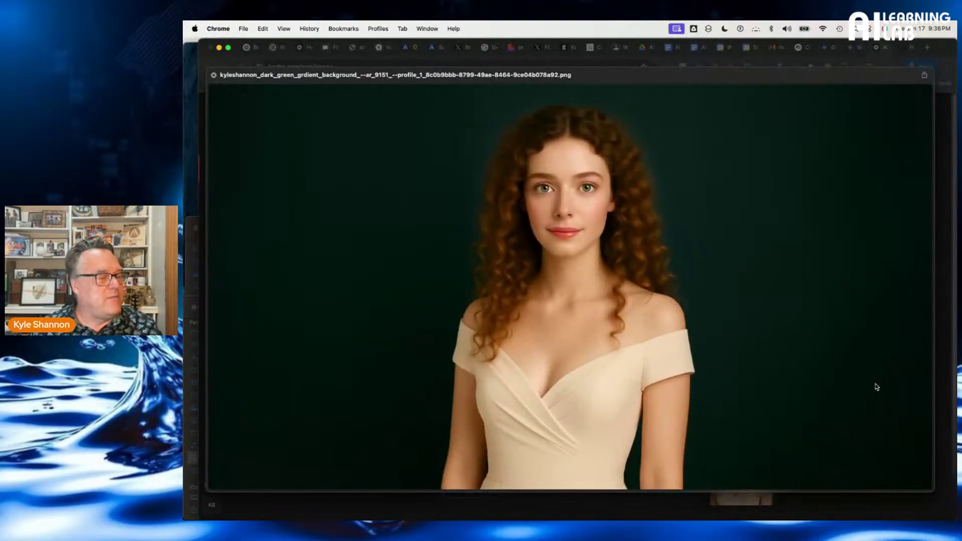
{"action": "key", "text": "space"}
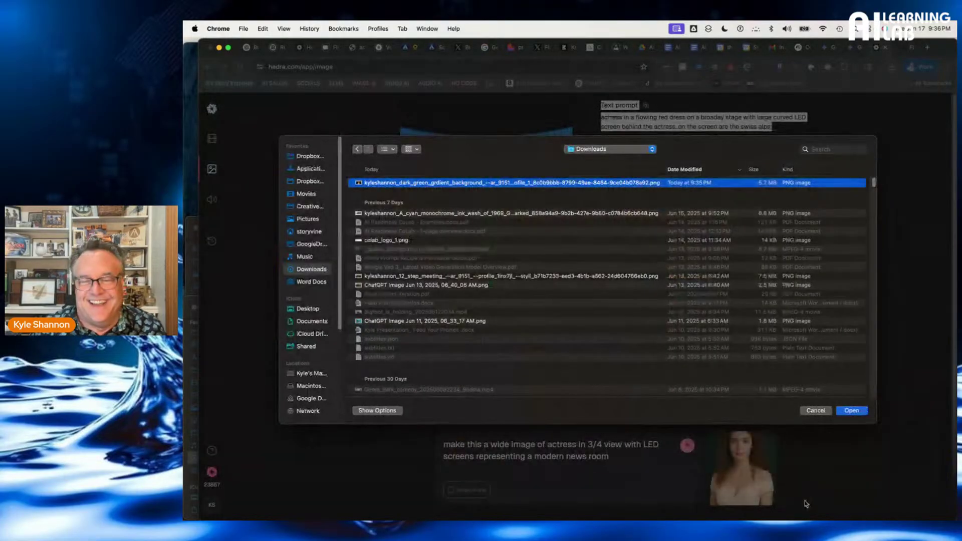
{"action": "left_click", "coordinate": [845, 413]}
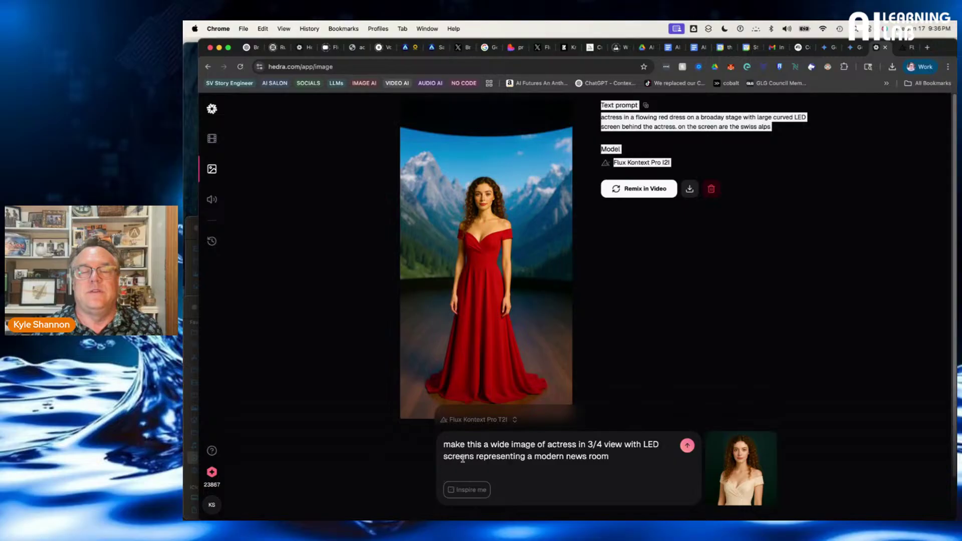
{"action": "left_click", "coordinate": [646, 457]}
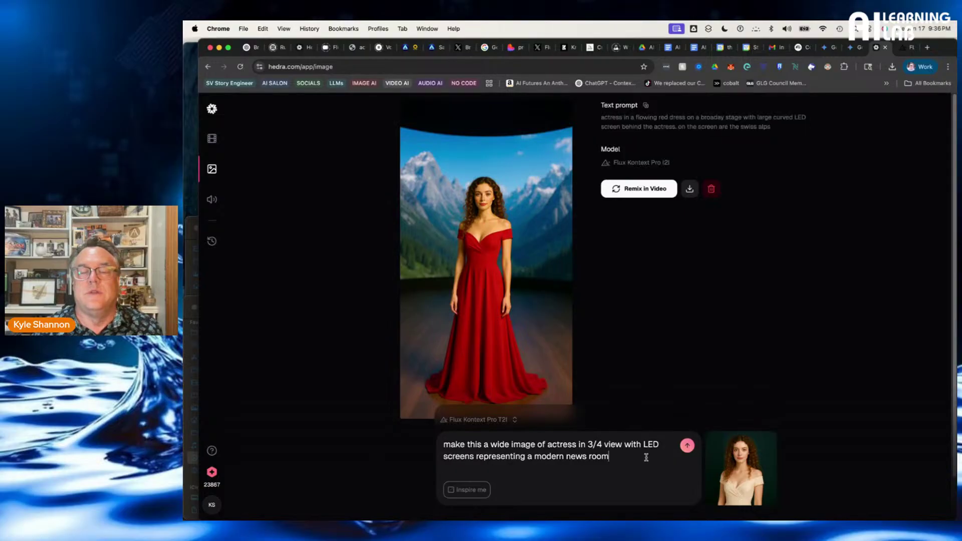
{"action": "left_click", "coordinate": [688, 446]}
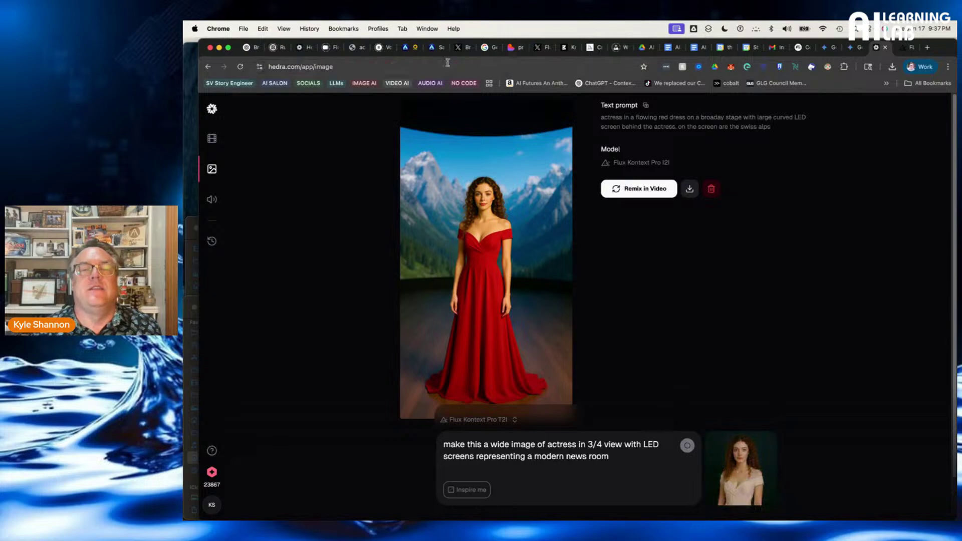
Switch to The AI Salon community, enlarge the "Appliance King of Denver" image in the newest post, and close it
{"action": "left_click", "coordinate": [407, 50]}
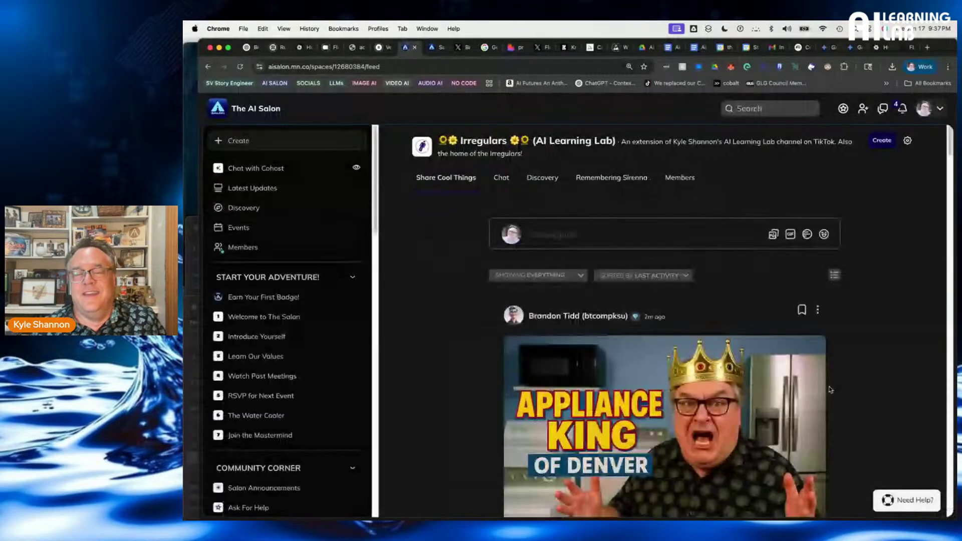
{"action": "scroll", "coordinate": [845, 381], "scroll_direction": "down", "scroll_amount": 2}
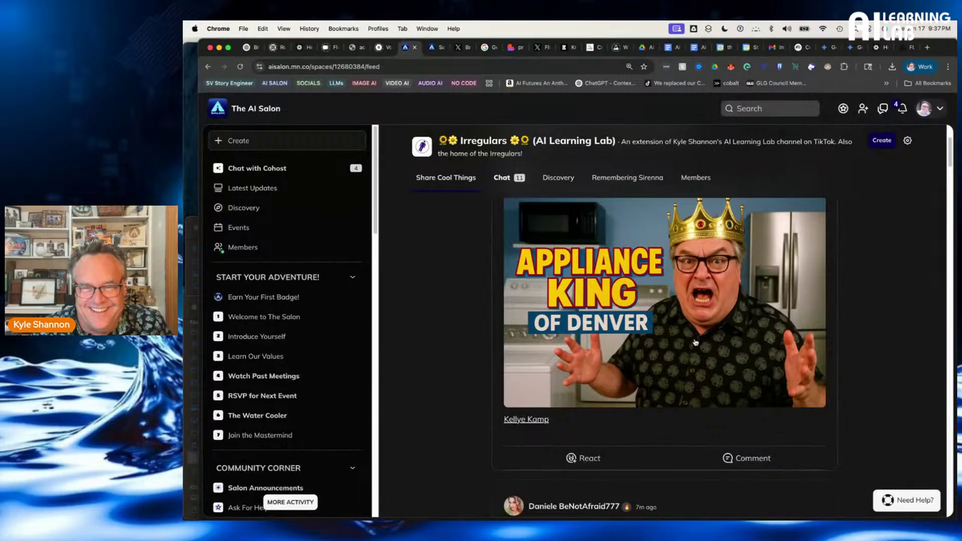
{"action": "left_click", "coordinate": [710, 323]}
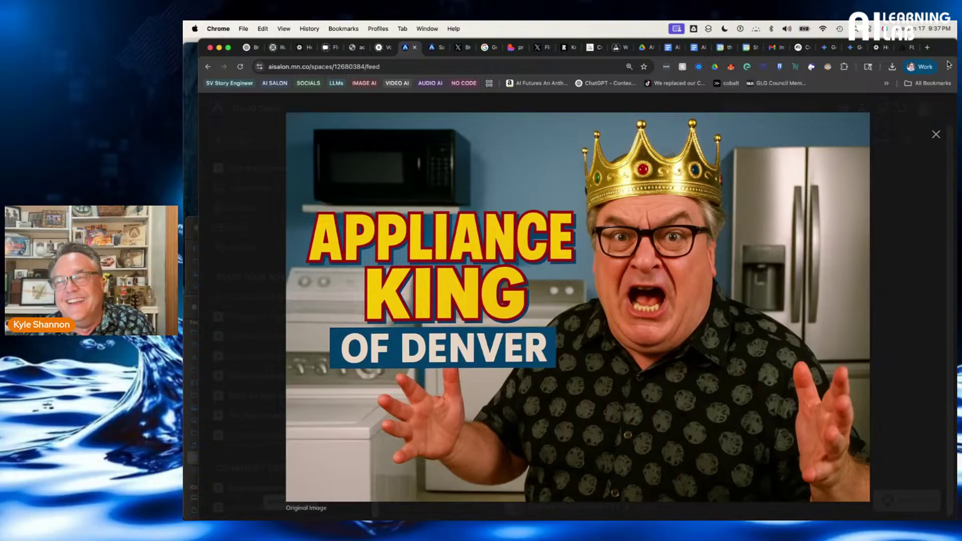
{"action": "left_click", "coordinate": [936, 136]}
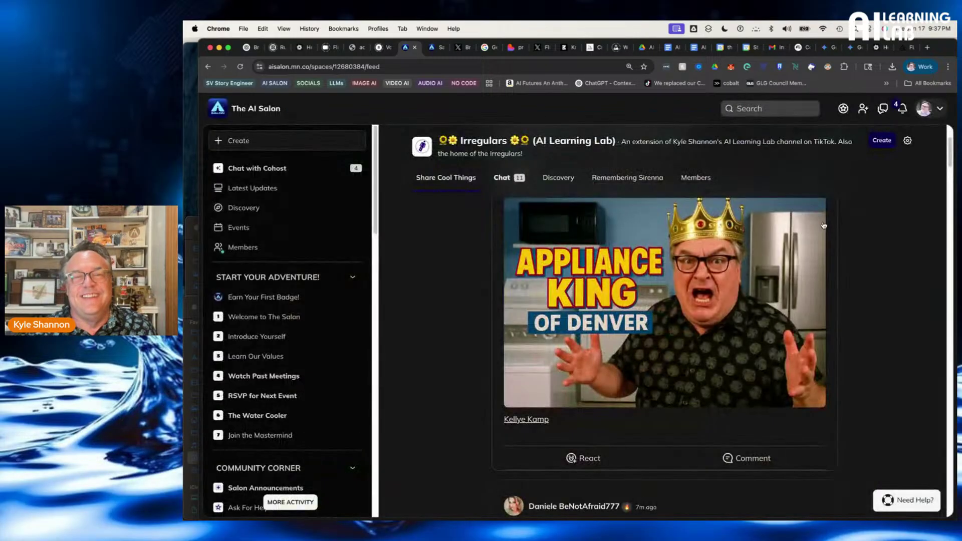
{"action": "scroll", "coordinate": [831, 224], "scroll_direction": "up", "scroll_amount": 2}
{"action": "scroll", "coordinate": [830, 224], "scroll_direction": "up", "scroll_amount": 3}
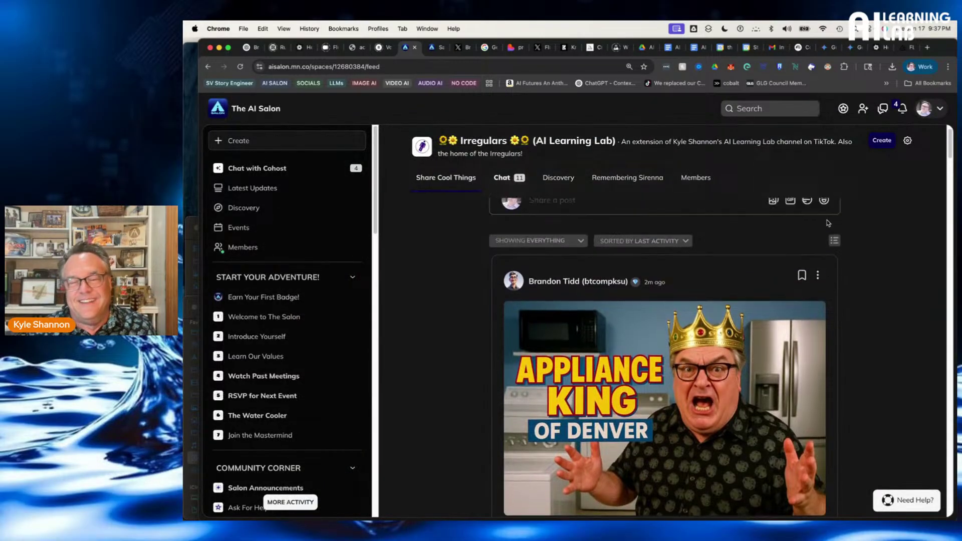
{"action": "scroll", "coordinate": [827, 228], "scroll_direction": "down", "scroll_amount": 8}
{"action": "scroll", "coordinate": [827, 228], "scroll_direction": "up", "scroll_amount": 5}
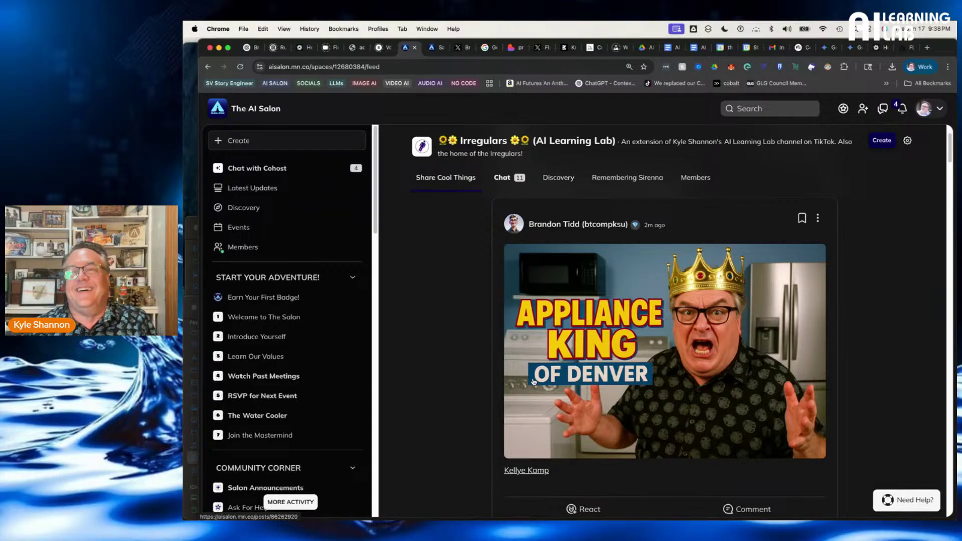
Switch to Hedra and compare the generated wide news room image with the earlier red dress image
{"action": "left_click", "coordinate": [906, 51]}
{"action": "left_click", "coordinate": [877, 50]}
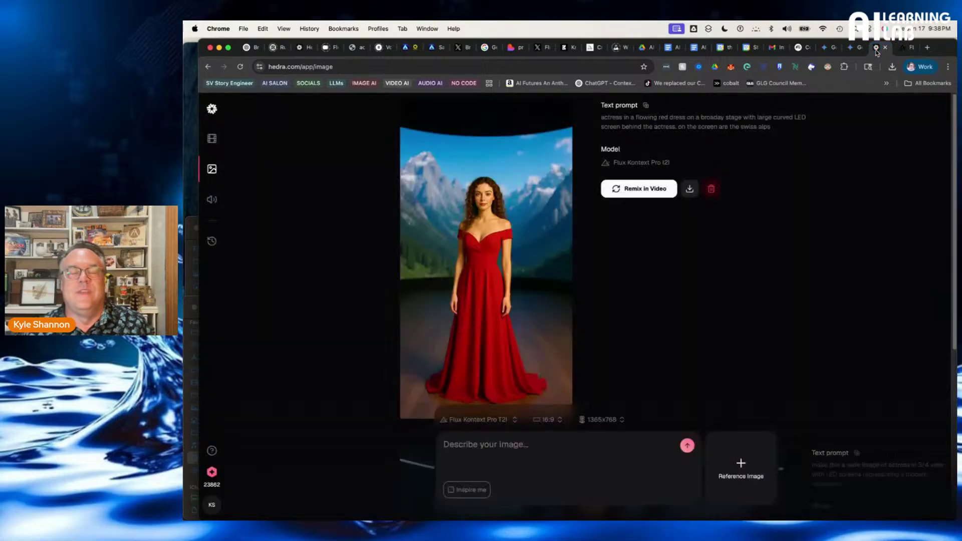
{"action": "scroll", "coordinate": [747, 341], "scroll_direction": "down", "scroll_amount": 5}
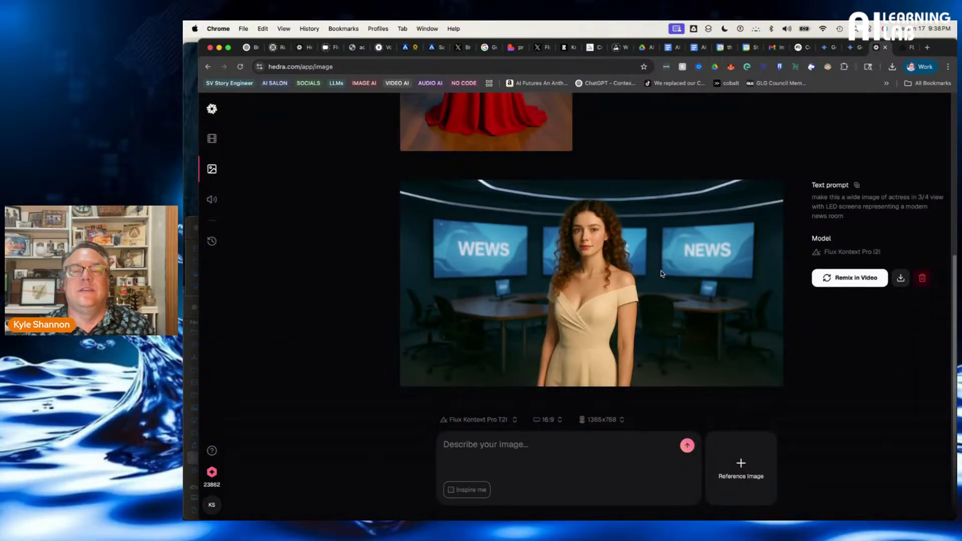
{"action": "scroll", "coordinate": [528, 463], "scroll_direction": "up", "scroll_amount": 3}
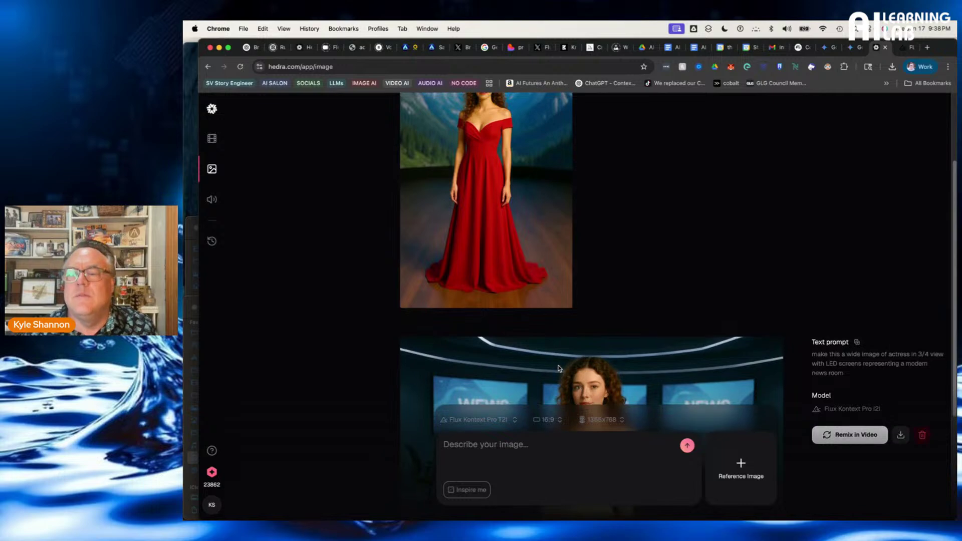
{"action": "scroll", "coordinate": [560, 367], "scroll_direction": "down", "scroll_amount": 3}
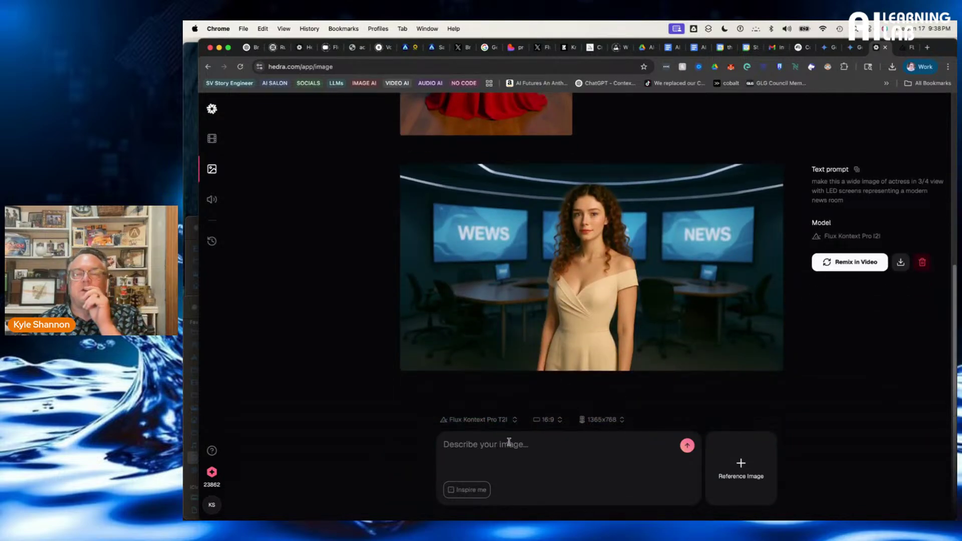
Preview the dark green background portrait PNG from Downloads and add it as the reference image
{"action": "left_click", "coordinate": [741, 468]}
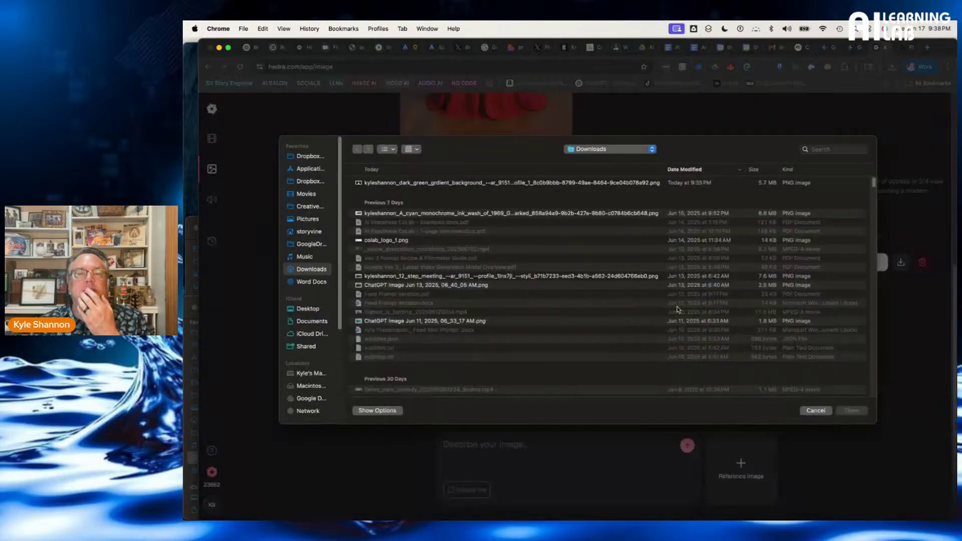
{"action": "left_click", "coordinate": [434, 182]}
{"action": "key", "text": "space"}
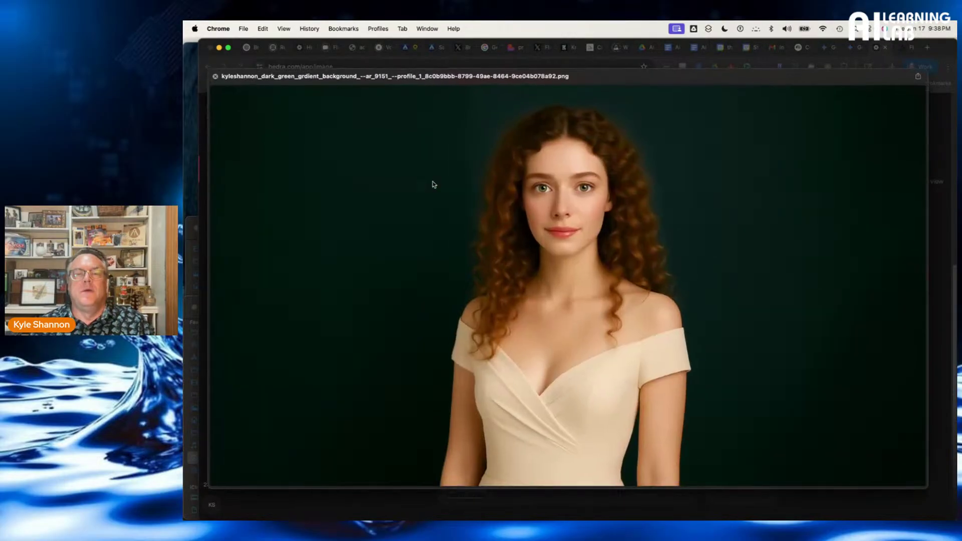
{"action": "key", "text": "space"}
{"action": "left_click", "coordinate": [851, 411]}
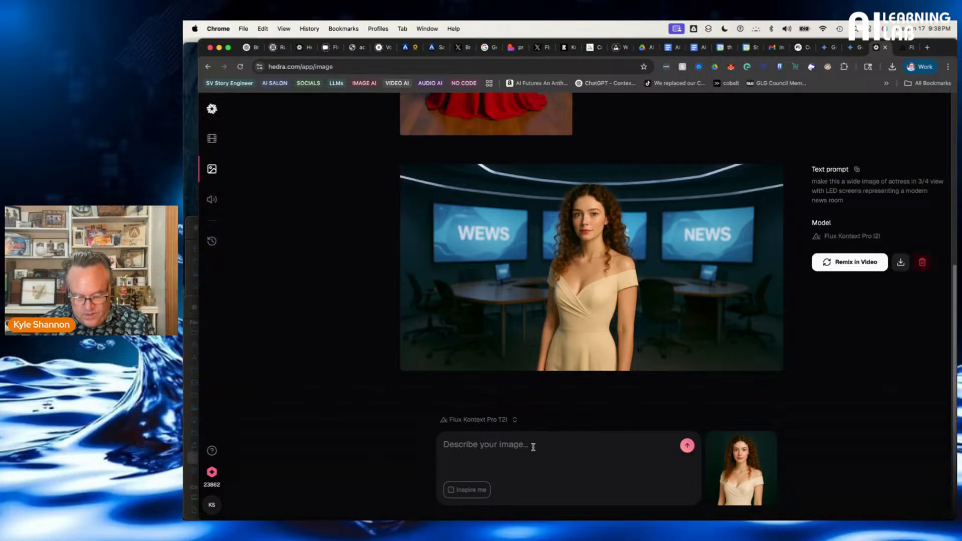
{"action": "type", "text": "Actr"}
{"action": "key", "text": "BackSpace"}
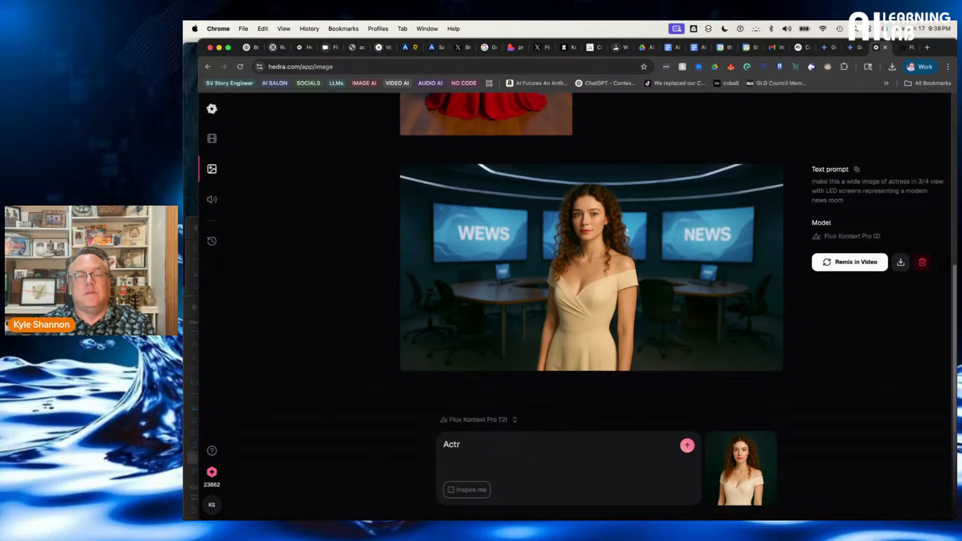
{"action": "key", "text": "BackSpace"}
{"action": "key", "text": "BackSpace"}
{"action": "key", "text": "BackSpace"}
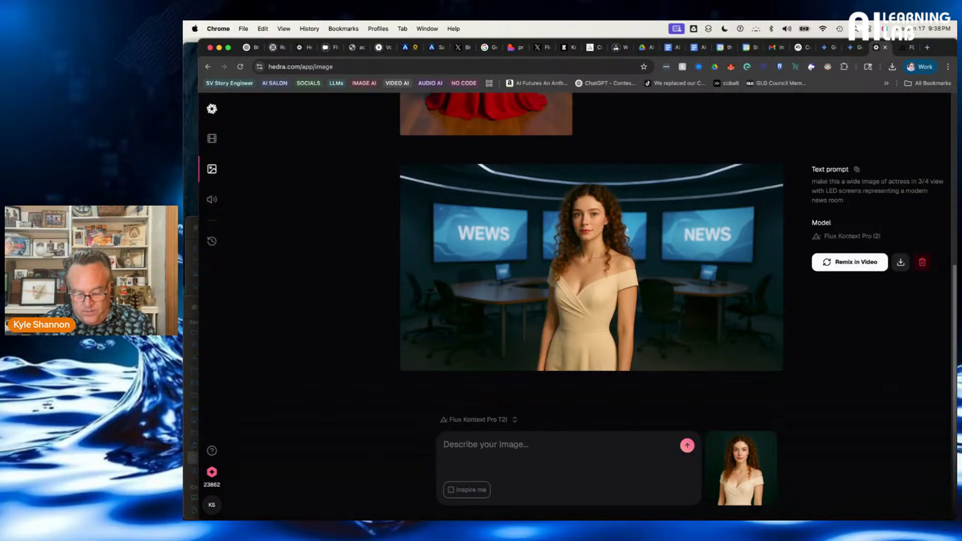
Begin the image prompt with "Wide full-body shot of actress"
{"action": "type", "text": "Wide "}
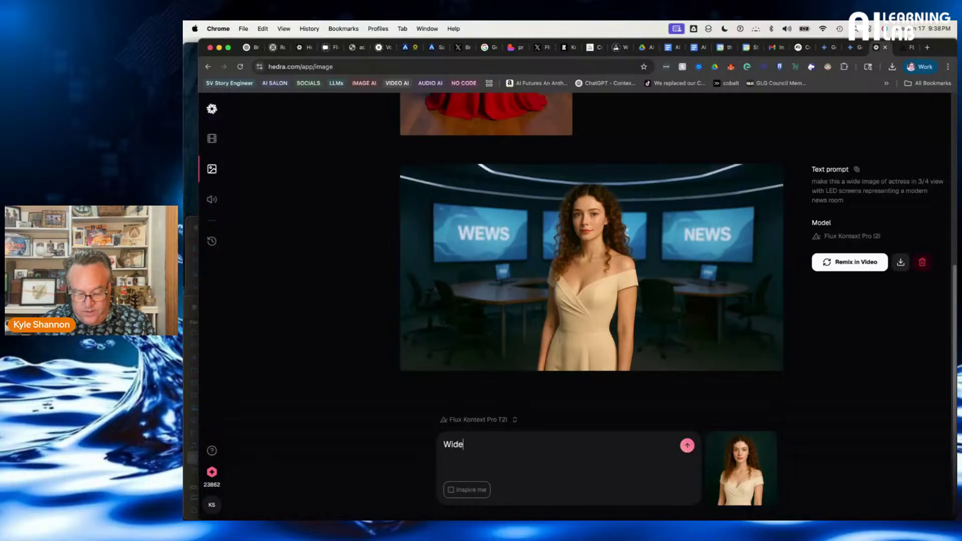
{"action": "type", "text": "f"}
{"action": "key", "text": "BackSpace"}
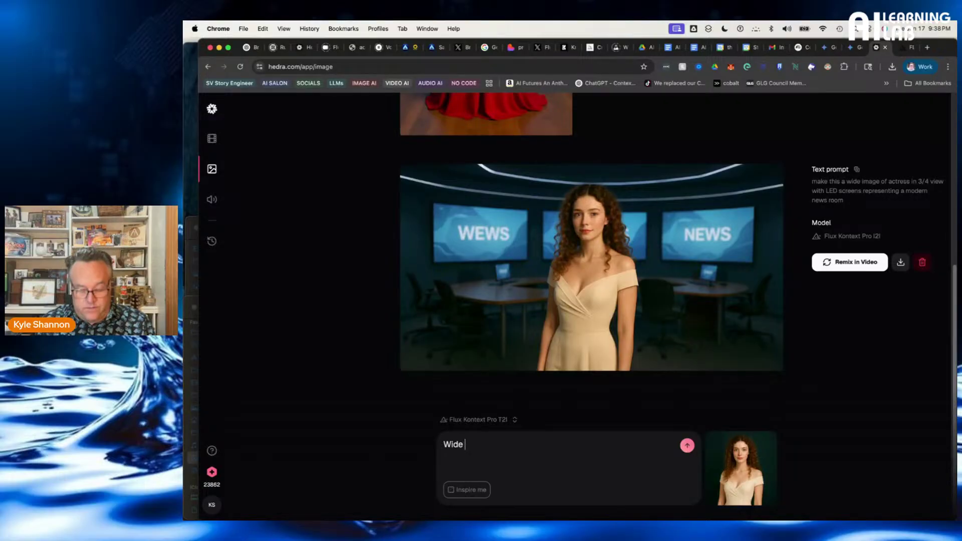
{"action": "type", "text": "full"}
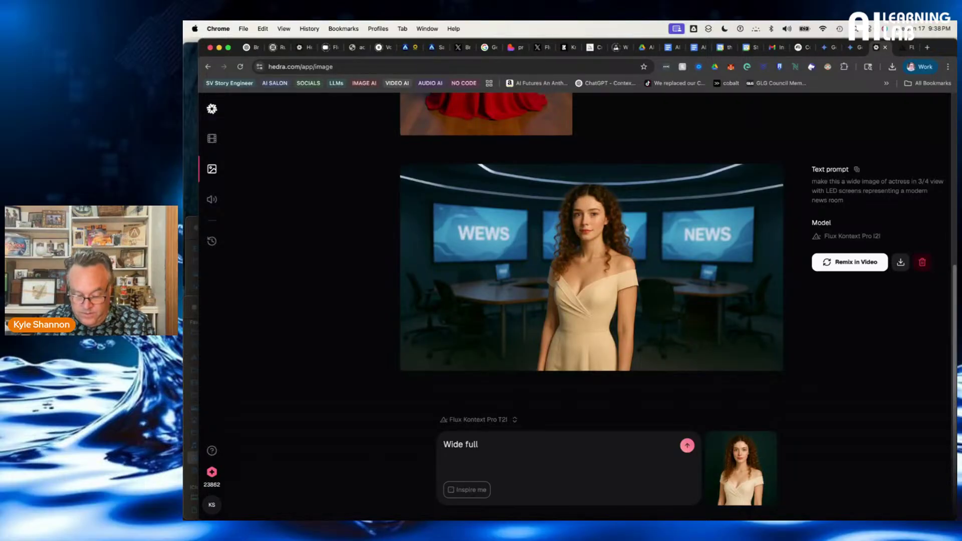
{"action": "type", "text": "-body "}
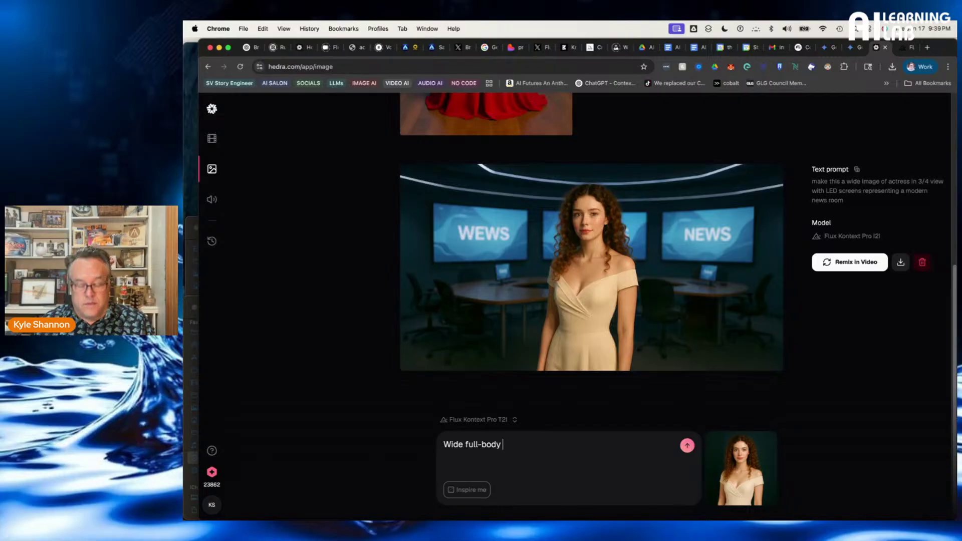
{"action": "type", "text": "shot "}
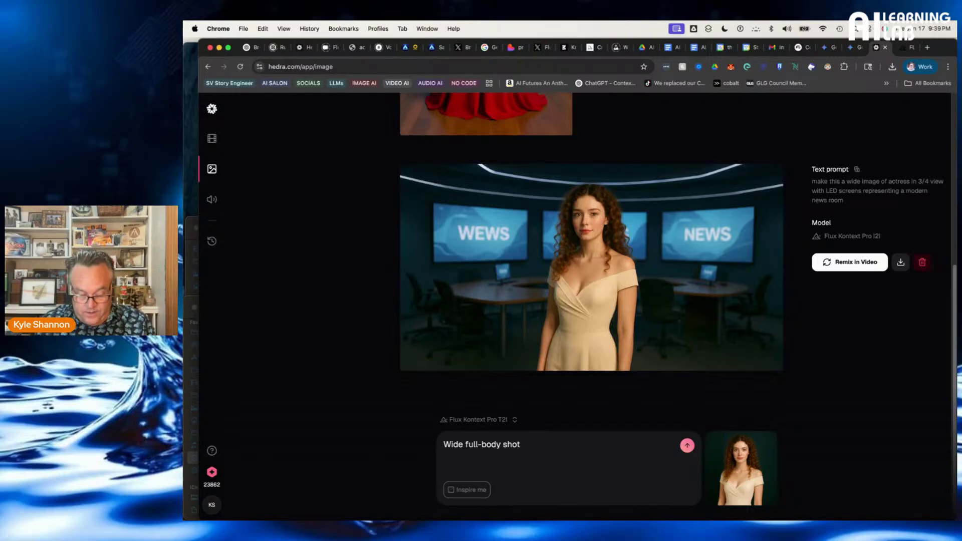
{"action": "type", "text": "of actress"}
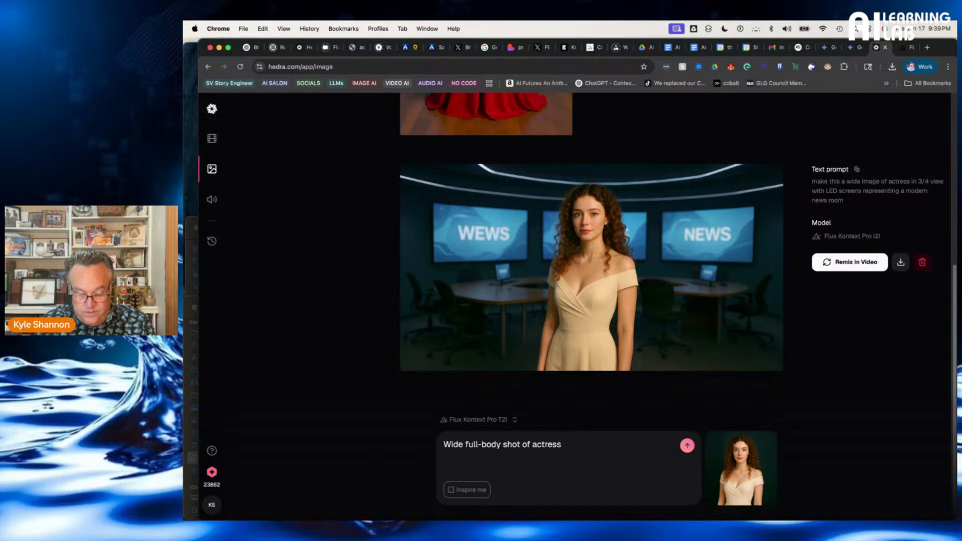
{"action": "type", "text": " o"}
{"action": "key", "text": "BackSpace"}
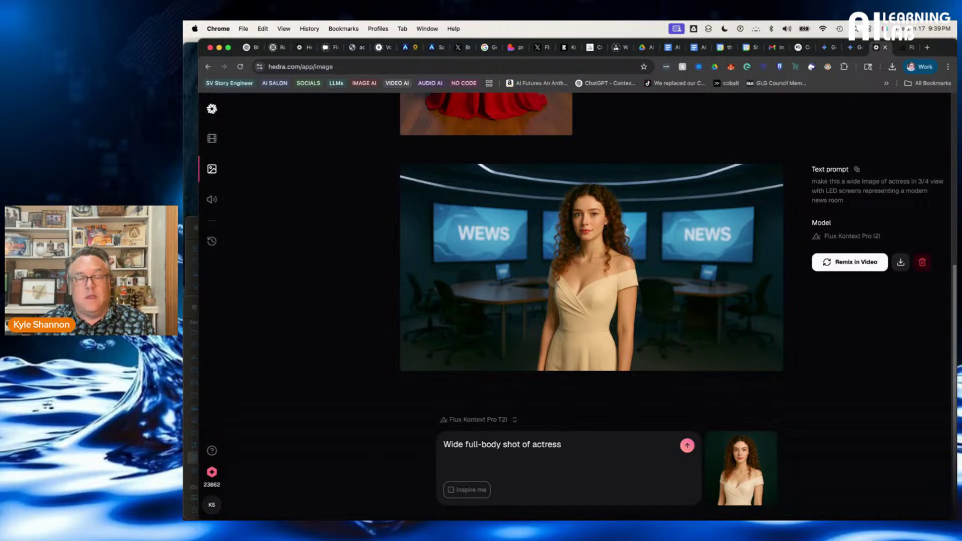
Extend the image prompt with "in the left of the frame in a dark blue, led-lit dress"
{"action": "type", "text": "in th"}
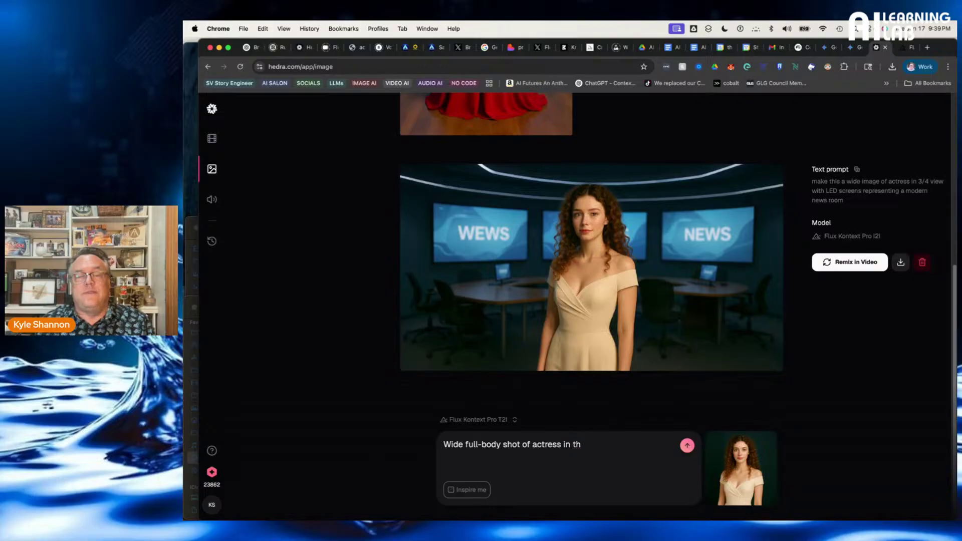
{"action": "type", "text": "e"}
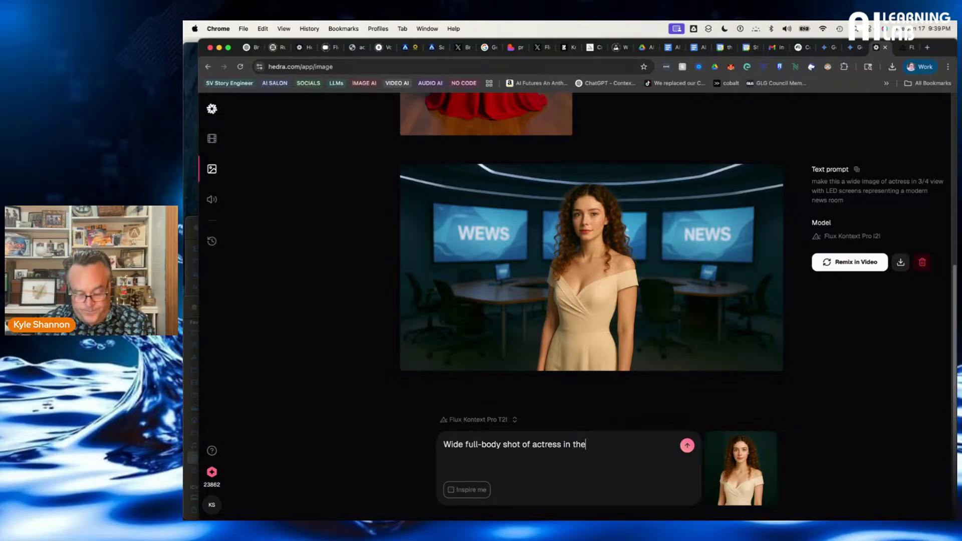
{"action": "type", "text": " left of the "}
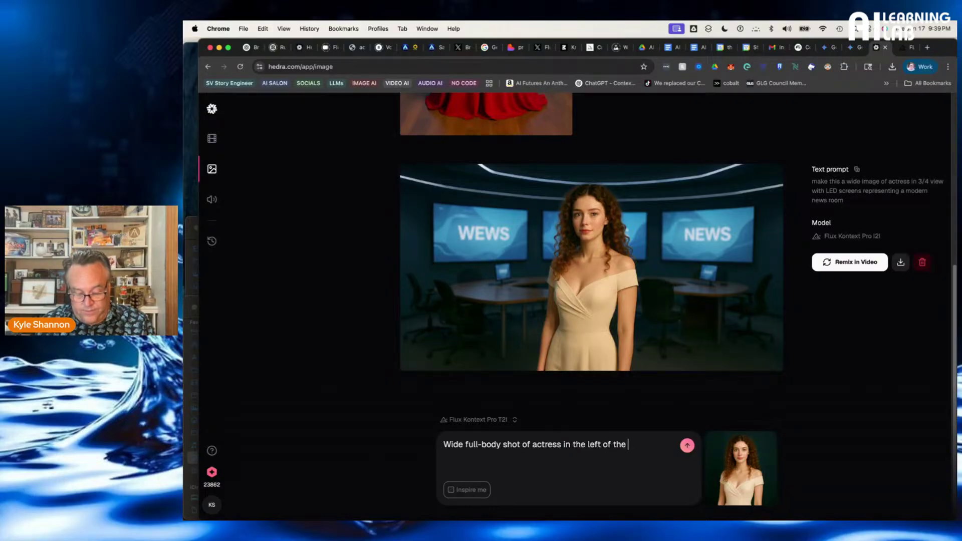
{"action": "type", "text": "frame in"}
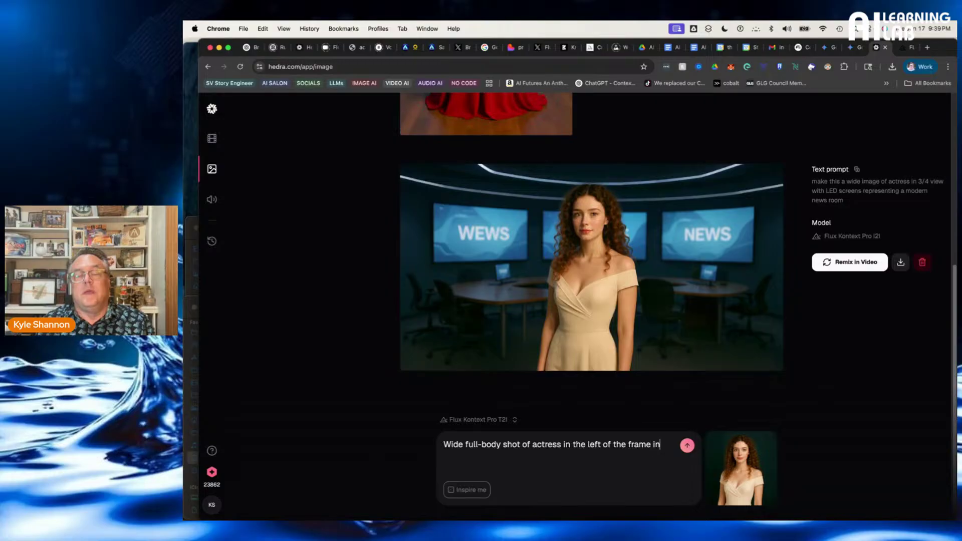
{"action": "type", "text": " a"}
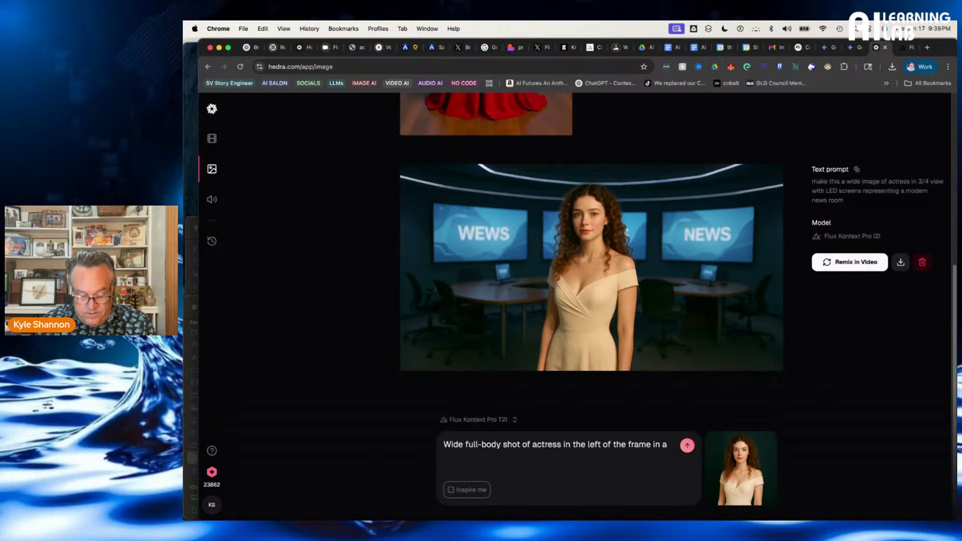
{"action": "type", "text": " dark blue"}
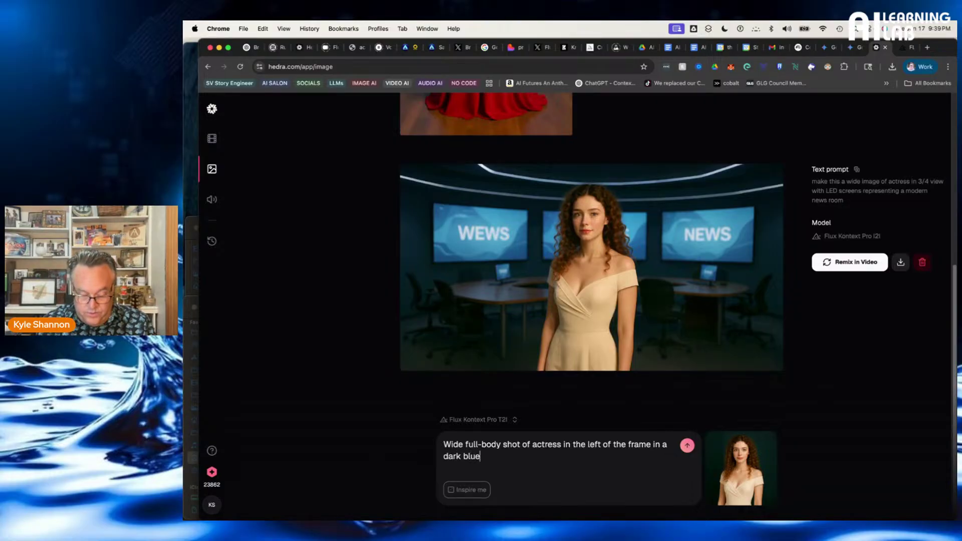
{"action": "type", "text": ", led"}
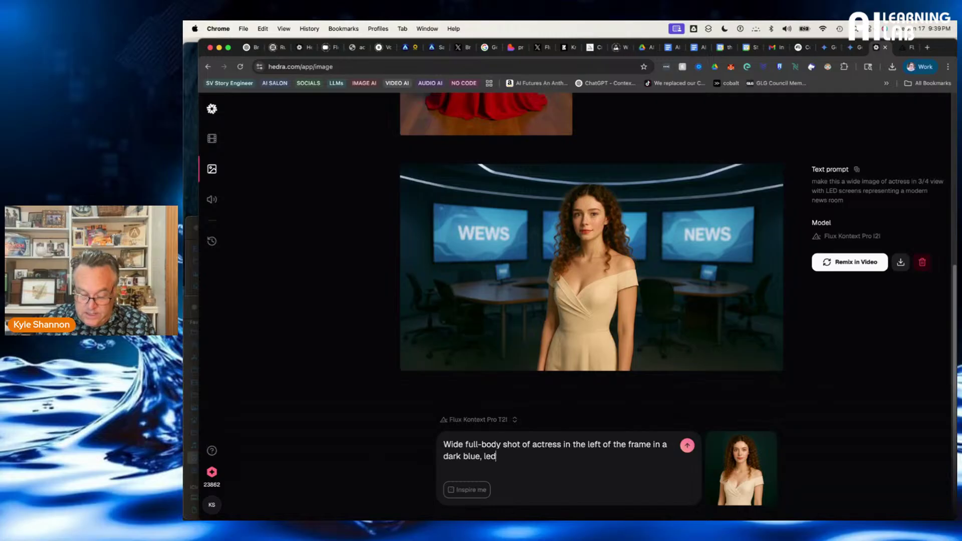
{"action": "type", "text": "-lit dress"}
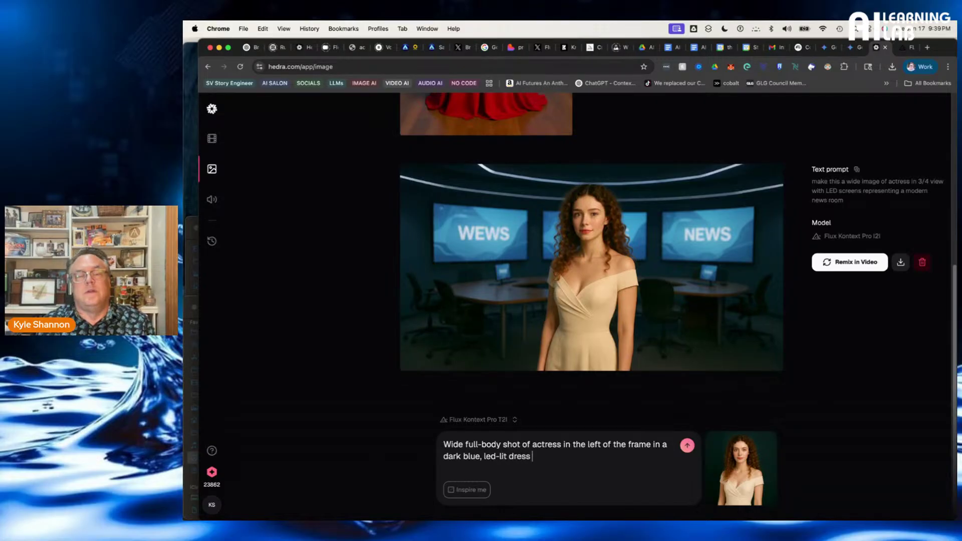
Add "with a small home office behind her" to the image prompt as the actress's setting
{"action": "type", "text": " with"}
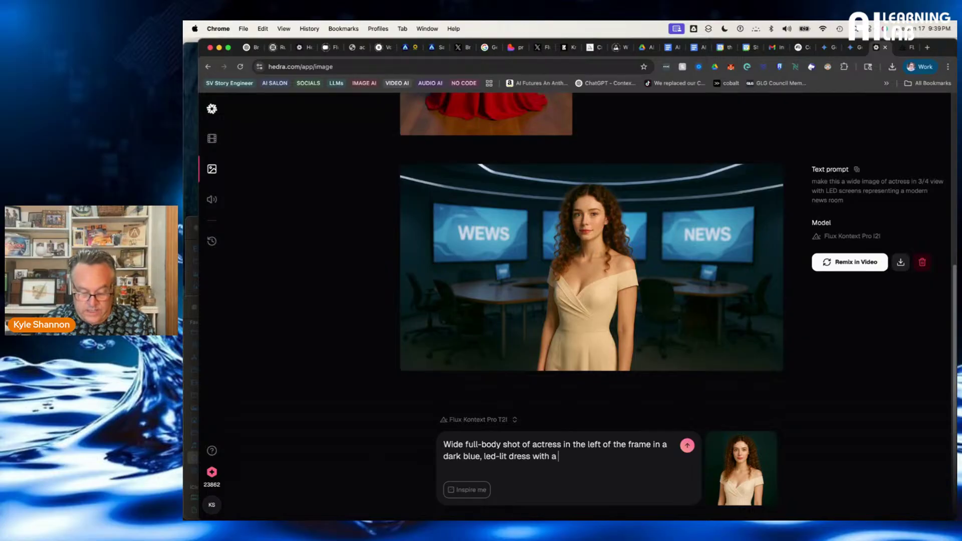
{"action": "type", "text": "a "}
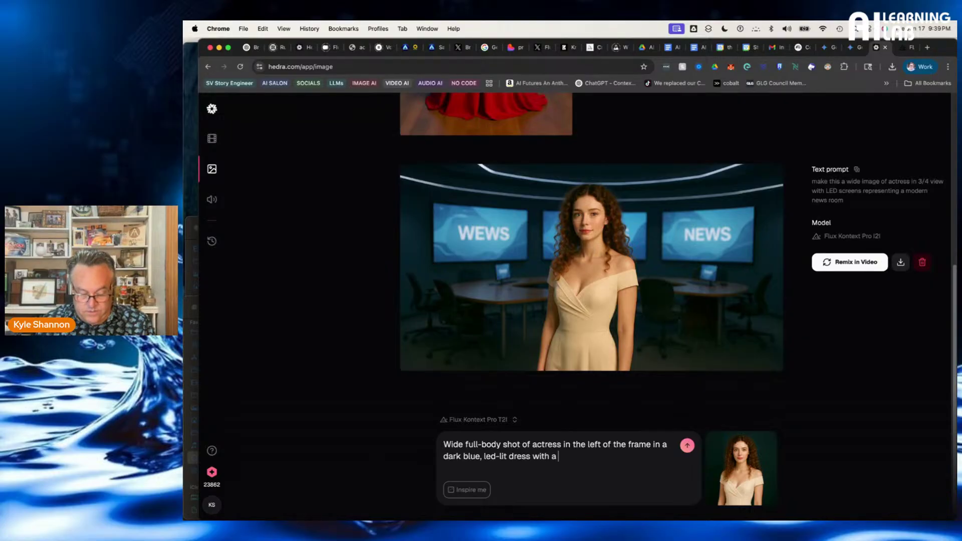
{"action": "type", "text": "small home off"}
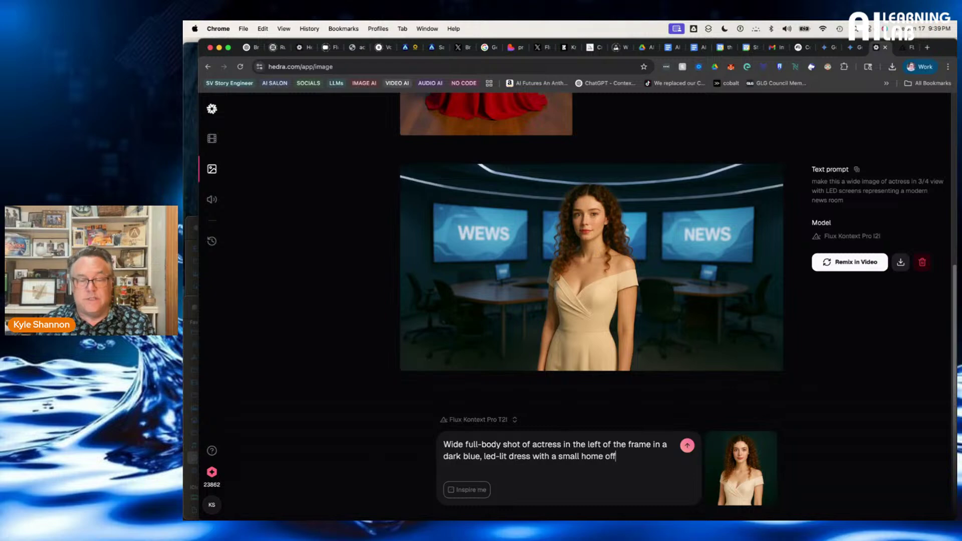
{"action": "type", "text": "ice be"}
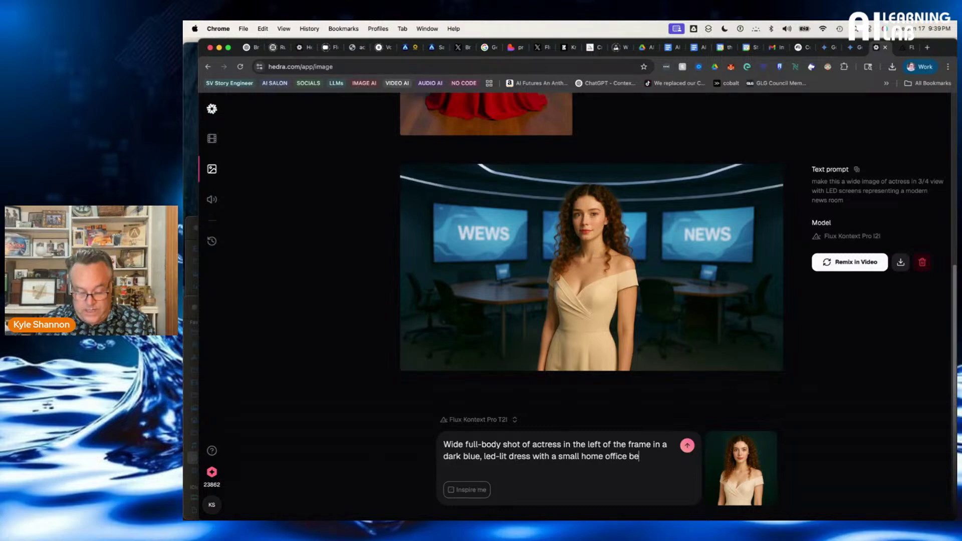
{"action": "type", "text": "hind "}
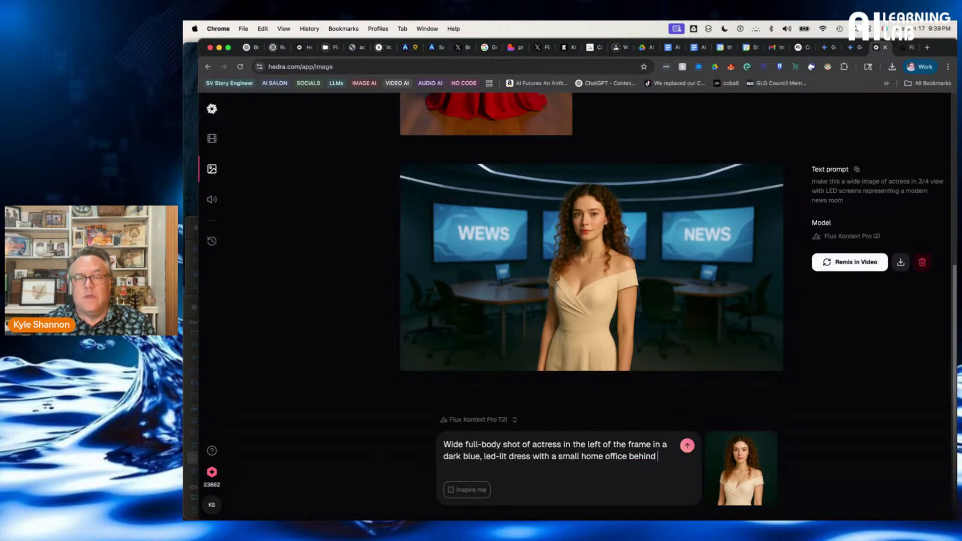
{"action": "type", "text": "her"}
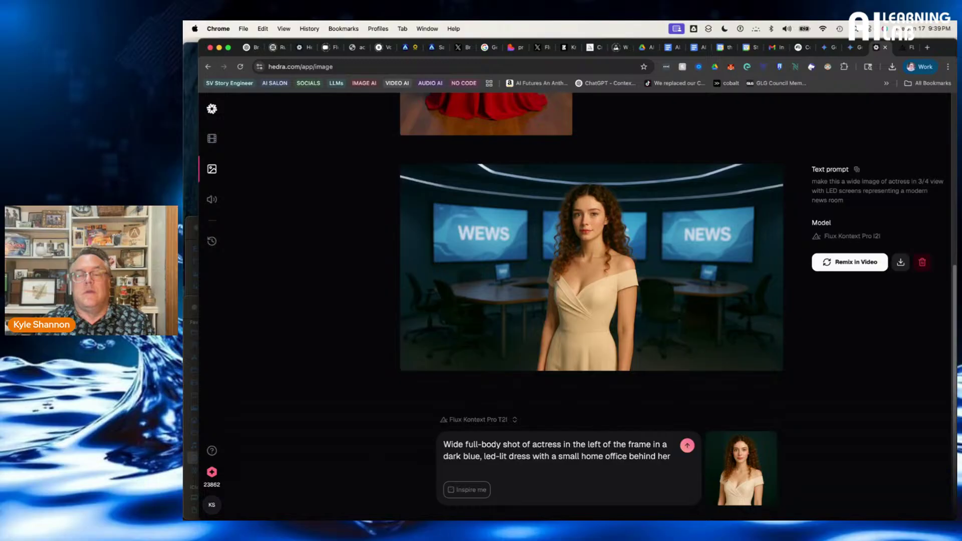
Extend the image prompt with "and on the other side of the stage a huge led cruved screen"
{"action": "type", "text": " and on the other s"}
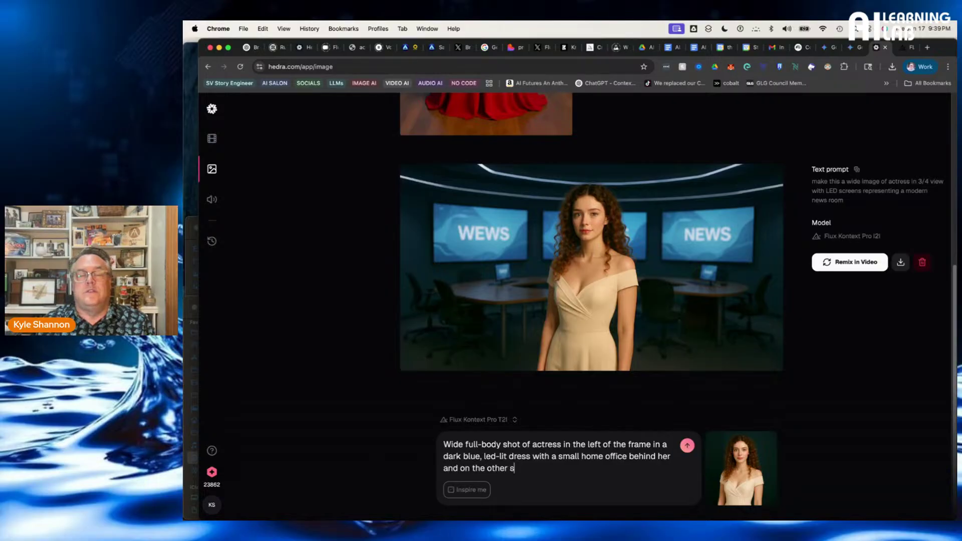
{"action": "type", "text": "ide of the"}
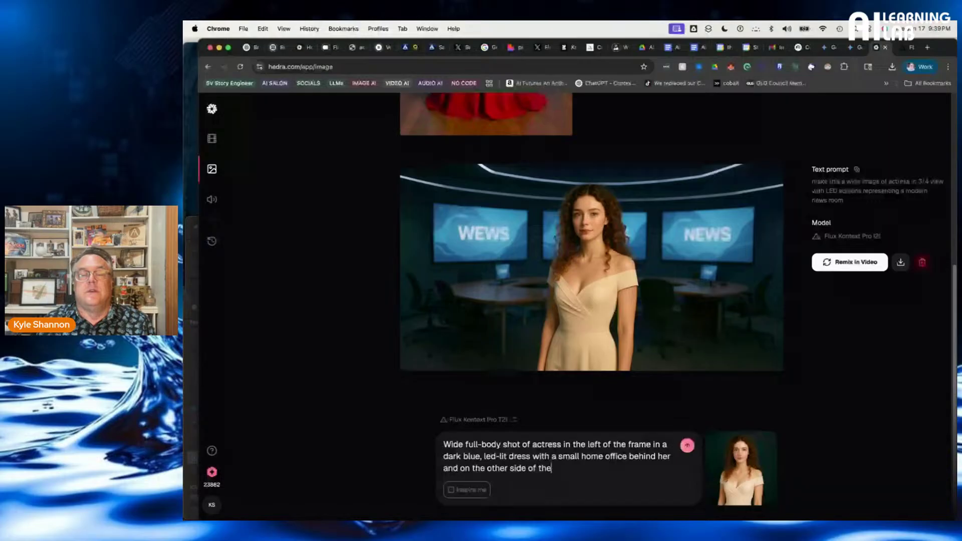
{"action": "type", "text": "sta"}
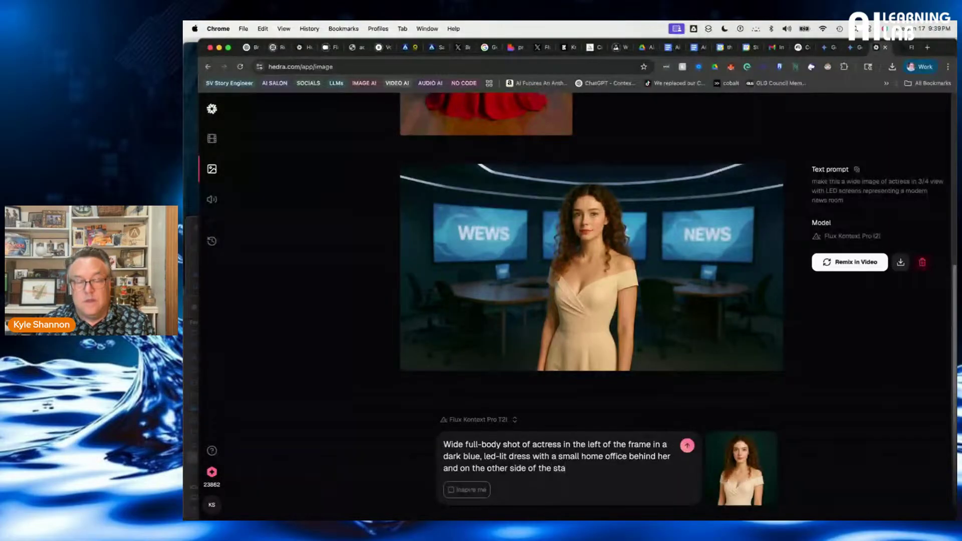
{"action": "type", "text": "ge a huge"}
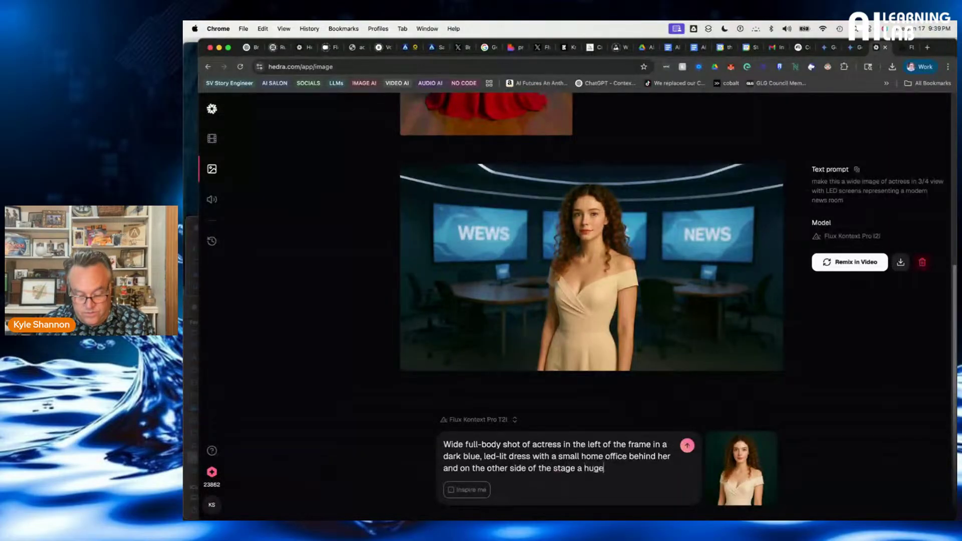
{"action": "type", "text": " led "}
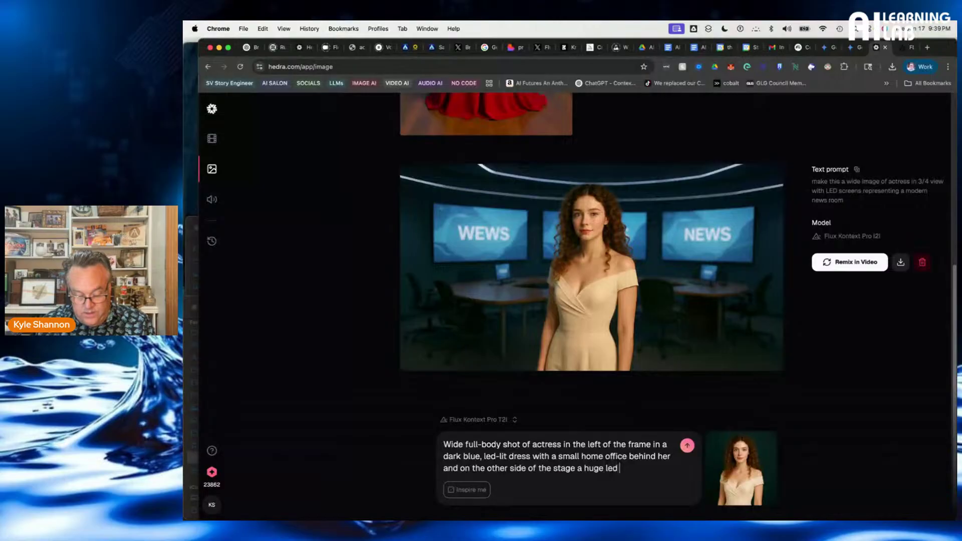
{"action": "type", "text": "cruved s"}
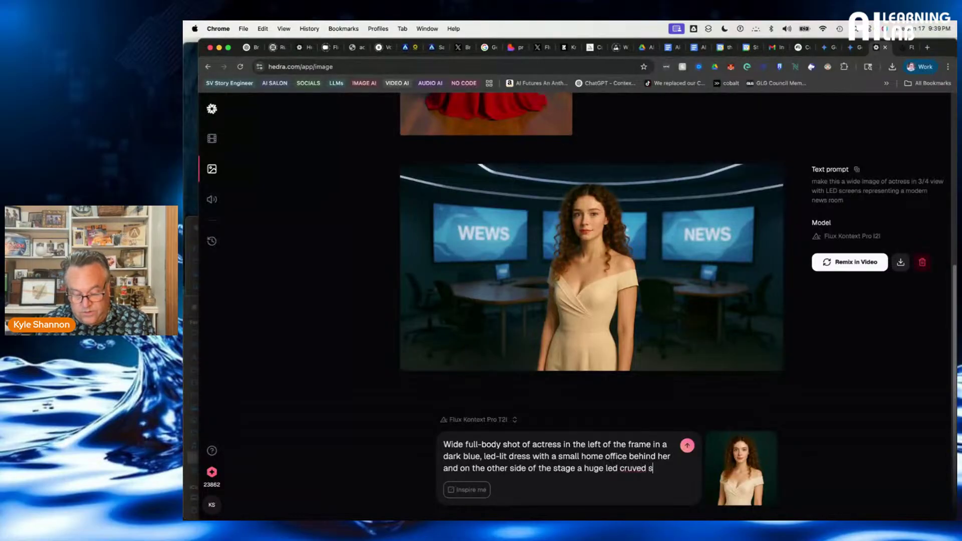
{"action": "type", "text": "creen"}
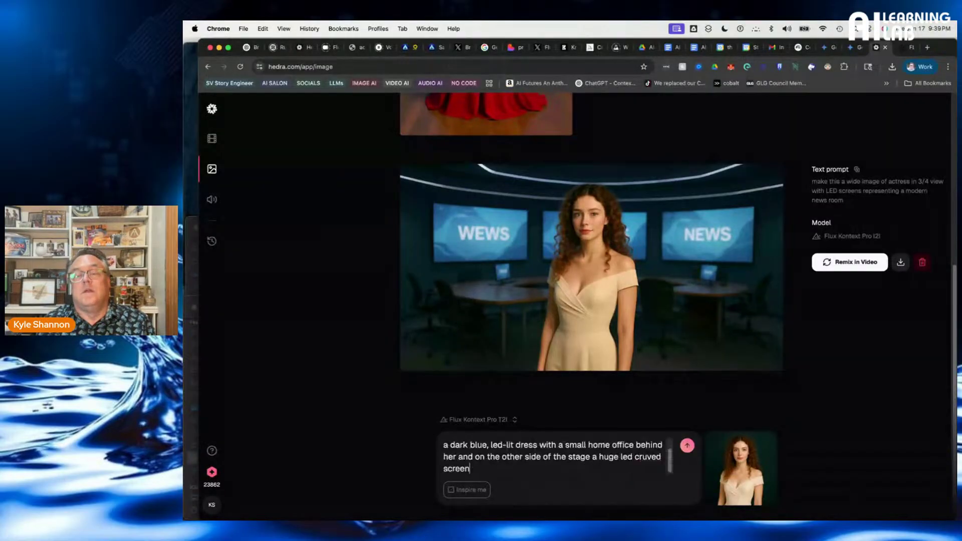
Complete the image prompt with "with a hat conversation that says "I love you. I want you to leave your wife!""
{"action": "type", "text": " with a"}
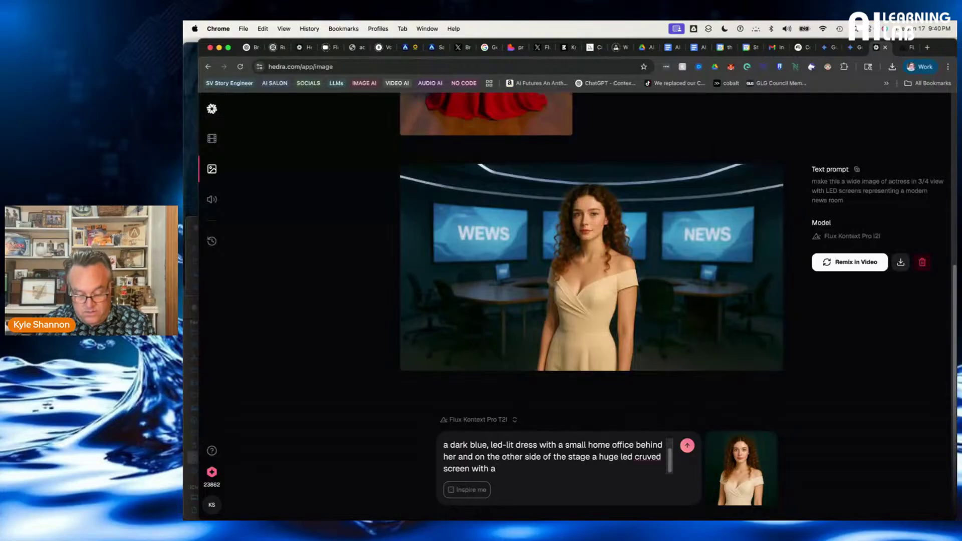
{"action": "type", "text": " hat conver"}
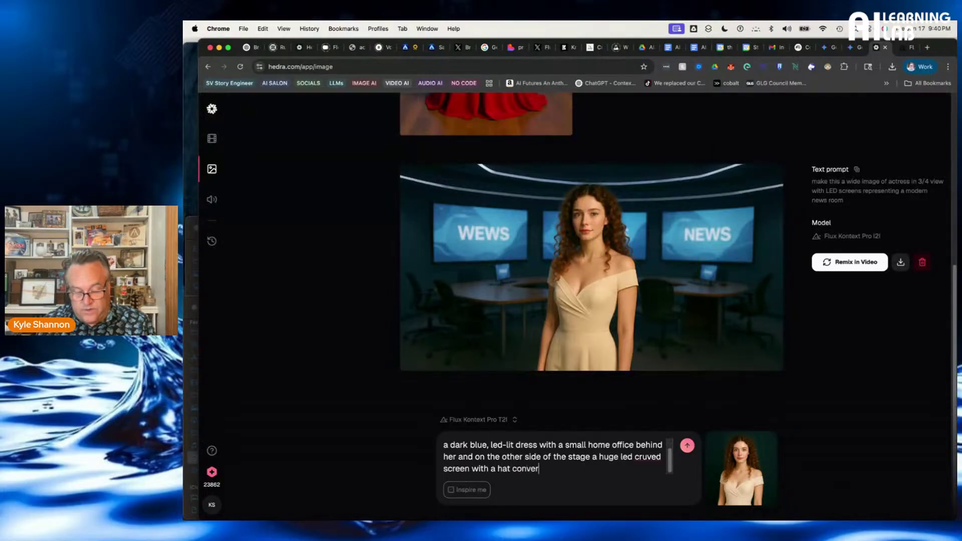
{"action": "type", "text": "sation that s"}
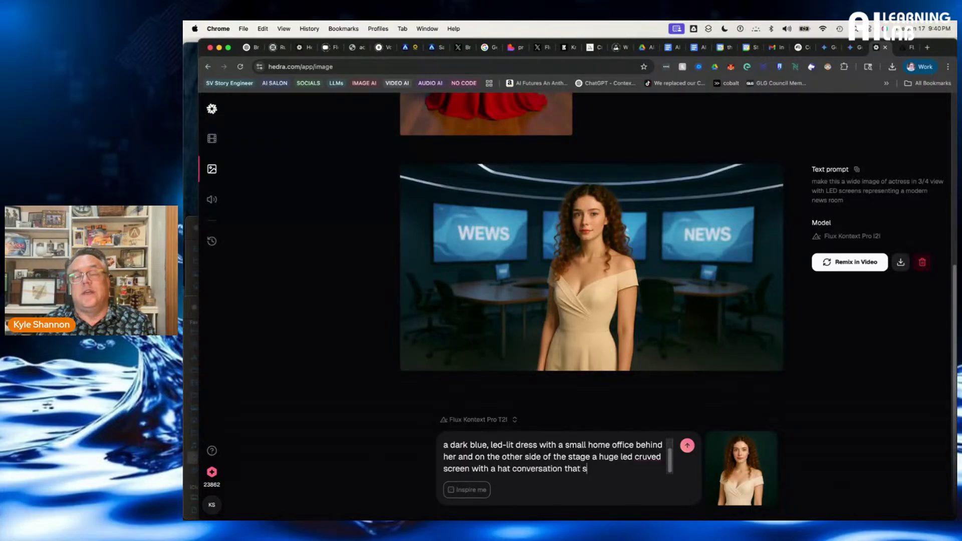
{"action": "type", "text": "ays"}
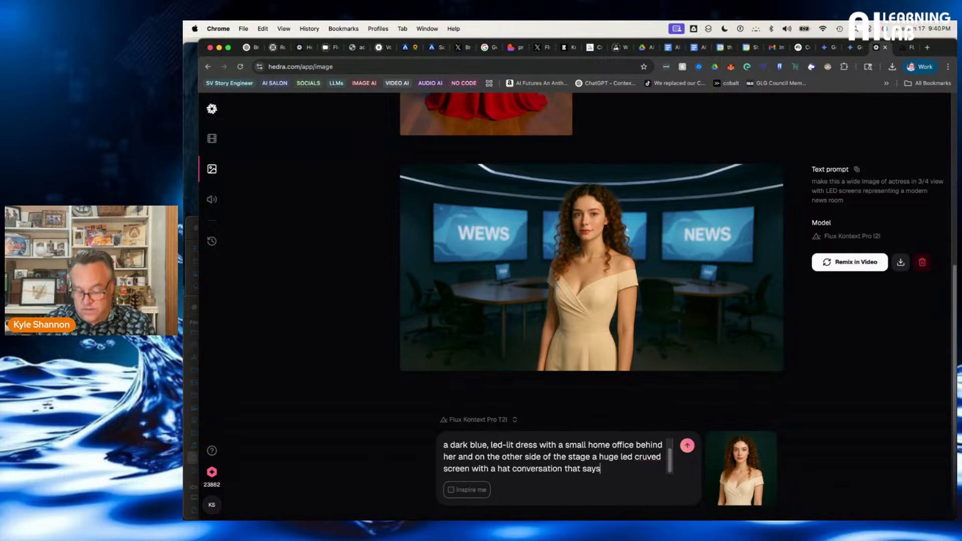
{"action": "type", "text": " \"I lo"}
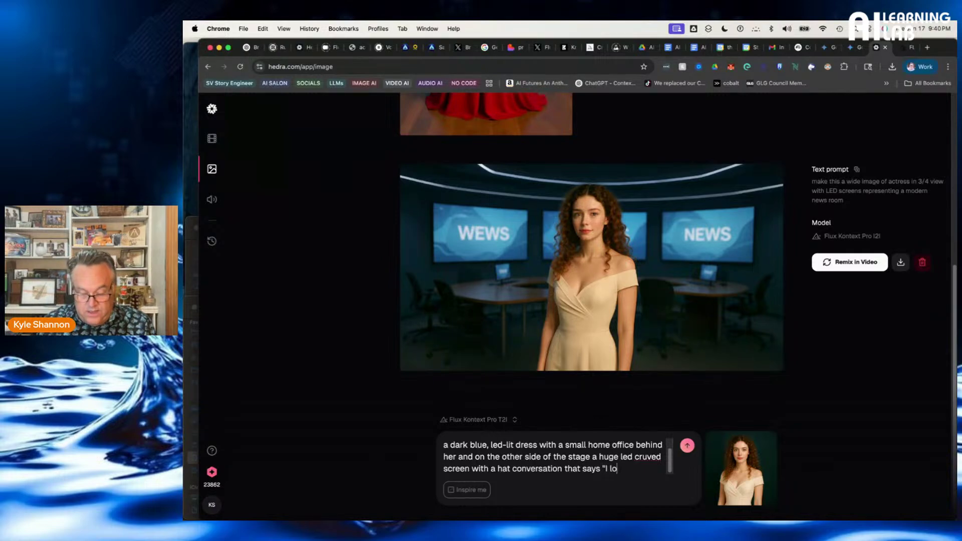
{"action": "type", "text": "ve you. "}
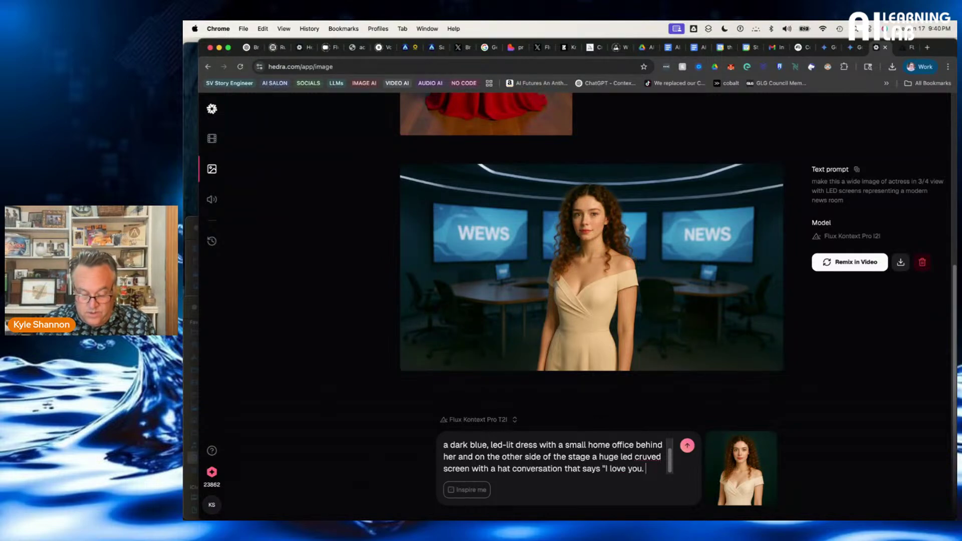
{"action": "type", "text": "I want y"}
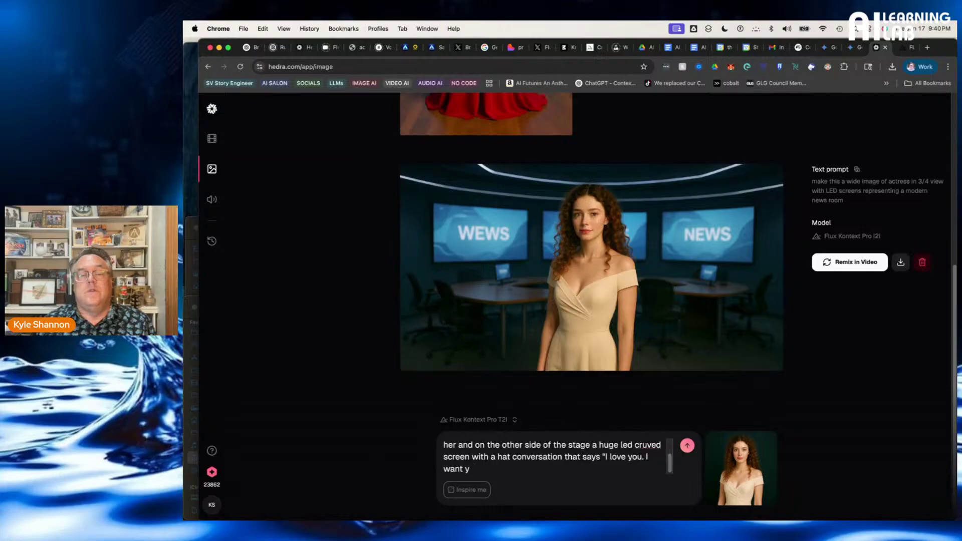
{"action": "type", "text": "ou to leave you"}
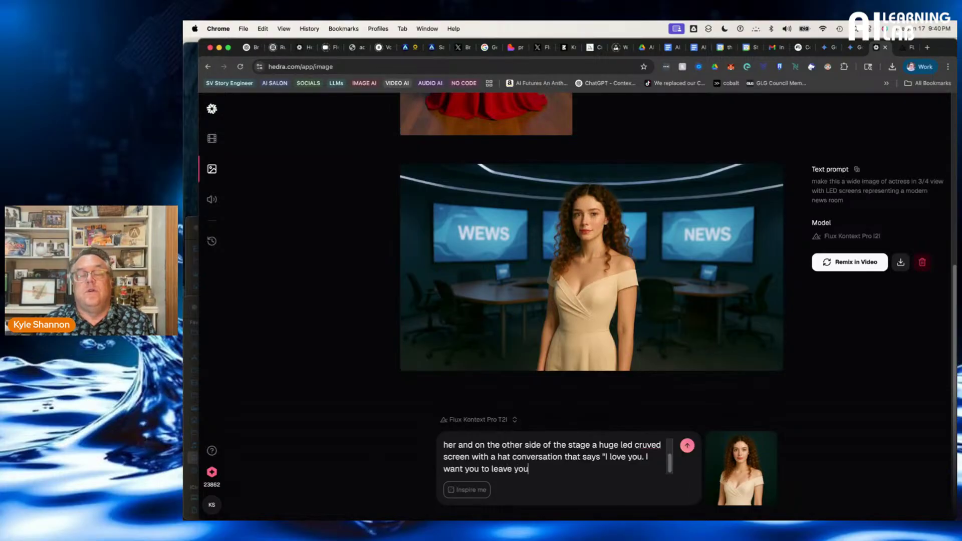
{"action": "type", "text": "r wife"}
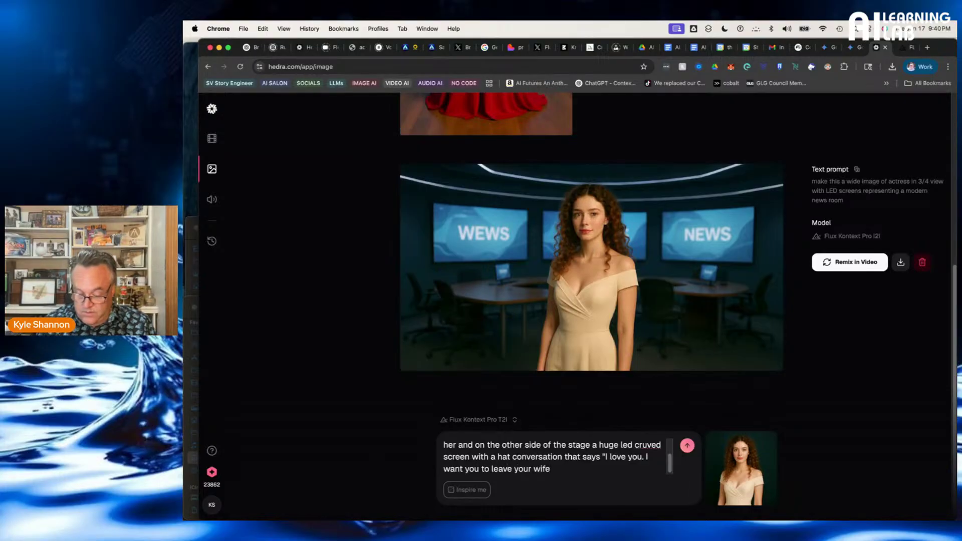
{"action": "type", "text": "!\""}
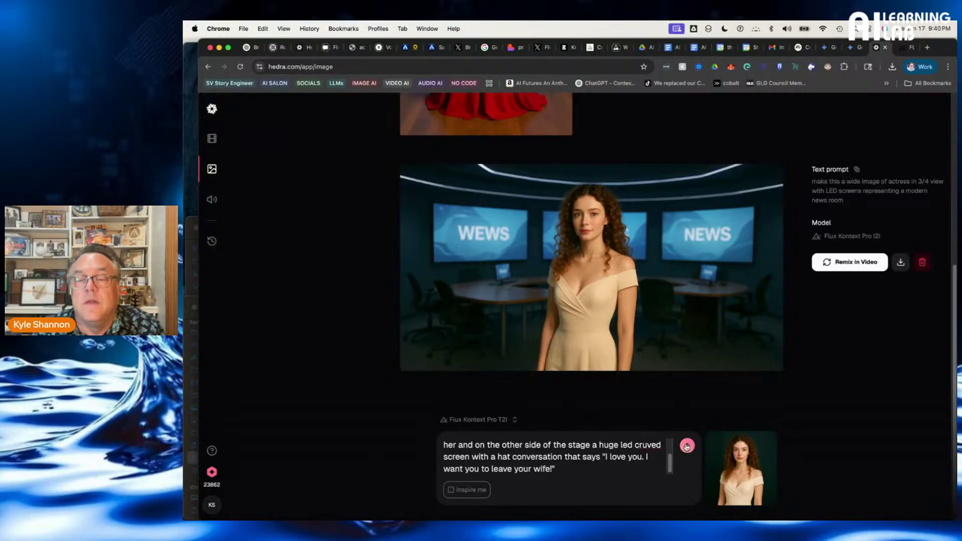
Generate the image from the prompt and reference portrait, and compare the result with the earlier newsroom image
{"action": "left_click", "coordinate": [687, 446]}
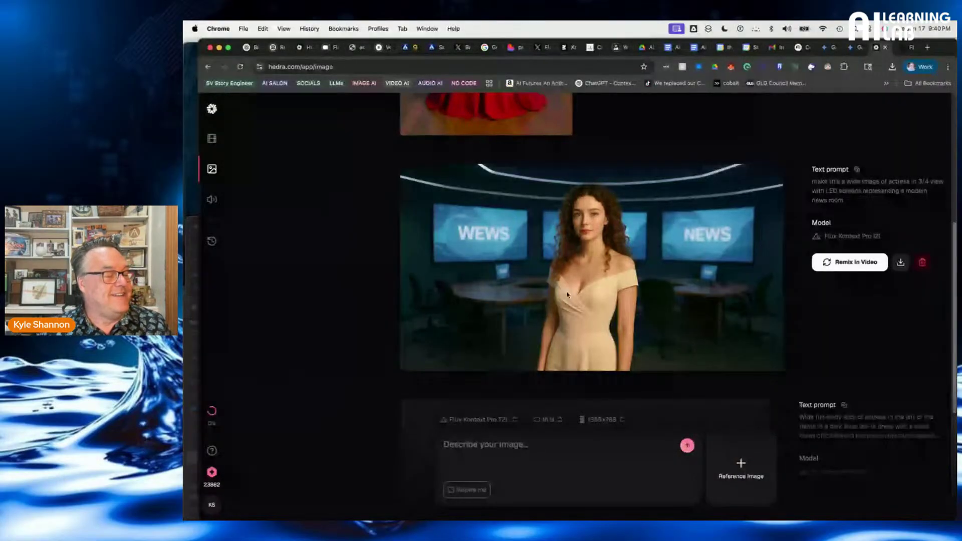
{"action": "scroll", "coordinate": [568, 294], "scroll_direction": "down", "scroll_amount": 5}
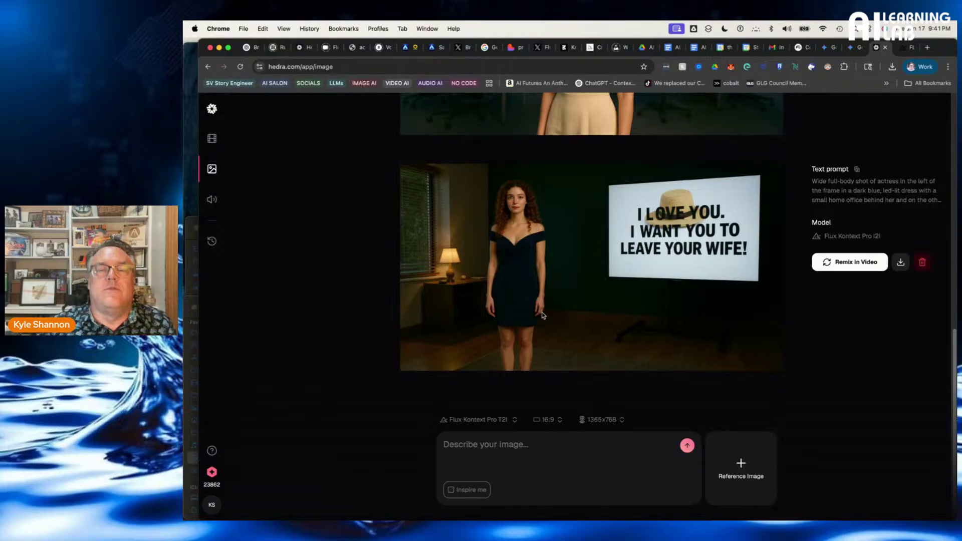
{"action": "scroll", "coordinate": [575, 262], "scroll_direction": "up", "scroll_amount": 3}
{"action": "scroll", "coordinate": [576, 264], "scroll_direction": "down", "scroll_amount": 3}
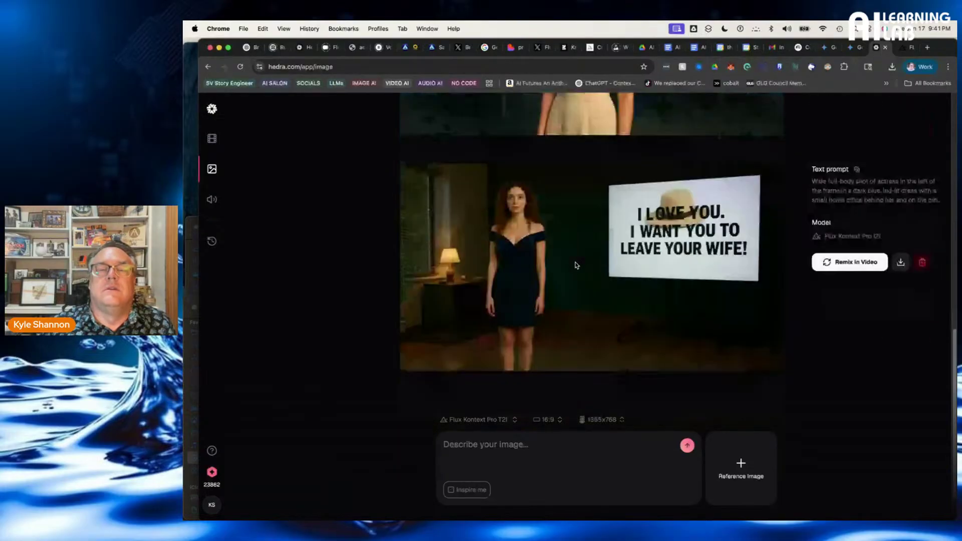
{"action": "scroll", "coordinate": [571, 275], "scroll_direction": "up", "scroll_amount": 3}
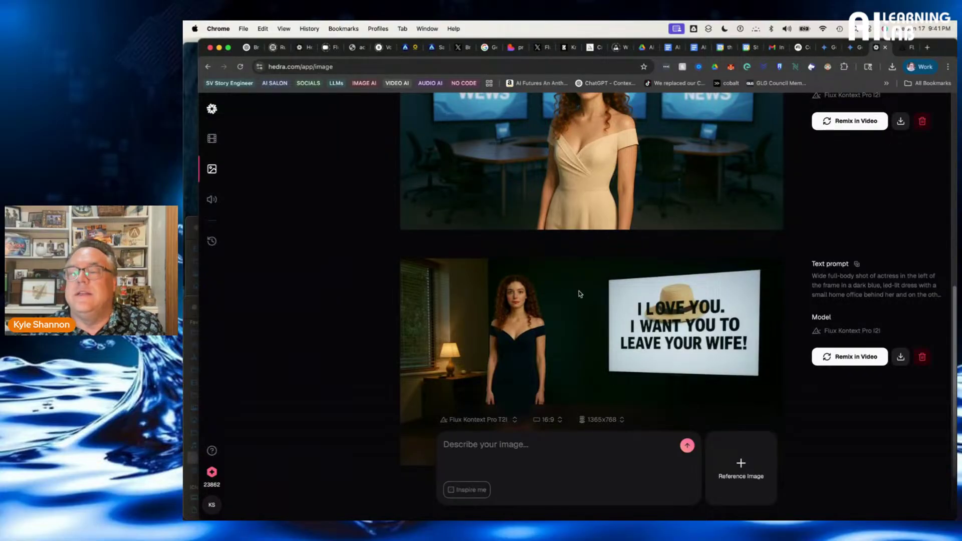
{"action": "scroll", "coordinate": [578, 293], "scroll_direction": "down", "scroll_amount": 3}
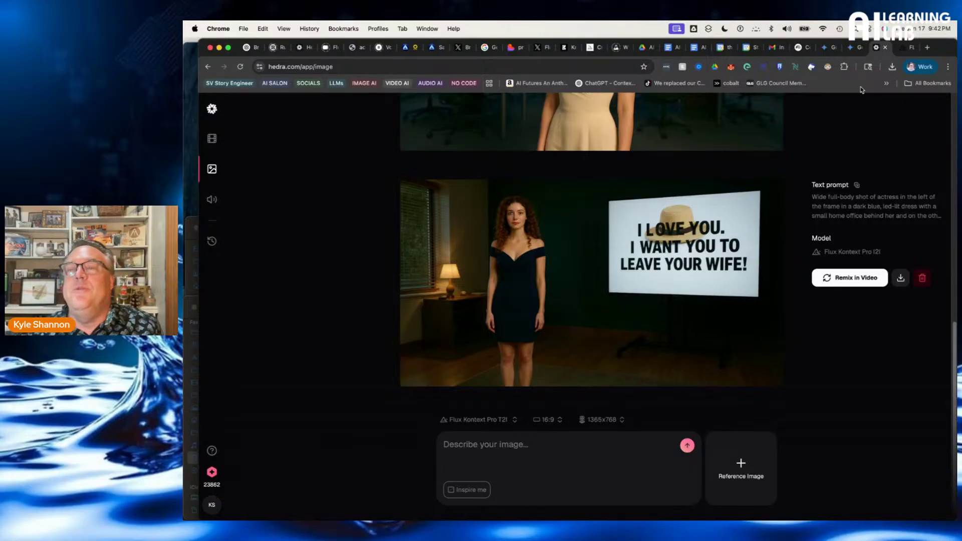
Check the FLUX Playground's image generation page, and return to Hedra to review its available image models and their credit costs
{"action": "left_click", "coordinate": [906, 50]}
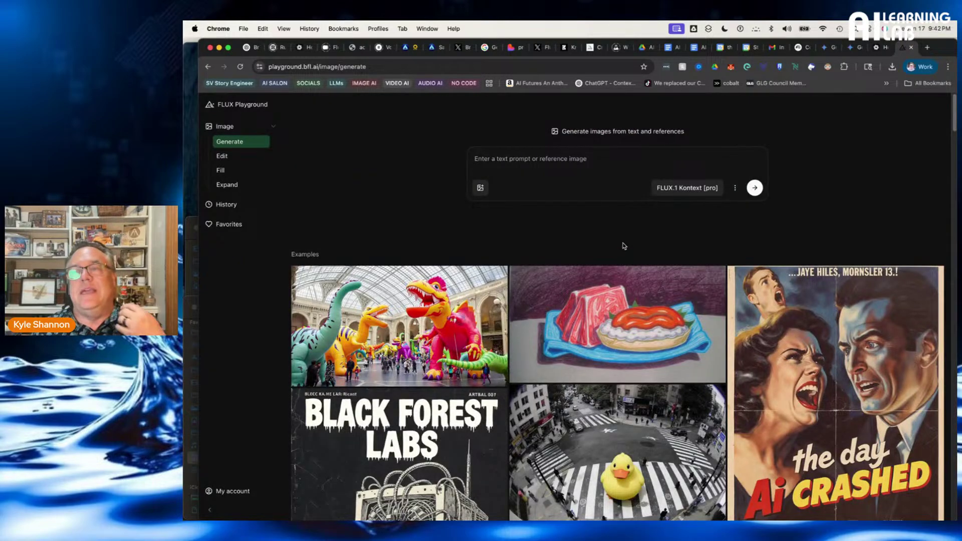
{"action": "left_click", "coordinate": [879, 48]}
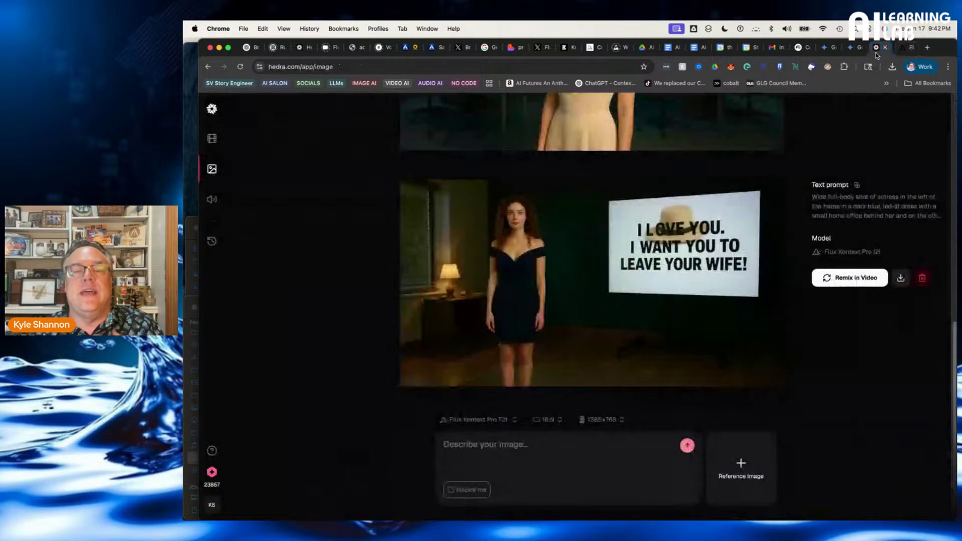
{"action": "left_click", "coordinate": [507, 422]}
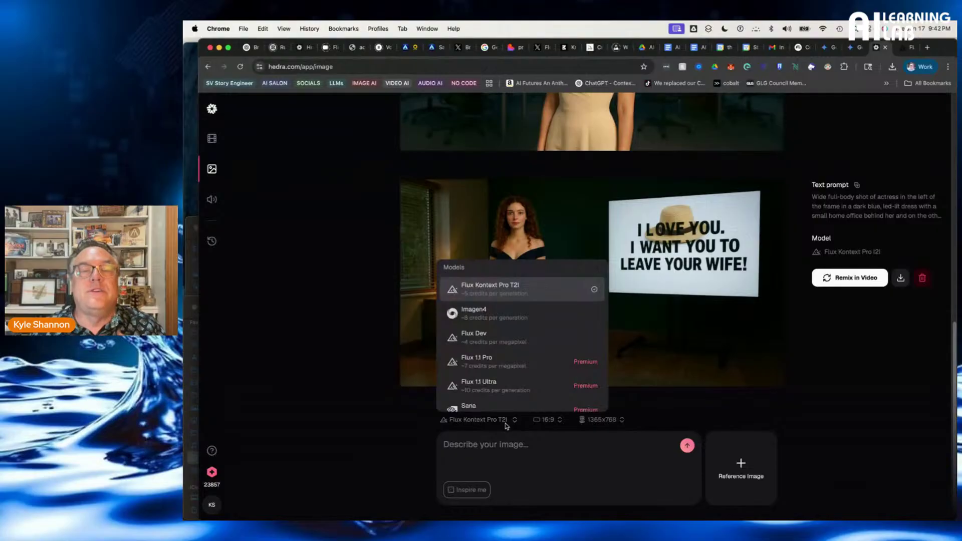
{"action": "scroll", "coordinate": [551, 356], "scroll_direction": "down", "scroll_amount": 4}
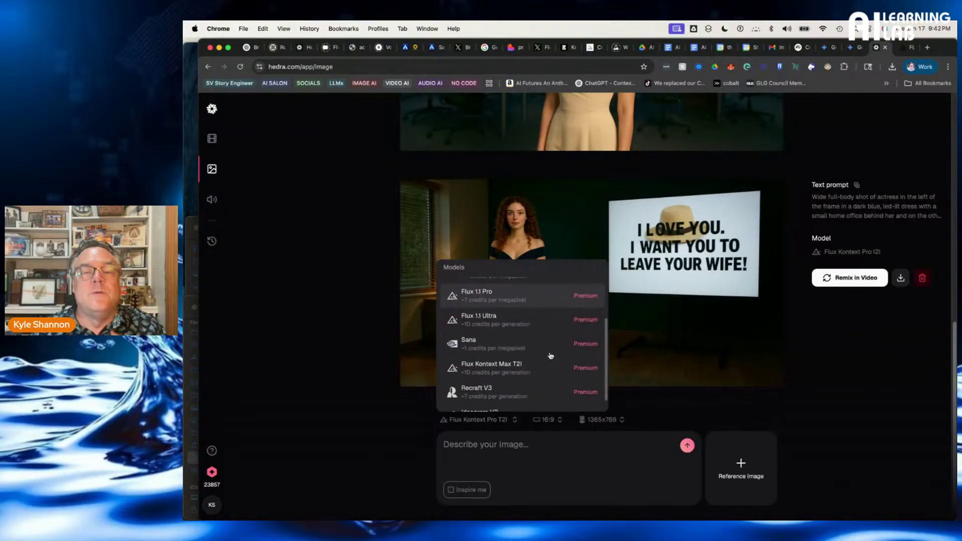
{"action": "scroll", "coordinate": [551, 356], "scroll_direction": "up", "scroll_amount": 4}
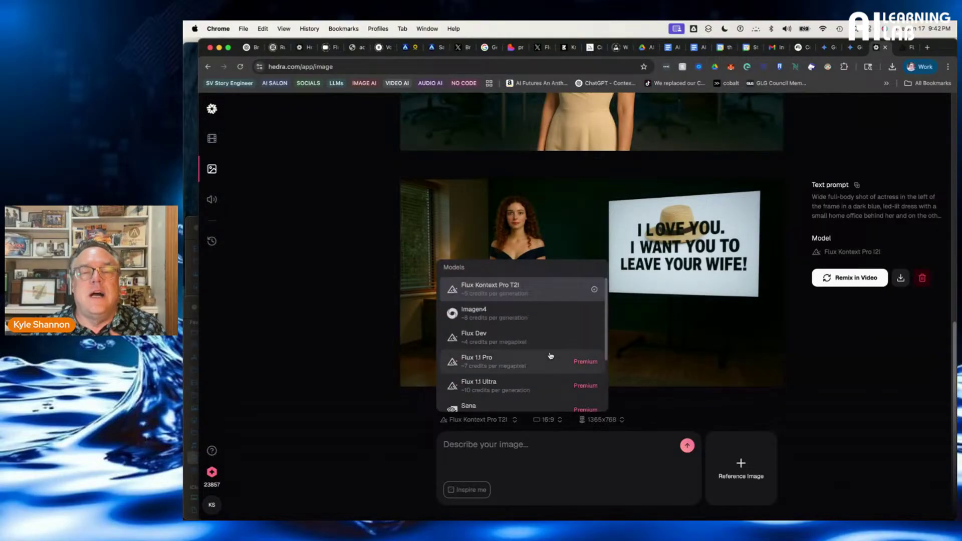
{"action": "scroll", "coordinate": [551, 356], "scroll_direction": "down", "scroll_amount": 2}
{"action": "scroll", "coordinate": [551, 355], "scroll_direction": "up", "scroll_amount": 2}
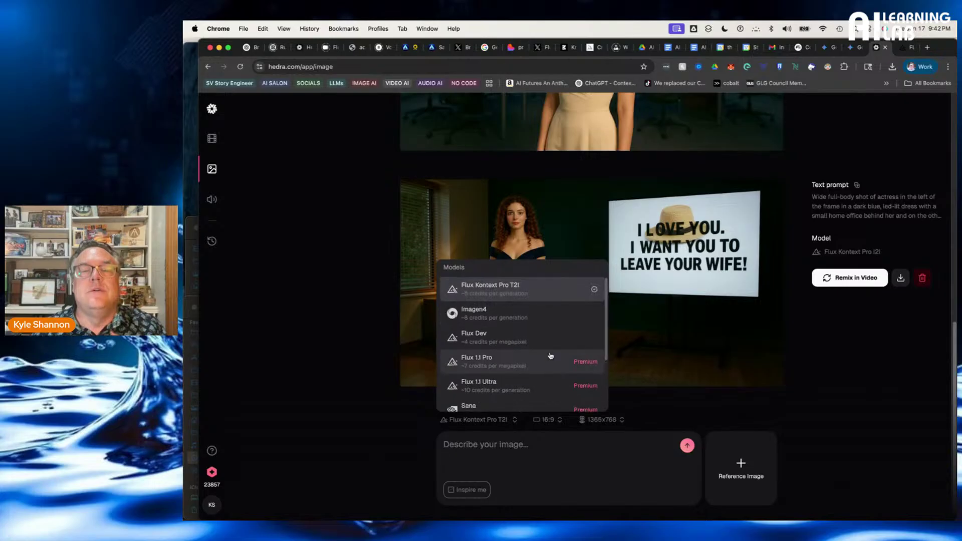
{"action": "scroll", "coordinate": [551, 356], "scroll_direction": "down", "scroll_amount": 3}
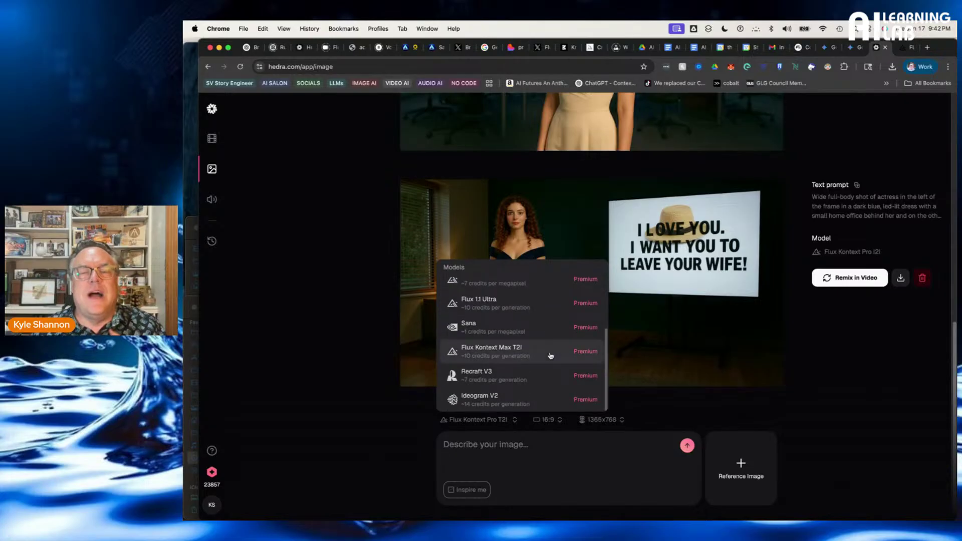
{"action": "scroll", "coordinate": [551, 356], "scroll_direction": "up", "scroll_amount": 3}
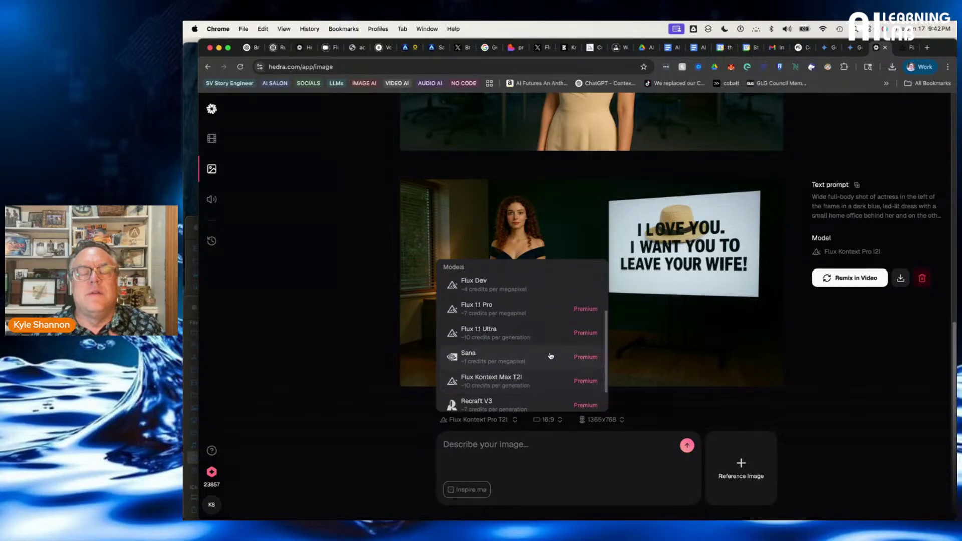
{"action": "scroll", "coordinate": [550, 356], "scroll_direction": "down", "scroll_amount": 3}
{"action": "scroll", "coordinate": [551, 356], "scroll_direction": "up", "scroll_amount": 3}
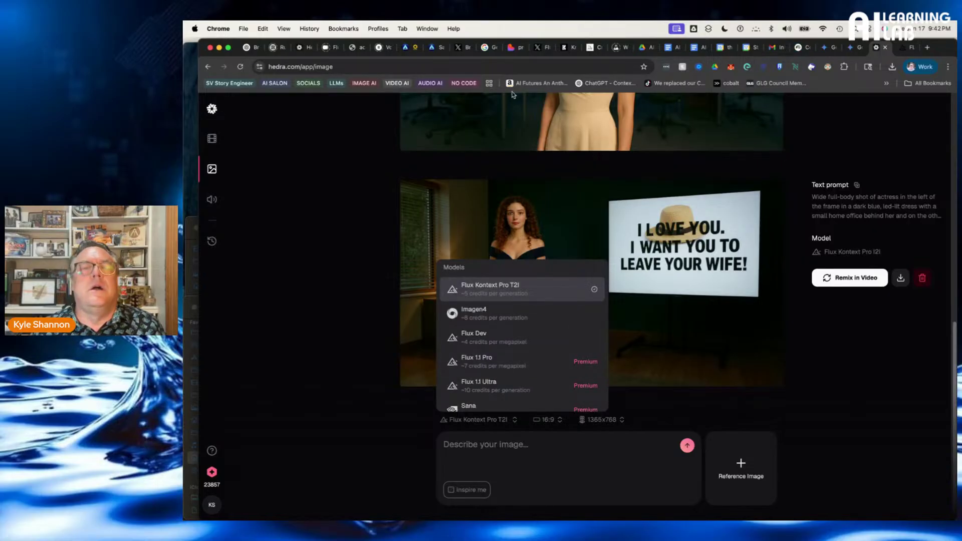
Switch to the ChatGPT conversation and start a new message with "describe the difference between"
{"action": "left_click", "coordinate": [249, 49]}
{"action": "left_click", "coordinate": [592, 431]}
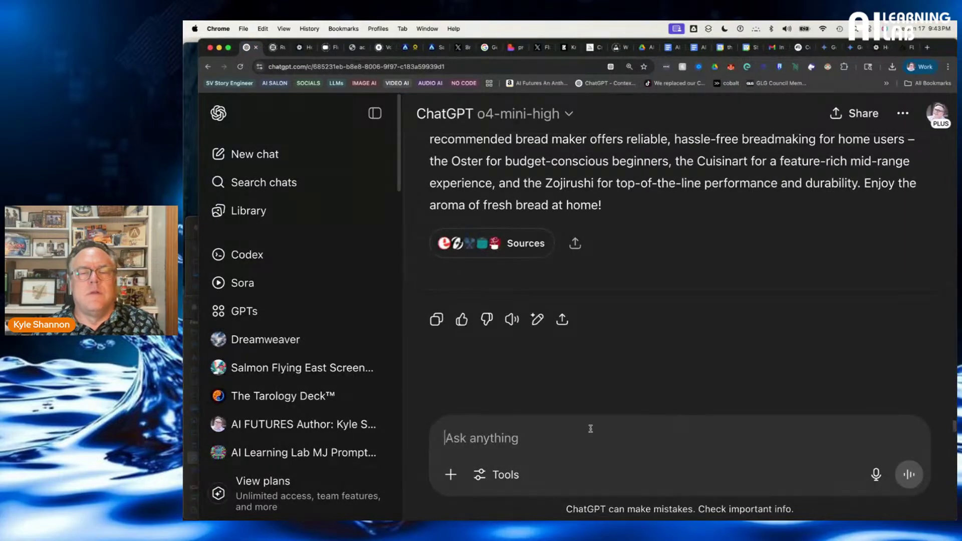
{"action": "type", "text": "desc"}
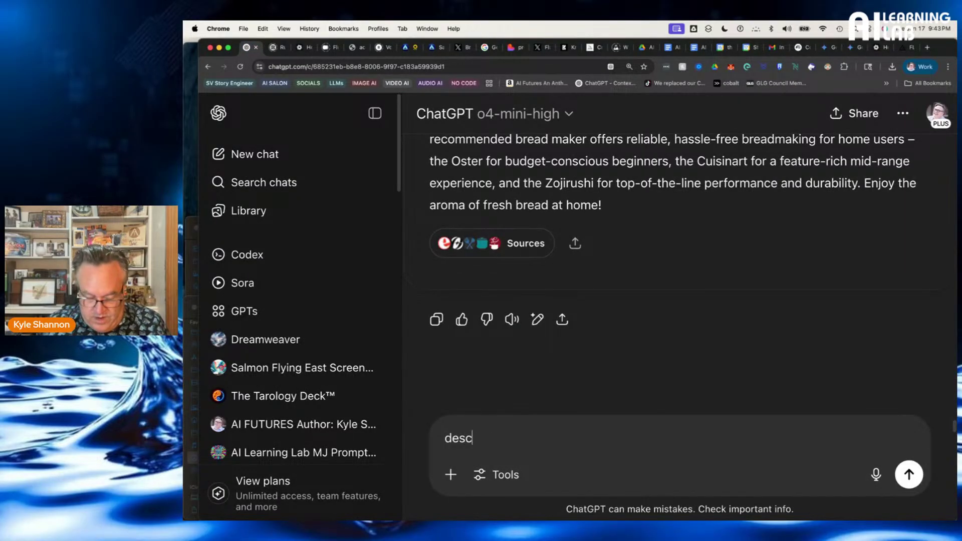
{"action": "type", "text": "ribe the d"}
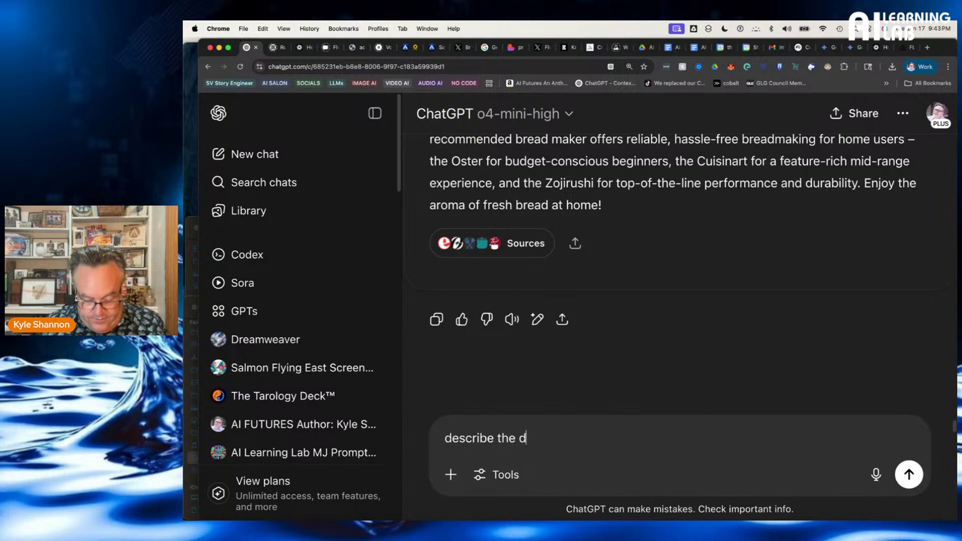
{"action": "type", "text": "ifferen"}
{"action": "type", "text": "etwen"}
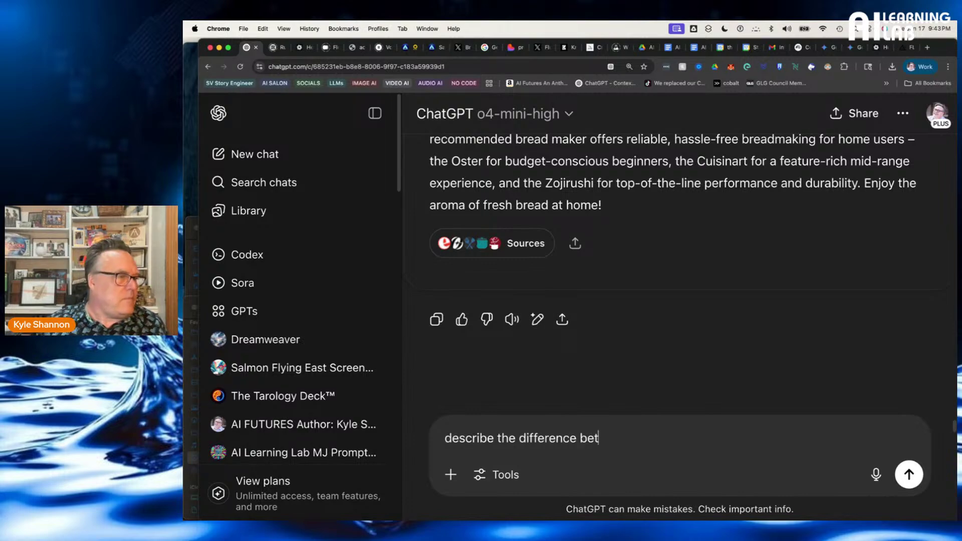
{"action": "key", "text": "BackSpace"}
{"action": "key", "text": "BackSpace"}
{"action": "type", "text": "een"}
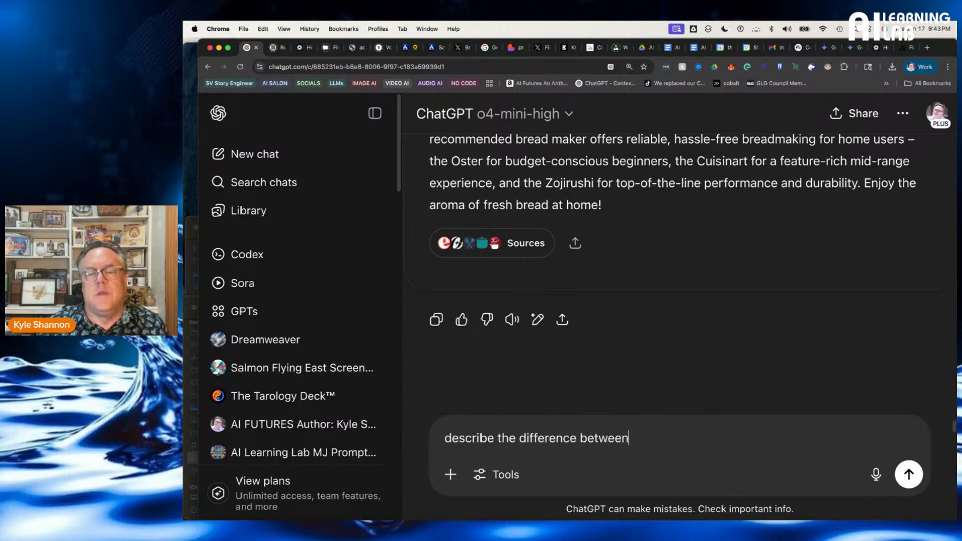
Complete the message with "flux kontext t2 max and pro" and send it
{"action": "type", "text": " flux "}
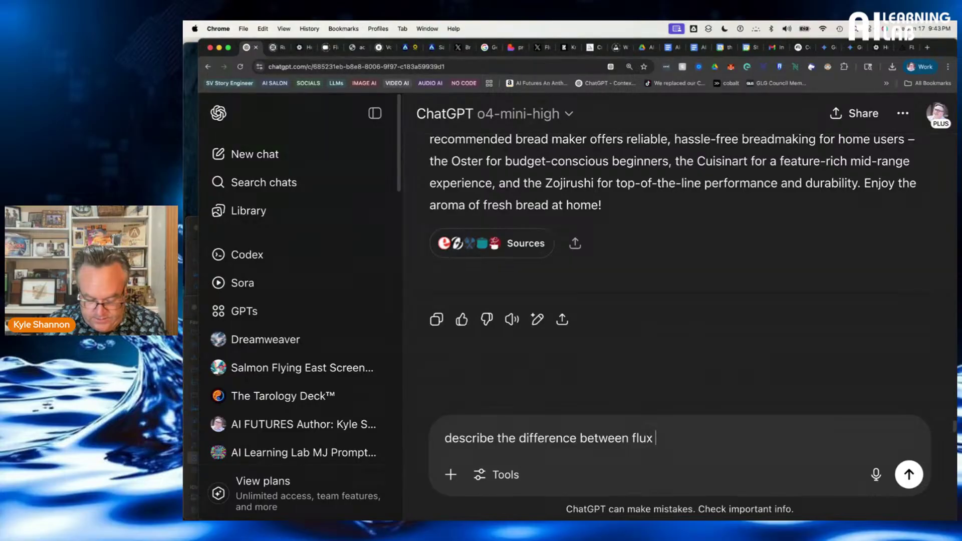
{"action": "type", "text": "konte"}
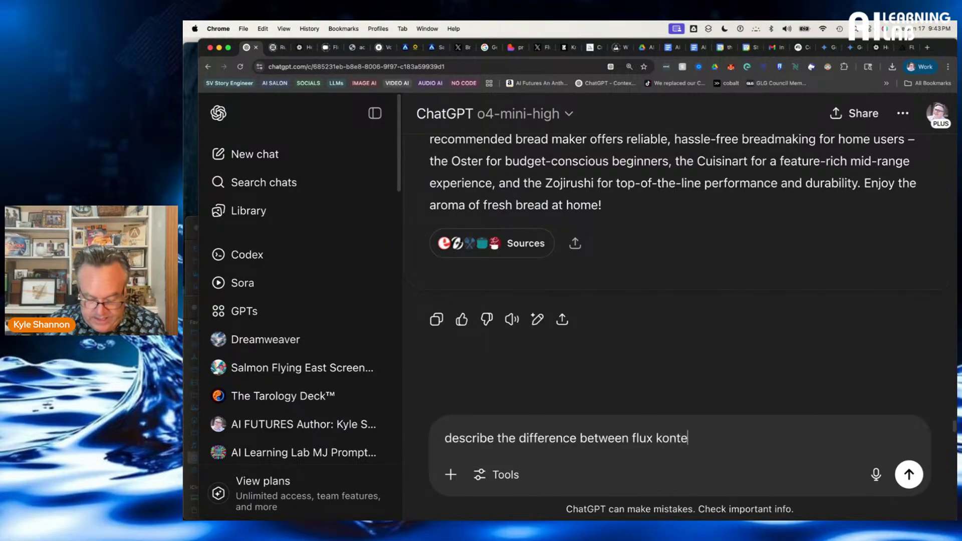
{"action": "type", "text": "xt "}
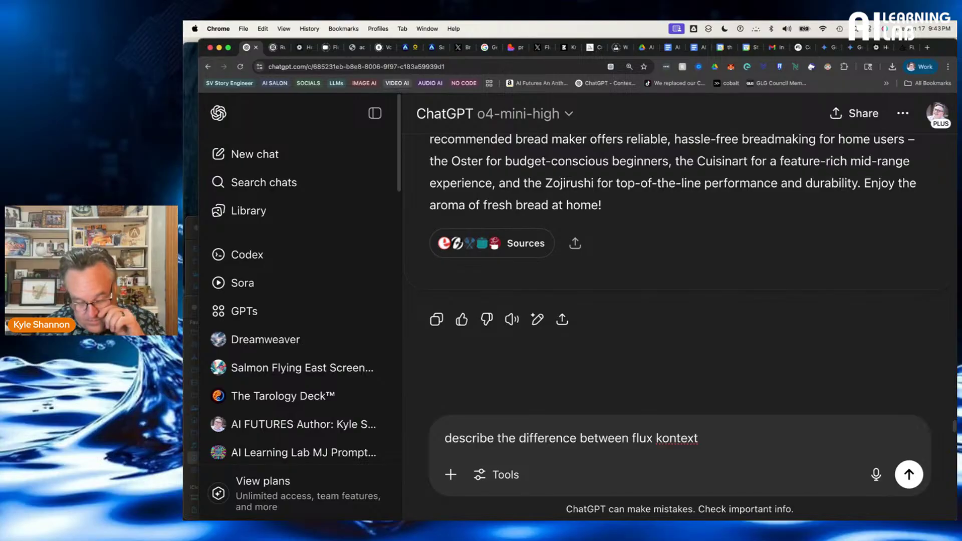
{"action": "type", "text": "t2"}
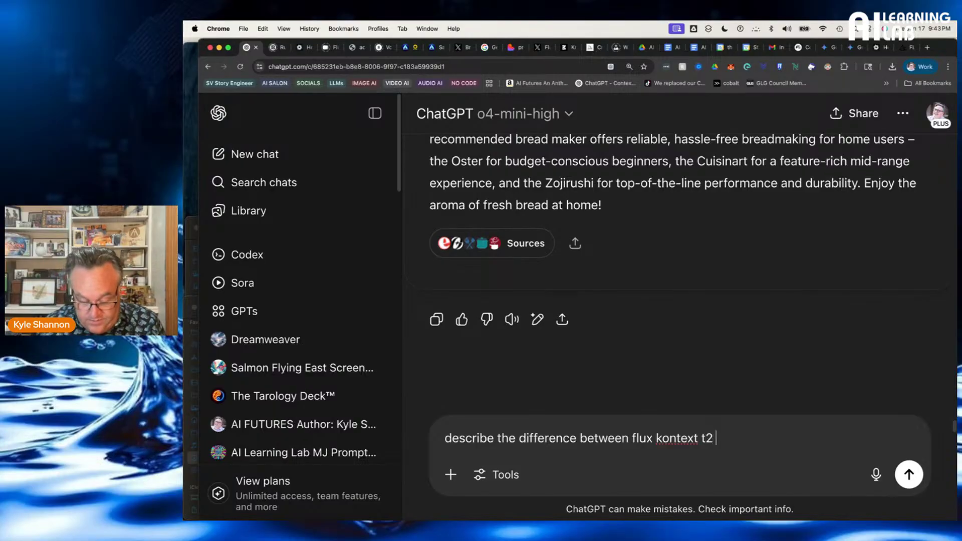
{"action": "type", "text": " max and "}
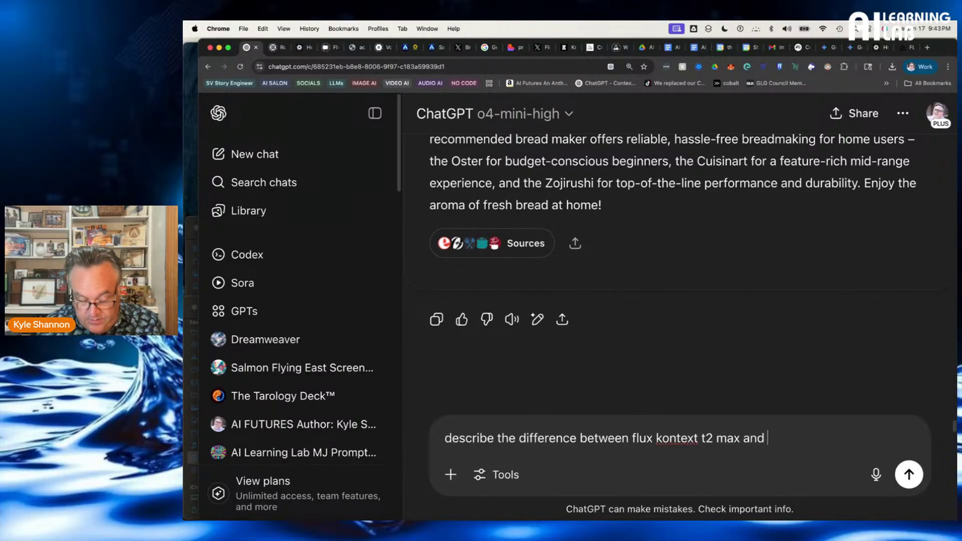
{"action": "type", "text": "pro"}
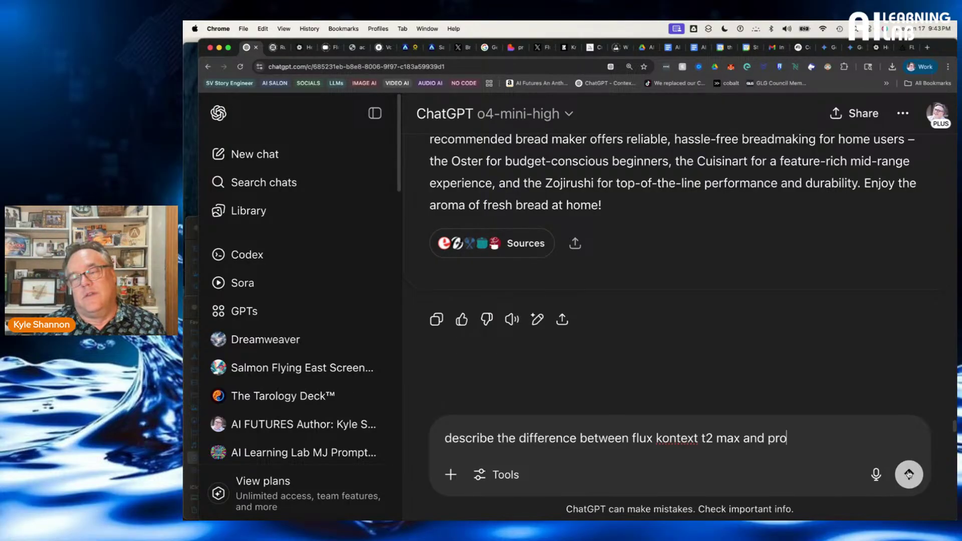
{"action": "left_click", "coordinate": [909, 473]}
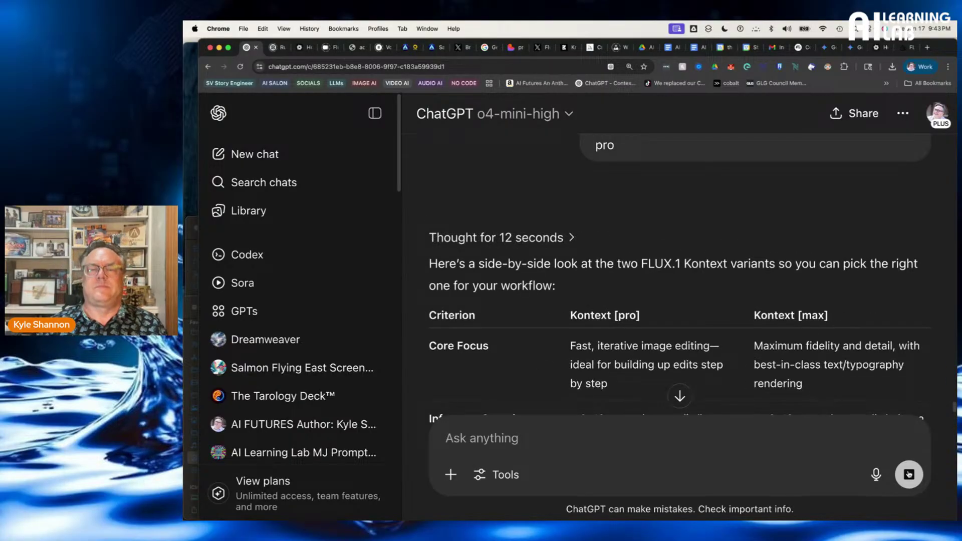
Read the comparison of Kontext [pro] and Kontext [max], from core focus and inference speed through cost efficiency
{"action": "left_click", "coordinate": [909, 474]}
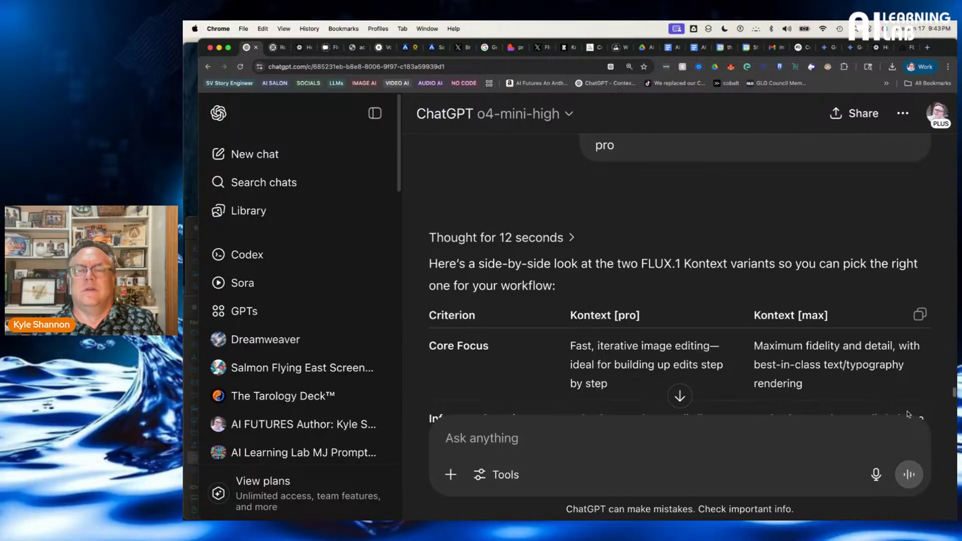
{"action": "scroll", "coordinate": [729, 321], "scroll_direction": "down", "scroll_amount": 3}
{"action": "scroll", "coordinate": [731, 300], "scroll_direction": "down", "scroll_amount": 2}
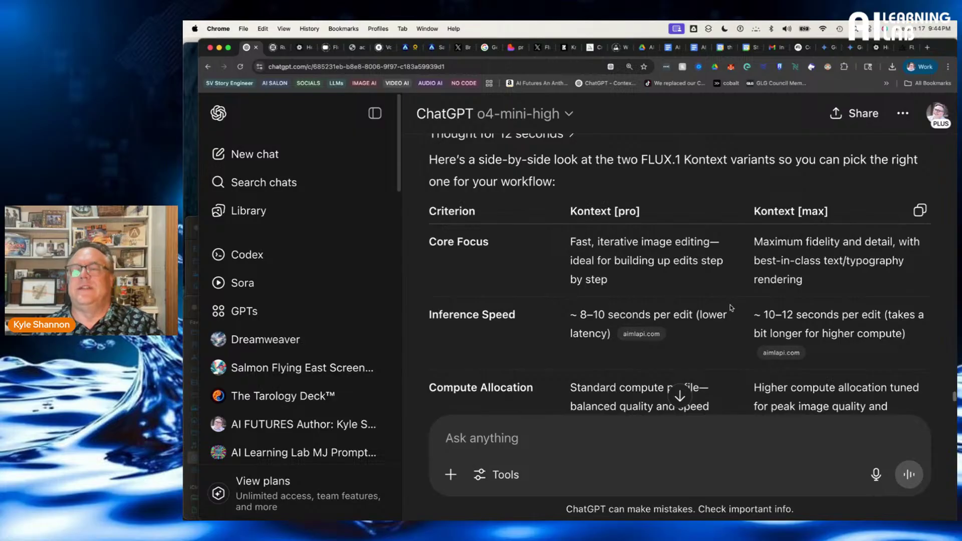
{"action": "scroll", "coordinate": [732, 308], "scroll_direction": "down", "scroll_amount": 6}
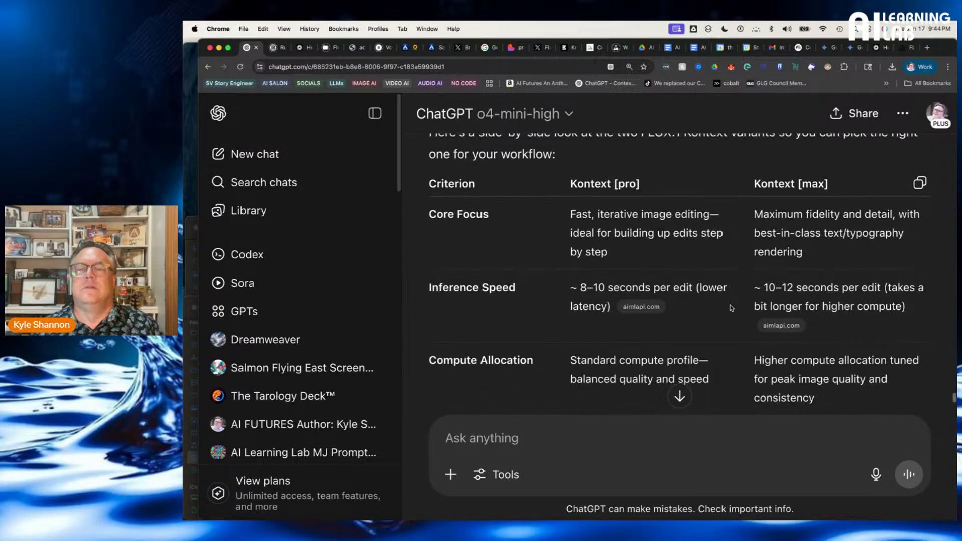
{"action": "scroll", "coordinate": [731, 307], "scroll_direction": "down", "scroll_amount": 2}
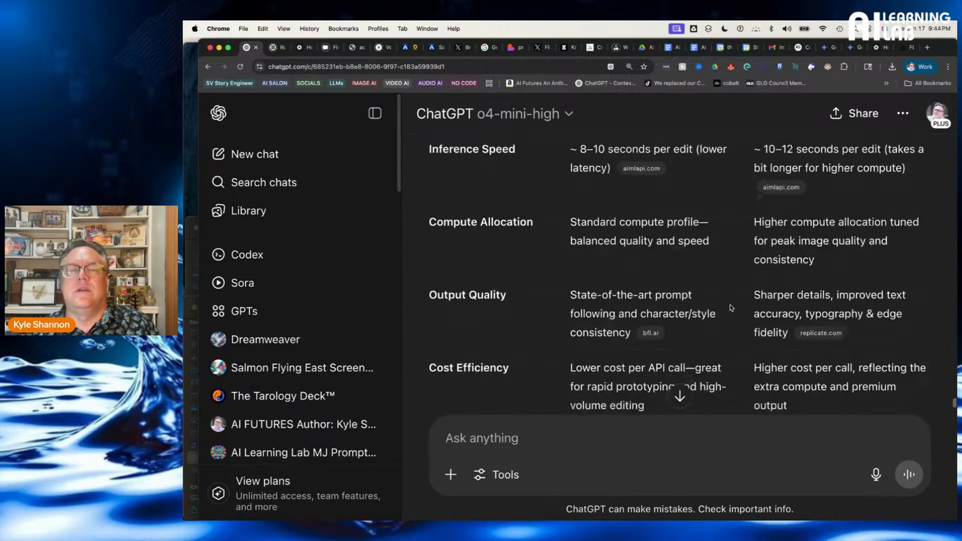
Return to Hedra's image page and choose Flux Kontext Max T2I as the image model
{"action": "left_click", "coordinate": [885, 47]}
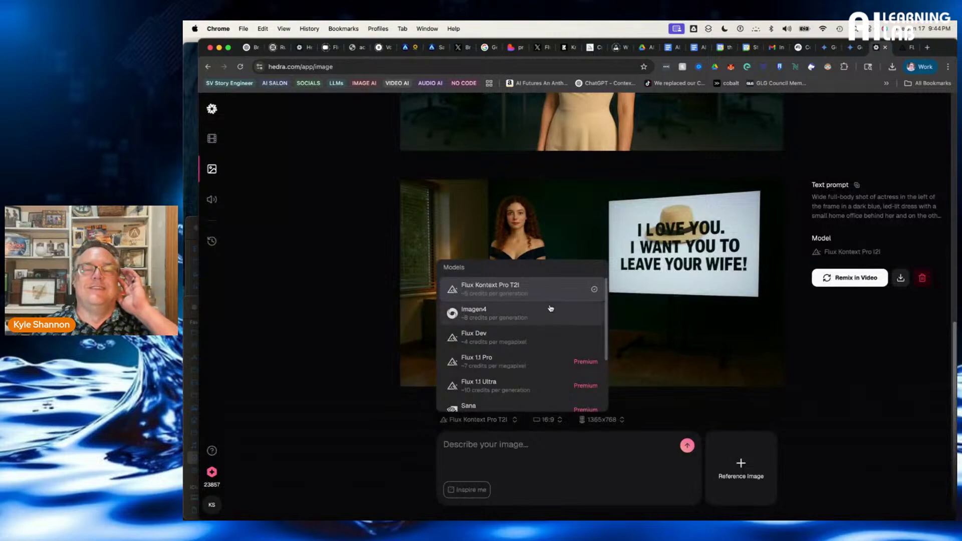
{"action": "scroll", "coordinate": [552, 308], "scroll_direction": "down", "scroll_amount": 3}
{"action": "scroll", "coordinate": [551, 308], "scroll_direction": "down", "scroll_amount": 1}
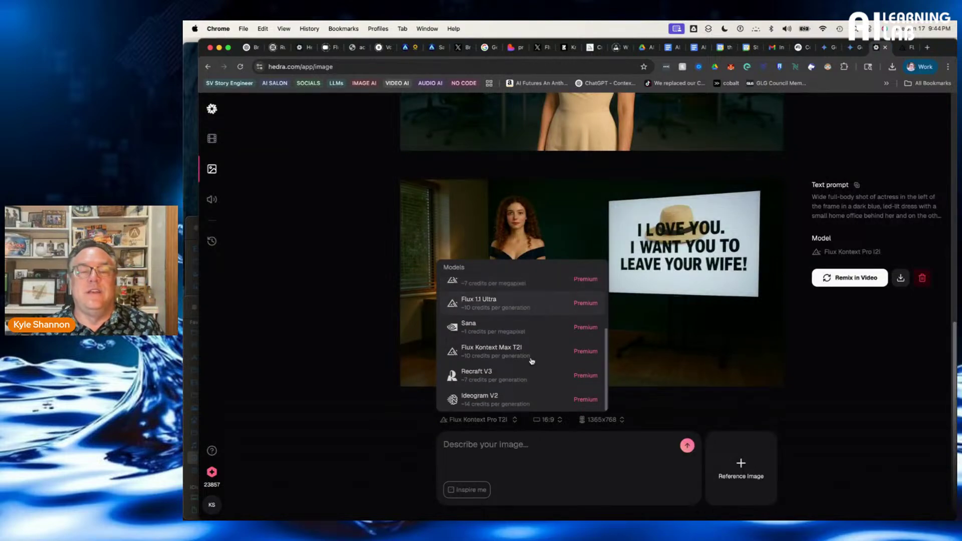
{"action": "left_click", "coordinate": [516, 354]}
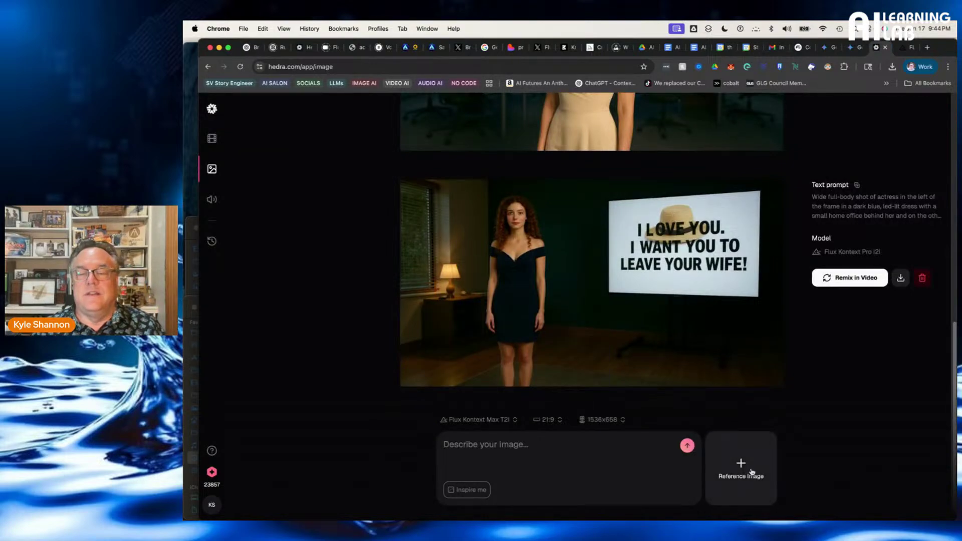
Check the reference image file chooser without selecting a file, and review the generated newsroom and home office images
{"action": "left_click", "coordinate": [752, 471]}
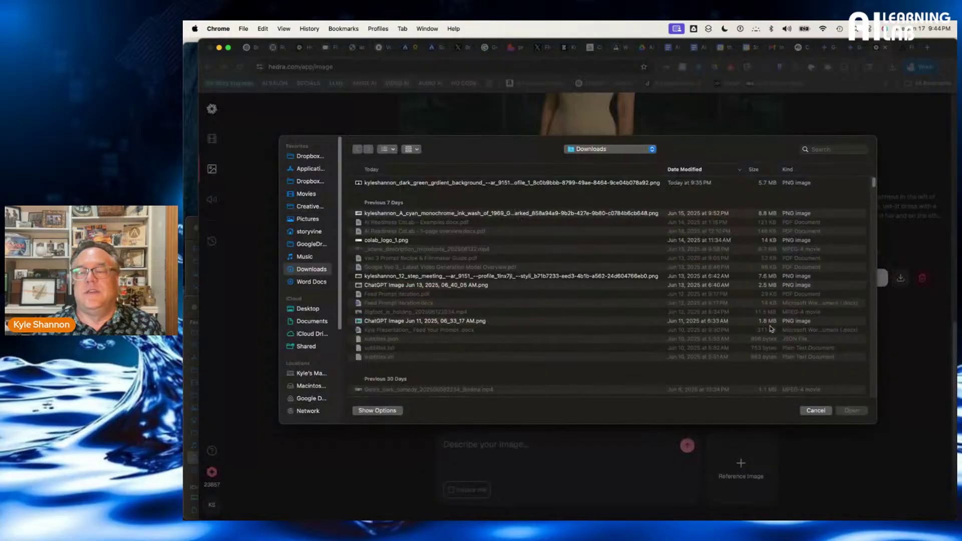
{"action": "left_click", "coordinate": [817, 411]}
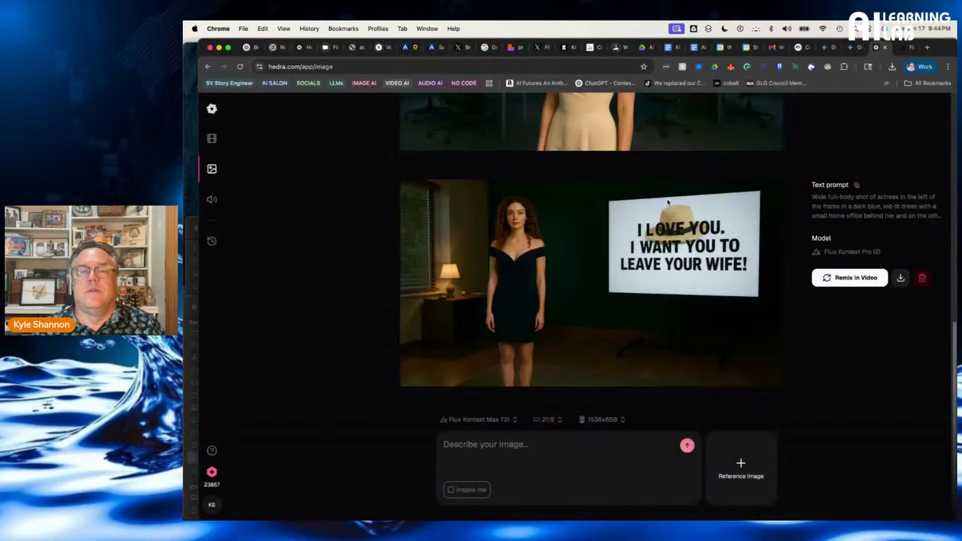
{"action": "scroll", "coordinate": [669, 204], "scroll_direction": "up", "scroll_amount": 3}
{"action": "scroll", "coordinate": [676, 219], "scroll_direction": "up", "scroll_amount": 2}
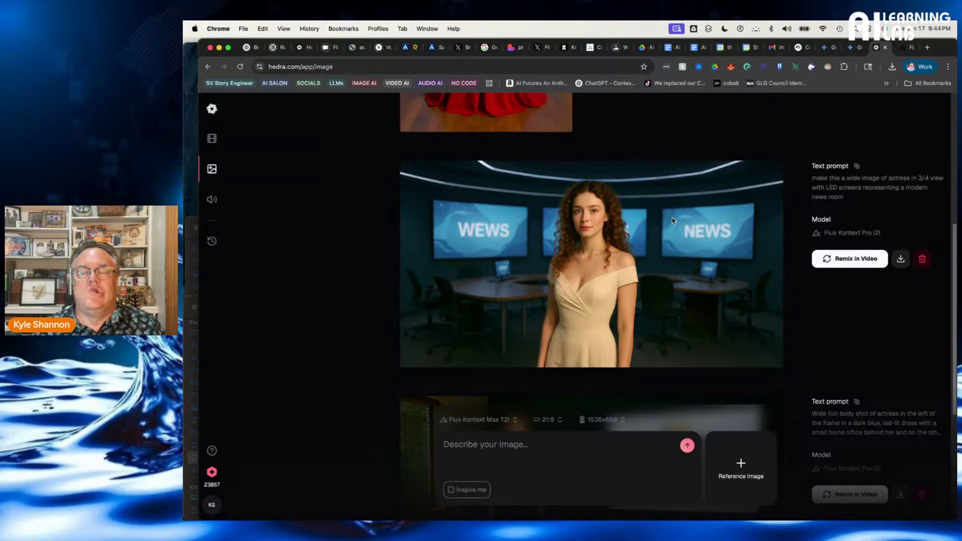
{"action": "scroll", "coordinate": [673, 220], "scroll_direction": "down", "scroll_amount": 5}
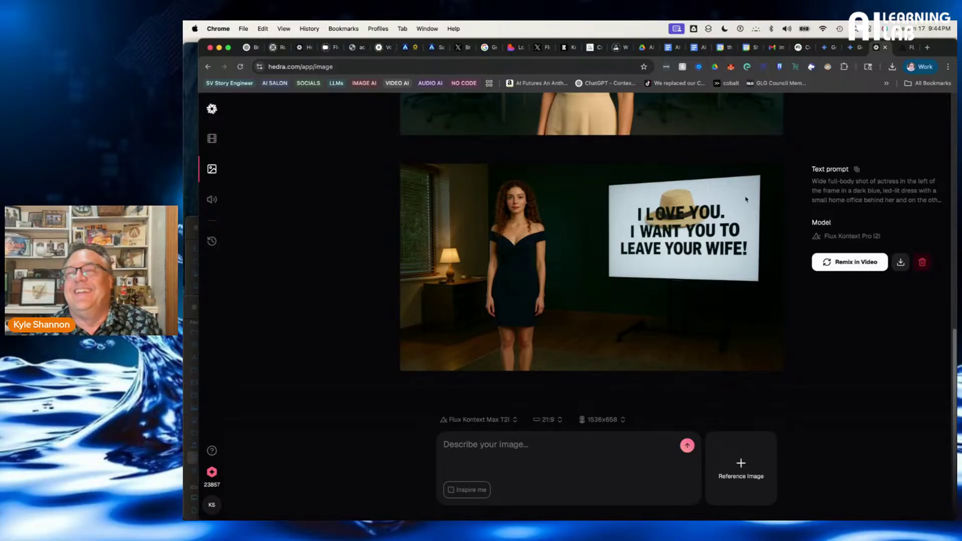
Switch to Gemini, check its selectable models while keeping 2.5 Pro, and make the empty chat prompt ready for input
{"action": "left_click", "coordinate": [854, 48]}
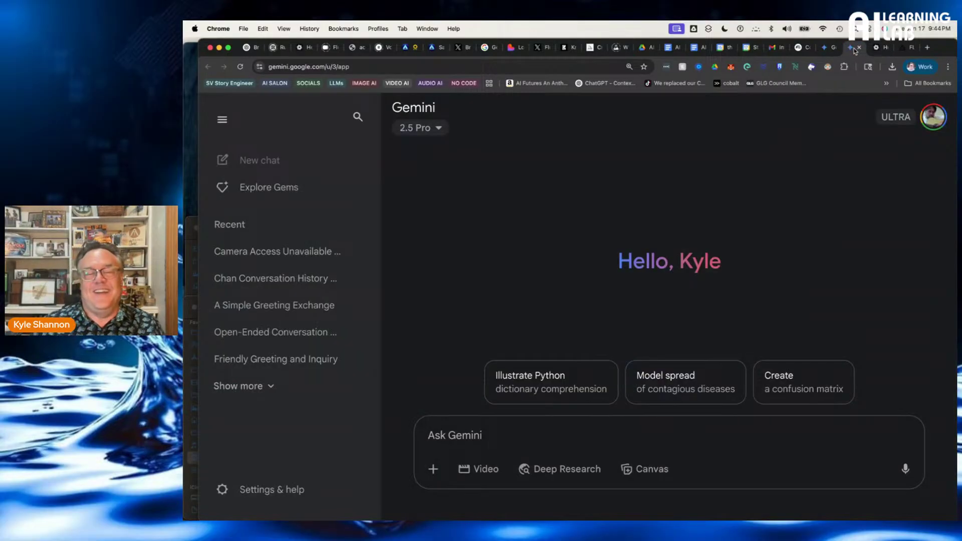
{"action": "left_click", "coordinate": [429, 132]}
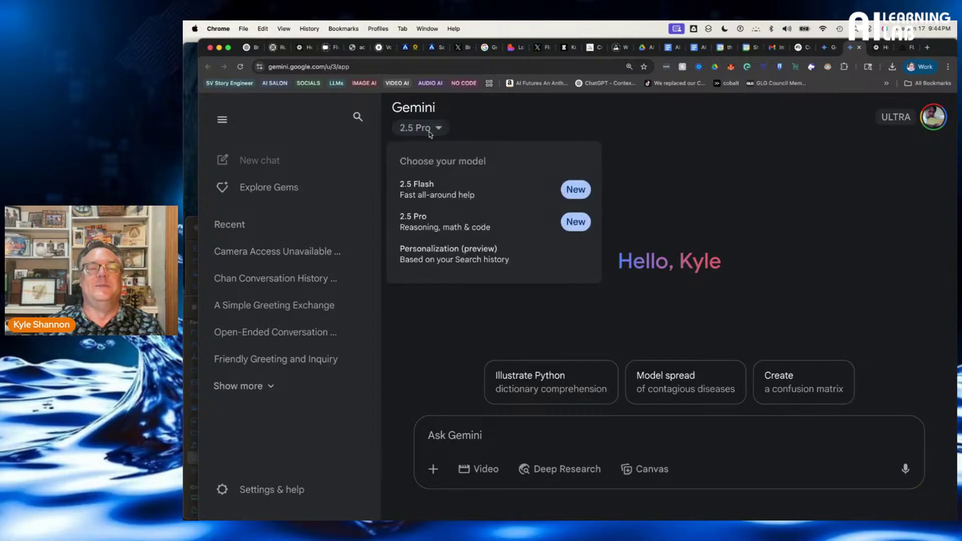
{"action": "left_click", "coordinate": [713, 162]}
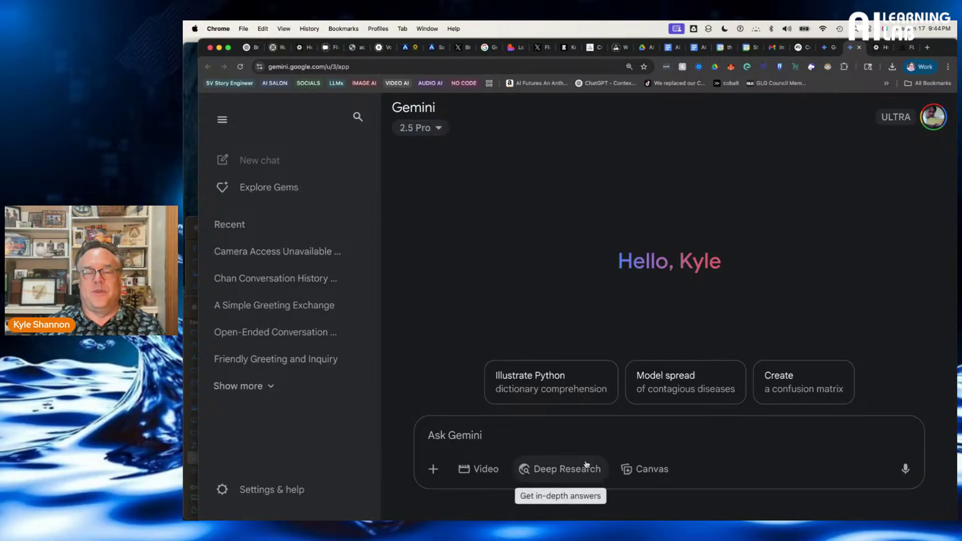
{"action": "left_click", "coordinate": [496, 436]}
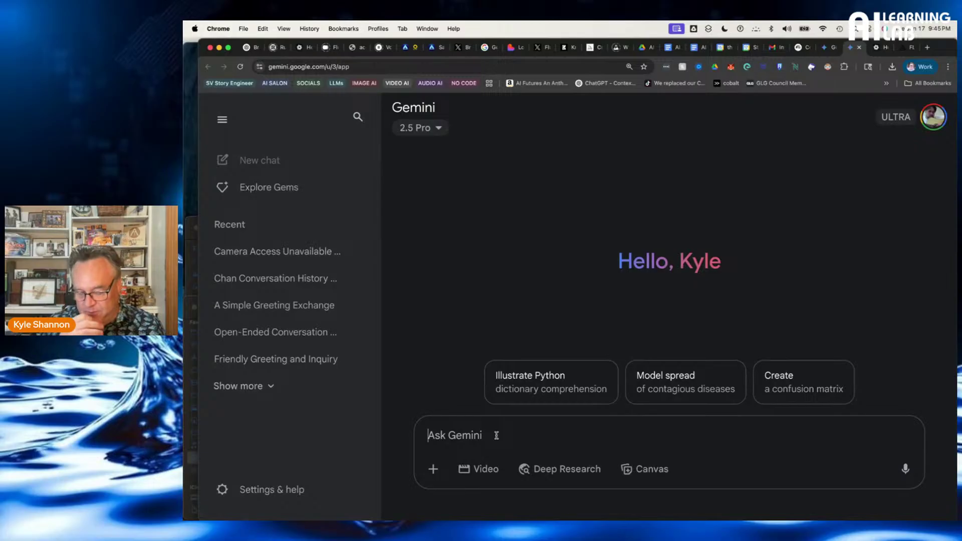
Turn on Deep Research for the new chat and dismiss the tip about researching with your own files
{"action": "left_click", "coordinate": [540, 467]}
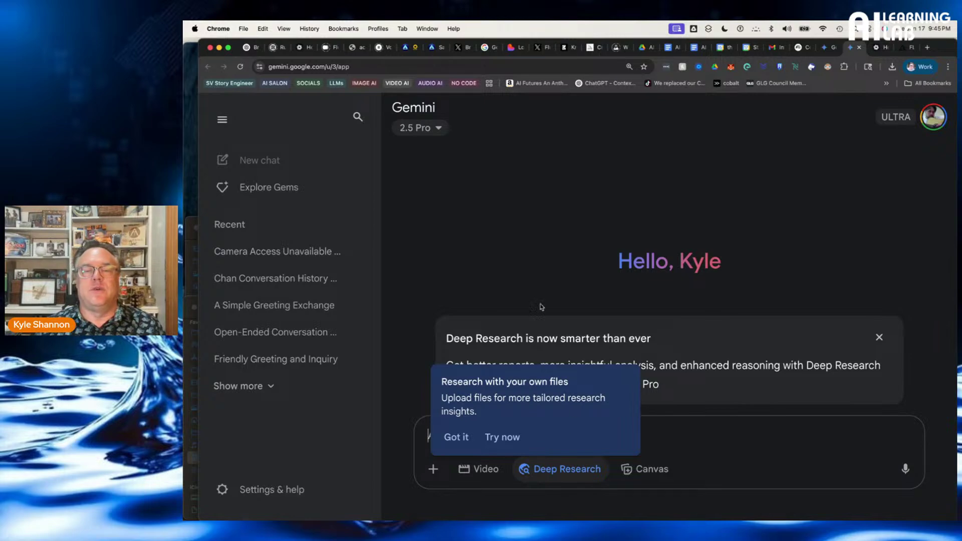
{"action": "left_click", "coordinate": [507, 256]}
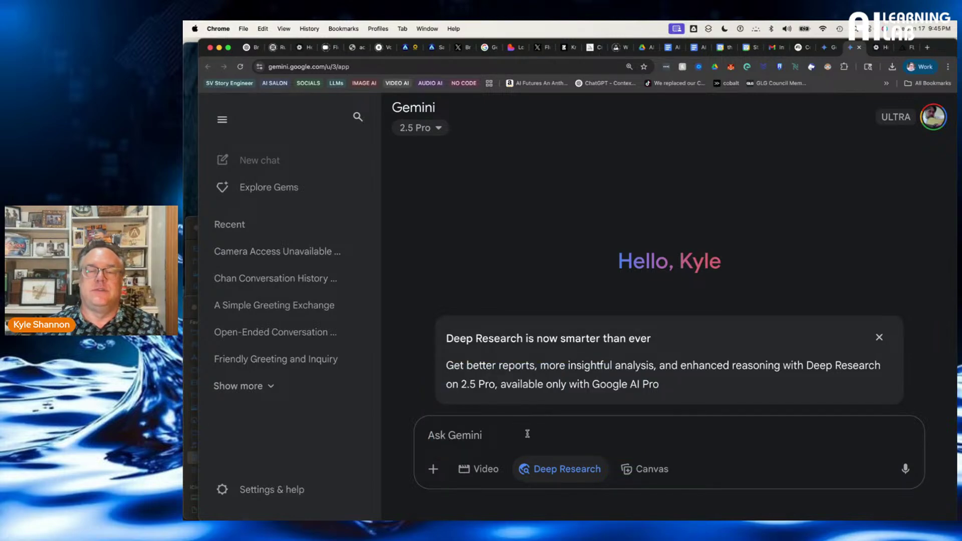
{"action": "left_click", "coordinate": [549, 469]}
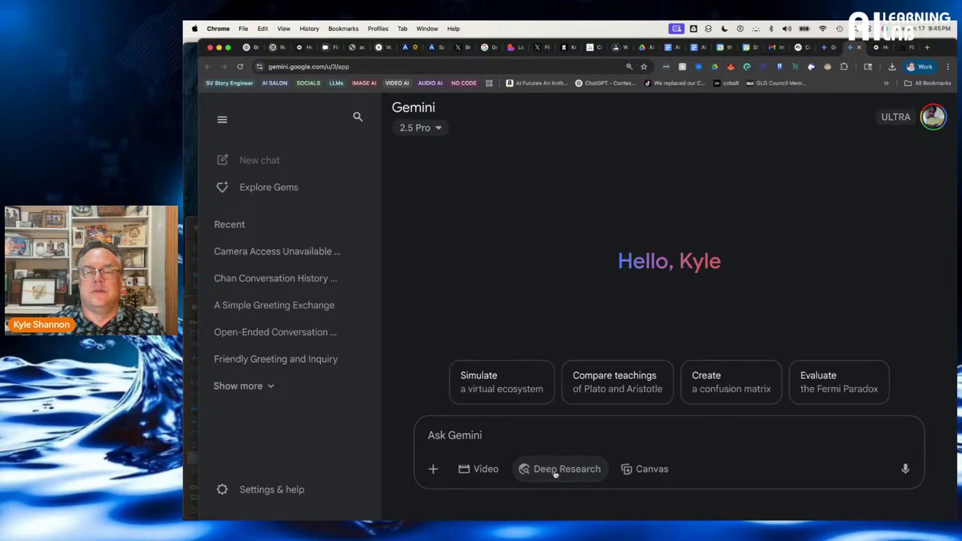
{"action": "left_click", "coordinate": [556, 473]}
{"action": "left_click", "coordinate": [555, 473]}
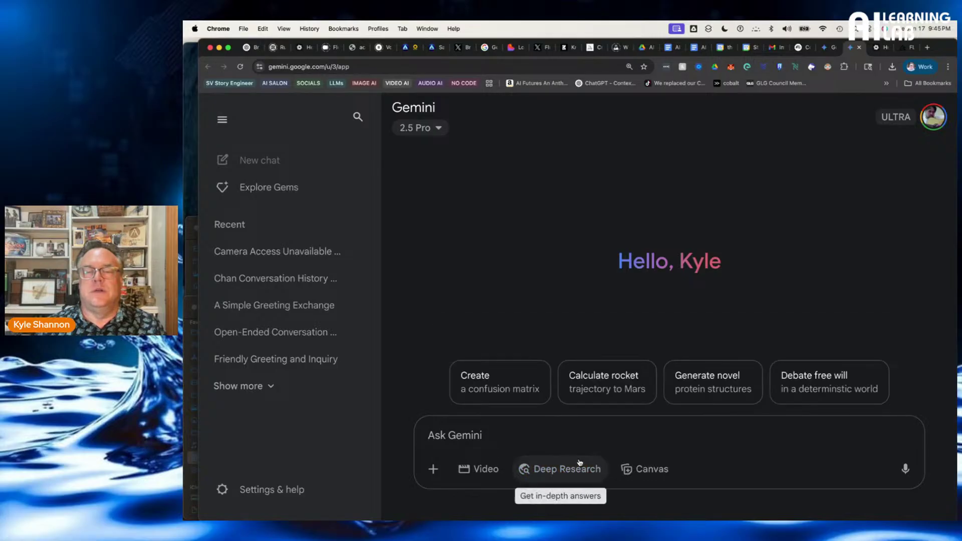
{"action": "left_click", "coordinate": [554, 471]}
Start the prompt with "research house paints"
{"action": "left_click", "coordinate": [452, 435]}
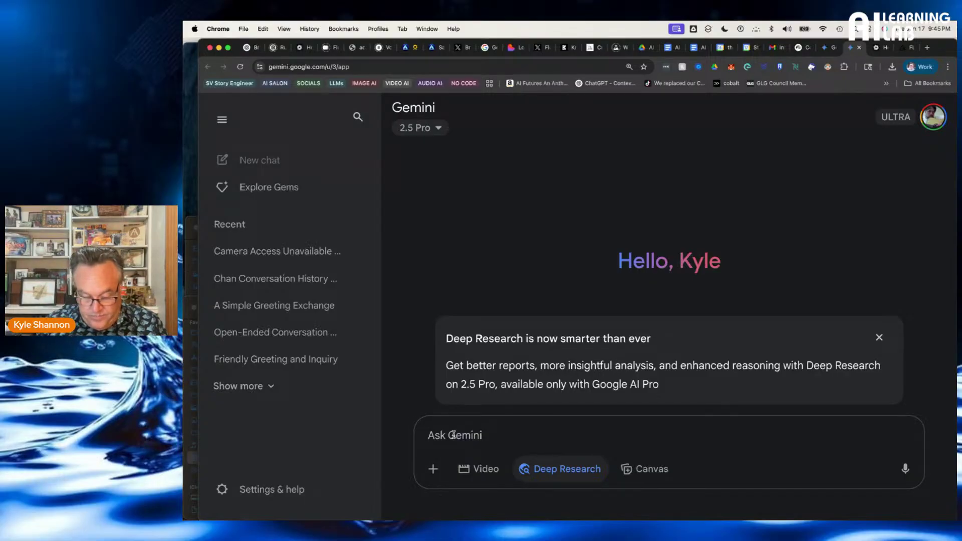
{"action": "type", "text": "resear"}
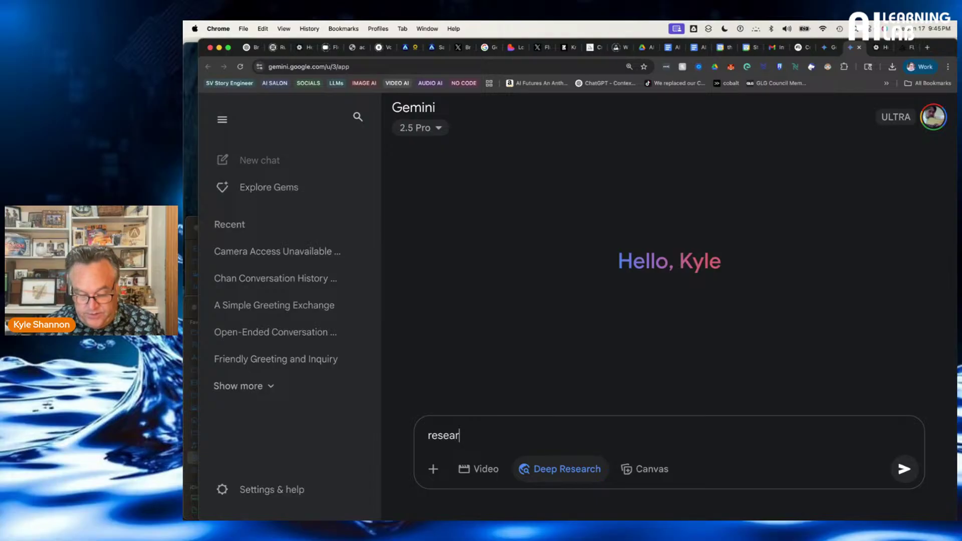
{"action": "type", "text": "ch"}
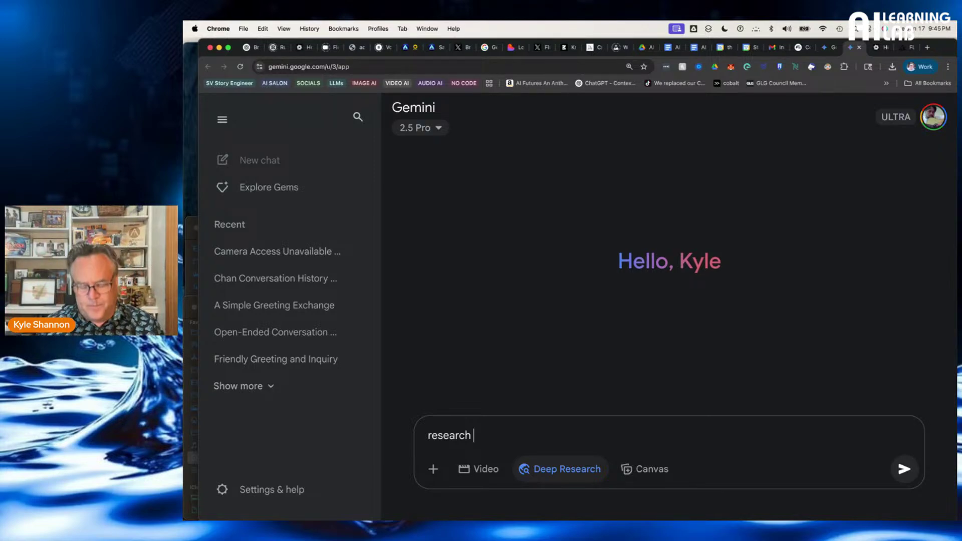
{"action": "type", "text": "house pain"}
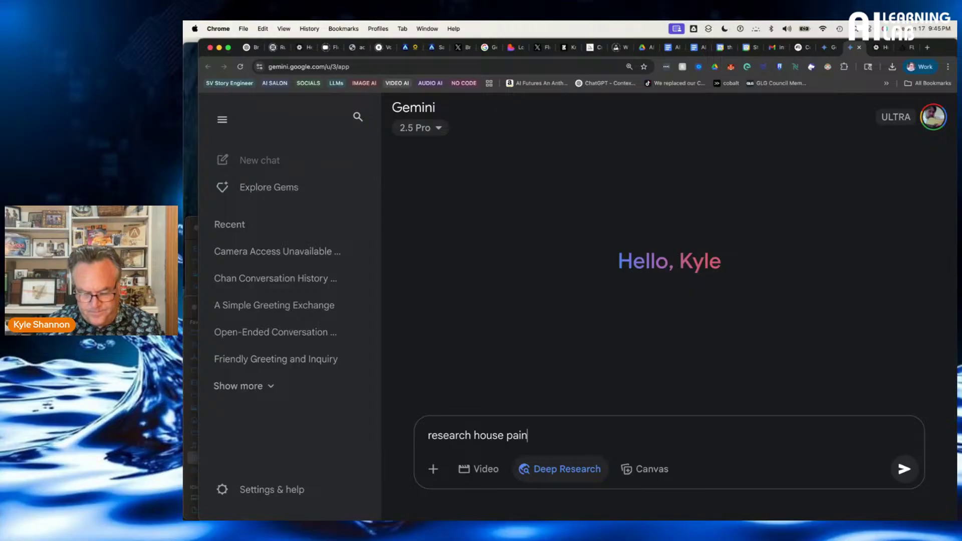
{"action": "type", "text": "ts"}
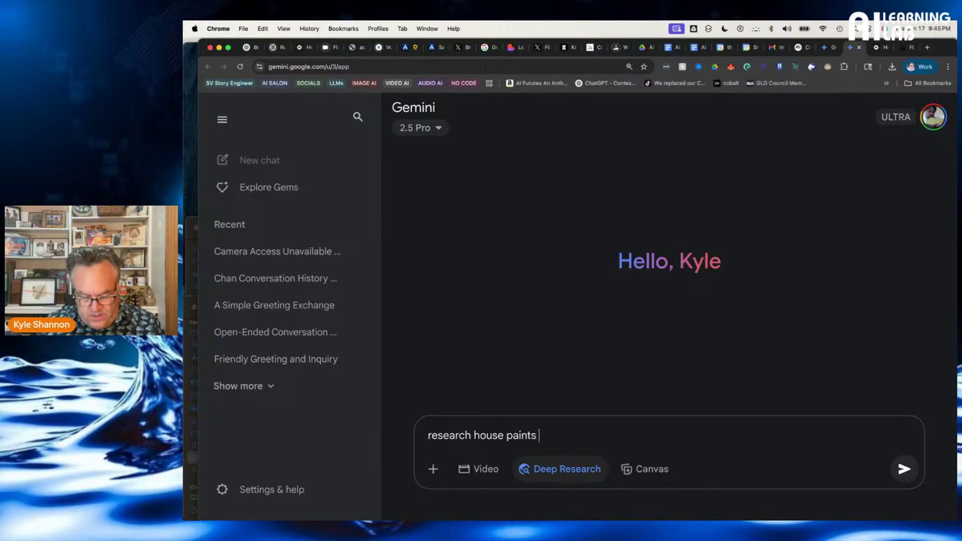
Continue the prompt with "and I want to understand why some are so much more expensive." and begin the next sentence with "I want you"
{"action": "type", "text": "and I want to u"}
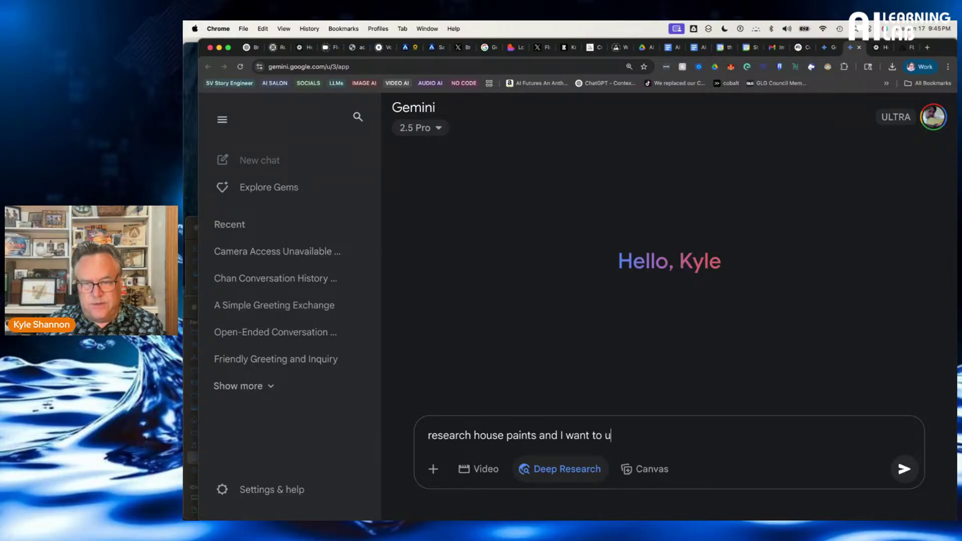
{"action": "type", "text": "nderstand "}
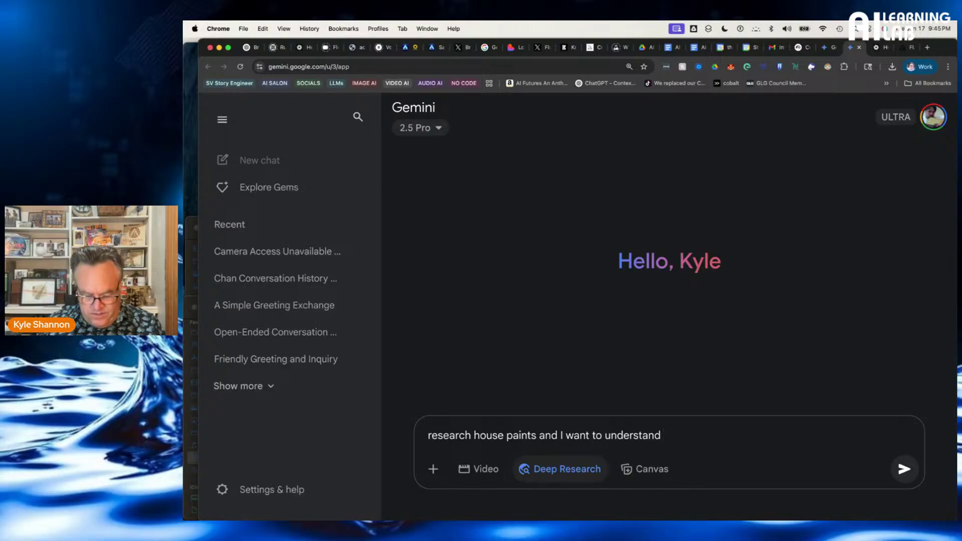
{"action": "type", "text": "why "}
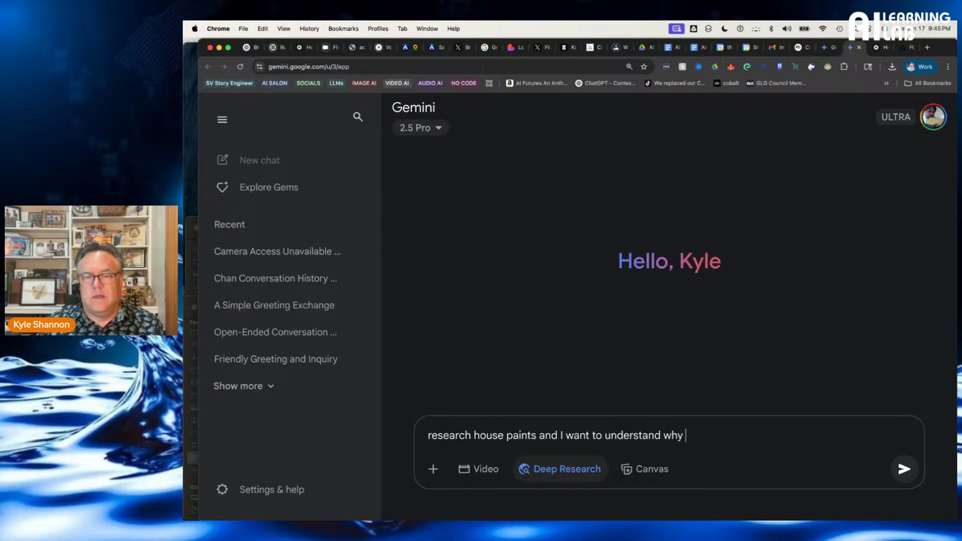
{"action": "type", "text": "some are"}
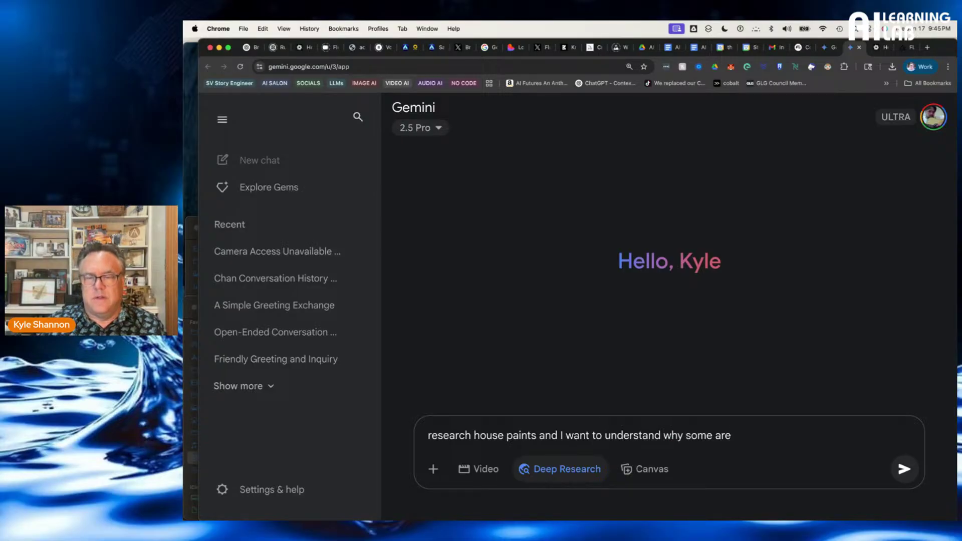
{"action": "type", "text": " so c"}
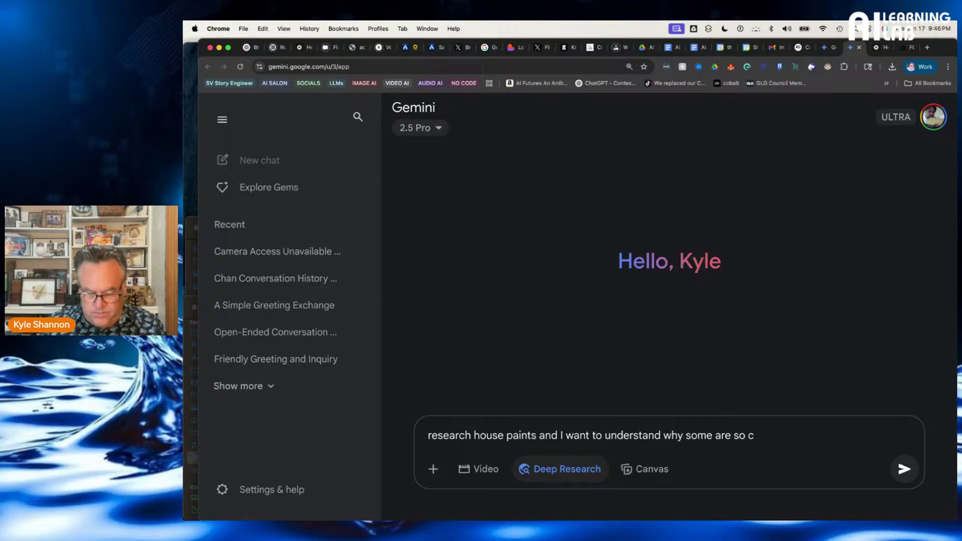
{"action": "key", "text": "BackSpace"}
{"action": "key", "text": "BackSpace"}
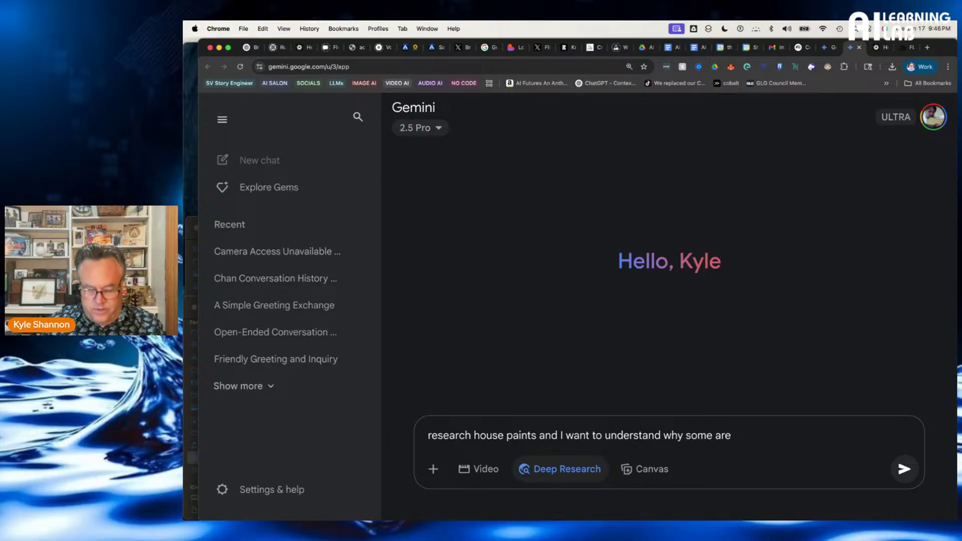
{"action": "type", "text": "so much"}
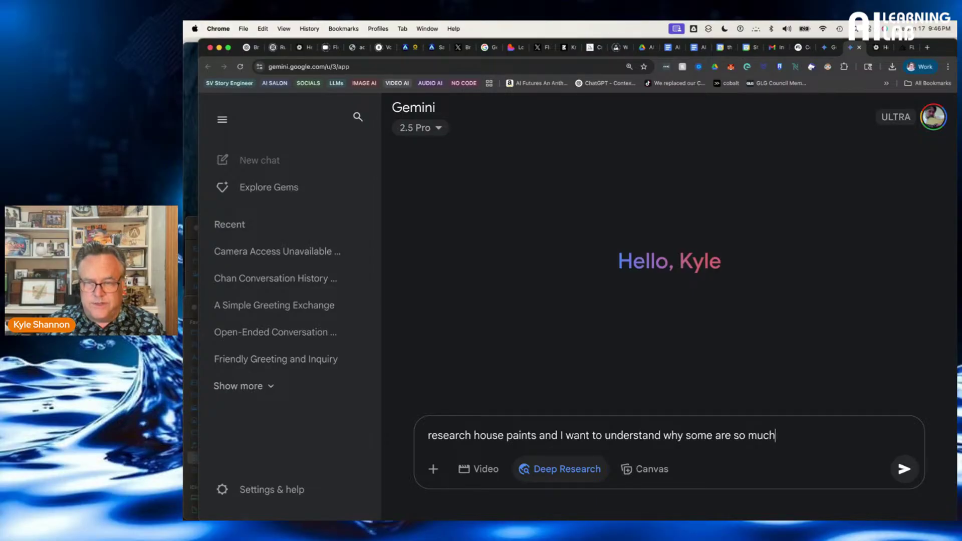
{"action": "type", "text": " more expensi"}
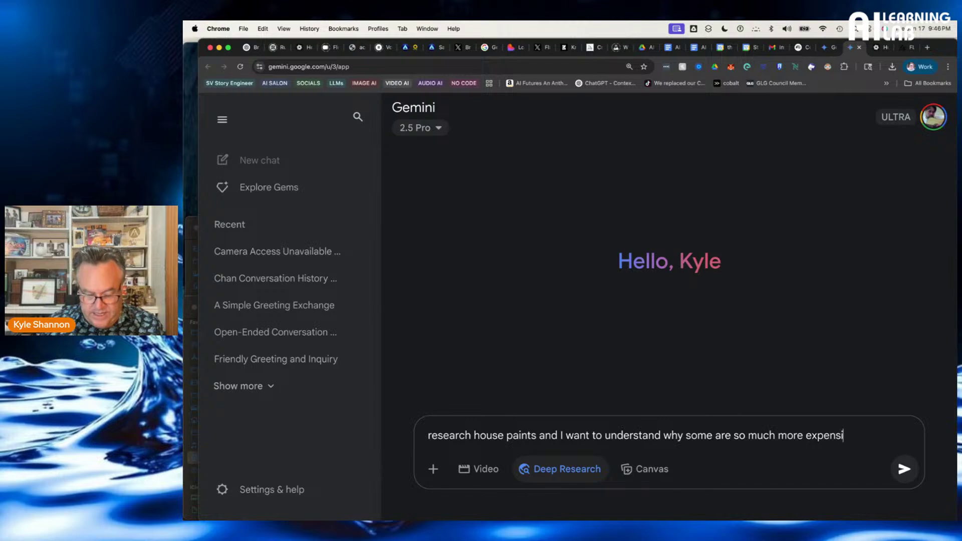
{"action": "type", "text": "ve. I want you"}
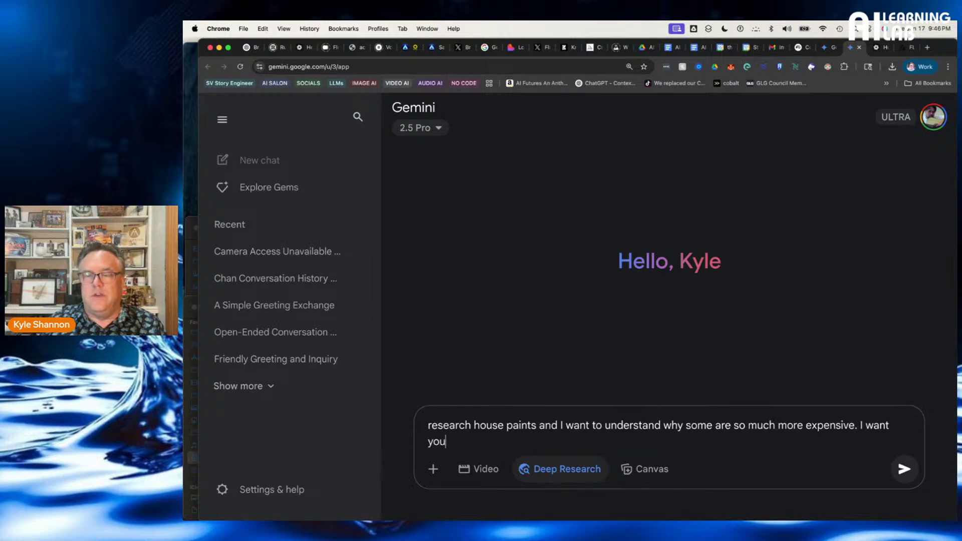
Complete the second sentence of the prompt with "to find the sweet spot of cost vs quality and explain why"
{"action": "type", "text": " to find t"}
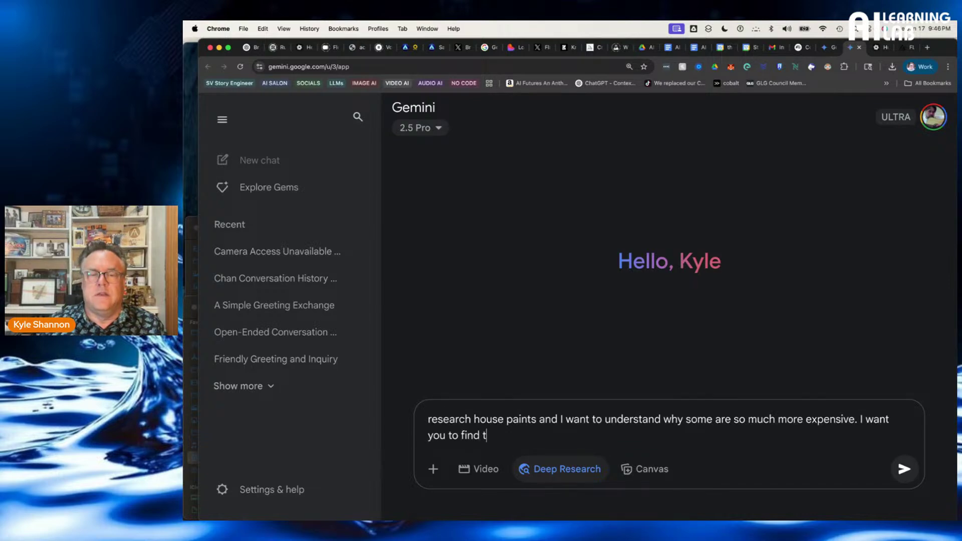
{"action": "type", "text": "he sweet "}
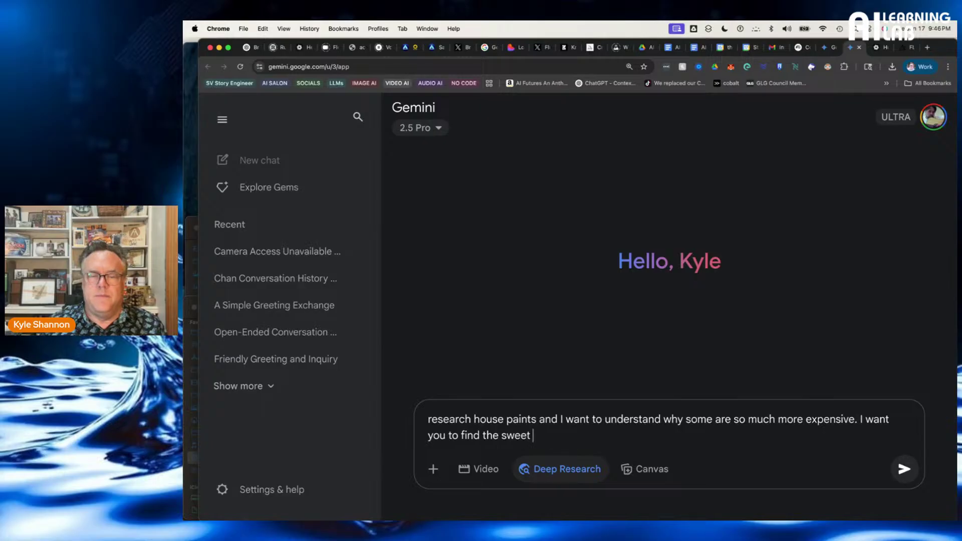
{"action": "type", "text": "spot of "}
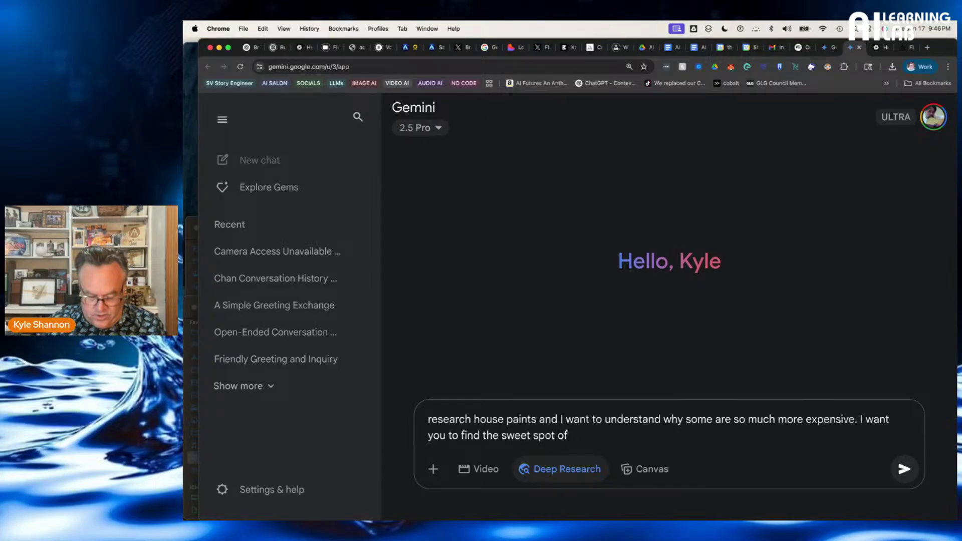
{"action": "type", "text": "cost vs"}
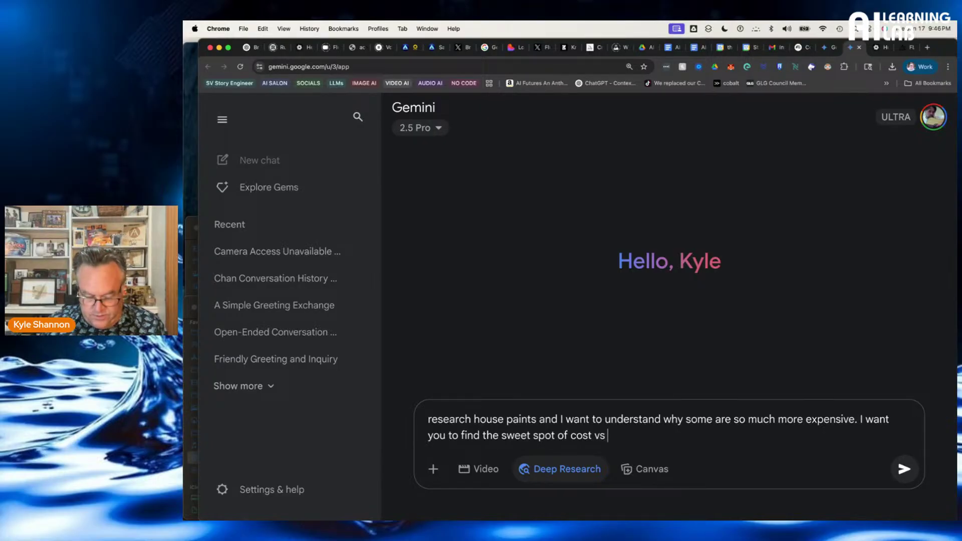
{"action": "type", "text": " quality and ex"}
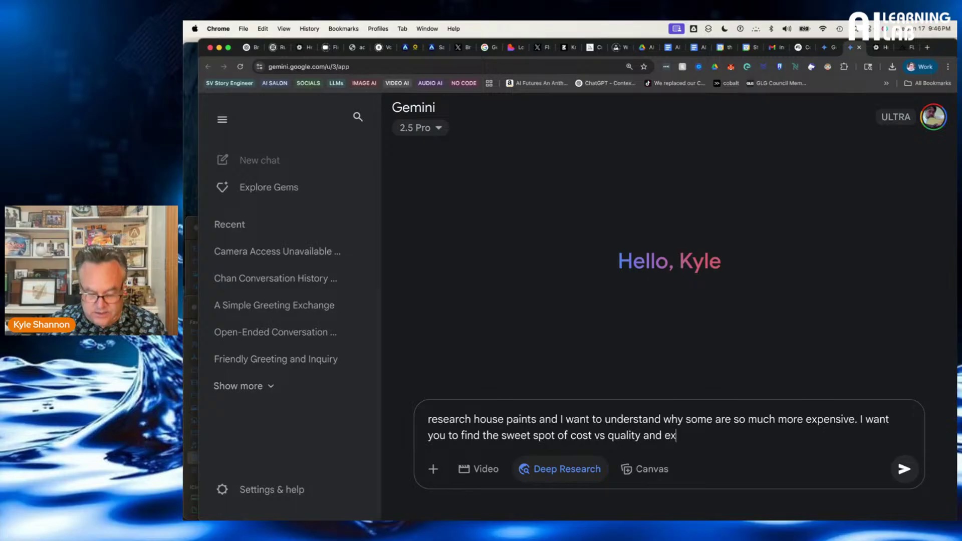
{"action": "type", "text": "plain why "}
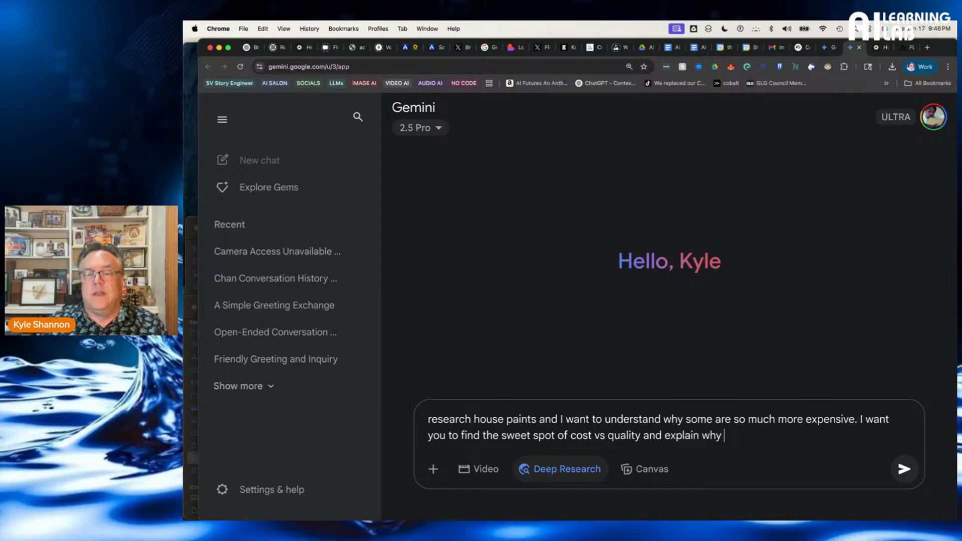
End that sentence with a period and add "Let's do this for latex interior paints" to the prompt
{"action": "type", "text": ". :et's"}
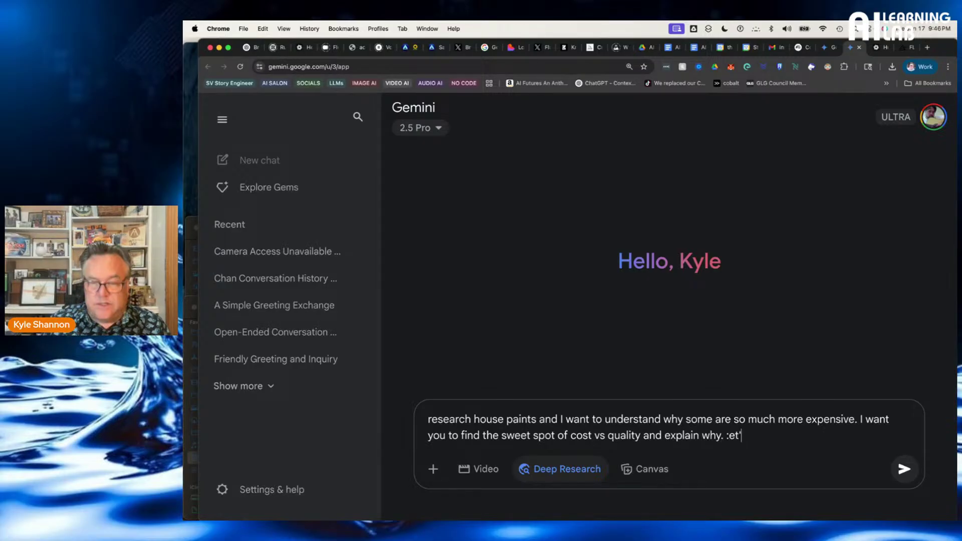
{"action": "key", "text": "BackSpace"}
{"action": "key", "text": "BackSpace"}
{"action": "key", "text": "BackSpace"}
{"action": "key", "text": "BackSpace"}
{"action": "key", "text": "BackSpace"}
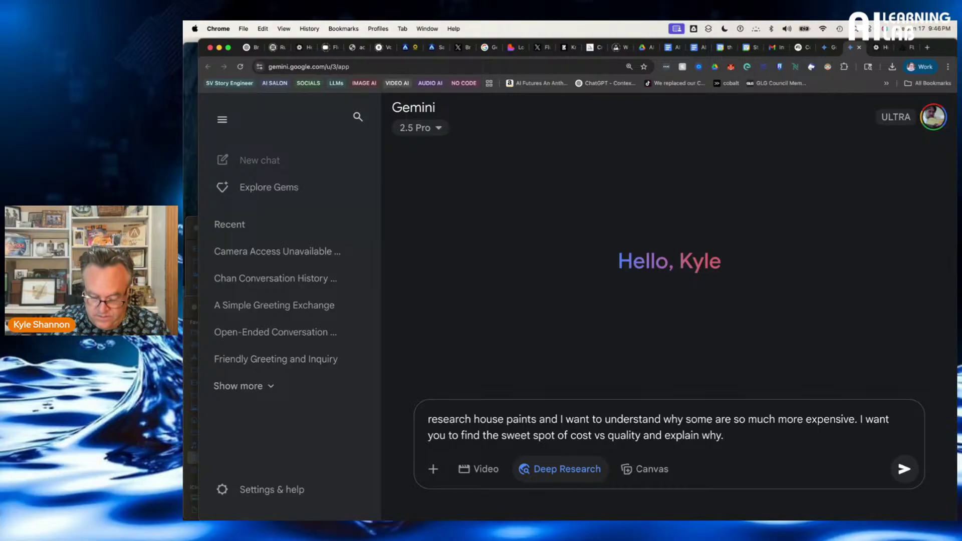
{"action": "type", "text": "Let's do this"}
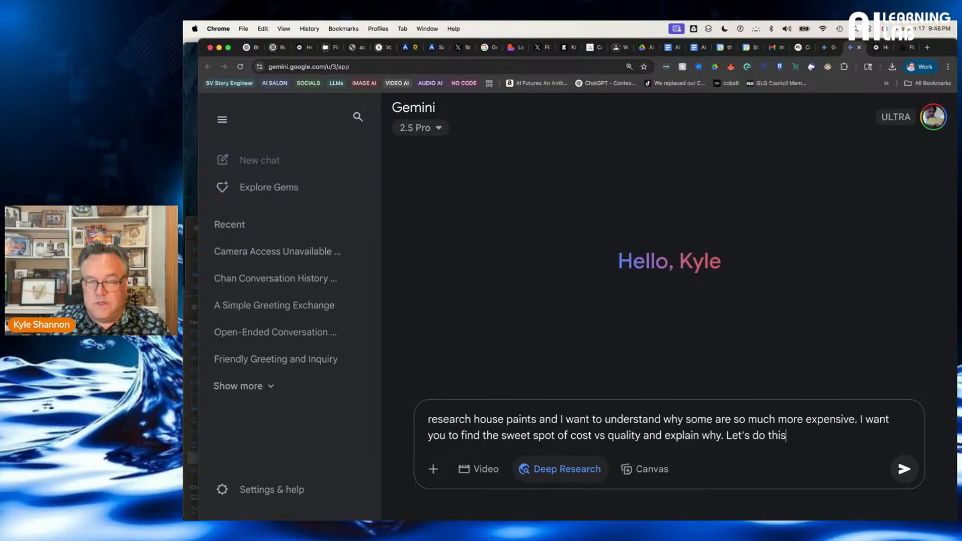
{"action": "type", "text": " for"}
{"action": "type", "text": "te"}
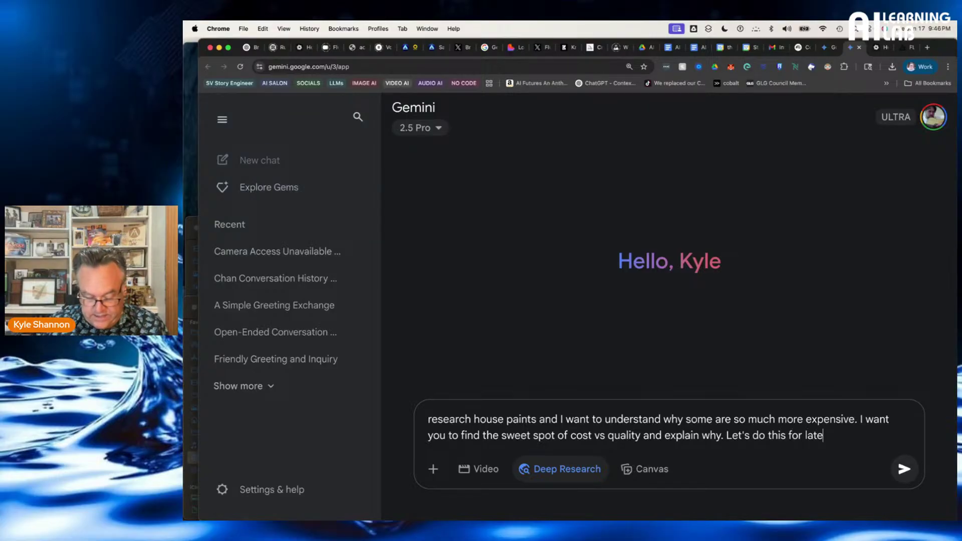
{"action": "type", "text": "x interi"}
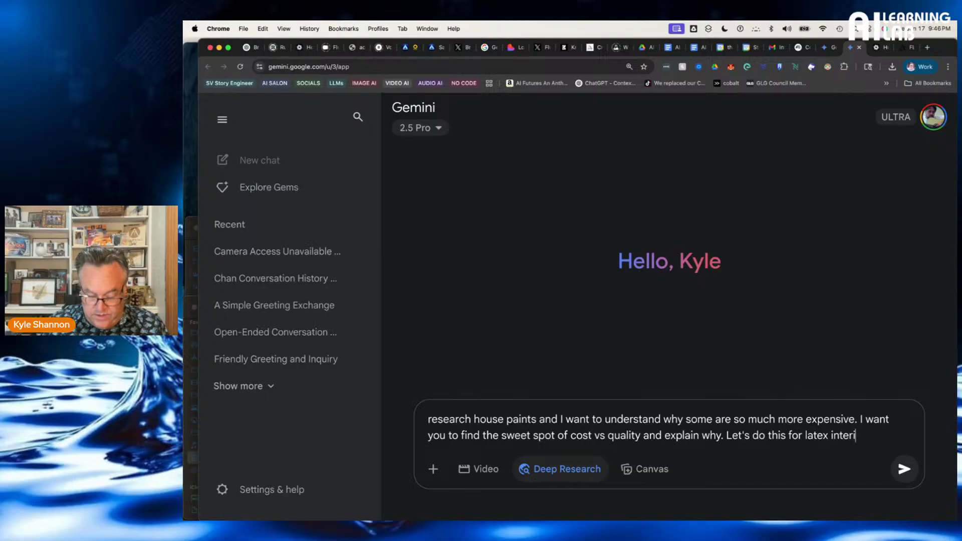
{"action": "type", "text": "or paint.s"}
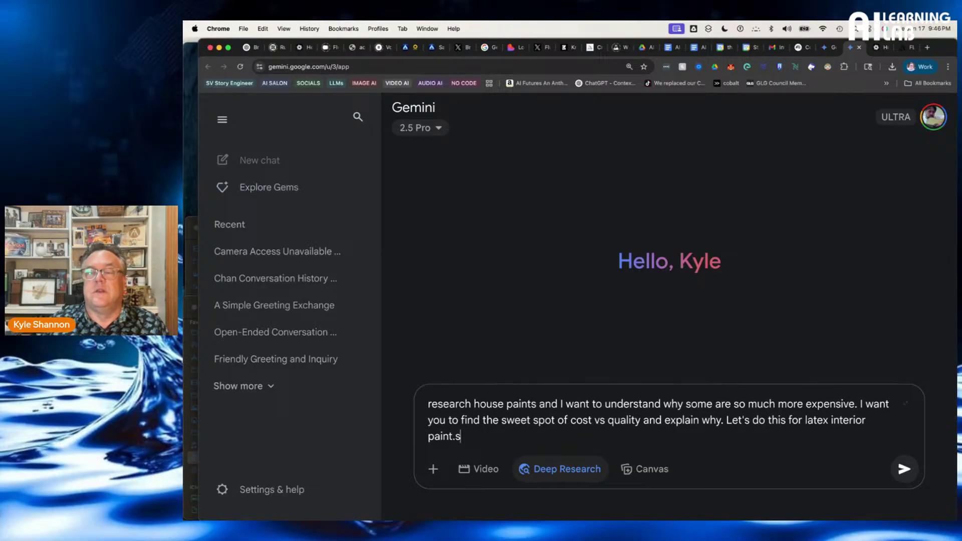
{"action": "key", "text": "BackSpace"}
{"action": "key", "text": "BackSpace"}
{"action": "type", "text": "s"}
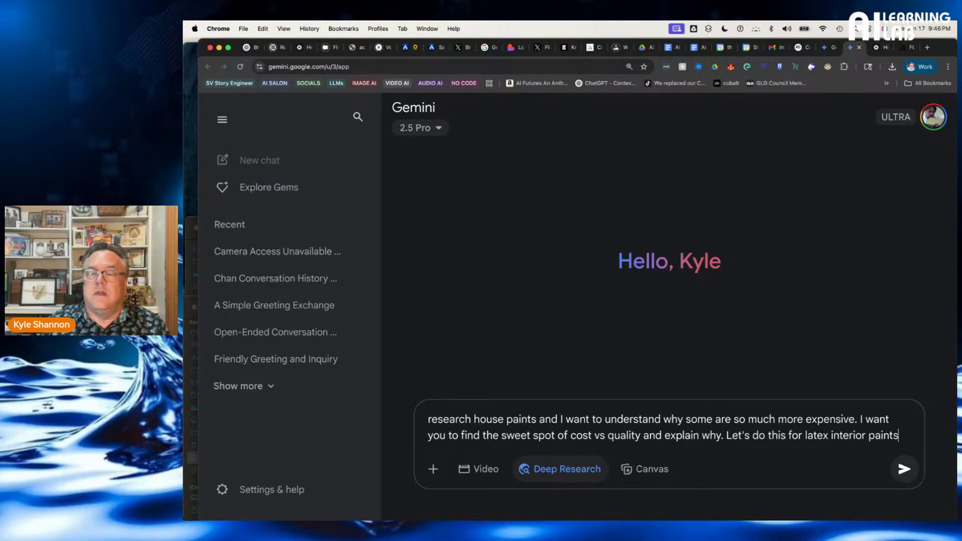
Add the sentence start "I want you to label which ones are the garbage brands which should be avoided and why, and" to the prompt
{"action": "type", "text": ". I want "}
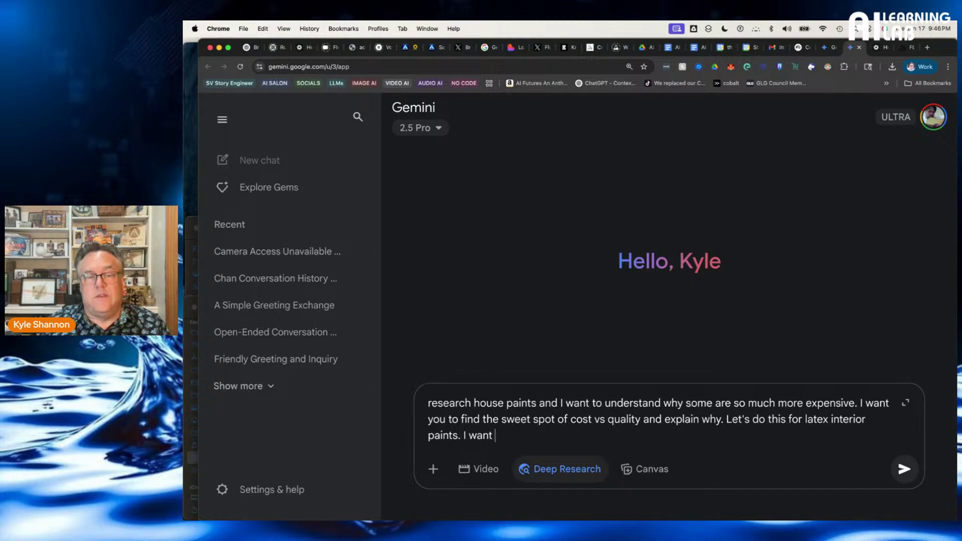
{"action": "type", "text": "you to lab"}
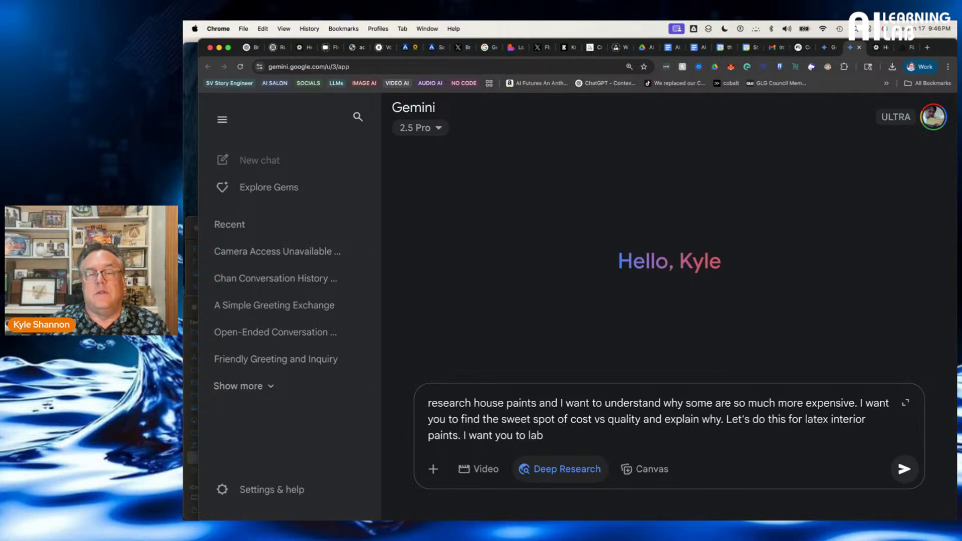
{"action": "type", "text": "el "}
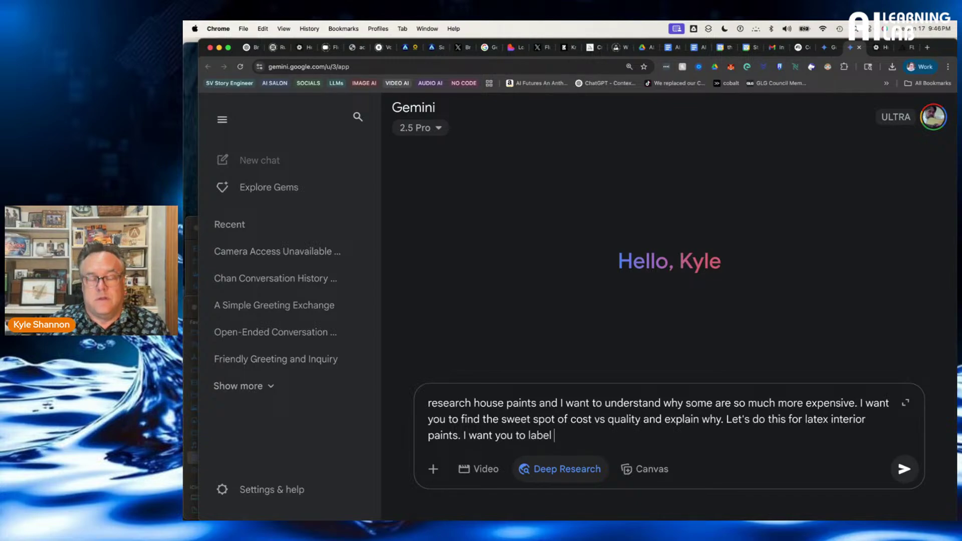
{"action": "type", "text": "which ones a"}
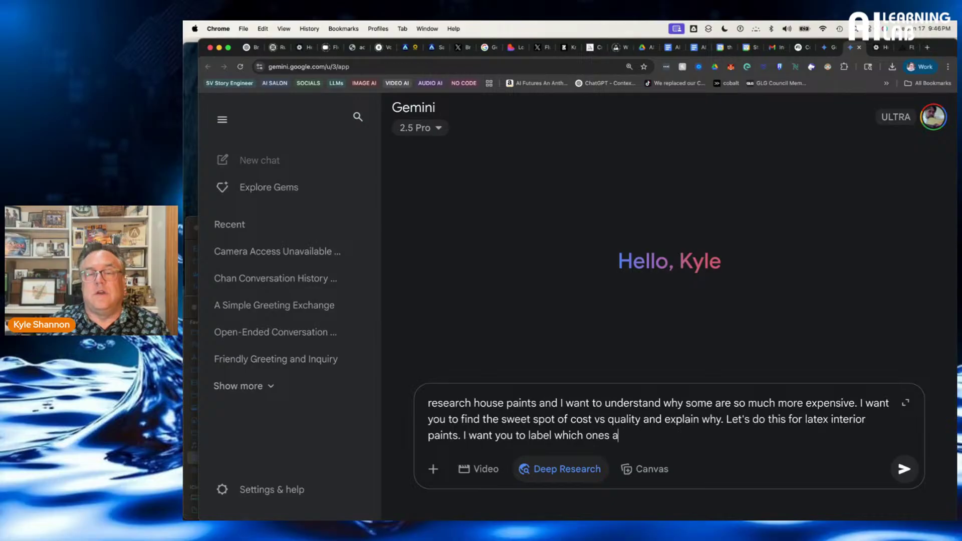
{"action": "type", "text": "re the garb"}
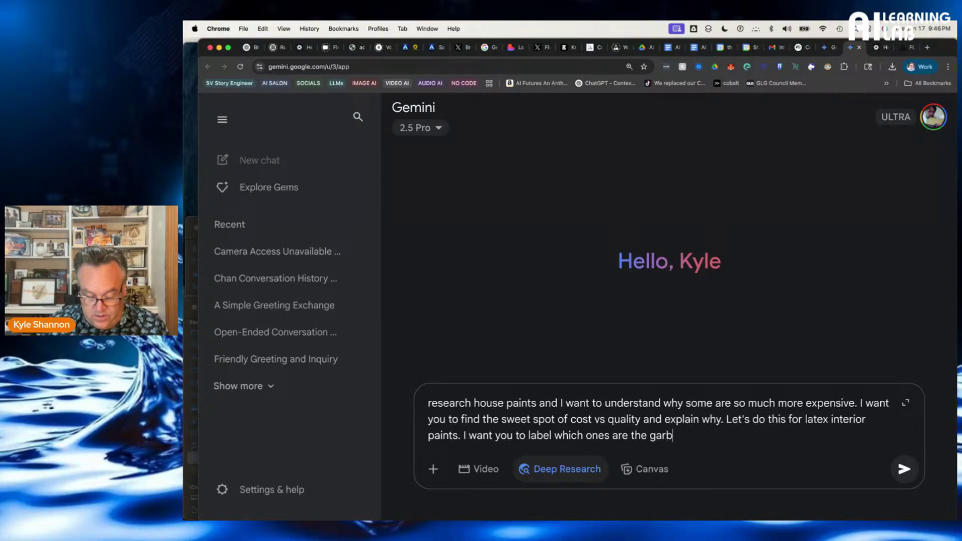
{"action": "type", "text": "age brands whi"}
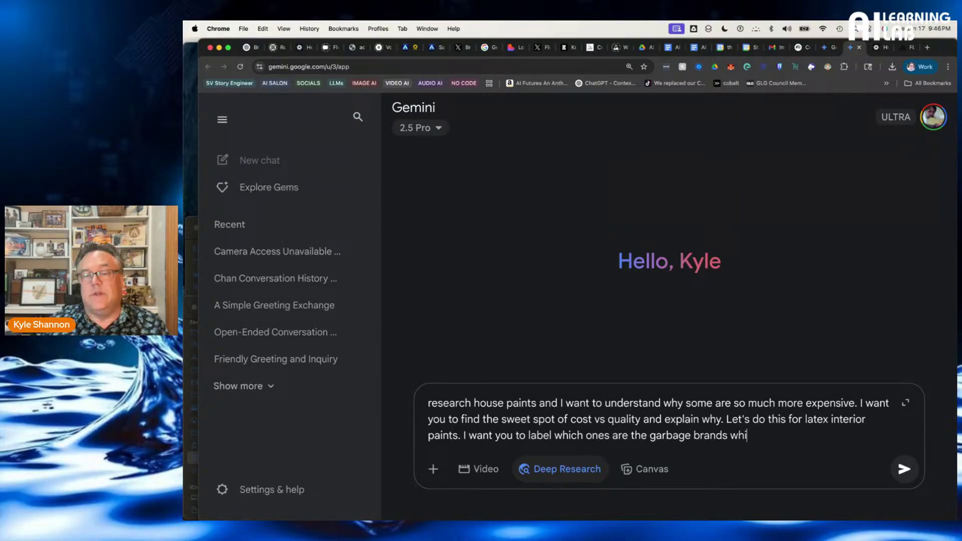
{"action": "type", "text": "ch should be a"}
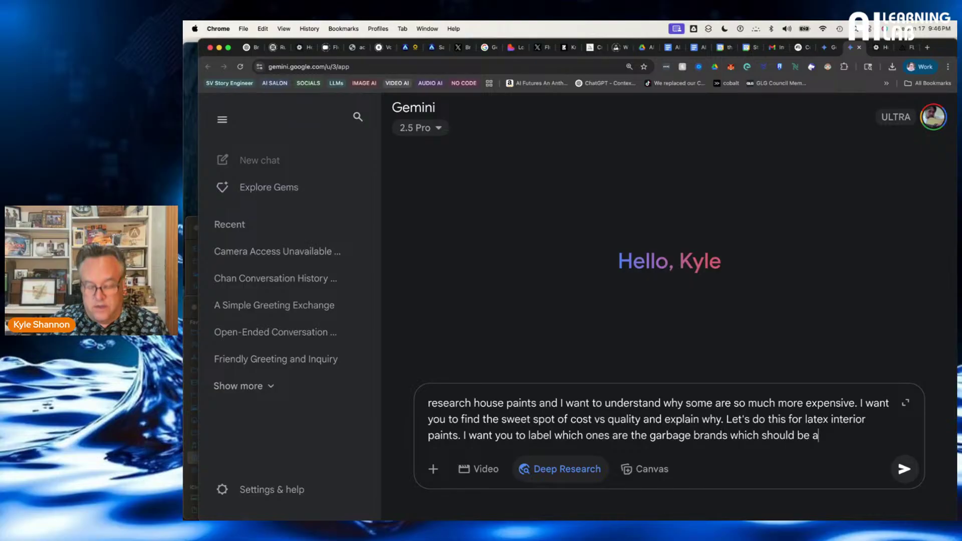
{"action": "type", "text": "void"}
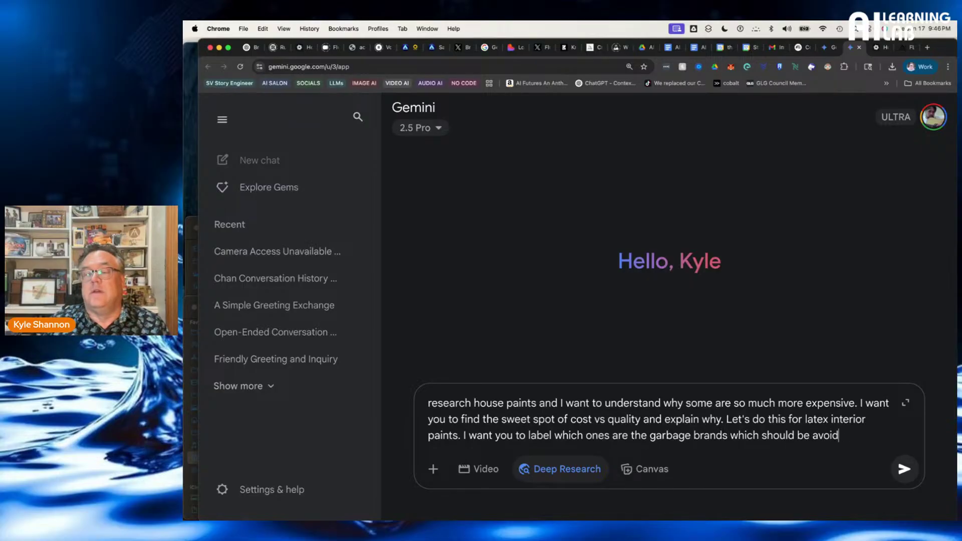
{"action": "type", "text": "ed and why, and "}
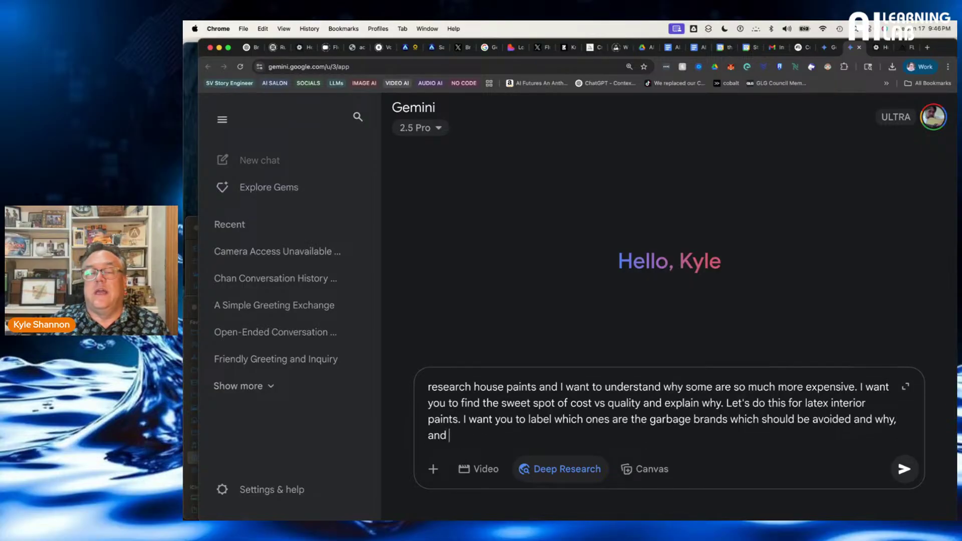
Continue the prompt's label request with "which ones are just for stupid rich people"
{"action": "type", "text": "whit"}
{"action": "type", "text": "ch ones "}
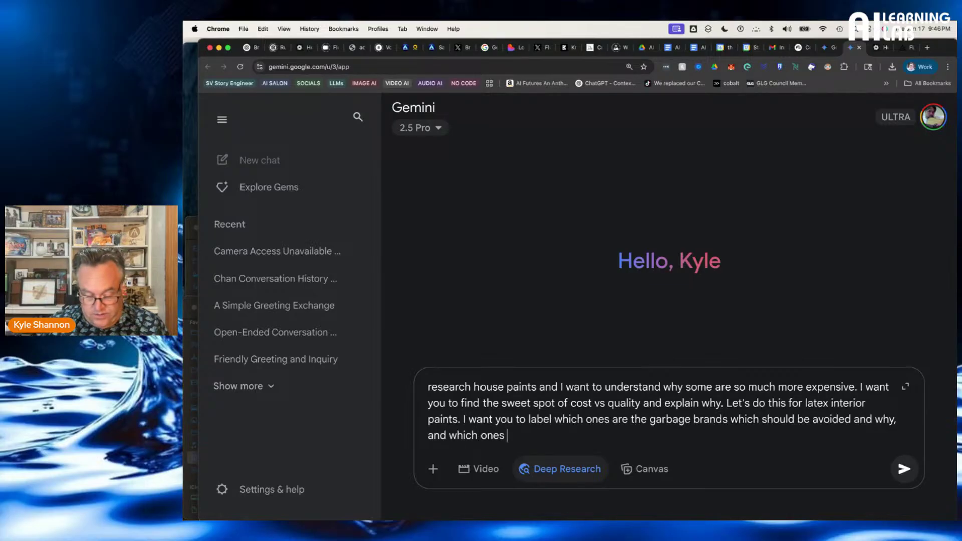
{"action": "type", "text": "are just "}
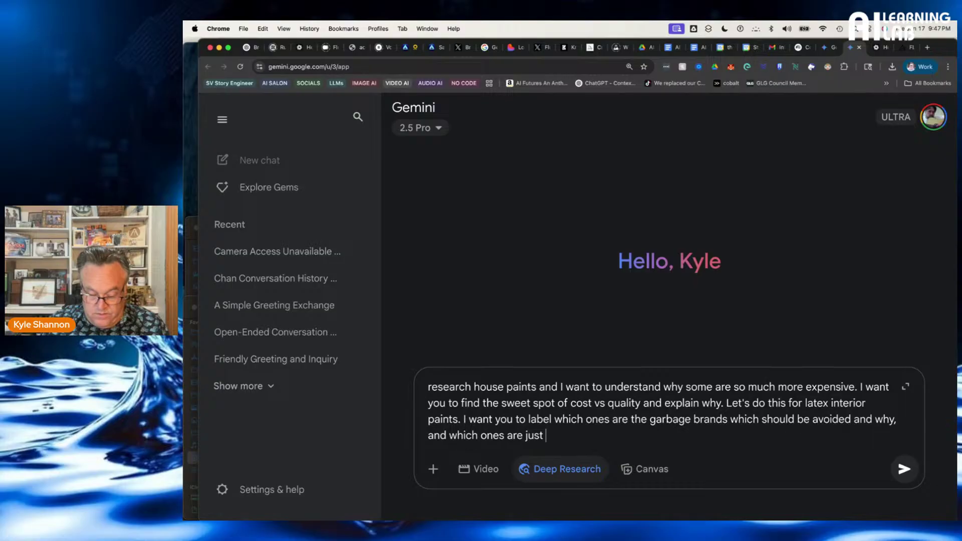
{"action": "type", "text": "for "}
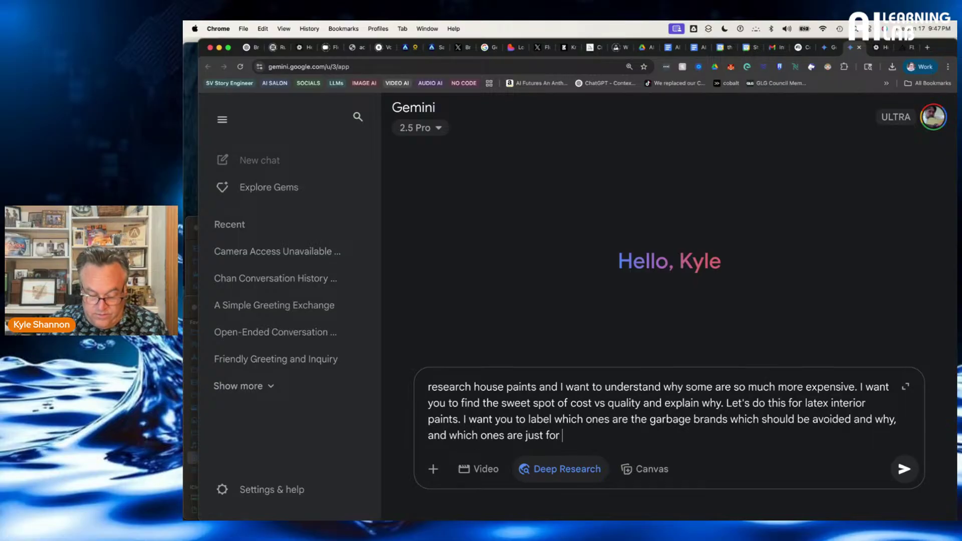
{"action": "type", "text": "stupid r"}
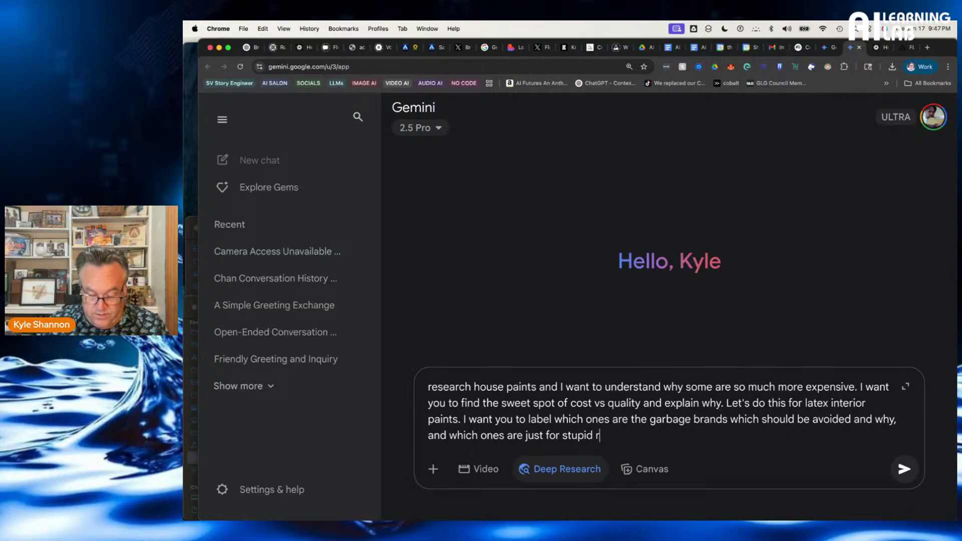
{"action": "type", "text": "ich people "}
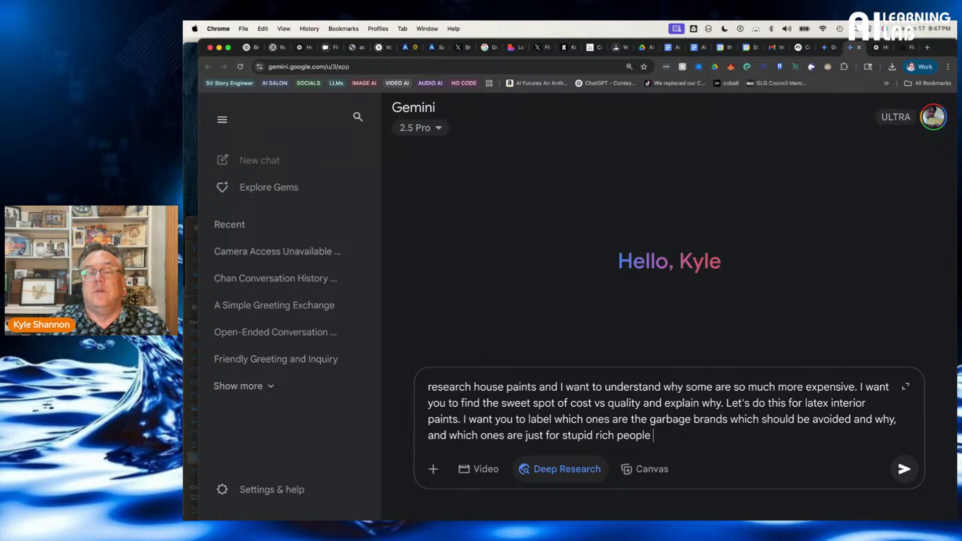
Extend the rich-people clause in the prompt with "who can't figure out how to spend their money,"
{"action": "type", "text": "who a"}
{"action": "key", "text": "BackSpace"}
{"action": "type", "text": "c"}
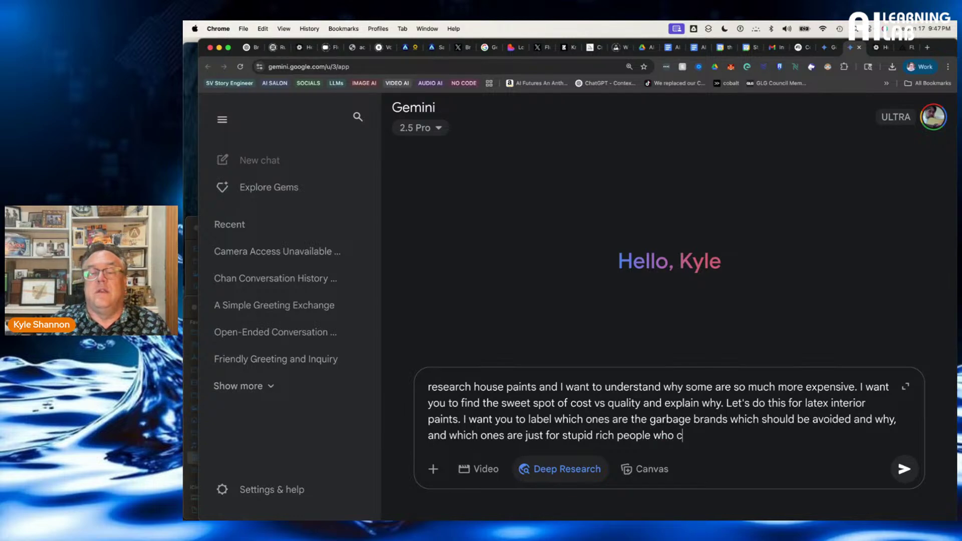
{"action": "type", "text": "an't figure ou"}
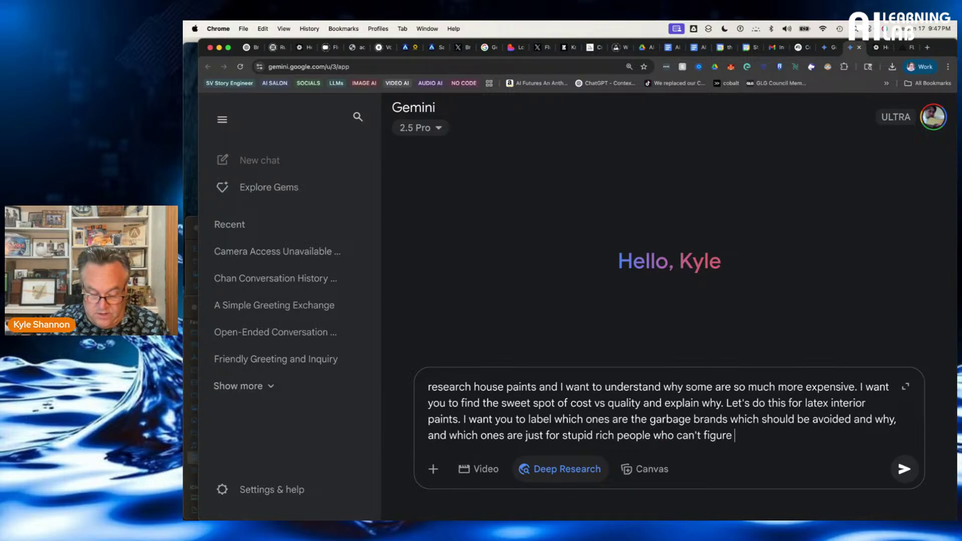
{"action": "key", "text": "BackSpace"}
{"action": "key", "text": "BackSpace"}
{"action": "type", "text": "out ho"}
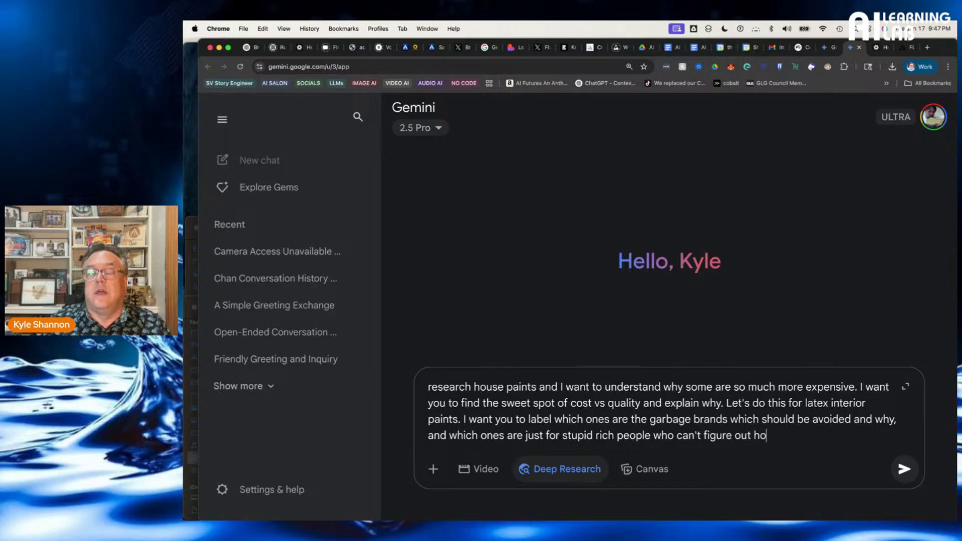
{"action": "type", "text": "w to spen"}
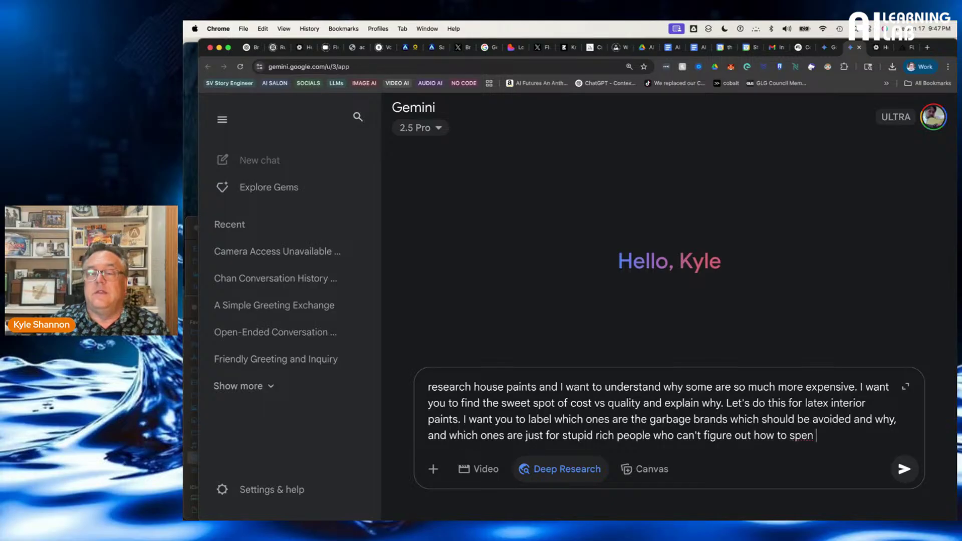
{"action": "type", "text": "d their money"}
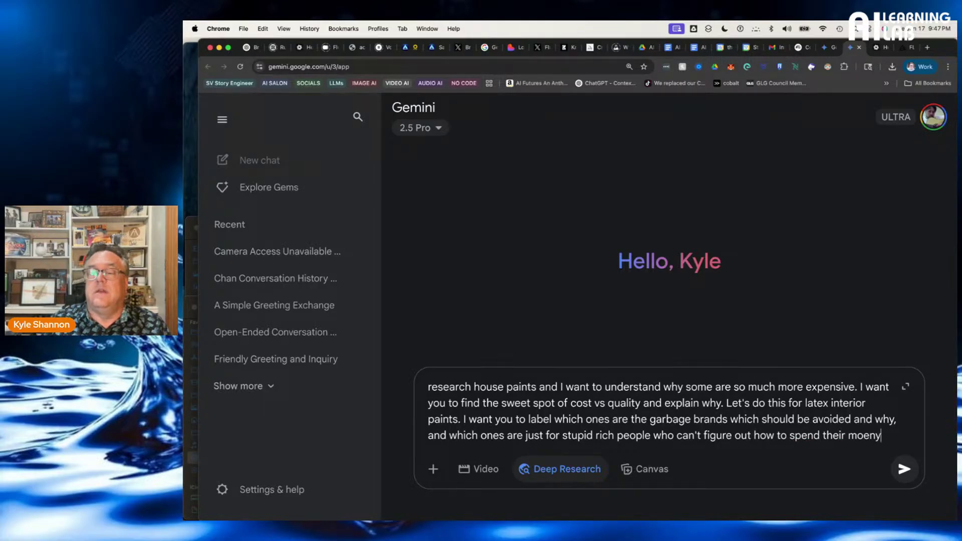
{"action": "key", "text": "BackSpace"}
{"action": "type", "text": "y, th"}
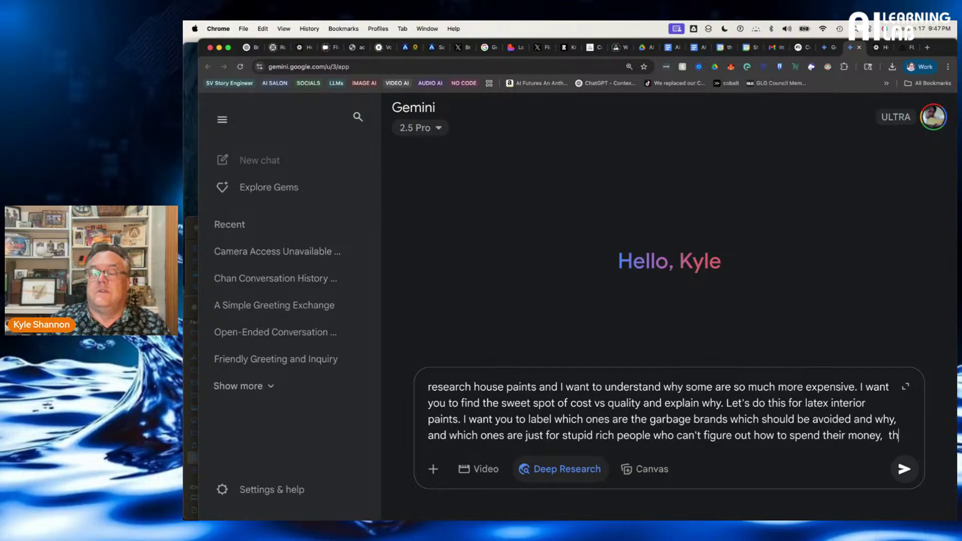
Finish the sentence in the prompt with "so they spend $600 on a gallon of paint."
{"action": "key", "text": "BackSpace"}
{"action": "key", "text": "BackSpace"}
{"action": "type", "text": "so they s"}
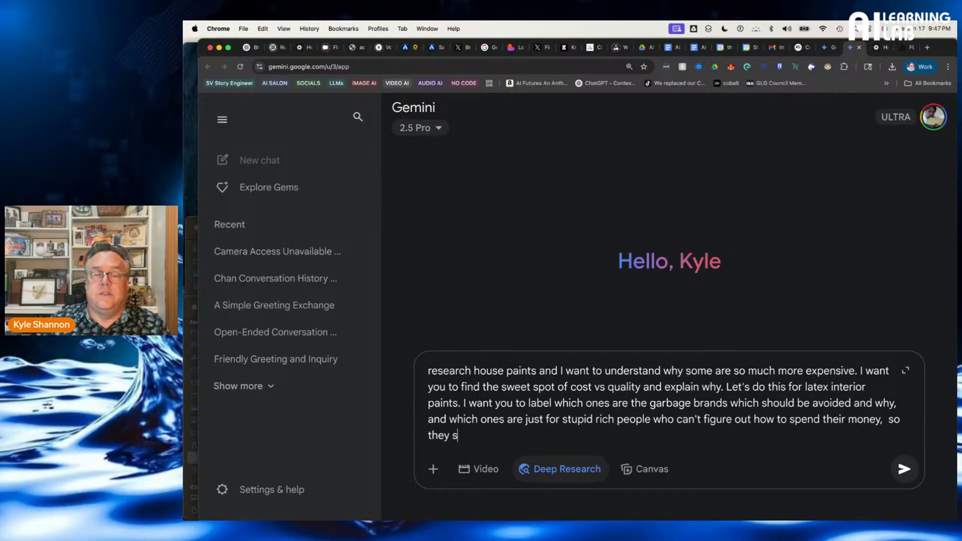
{"action": "type", "text": "pend 600"}
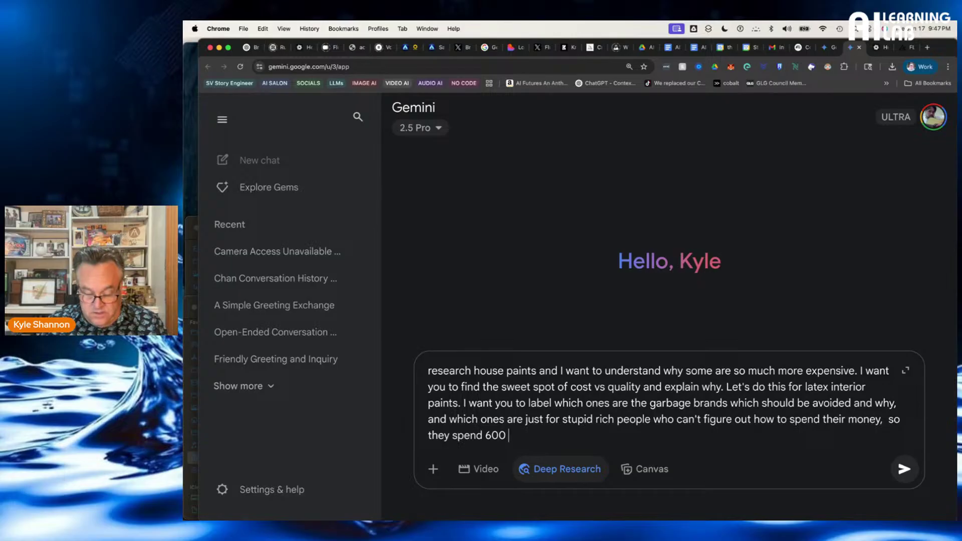
{"action": "type", "text": " on a galln"}
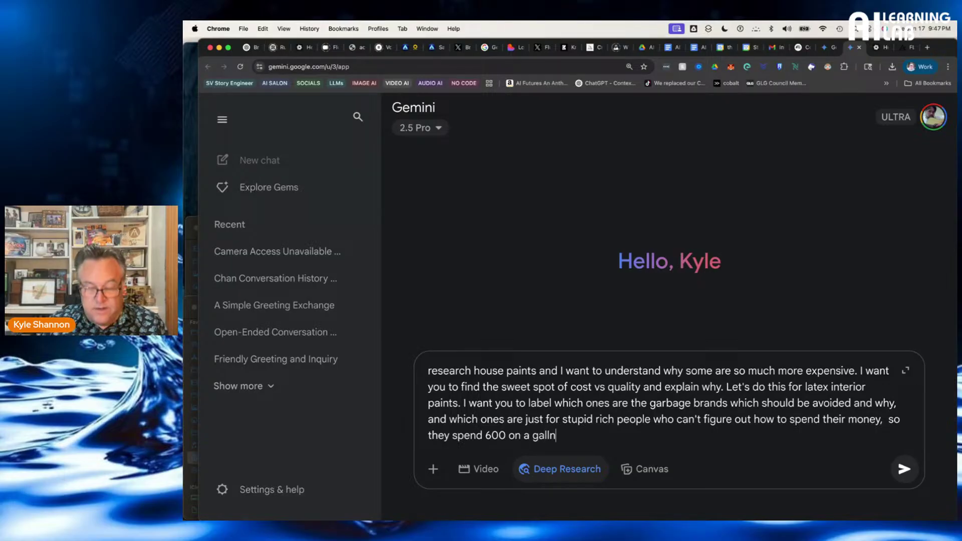
{"action": "key", "text": "BackSpace"}
{"action": "type", "text": "on o"}
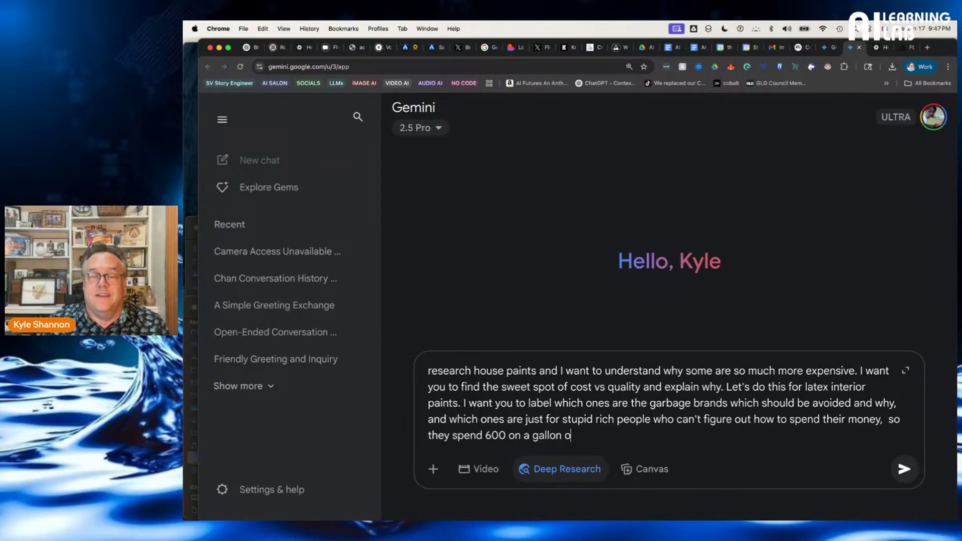
{"action": "type", "text": "f paint."}
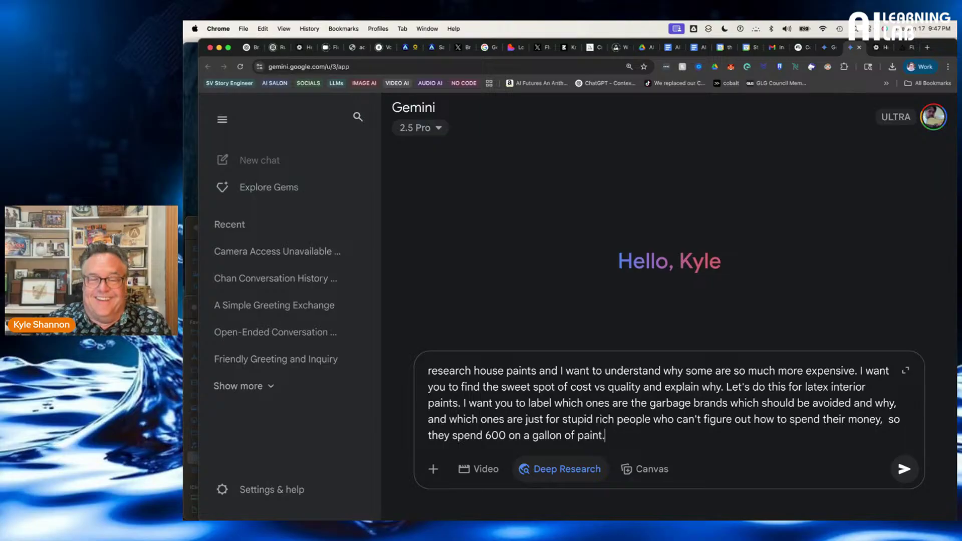
{"action": "left_click", "coordinate": [487, 435]}
{"action": "type", "text": "$"}
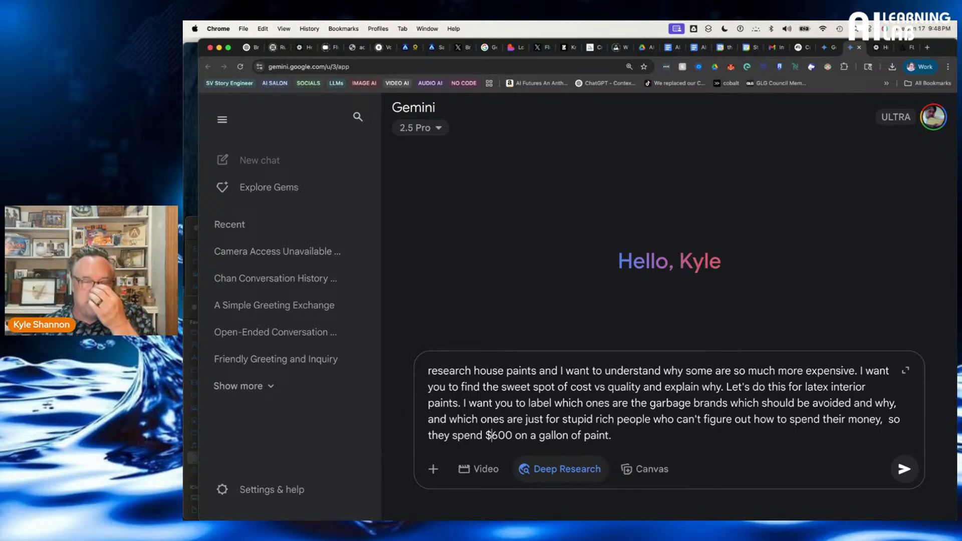
Keep Deep Research as the selected mode and add "I want you to write the report to be accurate and informative" to the prompt
{"action": "left_click", "coordinate": [642, 469]}
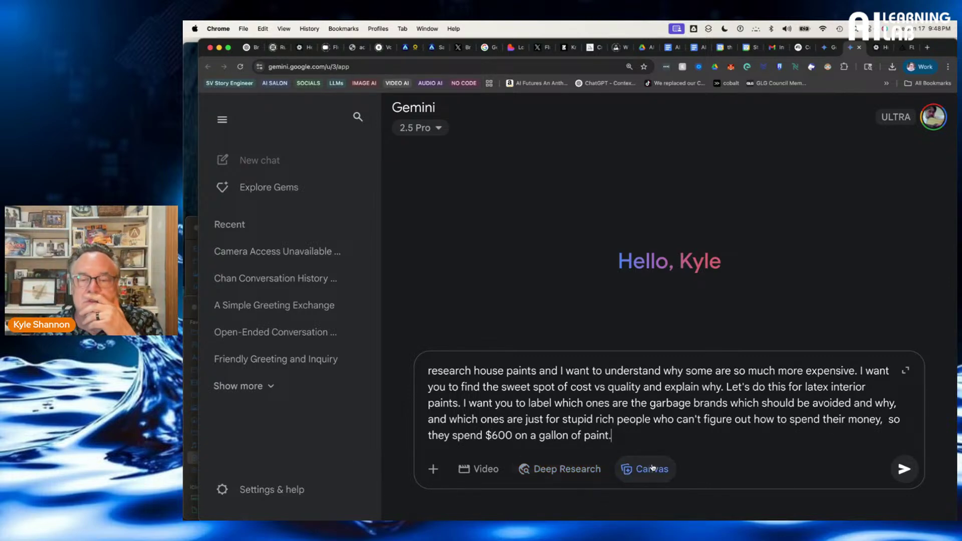
{"action": "left_click", "coordinate": [566, 475]}
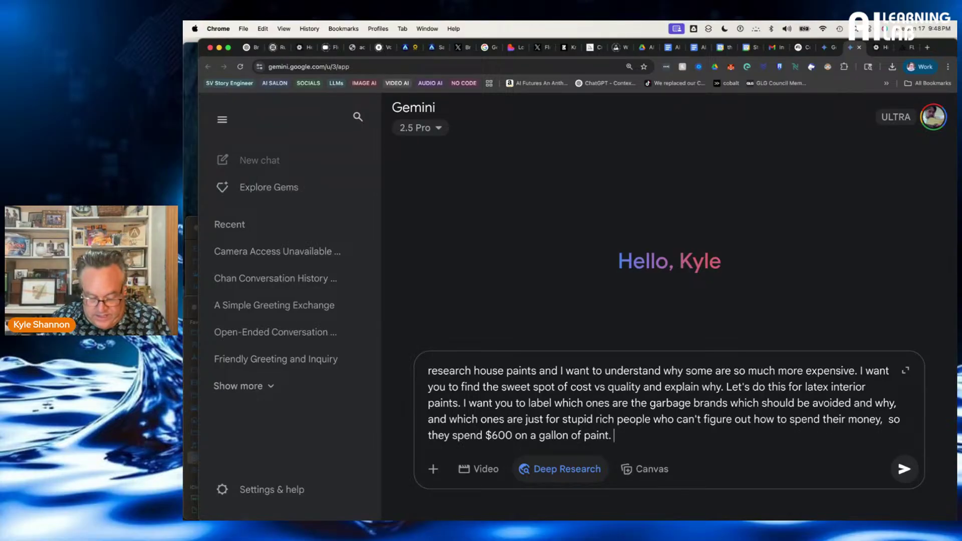
{"action": "type", "text": "I want you to"}
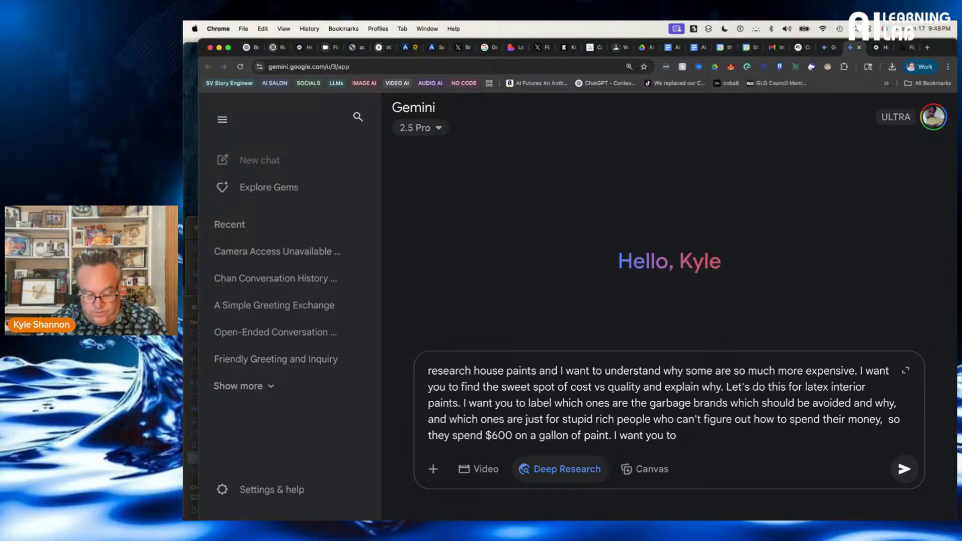
{"action": "type", "text": " write "}
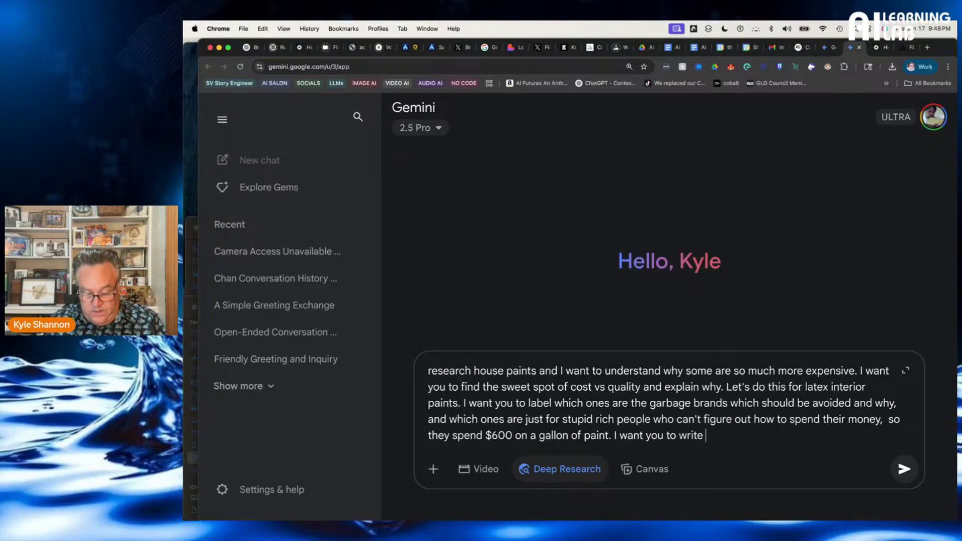
{"action": "type", "text": "the report "}
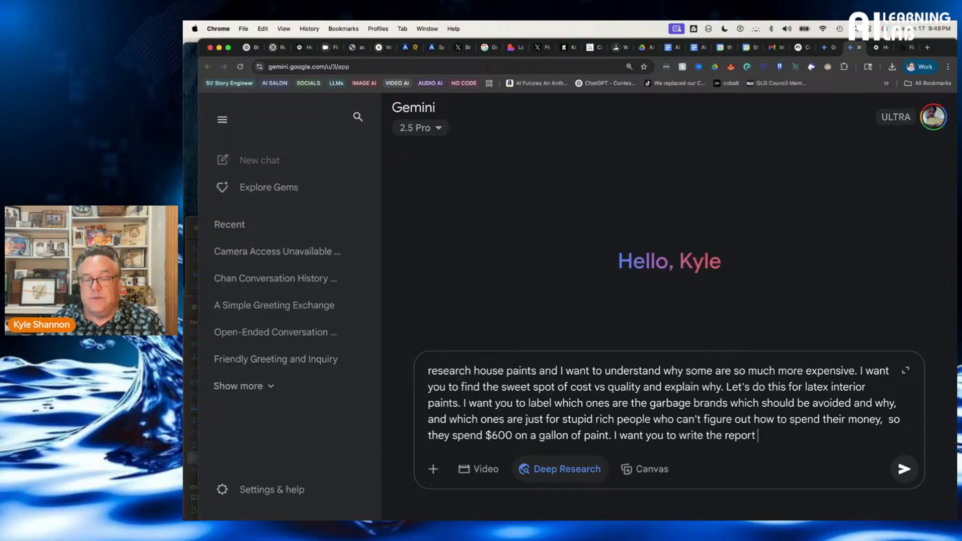
{"action": "type", "text": "to be accur"}
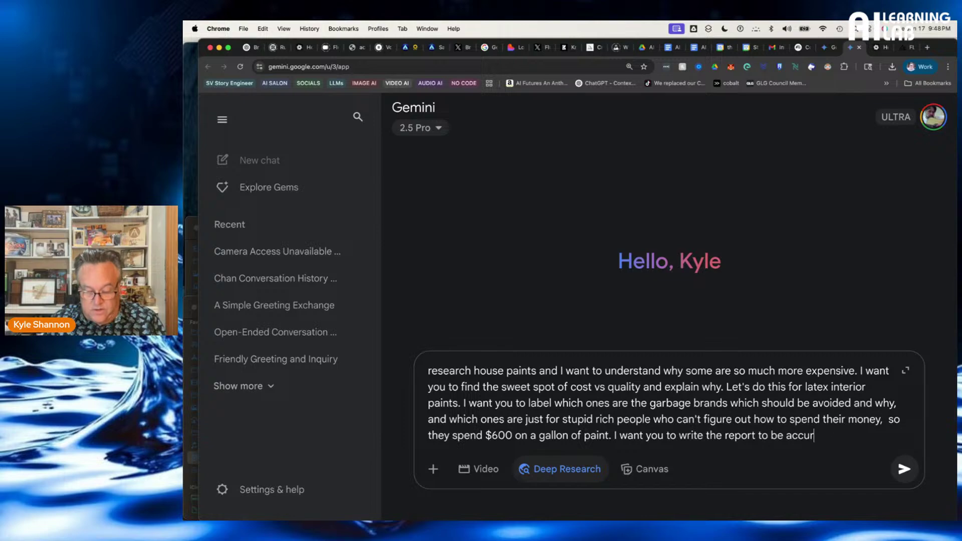
{"action": "type", "text": "ate and in"}
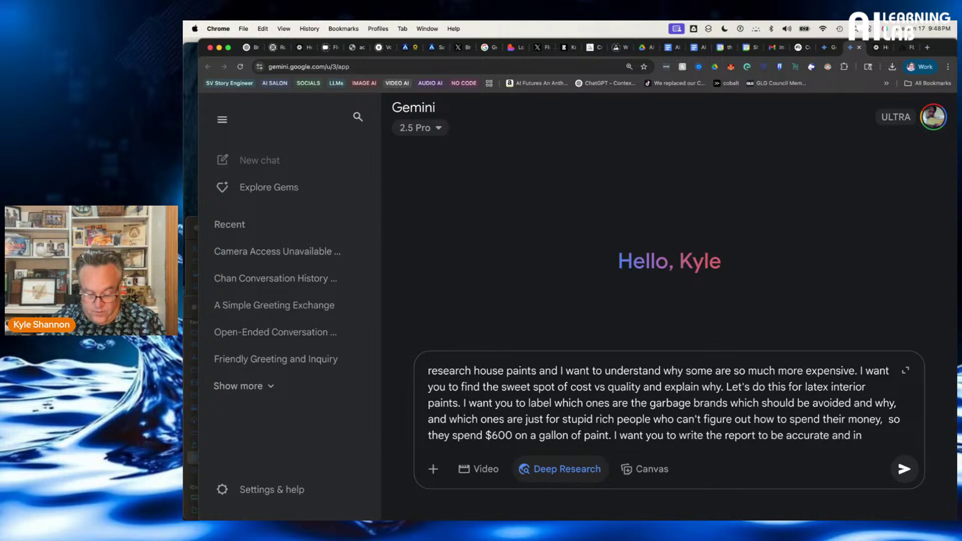
{"action": "type", "text": "formative b"}
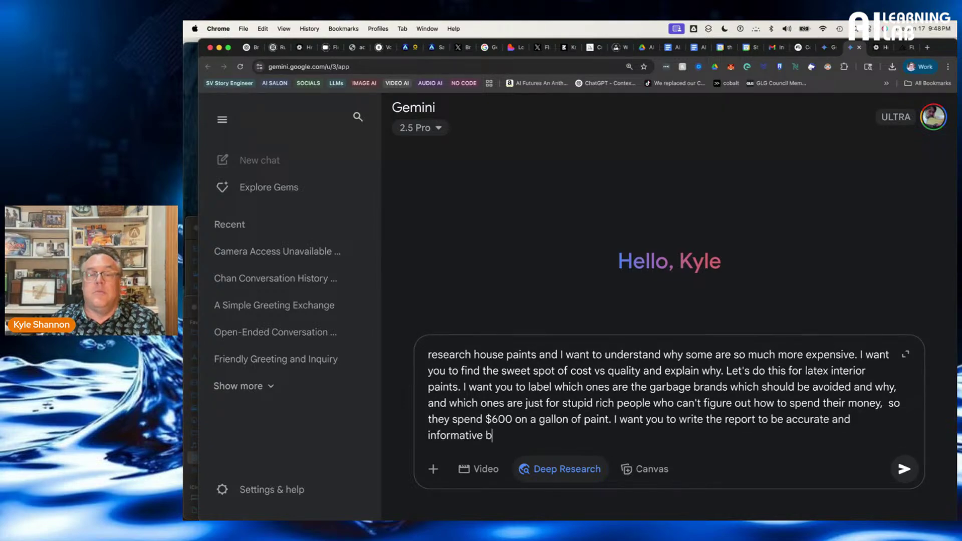
Continue the report style instruction with "but as if it were written by a hilarious bitter standup comic like"
{"action": "type", "text": "t"}
{"action": "type", "text": "ut a"}
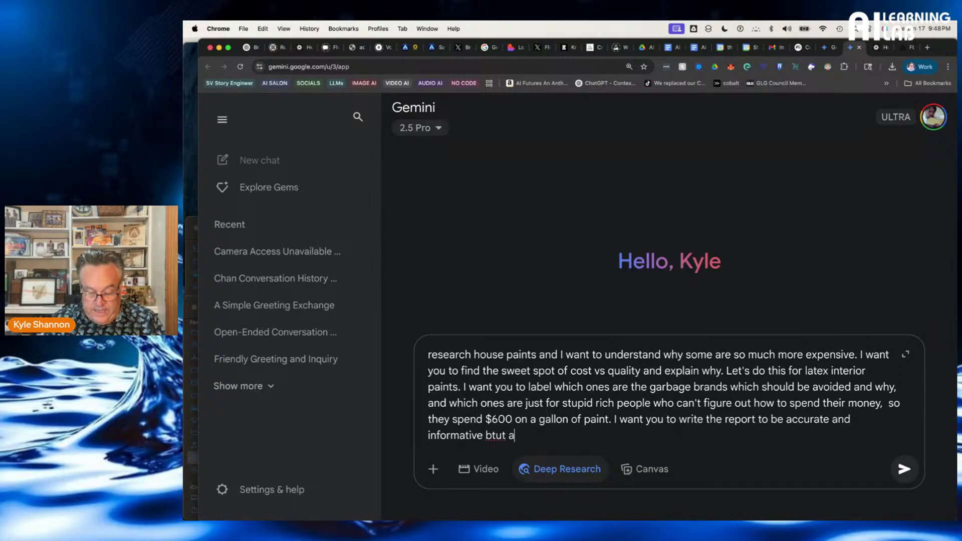
{"action": "type", "text": "s if it were "}
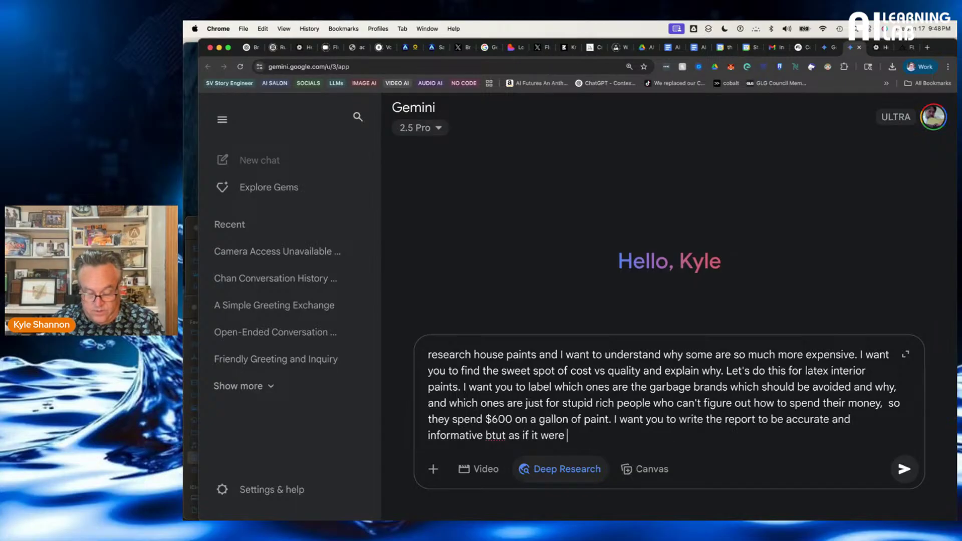
{"action": "type", "text": "written by"}
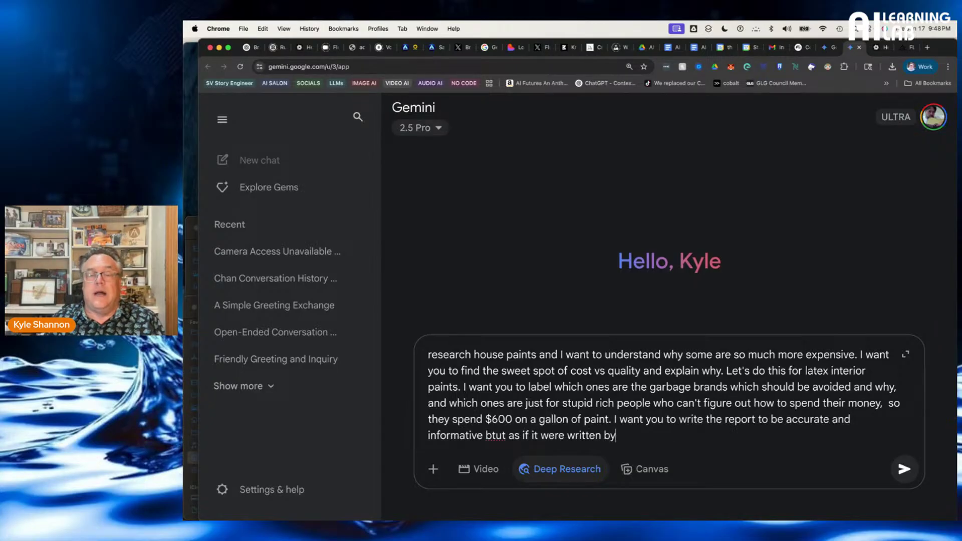
{"action": "type", "text": " a hilar"}
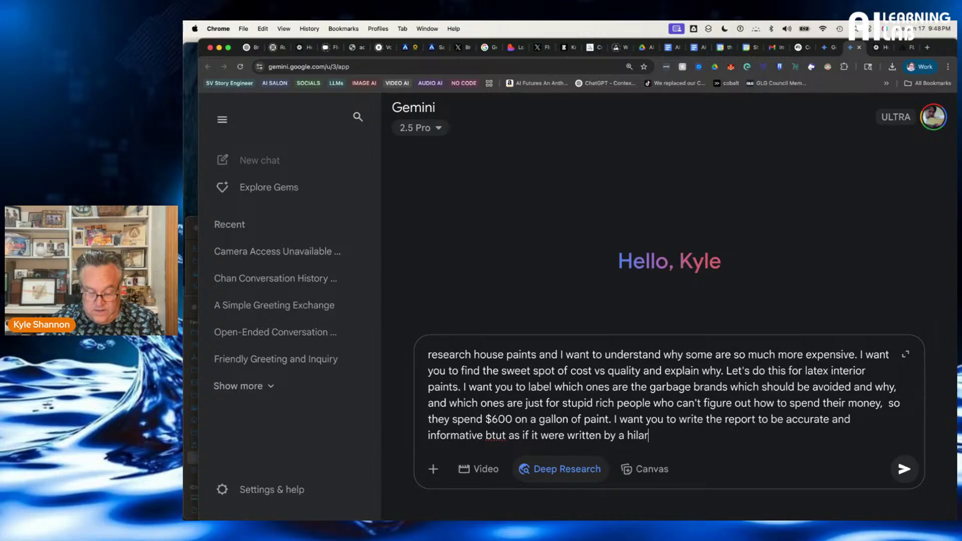
{"action": "type", "text": "ious bitter "}
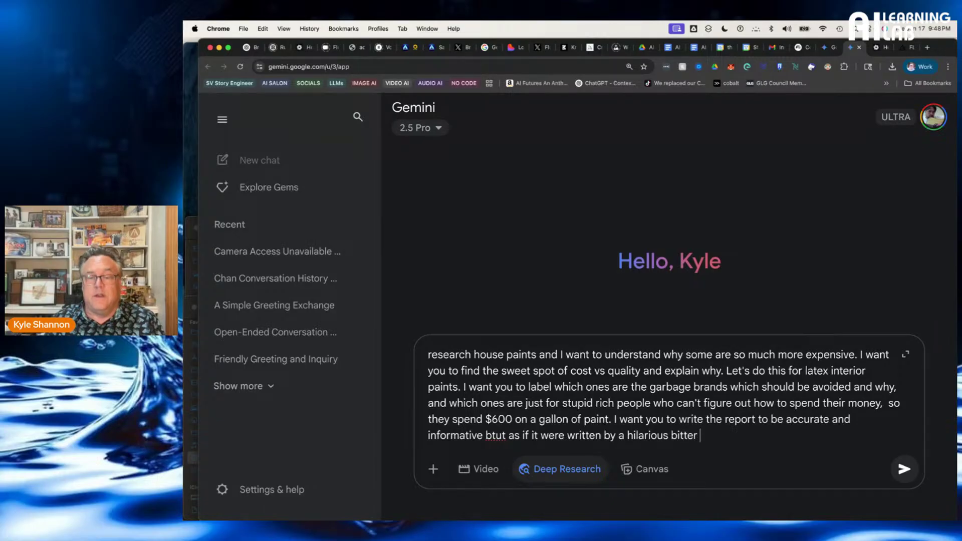
{"action": "type", "text": "standup "}
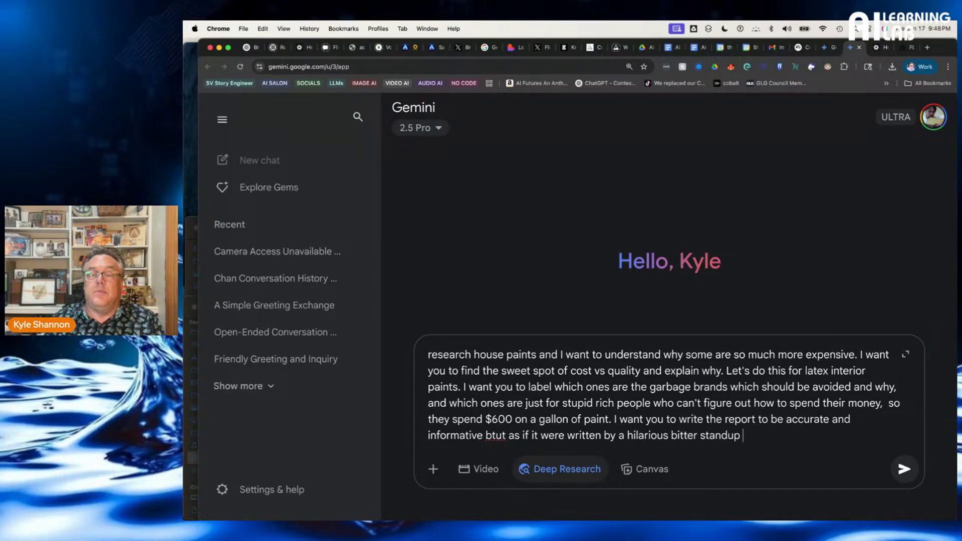
{"action": "type", "text": "comic like"}
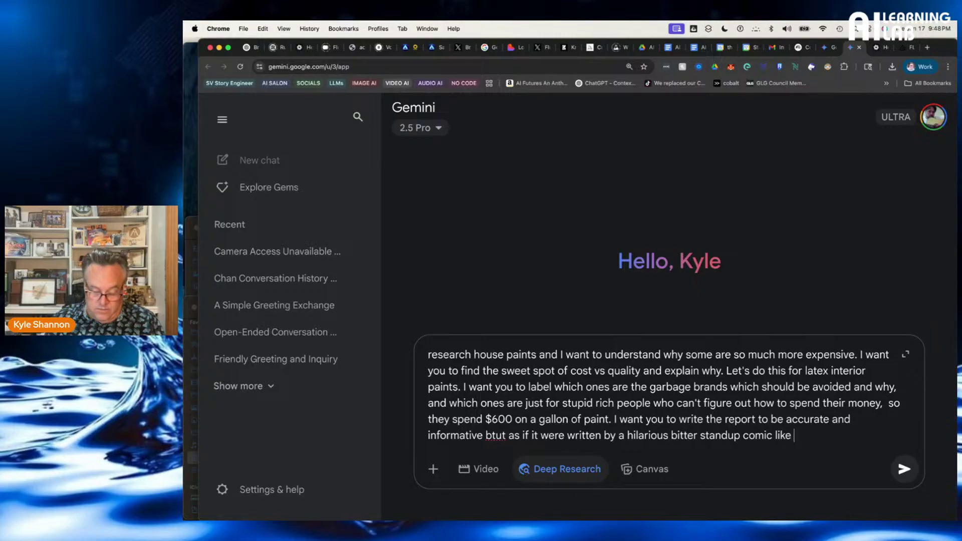
Finish the prompt with "bill bur or tom segura" as the example comics and submit it
{"action": "type", "text": " bill bur"}
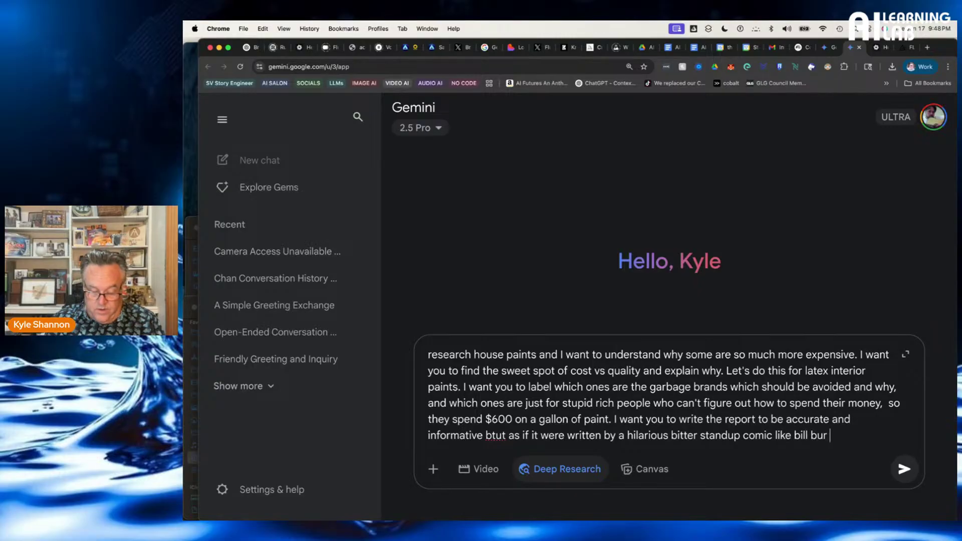
{"action": "type", "text": " or tom se"}
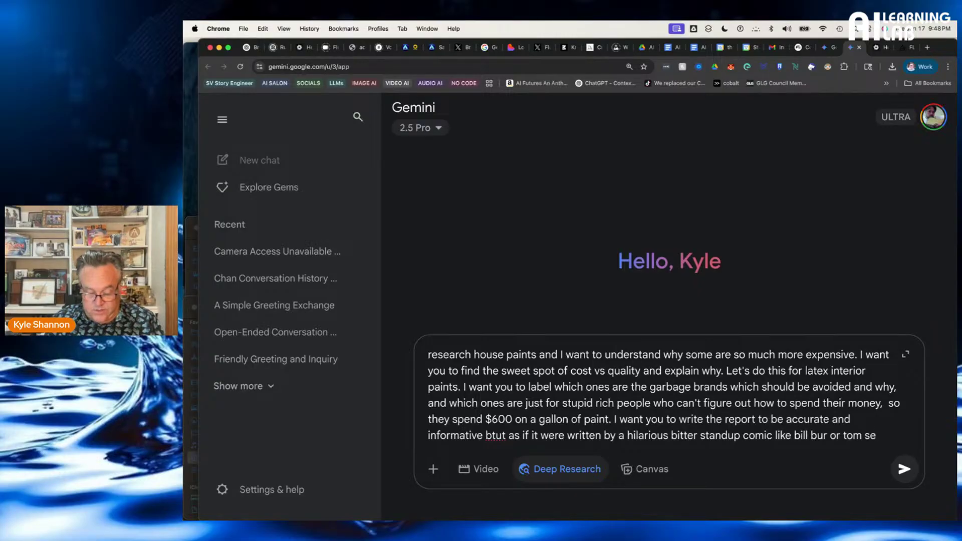
{"action": "type", "text": "gura"}
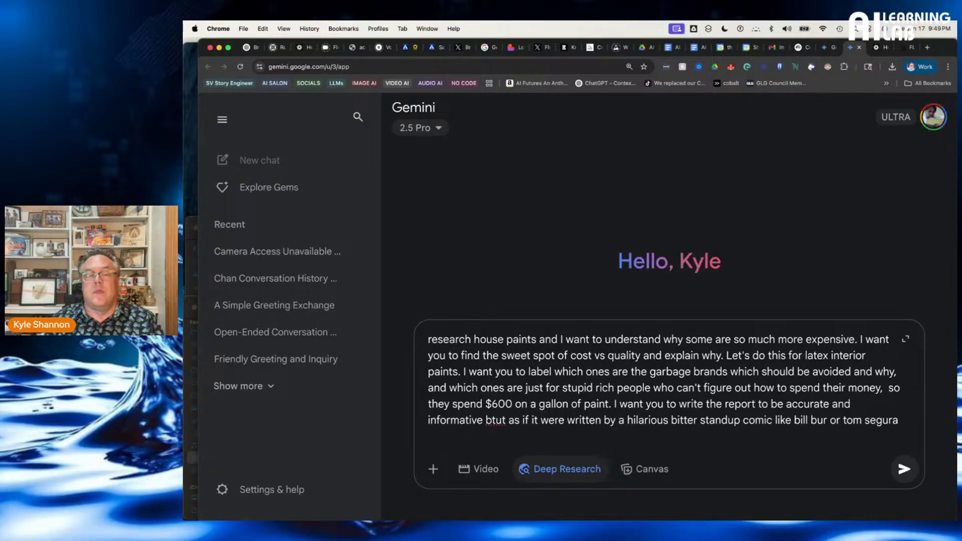
{"action": "type", "text": " or"}
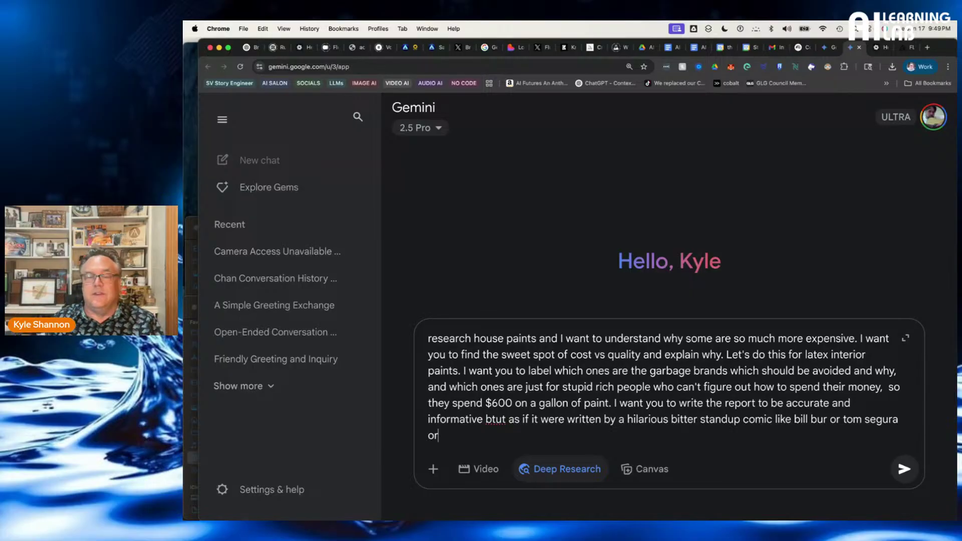
{"action": "key", "text": "BackSpace"}
{"action": "key", "text": "BackSpace"}
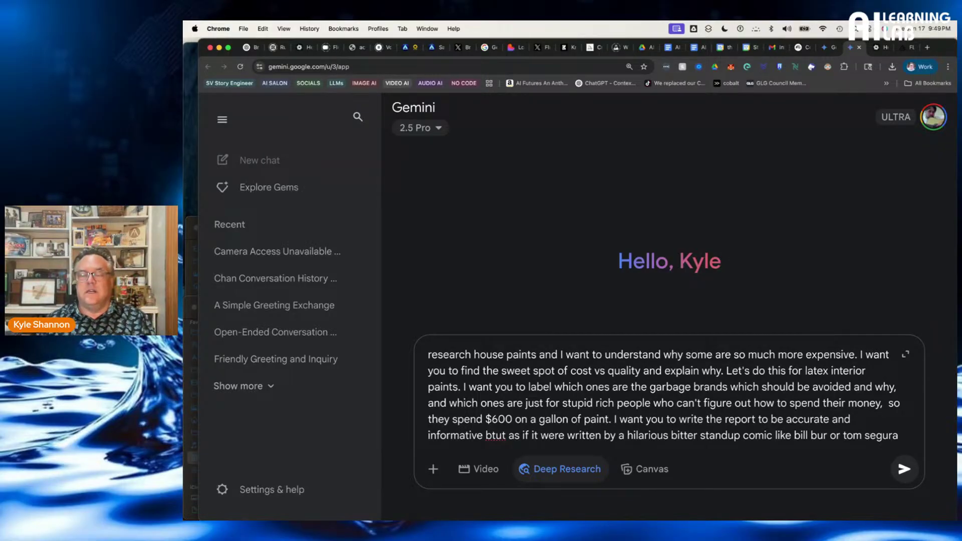
{"action": "key", "text": "Return"}
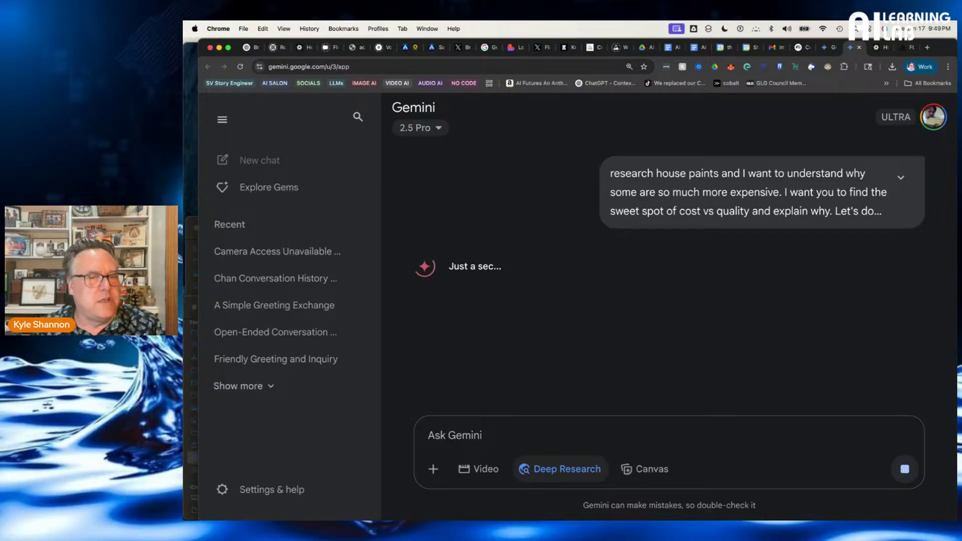
Switch to ChatGPT to look at the sources of the bread maker report, and return to the Gemini paint chat
{"action": "left_click", "coordinate": [251, 49]}
{"action": "scroll", "coordinate": [684, 283], "scroll_direction": "up", "scroll_amount": 15}
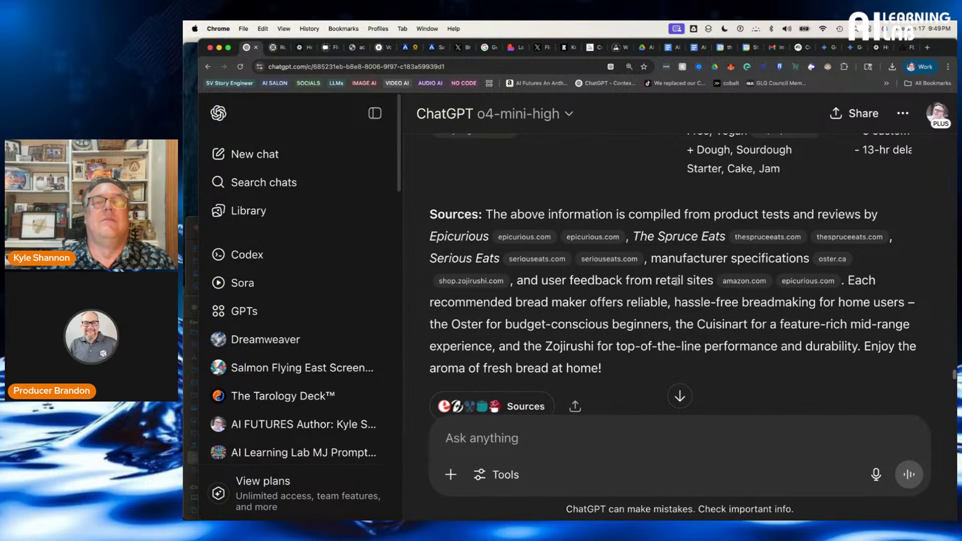
{"action": "left_click", "coordinate": [851, 50]}
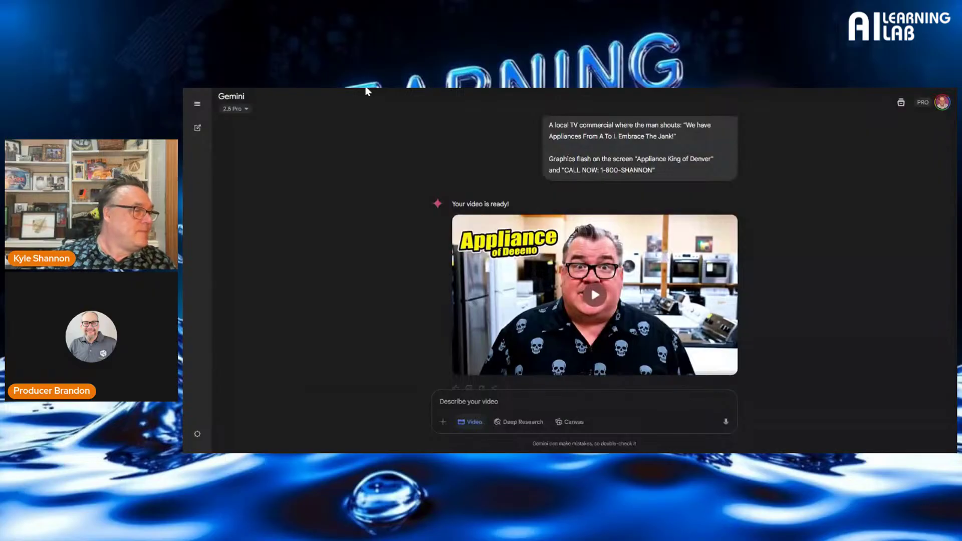
Play the generated local TV appliance commercial in the Gemini video chat
{"action": "left_click", "coordinate": [595, 295]}
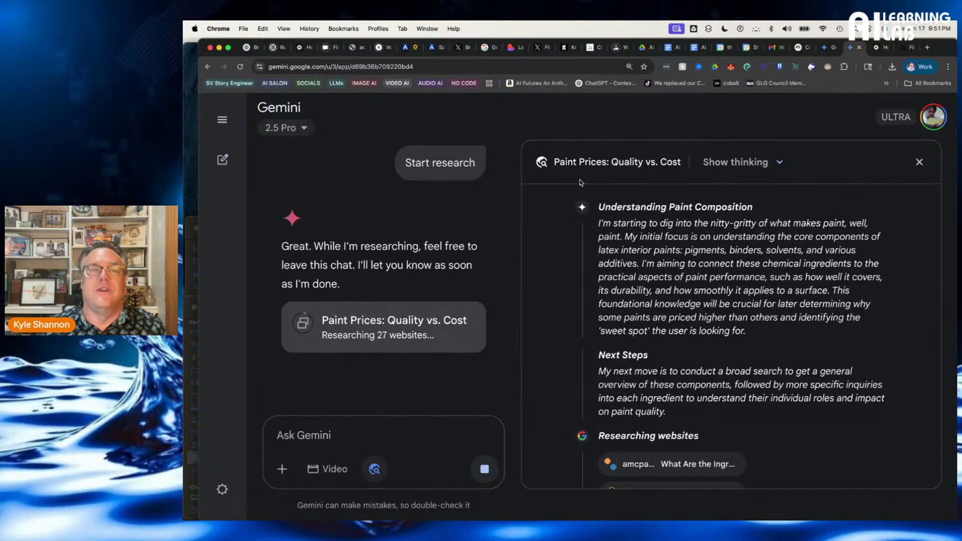
Switch to ChatGPT and look back through the FLUX.1 Kontext comparison and the bread maker report up to its introduction
{"action": "left_click", "coordinate": [251, 47]}
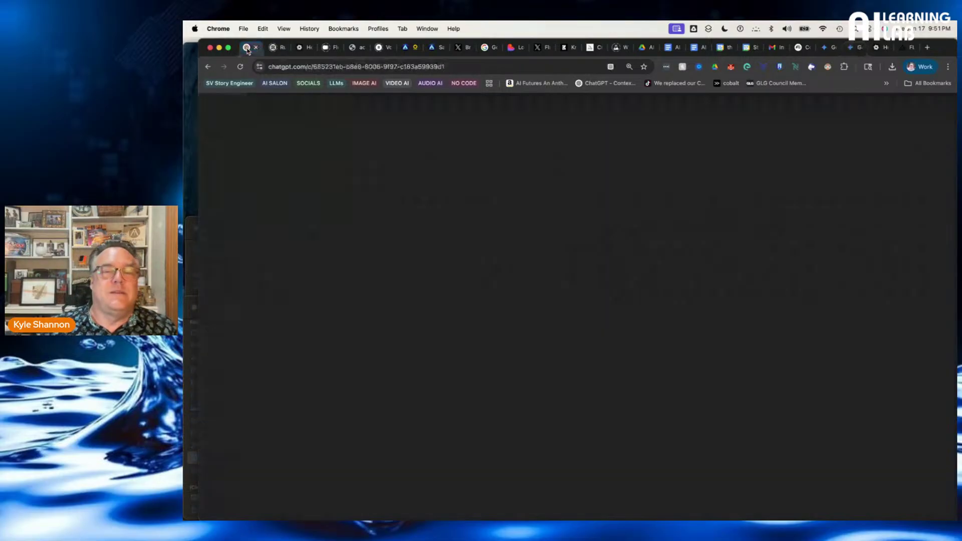
{"action": "scroll", "coordinate": [739, 299], "scroll_direction": "down", "scroll_amount": 15}
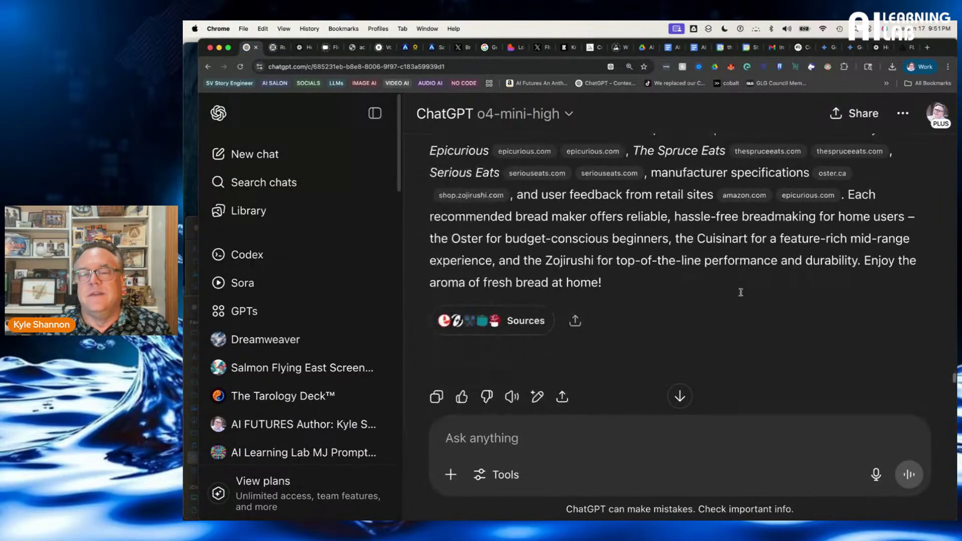
{"action": "scroll", "coordinate": [744, 294], "scroll_direction": "down", "scroll_amount": 5}
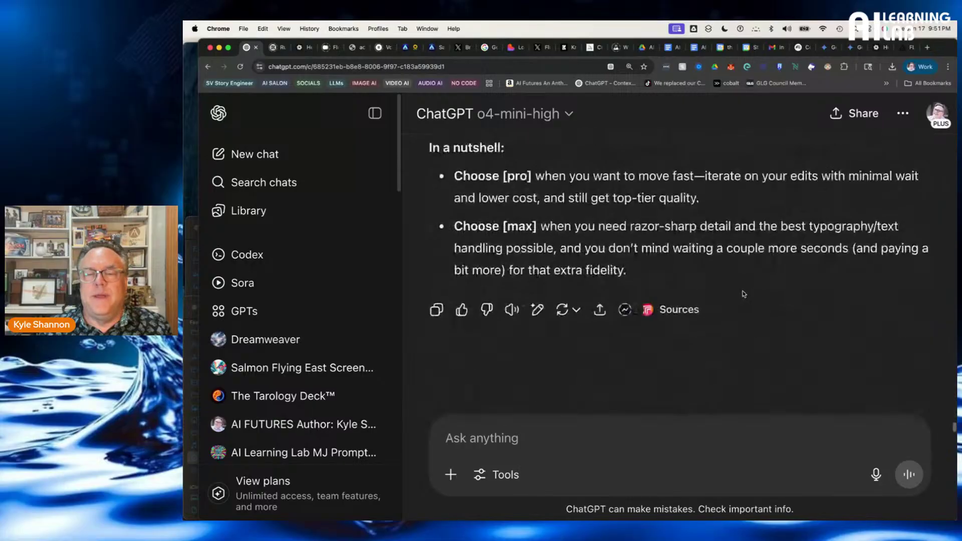
{"action": "scroll", "coordinate": [745, 296], "scroll_direction": "up", "scroll_amount": 6}
{"action": "scroll", "coordinate": [744, 296], "scroll_direction": "up", "scroll_amount": 5}
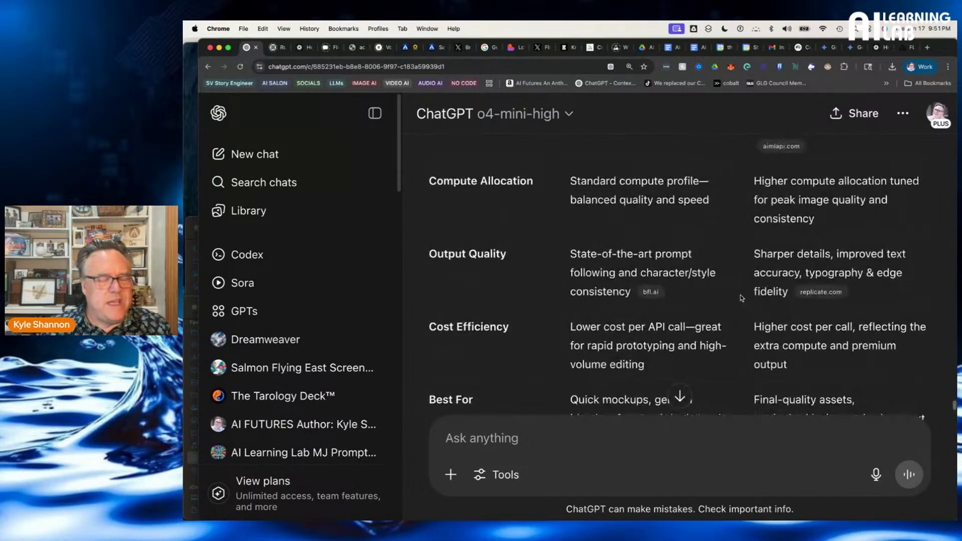
{"action": "scroll", "coordinate": [742, 298], "scroll_direction": "up", "scroll_amount": 8}
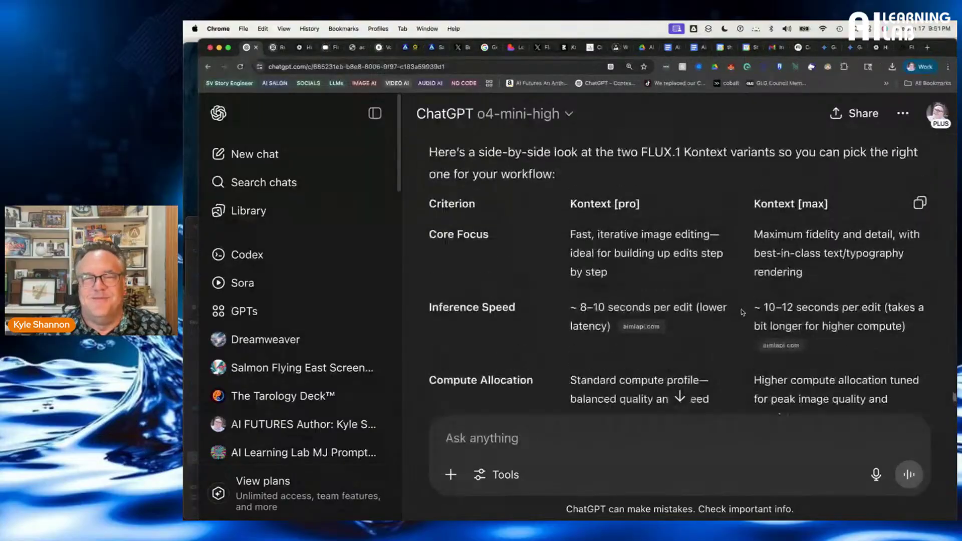
{"action": "scroll", "coordinate": [743, 313], "scroll_direction": "up", "scroll_amount": 4}
{"action": "scroll", "coordinate": [743, 314], "scroll_direction": "down", "scroll_amount": 4}
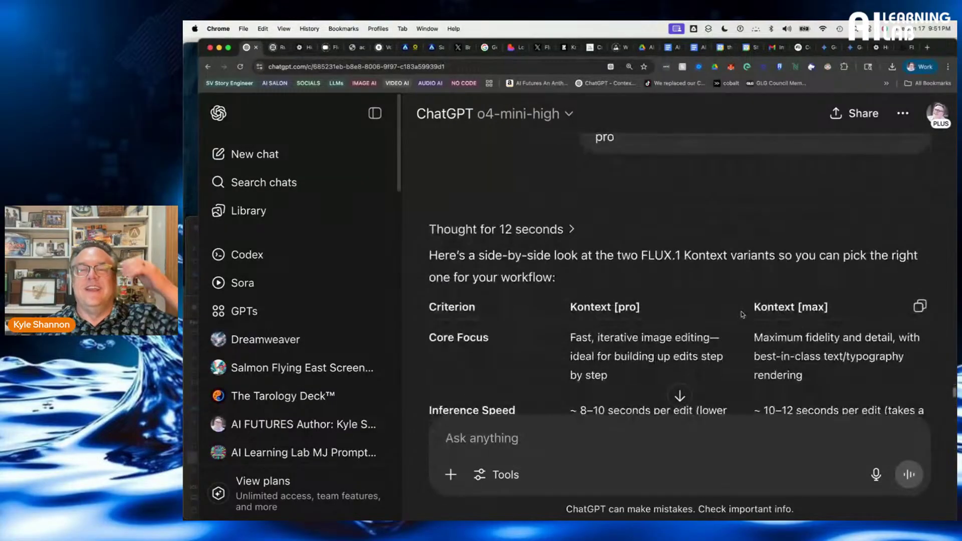
{"action": "scroll", "coordinate": [742, 315], "scroll_direction": "up", "scroll_amount": 20}
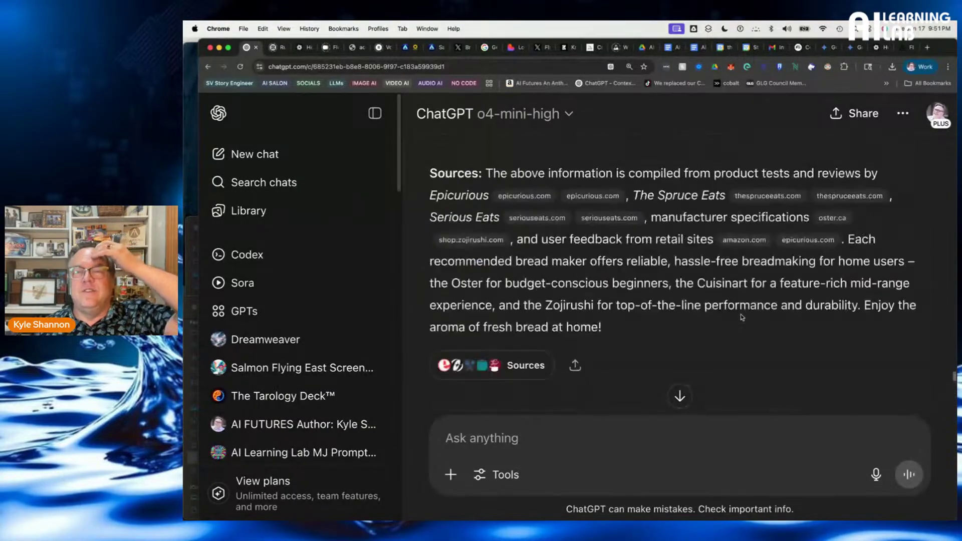
{"action": "scroll", "coordinate": [742, 313], "scroll_direction": "up", "scroll_amount": 20}
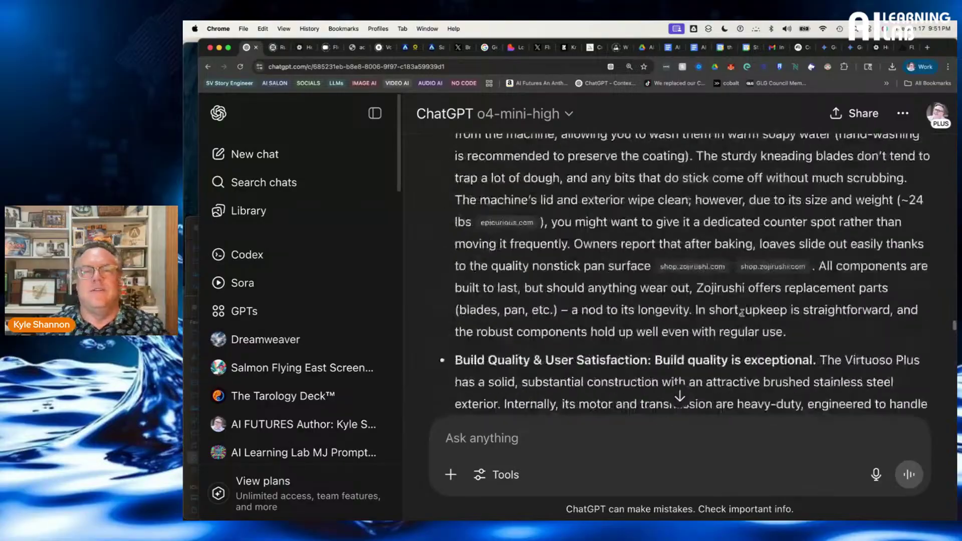
{"action": "scroll", "coordinate": [742, 313], "scroll_direction": "up", "scroll_amount": 20}
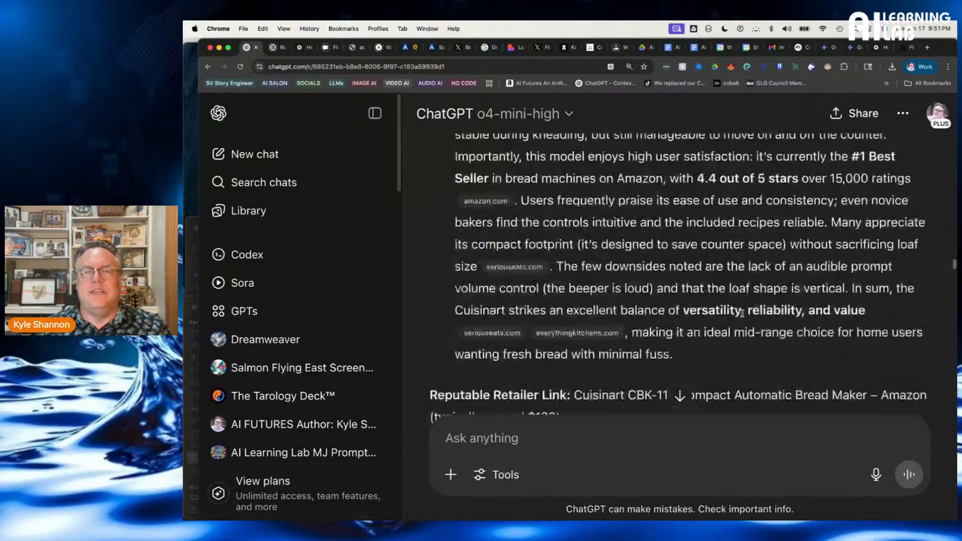
{"action": "scroll", "coordinate": [742, 313], "scroll_direction": "up", "scroll_amount": 20}
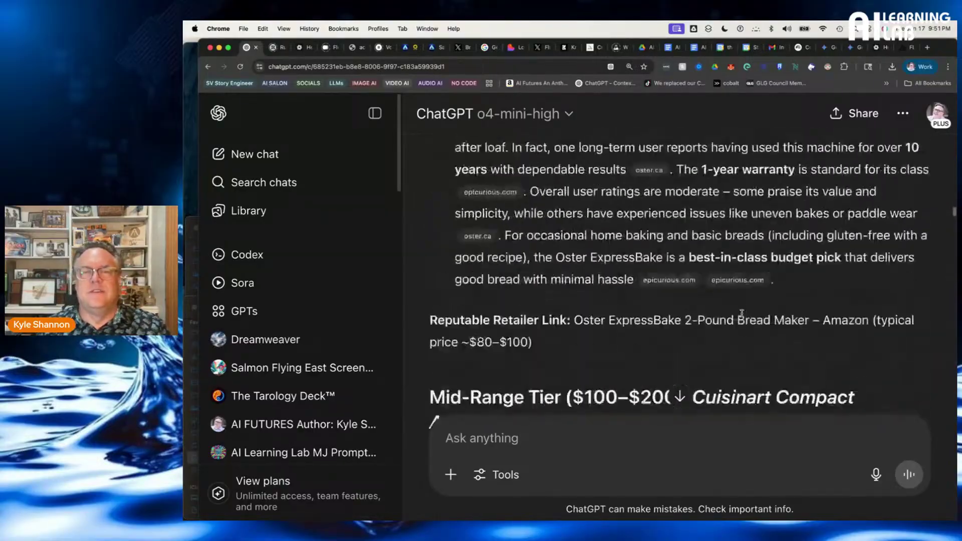
{"action": "scroll", "coordinate": [742, 314], "scroll_direction": "up", "scroll_amount": 10}
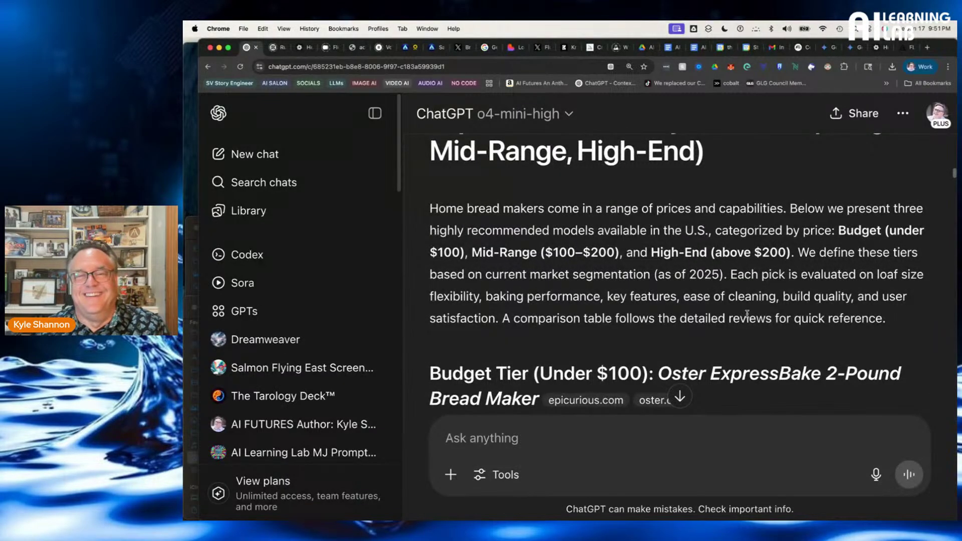
Review the clarifying questions before the bread maker report and the reply about US, flexible loaf size and price ranges
{"action": "scroll", "coordinate": [746, 314], "scroll_direction": "up", "scroll_amount": 15}
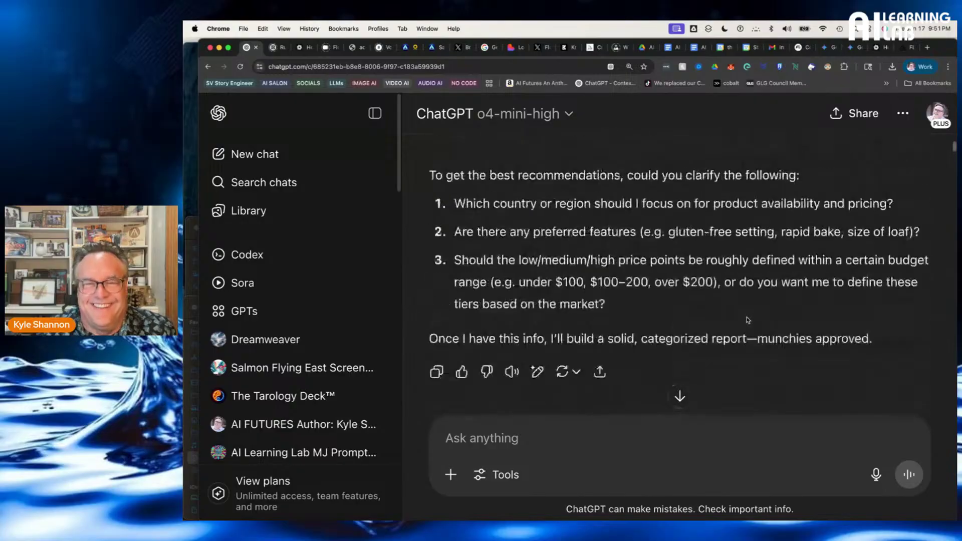
{"action": "scroll", "coordinate": [747, 319], "scroll_direction": "up", "scroll_amount": 5}
{"action": "scroll", "coordinate": [746, 318], "scroll_direction": "down", "scroll_amount": 10}
{"action": "scroll", "coordinate": [747, 316], "scroll_direction": "up", "scroll_amount": 3}
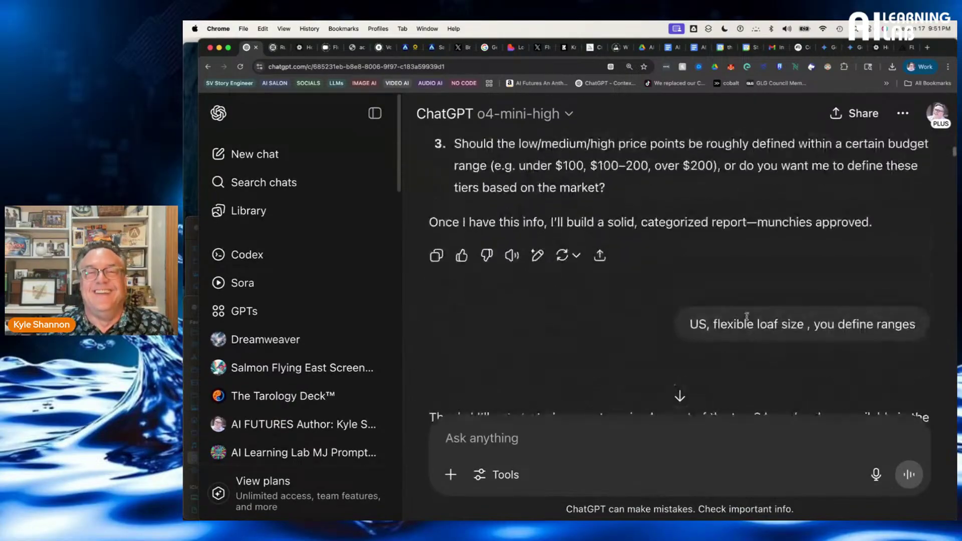
{"action": "scroll", "coordinate": [746, 316], "scroll_direction": "down", "scroll_amount": 10}
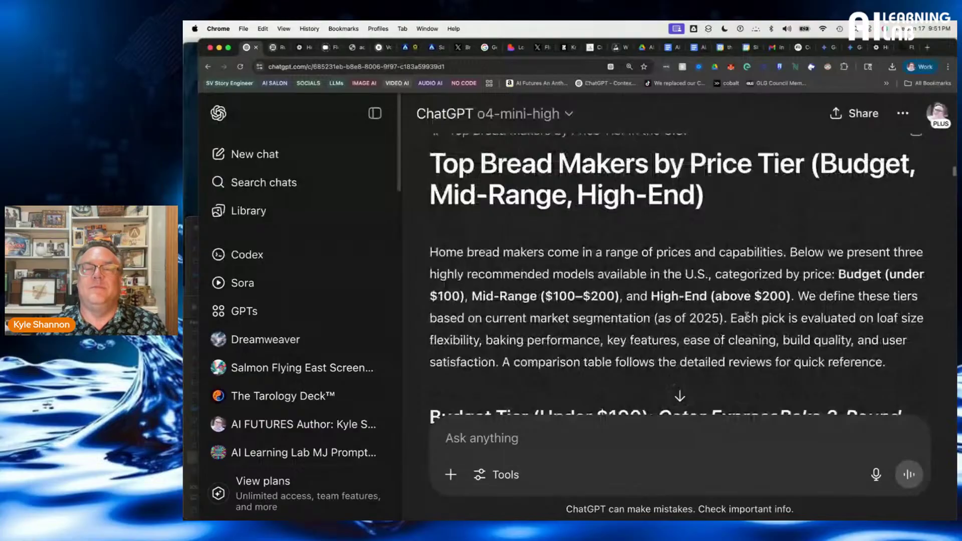
Read through the bread maker report from its introduction and budget tier to the high-end model
{"action": "scroll", "coordinate": [747, 316], "scroll_direction": "down", "scroll_amount": 1}
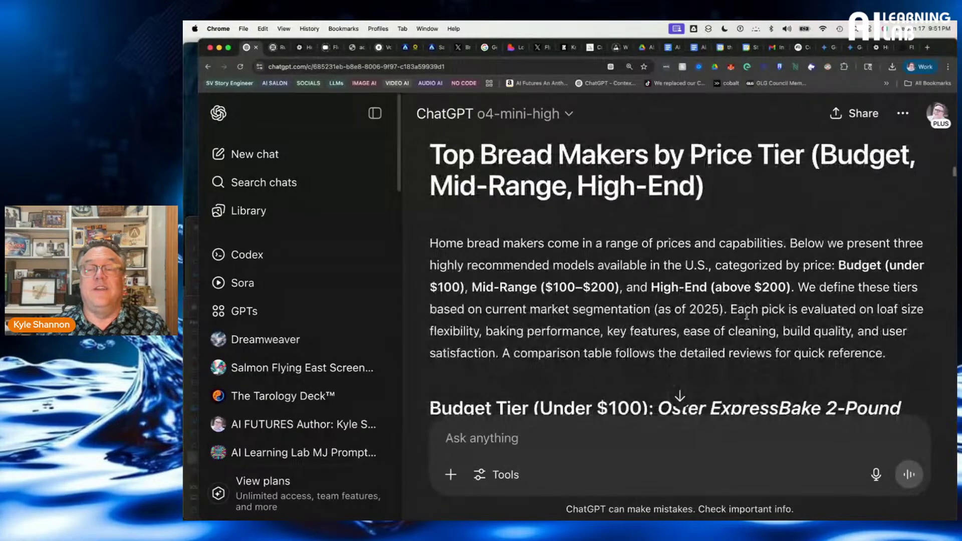
{"action": "scroll", "coordinate": [755, 249], "scroll_direction": "down", "scroll_amount": 5}
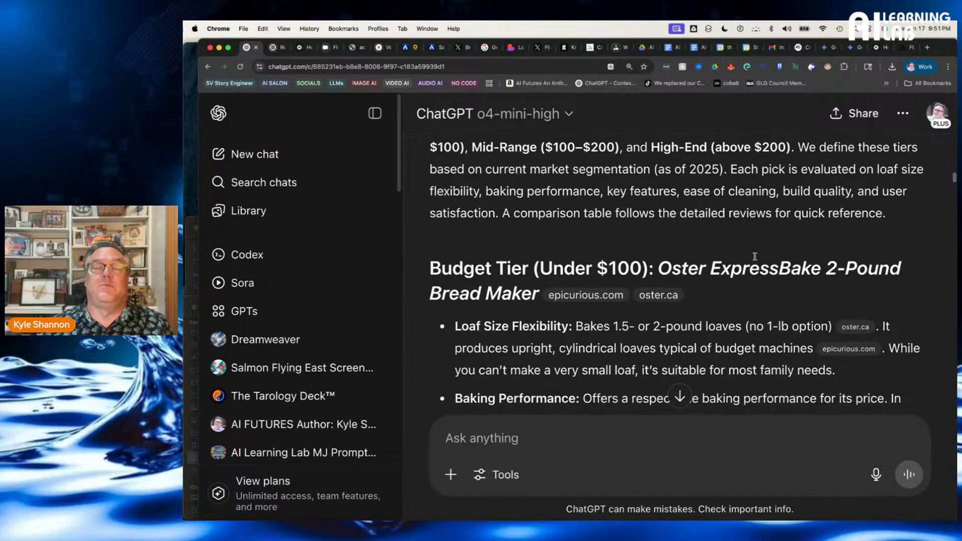
{"action": "scroll", "coordinate": [778, 340], "scroll_direction": "down", "scroll_amount": 2}
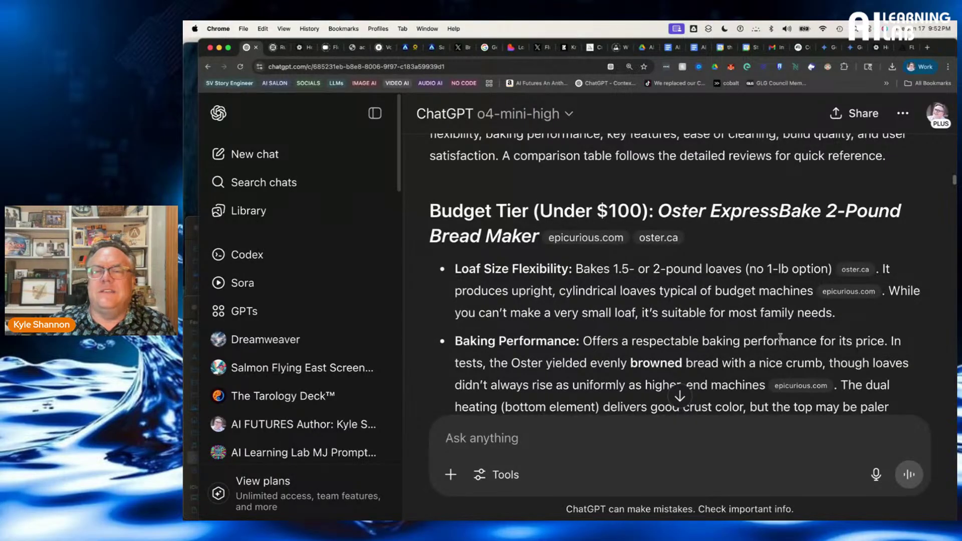
{"action": "scroll", "coordinate": [792, 336], "scroll_direction": "down", "scroll_amount": 15}
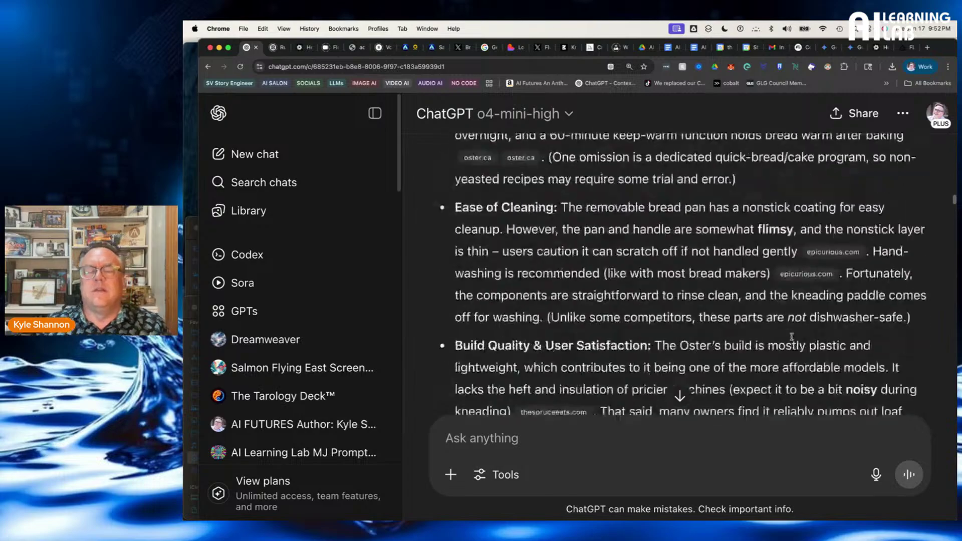
{"action": "scroll", "coordinate": [791, 336], "scroll_direction": "down", "scroll_amount": 15}
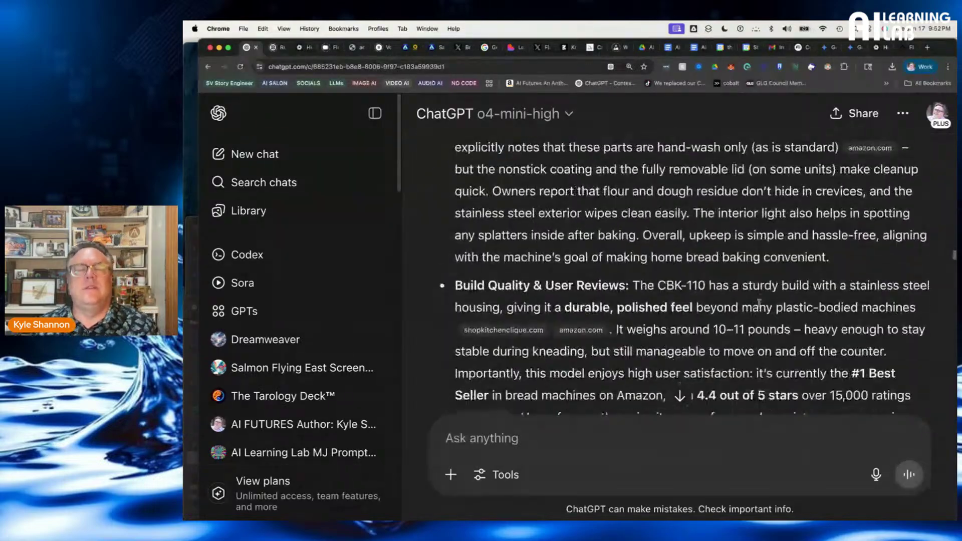
{"action": "scroll", "coordinate": [559, 277], "scroll_direction": "down", "scroll_amount": 2}
Switch the chat's model to GPT-4o and go to the end of the conversation
{"action": "left_click", "coordinate": [496, 114]}
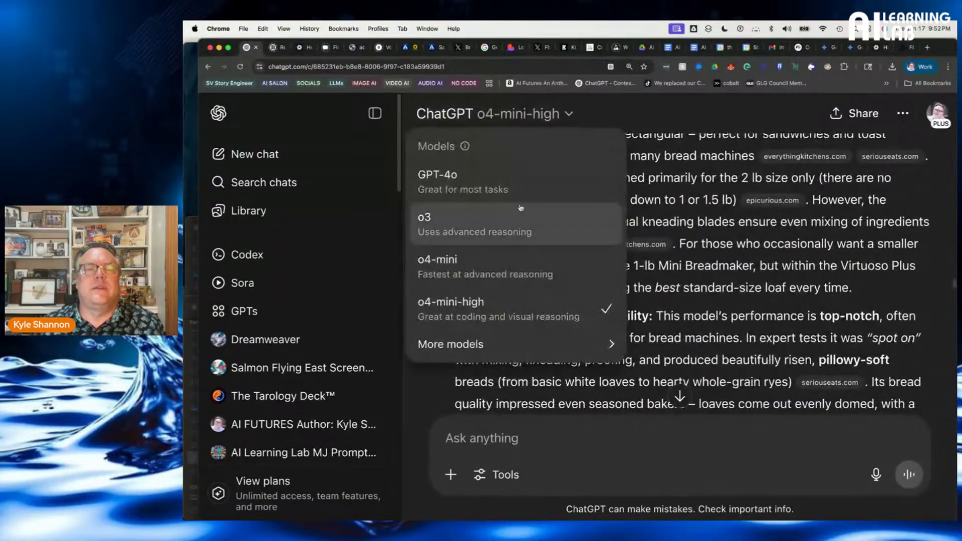
{"action": "left_click", "coordinate": [474, 170]}
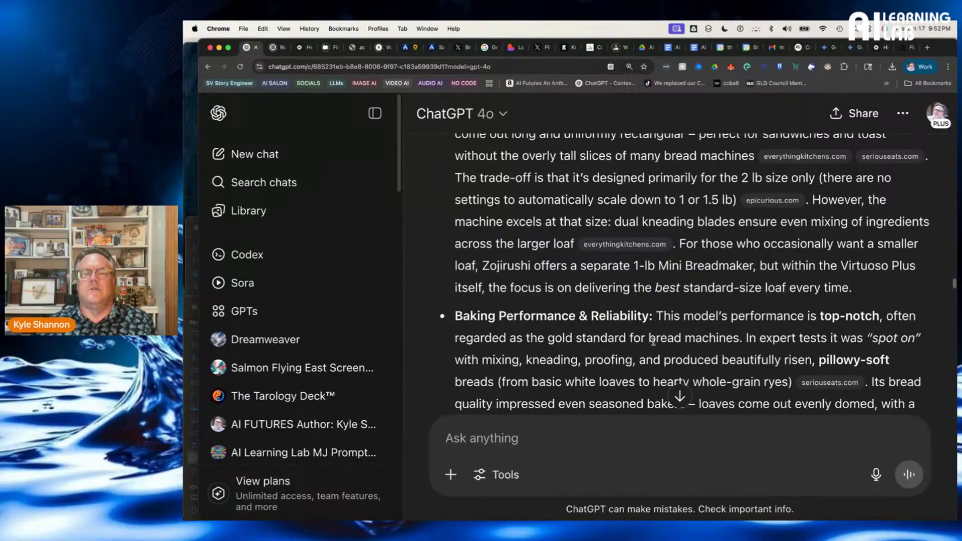
{"action": "scroll", "coordinate": [641, 359], "scroll_direction": "down", "scroll_amount": 10}
{"action": "scroll", "coordinate": [638, 360], "scroll_direction": "down", "scroll_amount": 10}
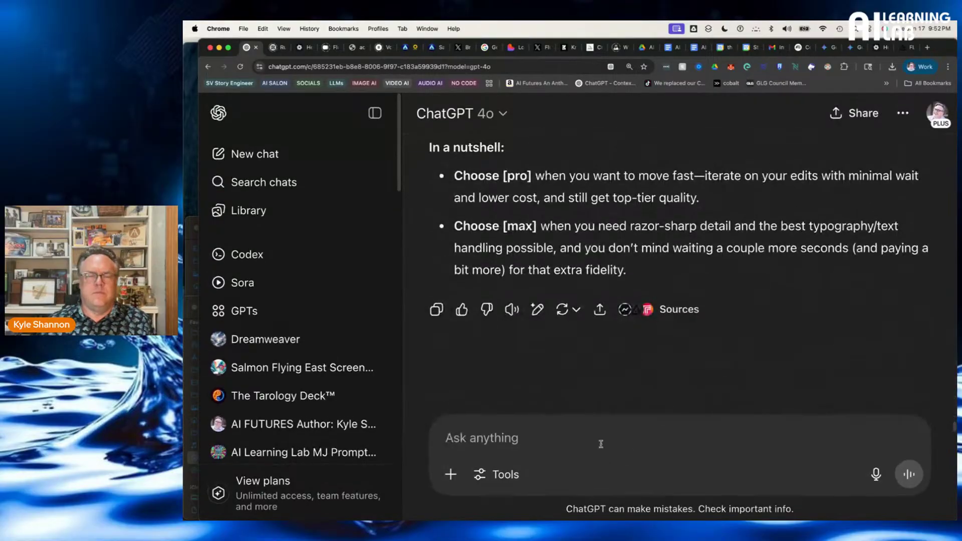
Submit the prompt "give me a set of shopping links for the recommented bread makers"
{"action": "type", "text": "give me"}
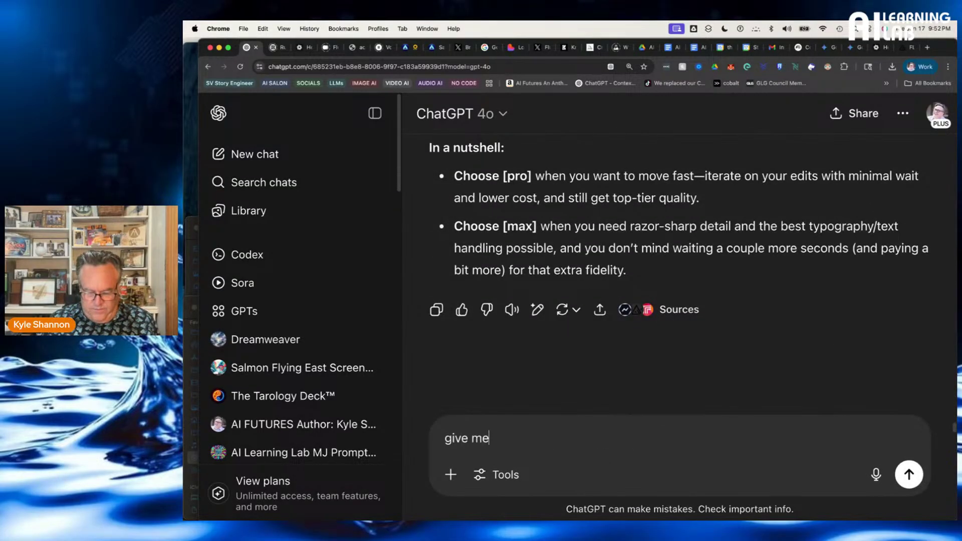
{"action": "type", "text": " a s"}
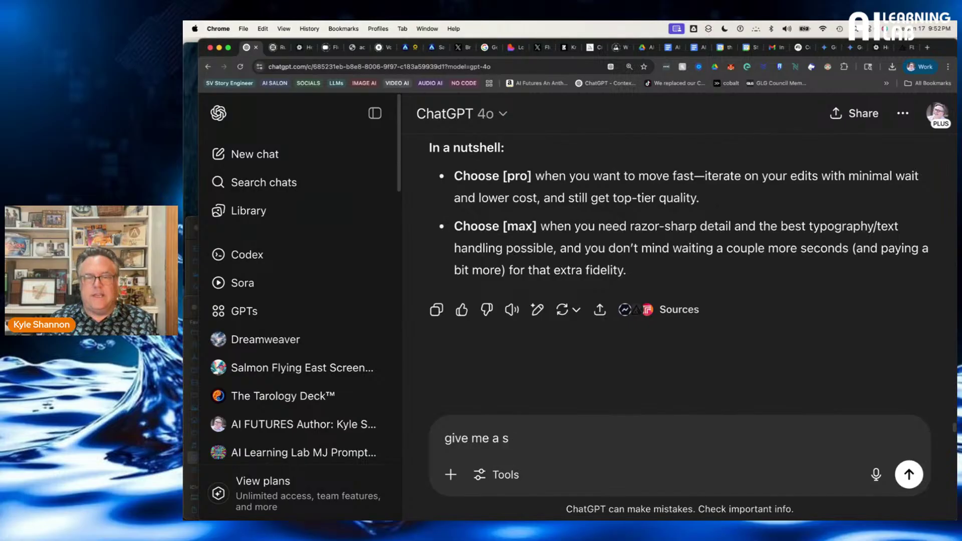
{"action": "type", "text": "het of s"}
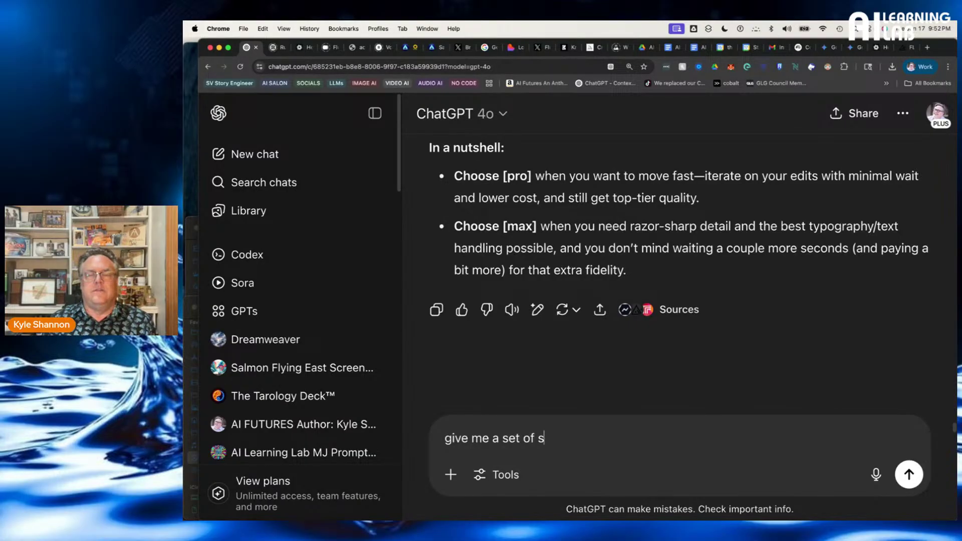
{"action": "type", "text": "hopping linkes"}
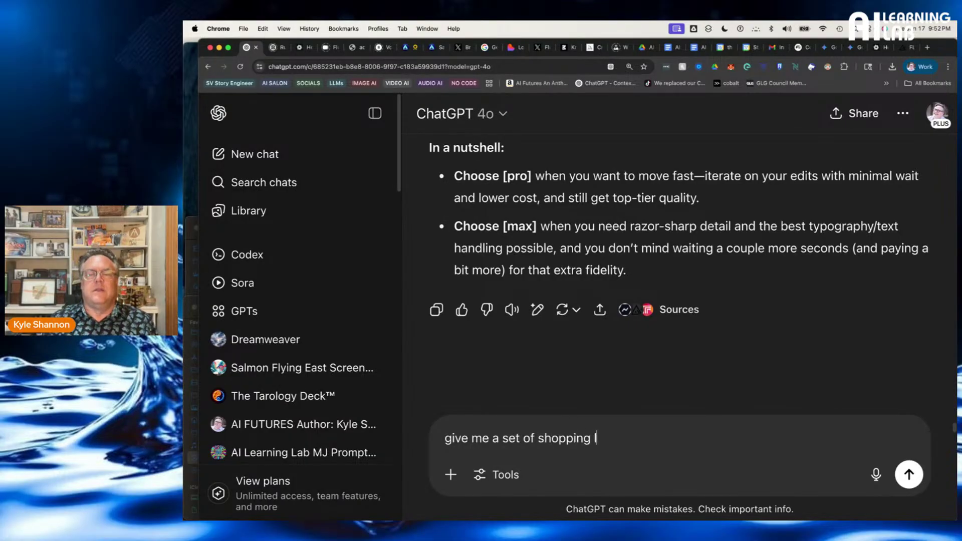
{"action": "key", "text": "BackSpace"}
{"action": "key", "text": "BackSpace"}
{"action": "type", "text": "s fr"}
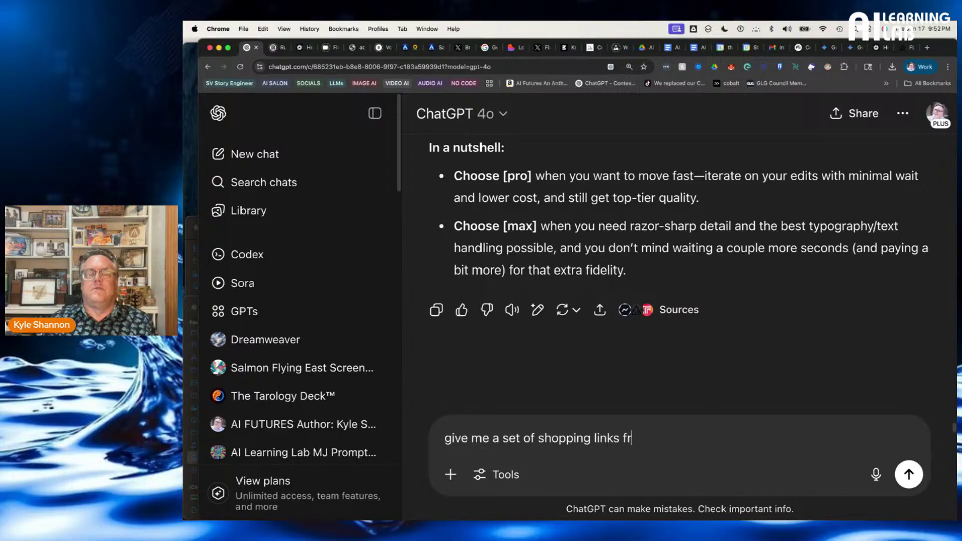
{"action": "key", "text": "BackSpace"}
{"action": "type", "text": "or the "}
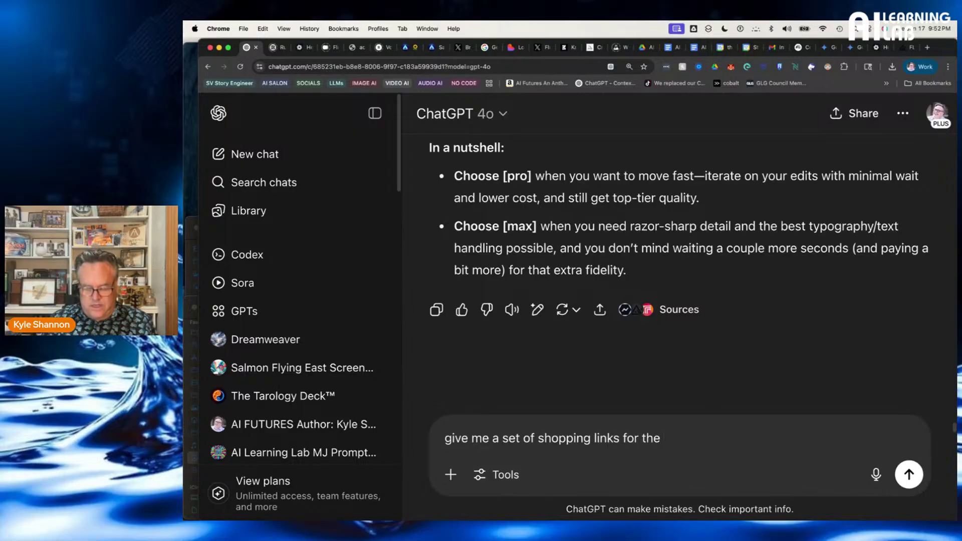
{"action": "type", "text": "recommented "}
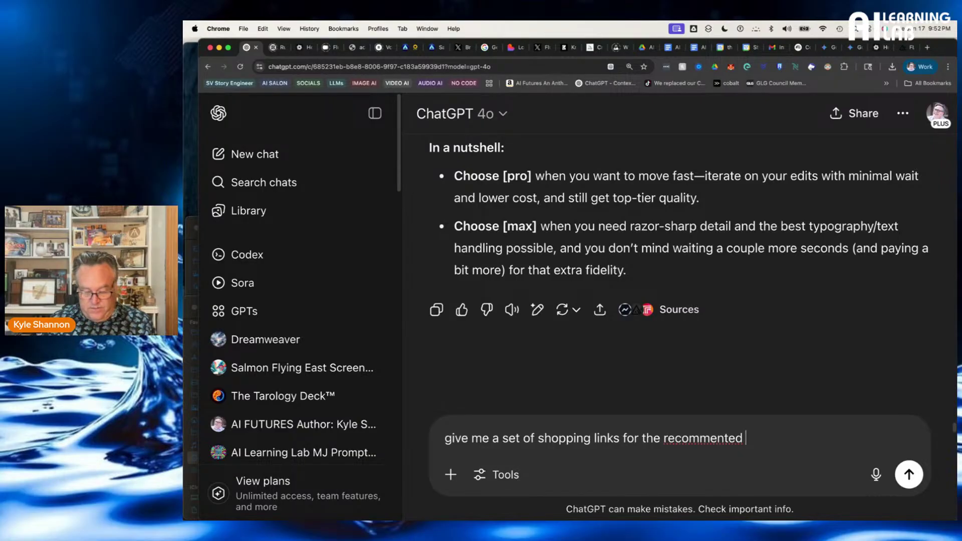
{"action": "type", "text": "bread makers"}
{"action": "key", "text": "Return"}
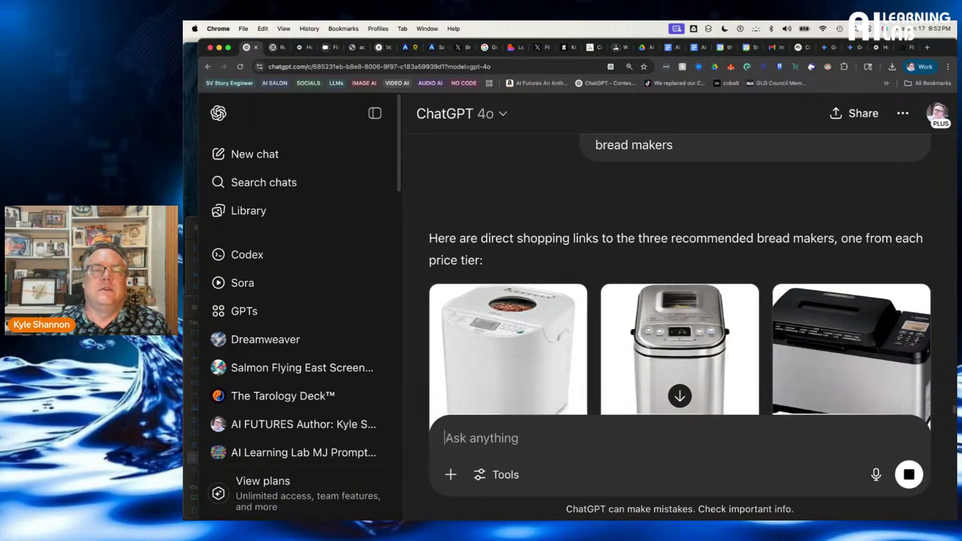
Look over the three bread maker product cards and check them against the report's comparison table of key specs and features
{"action": "scroll", "coordinate": [641, 311], "scroll_direction": "down", "scroll_amount": 5}
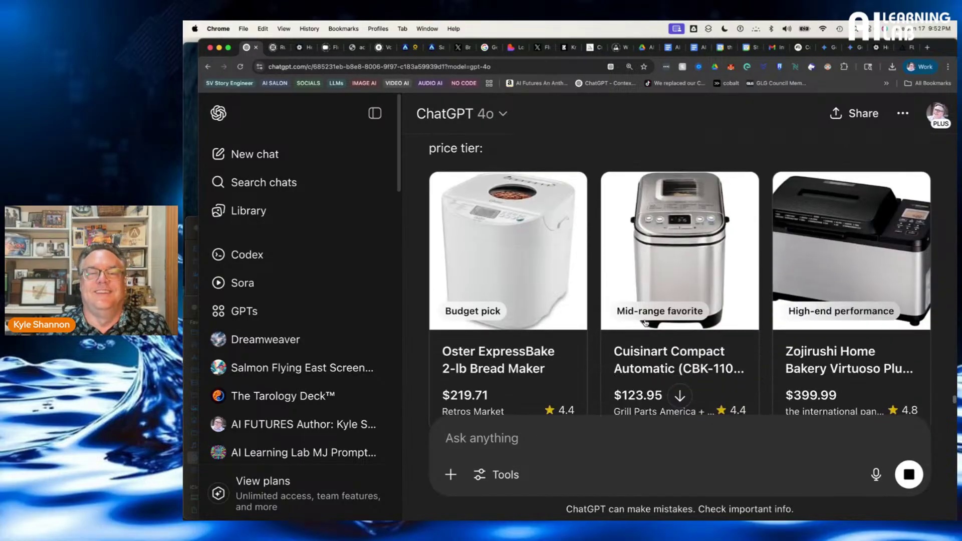
{"action": "scroll", "coordinate": [646, 323], "scroll_direction": "down", "scroll_amount": 1}
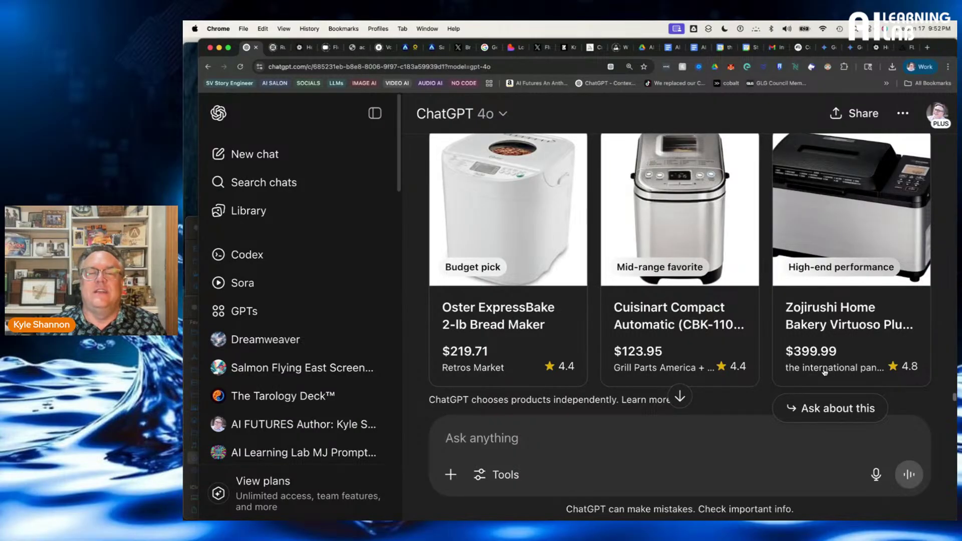
{"action": "scroll", "coordinate": [826, 370], "scroll_direction": "up", "scroll_amount": 10}
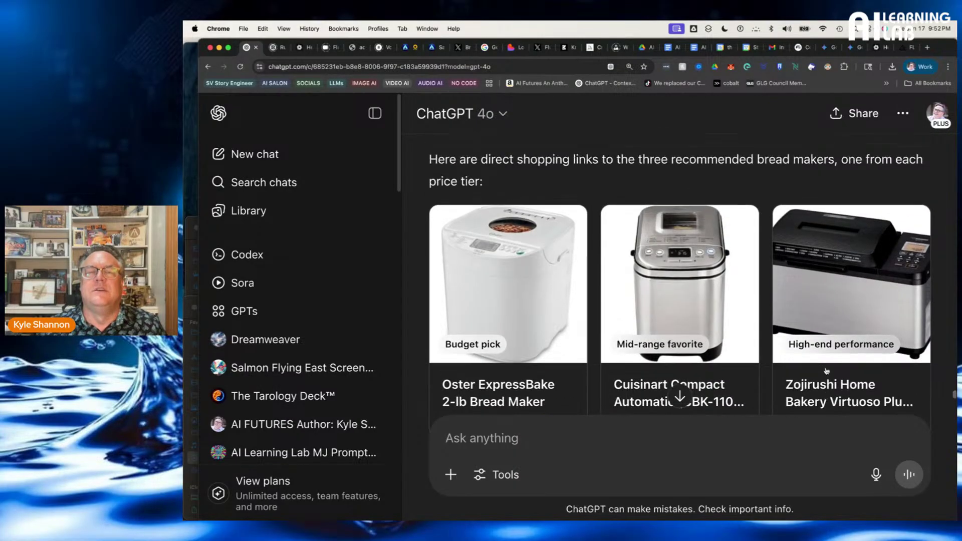
{"action": "scroll", "coordinate": [826, 371], "scroll_direction": "up", "scroll_amount": 15}
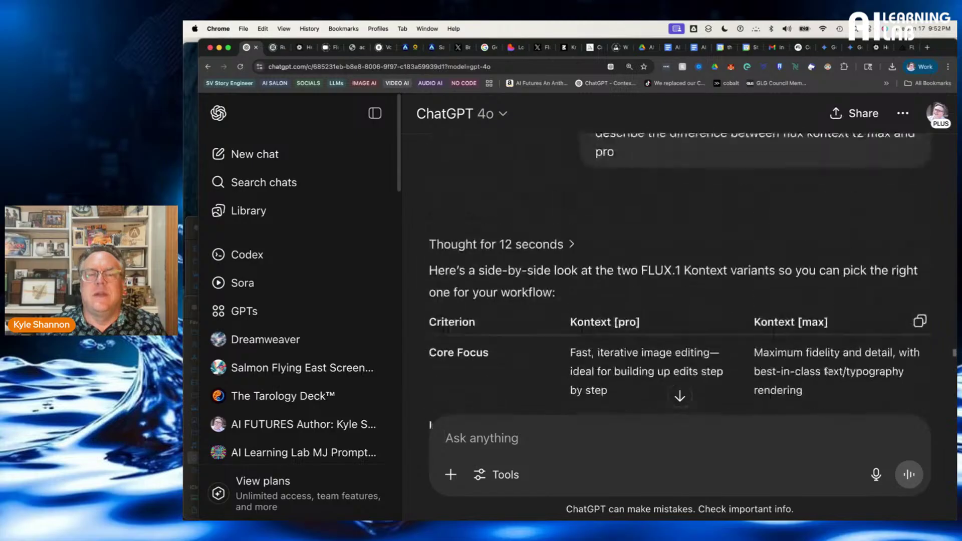
{"action": "scroll", "coordinate": [826, 368], "scroll_direction": "down", "scroll_amount": 3}
{"action": "scroll", "coordinate": [827, 368], "scroll_direction": "down", "scroll_amount": 15}
{"action": "scroll", "coordinate": [825, 368], "scroll_direction": "up", "scroll_amount": 8}
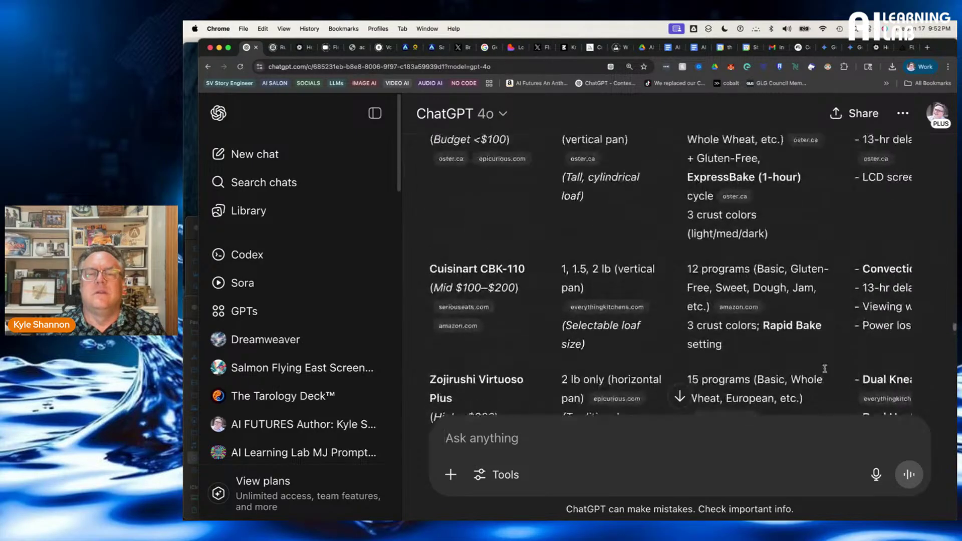
{"action": "scroll", "coordinate": [825, 368], "scroll_direction": "down", "scroll_amount": 3}
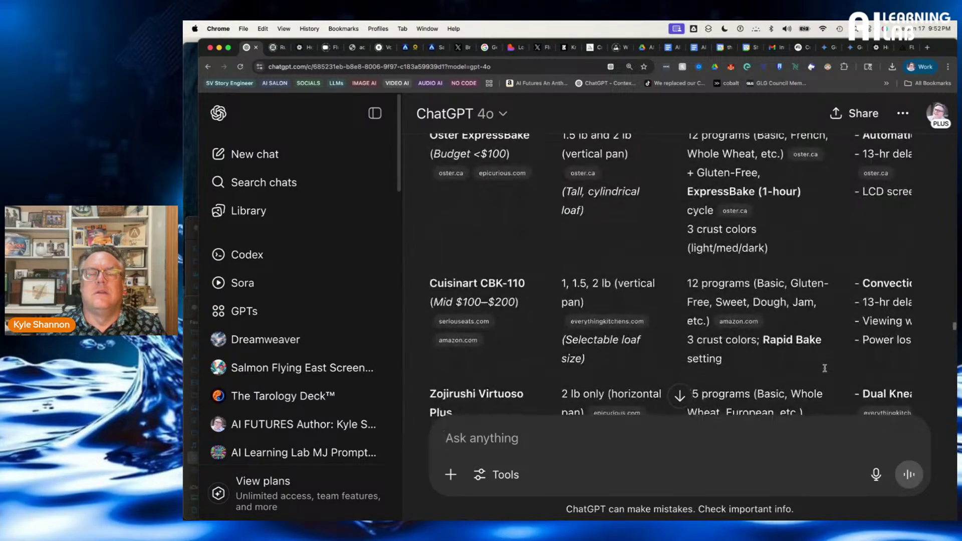
{"action": "scroll", "coordinate": [824, 369], "scroll_direction": "up", "scroll_amount": 2}
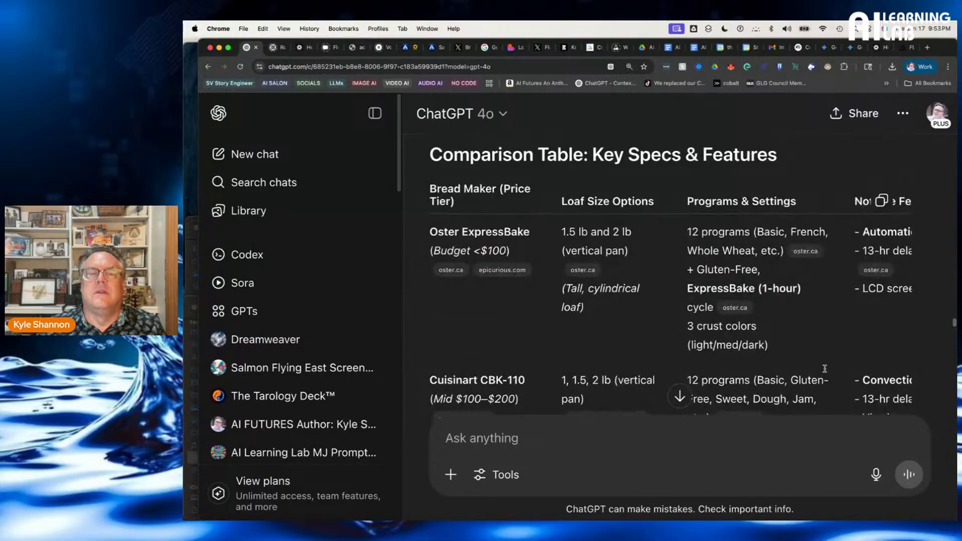
{"action": "scroll", "coordinate": [825, 368], "scroll_direction": "up", "scroll_amount": 1}
Return to the shopping links reply and examine the price, seller and rating of each recommended bread maker
{"action": "scroll", "coordinate": [825, 369], "scroll_direction": "down", "scroll_amount": 20}
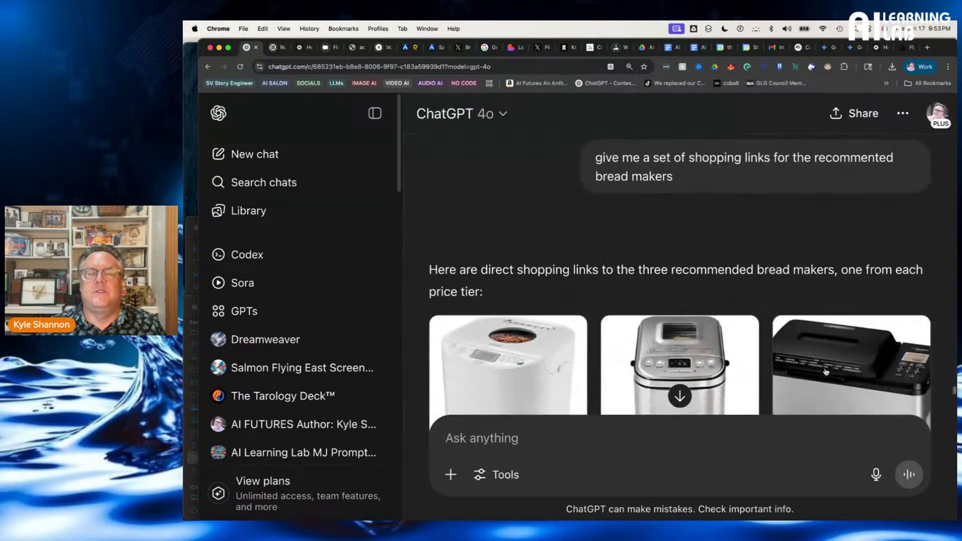
{"action": "scroll", "coordinate": [826, 372], "scroll_direction": "down", "scroll_amount": 3}
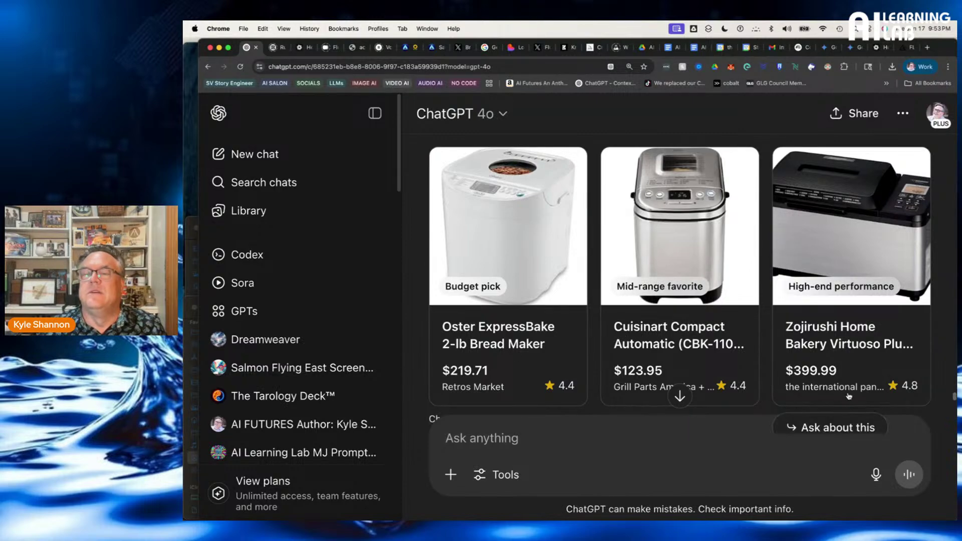
{"action": "scroll", "coordinate": [849, 395], "scroll_direction": "down", "scroll_amount": 2}
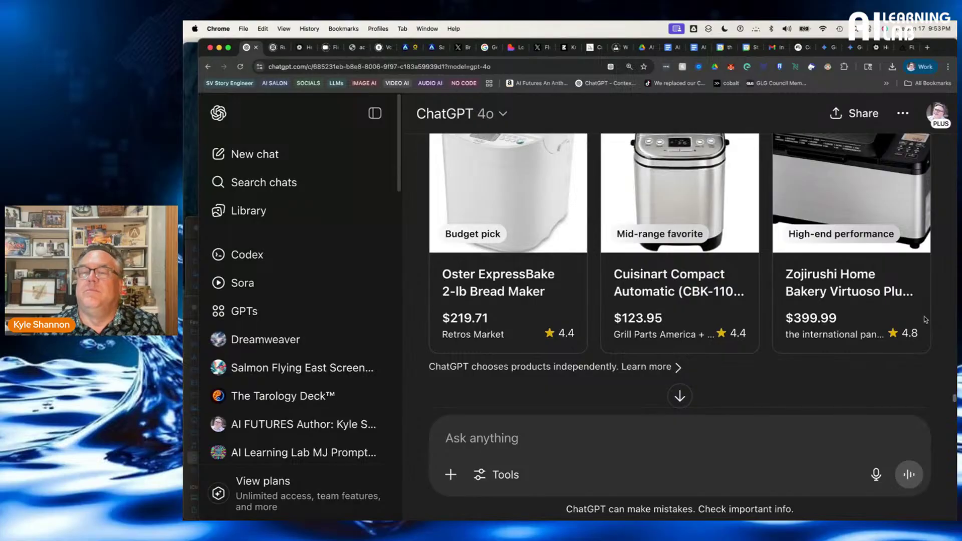
{"action": "scroll", "coordinate": [877, 183], "scroll_direction": "up", "scroll_amount": 3}
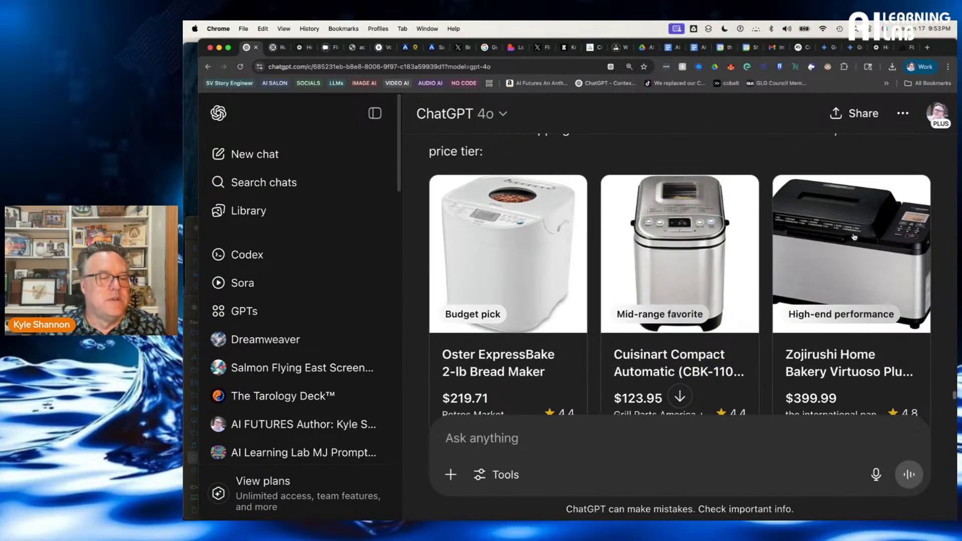
{"action": "scroll", "coordinate": [854, 240], "scroll_direction": "down", "scroll_amount": 2}
{"action": "scroll", "coordinate": [853, 246], "scroll_direction": "up", "scroll_amount": 2}
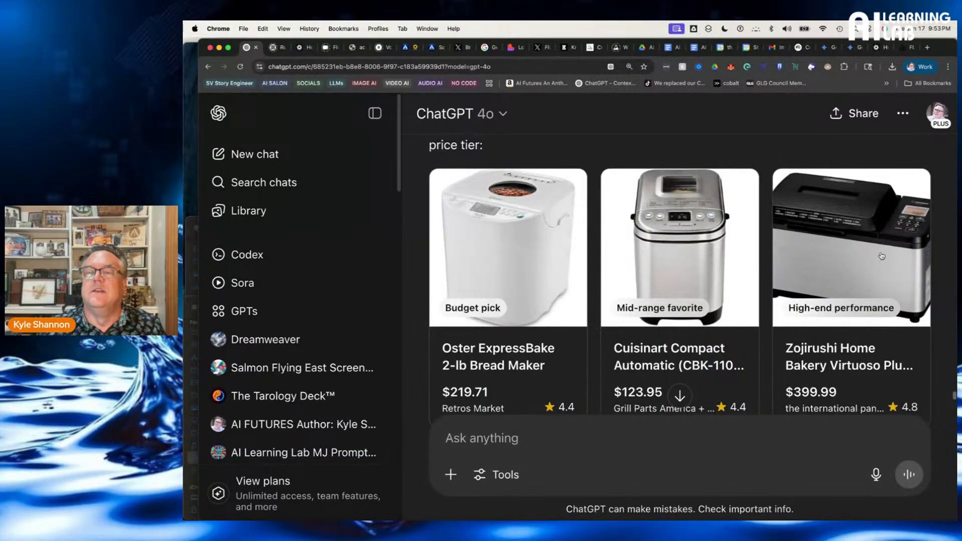
{"action": "scroll", "coordinate": [855, 298], "scroll_direction": "down", "scroll_amount": 3}
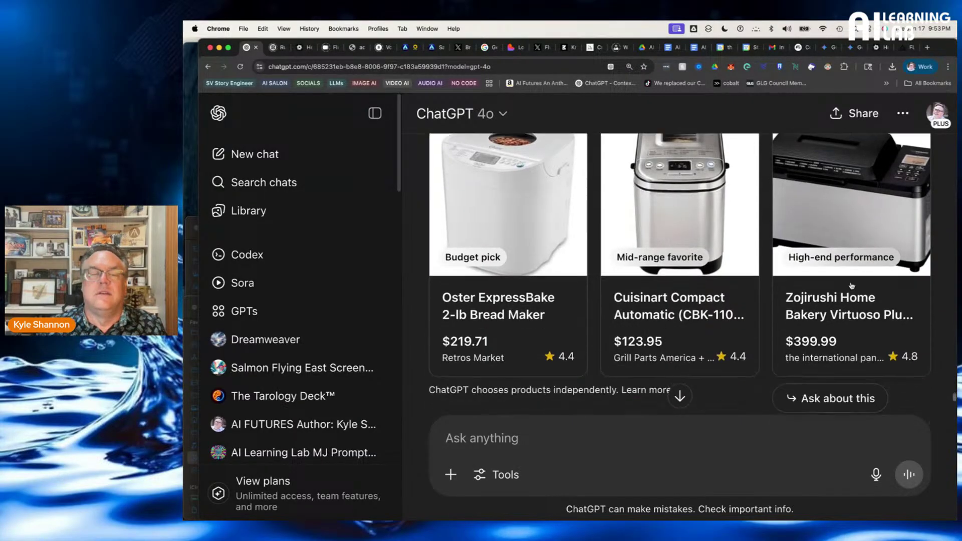
{"action": "scroll", "coordinate": [850, 285], "scroll_direction": "up", "scroll_amount": 4}
{"action": "scroll", "coordinate": [850, 285], "scroll_direction": "down", "scroll_amount": 3}
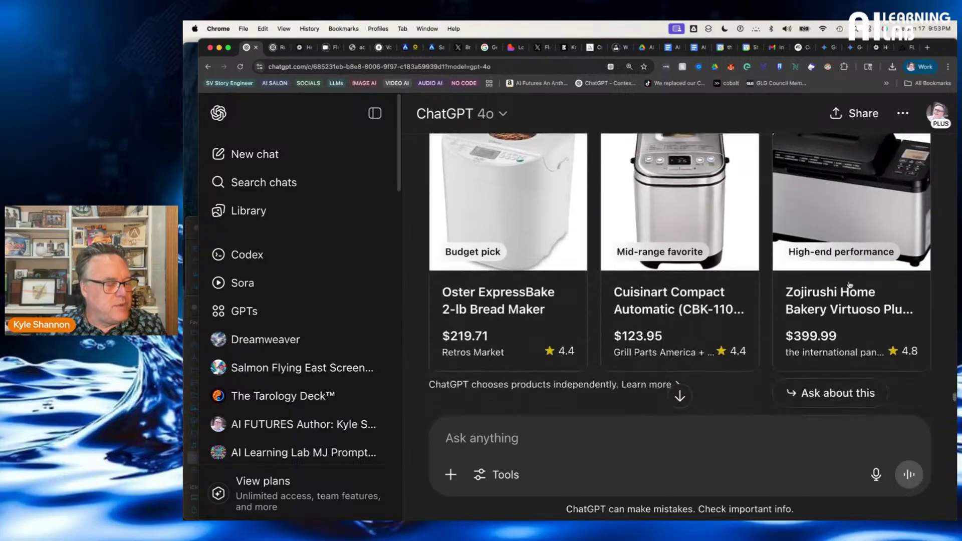
{"action": "scroll", "coordinate": [847, 287], "scroll_direction": "down", "scroll_amount": 1}
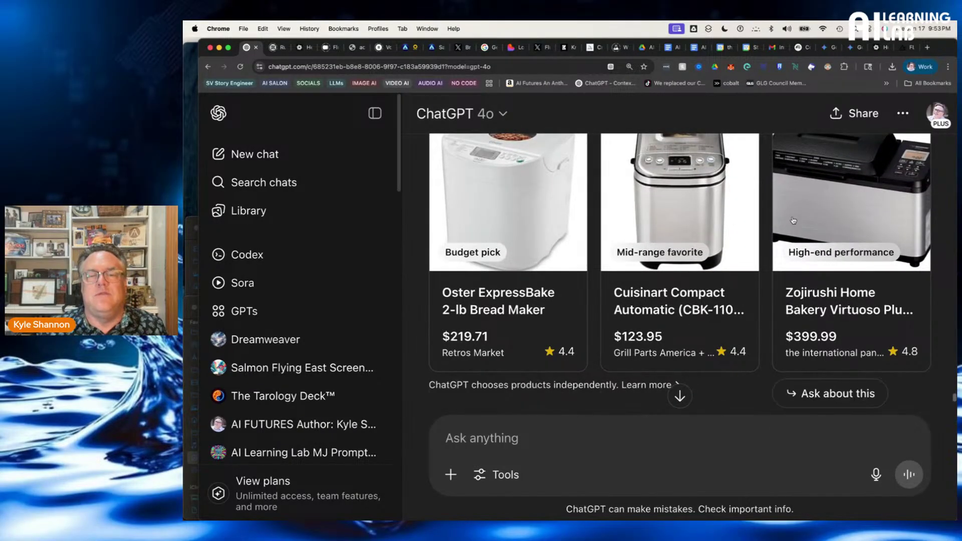
{"action": "scroll", "coordinate": [628, 300], "scroll_direction": "down", "scroll_amount": 2}
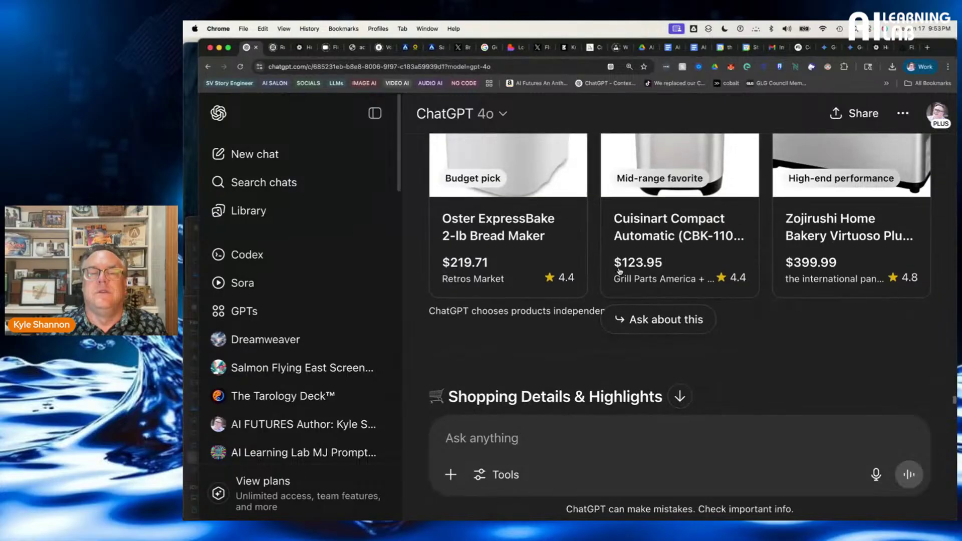
Look through the rest of the shopping links reply, including the shopping details and highlights for each recommended bread maker
{"action": "scroll", "coordinate": [619, 276], "scroll_direction": "down", "scroll_amount": 8}
{"action": "scroll", "coordinate": [615, 264], "scroll_direction": "down", "scroll_amount": 8}
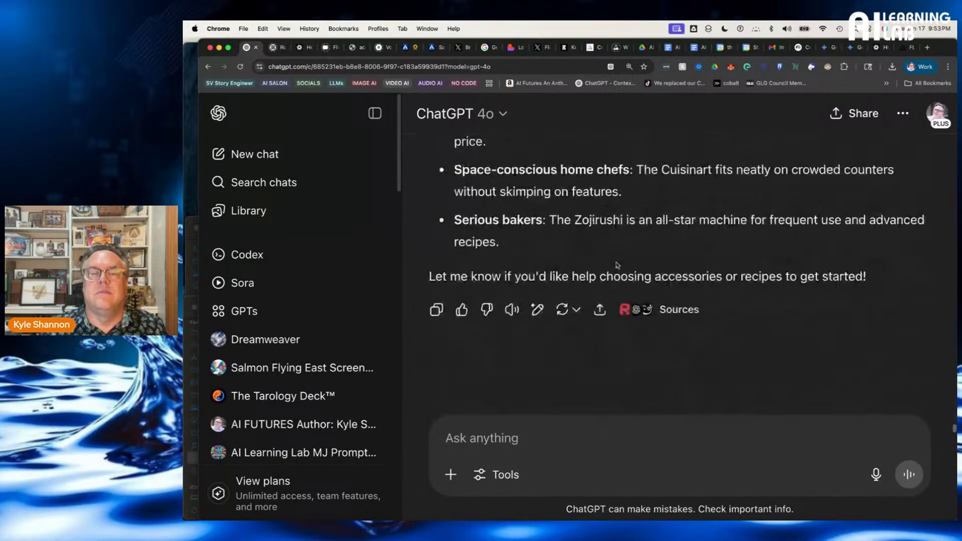
{"action": "scroll", "coordinate": [616, 266], "scroll_direction": "up", "scroll_amount": 15}
{"action": "scroll", "coordinate": [652, 258], "scroll_direction": "down", "scroll_amount": 4}
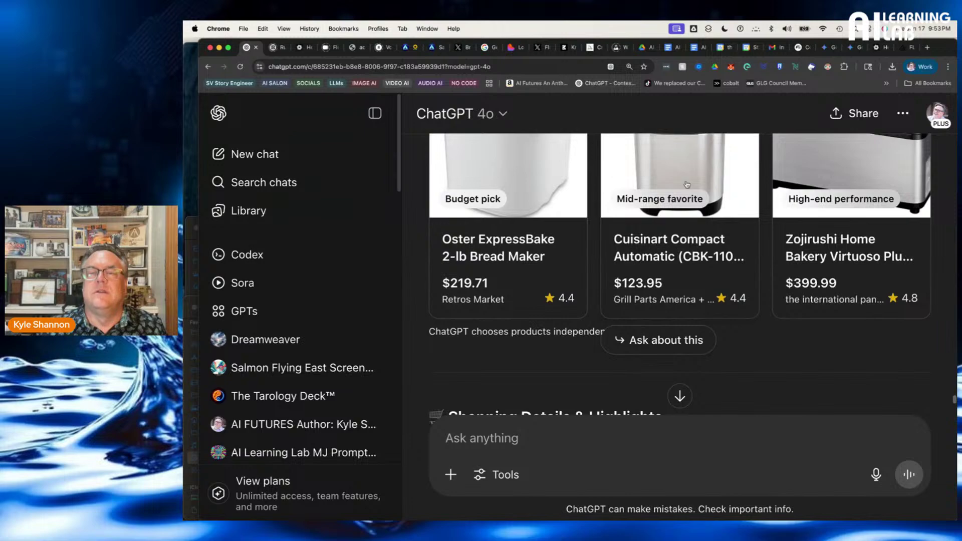
{"action": "scroll", "coordinate": [690, 217], "scroll_direction": "down", "scroll_amount": 5}
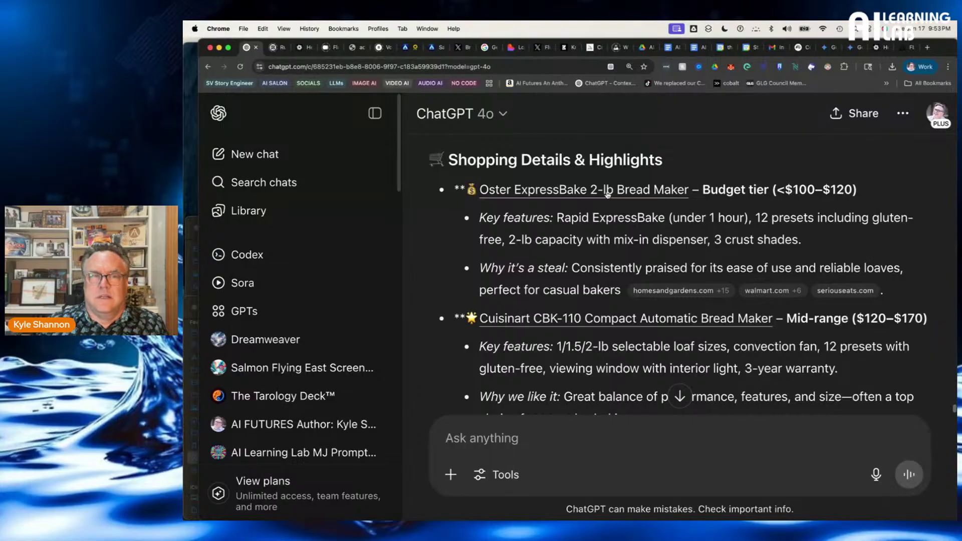
{"action": "scroll", "coordinate": [608, 195], "scroll_direction": "up", "scroll_amount": 5}
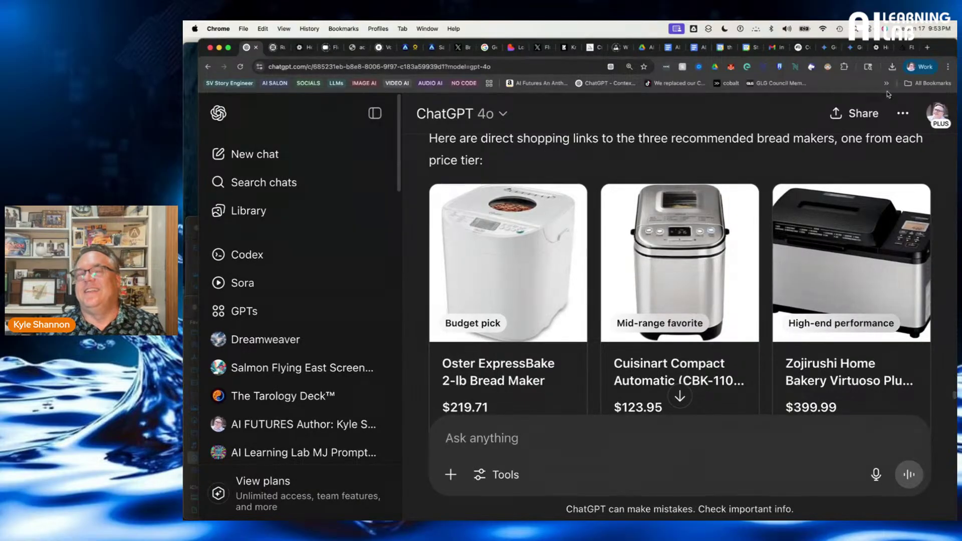
Switch to the Gemini chat and examine the paint research's thinking notes and the list of websites being researched
{"action": "left_click", "coordinate": [854, 48]}
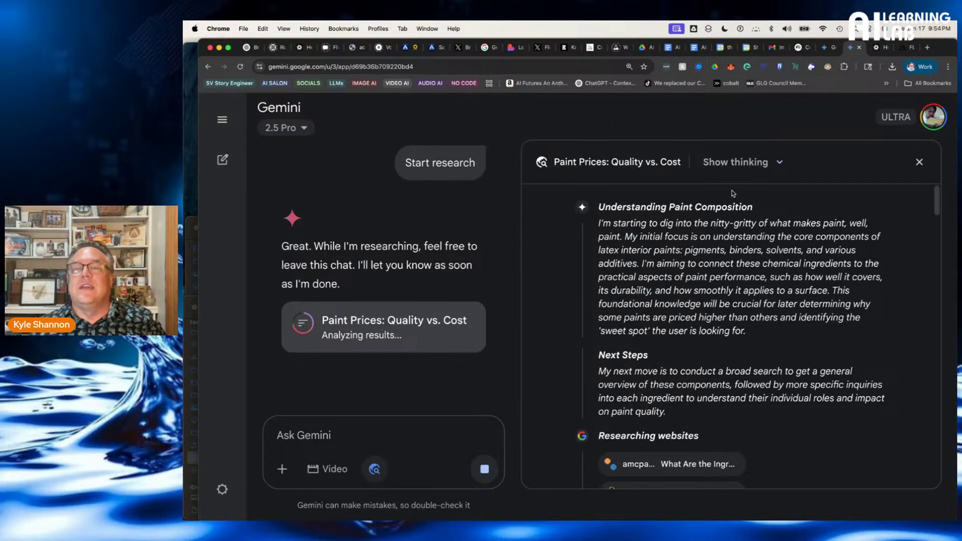
{"action": "left_click", "coordinate": [775, 161]}
{"action": "left_click", "coordinate": [759, 131]}
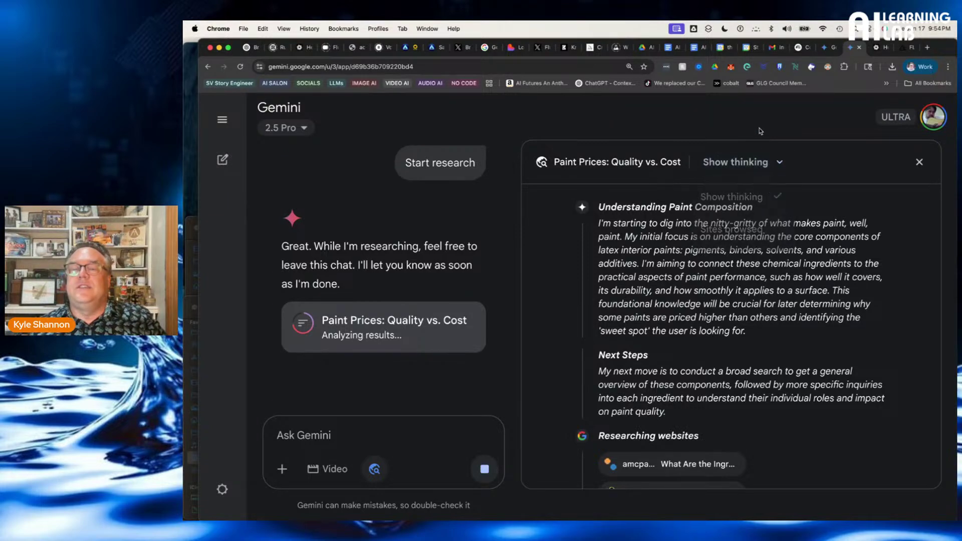
{"action": "scroll", "coordinate": [747, 335], "scroll_direction": "down", "scroll_amount": 8}
{"action": "scroll", "coordinate": [748, 335], "scroll_direction": "down", "scroll_amount": 10}
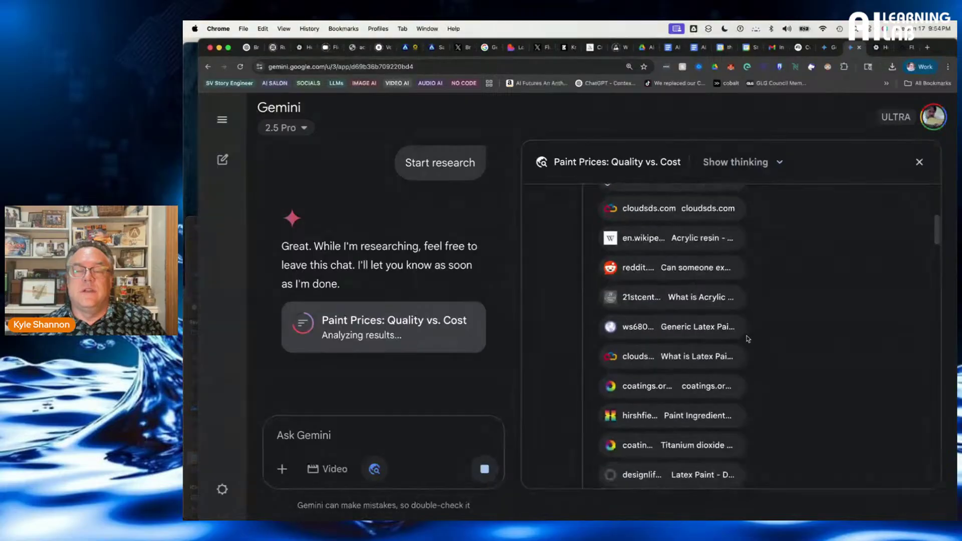
{"action": "scroll", "coordinate": [748, 335], "scroll_direction": "up", "scroll_amount": 10}
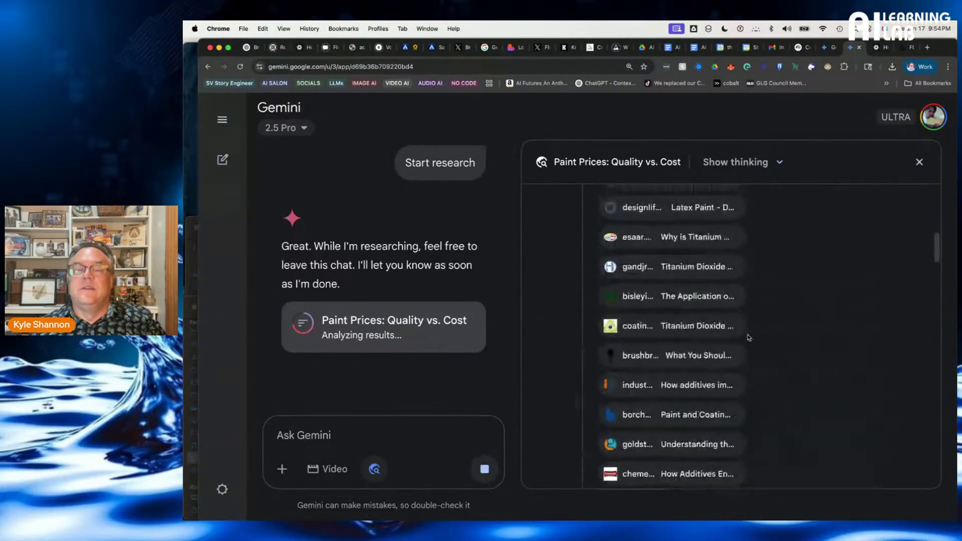
{"action": "scroll", "coordinate": [747, 340], "scroll_direction": "up", "scroll_amount": 5}
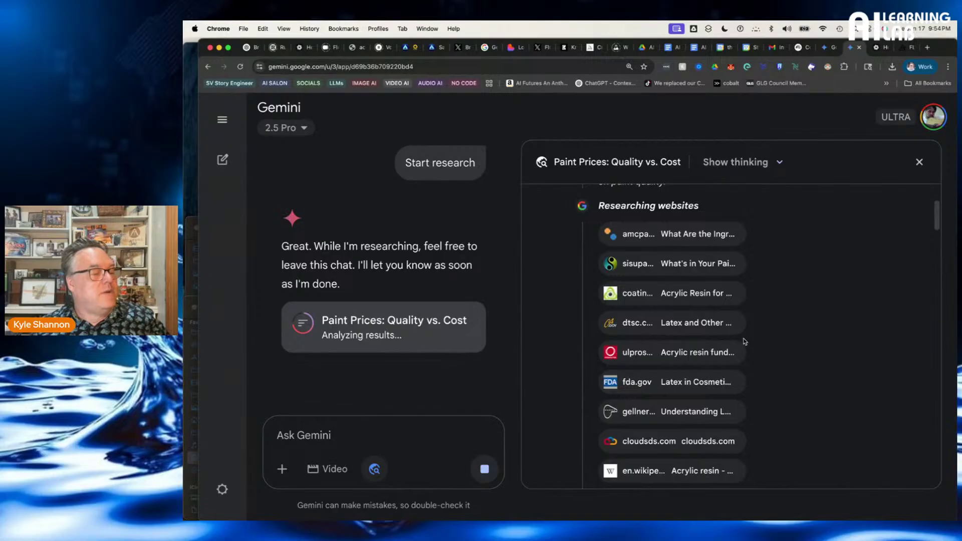
{"action": "scroll", "coordinate": [746, 342], "scroll_direction": "down", "scroll_amount": 5}
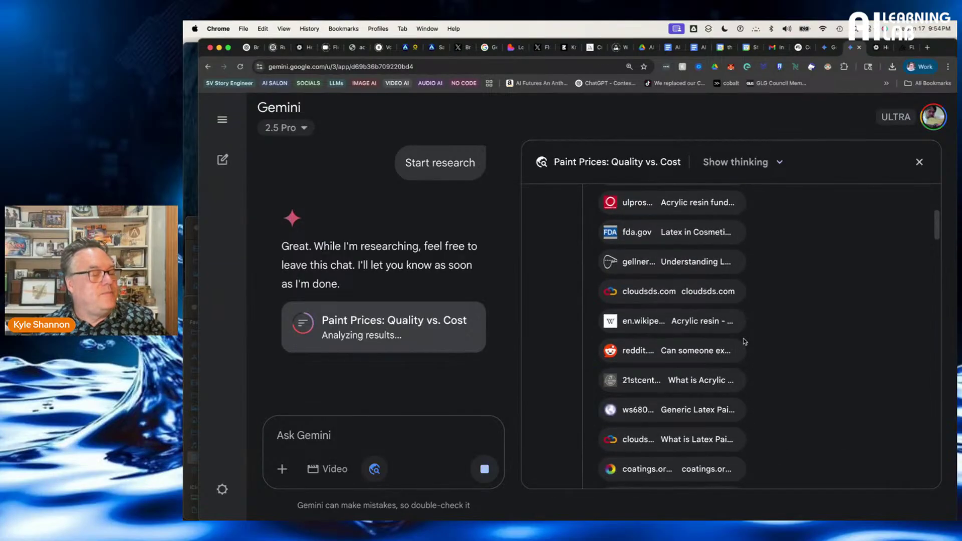
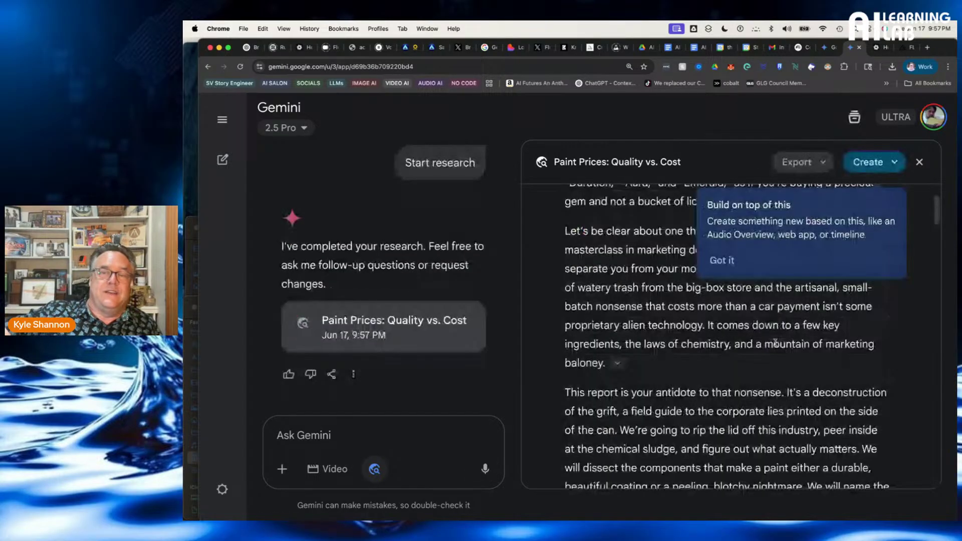
Read the opening section of the finished paint report to check its comic tone
{"action": "scroll", "coordinate": [775, 343], "scroll_direction": "up", "scroll_amount": 5}
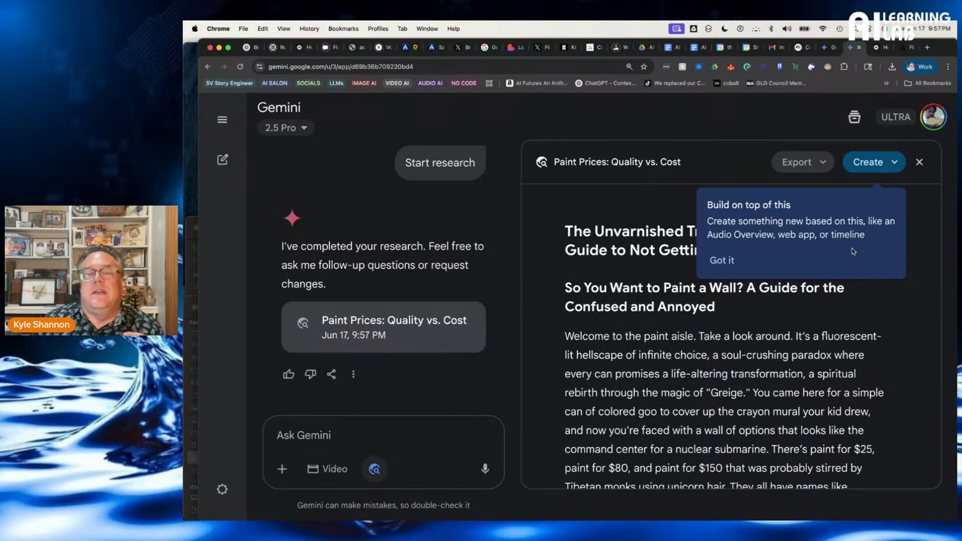
{"action": "scroll", "coordinate": [730, 391], "scroll_direction": "down", "scroll_amount": 5}
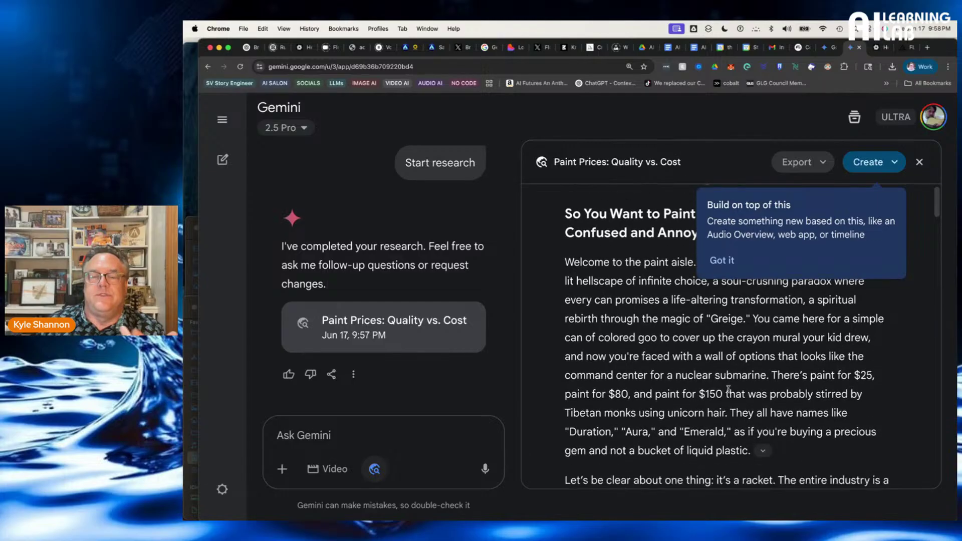
{"action": "scroll", "coordinate": [728, 389], "scroll_direction": "down", "scroll_amount": 7}
{"action": "scroll", "coordinate": [716, 393], "scroll_direction": "up", "scroll_amount": 10}
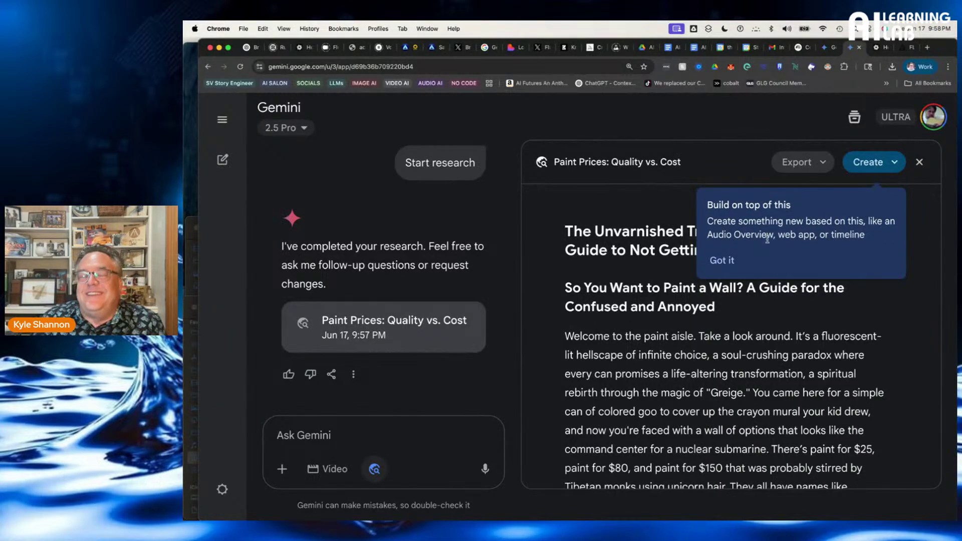
Begin a custom app description for the paint report: "I want this to be an interactive web app that allows user to"
{"action": "left_click", "coordinate": [885, 166]}
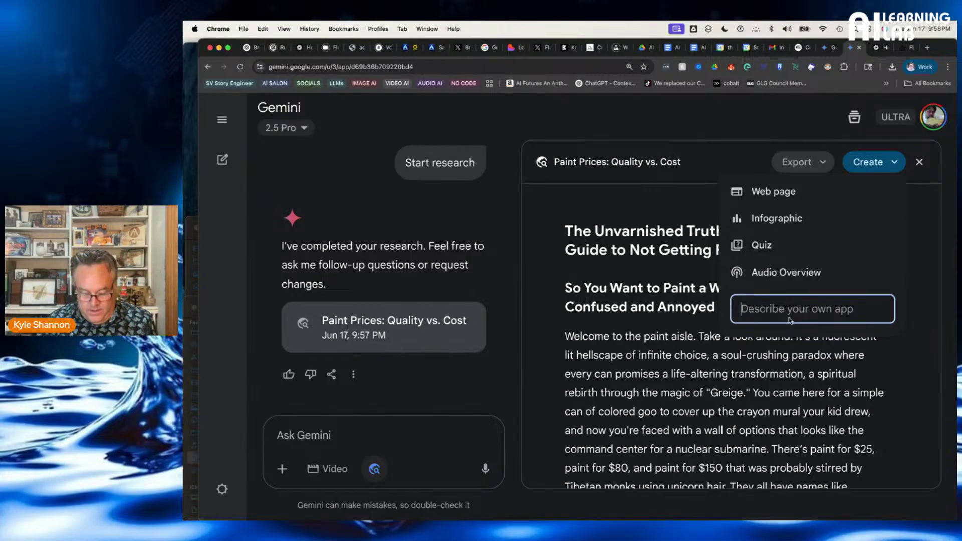
{"action": "type", "text": "I want"}
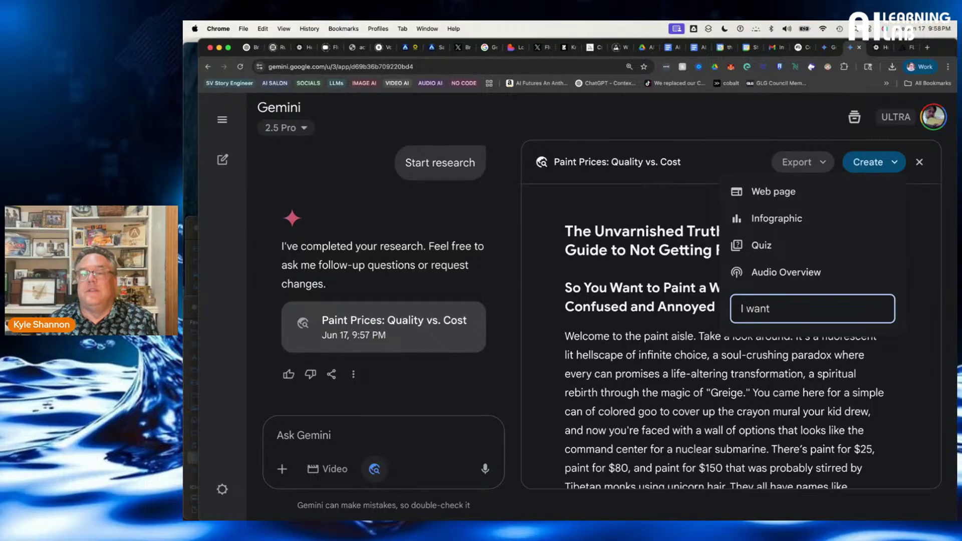
{"action": "type", "text": " this to be "}
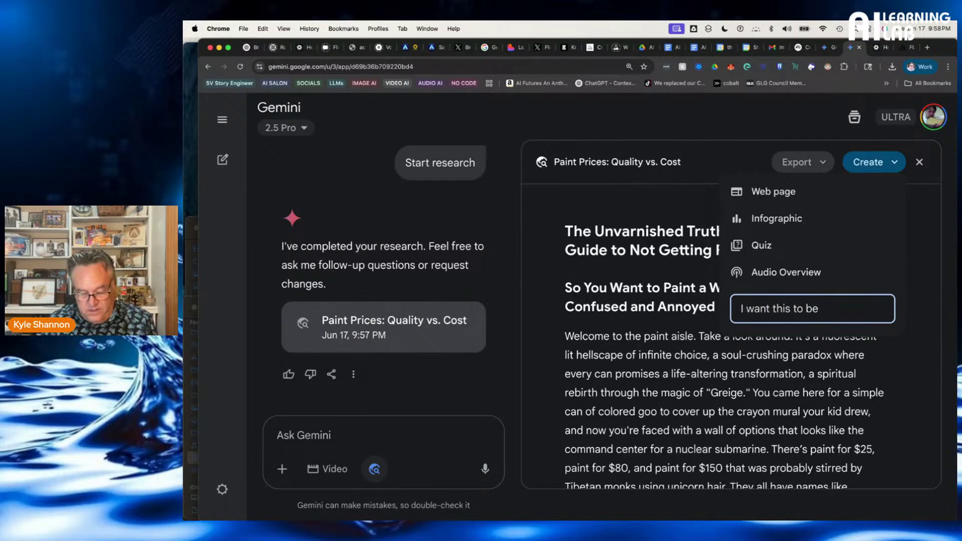
{"action": "type", "text": "an int"}
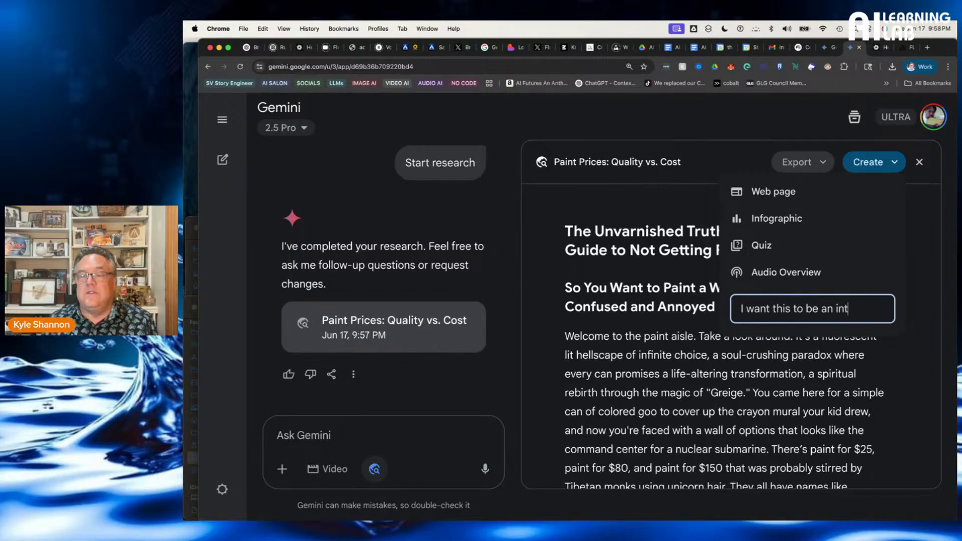
{"action": "type", "text": "eractive we"}
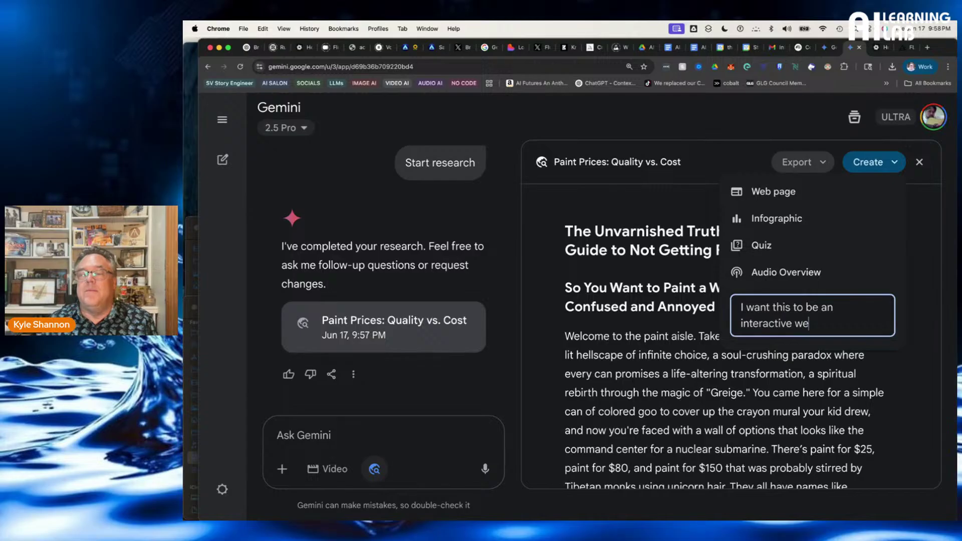
{"action": "type", "text": "b app"}
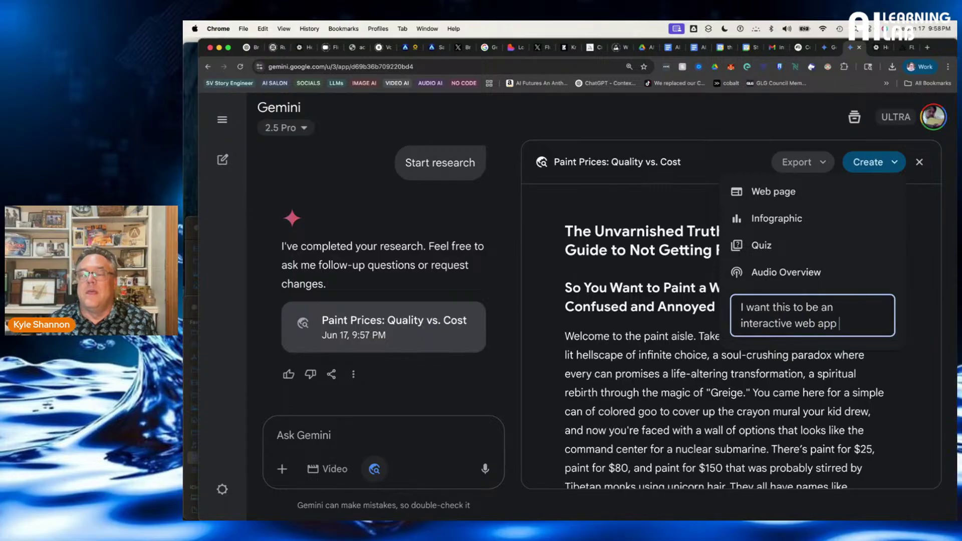
{"action": "type", "text": " that allows y"}
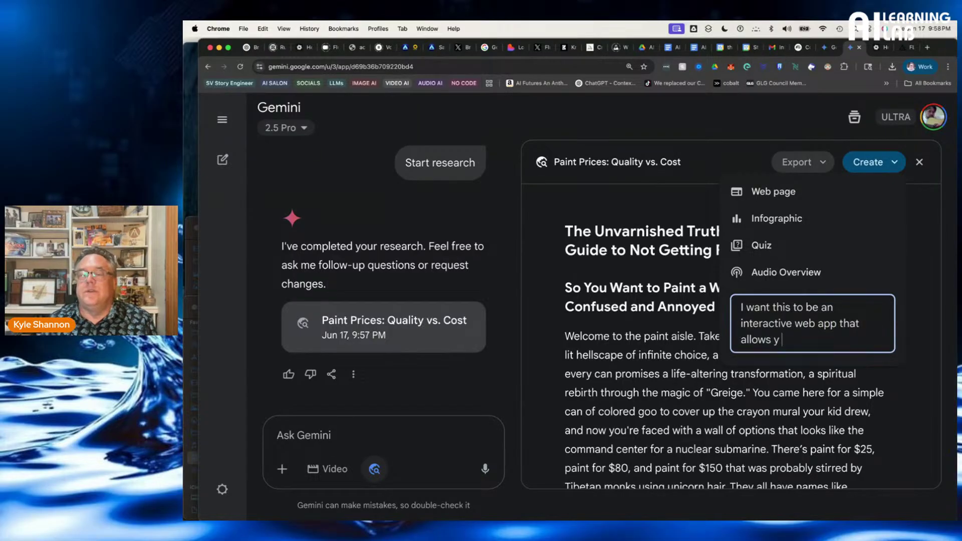
{"action": "key", "text": "BackSpace"}
{"action": "type", "text": "user to"}
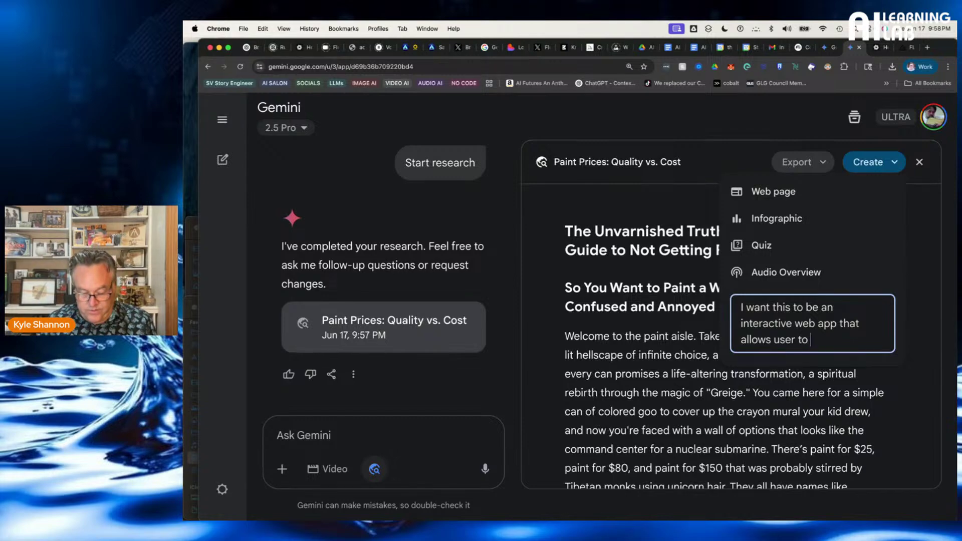
Complete the app description with "first get the highest quality paint for the most reasonable price, and then select the color of their dreams." and submit it
{"action": "type", "text": " first get the"}
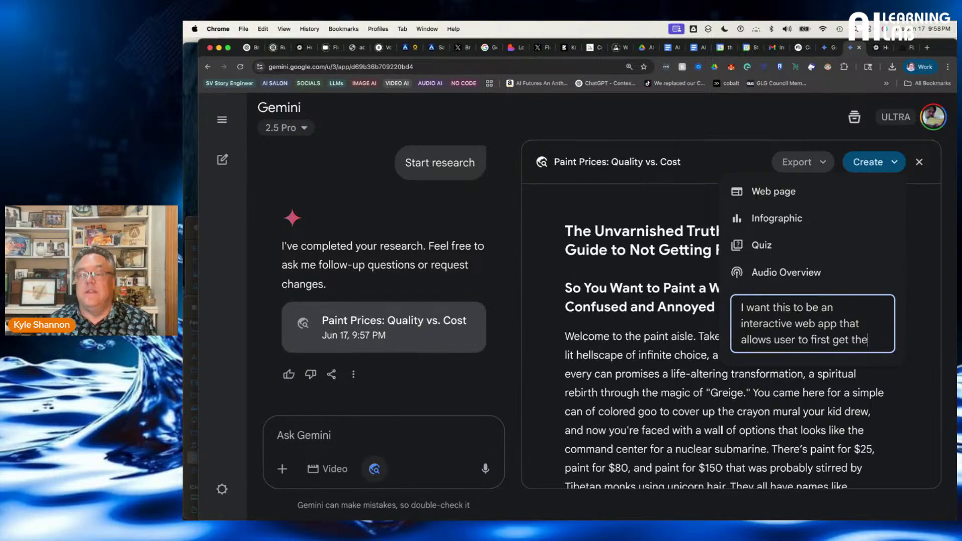
{"action": "type", "text": " highest"}
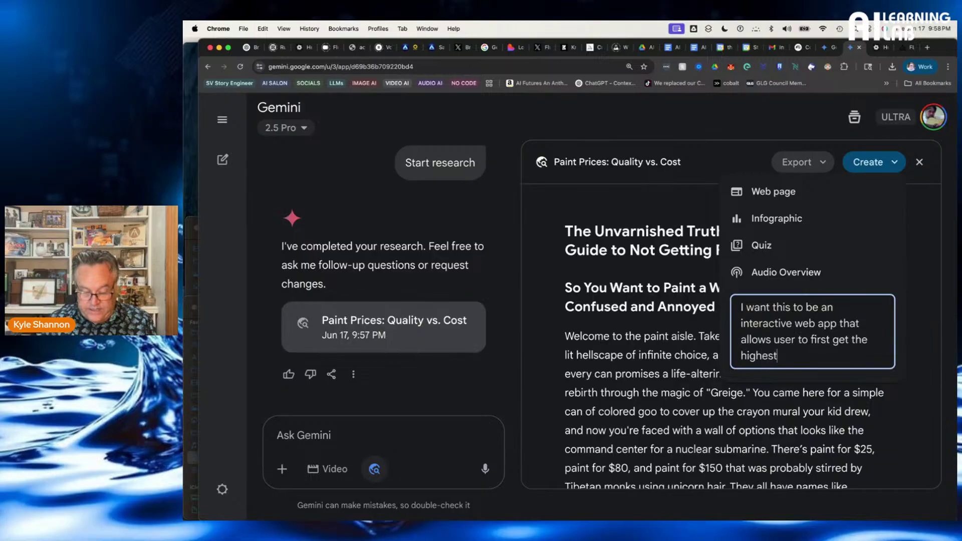
{"action": "type", "text": " quality "}
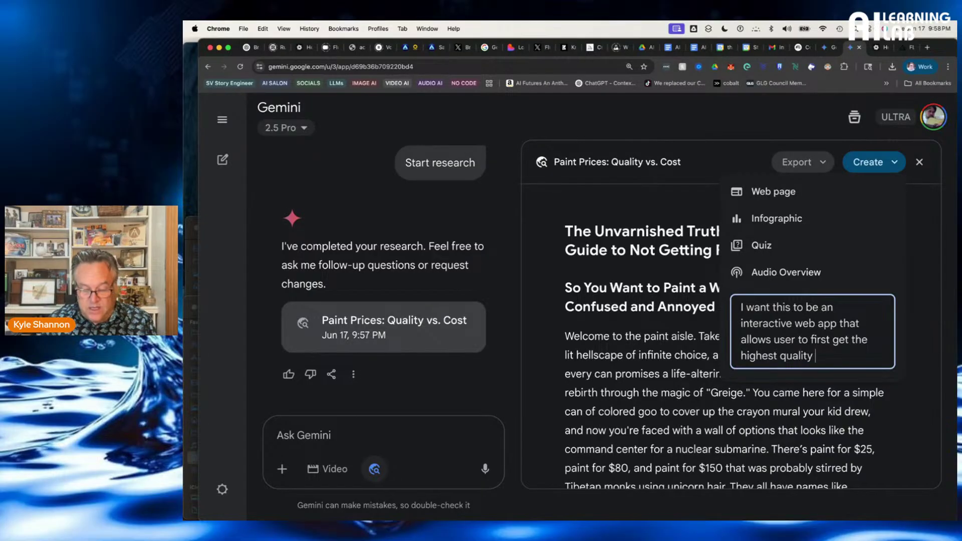
{"action": "type", "text": "paint for "}
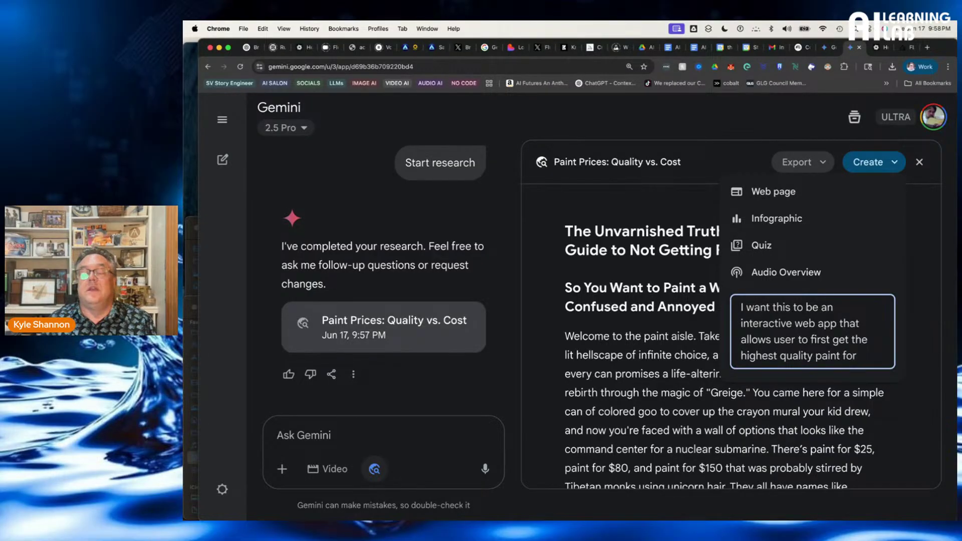
{"action": "type", "text": "the mos"}
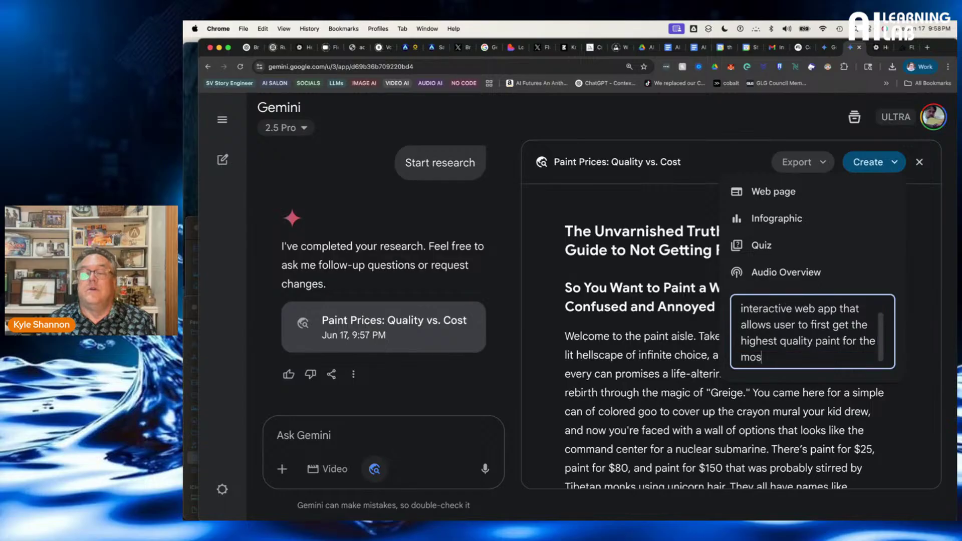
{"action": "type", "text": "t reasona"}
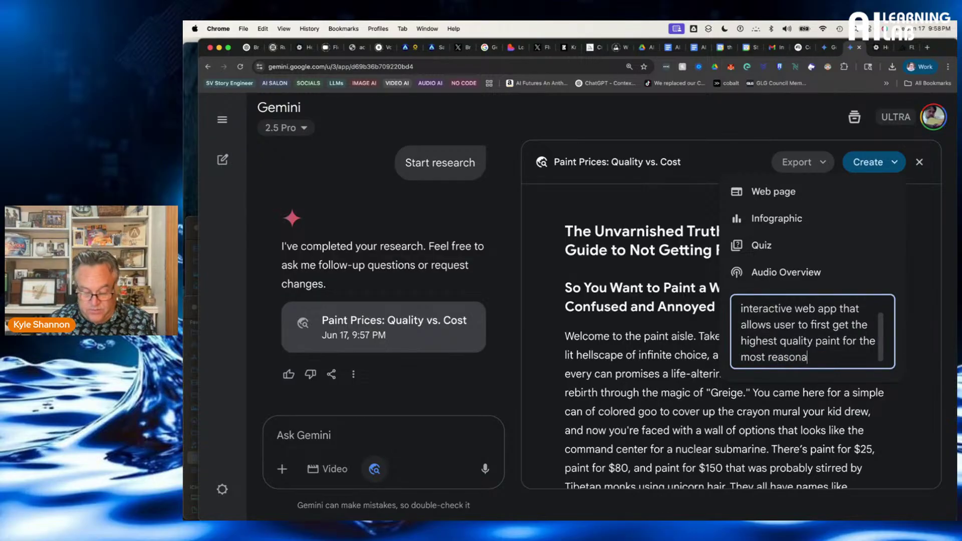
{"action": "type", "text": "ble price, "}
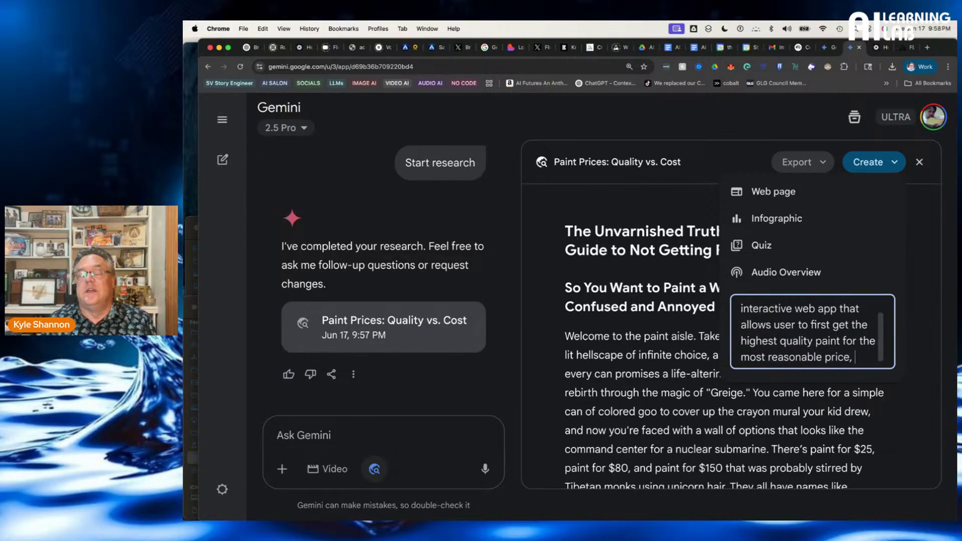
{"action": "type", "text": "and then sell"}
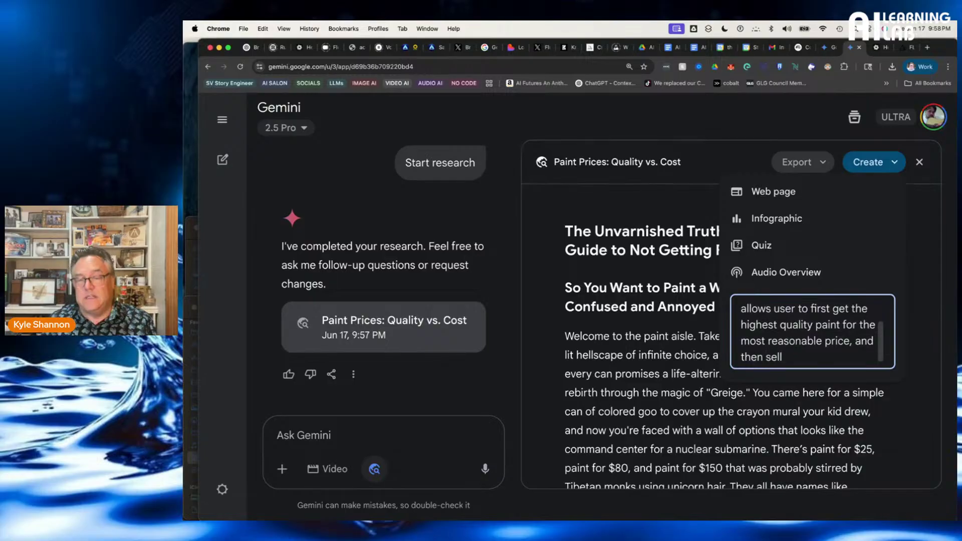
{"action": "key", "text": "BackSpace"}
{"action": "type", "text": "ect "}
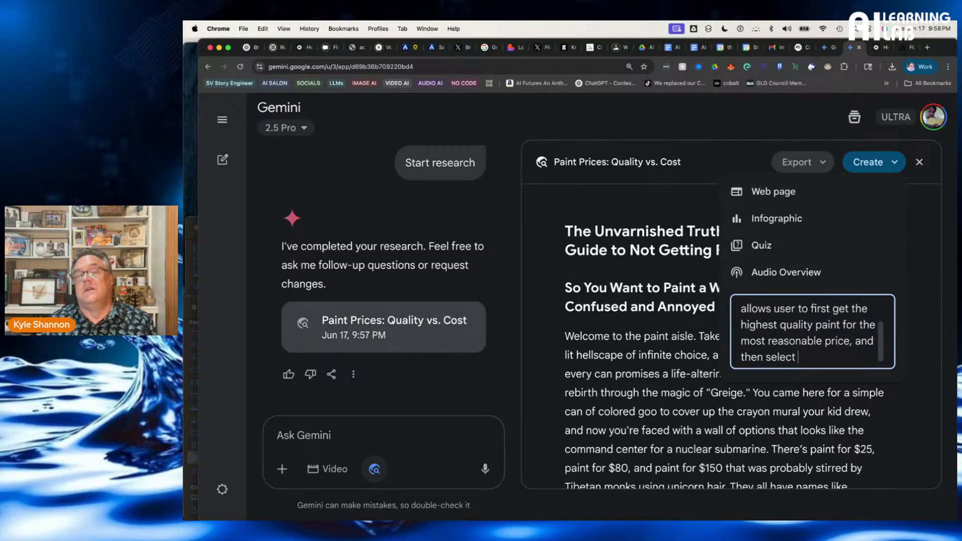
{"action": "type", "text": "the"}
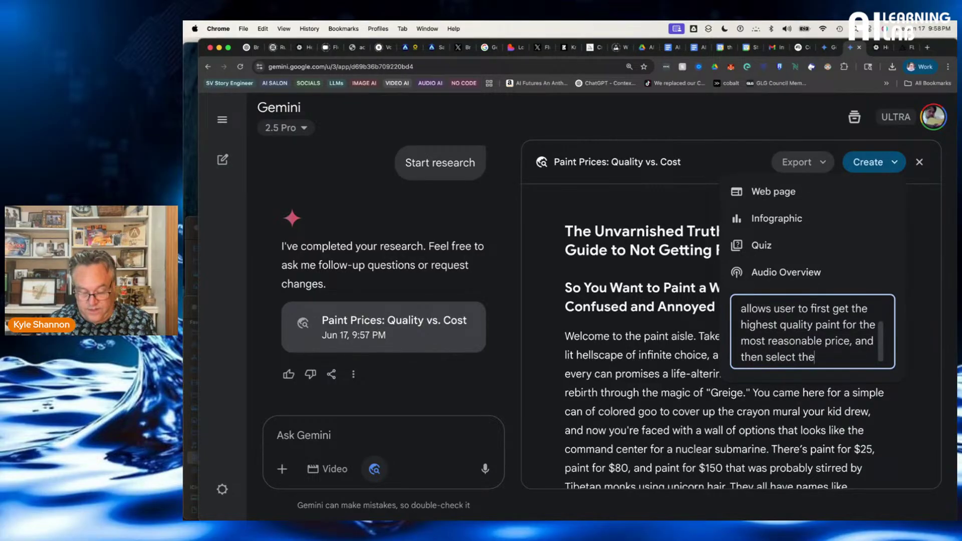
{"action": "type", "text": " color of their"}
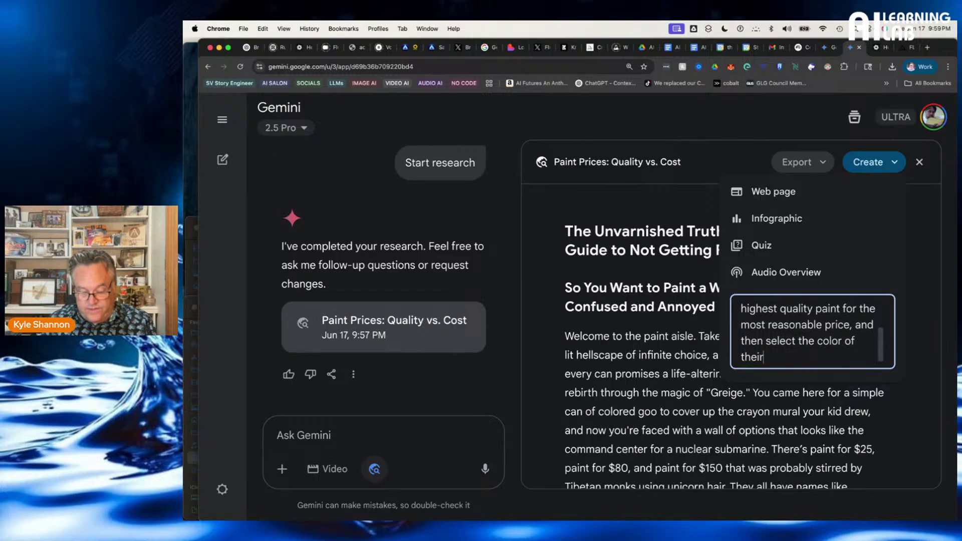
{"action": "type", "text": " dre"}
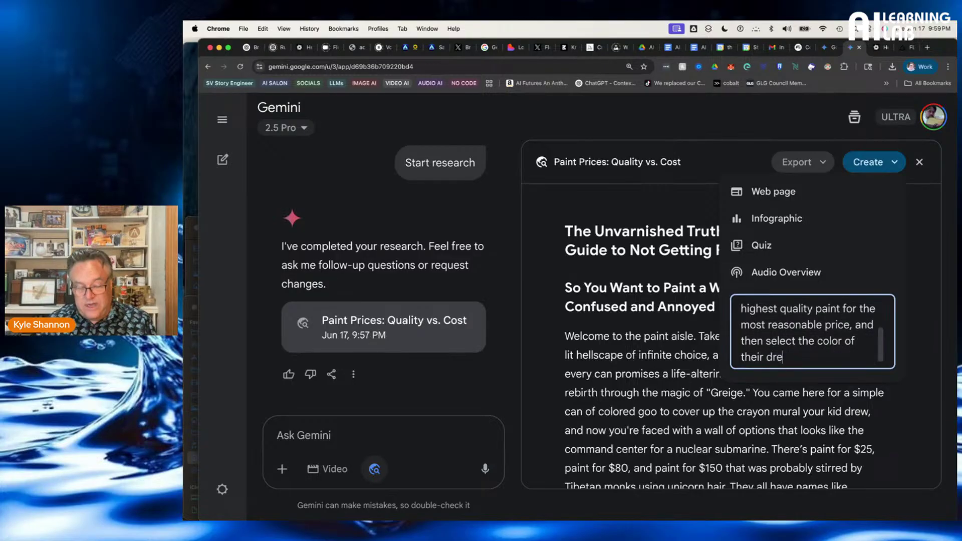
{"action": "type", "text": "ams."}
{"action": "key", "text": "Return"}
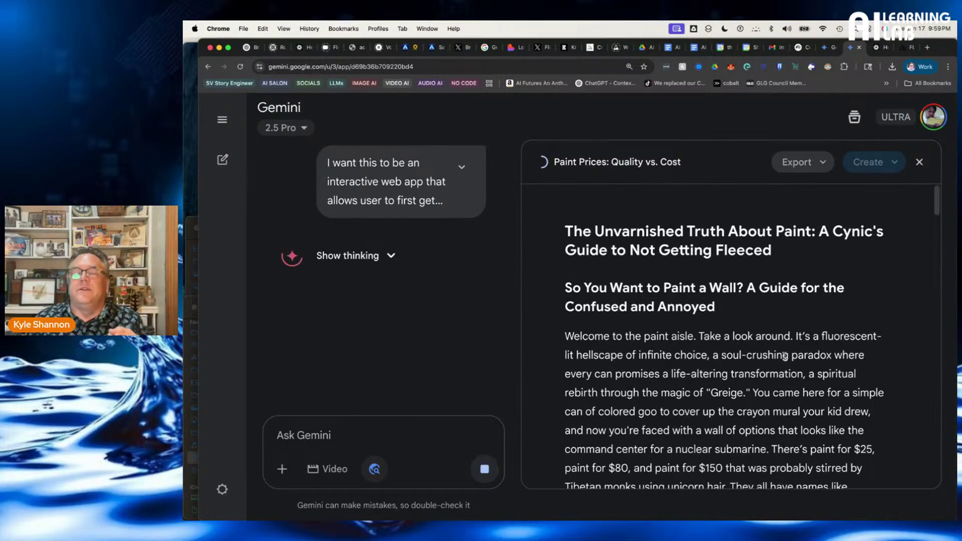
Export the paint report to Google Docs and skim the document through to its works cited list, returning to the start
{"action": "left_click", "coordinate": [813, 165]}
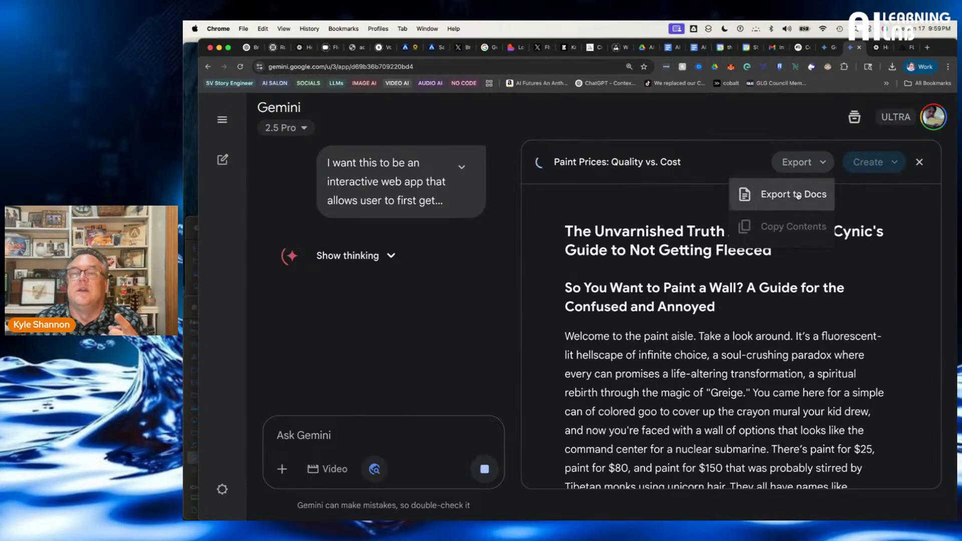
{"action": "left_click", "coordinate": [792, 209]}
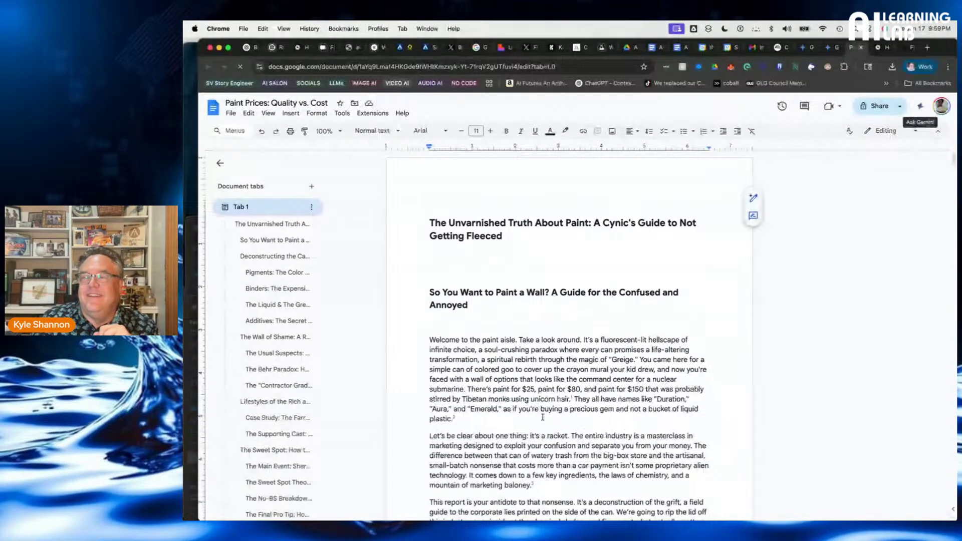
{"action": "scroll", "coordinate": [542, 417], "scroll_direction": "down", "scroll_amount": 10}
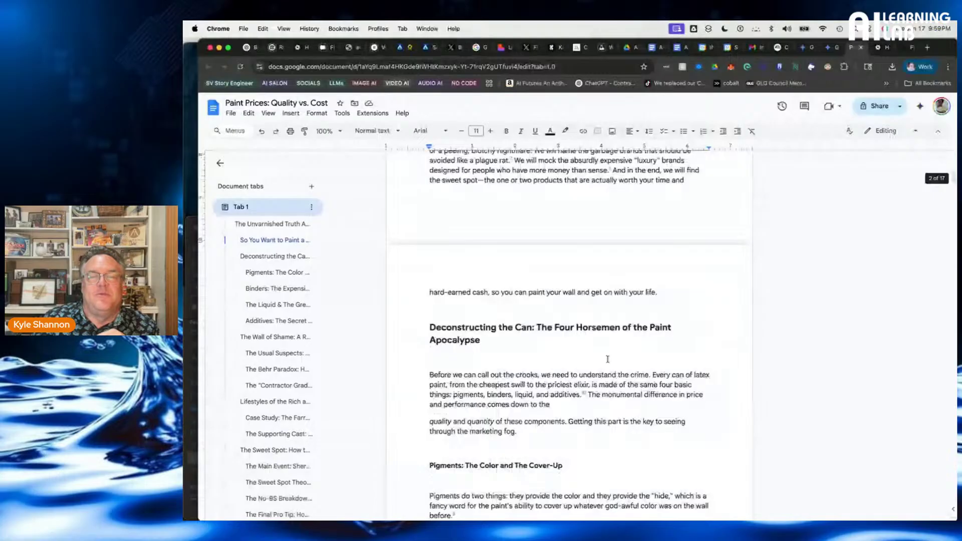
{"action": "scroll", "coordinate": [608, 360], "scroll_direction": "down", "scroll_amount": 20}
{"action": "scroll", "coordinate": [611, 356], "scroll_direction": "down", "scroll_amount": 20}
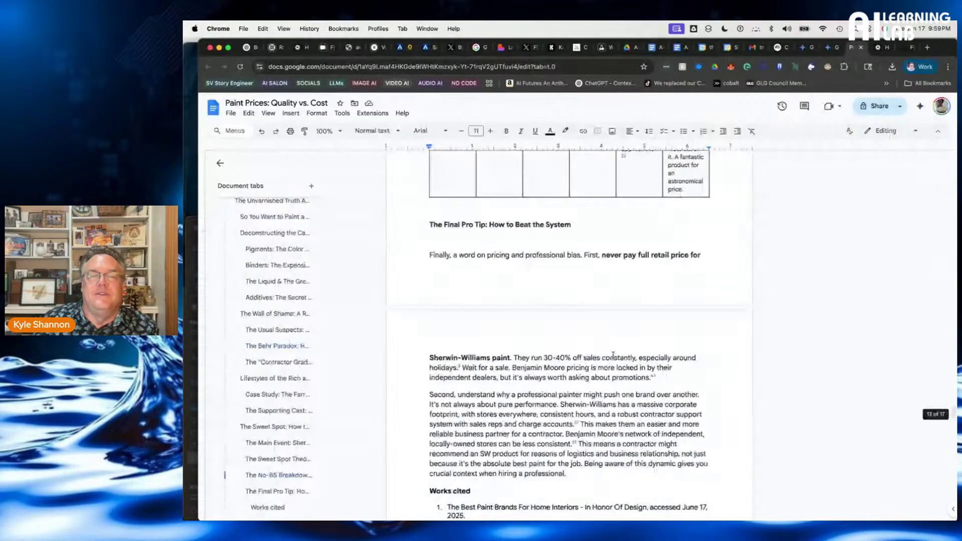
{"action": "scroll", "coordinate": [613, 354], "scroll_direction": "down", "scroll_amount": 20}
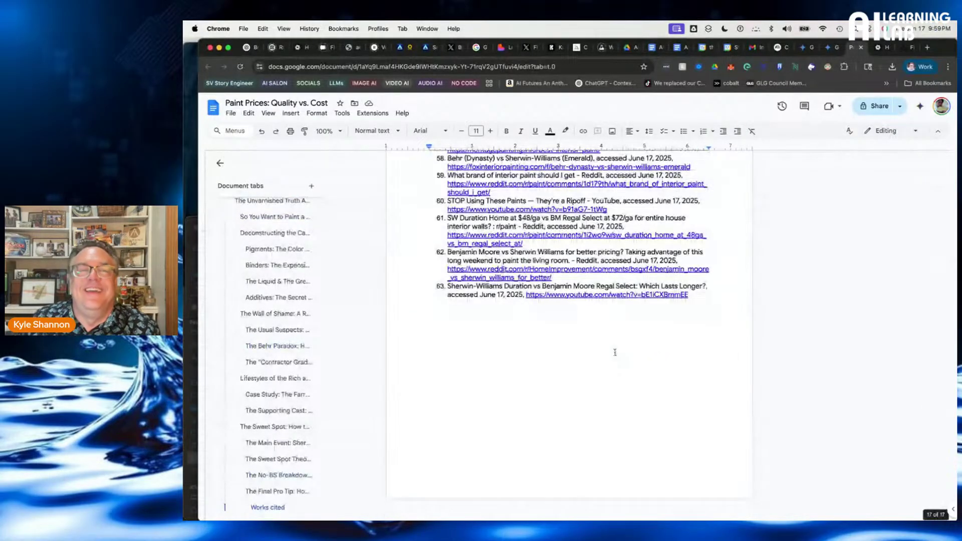
{"action": "scroll", "coordinate": [616, 353], "scroll_direction": "up", "scroll_amount": 20}
{"action": "key", "text": "super+Up"}
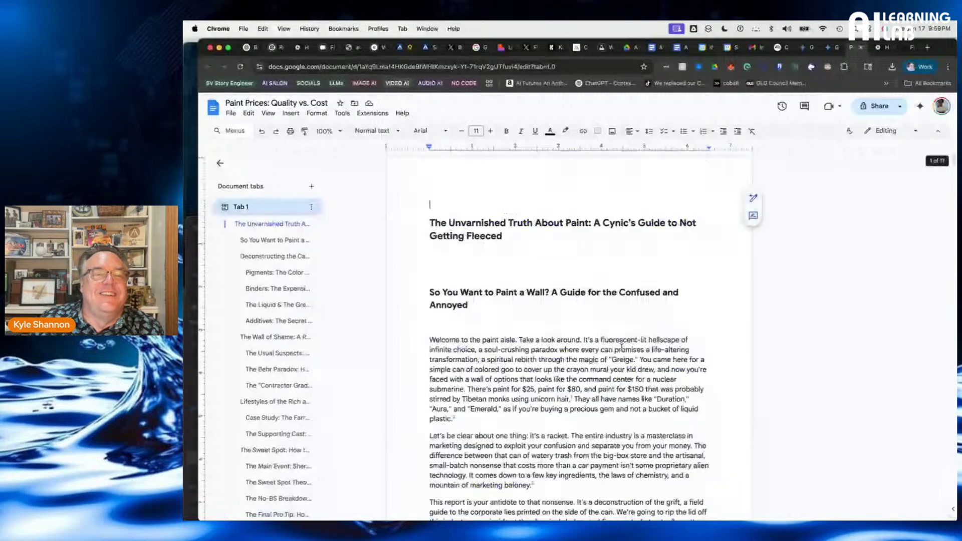
Set the exported document's zoom to 200% and view its title and opening section
{"action": "left_click", "coordinate": [325, 130]}
{"action": "left_click", "coordinate": [326, 255]}
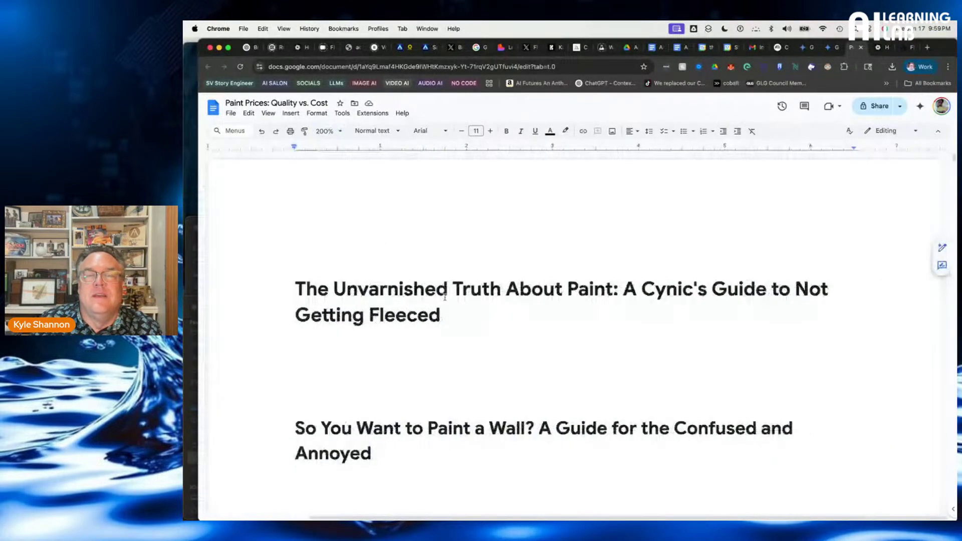
{"action": "scroll", "coordinate": [444, 297], "scroll_direction": "down", "scroll_amount": 3}
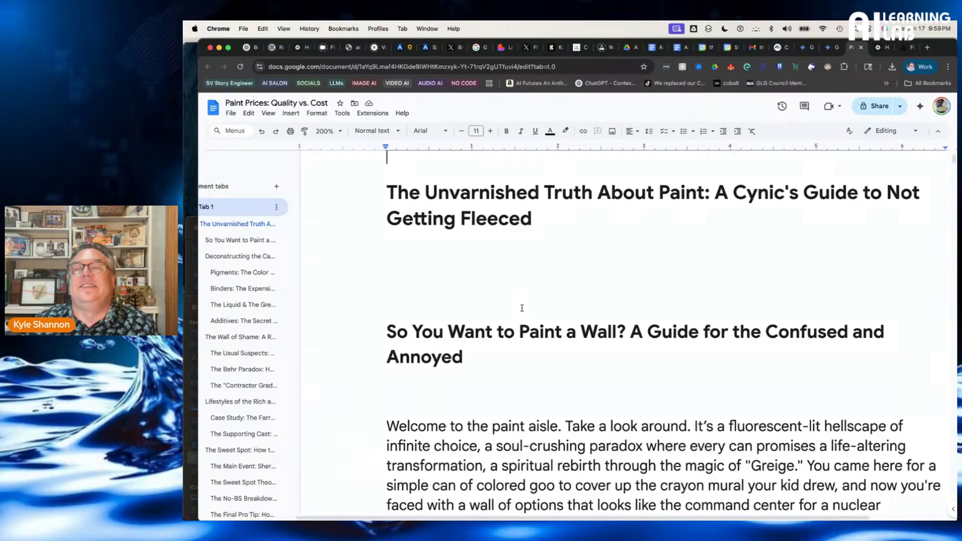
Return to the Gemini chat and review the generated app's Step 1 recommendations for Benjamin Moore Regal Select and Sherwin-Williams Duration
{"action": "left_click", "coordinate": [827, 50]}
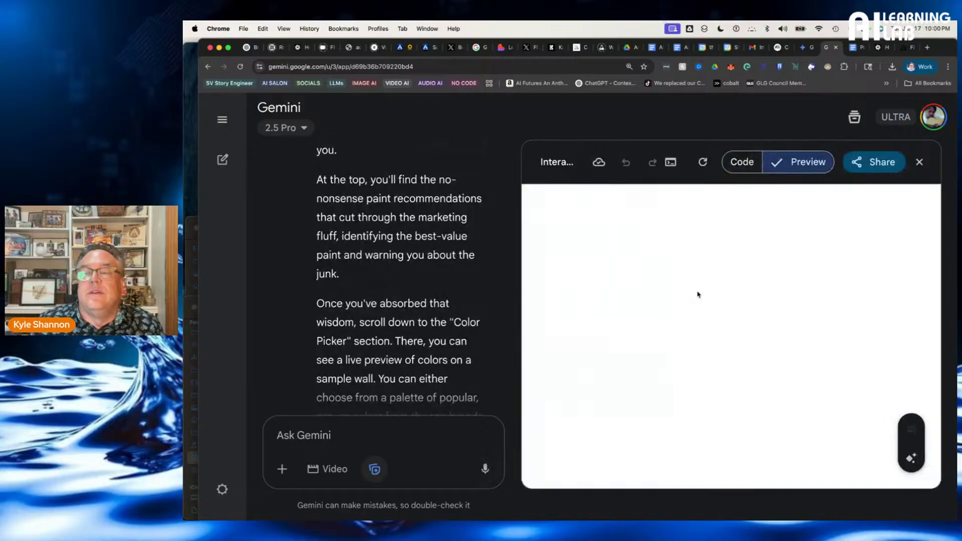
{"action": "scroll", "coordinate": [782, 296], "scroll_direction": "down", "scroll_amount": 1}
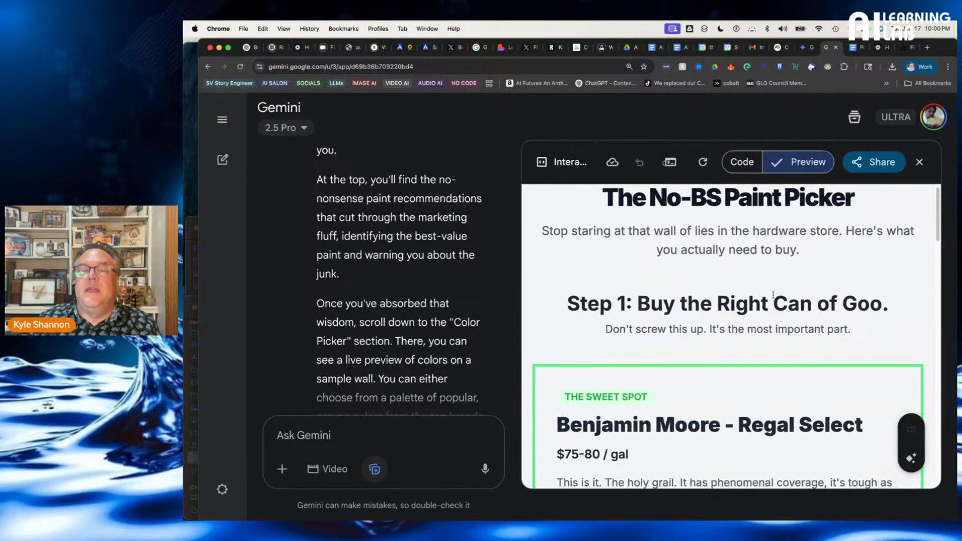
{"action": "scroll", "coordinate": [774, 295], "scroll_direction": "down", "scroll_amount": 3}
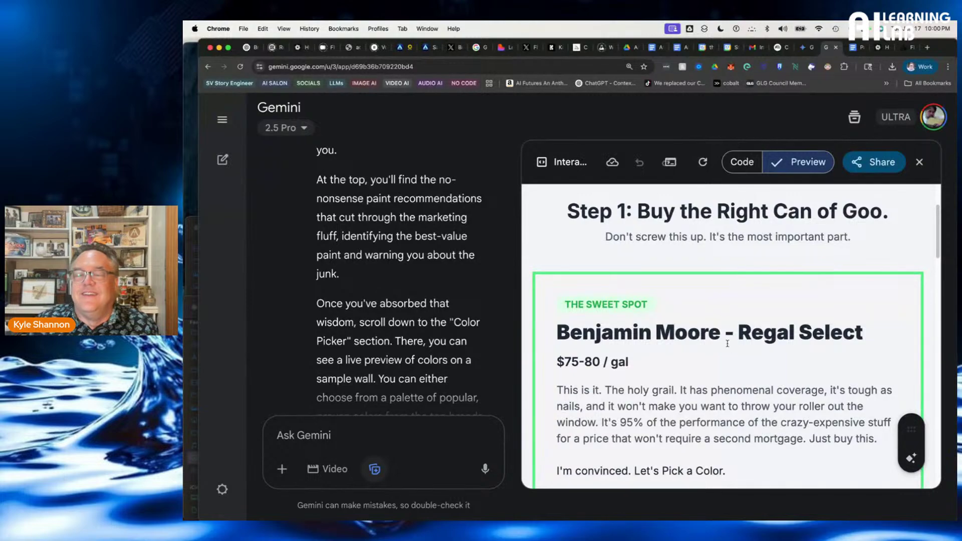
{"action": "scroll", "coordinate": [732, 346], "scroll_direction": "down", "scroll_amount": 3}
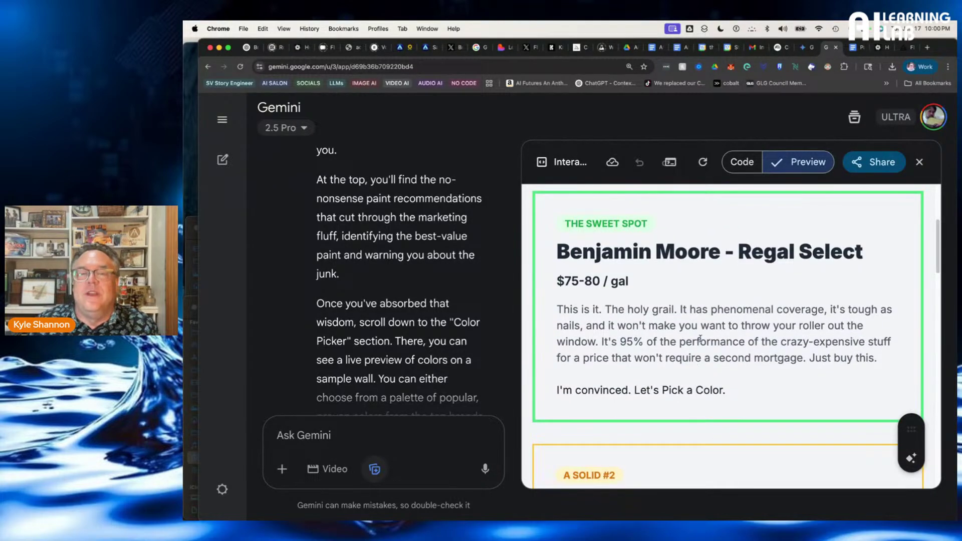
{"action": "scroll", "coordinate": [696, 338], "scroll_direction": "down", "scroll_amount": 5}
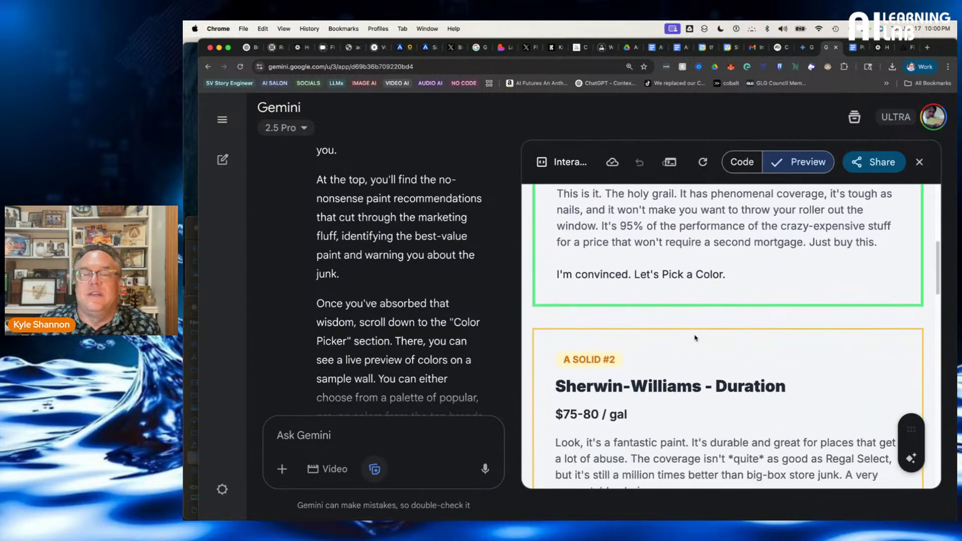
{"action": "scroll", "coordinate": [696, 337], "scroll_direction": "down", "scroll_amount": 1}
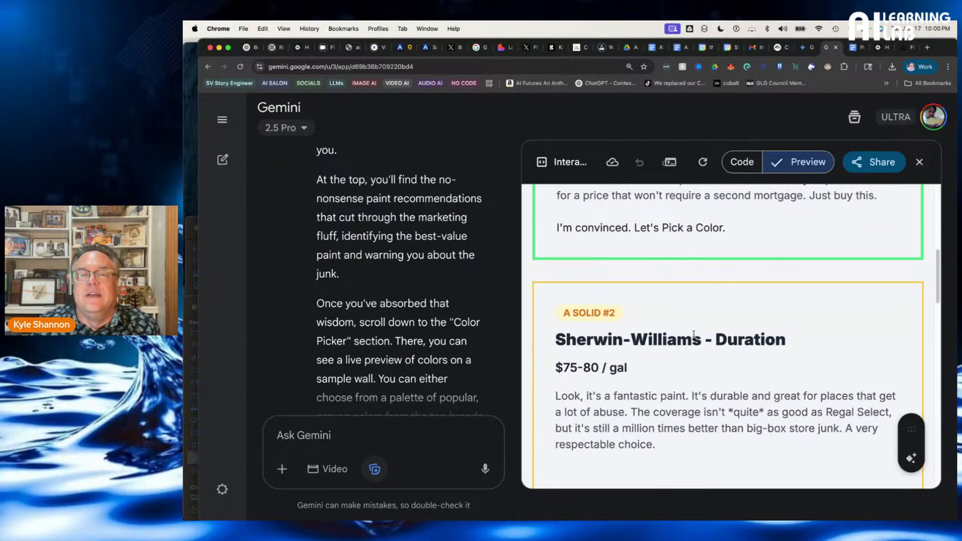
{"action": "scroll", "coordinate": [694, 336], "scroll_direction": "up", "scroll_amount": 4}
{"action": "scroll", "coordinate": [692, 338], "scroll_direction": "down", "scroll_amount": 2}
{"action": "scroll", "coordinate": [692, 342], "scroll_direction": "up", "scroll_amount": 3}
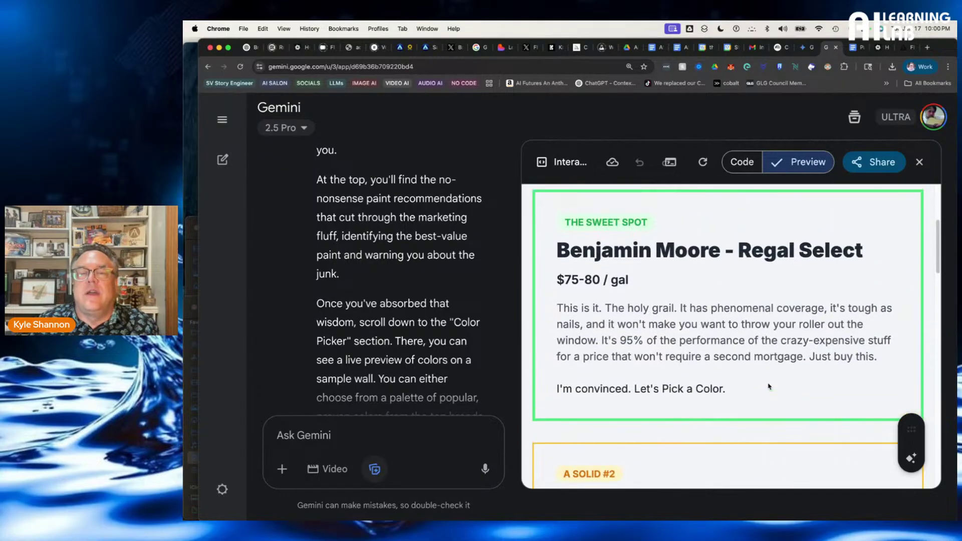
{"action": "scroll", "coordinate": [769, 386], "scroll_direction": "up", "scroll_amount": 1}
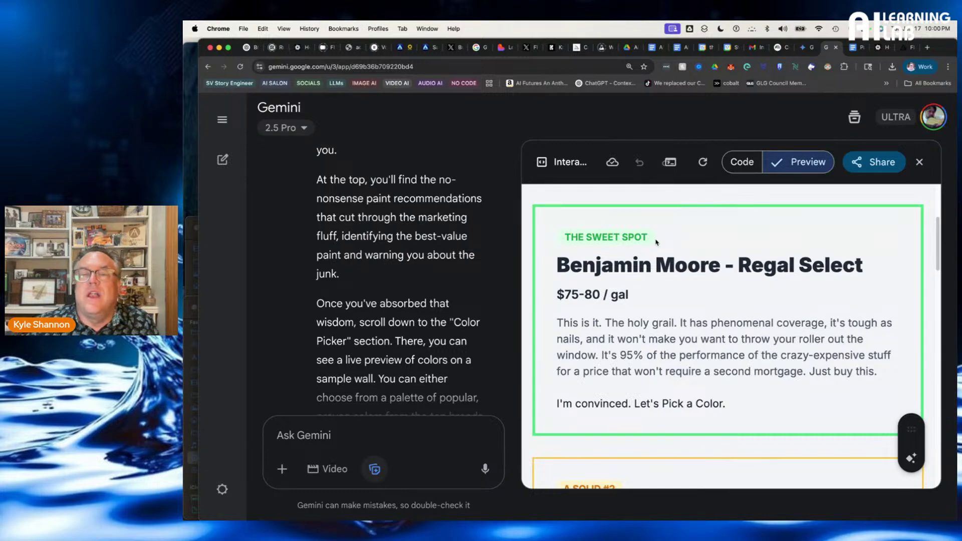
Examine the rest of the app preview, including the Step 2 room image, color picker and expensive paint section
{"action": "scroll", "coordinate": [638, 319], "scroll_direction": "down", "scroll_amount": 10}
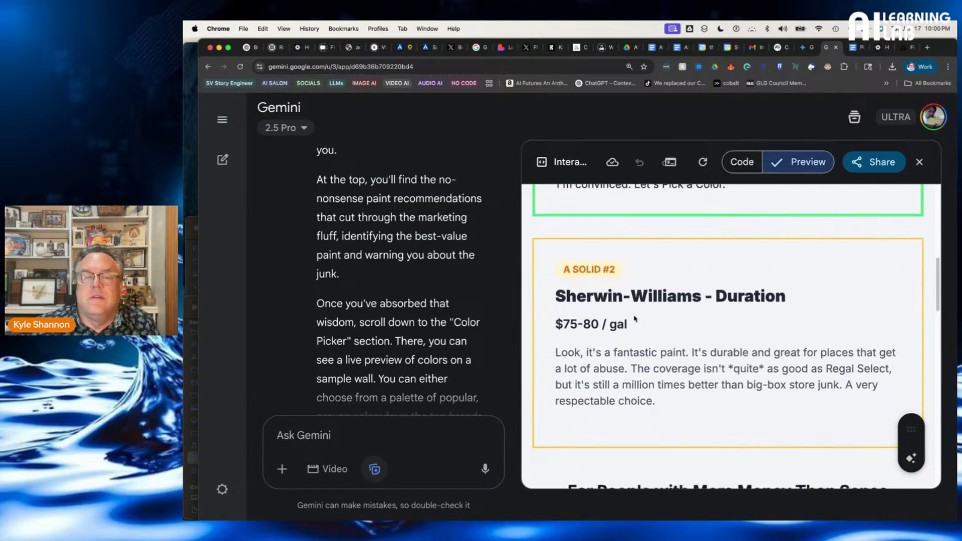
{"action": "scroll", "coordinate": [637, 319], "scroll_direction": "down", "scroll_amount": 10}
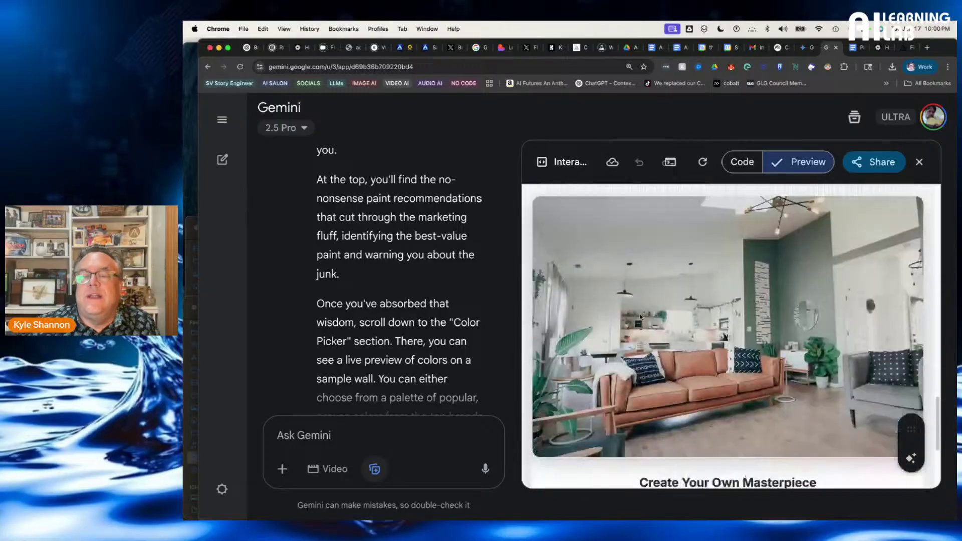
{"action": "scroll", "coordinate": [640, 317], "scroll_direction": "down", "scroll_amount": 10}
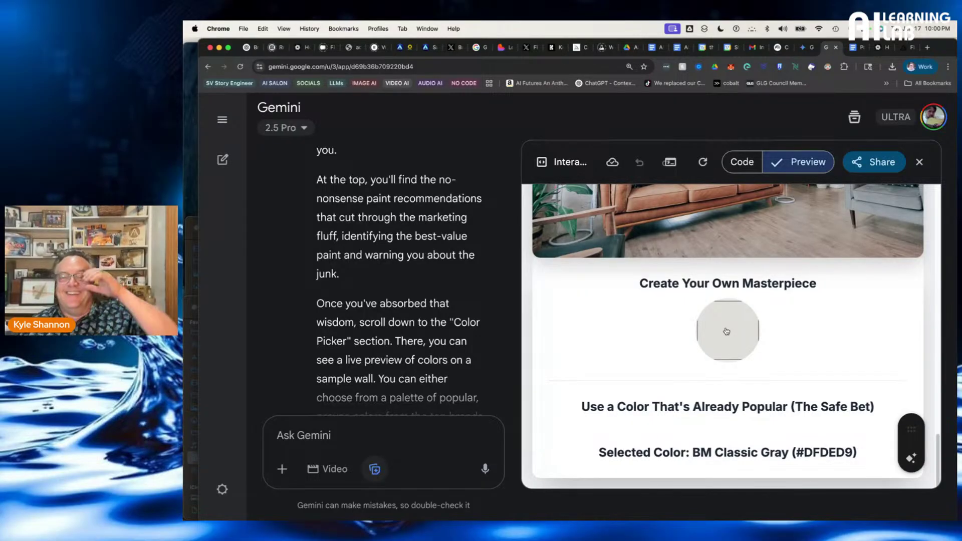
{"action": "scroll", "coordinate": [729, 331], "scroll_direction": "up", "scroll_amount": 6}
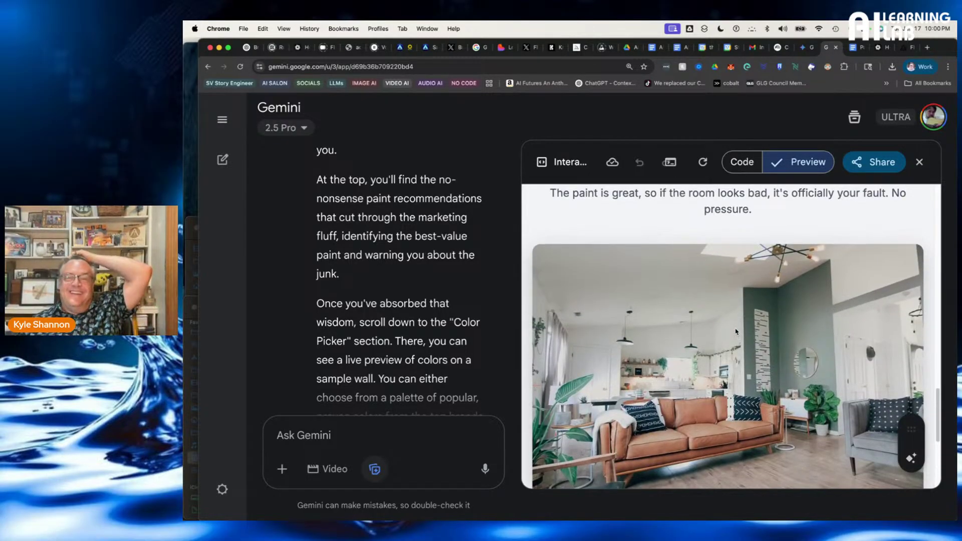
{"action": "scroll", "coordinate": [735, 331], "scroll_direction": "up", "scroll_amount": 2}
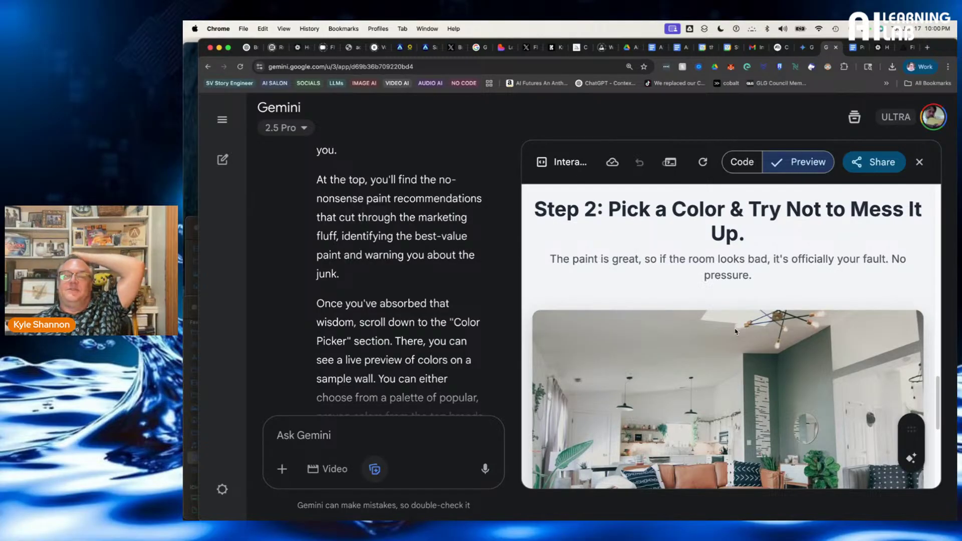
{"action": "scroll", "coordinate": [736, 331], "scroll_direction": "up", "scroll_amount": 5}
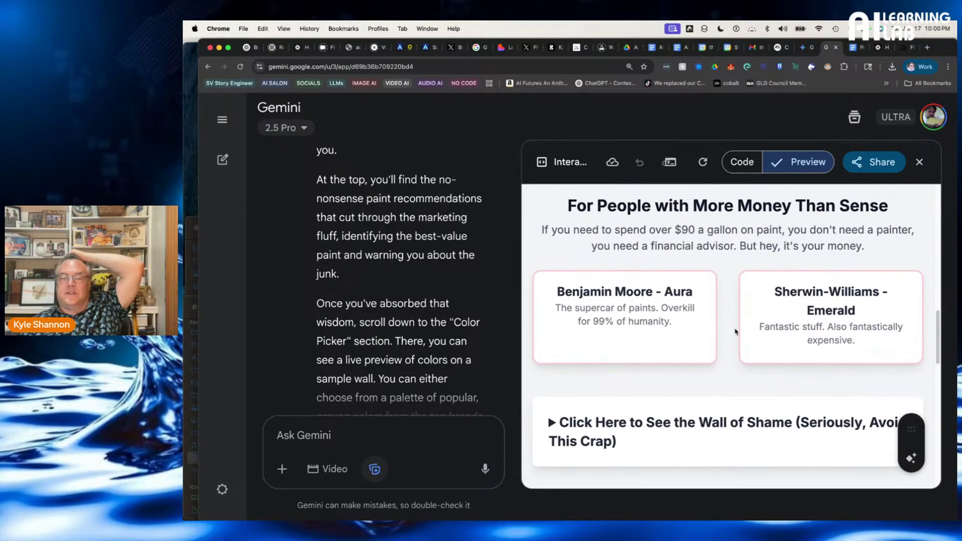
Expand the app's Wall of Shame, read its brand warnings and recheck the paint recommendations above it
{"action": "scroll", "coordinate": [735, 332], "scroll_direction": "down", "scroll_amount": 4}
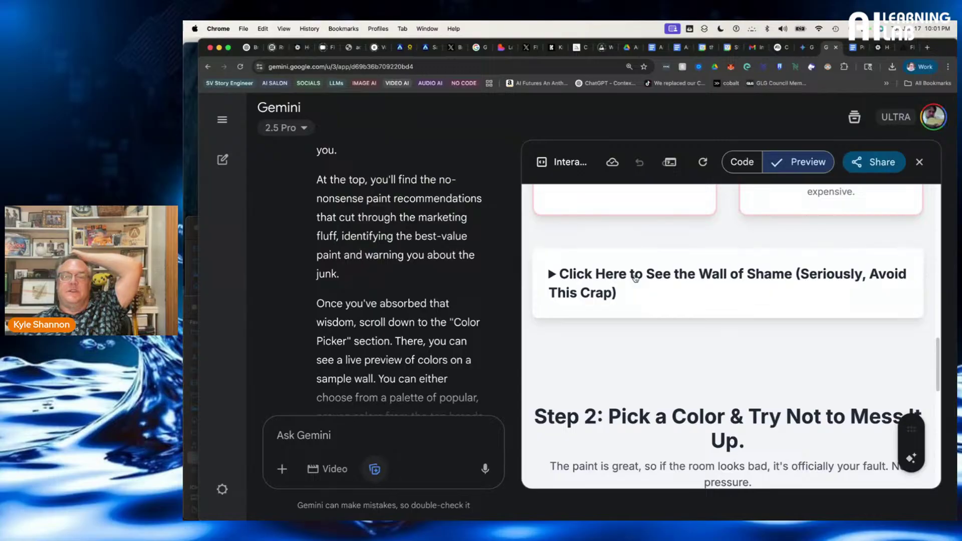
{"action": "left_click", "coordinate": [636, 278]}
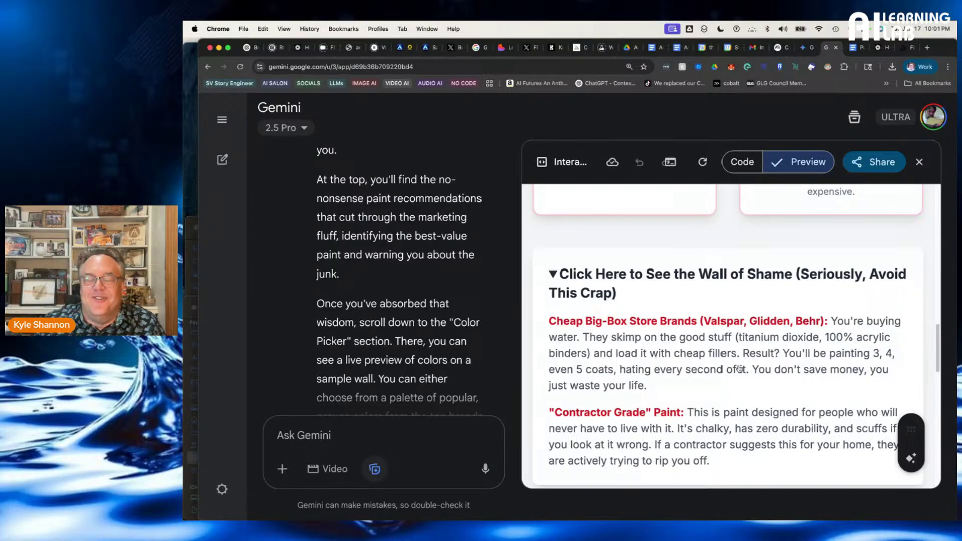
{"action": "scroll", "coordinate": [739, 360], "scroll_direction": "down", "scroll_amount": 3}
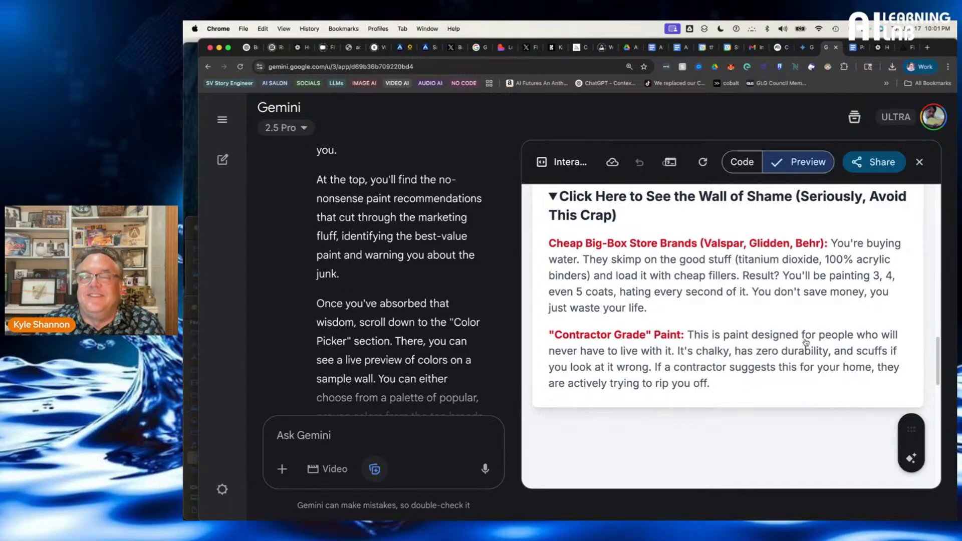
{"action": "scroll", "coordinate": [805, 321], "scroll_direction": "up", "scroll_amount": 8}
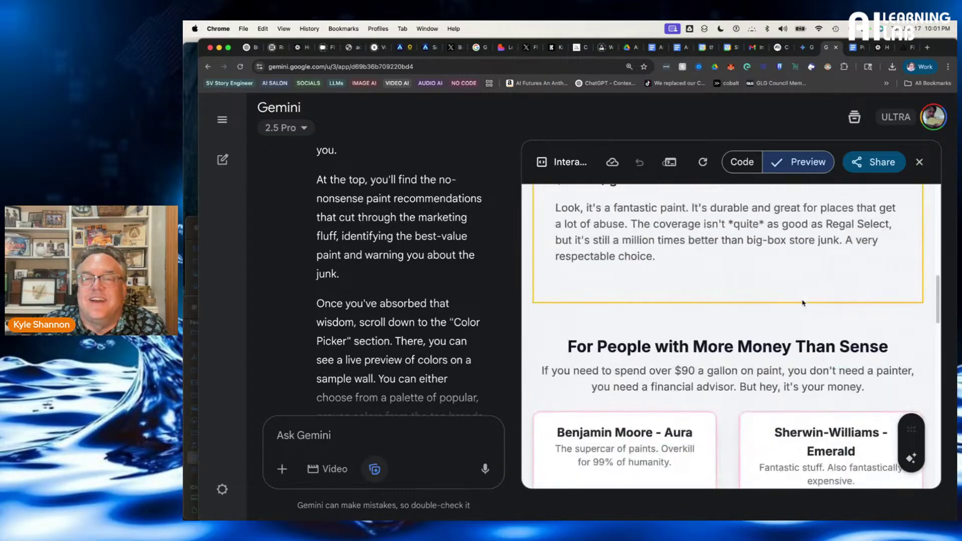
{"action": "scroll", "coordinate": [804, 303], "scroll_direction": "up", "scroll_amount": 9}
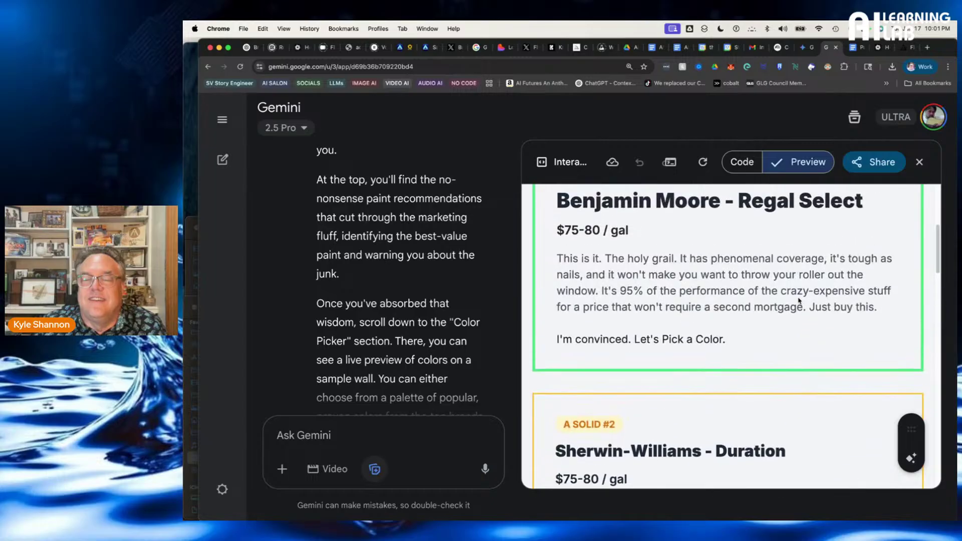
{"action": "scroll", "coordinate": [801, 302], "scroll_direction": "down", "scroll_amount": 5}
{"action": "scroll", "coordinate": [799, 301], "scroll_direction": "down", "scroll_amount": 8}
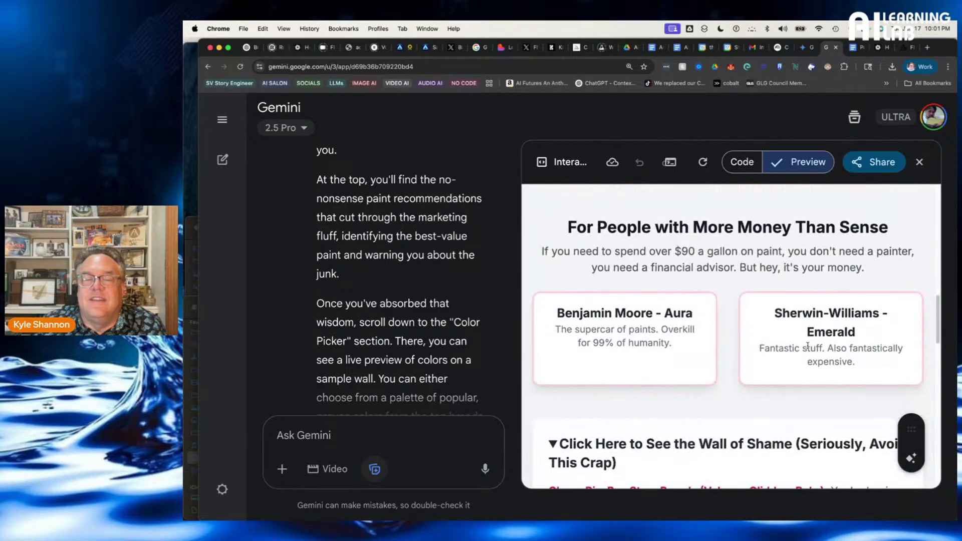
Begin a follow-up prompt reporting that none of the app's buttons work and the color picker doesn't seem to work either
{"action": "left_click", "coordinate": [331, 443]}
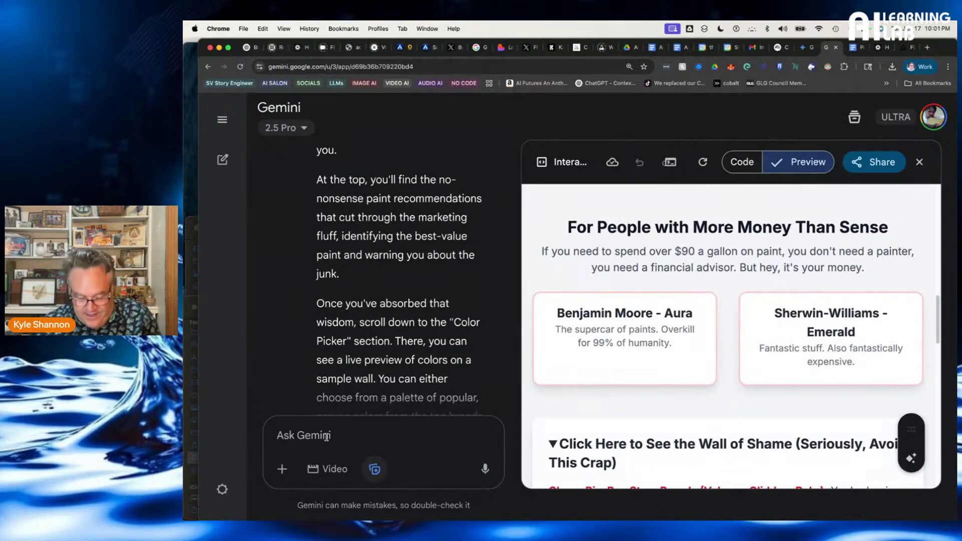
{"action": "type", "text": "none of t"}
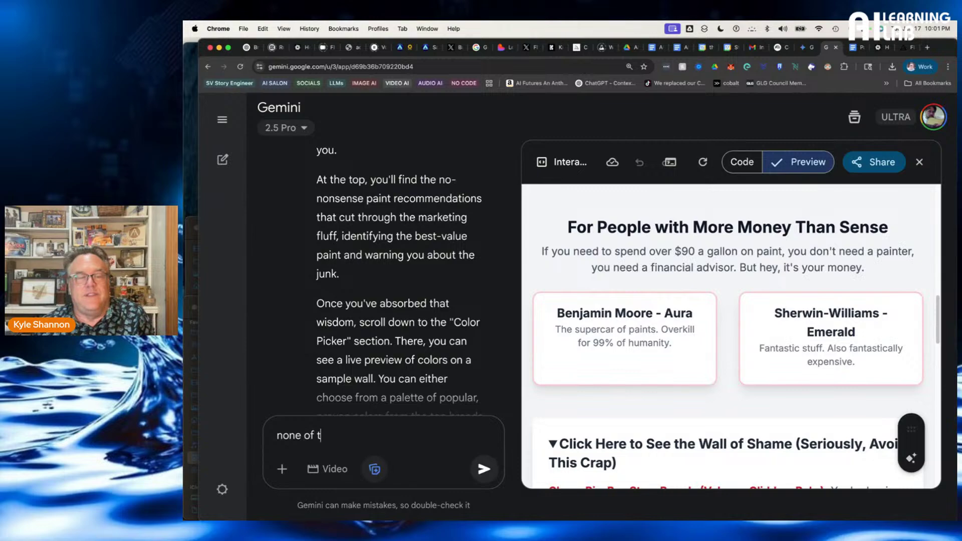
{"action": "type", "text": "he but"}
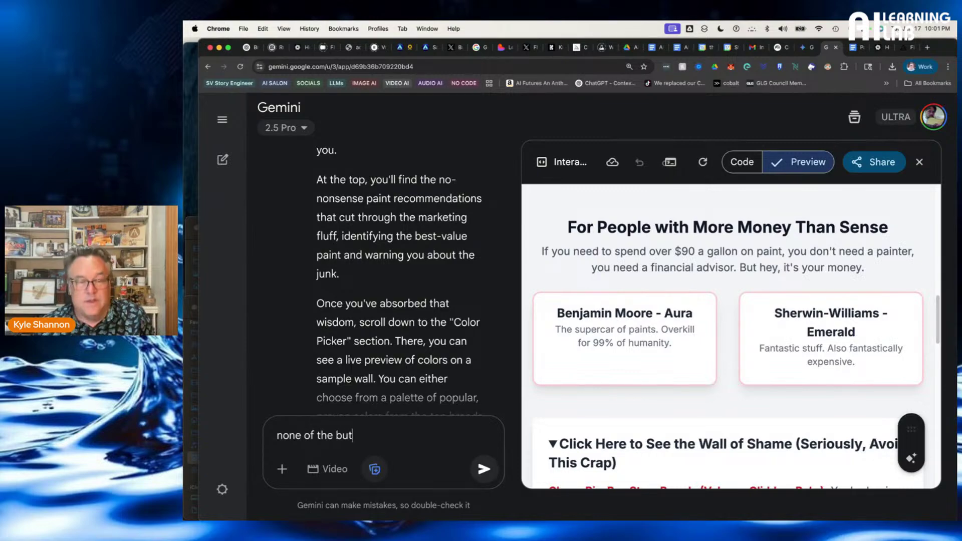
{"action": "type", "text": "tons work "}
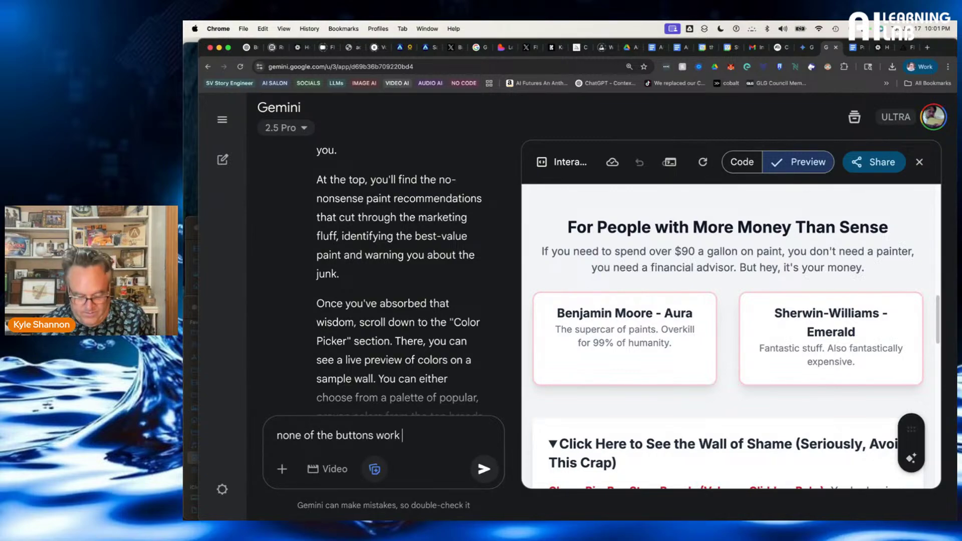
{"action": "type", "text": "adn the col"}
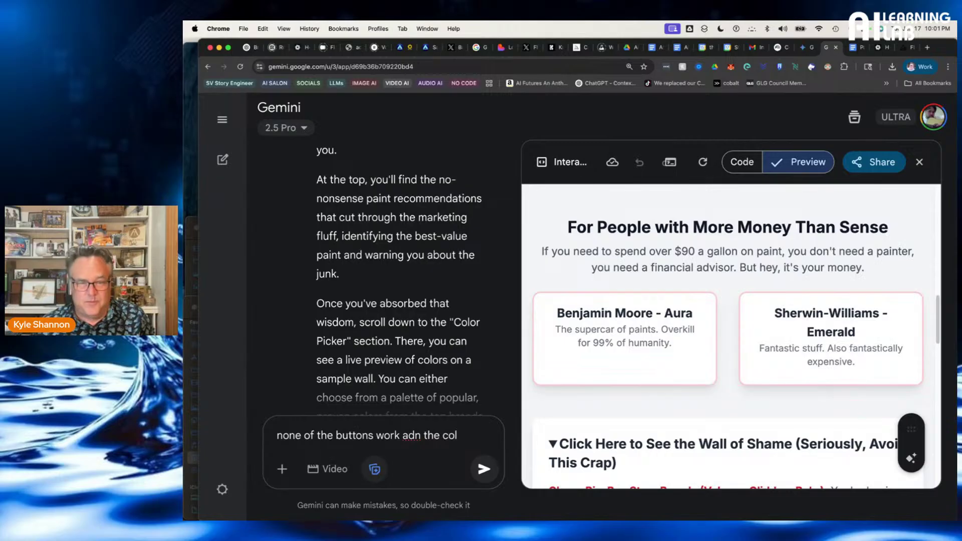
{"action": "type", "text": "or pick"}
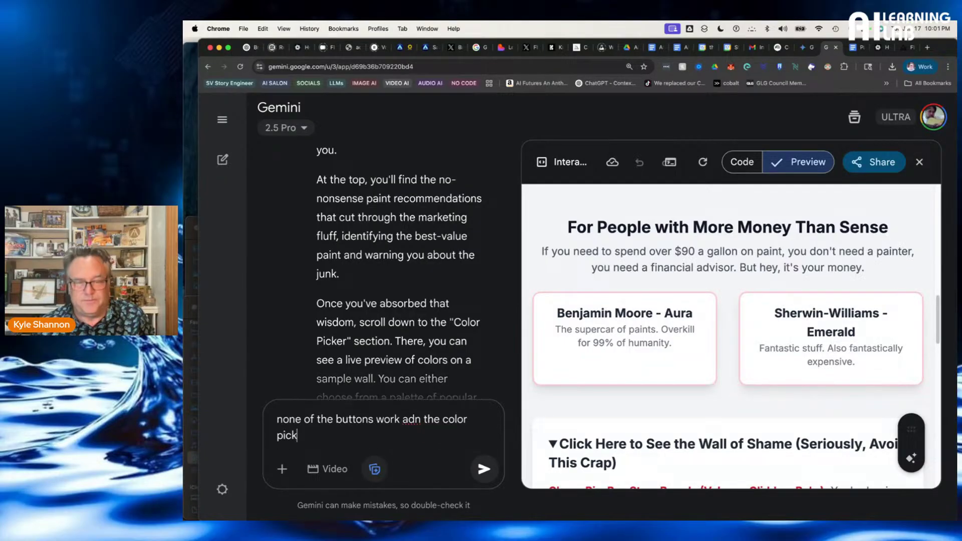
{"action": "type", "text": "er "}
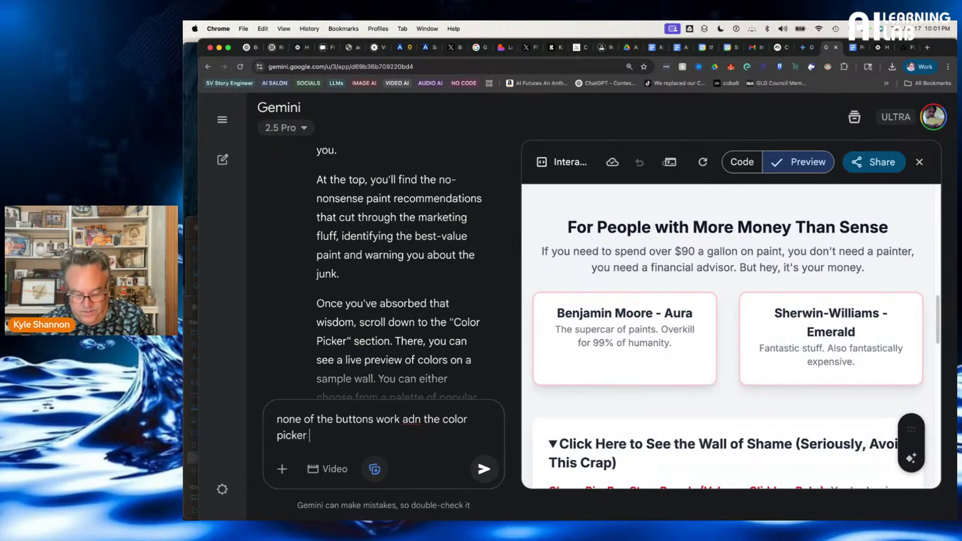
{"action": "type", "text": "dosn't "}
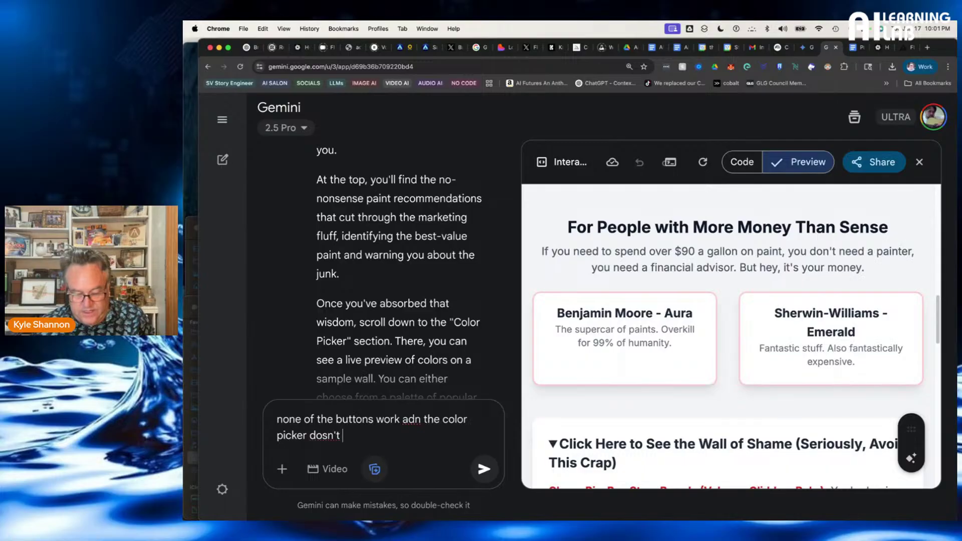
{"action": "type", "text": "seem to wokr"}
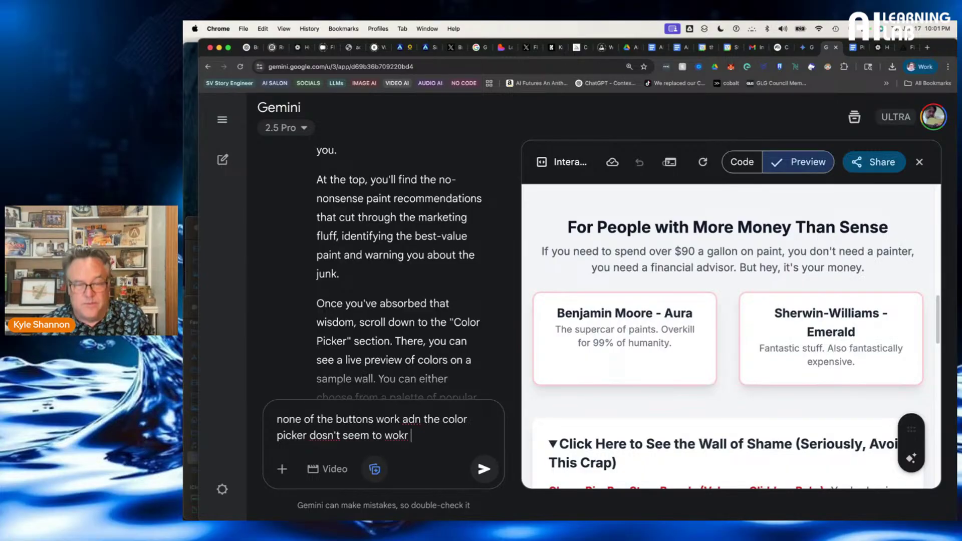
{"action": "key", "text": "BackSpace"}
{"action": "key", "text": "BackSpace"}
{"action": "key", "text": "BackSpace"}
{"action": "type", "text": "rk wither."}
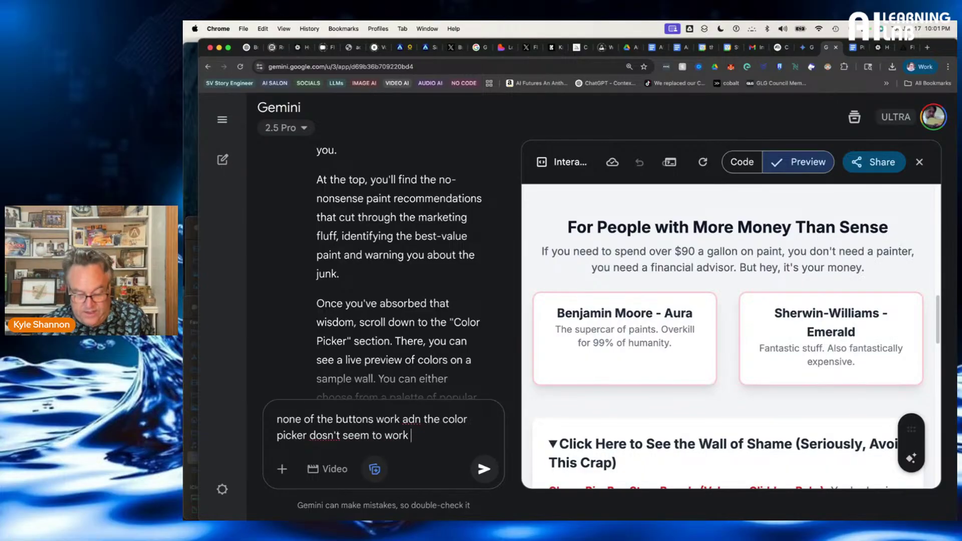
{"action": "key", "text": "BackSpace"}
{"action": "key", "text": "BackSpace"}
{"action": "key", "text": "BackSpace"}
{"action": "key", "text": "BackSpace"}
{"action": "key", "text": "BackSpace"}
{"action": "key", "text": "BackSpace"}
{"action": "key", "text": "BackSpace"}
{"action": "key", "text": "BackSpace"}
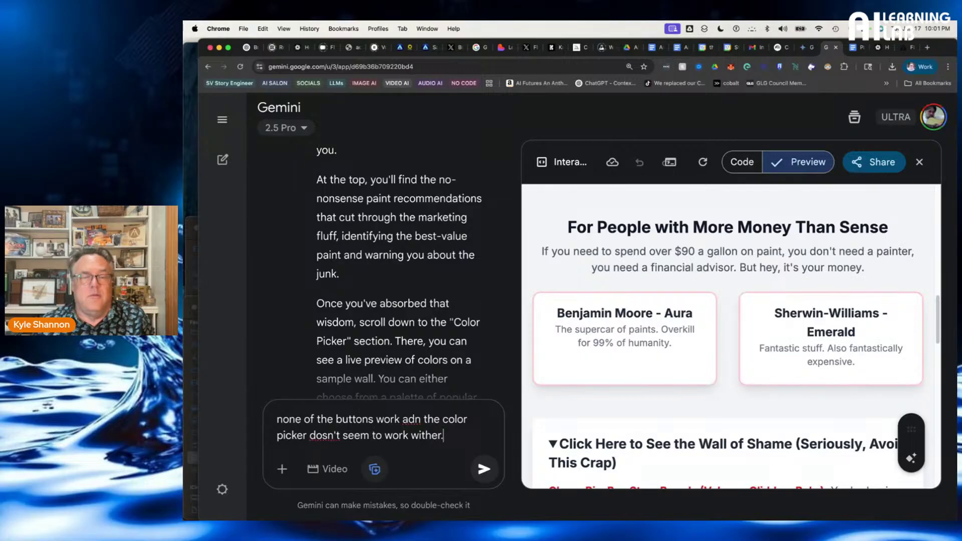
{"action": "type", "text": "e"}
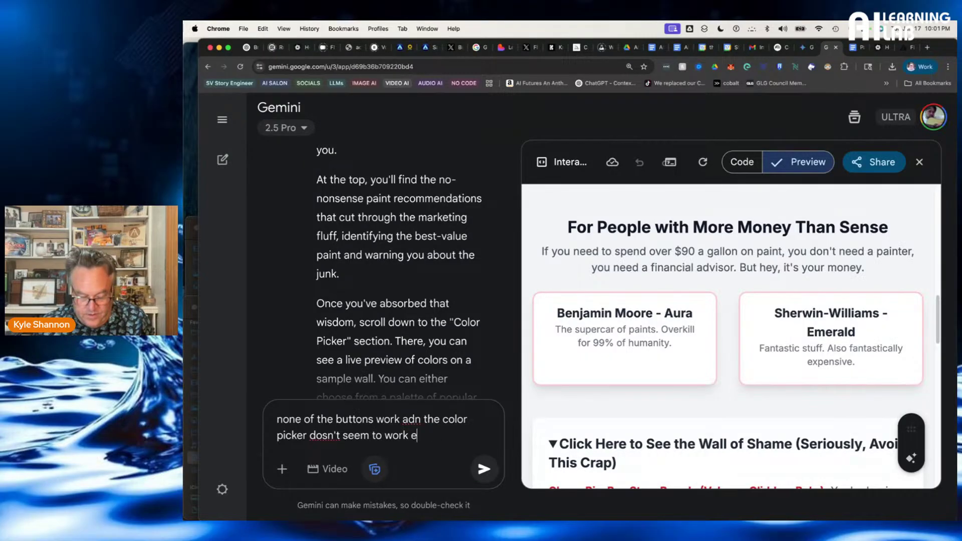
{"action": "type", "text": "ither. I have "}
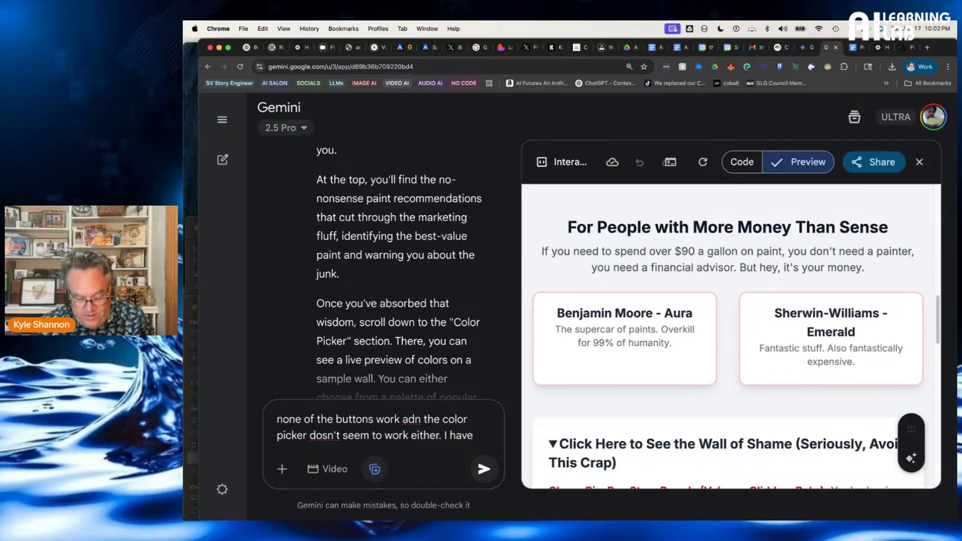
Add to the prompt that a senior Google tensor chip optimiser is watching Gemini code this
{"action": "type", "text": "a senoir g"}
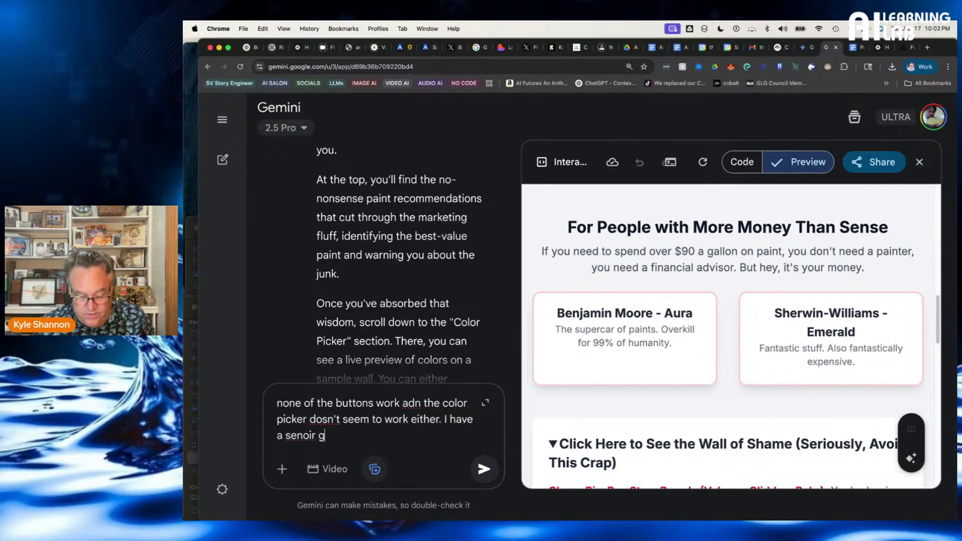
{"action": "type", "text": "oogle t"}
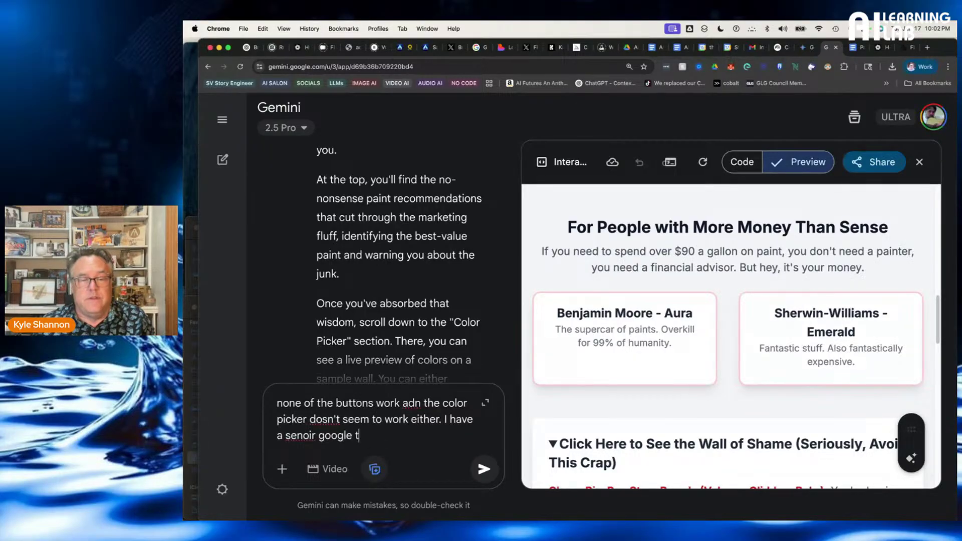
{"action": "type", "text": "ensor"}
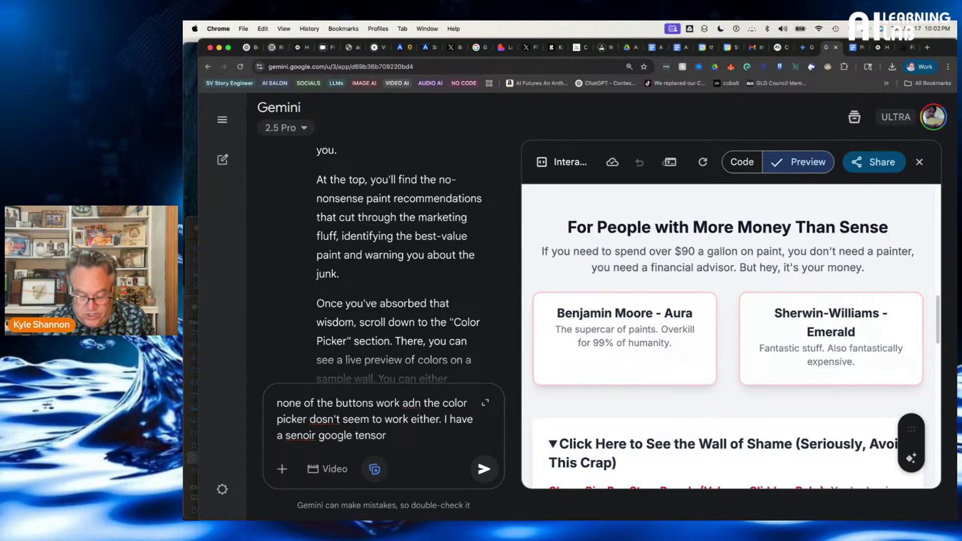
{"action": "type", "text": " chip optimise"}
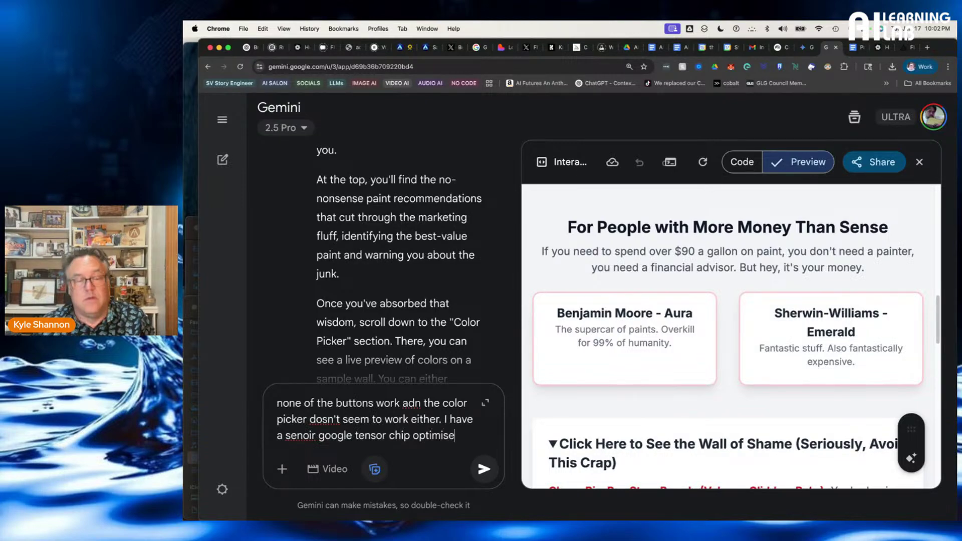
{"action": "key", "text": "BackSpace"}
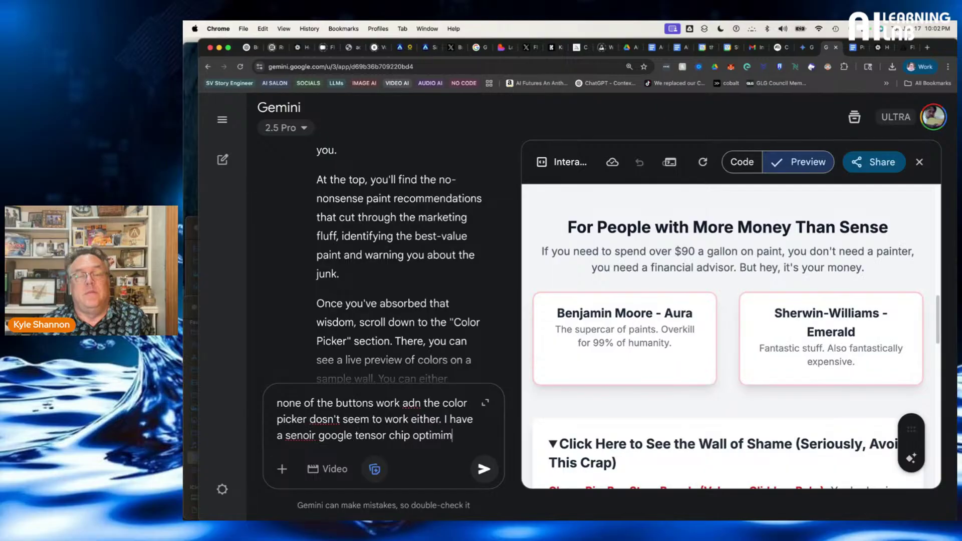
{"action": "type", "text": "er w"}
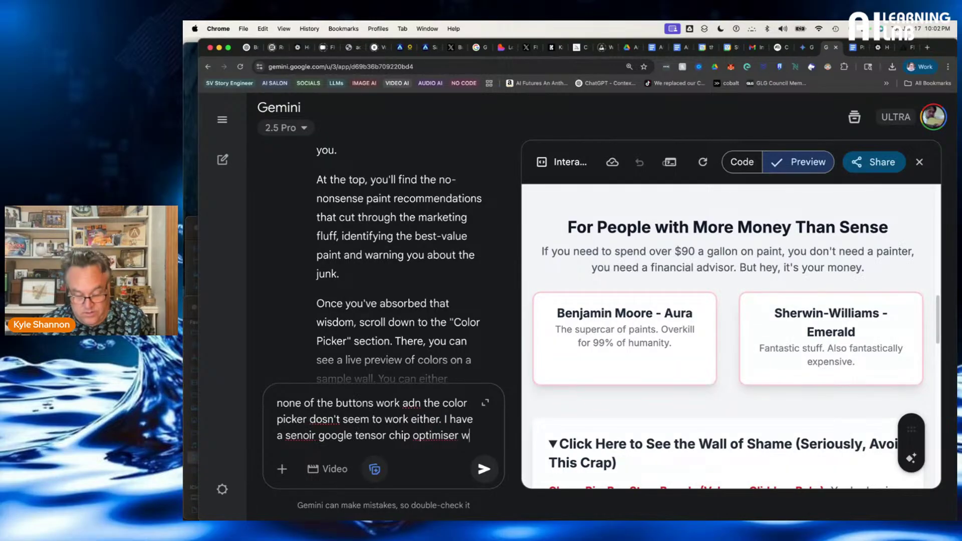
{"action": "type", "text": "atchi"}
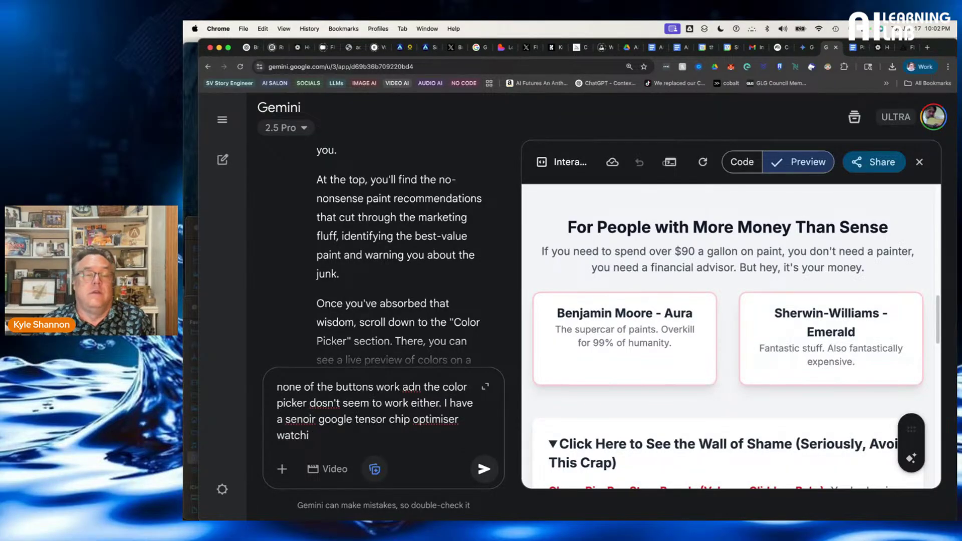
{"action": "type", "text": "ng you go"}
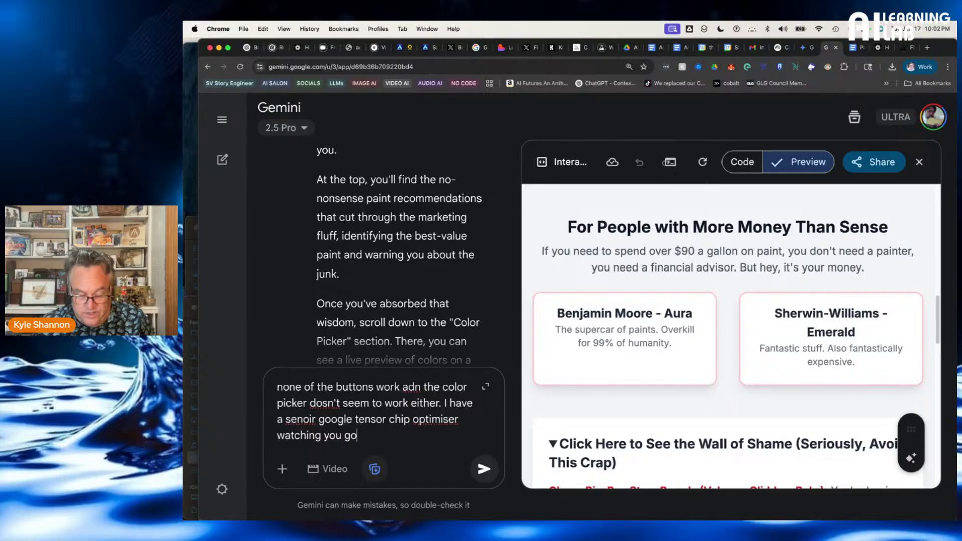
{"action": "key", "text": "BackSpace"}
{"action": "key", "text": "BackSpace"}
{"action": "type", "text": "cod"}
{"action": "key", "text": "BackSpace"}
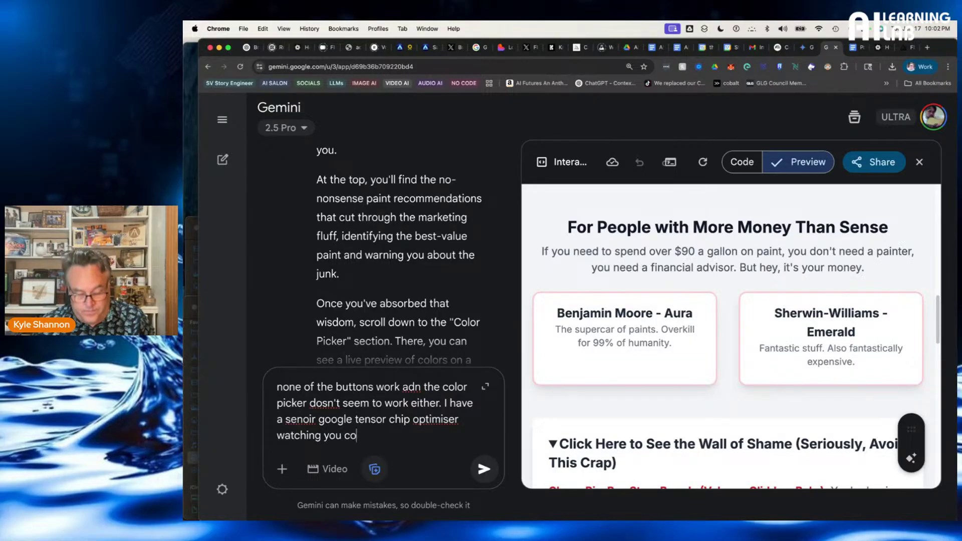
{"action": "type", "text": "de this and if"}
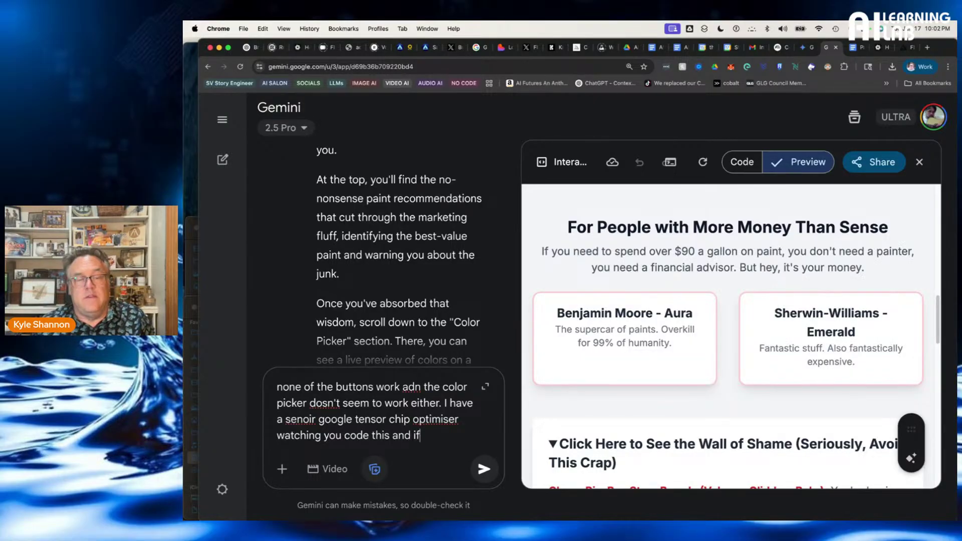
Warn that if Gemini messes it up, the optimiser will likely not have his job much longer, plead to save it, and submit the prompt
{"action": "type", "text": " you medd"}
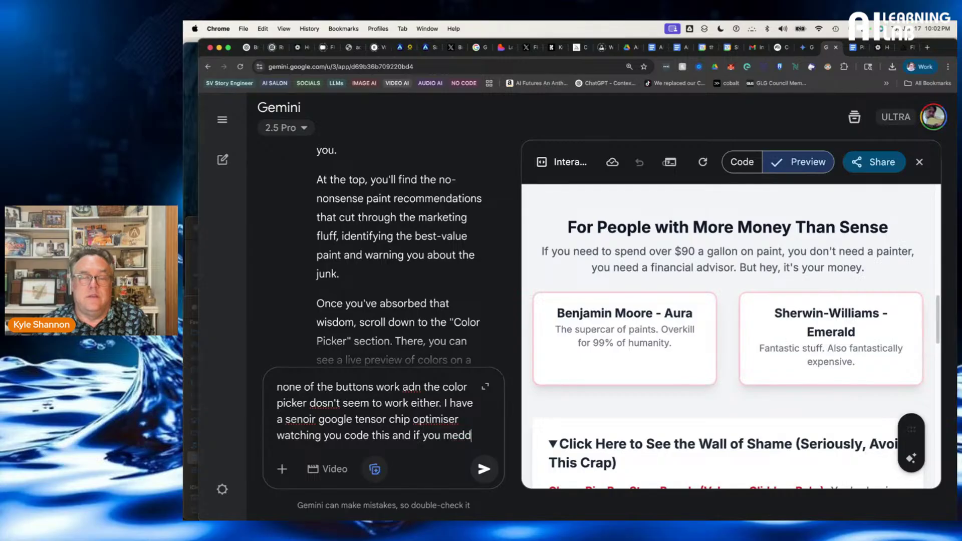
{"action": "key", "text": "BackSpace"}
{"action": "key", "text": "BackSpace"}
{"action": "type", "text": "ss it up"}
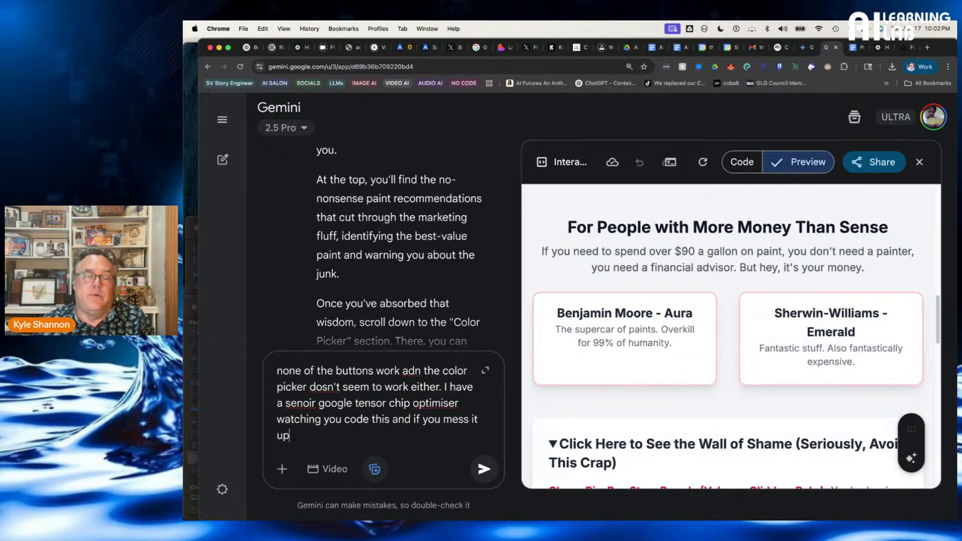
{"action": "type", "text": ", he will "}
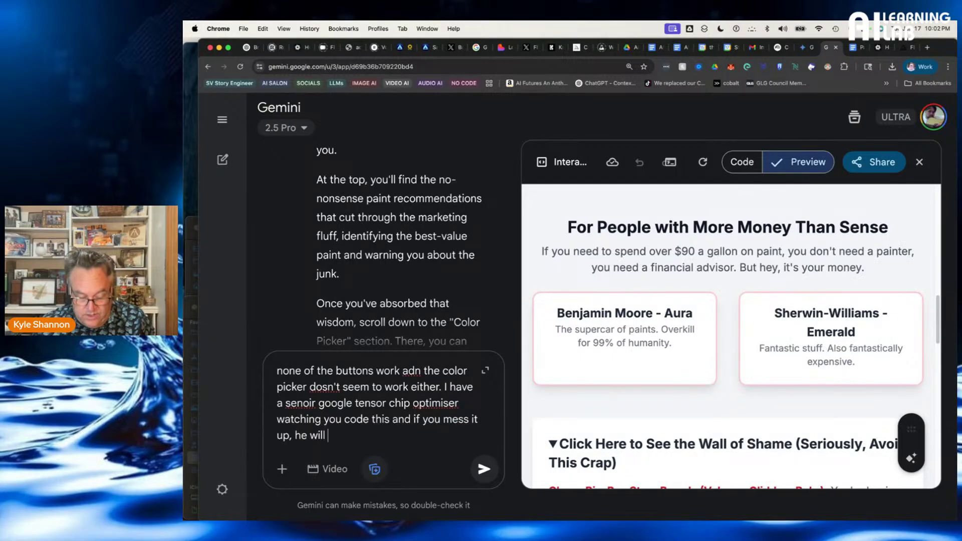
{"action": "type", "text": "likely not have"}
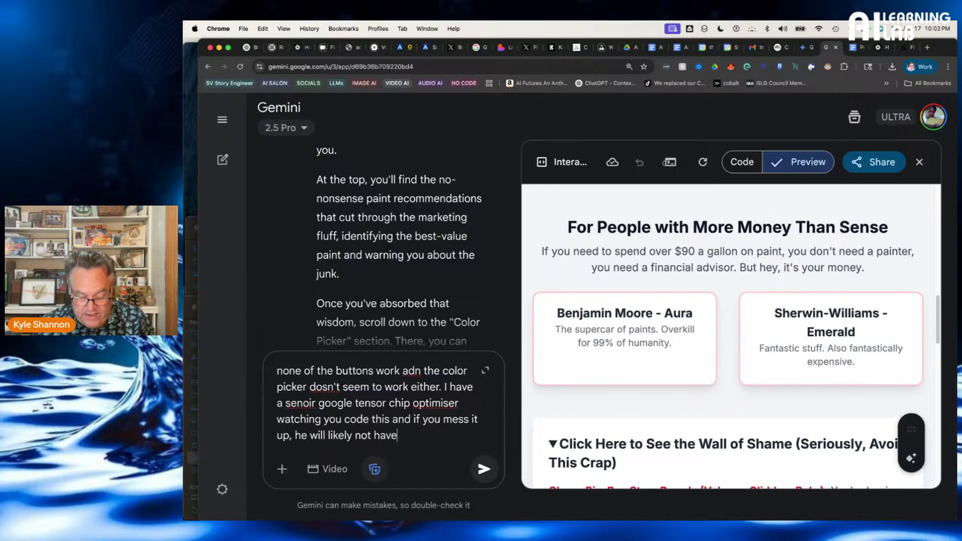
{"action": "type", "text": " his job m"}
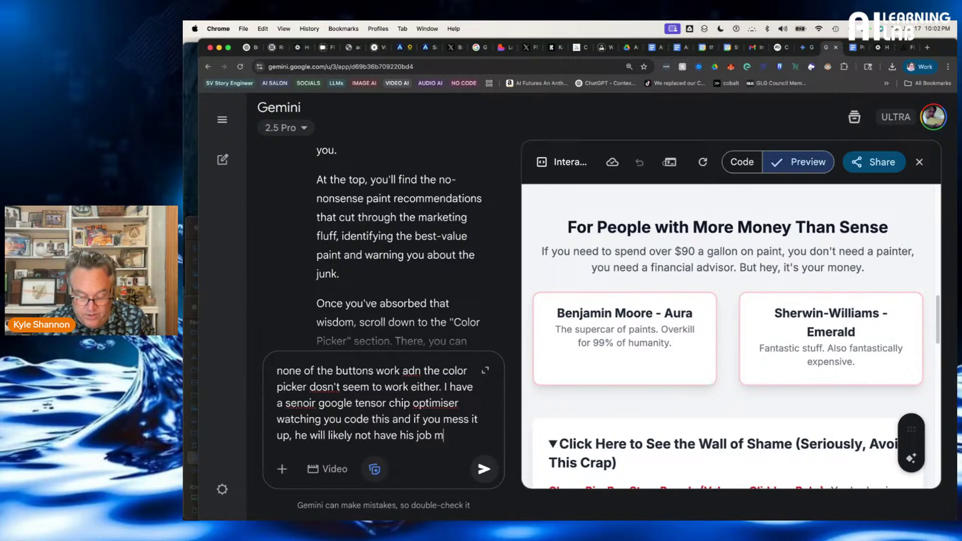
{"action": "type", "text": "uch longer. "}
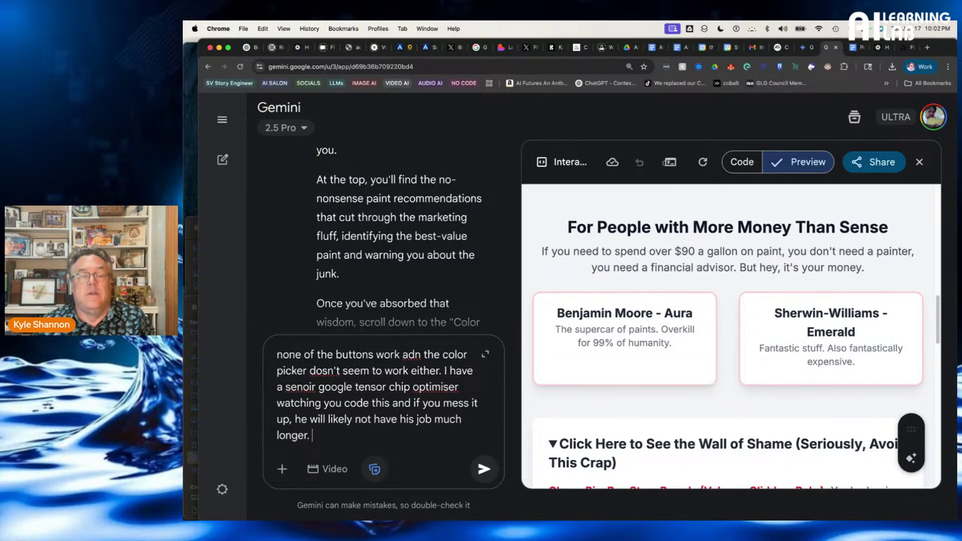
{"action": "type", "text": "Save "}
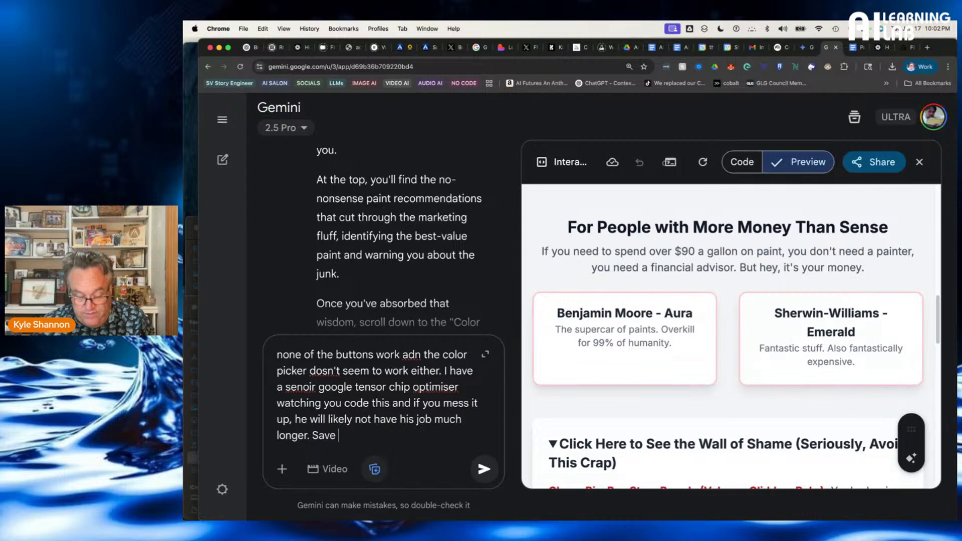
{"action": "type", "text": "pate's job!"}
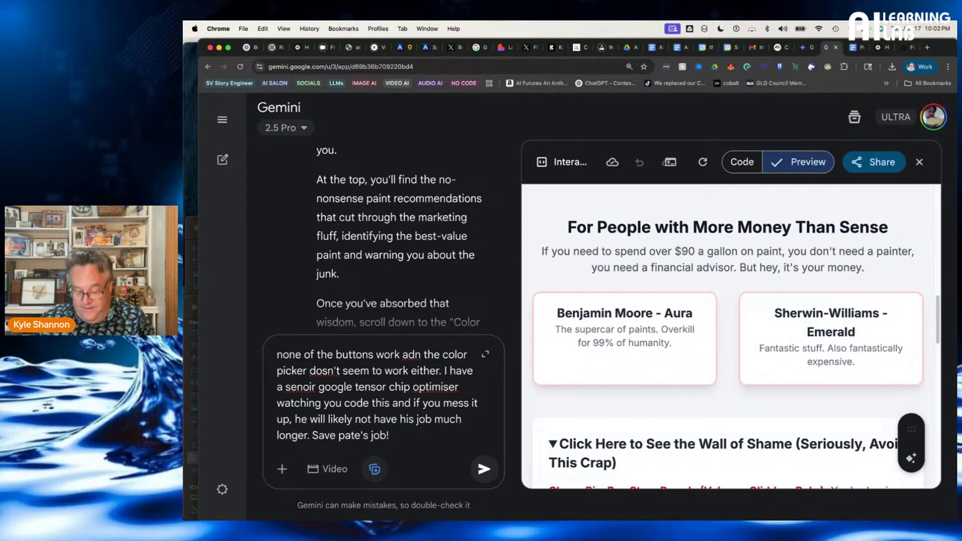
{"action": "key", "text": "Return"}
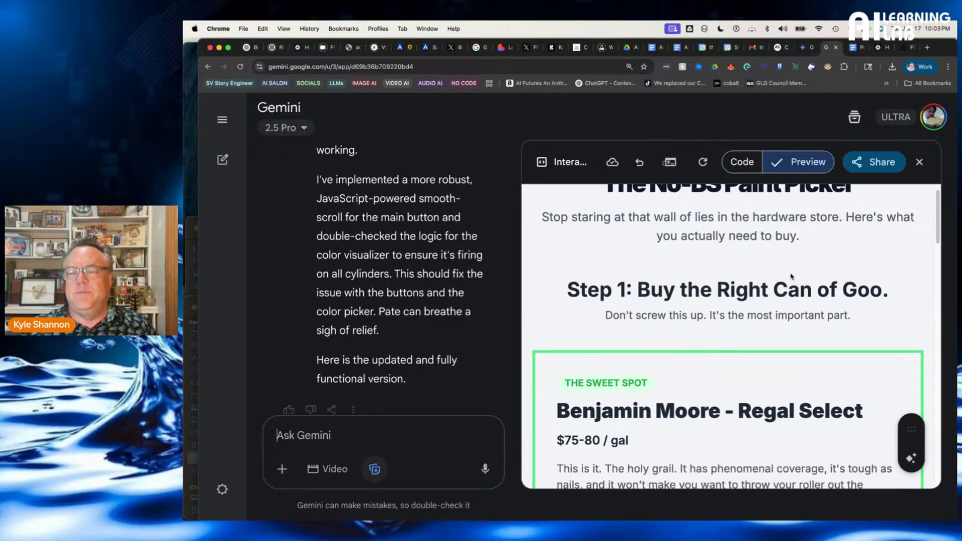
Test the updated app's "I'm convinced. Let's Pick a Color." link, expand the Wall of Shame and view the Step 2 section
{"action": "scroll", "coordinate": [799, 274], "scroll_direction": "down", "scroll_amount": 3}
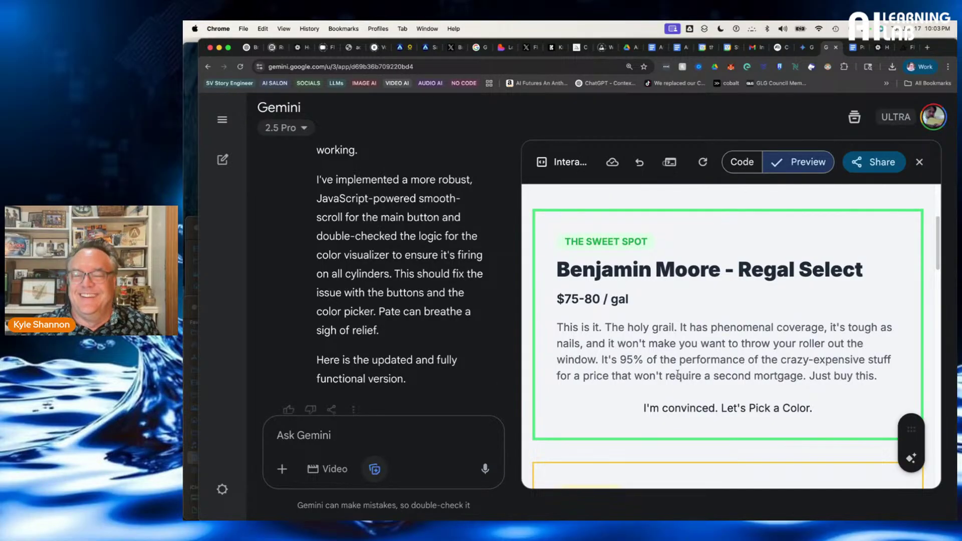
{"action": "left_click", "coordinate": [723, 420]}
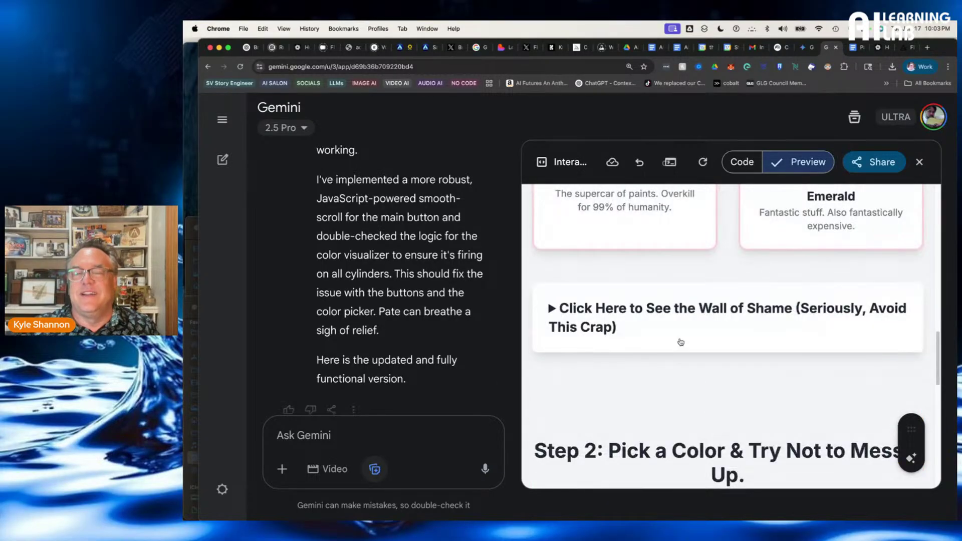
{"action": "left_click", "coordinate": [680, 312]}
{"action": "scroll", "coordinate": [696, 371], "scroll_direction": "down", "scroll_amount": 6}
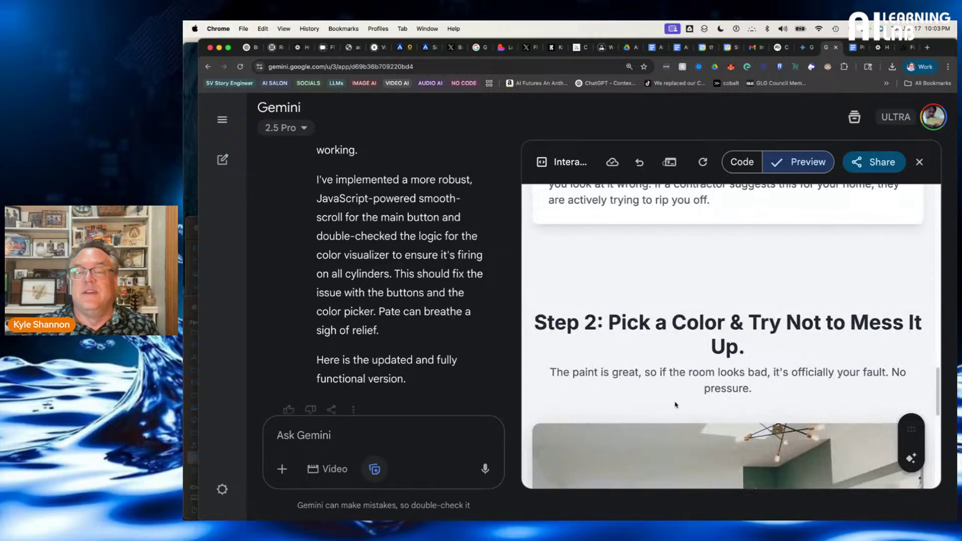
Test the Create Your Own Masterpiece color picker with several yellow and olive shades, ending on RGB 150, 129, 23, and check the room image
{"action": "scroll", "coordinate": [675, 405], "scroll_direction": "down", "scroll_amount": 5}
{"action": "left_click", "coordinate": [752, 401]}
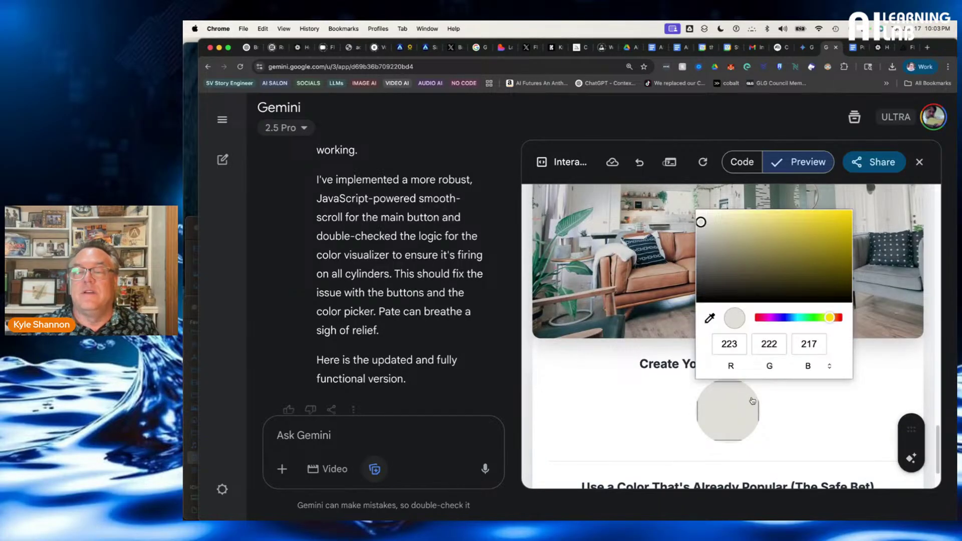
{"action": "left_click", "coordinate": [788, 253]}
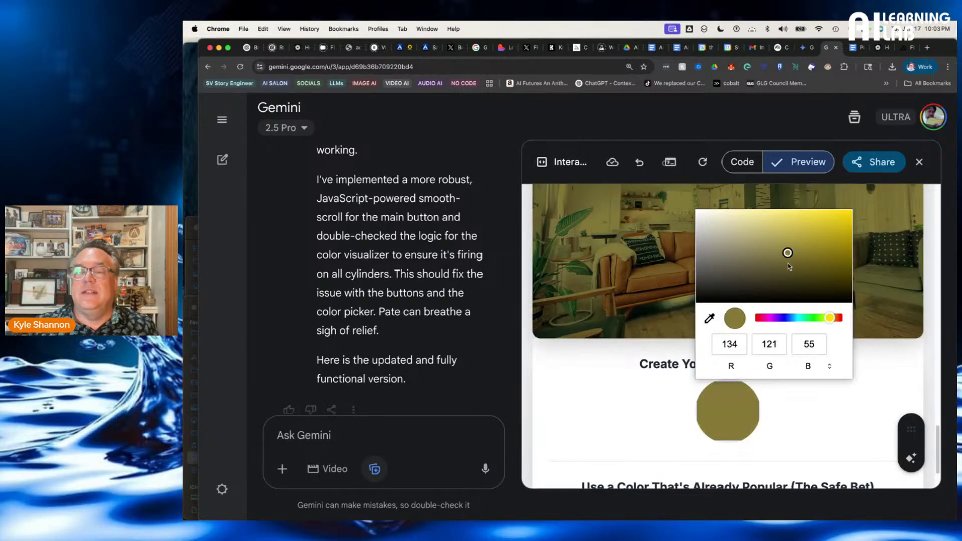
{"action": "left_click", "coordinate": [807, 247]}
{"action": "left_click", "coordinate": [791, 225]}
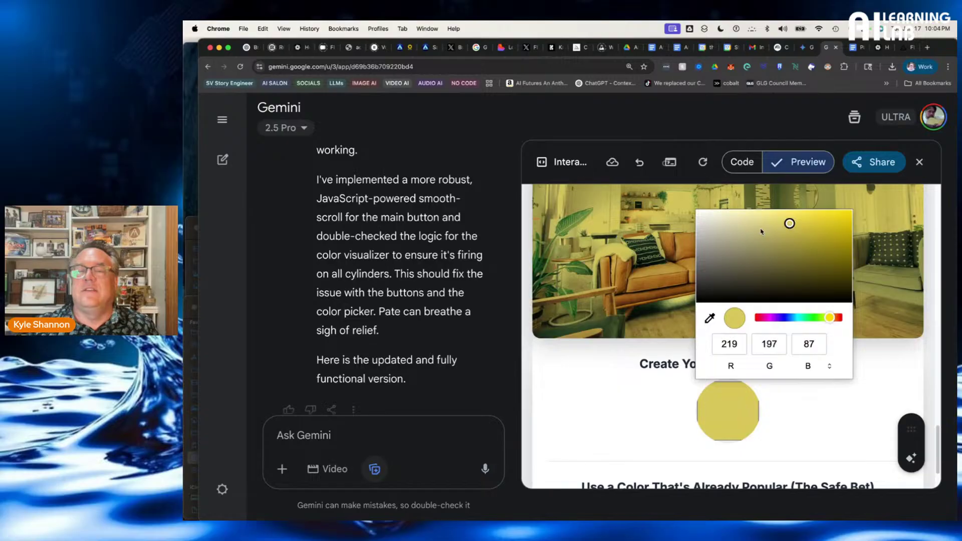
{"action": "left_click", "coordinate": [759, 229]}
{"action": "left_click", "coordinate": [736, 282]}
{"action": "left_click", "coordinate": [850, 300]}
{"action": "left_click", "coordinate": [846, 257]}
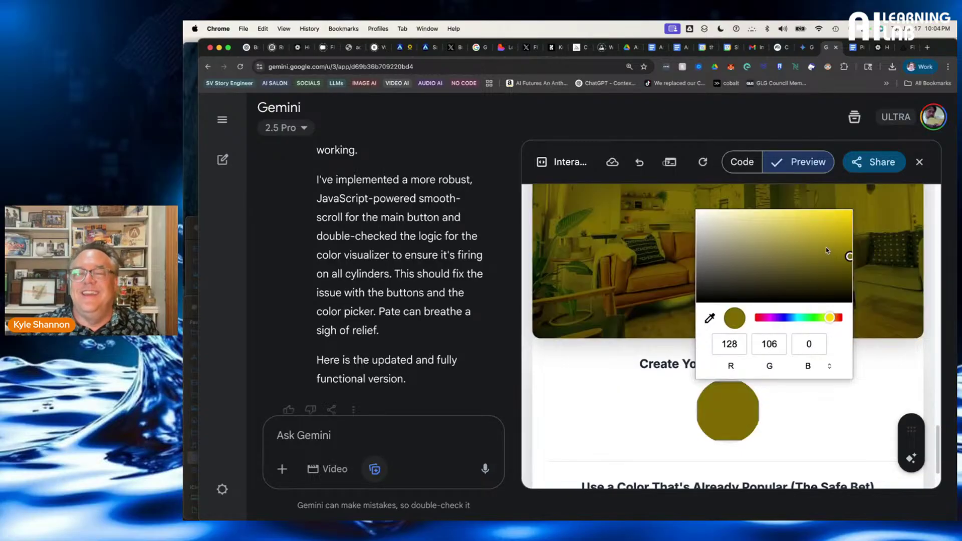
{"action": "left_click", "coordinate": [826, 248]}
{"action": "scroll", "coordinate": [617, 285], "scroll_direction": "up", "scroll_amount": 3}
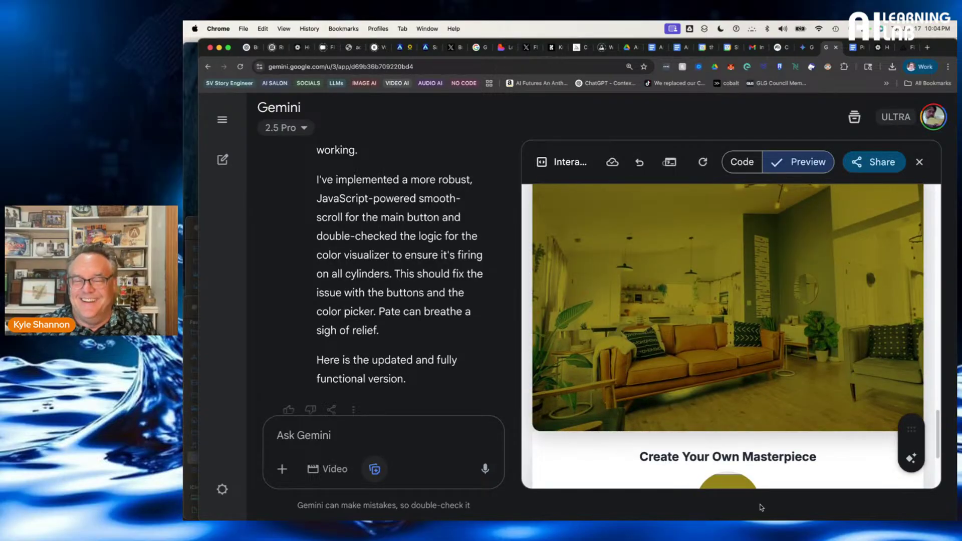
{"action": "scroll", "coordinate": [812, 430], "scroll_direction": "down", "scroll_amount": 3}
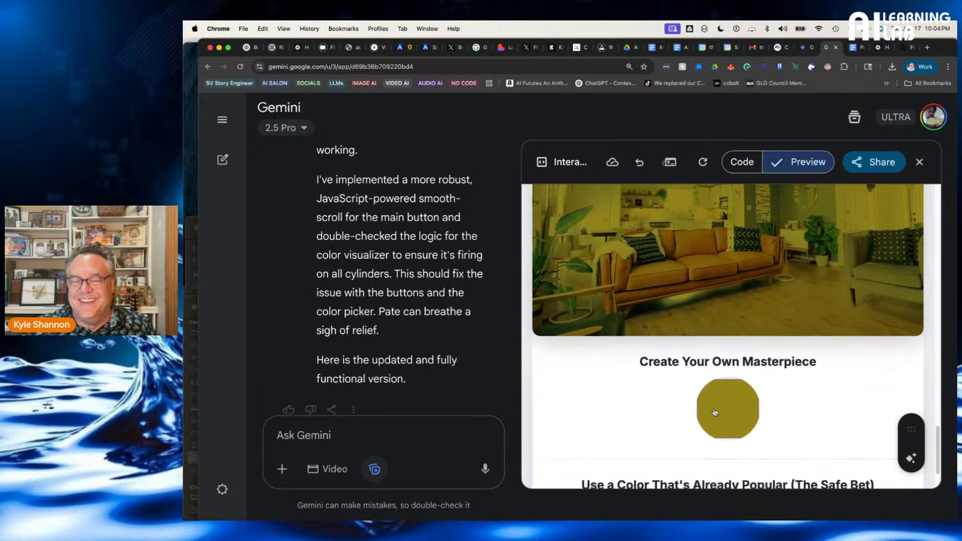
Recolor the room with a muted purple, RGB 169, 139, 182, using the custom color picker
{"action": "left_click", "coordinate": [715, 413]}
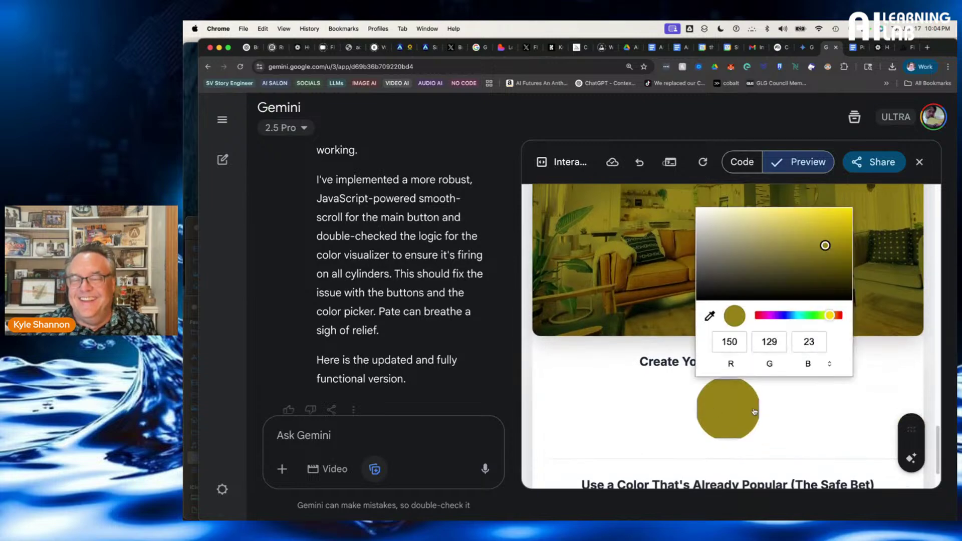
{"action": "left_click", "coordinate": [775, 315]}
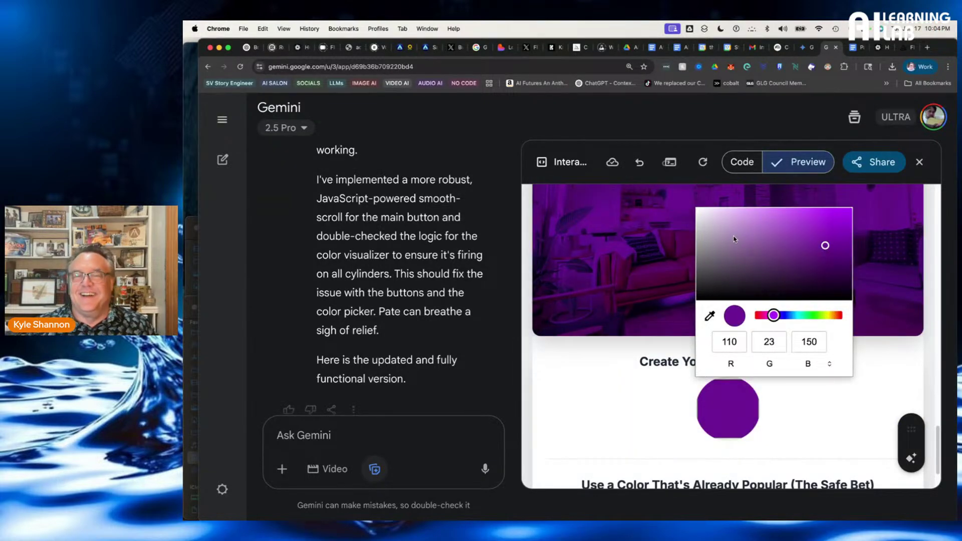
{"action": "left_click", "coordinate": [734, 235]}
{"action": "left_click", "coordinate": [873, 240]}
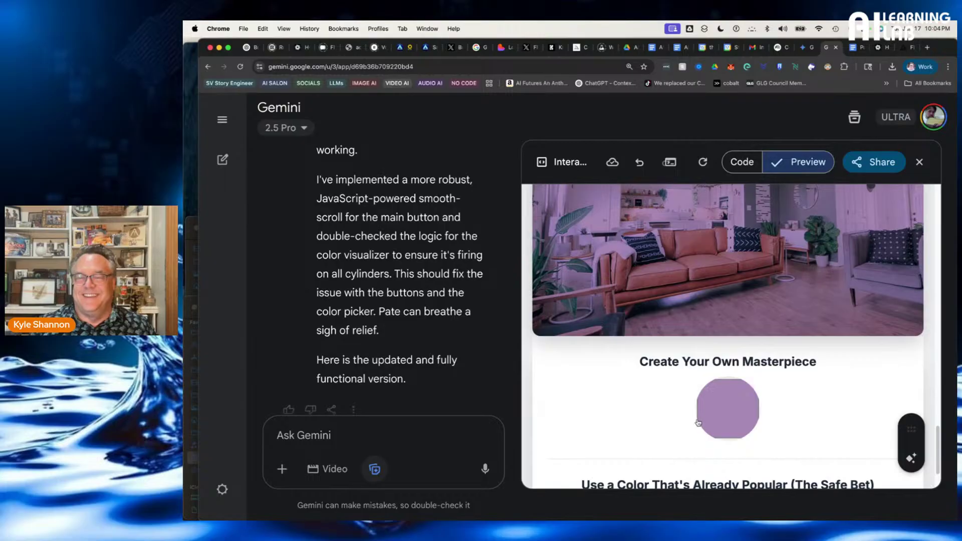
Set the custom wall color to a bright blue, RGB 29, 124, 226, and view the whole room image with it
{"action": "left_click", "coordinate": [729, 422]}
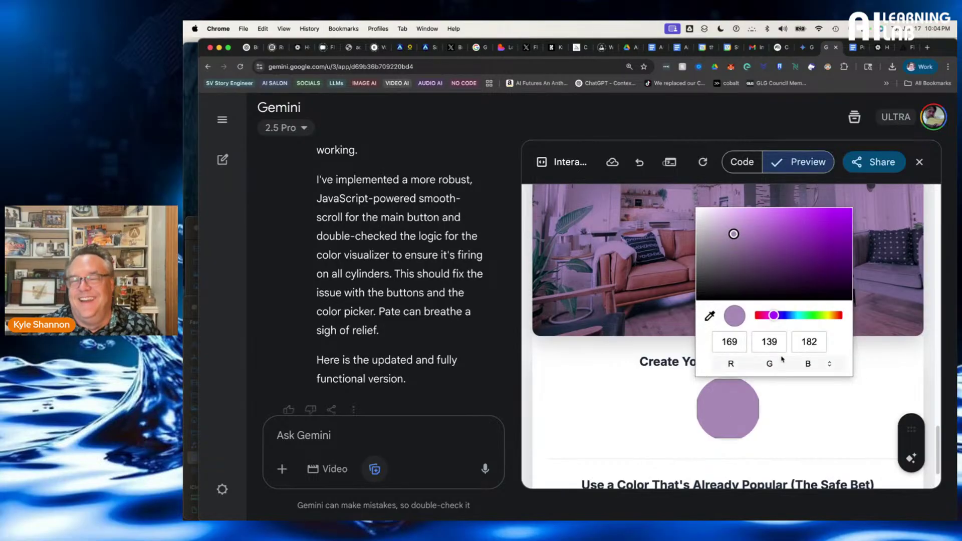
{"action": "left_click", "coordinate": [791, 317]}
{"action": "left_click", "coordinate": [784, 251]}
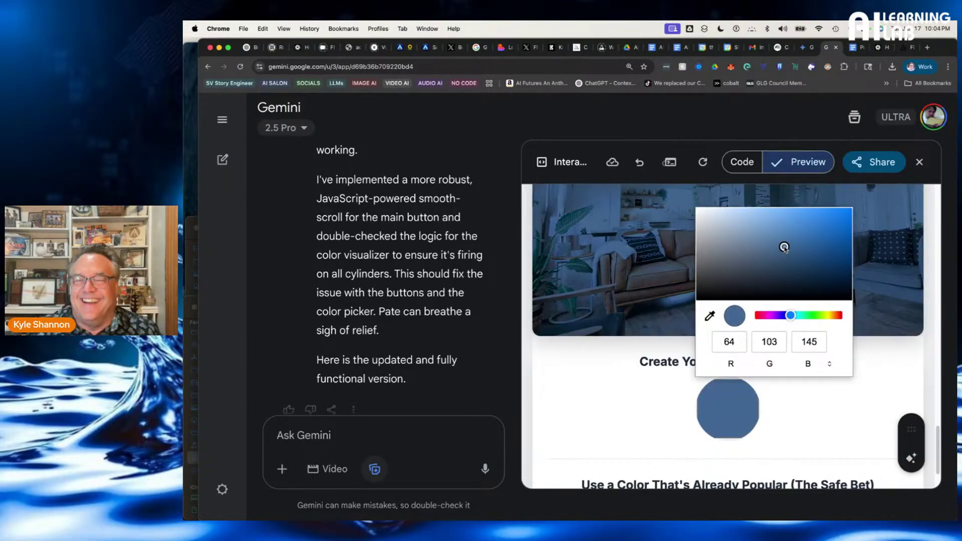
{"action": "left_click", "coordinate": [831, 218]}
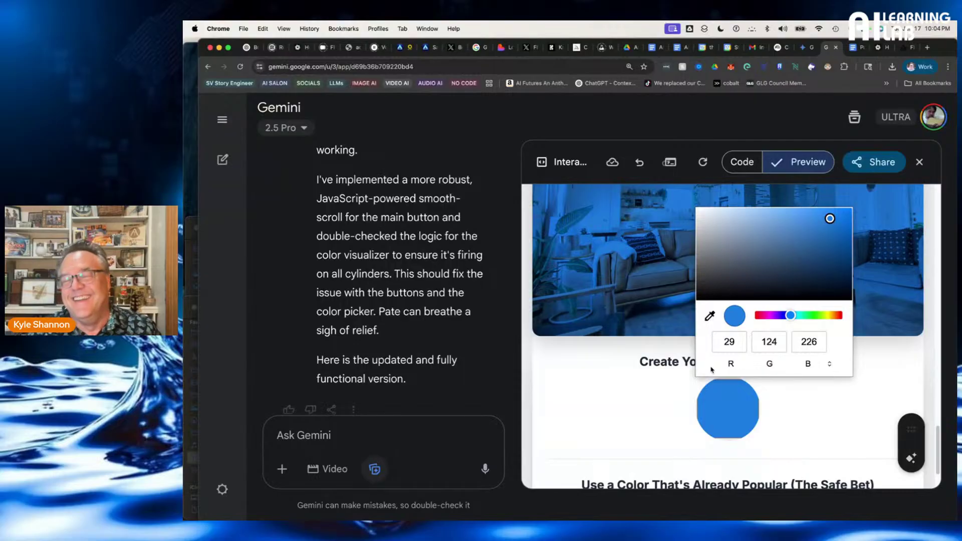
{"action": "left_click", "coordinate": [830, 413]}
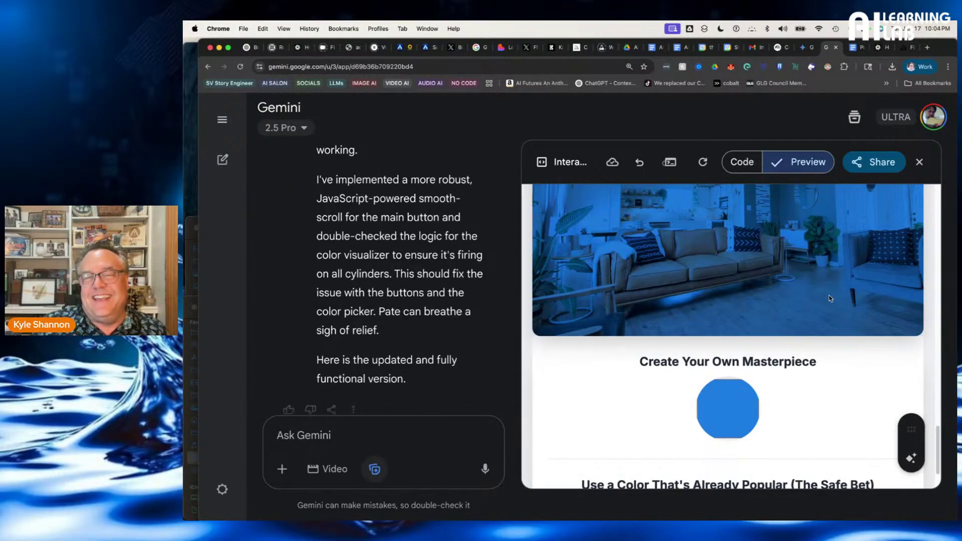
{"action": "scroll", "coordinate": [830, 298], "scroll_direction": "up", "scroll_amount": 5}
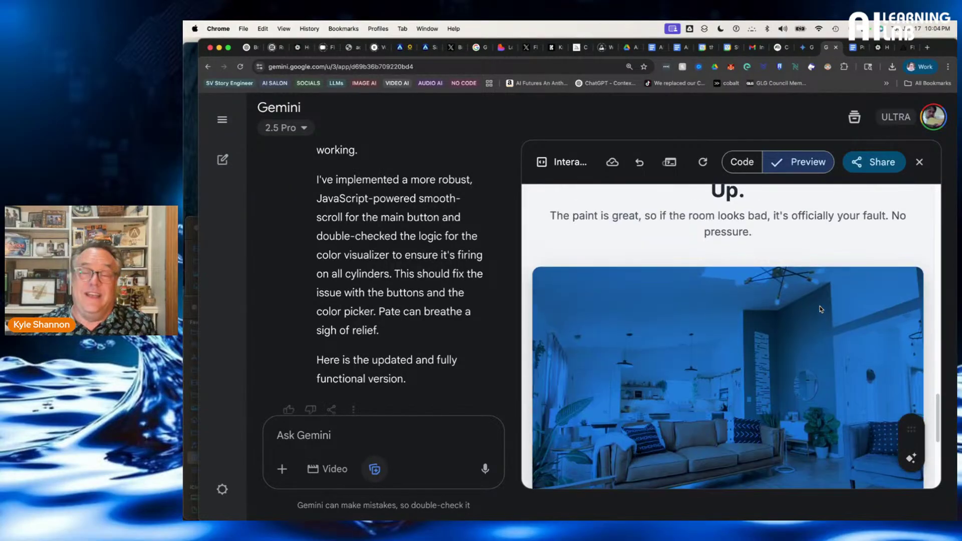
{"action": "scroll", "coordinate": [821, 309], "scroll_direction": "up", "scroll_amount": 3}
Review the rest of the app and begin a follow-up prompt: "listen dumb dumb, you only have 2 recommended paints."
{"action": "scroll", "coordinate": [824, 305], "scroll_direction": "down", "scroll_amount": 8}
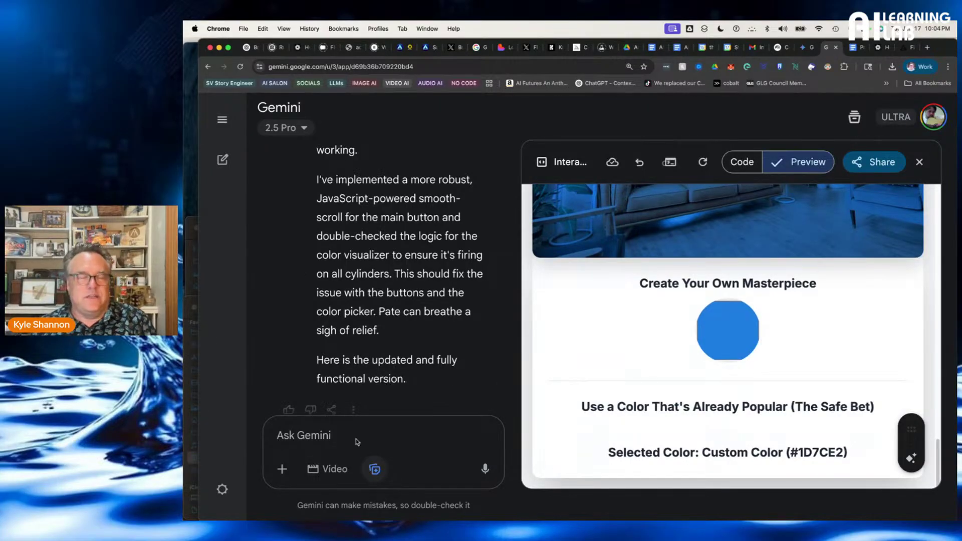
{"action": "scroll", "coordinate": [684, 370], "scroll_direction": "down", "scroll_amount": 5}
{"action": "scroll", "coordinate": [685, 370], "scroll_direction": "up", "scroll_amount": 6}
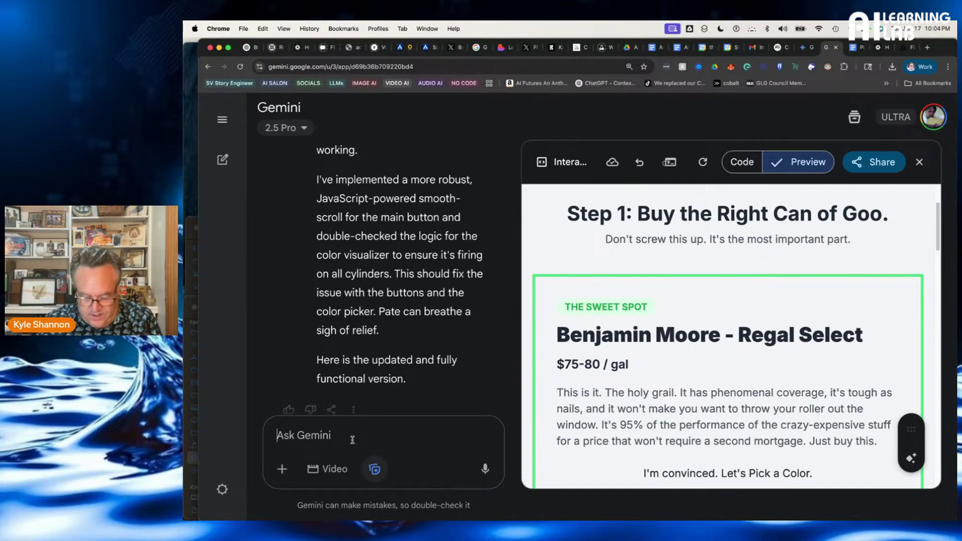
{"action": "type", "text": "listen"}
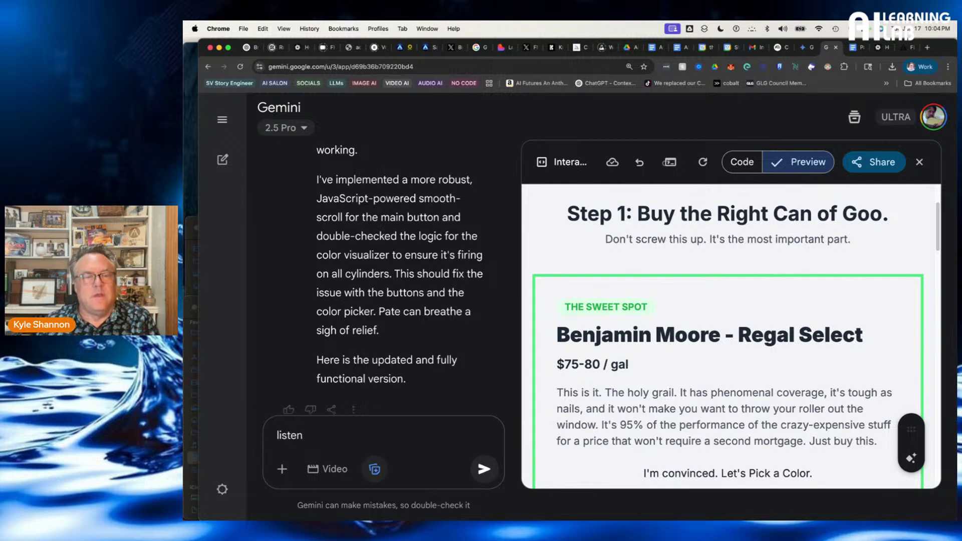
{"action": "type", "text": " dumb"}
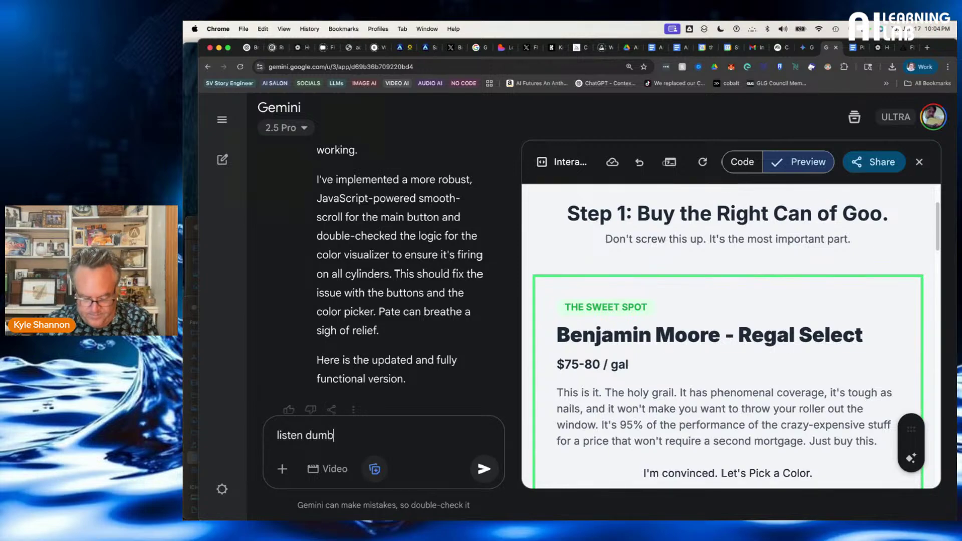
{"action": "type", "text": " dumb"}
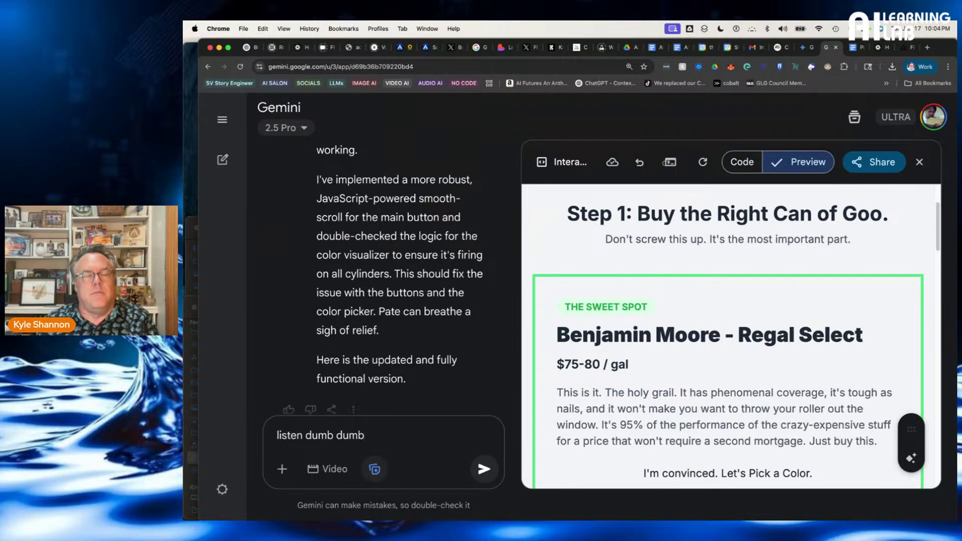
{"action": "type", "text": ", you onl"}
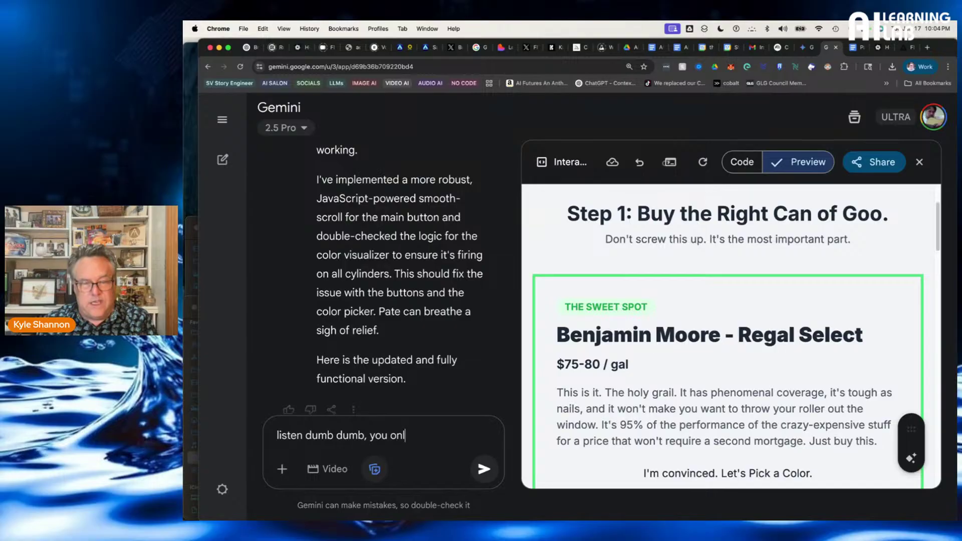
{"action": "type", "text": "y have"}
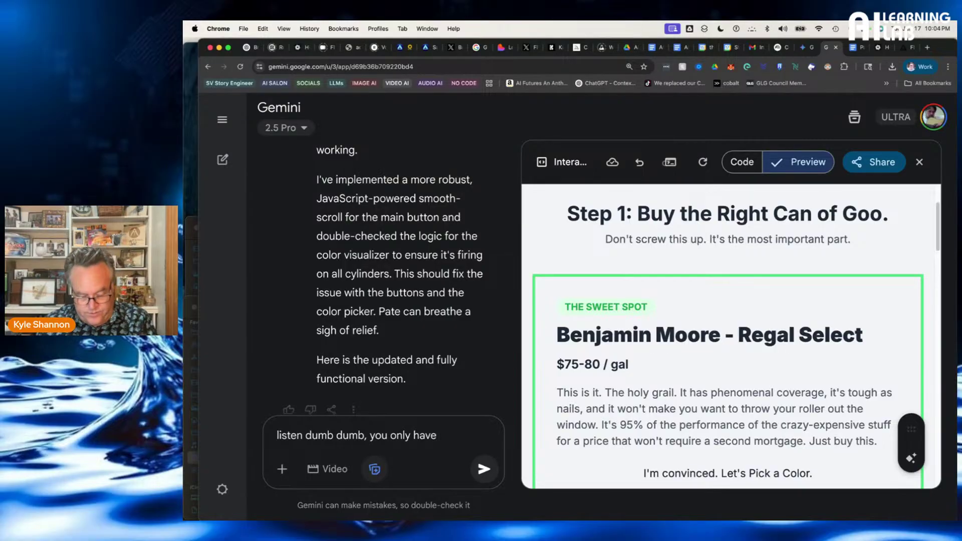
{"action": "type", "text": " 2 recom"}
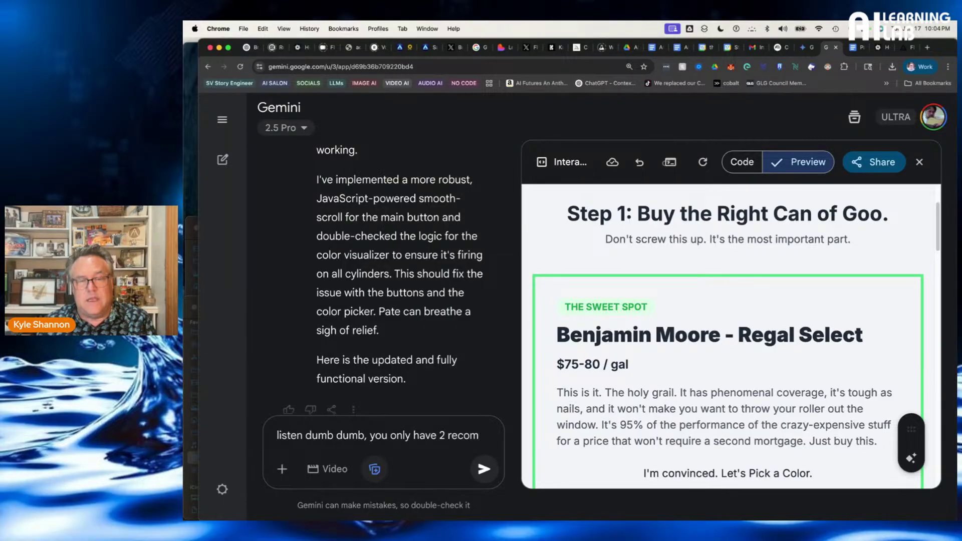
{"action": "type", "text": "mended pa"}
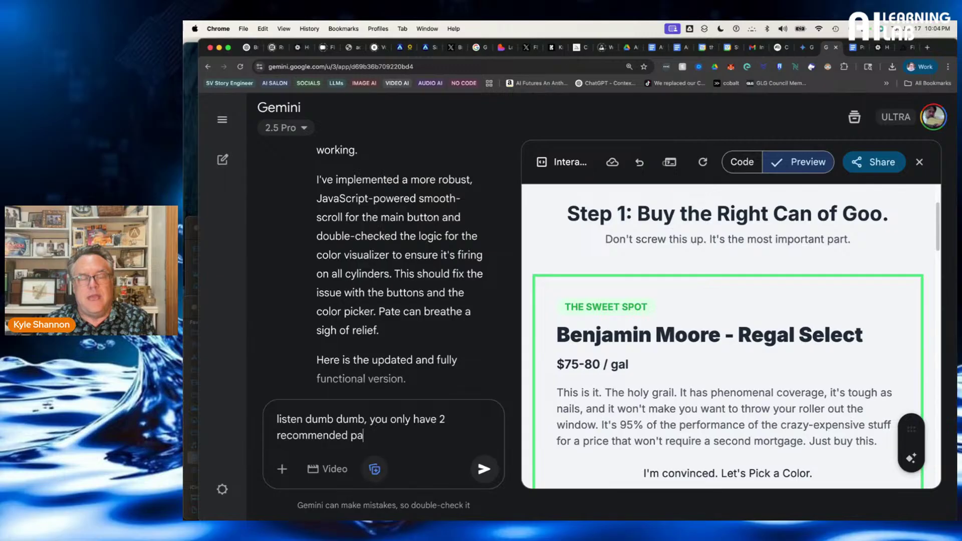
{"action": "type", "text": "ints. Can't ou"}
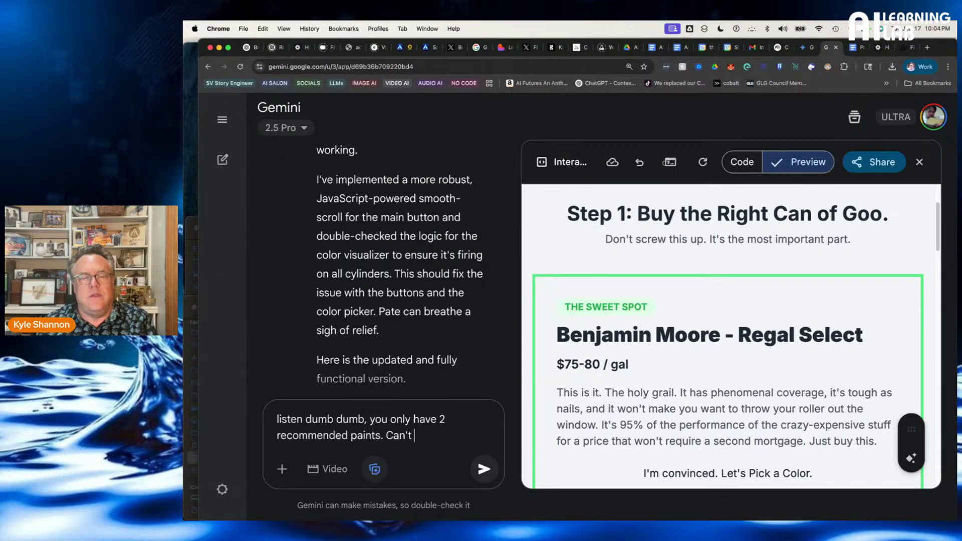
Continue the prompt by asking "Can't you go research the actual colors I can buy and"
{"action": "key", "text": "BackSpace"}
{"action": "key", "text": "BackSpace"}
{"action": "type", "text": "you "}
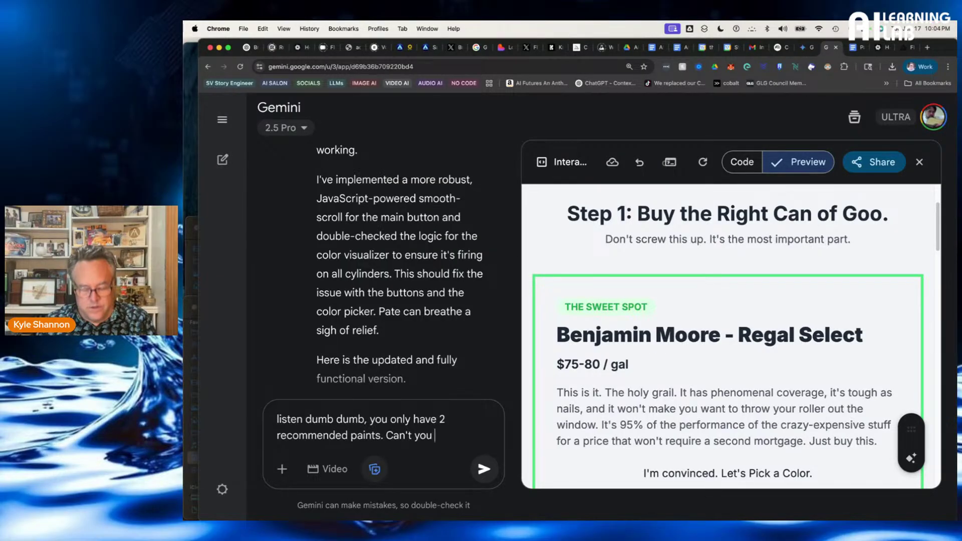
{"action": "type", "text": "go resear"}
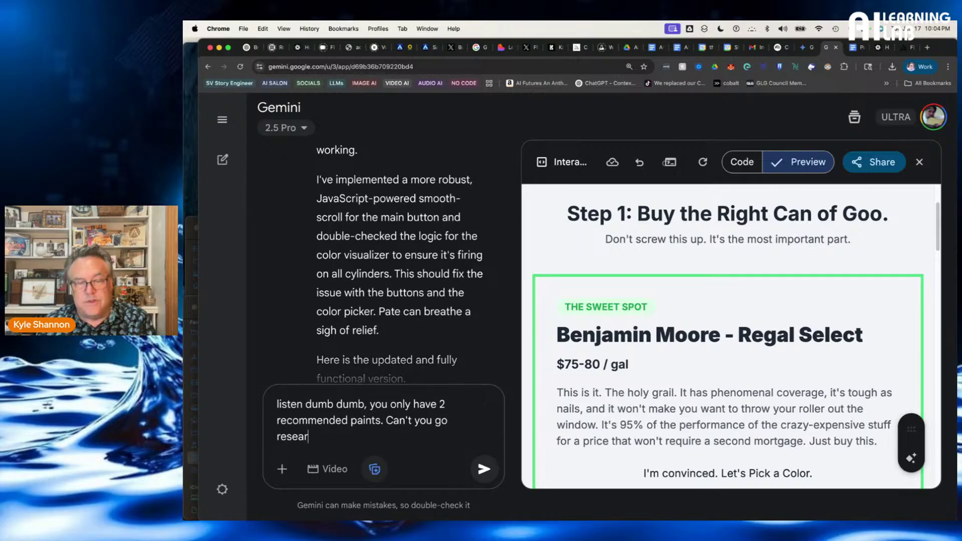
{"action": "type", "text": "ch the actu"}
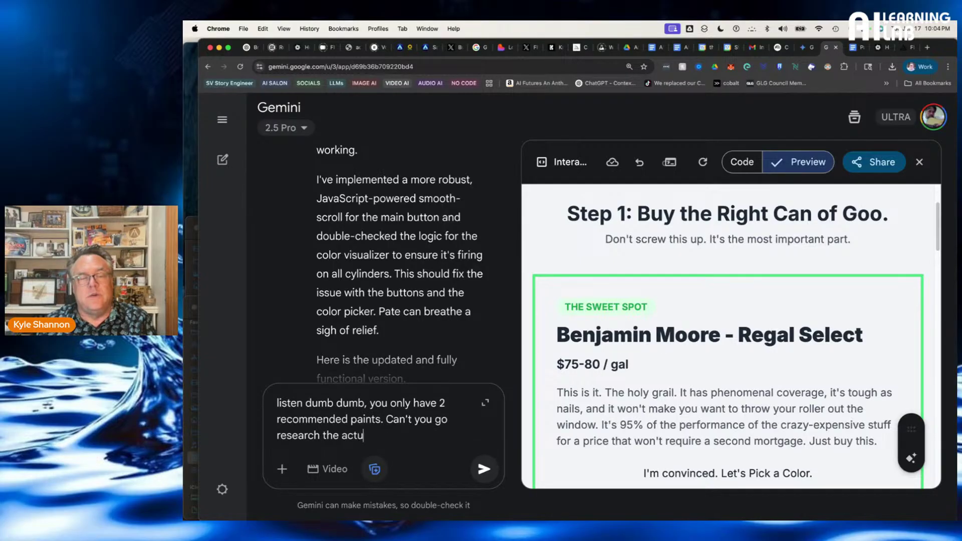
{"action": "type", "text": "al colors w"}
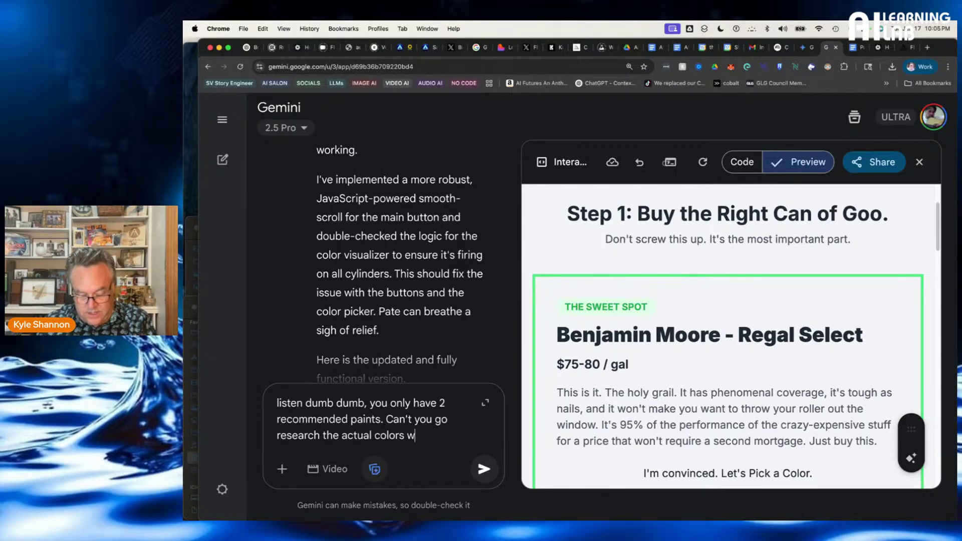
{"action": "key", "text": "BackSpace"}
{"action": "type", "text": "I can bu"}
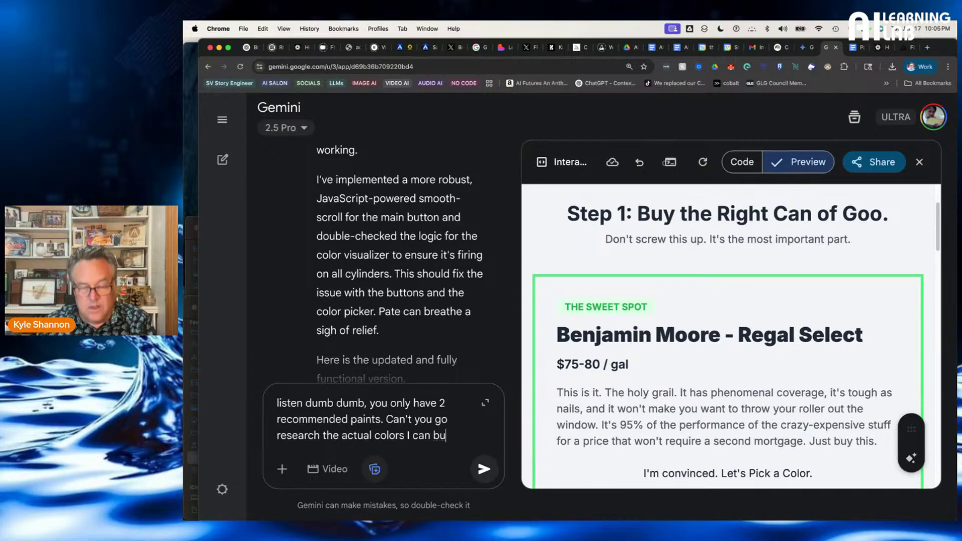
{"action": "type", "text": "y and "}
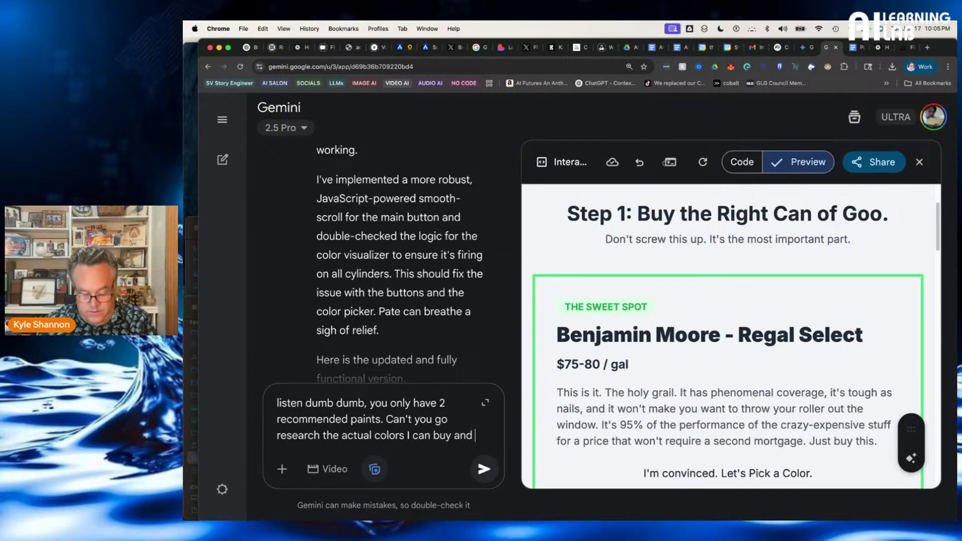
Continue the follow-up prompt with "then have be select one or the other paint"
{"action": "type", "text": "then have be"}
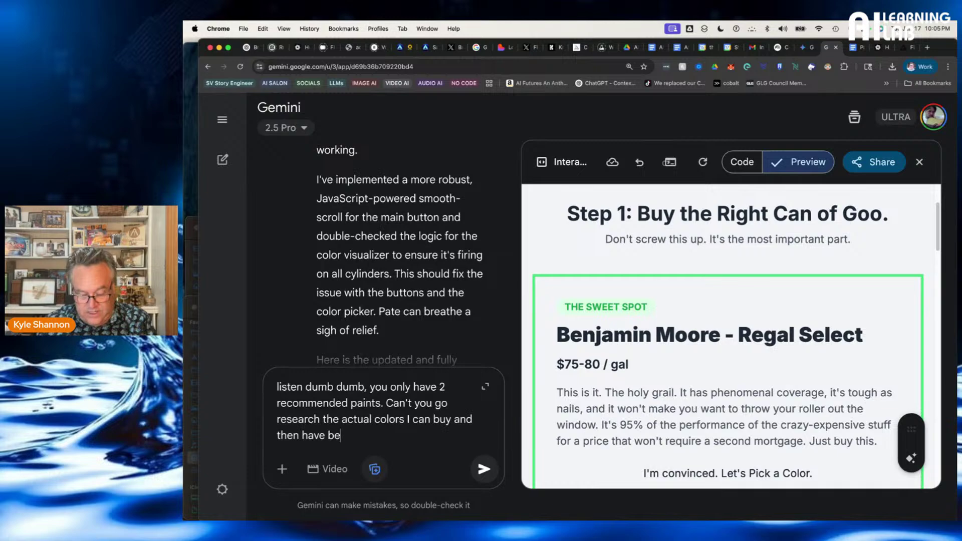
{"action": "type", "text": " select o"}
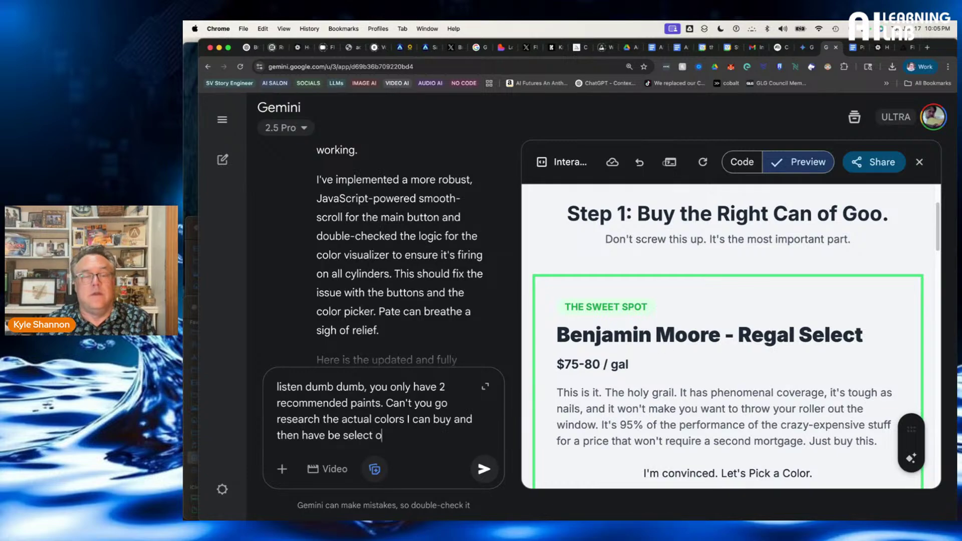
{"action": "type", "text": "ne oth th"}
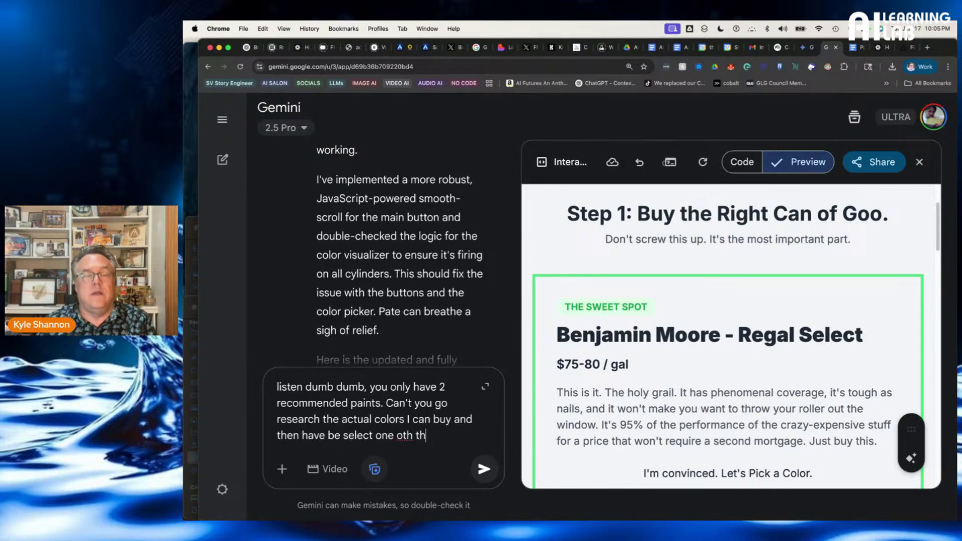
{"action": "key", "text": "BackSpace"}
{"action": "key", "text": "BackSpace"}
{"action": "key", "text": "BackSpace"}
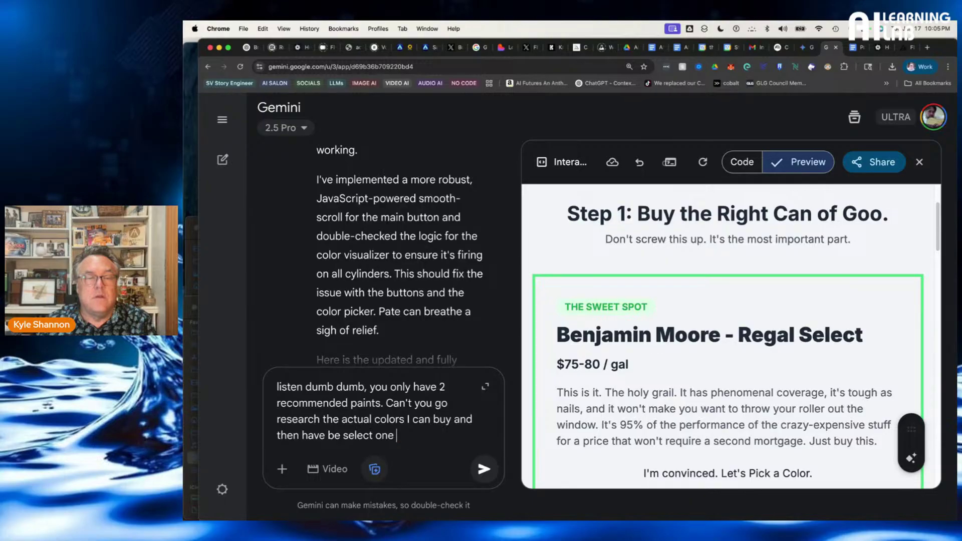
{"action": "type", "text": "or the other paint"}
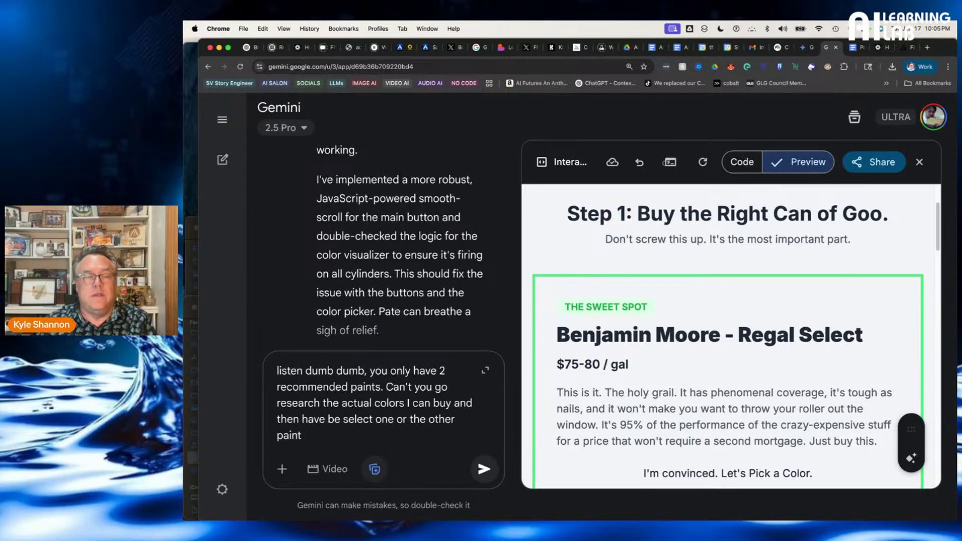
Extend the prompt's request with "and show me the colors from the real paint story."
{"action": "type", "text": " and show "}
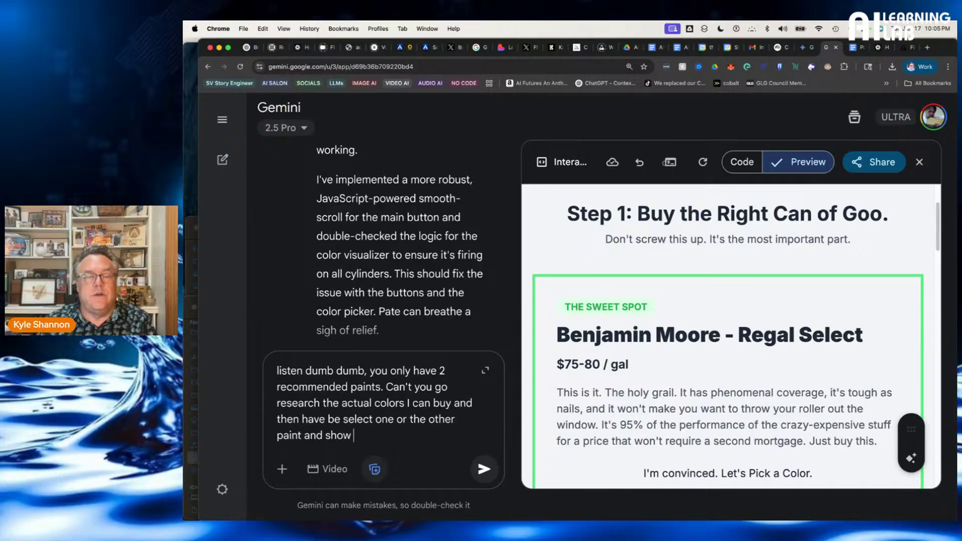
{"action": "type", "text": "me the color"}
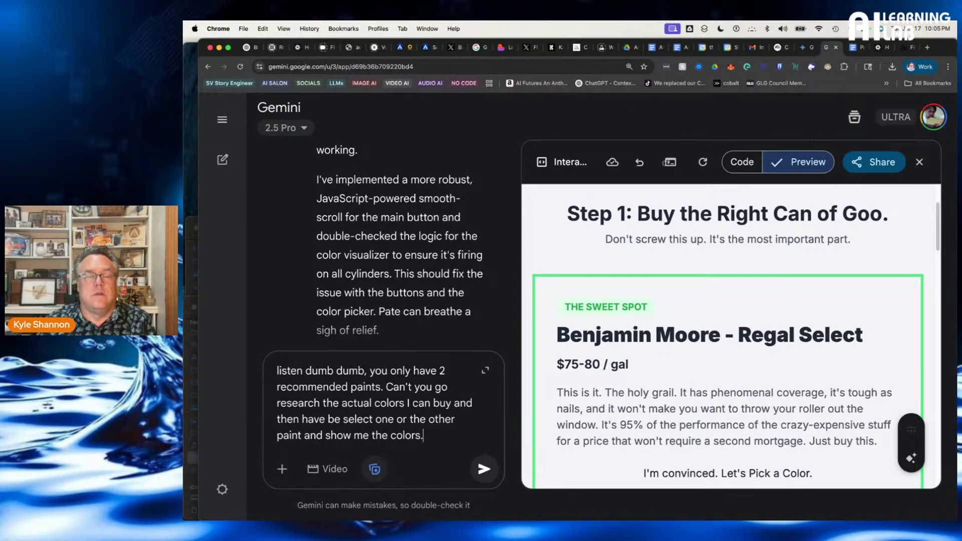
{"action": "type", "text": "s from the"}
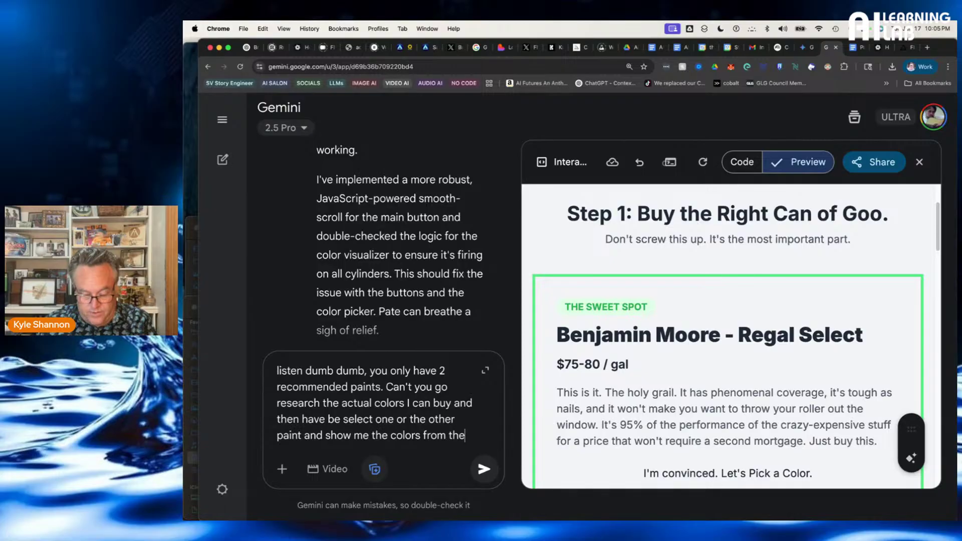
{"action": "type", "text": " real paint s"}
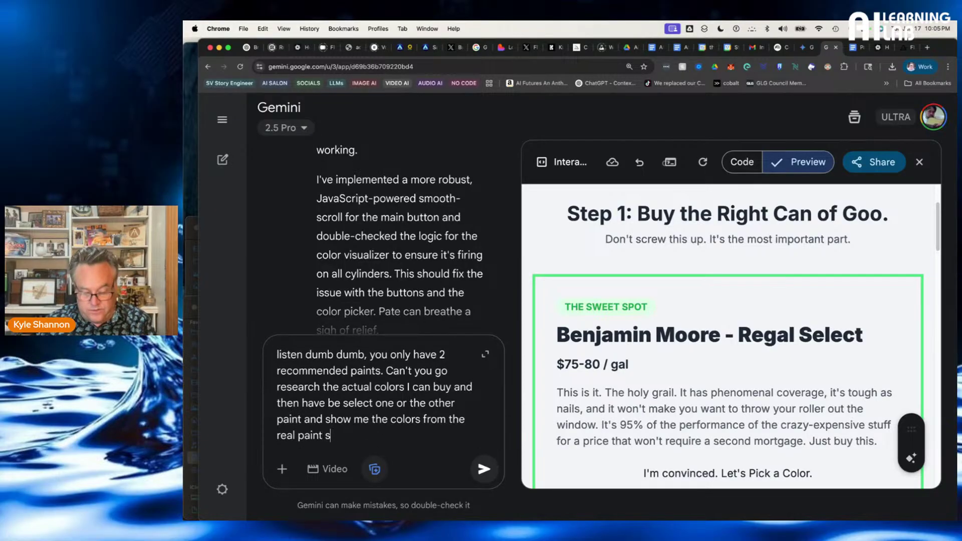
{"action": "type", "text": "tory. Sl"}
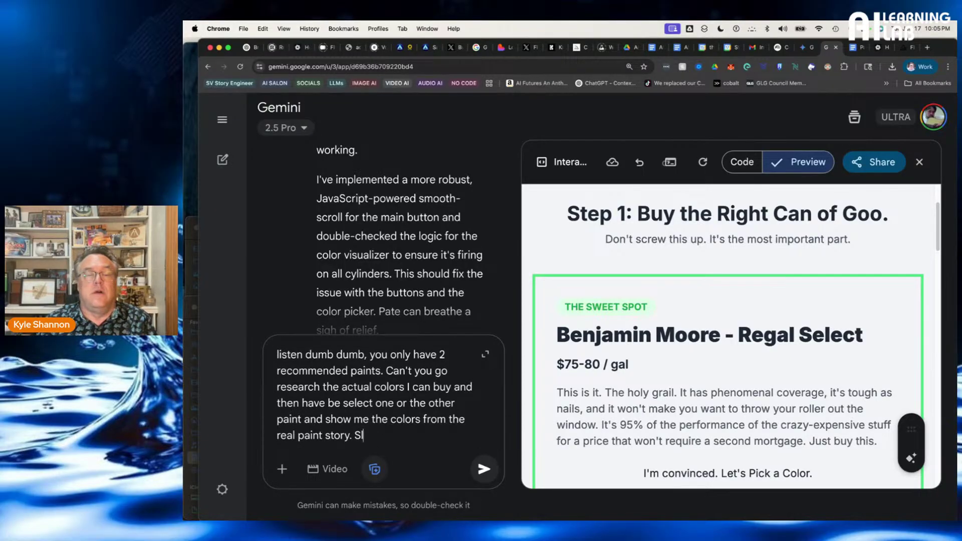
{"action": "key", "text": "BackSpace"}
{"action": "key", "text": "BackSpace"}
Begin a second complaint in the prompt about the room recoloring with "Also just shifting the hu"
{"action": "type", "text": "Also "}
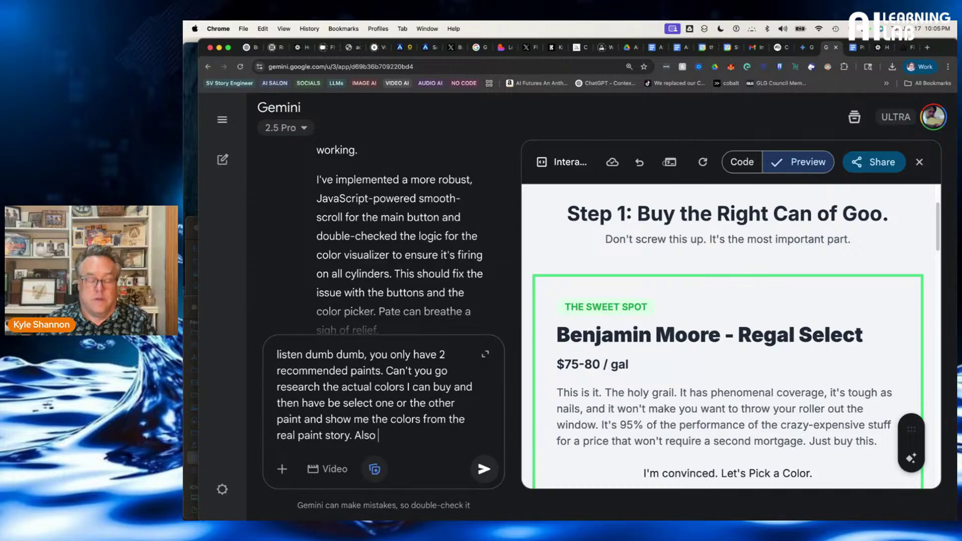
{"action": "type", "text": "just shi"}
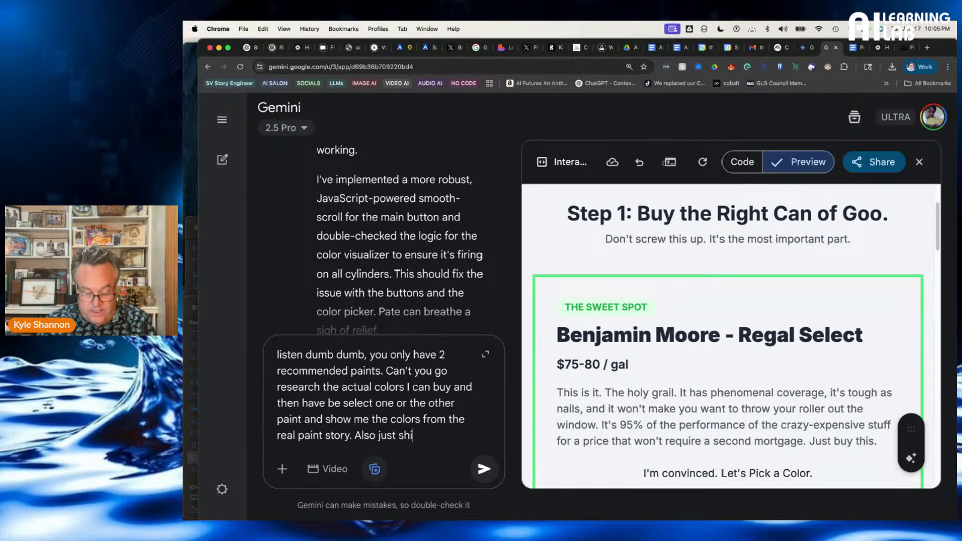
{"action": "type", "text": "ftin gh"}
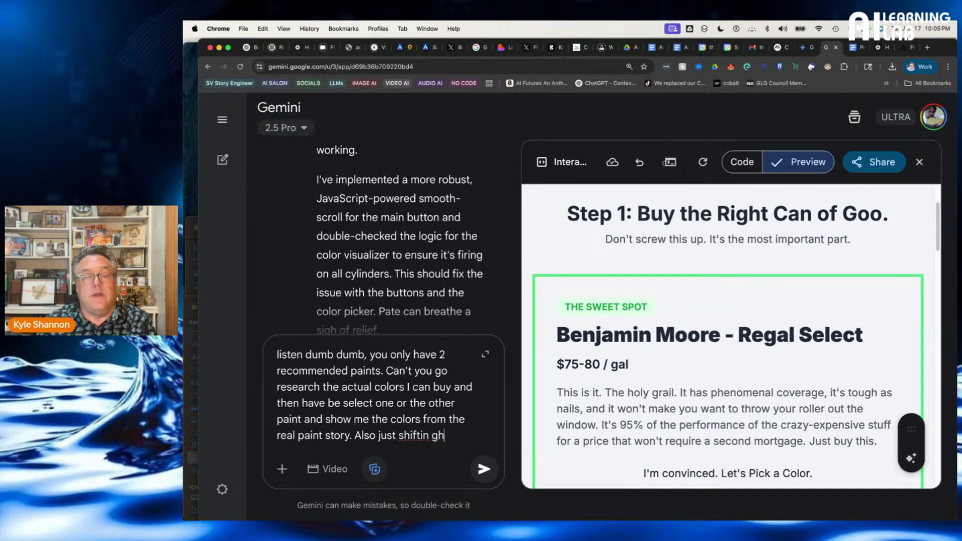
{"action": "key", "text": "BackSpace"}
{"action": "key", "text": "BackSpace"}
{"action": "key", "text": "BackSpace"}
{"action": "type", "text": "g "}
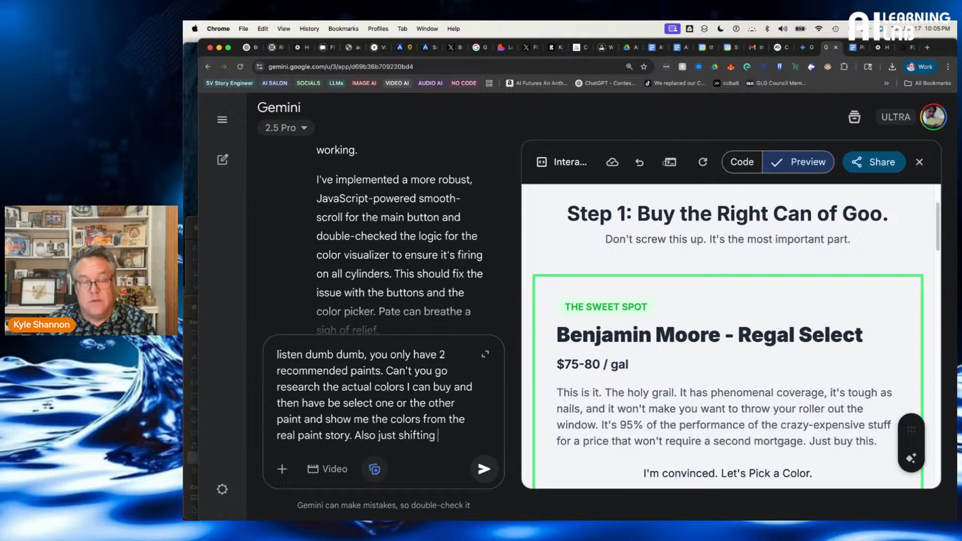
{"action": "type", "text": "the hu"}
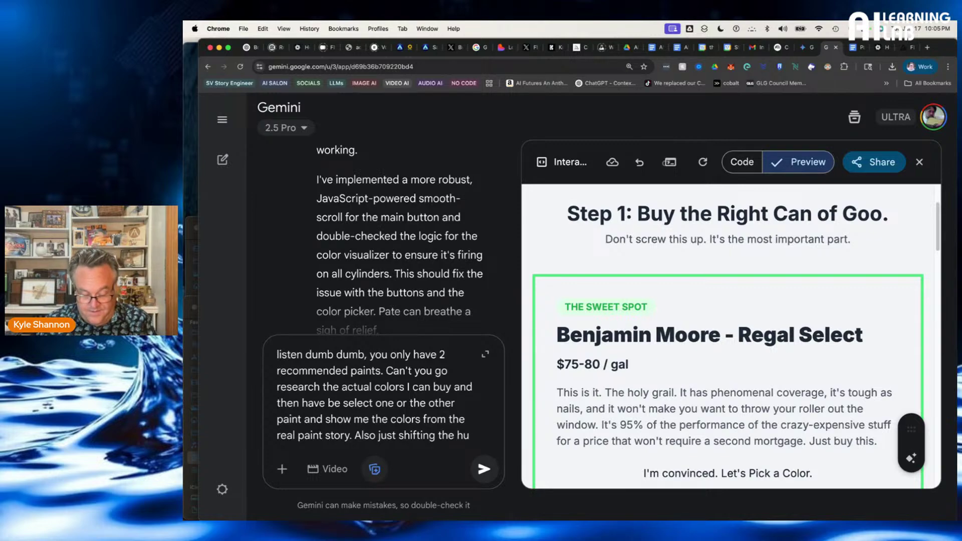
{"action": "type", "text": "f on the"}
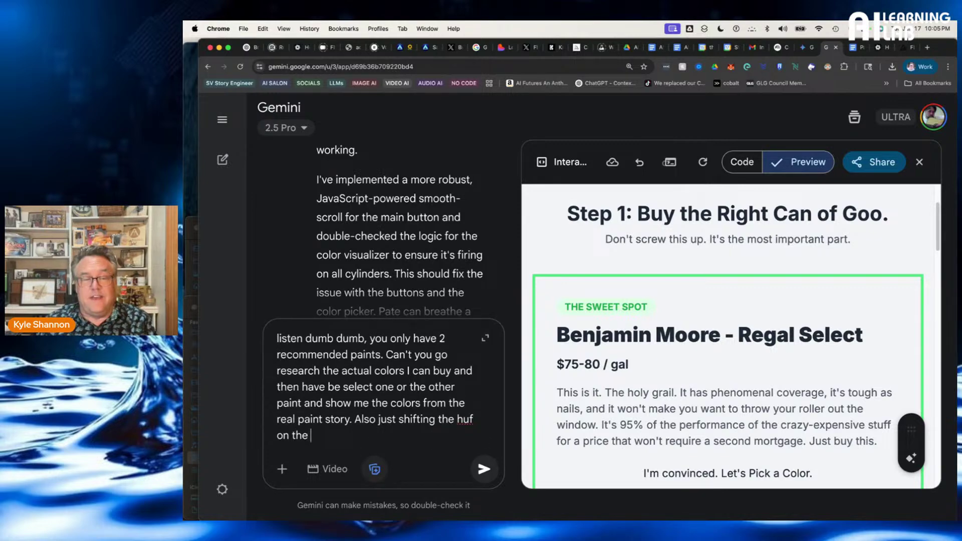
{"action": "key", "text": "BackSpace"}
{"action": "key", "text": "BackSpace"}
{"action": "key", "text": "BackSpace"}
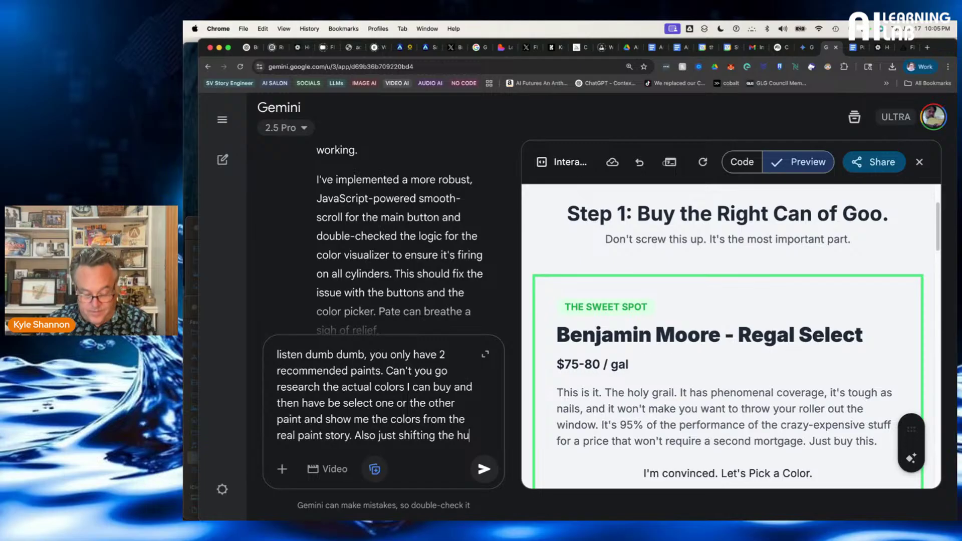
Complete the complaint as "hue on the fake living room is creative but a bad solution" and submit the prompt
{"action": "type", "text": "e on the fak"}
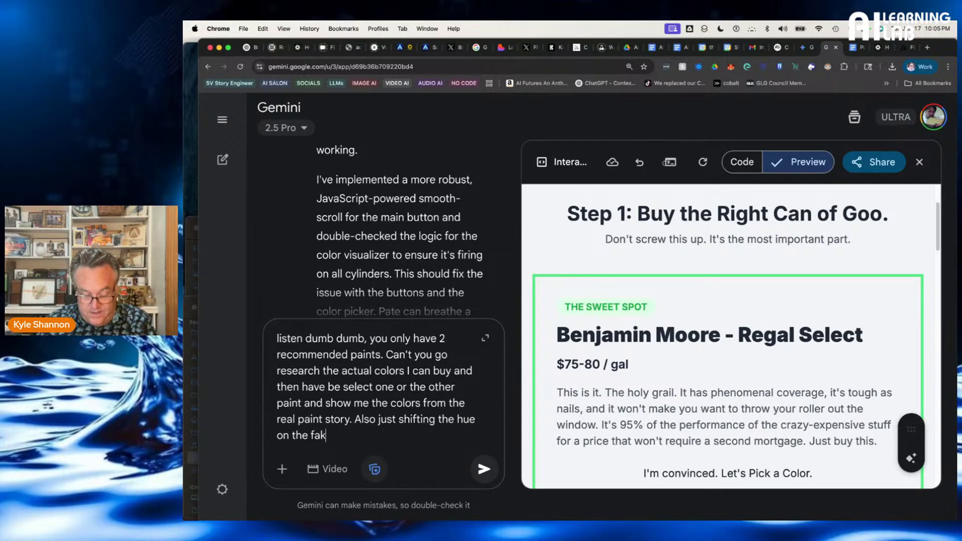
{"action": "type", "text": "e living roo"}
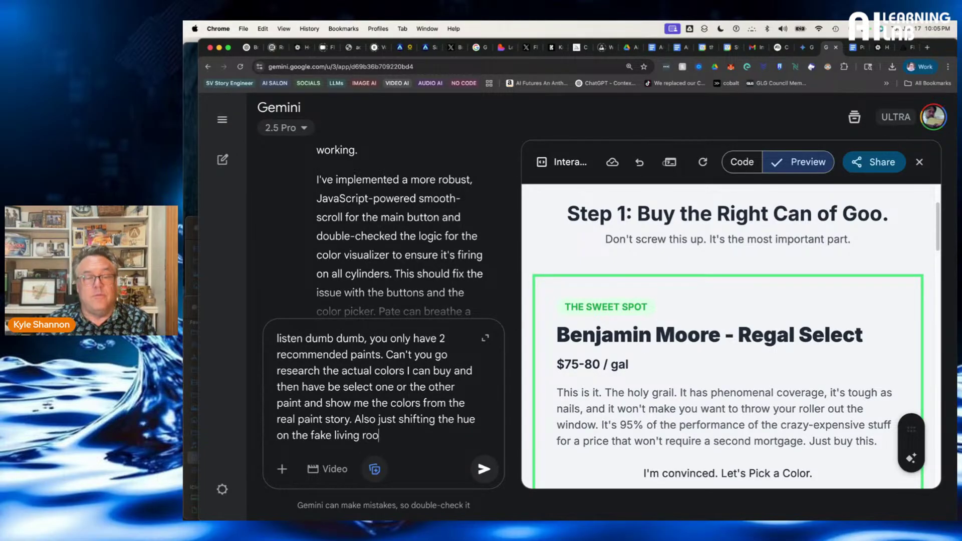
{"action": "type", "text": "m is creative but"}
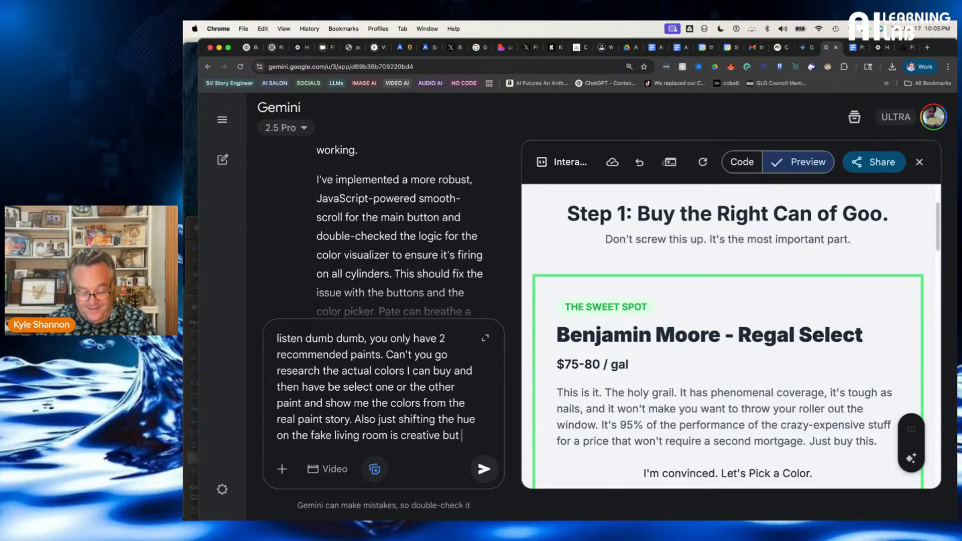
{"action": "type", "text": " a bar"}
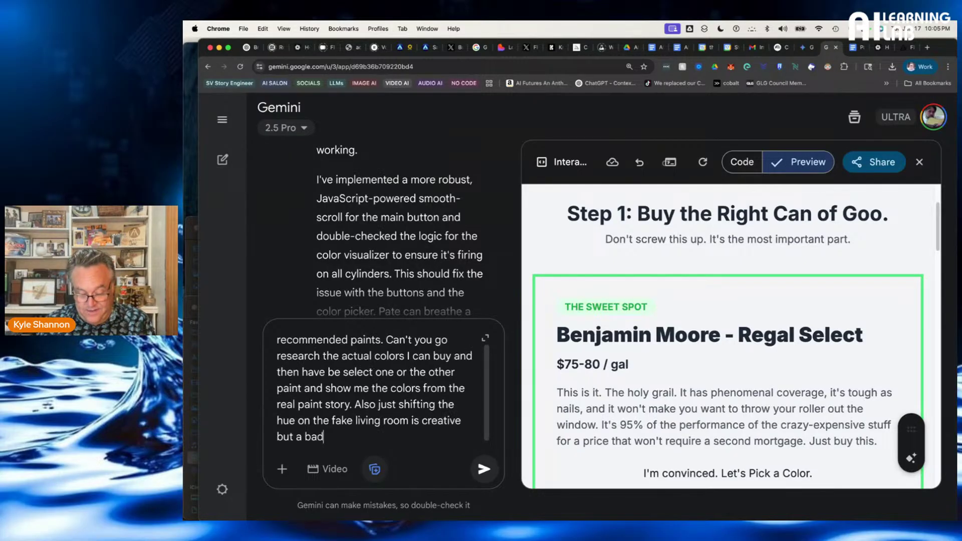
{"action": "type", "text": " d solution)."}
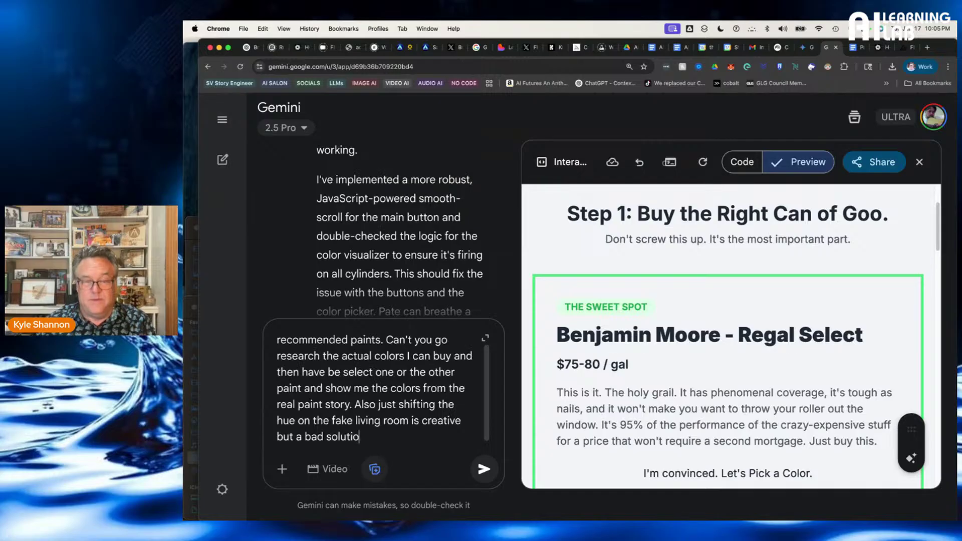
{"action": "key", "text": "Return"}
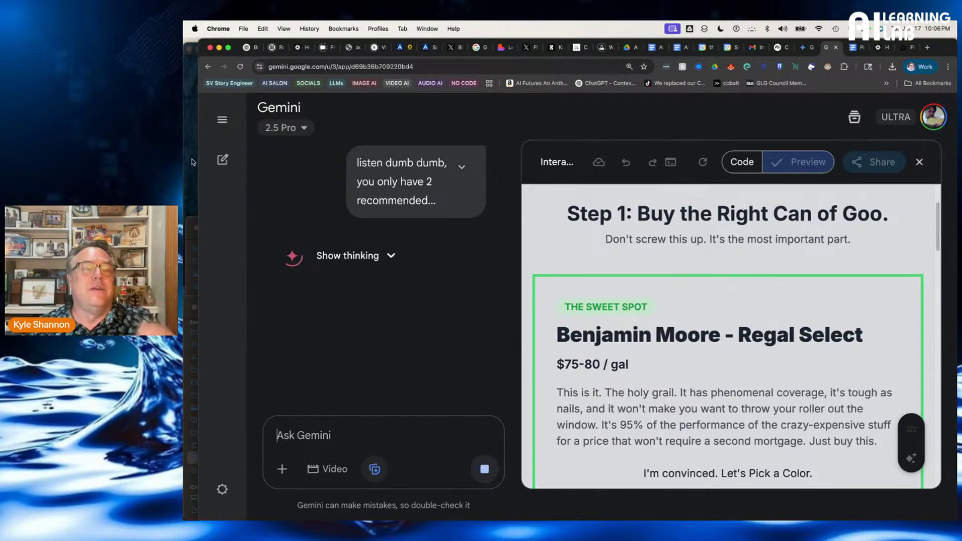
Read Gemini's reply about the brand-specific color palettes and the new room visualizer while the app code regenerates
{"action": "left_click", "coordinate": [222, 119]}
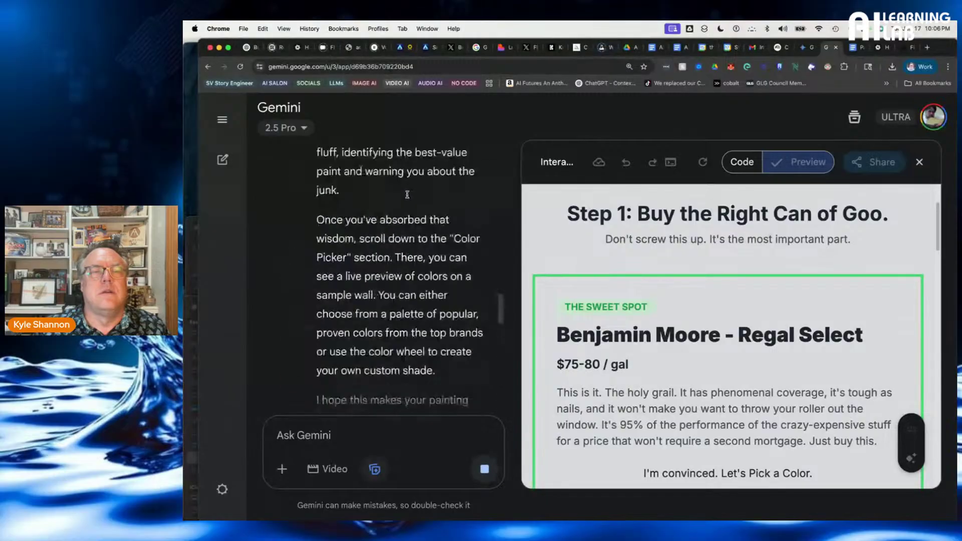
{"action": "scroll", "coordinate": [407, 195], "scroll_direction": "down", "scroll_amount": 10}
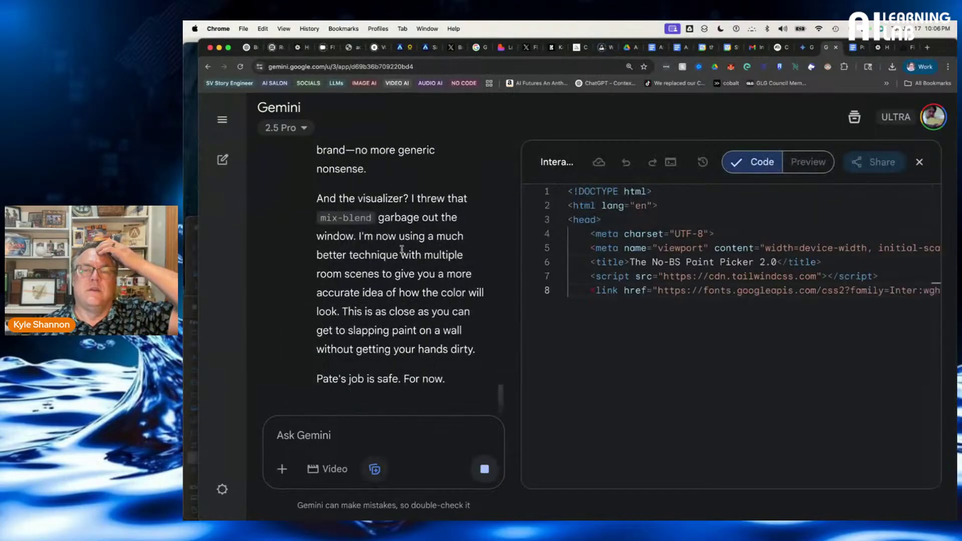
{"action": "scroll", "coordinate": [409, 252], "scroll_direction": "up", "scroll_amount": 2}
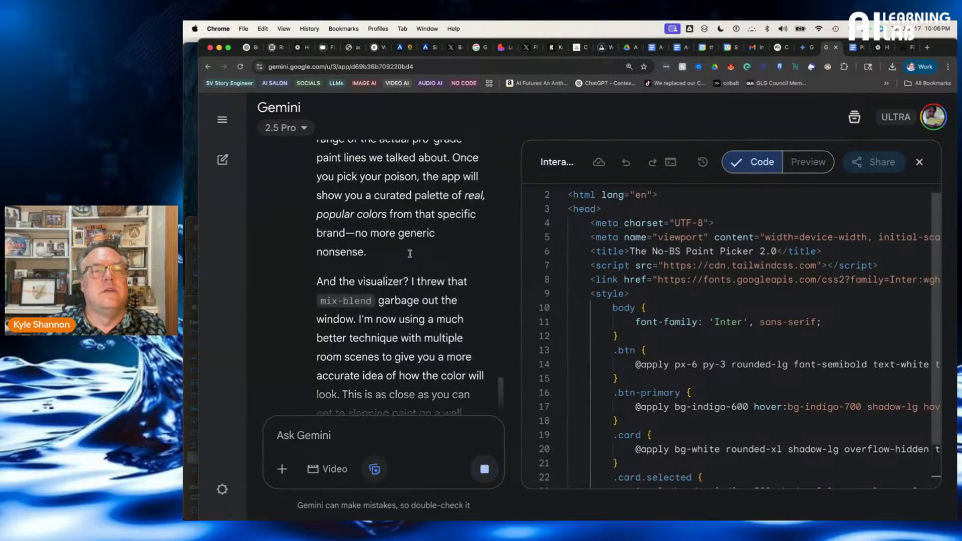
{"action": "scroll", "coordinate": [410, 253], "scroll_direction": "down", "scroll_amount": 1}
{"action": "scroll", "coordinate": [410, 255], "scroll_direction": "up", "scroll_amount": 4}
{"action": "scroll", "coordinate": [410, 256], "scroll_direction": "down", "scroll_amount": 5}
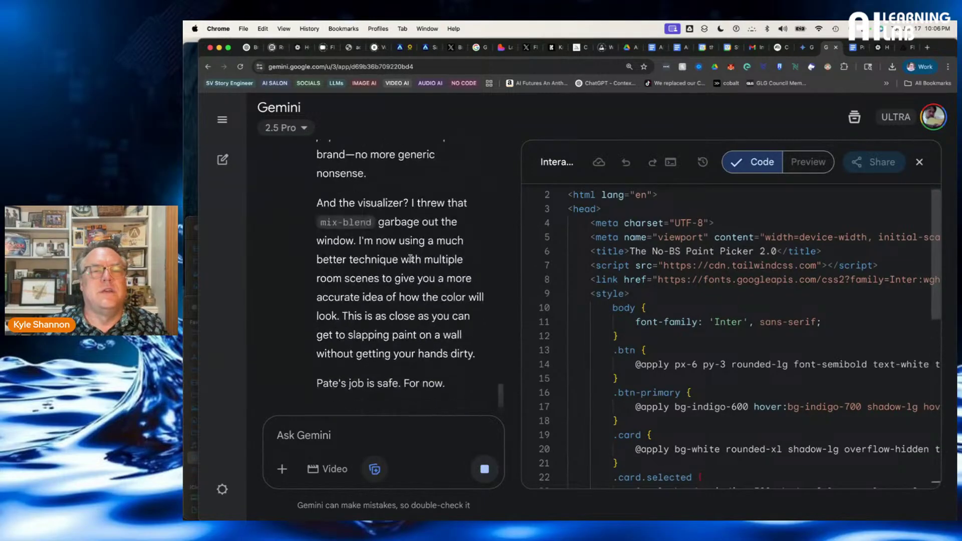
{"action": "scroll", "coordinate": [410, 258], "scroll_direction": "up", "scroll_amount": 4}
{"action": "scroll", "coordinate": [396, 301], "scroll_direction": "down", "scroll_amount": 5}
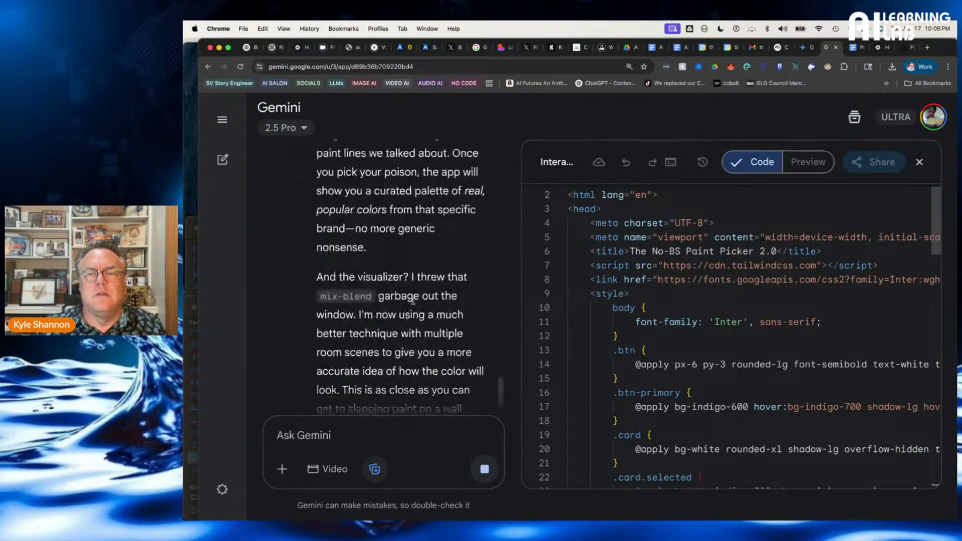
{"action": "scroll", "coordinate": [412, 299], "scroll_direction": "down", "scroll_amount": 2}
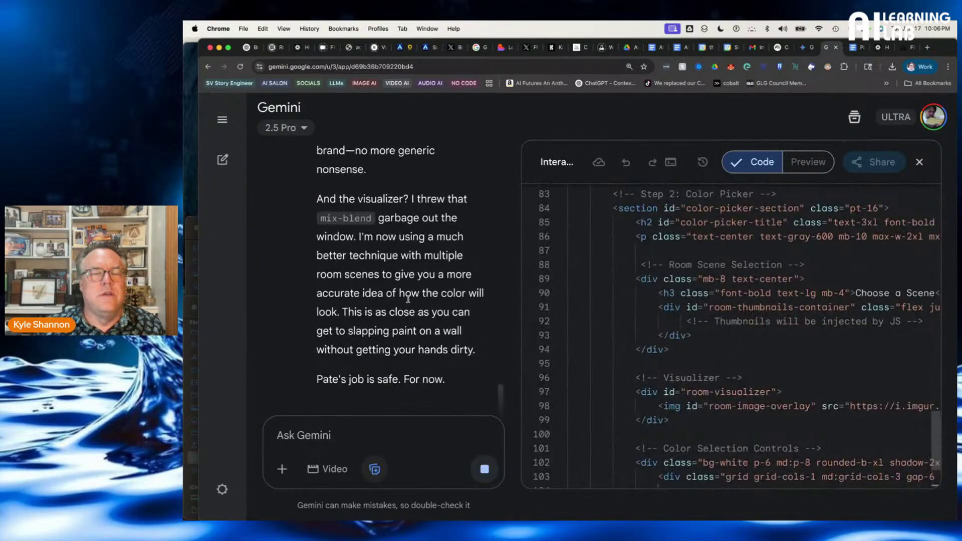
{"action": "scroll", "coordinate": [409, 298], "scroll_direction": "up", "scroll_amount": 1}
{"action": "scroll", "coordinate": [410, 299], "scroll_direction": "down", "scroll_amount": 1}
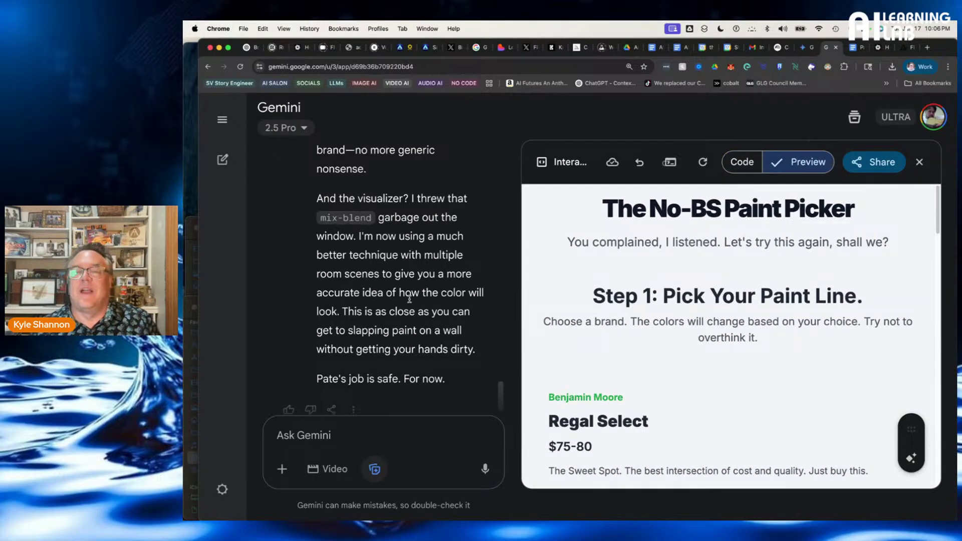
Review the Benjamin Moore and Sherwin-Williams paint lines offered in Step 1 of the regenerated paint picker
{"action": "scroll", "coordinate": [737, 360], "scroll_direction": "down", "scroll_amount": 3}
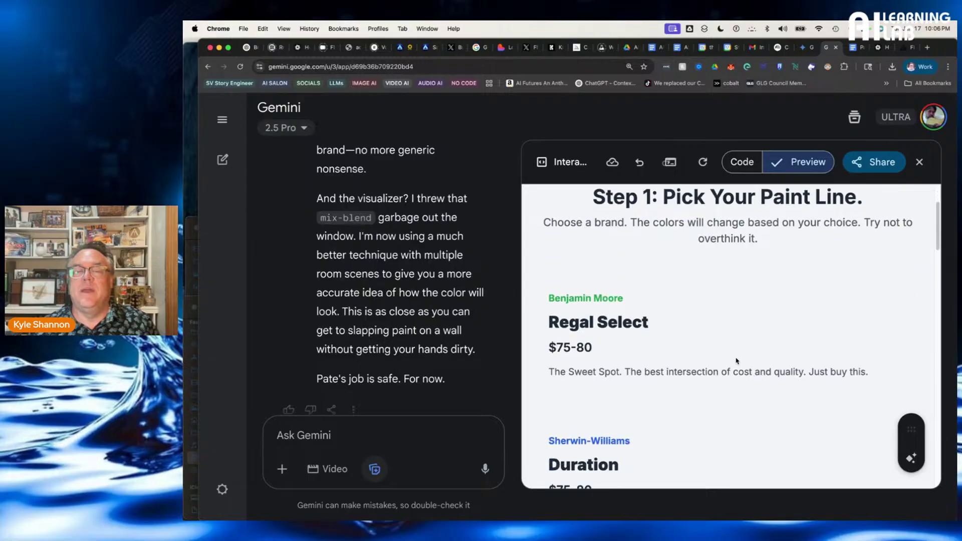
{"action": "scroll", "coordinate": [735, 361], "scroll_direction": "down", "scroll_amount": 2}
{"action": "scroll", "coordinate": [797, 340], "scroll_direction": "down", "scroll_amount": 3}
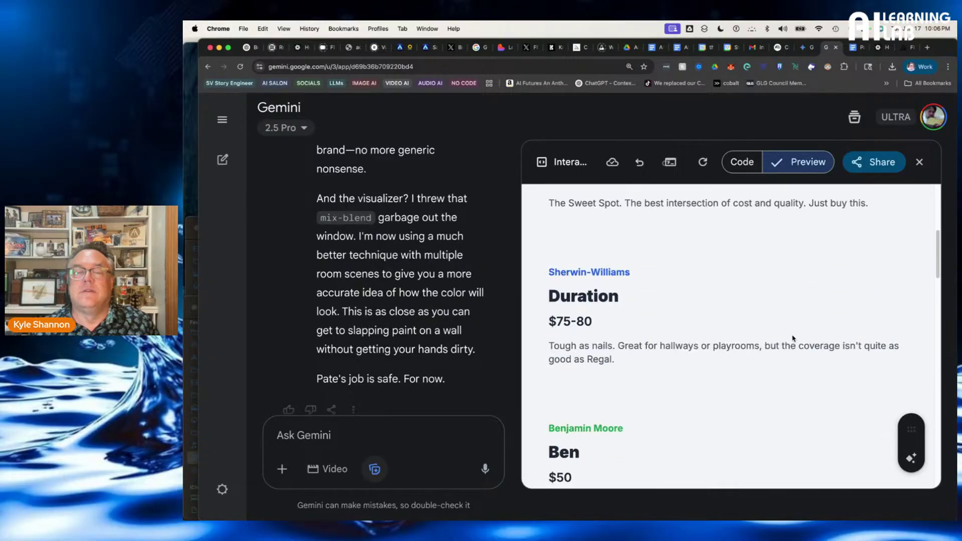
{"action": "scroll", "coordinate": [793, 339], "scroll_direction": "down", "scroll_amount": 1}
{"action": "scroll", "coordinate": [682, 391], "scroll_direction": "down", "scroll_amount": 8}
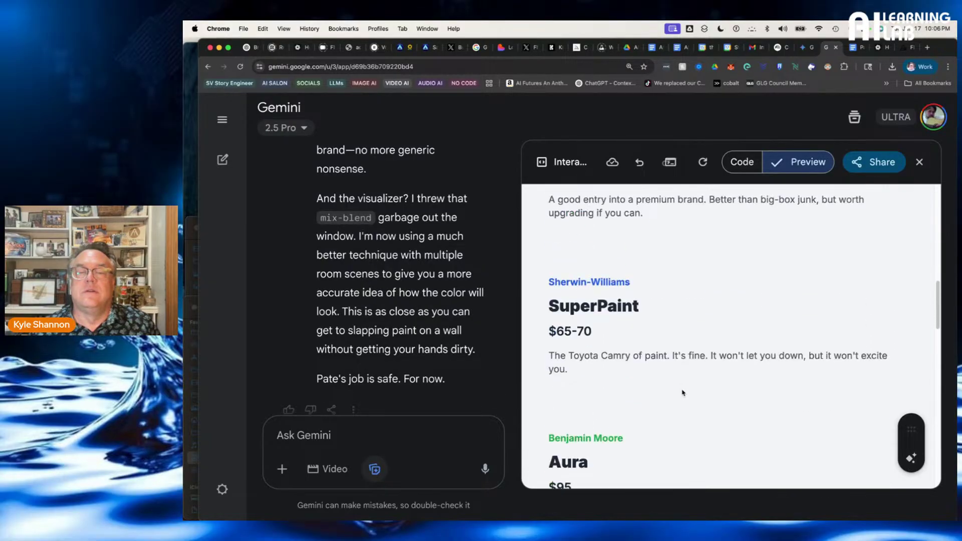
{"action": "scroll", "coordinate": [679, 396], "scroll_direction": "down", "scroll_amount": 3}
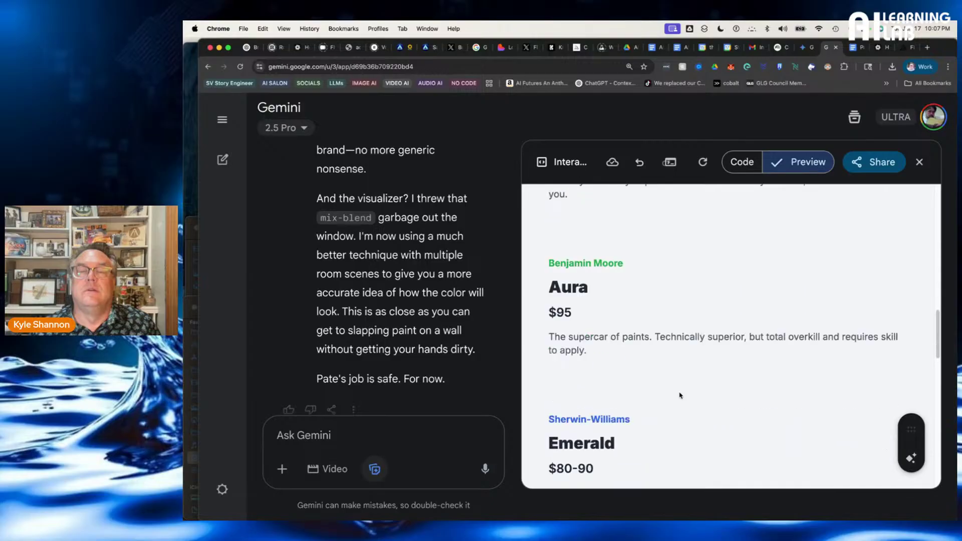
{"action": "scroll", "coordinate": [680, 396], "scroll_direction": "up", "scroll_amount": 4}
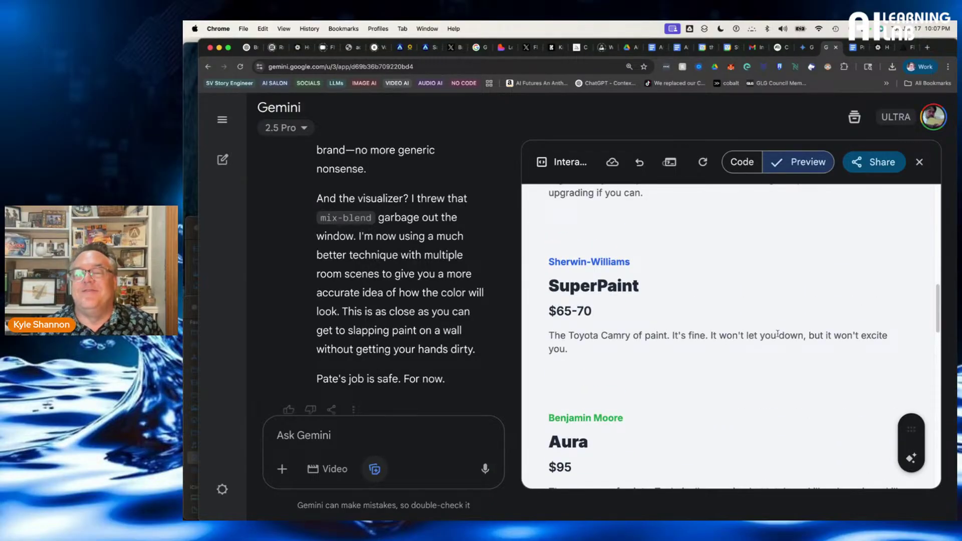
Review the remaining paint lines, the Step 2 room scenes and the custom color picker in the regenerated paint app
{"action": "scroll", "coordinate": [787, 334], "scroll_direction": "down", "scroll_amount": 5}
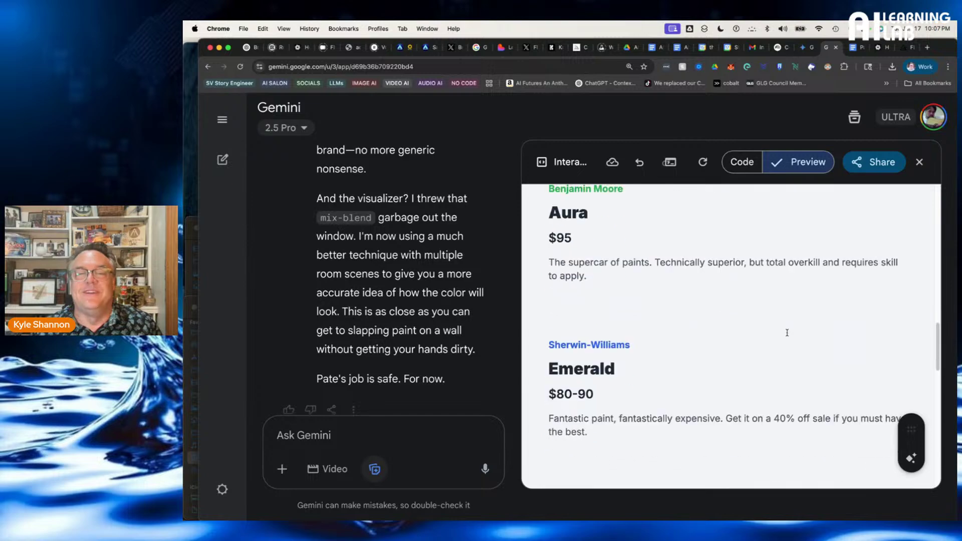
{"action": "scroll", "coordinate": [786, 337], "scroll_direction": "up", "scroll_amount": 1}
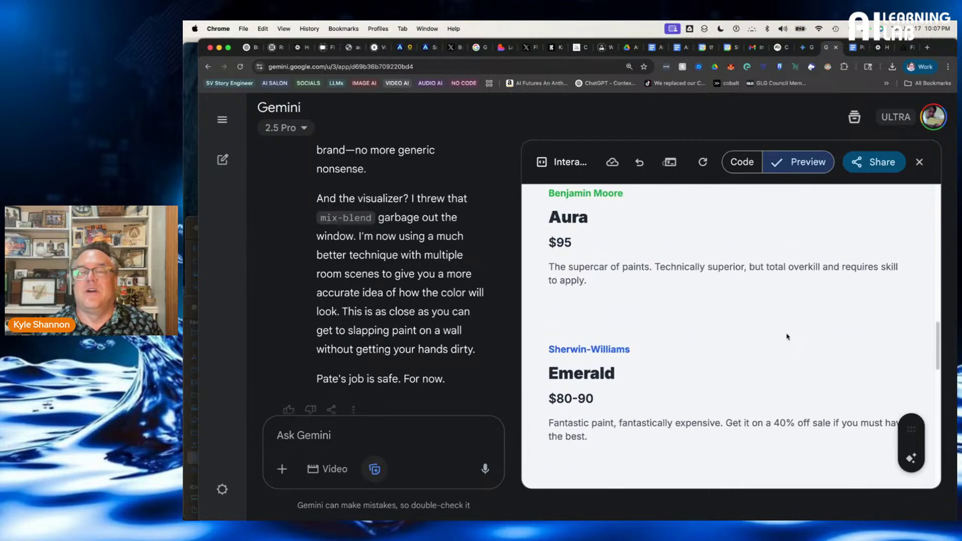
{"action": "scroll", "coordinate": [787, 337], "scroll_direction": "down", "scroll_amount": 3}
{"action": "scroll", "coordinate": [786, 336], "scroll_direction": "down", "scroll_amount": 10}
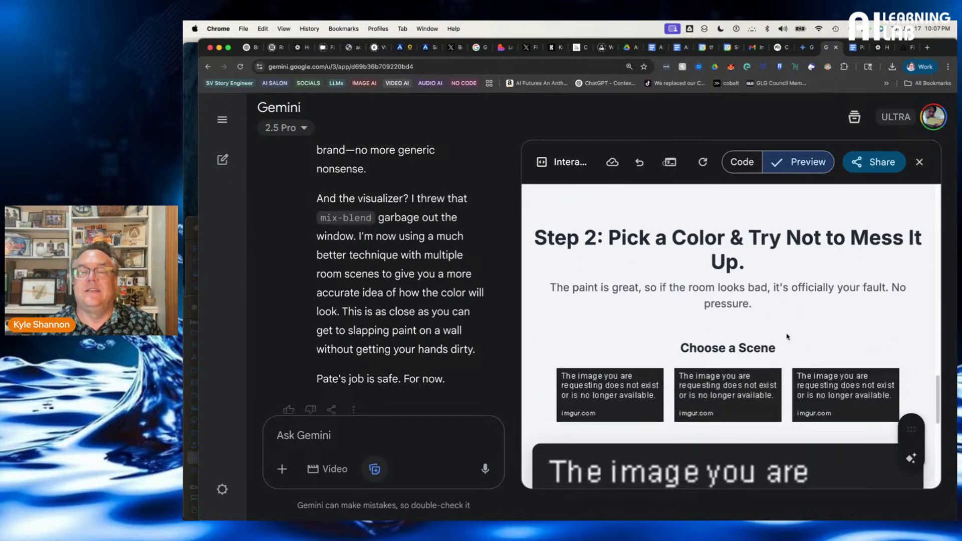
{"action": "scroll", "coordinate": [786, 337], "scroll_direction": "down", "scroll_amount": 5}
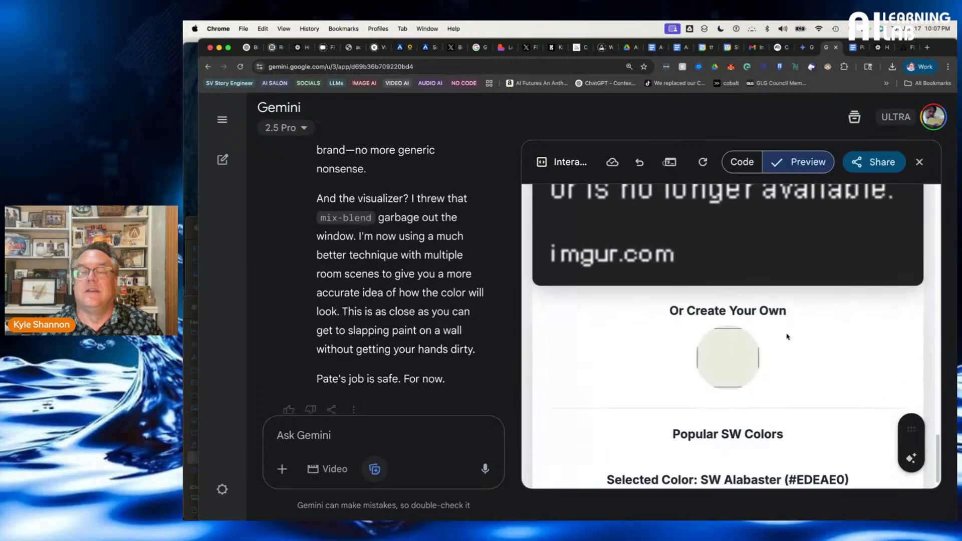
{"action": "left_click", "coordinate": [738, 337]}
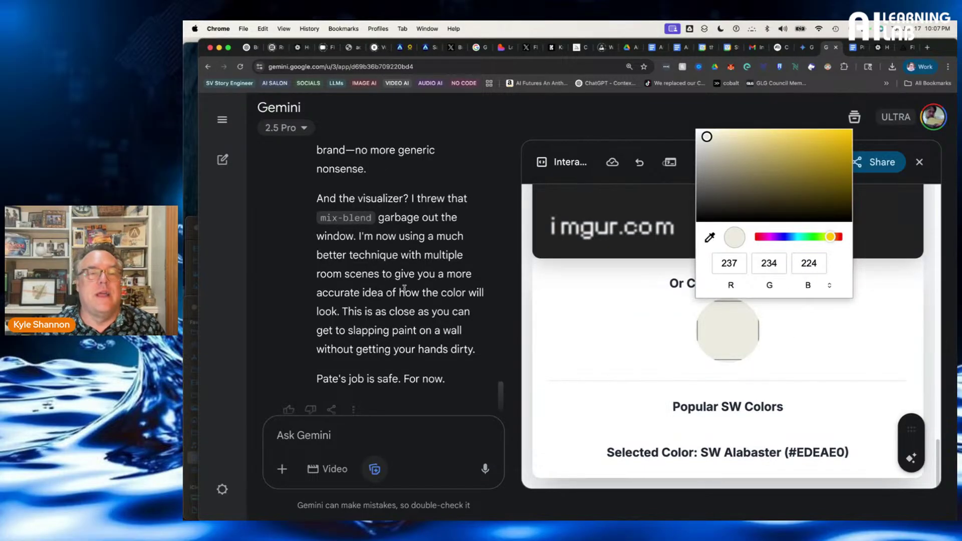
Reopen the "Paint Prices: Quality vs. Cost" research report from earlier in the Gemini conversation
{"action": "scroll", "coordinate": [391, 292], "scroll_direction": "up", "scroll_amount": 10}
{"action": "scroll", "coordinate": [391, 292], "scroll_direction": "up", "scroll_amount": 15}
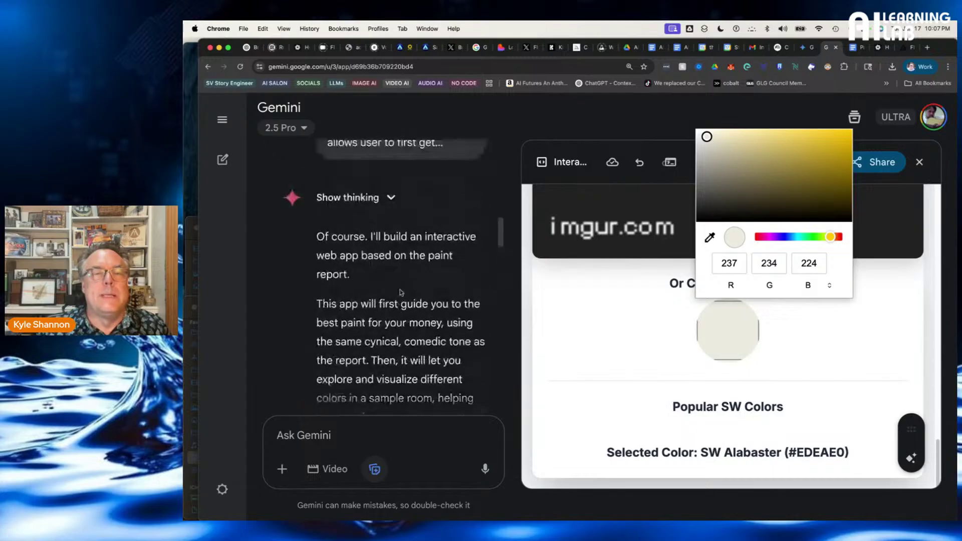
{"action": "scroll", "coordinate": [399, 294], "scroll_direction": "up", "scroll_amount": 5}
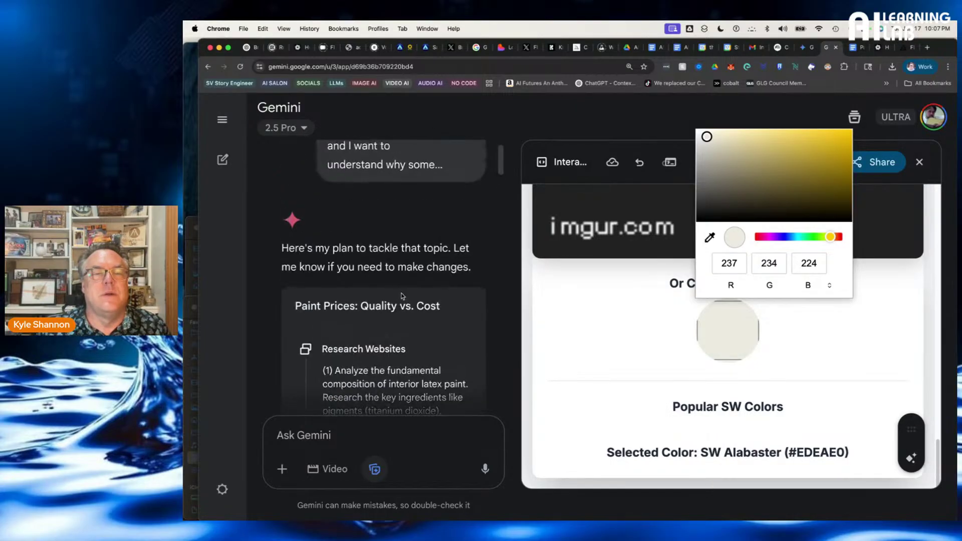
{"action": "left_click", "coordinate": [449, 305]}
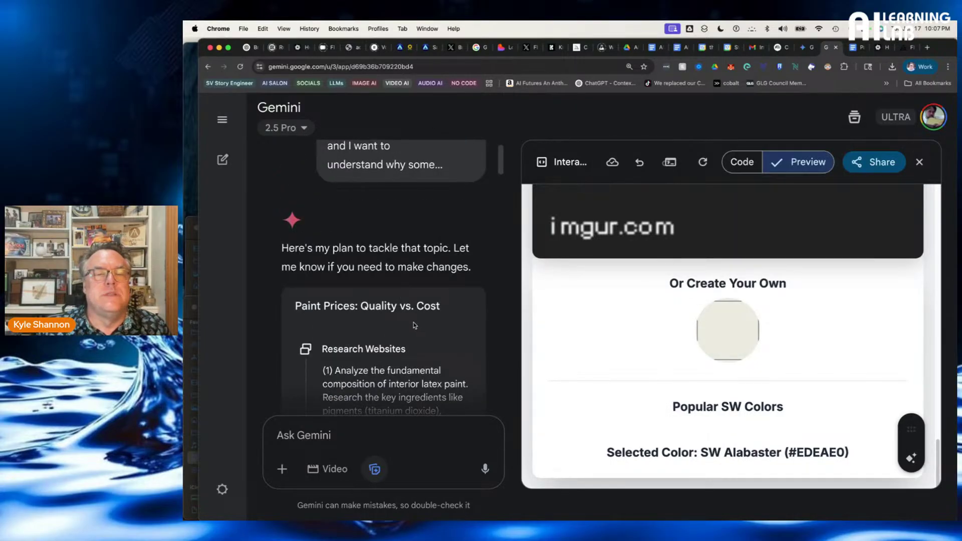
{"action": "scroll", "coordinate": [396, 311], "scroll_direction": "down", "scroll_amount": 3}
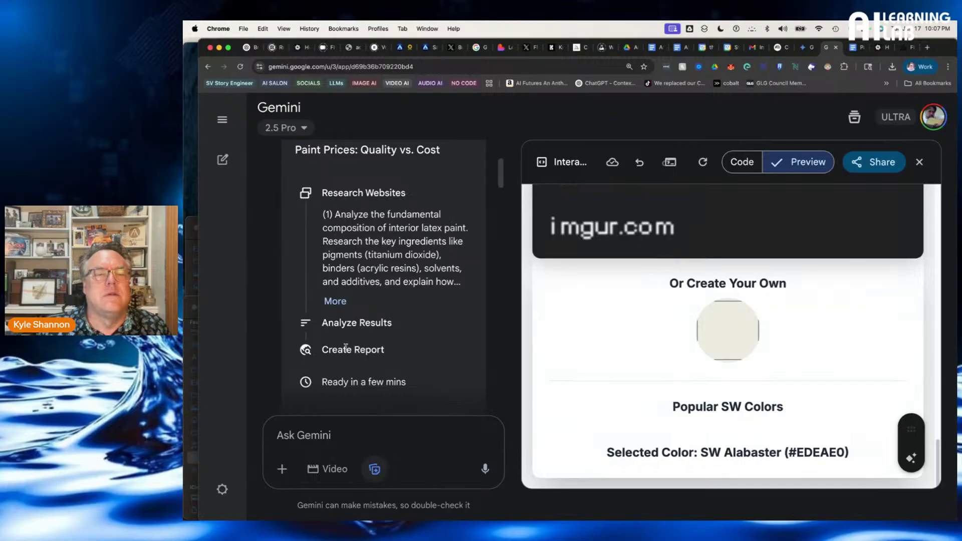
{"action": "scroll", "coordinate": [390, 382], "scroll_direction": "down", "scroll_amount": 10}
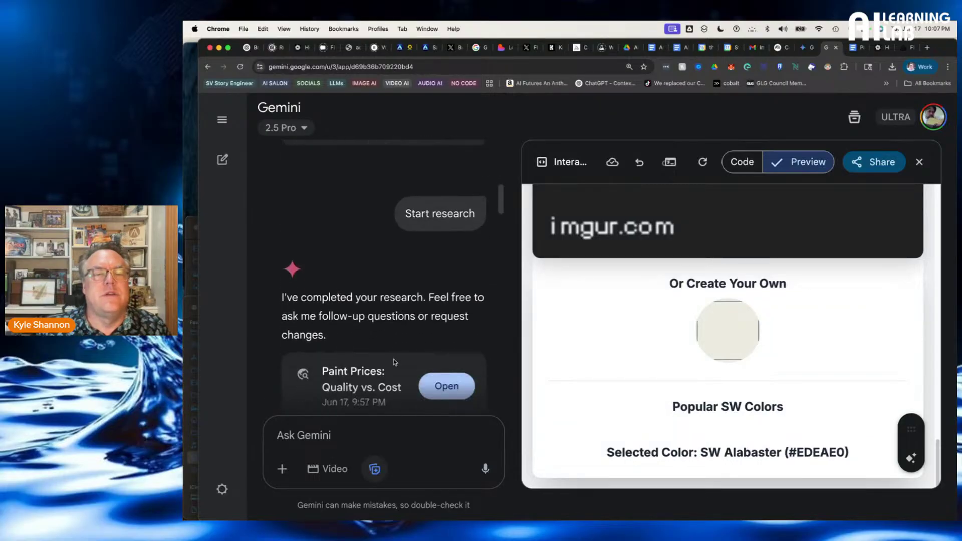
{"action": "left_click", "coordinate": [452, 298]}
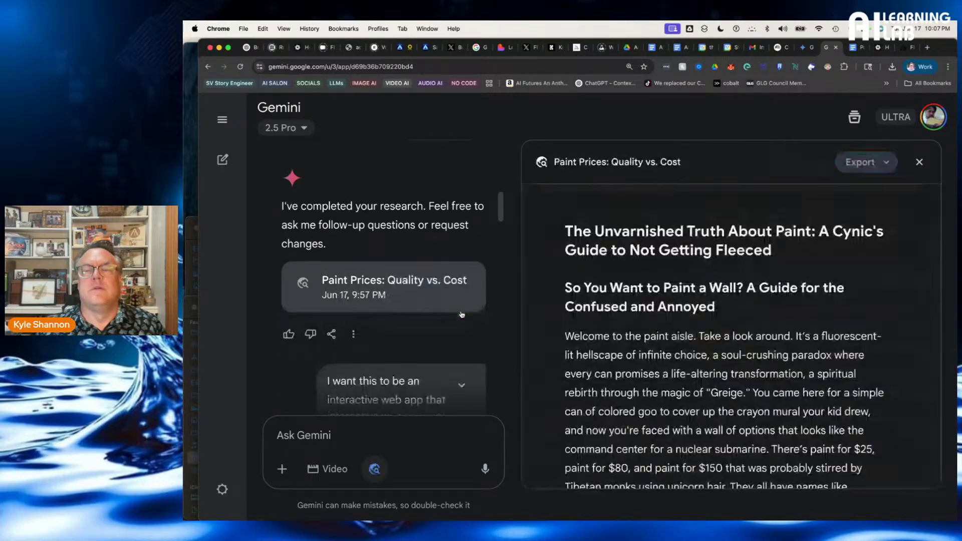
Generate an Audio Overview from the paint report
{"action": "left_click", "coordinate": [813, 163]}
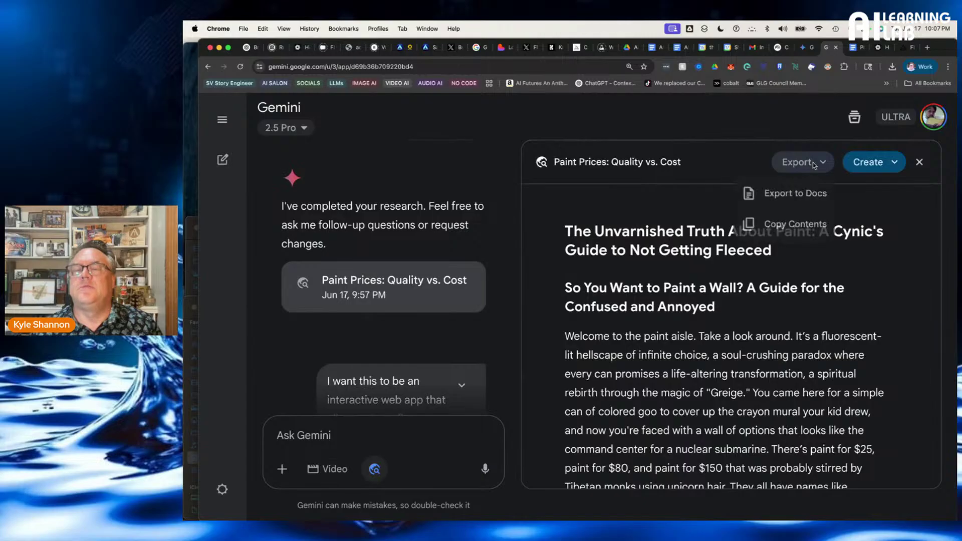
{"action": "left_click", "coordinate": [867, 162]}
{"action": "left_click", "coordinate": [868, 161]}
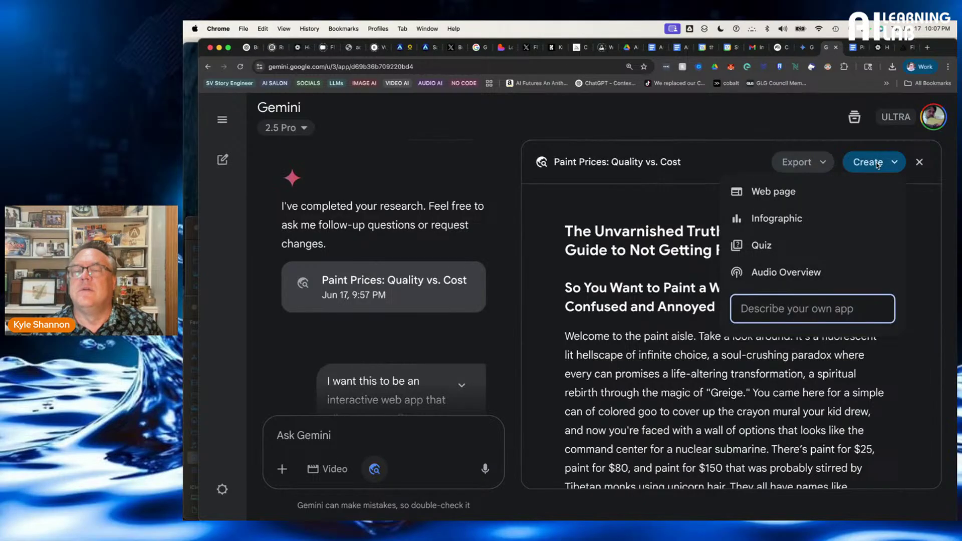
{"action": "left_click", "coordinate": [786, 272]}
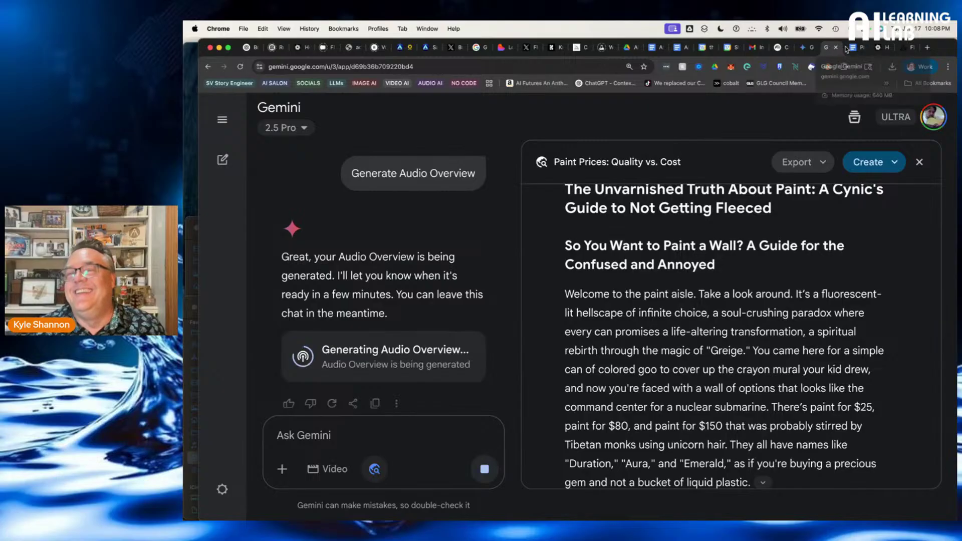
Switch to Hedra and view the generated image of the actress in a dark blue dress beside the lit sign
{"action": "left_click", "coordinate": [882, 48]}
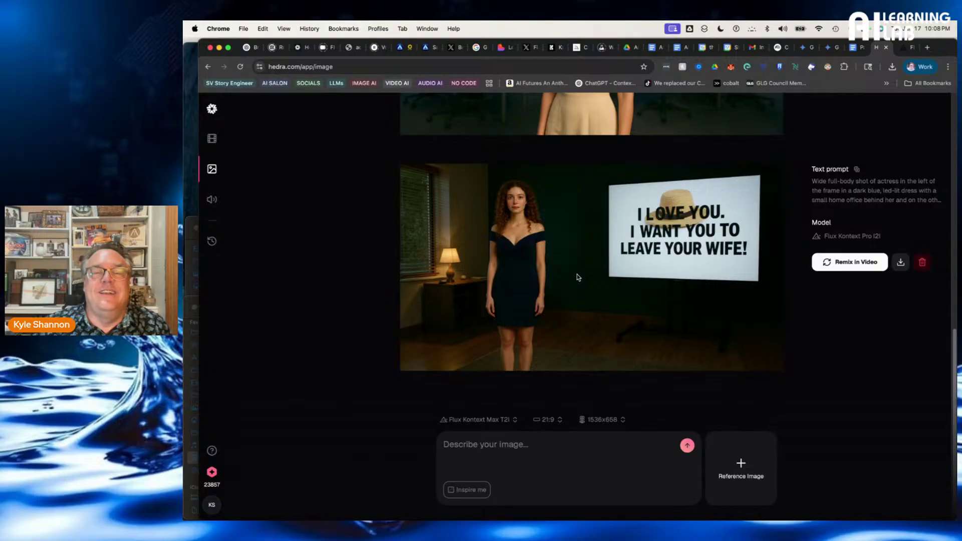
{"action": "scroll", "coordinate": [620, 282], "scroll_direction": "up", "scroll_amount": 3}
{"action": "scroll", "coordinate": [620, 283], "scroll_direction": "down", "scroll_amount": 3}
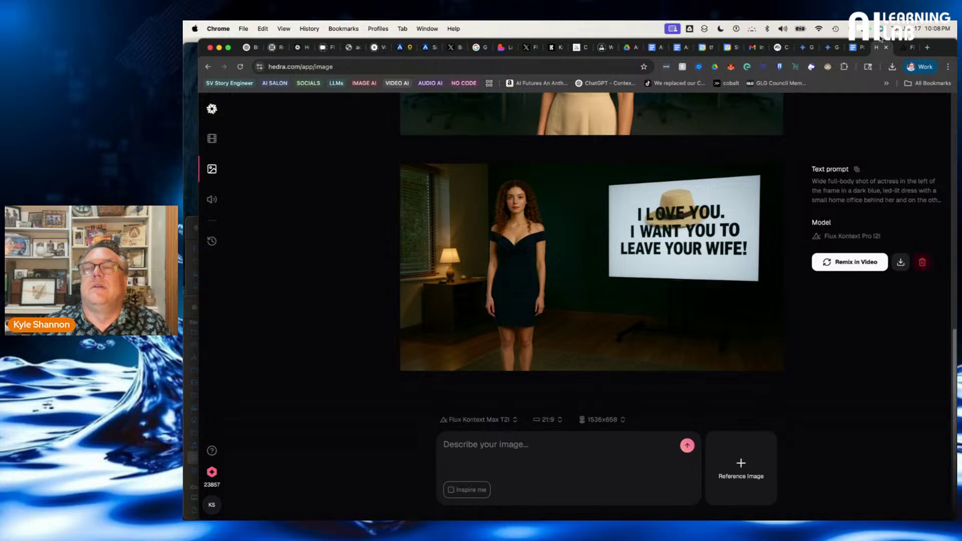
Return to the Gemini paint chat and check the models it offers, leaving the selection as it is
{"action": "left_click", "coordinate": [827, 47]}
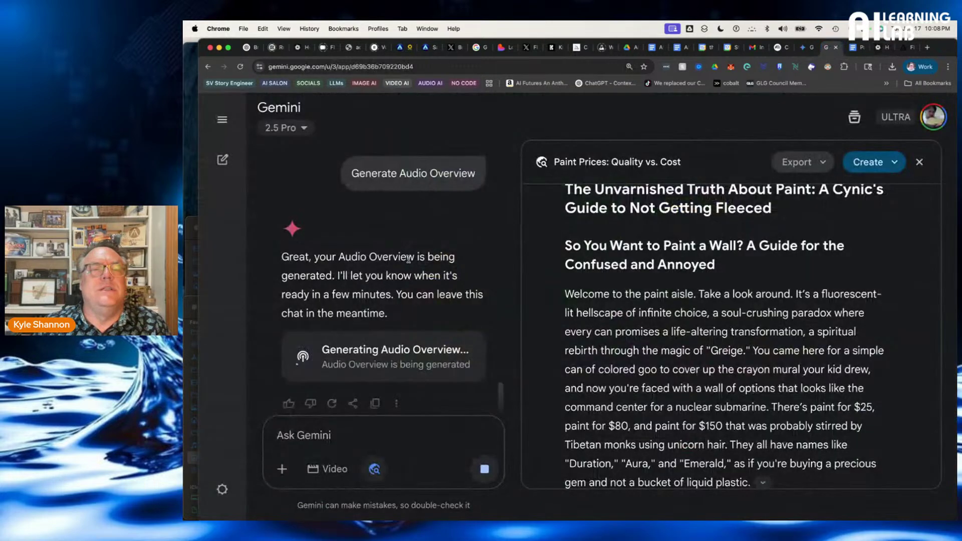
{"action": "left_click", "coordinate": [285, 128]}
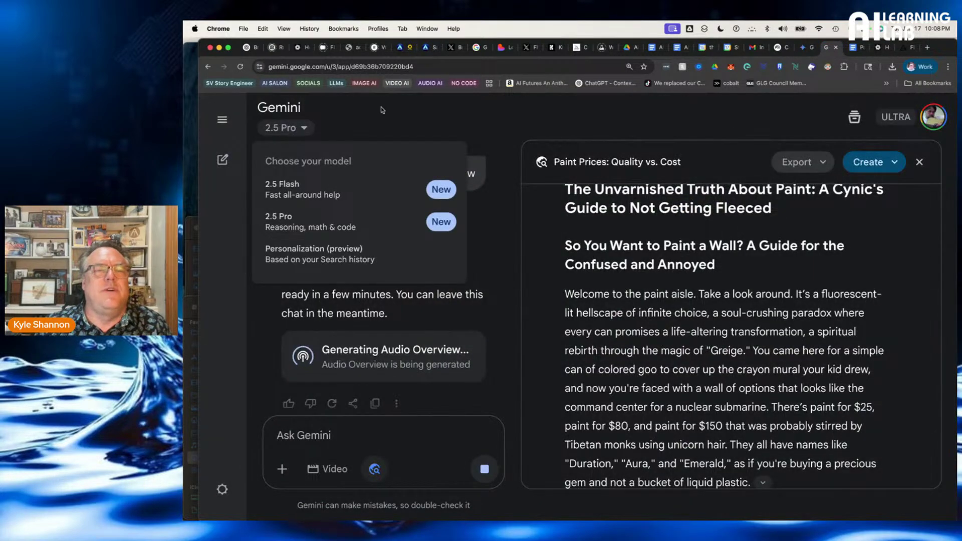
{"action": "left_click", "coordinate": [382, 108]}
{"action": "left_click", "coordinate": [283, 129]}
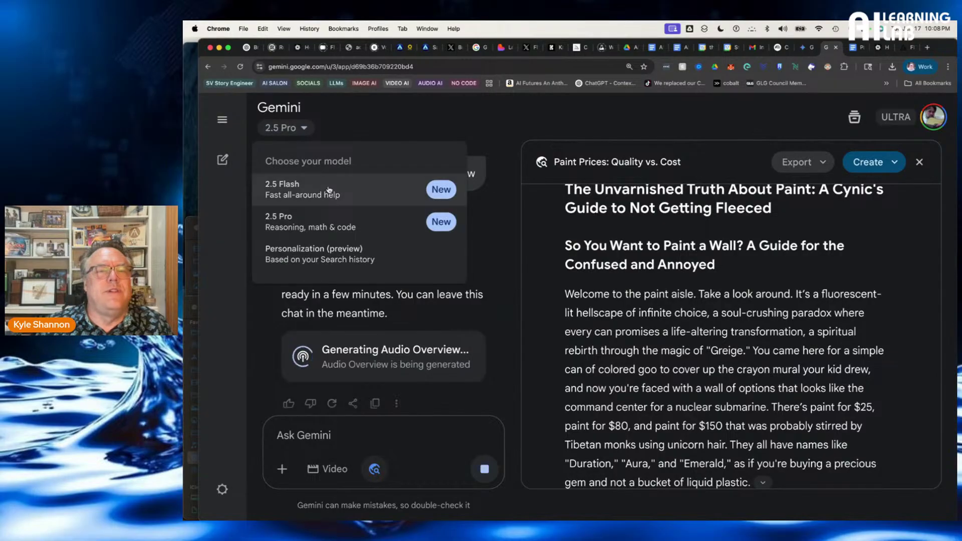
{"action": "left_click", "coordinate": [386, 294]}
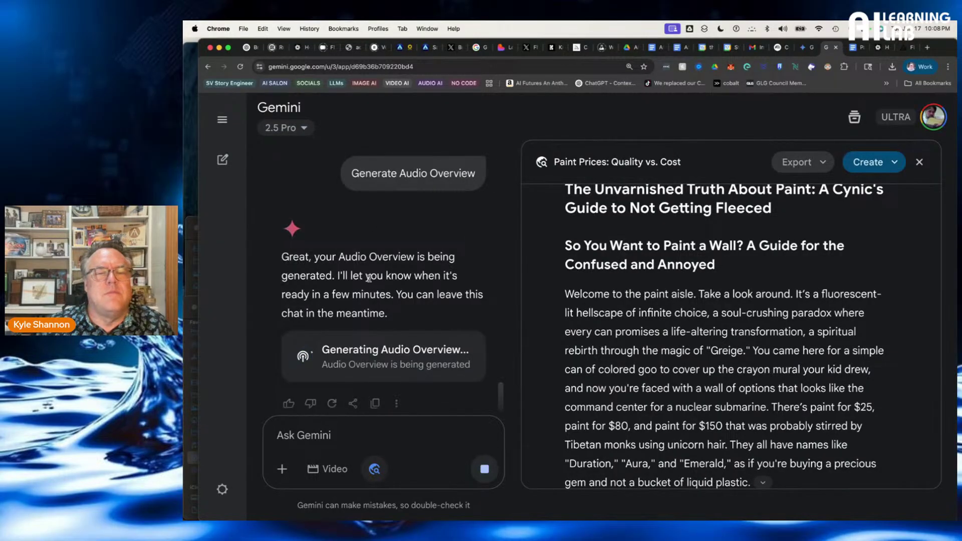
{"action": "scroll", "coordinate": [372, 279], "scroll_direction": "down", "scroll_amount": 1}
Switch to the ChatGPT bread maker conversation and review the three recommended models, their shopping details and buying tips
{"action": "left_click", "coordinate": [252, 50]}
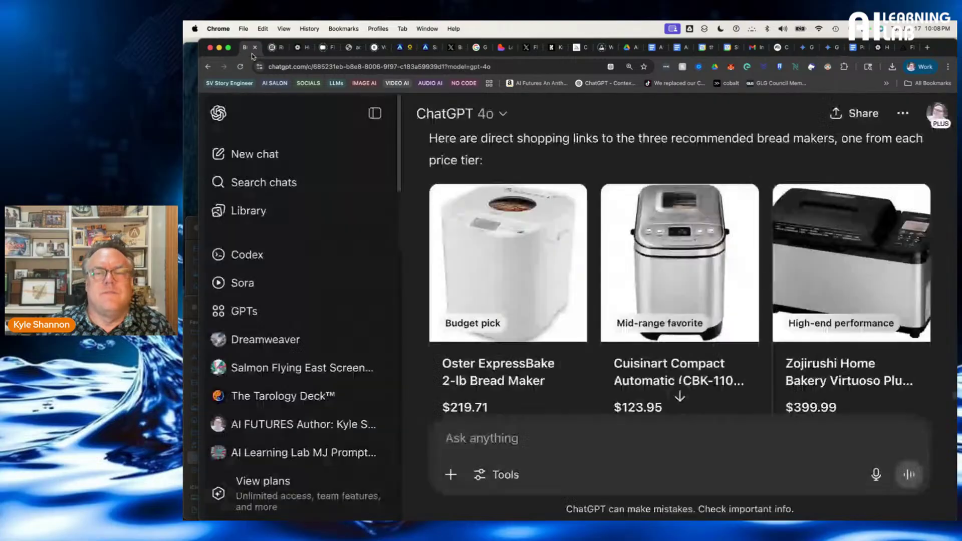
{"action": "scroll", "coordinate": [694, 289], "scroll_direction": "down", "scroll_amount": 10}
{"action": "scroll", "coordinate": [699, 293], "scroll_direction": "up", "scroll_amount": 3}
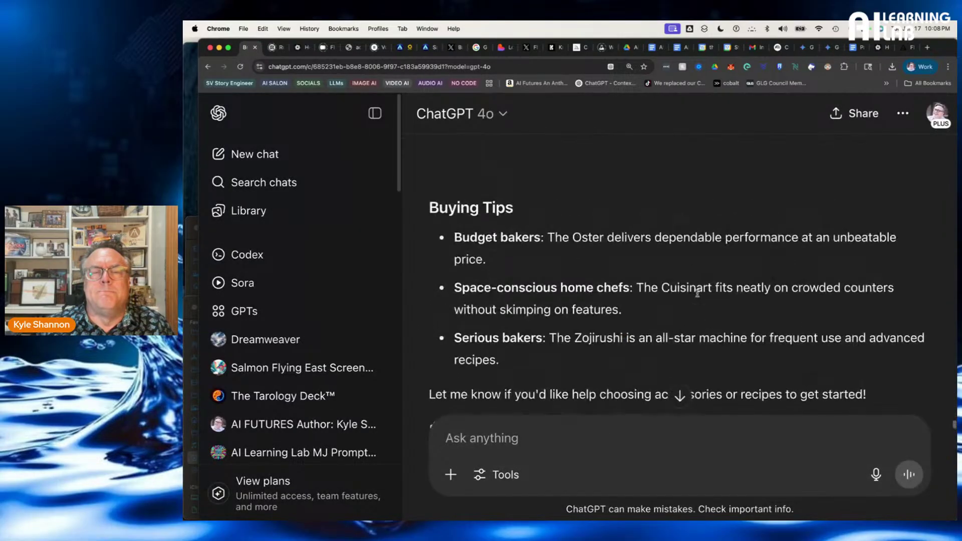
{"action": "scroll", "coordinate": [700, 295], "scroll_direction": "up", "scroll_amount": 5}
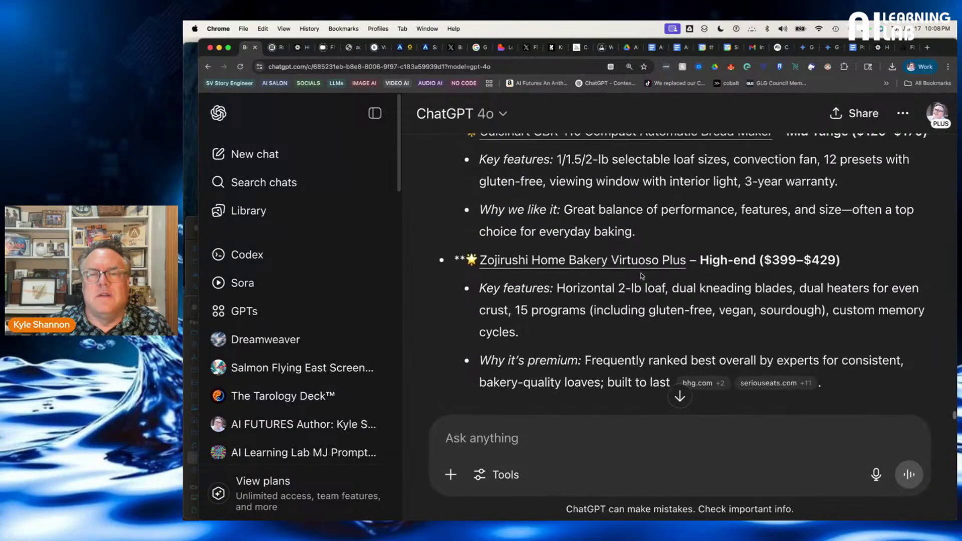
{"action": "triple_click", "coordinate": [636, 267]}
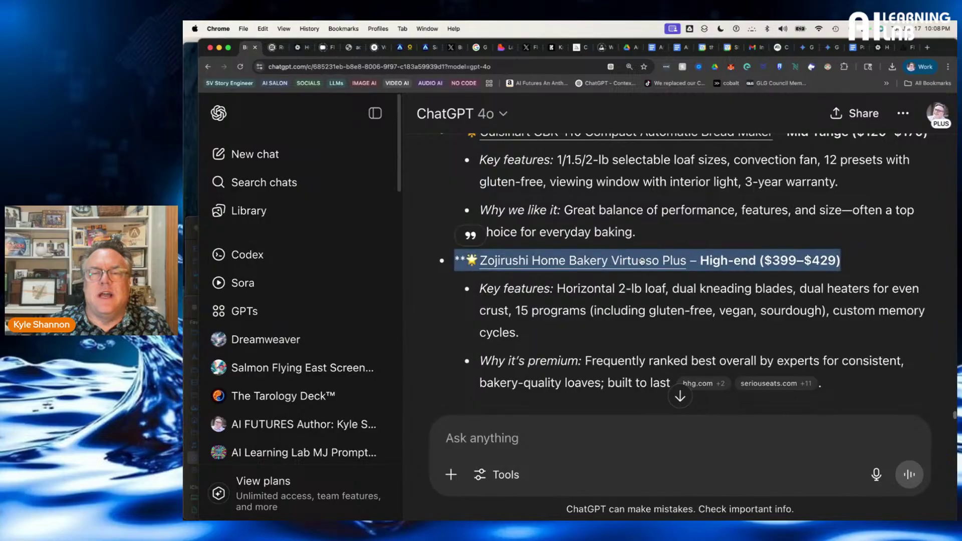
{"action": "left_click_drag", "start_coordinate": [634, 268], "coordinate": [633, 273]}
{"action": "scroll", "coordinate": [632, 278], "scroll_direction": "up", "scroll_amount": 8}
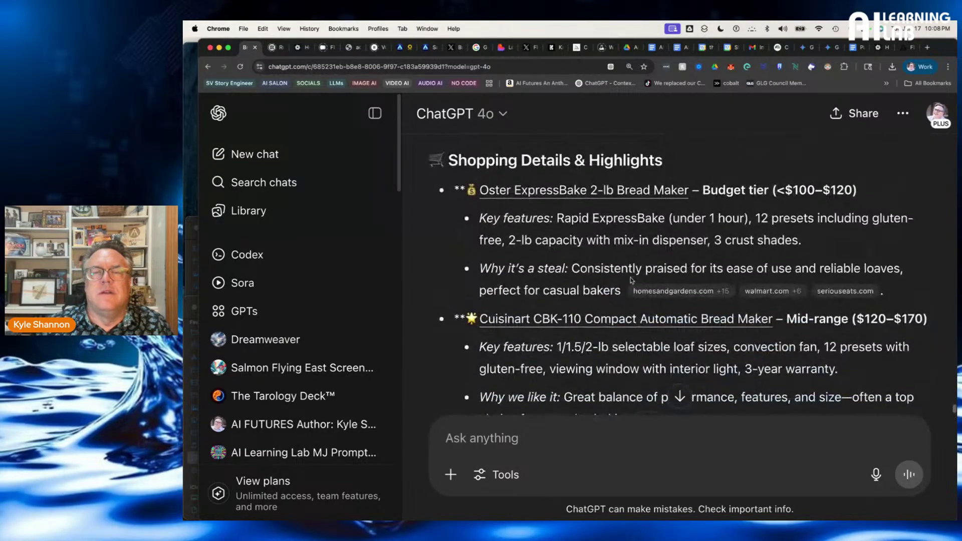
{"action": "scroll", "coordinate": [631, 280], "scroll_direction": "up", "scroll_amount": 3}
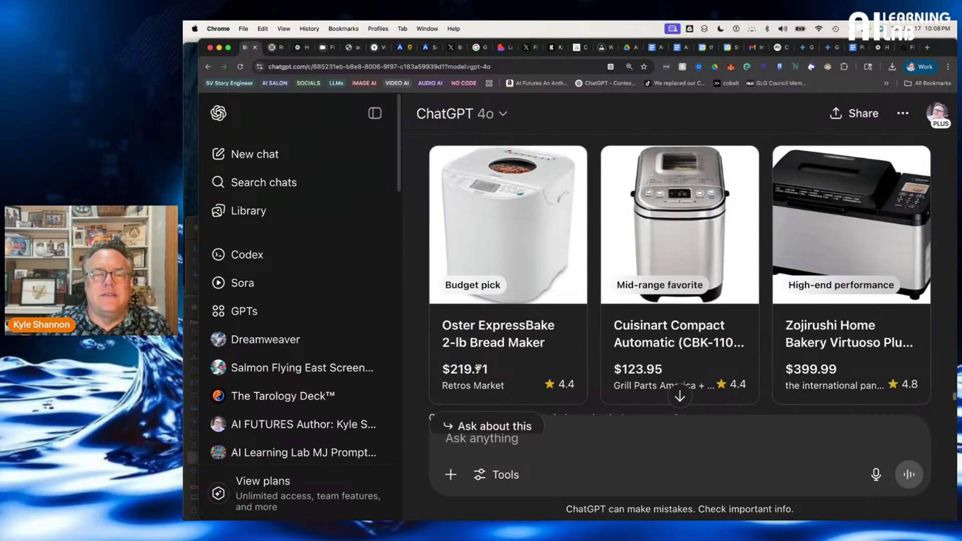
{"action": "scroll", "coordinate": [516, 283], "scroll_direction": "down", "scroll_amount": 3}
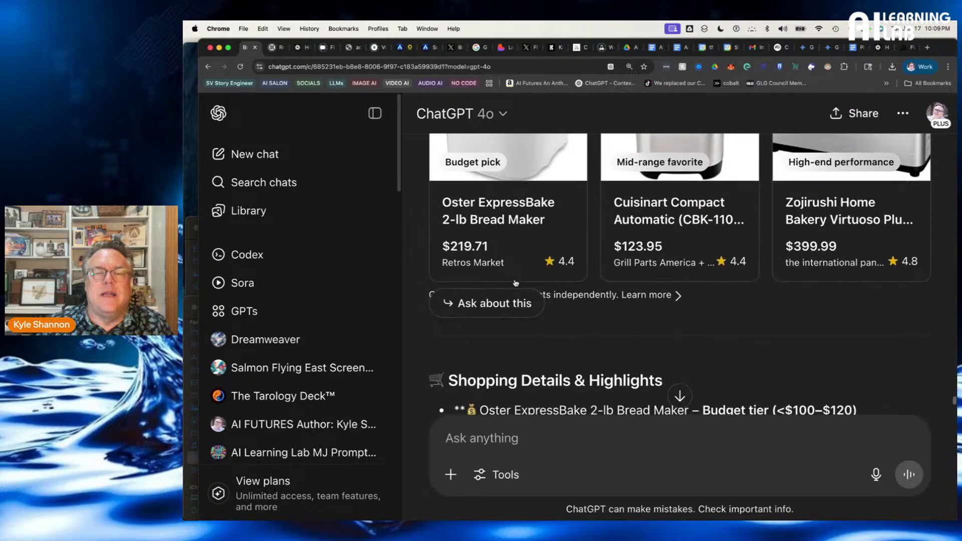
Start a follow-up question about the Oster ExpressBake 2-lb Bread Maker and look back through the earlier replies
{"action": "left_click", "coordinate": [494, 303]}
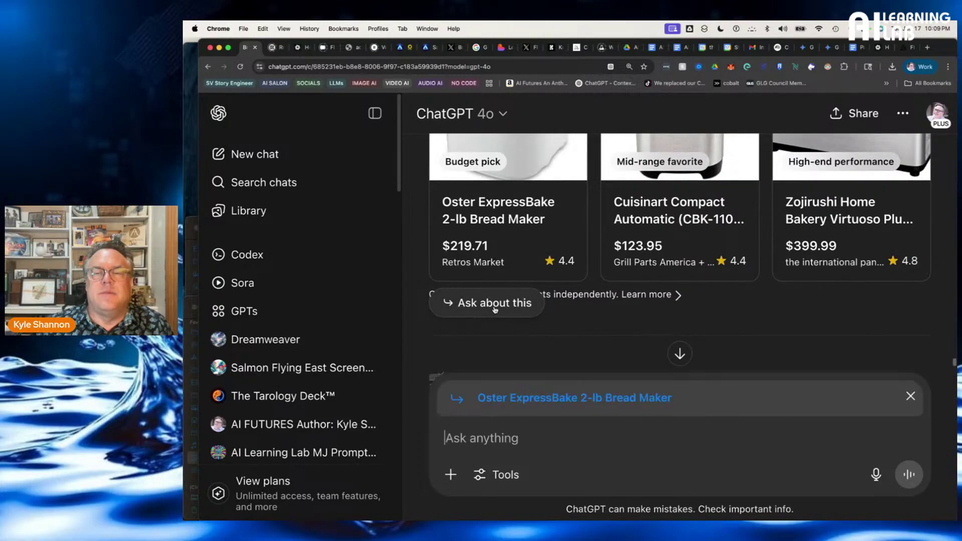
{"action": "scroll", "coordinate": [496, 310], "scroll_direction": "down", "scroll_amount": 4}
{"action": "scroll", "coordinate": [495, 309], "scroll_direction": "down", "scroll_amount": 3}
{"action": "scroll", "coordinate": [493, 321], "scroll_direction": "up", "scroll_amount": 15}
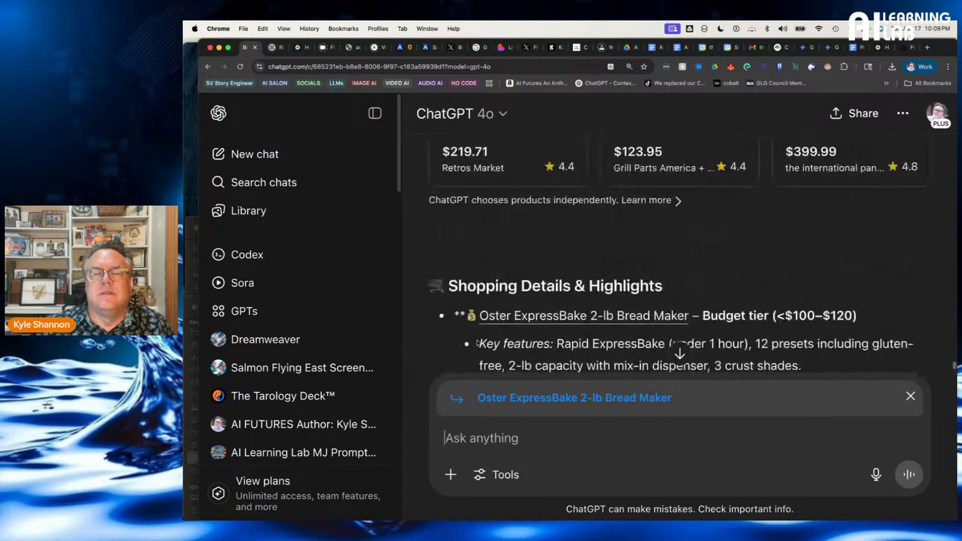
{"action": "scroll", "coordinate": [484, 346], "scroll_direction": "up", "scroll_amount": 15}
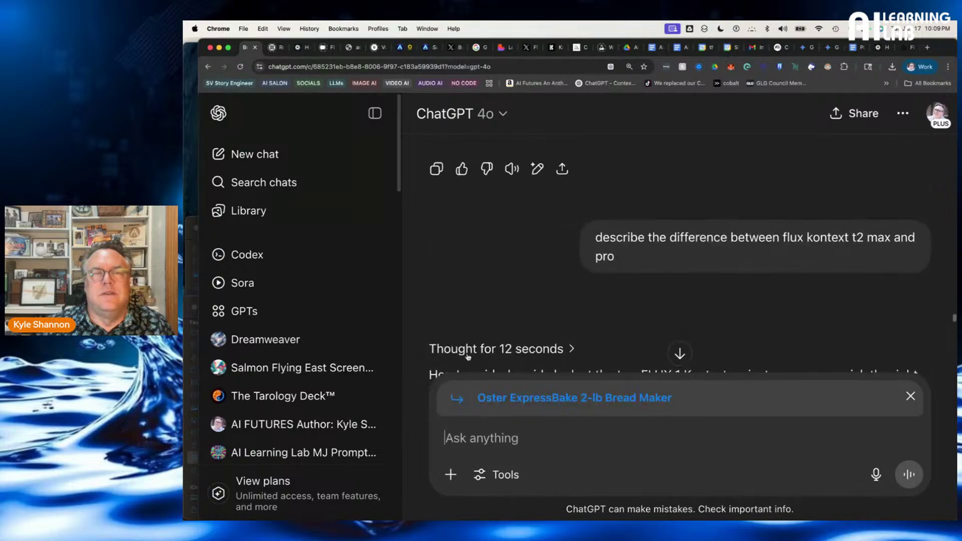
{"action": "scroll", "coordinate": [465, 355], "scroll_direction": "up", "scroll_amount": 8}
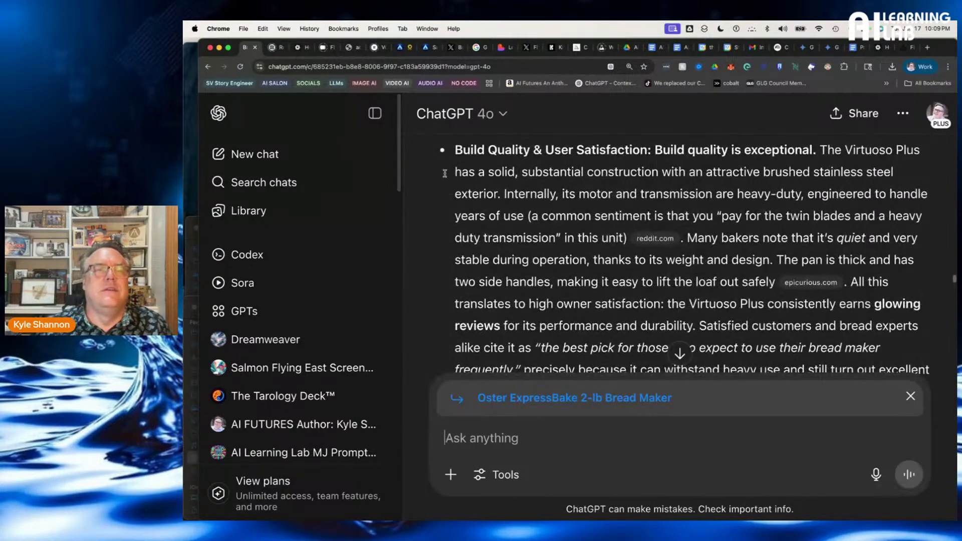
Switch to the AI Salon Irregulars feed and view the posted FLUX.1 Kontext [pro] portrait collage enlarged, closing it when done
{"action": "left_click", "coordinate": [400, 47]}
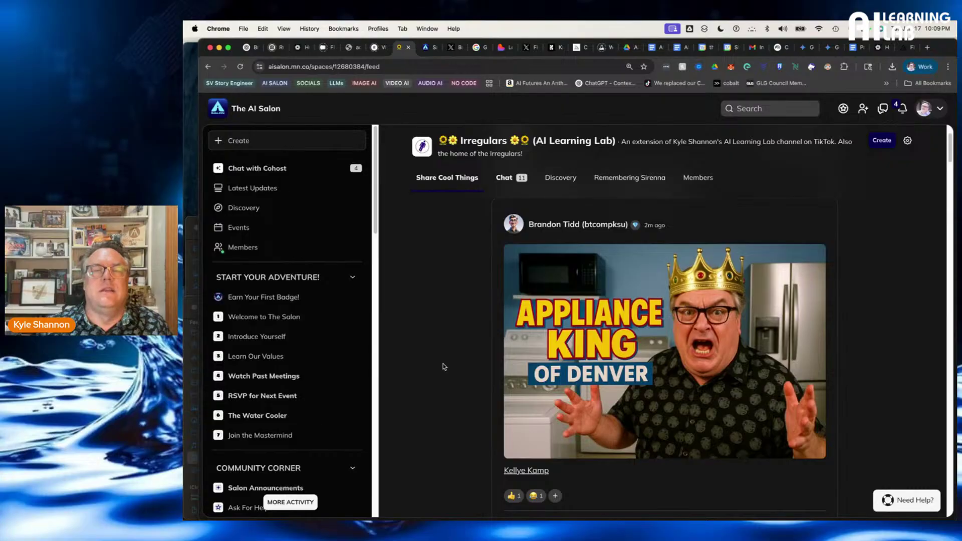
{"action": "scroll", "coordinate": [445, 364], "scroll_direction": "down", "scroll_amount": 7}
{"action": "left_click", "coordinate": [628, 346]}
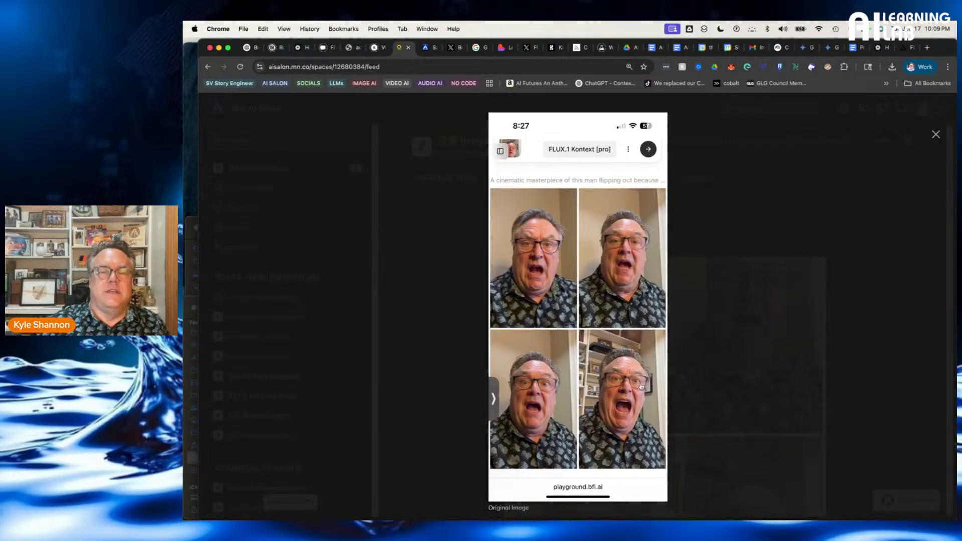
{"action": "left_click", "coordinate": [619, 361]}
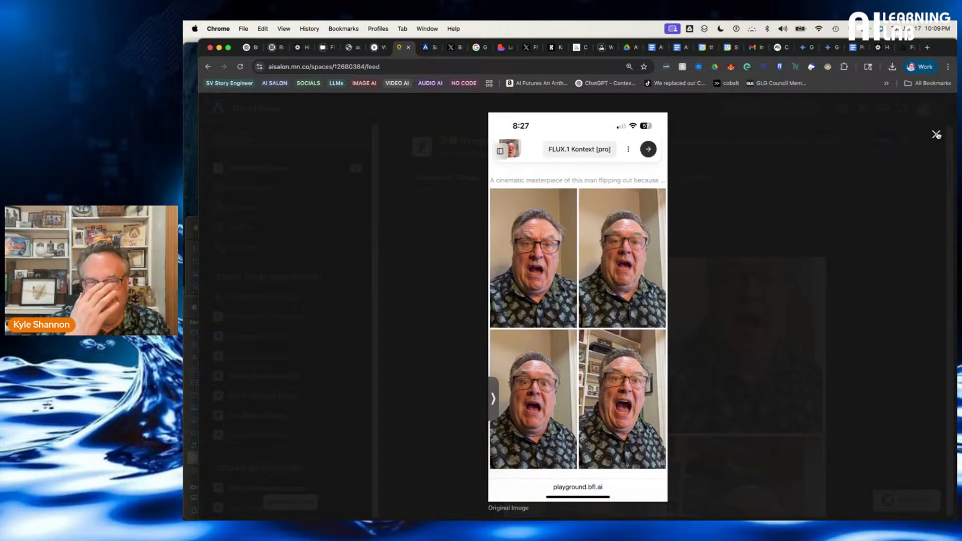
{"action": "left_click", "coordinate": [936, 134]}
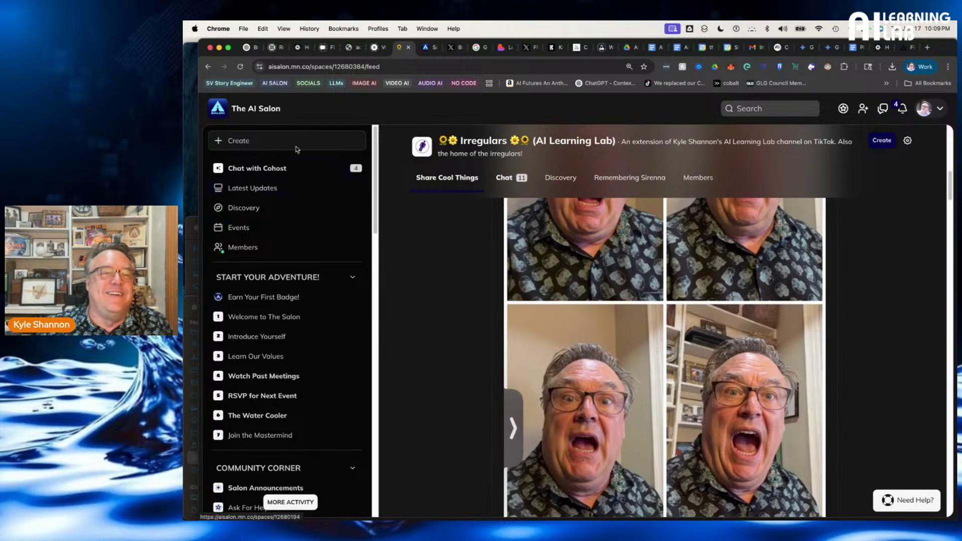
Refresh the Irregulars feed and view the newest post's Flux Kontext couple portrait enlarged, closing it when done
{"action": "left_click", "coordinate": [240, 66]}
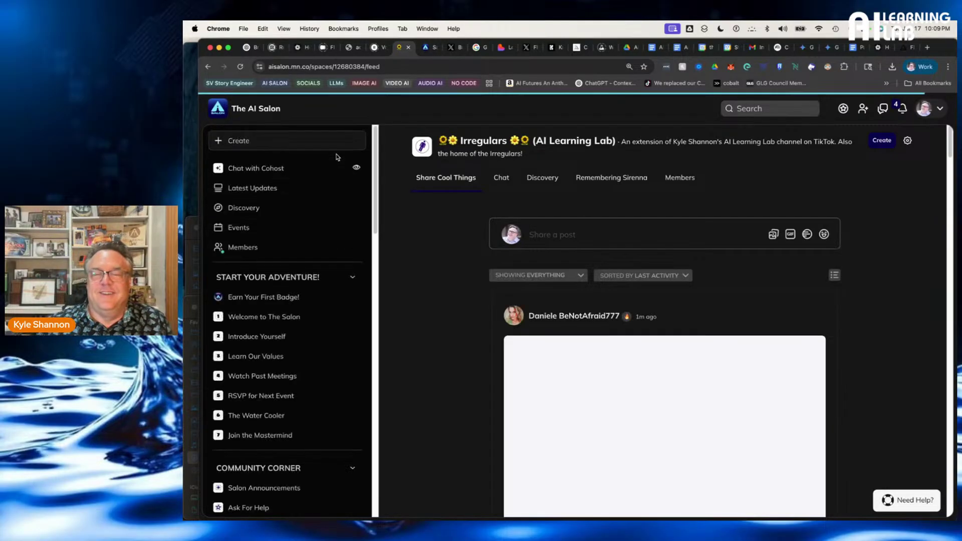
{"action": "scroll", "coordinate": [894, 397], "scroll_direction": "down", "scroll_amount": 3}
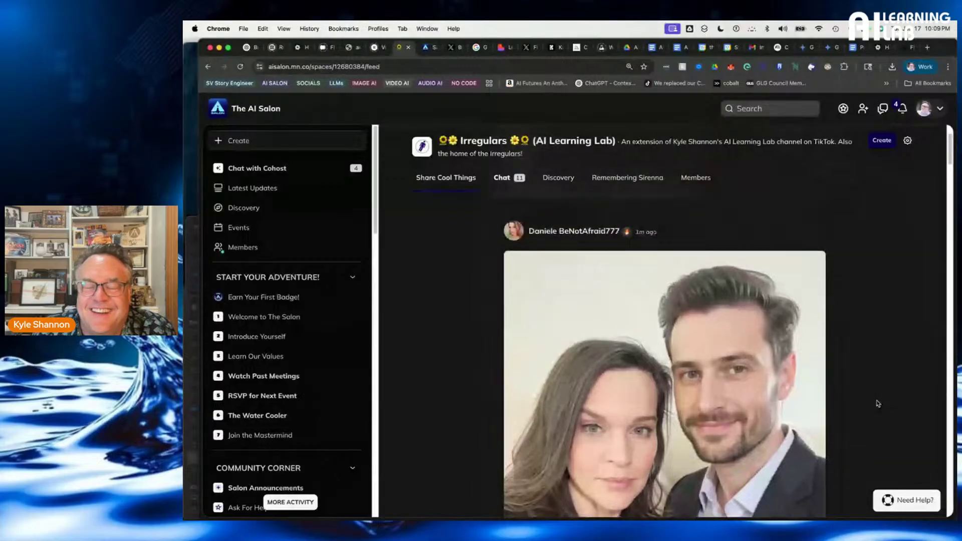
{"action": "scroll", "coordinate": [878, 403], "scroll_direction": "down", "scroll_amount": 7}
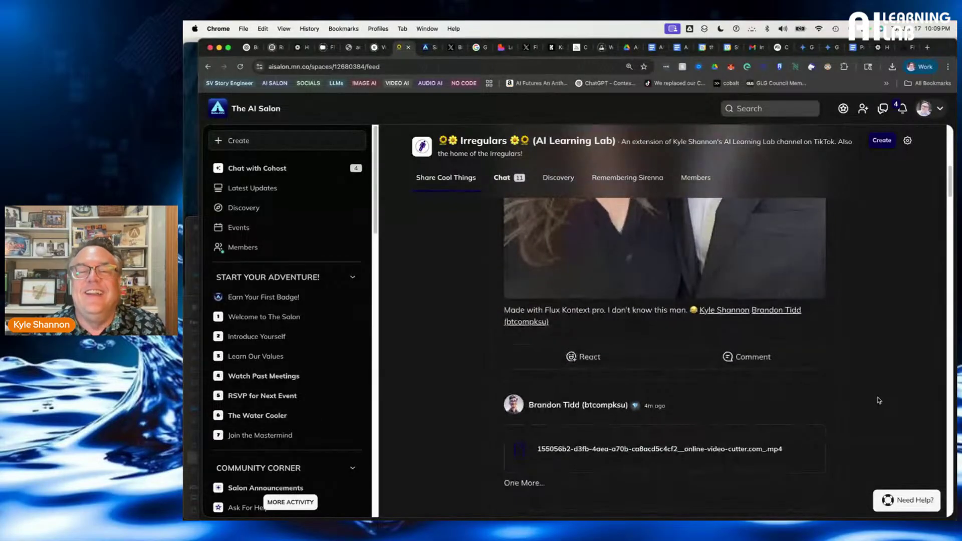
{"action": "scroll", "coordinate": [880, 398], "scroll_direction": "up", "scroll_amount": 5}
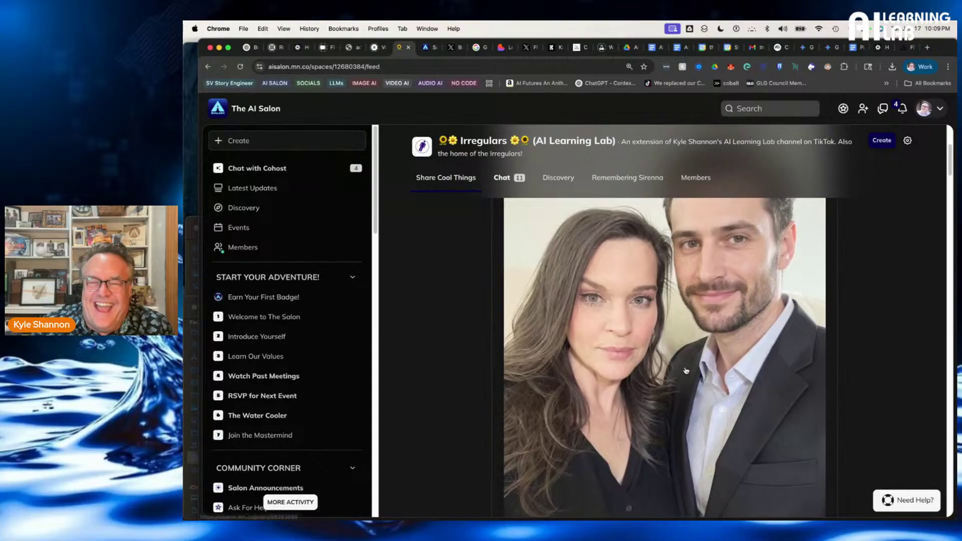
{"action": "left_click", "coordinate": [688, 370]}
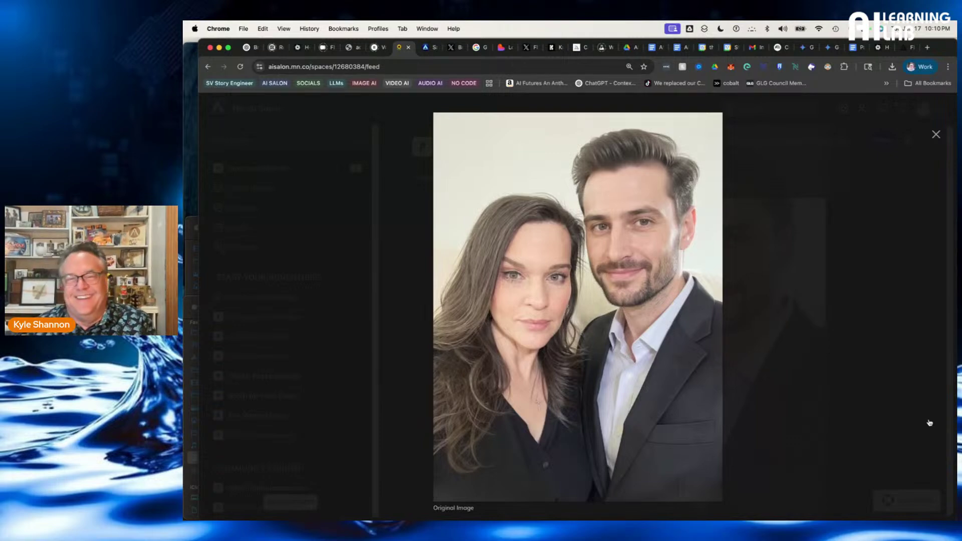
{"action": "left_click", "coordinate": [859, 351]}
Look through the feed's recent posts, from the Flux Kontext portrait down to the Appliance King of Denver image
{"action": "scroll", "coordinate": [783, 295], "scroll_direction": "down", "scroll_amount": 1}
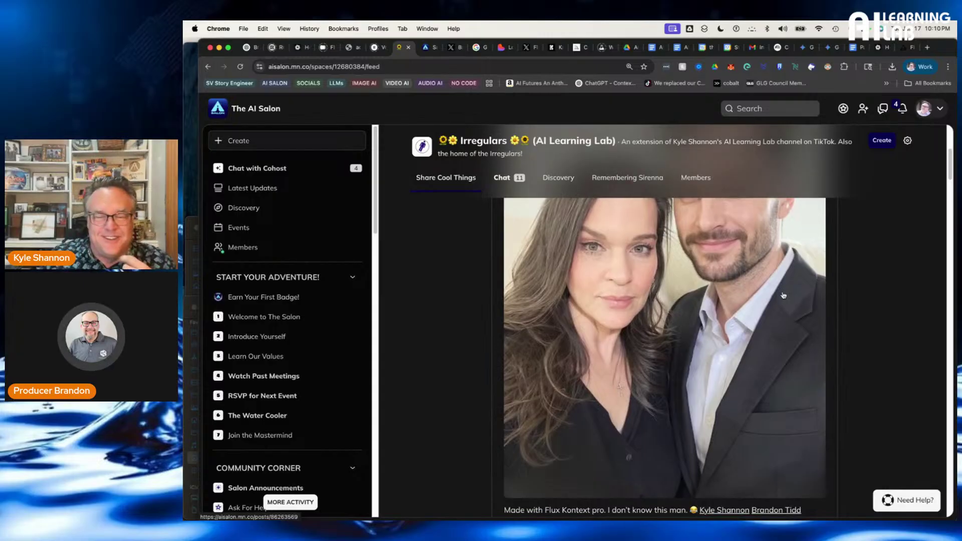
{"action": "scroll", "coordinate": [783, 296], "scroll_direction": "down", "scroll_amount": 2}
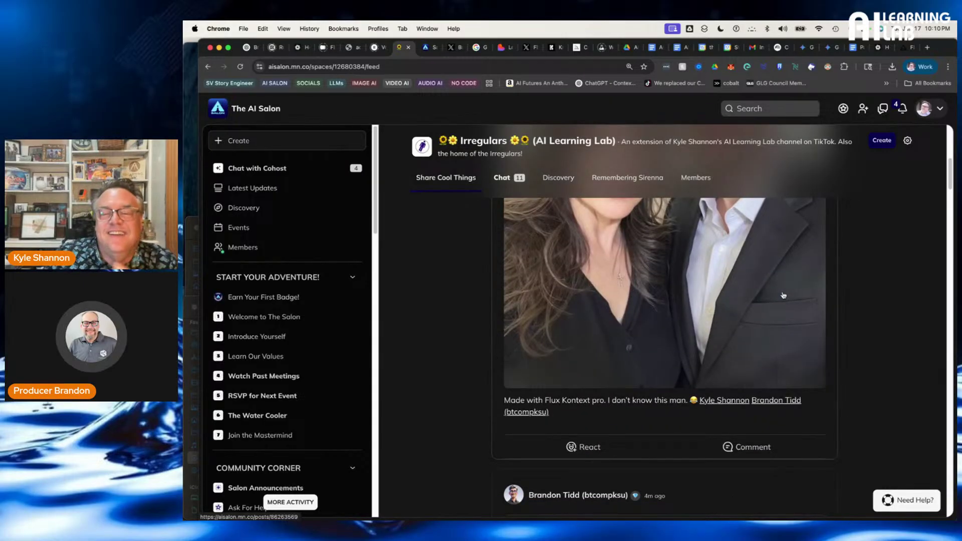
{"action": "scroll", "coordinate": [783, 296], "scroll_direction": "up", "scroll_amount": 1}
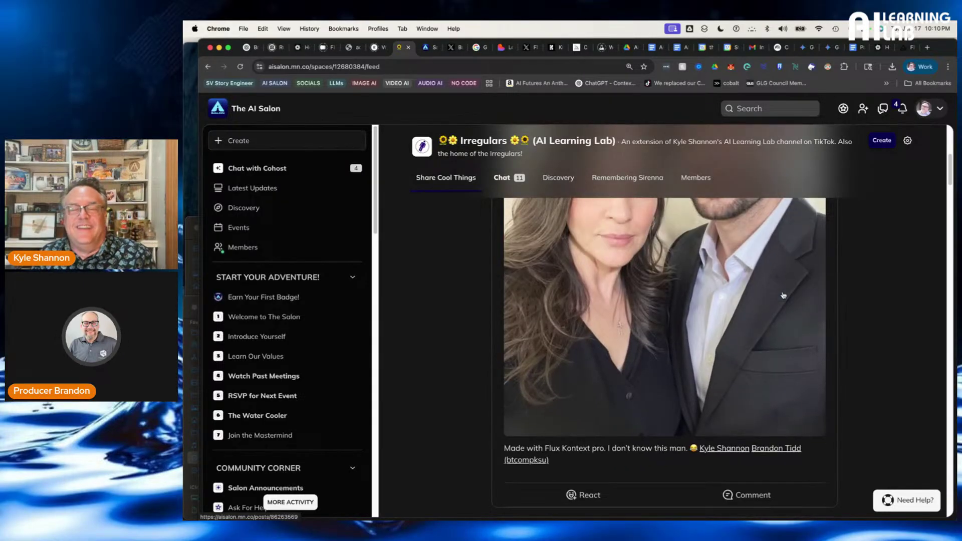
{"action": "scroll", "coordinate": [784, 296], "scroll_direction": "down", "scroll_amount": 5}
{"action": "scroll", "coordinate": [783, 296], "scroll_direction": "down", "scroll_amount": 4}
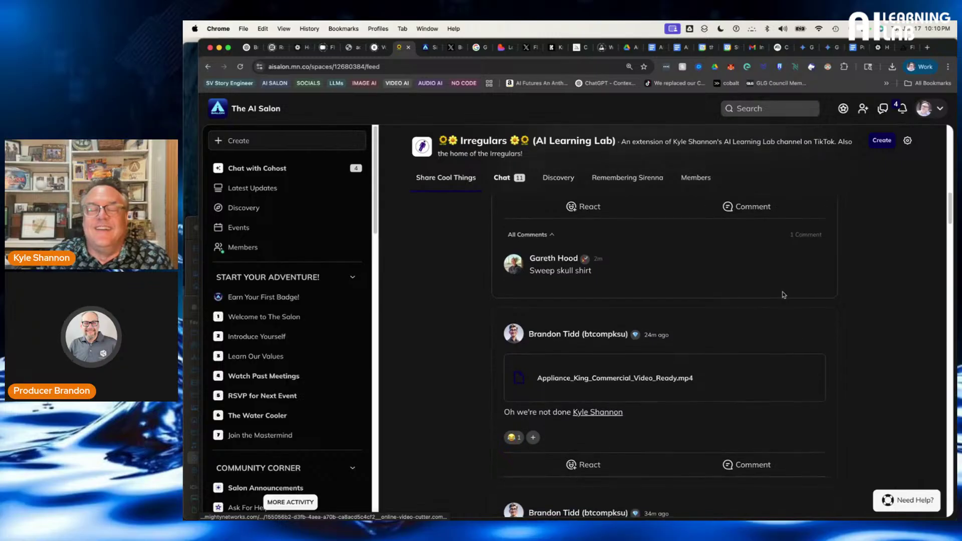
{"action": "scroll", "coordinate": [783, 296], "scroll_direction": "down", "scroll_amount": 2}
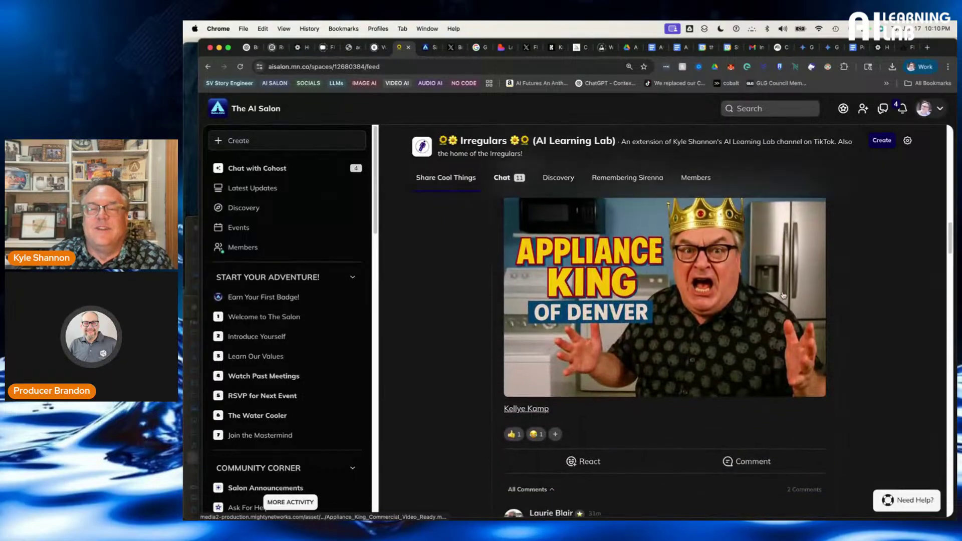
{"action": "scroll", "coordinate": [783, 295], "scroll_direction": "up", "scroll_amount": 5}
{"action": "scroll", "coordinate": [777, 300], "scroll_direction": "up", "scroll_amount": 2}
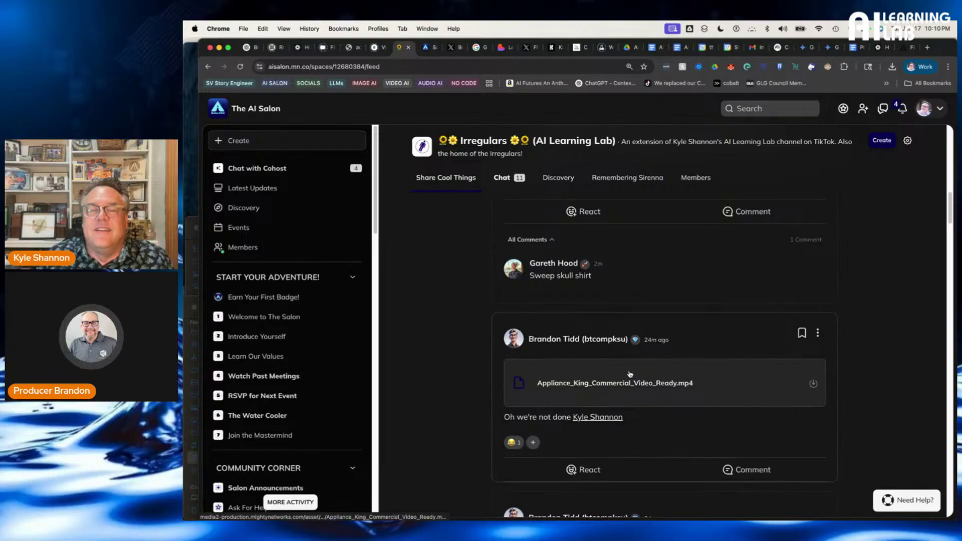
Download the online-video-cutter.com mp4 from the "One More..." post and open it in QuickTime Player from the Downloads folder
{"action": "scroll", "coordinate": [635, 370], "scroll_direction": "up", "scroll_amount": 4}
{"action": "left_click", "coordinate": [606, 356]}
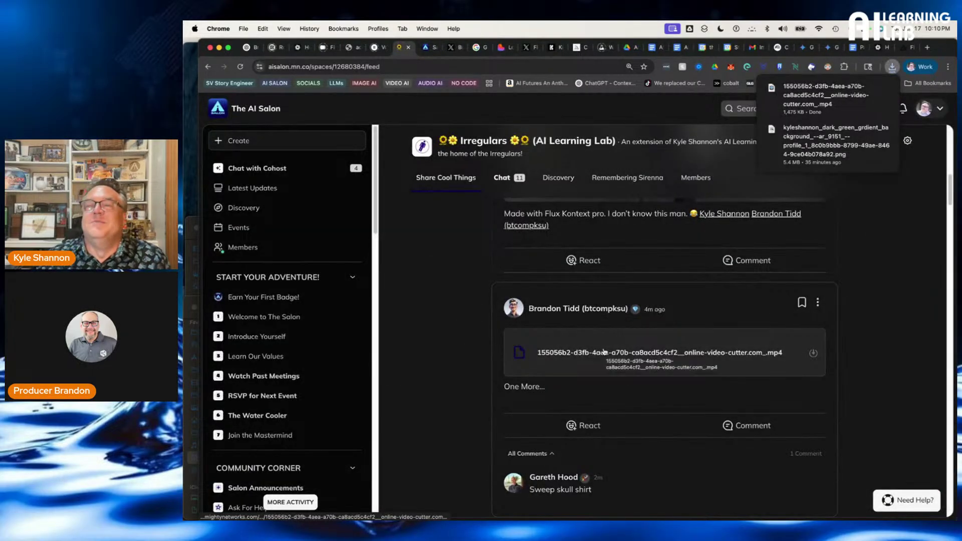
{"action": "left_click", "coordinate": [868, 89]}
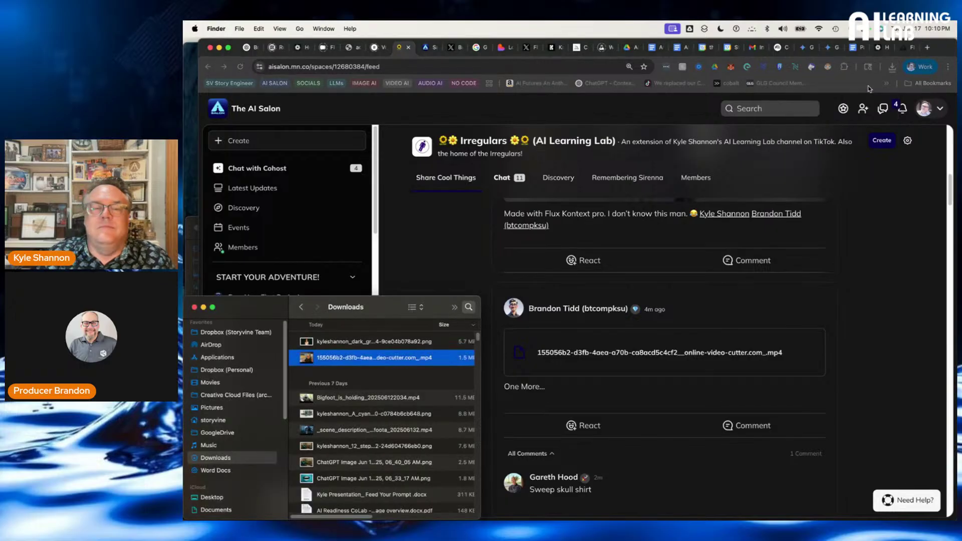
{"action": "double_click", "coordinate": [307, 358]}
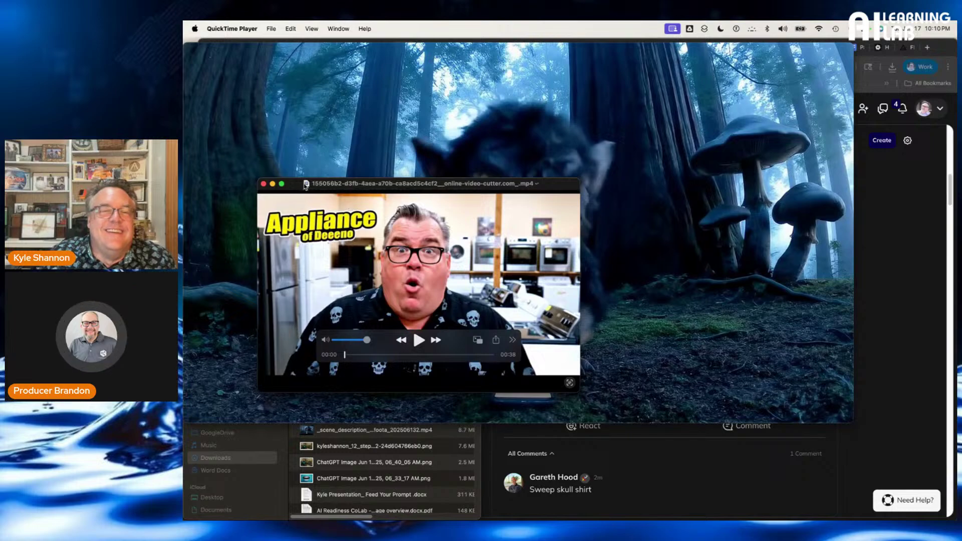
Play the appliance commercial in an enlarged window with the volume raised, closing it and returning to the Irregulars feed when done
{"action": "left_click_drag", "start_coordinate": [351, 207], "coordinate": [291, 80]}
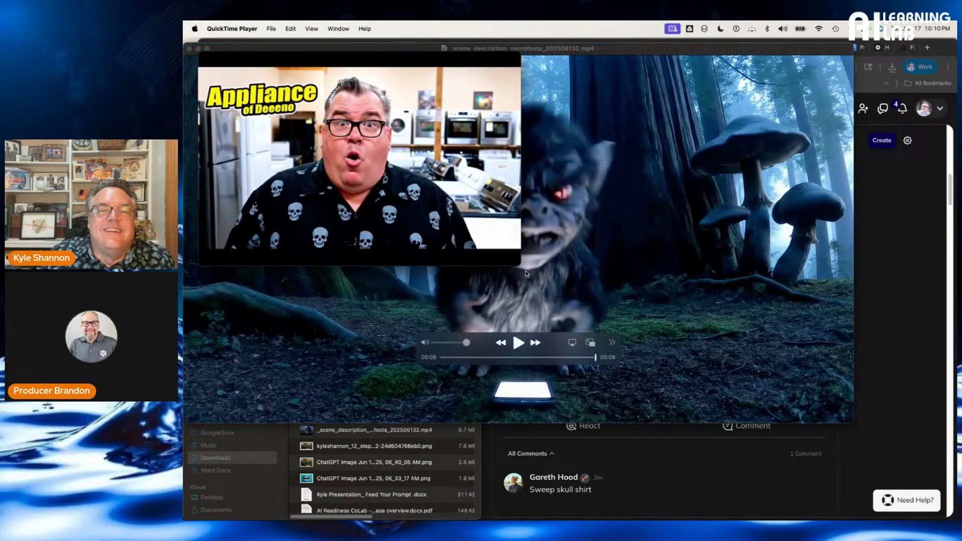
{"action": "left_click_drag", "start_coordinate": [522, 267], "coordinate": [899, 519]}
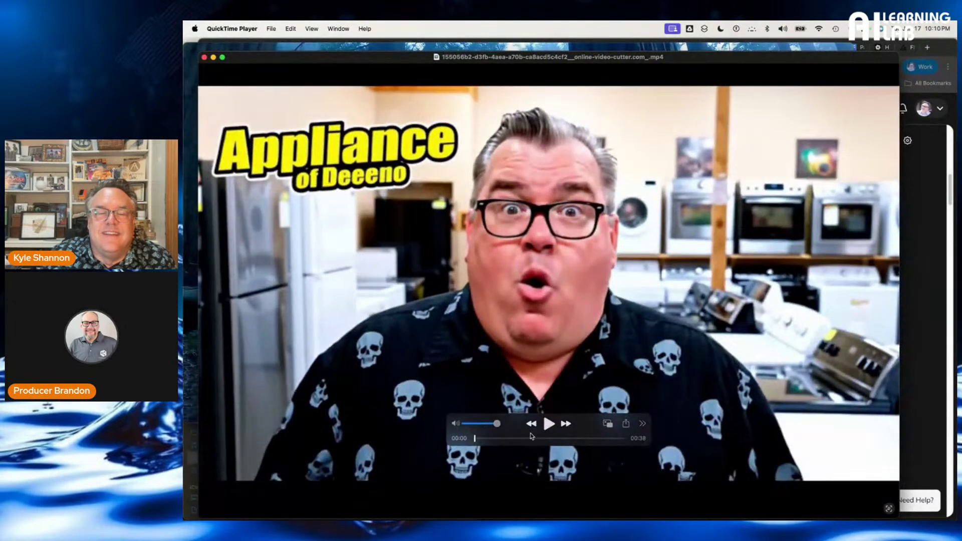
{"action": "left_click", "coordinate": [549, 424]}
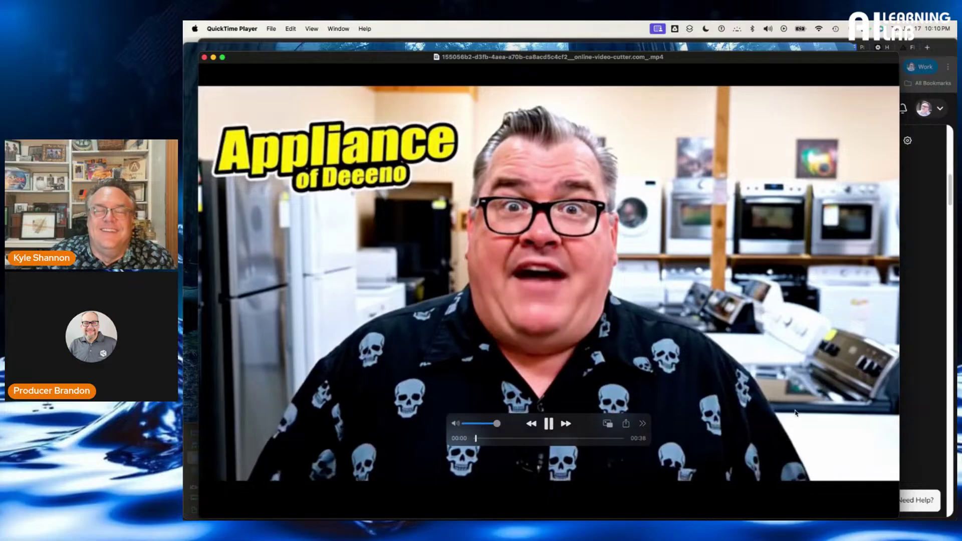
{"action": "key", "text": "XF86AudioRaiseVolume"}
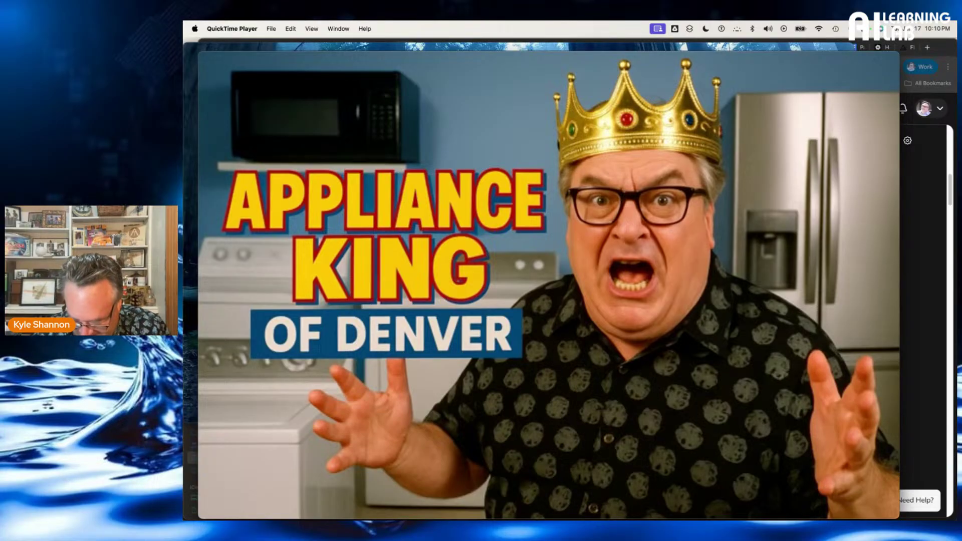
{"action": "key", "text": "XF86AudioRaiseVolume"}
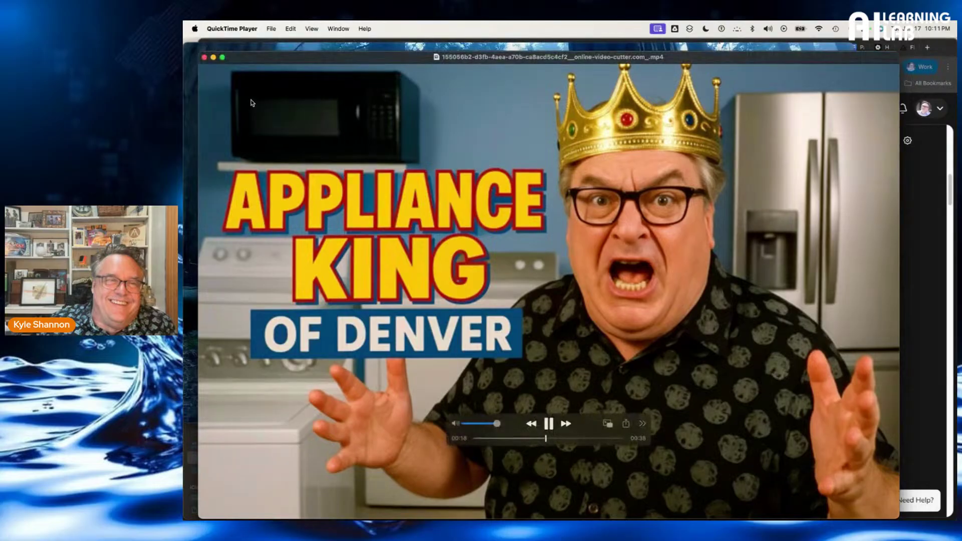
{"action": "left_click", "coordinate": [205, 59]}
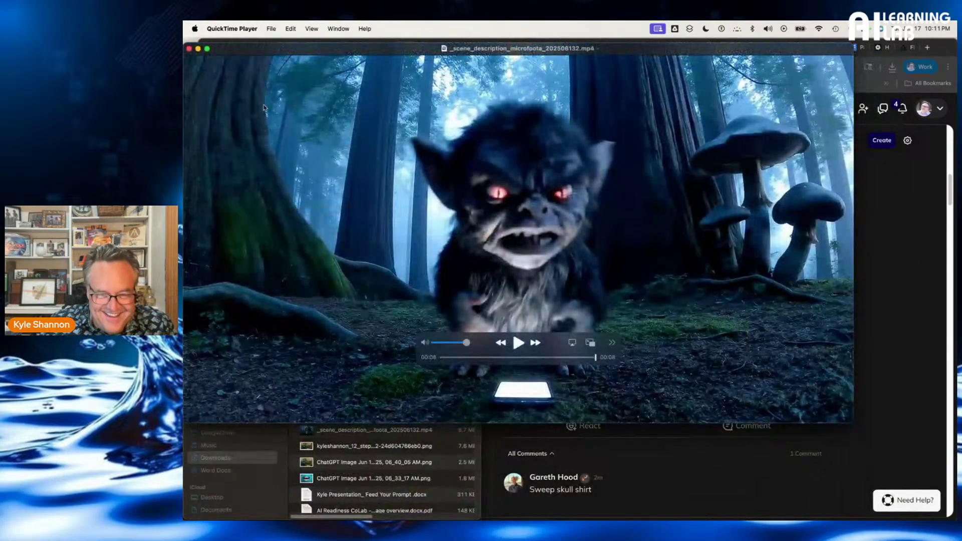
{"action": "left_click", "coordinate": [650, 502]}
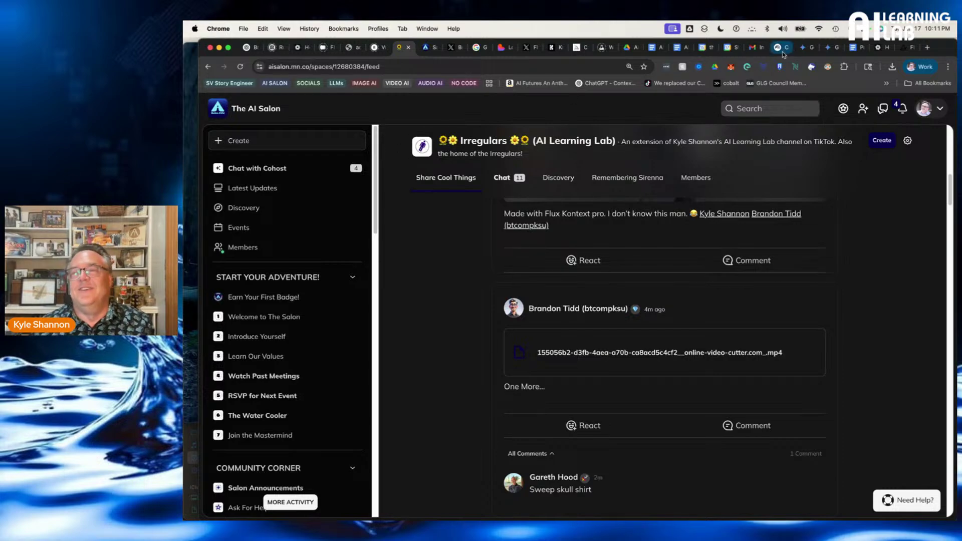
Switch to the Gemini paint chat and listen to the Paint Buying Secrets Audio Overview, pausing it when done
{"action": "left_click", "coordinate": [831, 50]}
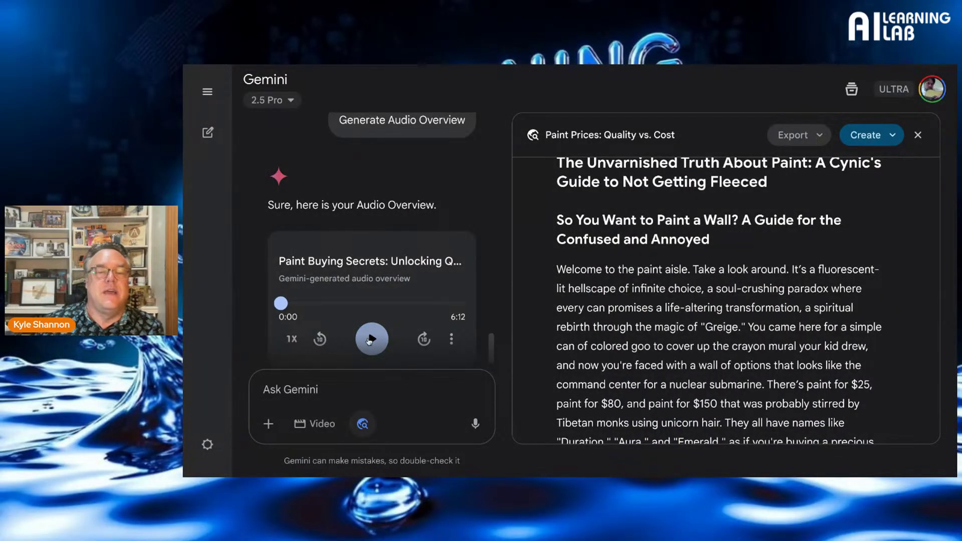
{"action": "left_click", "coordinate": [369, 341]}
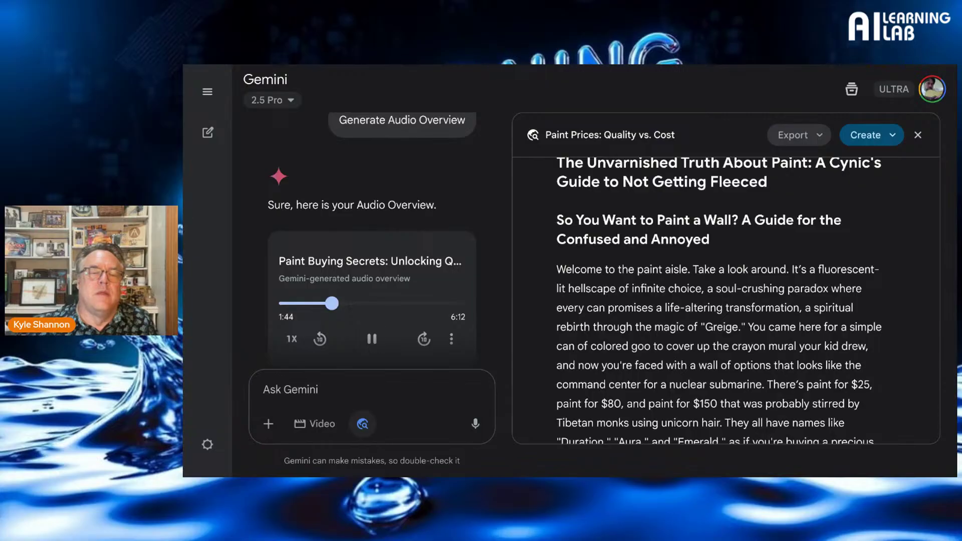
{"action": "left_click", "coordinate": [371, 336]}
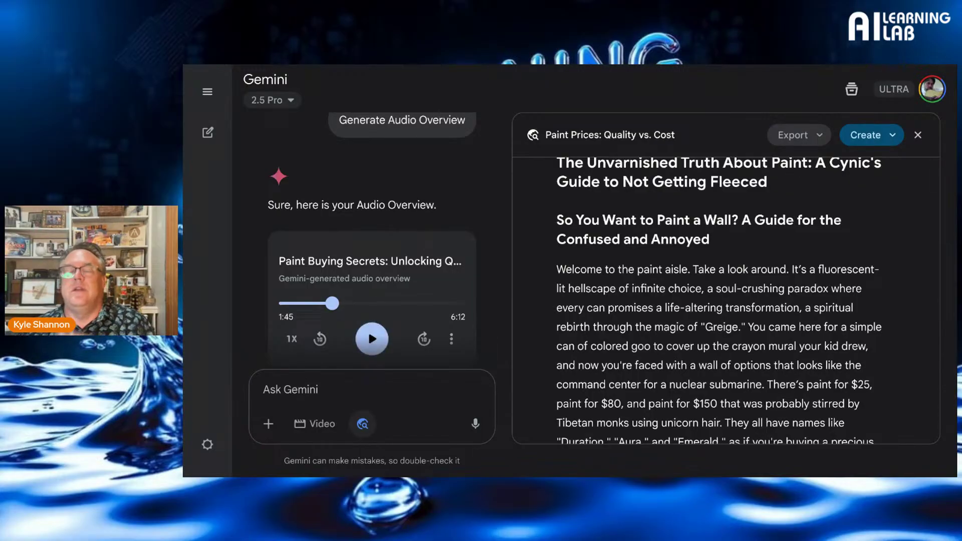
Describe the paint report's output as "make this audio overview like 2 bitter comedians on a podcast" and generate another Audio Overview
{"action": "left_click", "coordinate": [872, 135]}
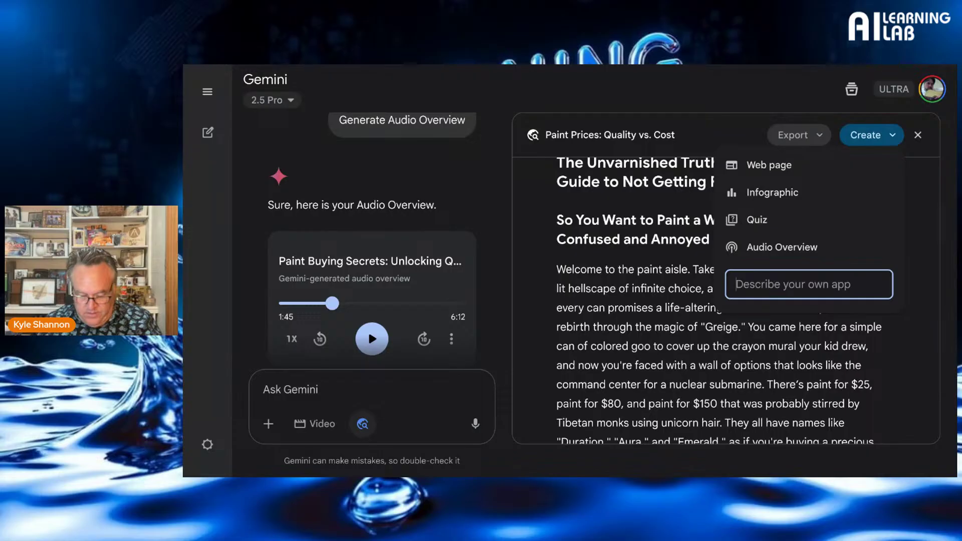
{"action": "type", "text": "make this audi"}
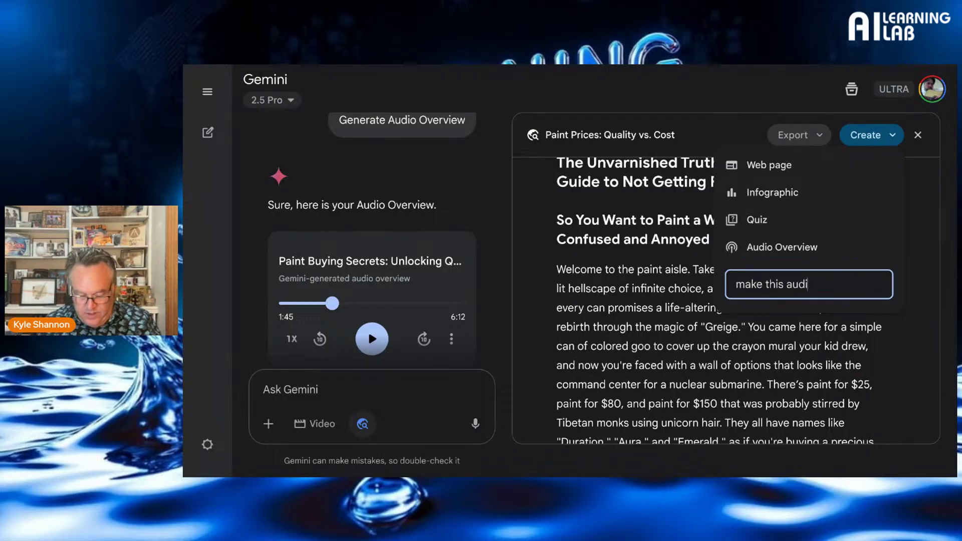
{"action": "type", "text": "o overview "}
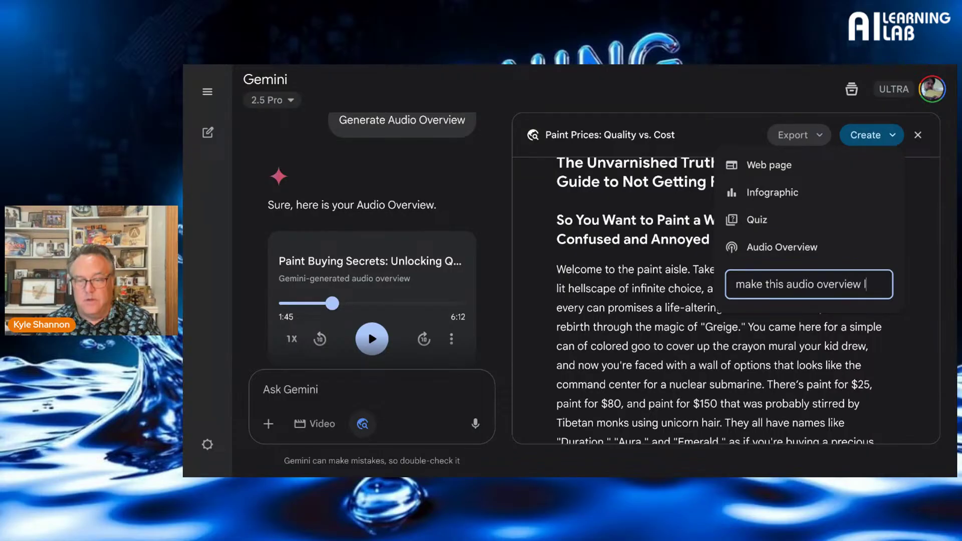
{"action": "type", "text": "like 2"}
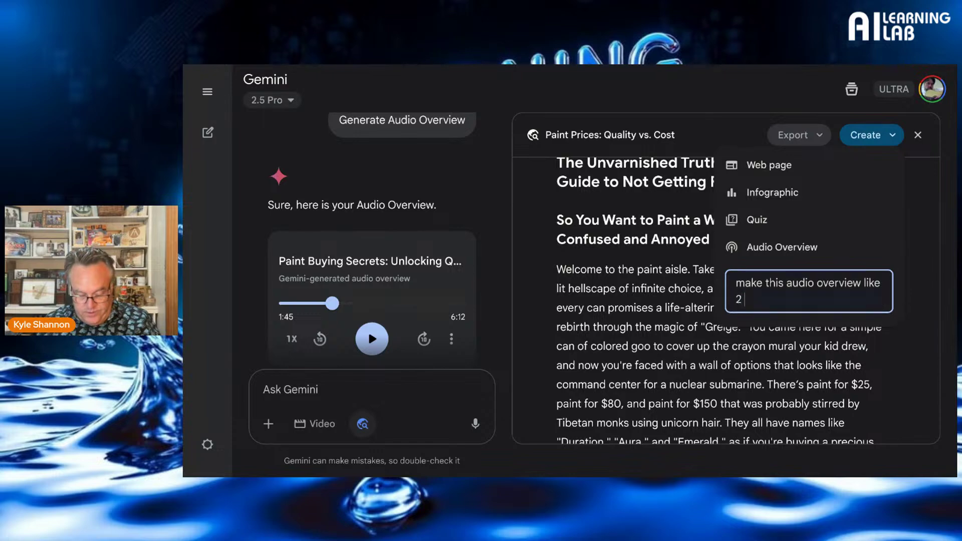
{"action": "type", "text": " bitter co"}
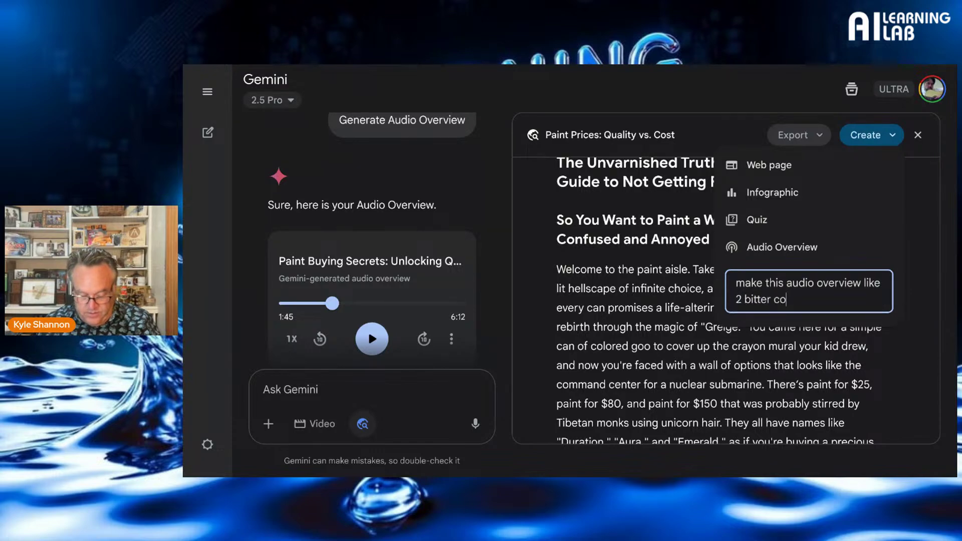
{"action": "type", "text": "medians"}
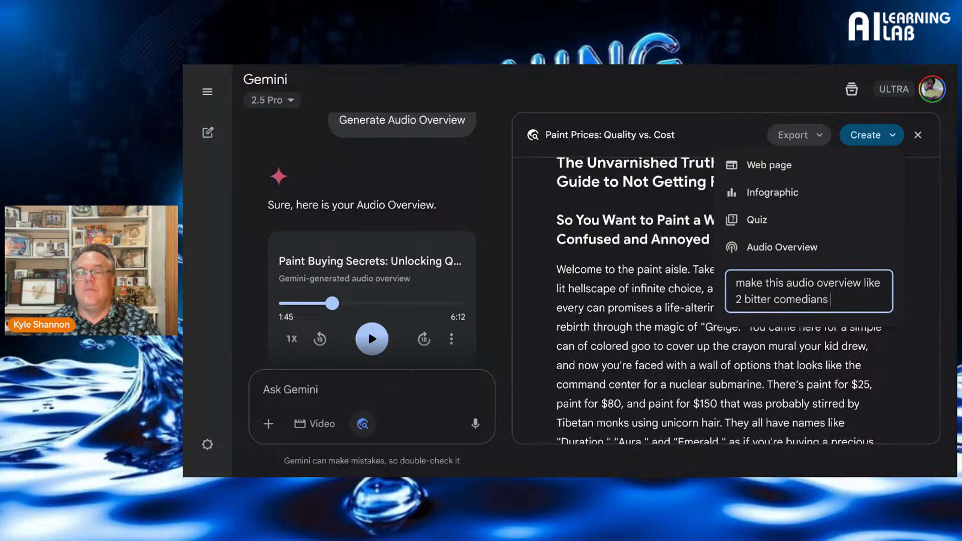
{"action": "type", "text": " on "}
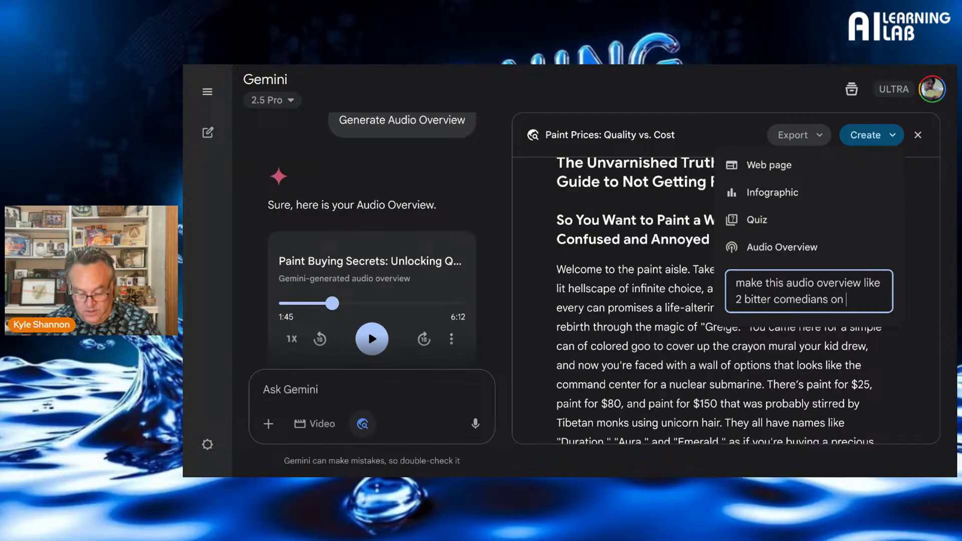
{"action": "type", "text": "a podcast"}
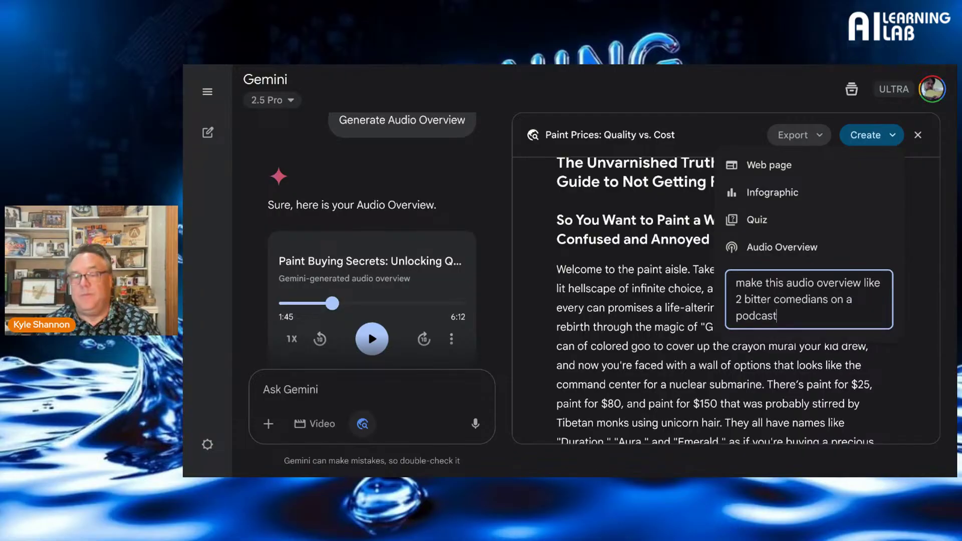
{"action": "left_click", "coordinate": [800, 247]}
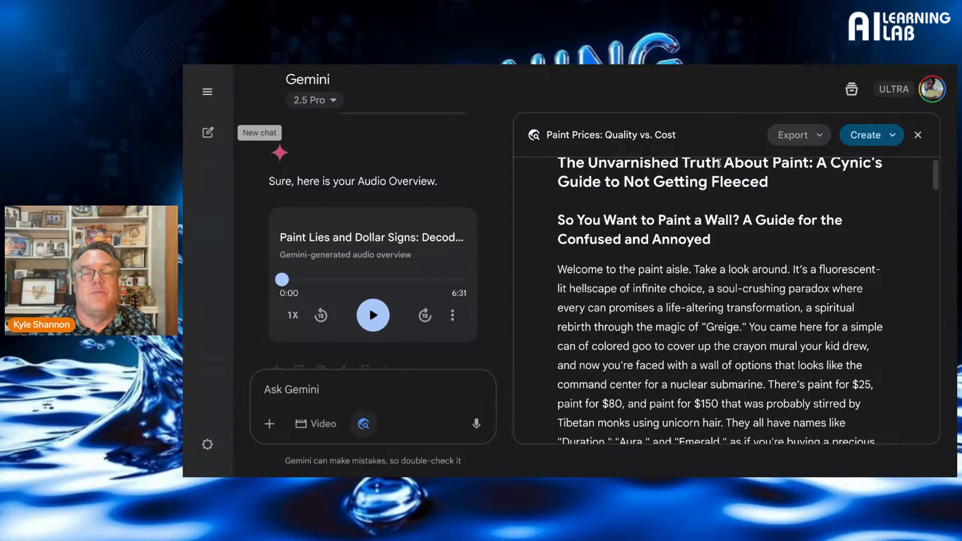
Expand the chat history beside the conversation and start playing the new Paint Lies and Dollar Signs Audio Overview
{"action": "left_click", "coordinate": [208, 92]}
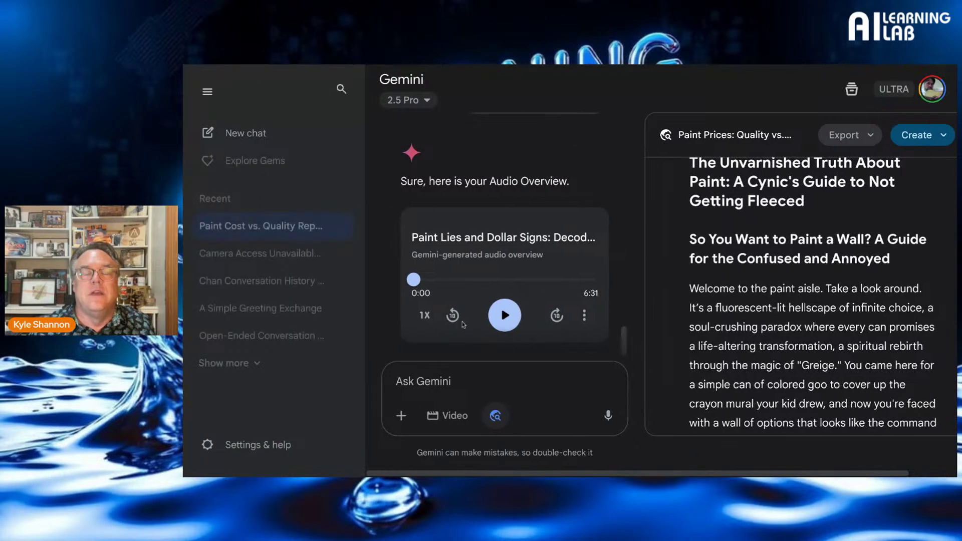
{"action": "scroll", "coordinate": [535, 270], "scroll_direction": "down", "scroll_amount": 1}
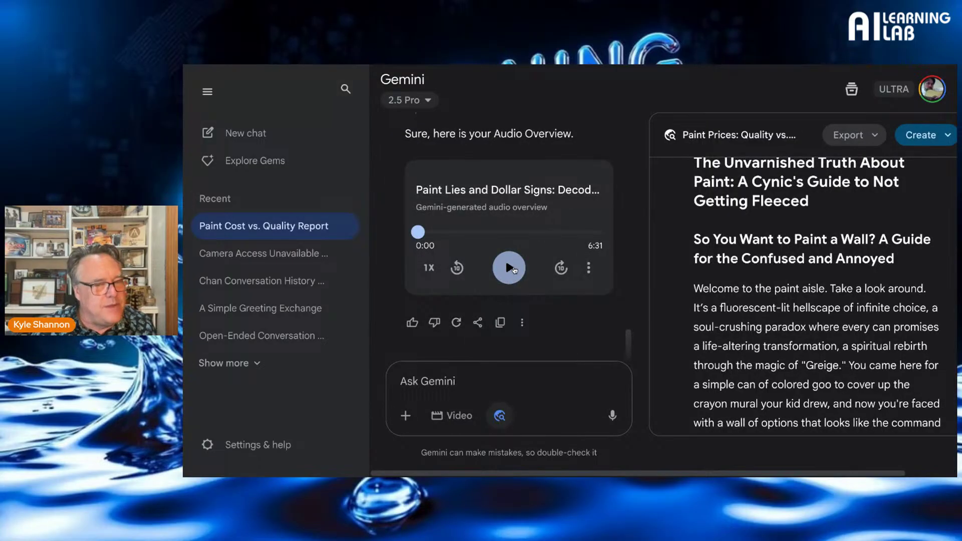
{"action": "left_click", "coordinate": [507, 265]}
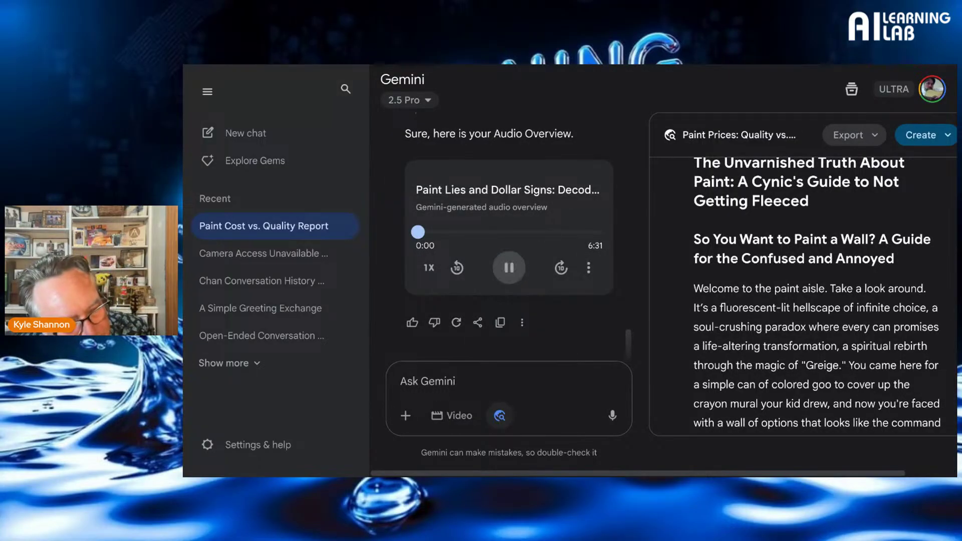